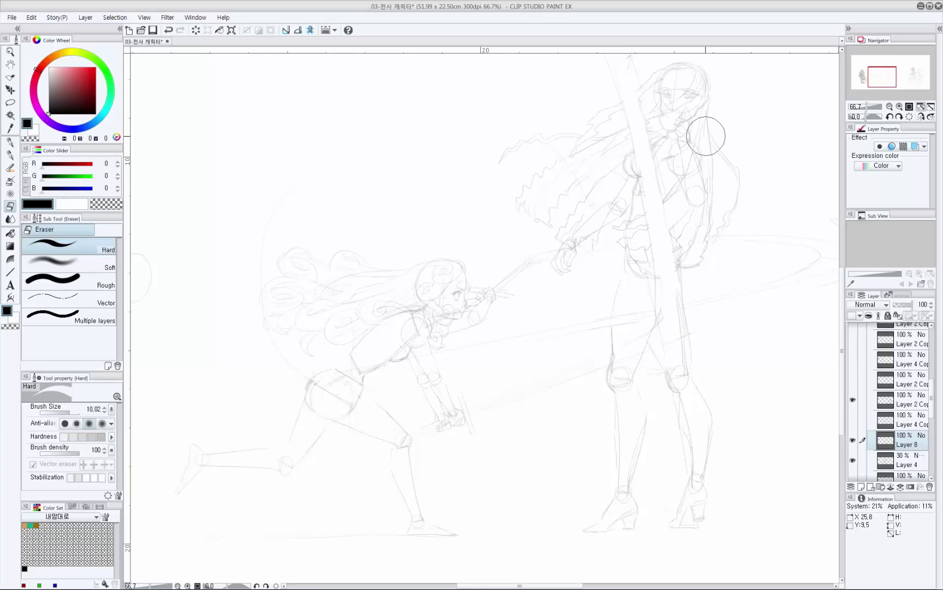
Switch to the pencil and check Layer 8 and Layer 4 by toggling their visibility, leaving Layer 8 active.
{"action": "key", "text": "p"}
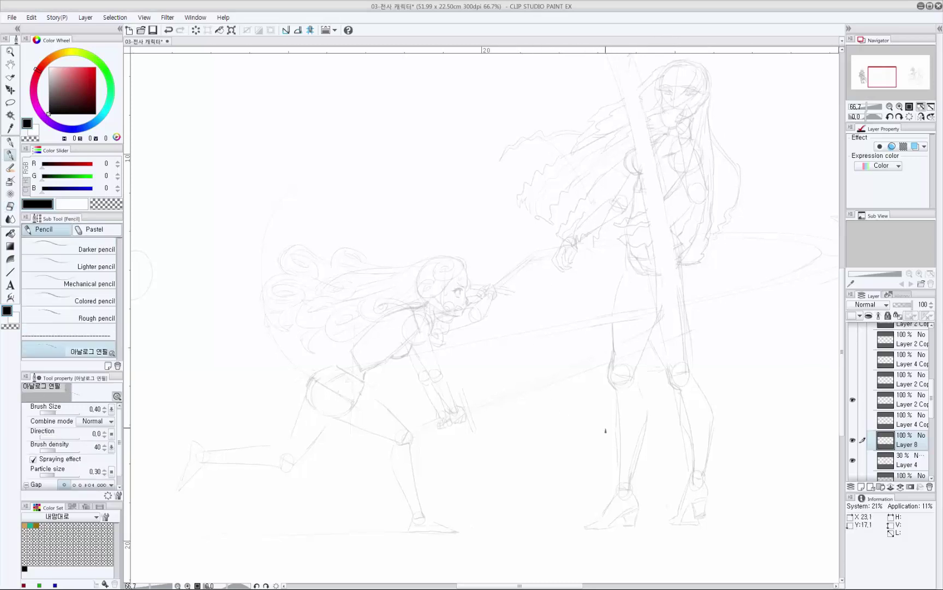
{"action": "left_click", "coordinate": [852, 440]}
{"action": "left_click", "coordinate": [852, 440]}
{"action": "left_click", "coordinate": [852, 460]}
{"action": "left_click", "coordinate": [853, 460]}
{"action": "left_click", "coordinate": [900, 459]}
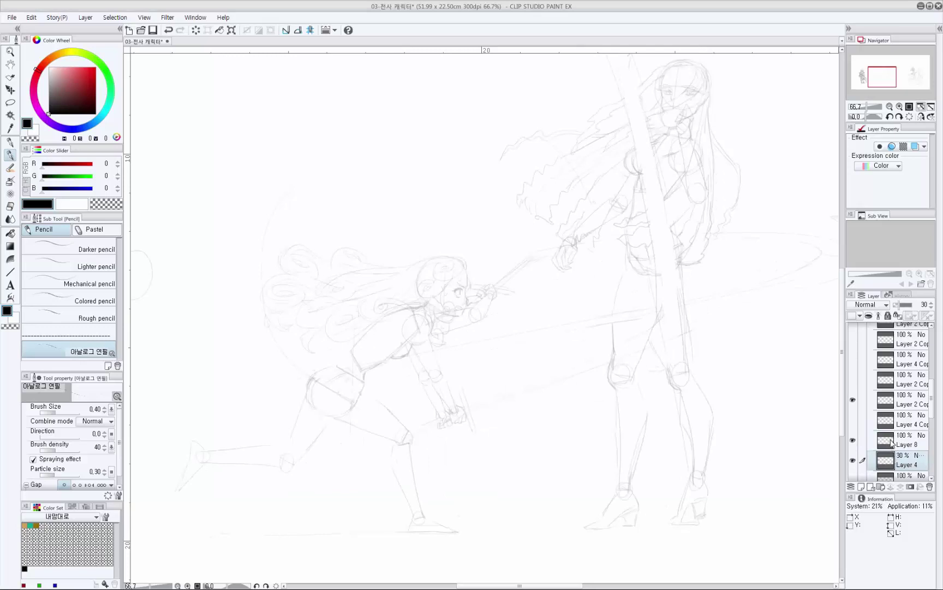
{"action": "left_click", "coordinate": [891, 443]}
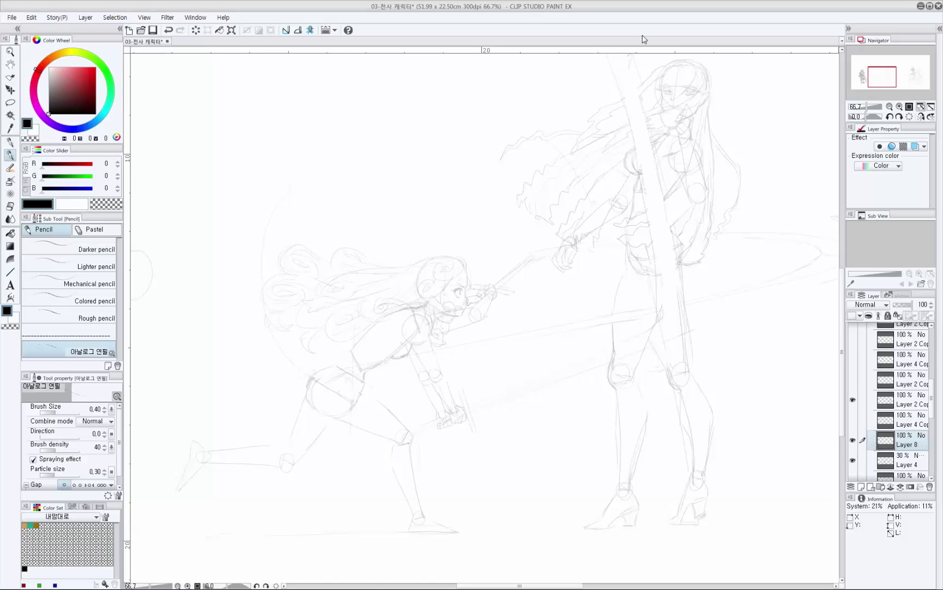
Outline the running girl's rounded shoulder guard in pencil, with a small pointed edge beneath it.
{"action": "mouse_move", "coordinate": [456, 320]}
{"action": "left_mouse_down"}
{"action": "mouse_move", "coordinate": [464, 307]}
{"action": "mouse_move", "coordinate": [447, 313]}
{"action": "left_mouse_up"}
{"action": "left_click", "coordinate": [448, 328], "text": "ctrl"}
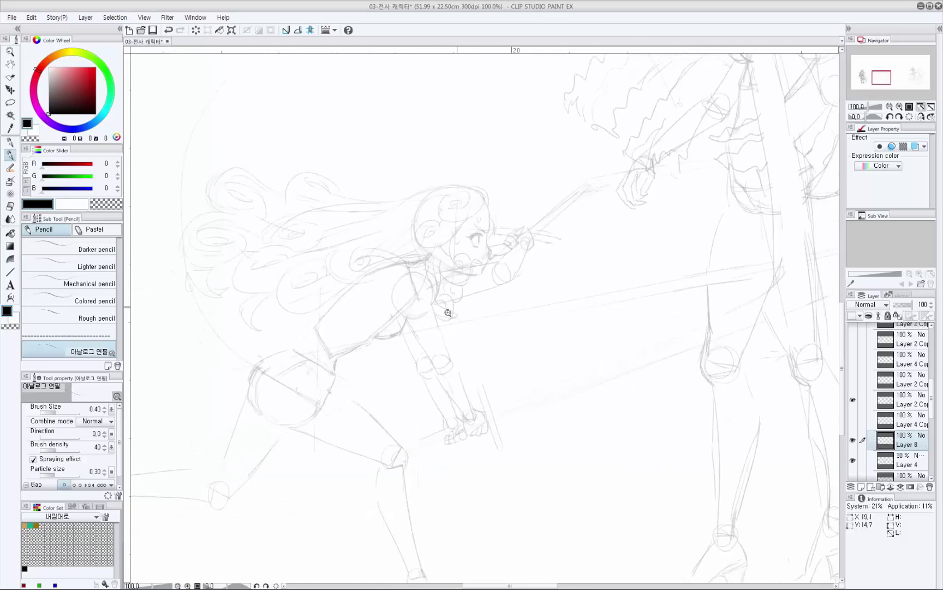
{"action": "scroll", "coordinate": [448, 313], "scroll_direction": "down", "scroll_amount": 3}
{"action": "left_click_drag", "start_coordinate": [392, 328], "coordinate": [356, 379]}
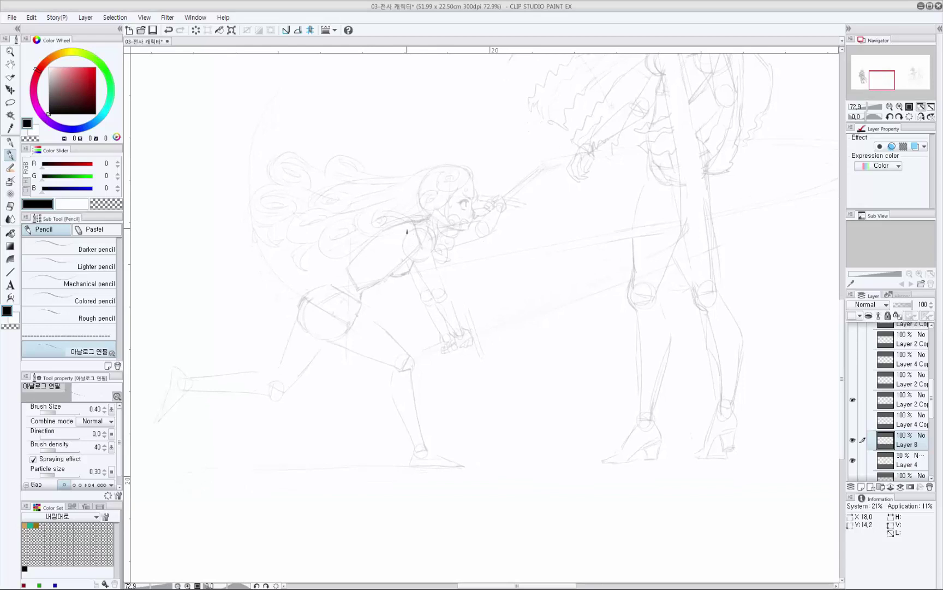
{"action": "key", "text": "ctrl+z"}
{"action": "left_click_drag", "start_coordinate": [404, 230], "coordinate": [414, 263]}
{"action": "key", "text": "ctrl+z"}
{"action": "key", "text": "ctrl+z"}
{"action": "left_click_drag", "start_coordinate": [411, 227], "coordinate": [428, 270]}
{"action": "key", "text": "ctrl+z"}
{"action": "key", "text": "ctrl+z"}
{"action": "left_click_drag", "start_coordinate": [399, 235], "coordinate": [426, 222]}
{"action": "key", "text": "ctrl+z"}
{"action": "key", "text": "ctrl+z"}
{"action": "mouse_move", "coordinate": [426, 231]}
{"action": "left_mouse_down"}
{"action": "mouse_move", "coordinate": [403, 230]}
{"action": "mouse_move", "coordinate": [407, 269]}
{"action": "mouse_move", "coordinate": [425, 261]}
{"action": "mouse_move", "coordinate": [427, 223]}
{"action": "mouse_move", "coordinate": [435, 238]}
{"action": "mouse_move", "coordinate": [408, 219]}
{"action": "mouse_move", "coordinate": [426, 232]}
{"action": "mouse_move", "coordinate": [419, 249]}
{"action": "mouse_move", "coordinate": [418, 234]}
{"action": "mouse_move", "coordinate": [403, 234]}
{"action": "mouse_move", "coordinate": [418, 246]}
{"action": "mouse_move", "coordinate": [410, 245]}
{"action": "mouse_move", "coordinate": [426, 229]}
{"action": "left_mouse_up"}
{"action": "key", "text": "ctrl+z"}
{"action": "key", "text": "ctrl+z"}
{"action": "left_click_drag", "start_coordinate": [436, 221], "coordinate": [439, 217]}
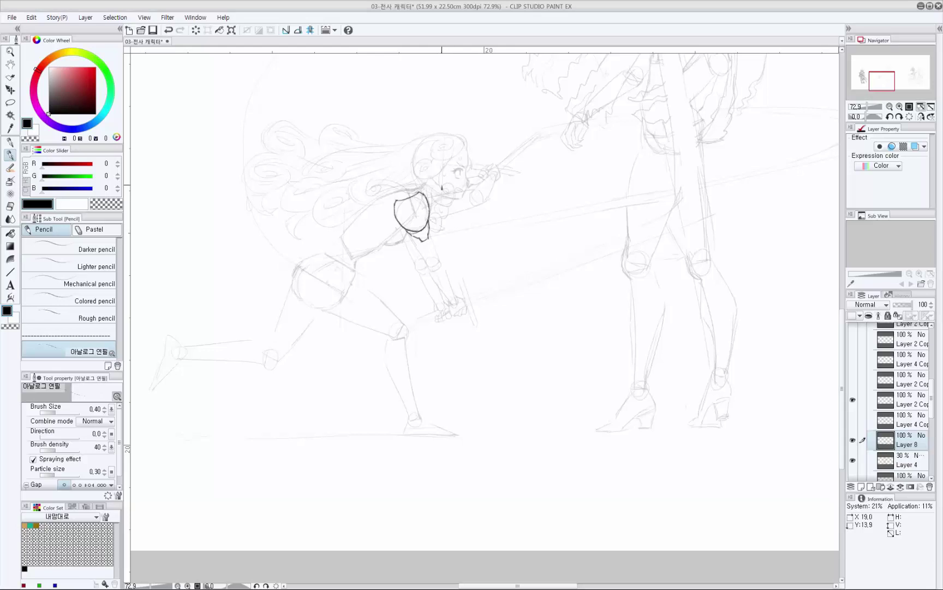
Draw the two side lines of the running girl's upper arm below the shoulder guard.
{"action": "mouse_move", "coordinate": [422, 205]}
{"action": "left_mouse_down"}
{"action": "mouse_move", "coordinate": [403, 192]}
{"action": "mouse_move", "coordinate": [398, 213]}
{"action": "mouse_move", "coordinate": [404, 198]}
{"action": "left_mouse_up"}
{"action": "key", "text": "ctrl+z"}
{"action": "scroll", "coordinate": [438, 221], "scroll_direction": "down", "scroll_amount": 2}
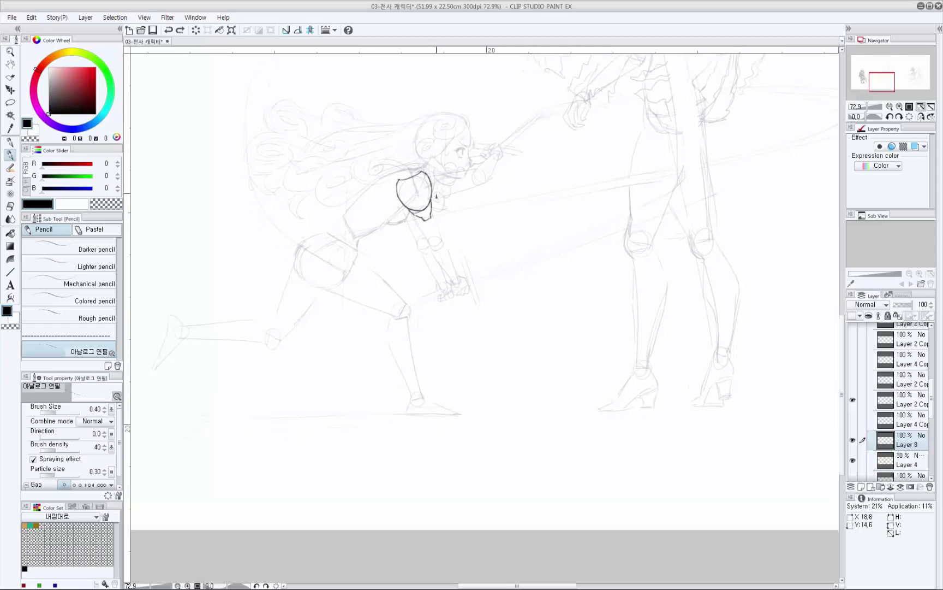
{"action": "scroll", "coordinate": [432, 216], "scroll_direction": "down", "scroll_amount": 1}
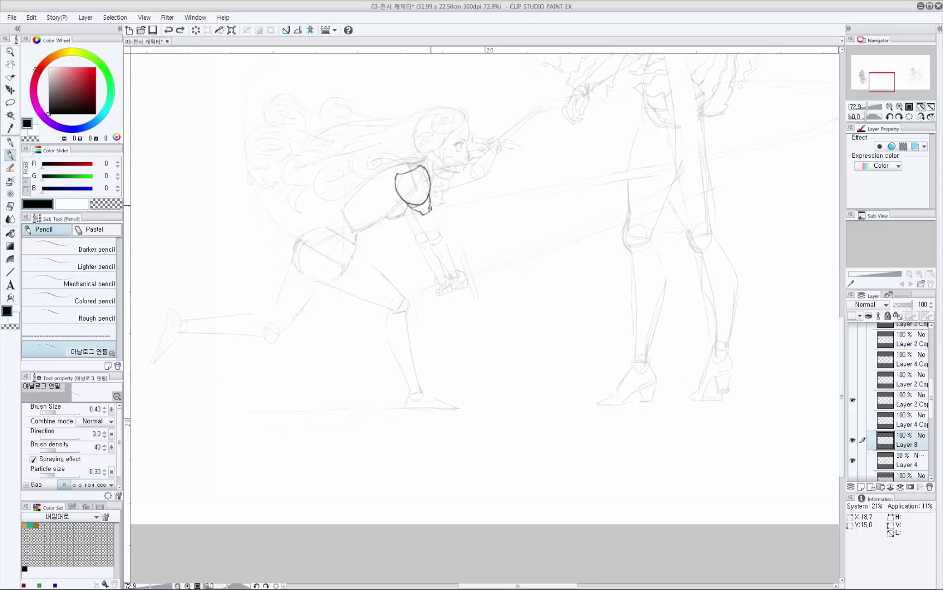
{"action": "mouse_move", "coordinate": [431, 205]}
{"action": "left_mouse_down"}
{"action": "mouse_move", "coordinate": [439, 231]}
{"action": "mouse_move", "coordinate": [415, 217]}
{"action": "mouse_move", "coordinate": [426, 237]}
{"action": "left_mouse_up"}
{"action": "key", "text": "ctrl+z"}
{"action": "scroll", "coordinate": [431, 232], "scroll_direction": "down", "scroll_amount": 1}
{"action": "scroll", "coordinate": [439, 224], "scroll_direction": "down", "scroll_amount": 1}
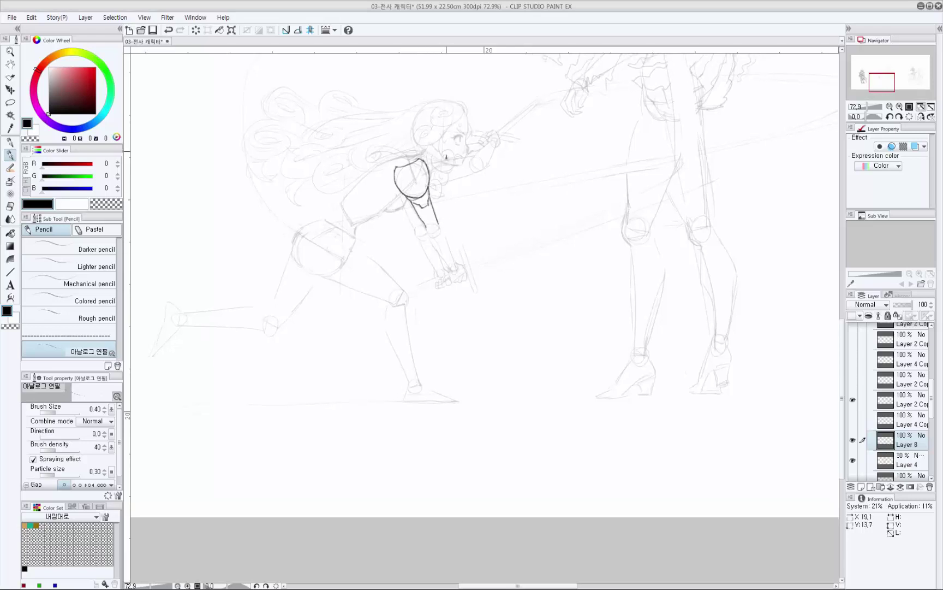
Clean up the lower end of the upper arm and sketch the rounded elbow piece there.
{"action": "key", "text": "e"}
{"action": "mouse_move", "coordinate": [421, 221]}
{"action": "left_mouse_down"}
{"action": "mouse_move", "coordinate": [426, 234]}
{"action": "mouse_move", "coordinate": [433, 220]}
{"action": "mouse_move", "coordinate": [433, 238]}
{"action": "mouse_move", "coordinate": [444, 231]}
{"action": "mouse_move", "coordinate": [436, 221]}
{"action": "left_mouse_up"}
{"action": "key", "text": "p"}
{"action": "key", "text": "ctrl+z"}
{"action": "key", "text": "ctrl+z"}
{"action": "key", "text": "ctrl+z"}
{"action": "key", "text": "ctrl+z"}
{"action": "key", "text": "ctrl+z"}
{"action": "key", "text": "e"}
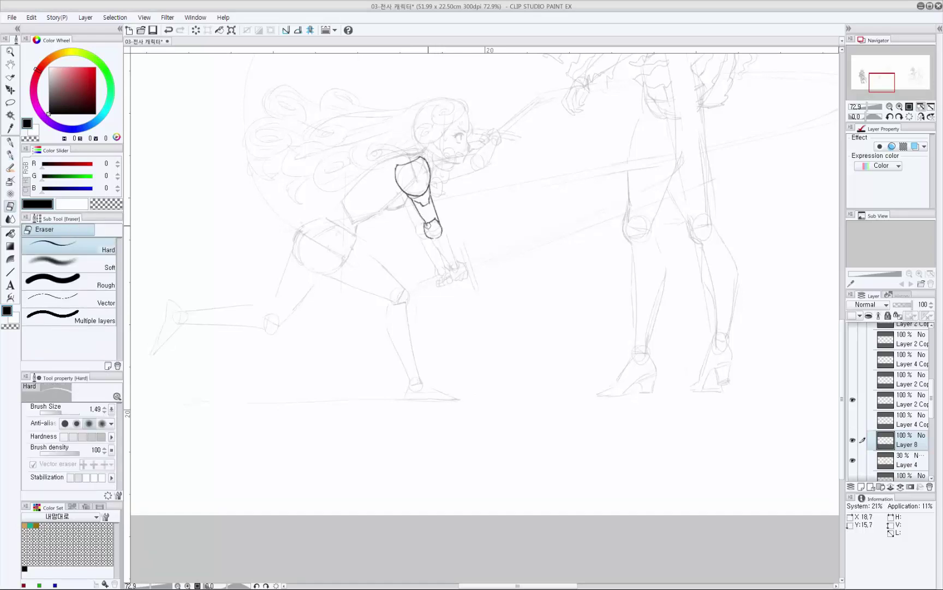
Remove the bands on the upper arm and reshape the elbow guard with flared upper corners.
{"action": "key", "text": "p"}
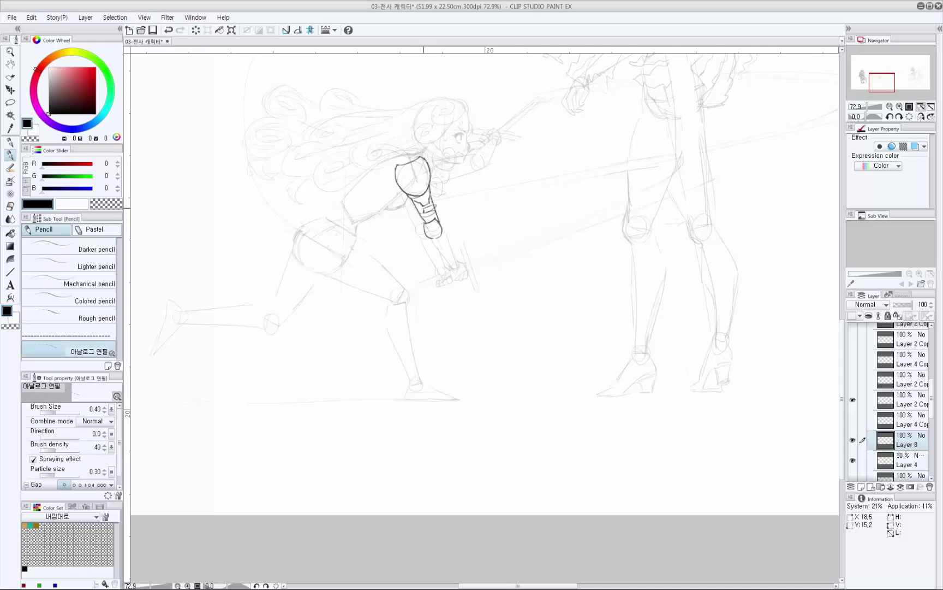
{"action": "key", "text": "ctrl+z"}
{"action": "left_click_drag", "start_coordinate": [443, 223], "coordinate": [425, 227]}
{"action": "key", "text": "e"}
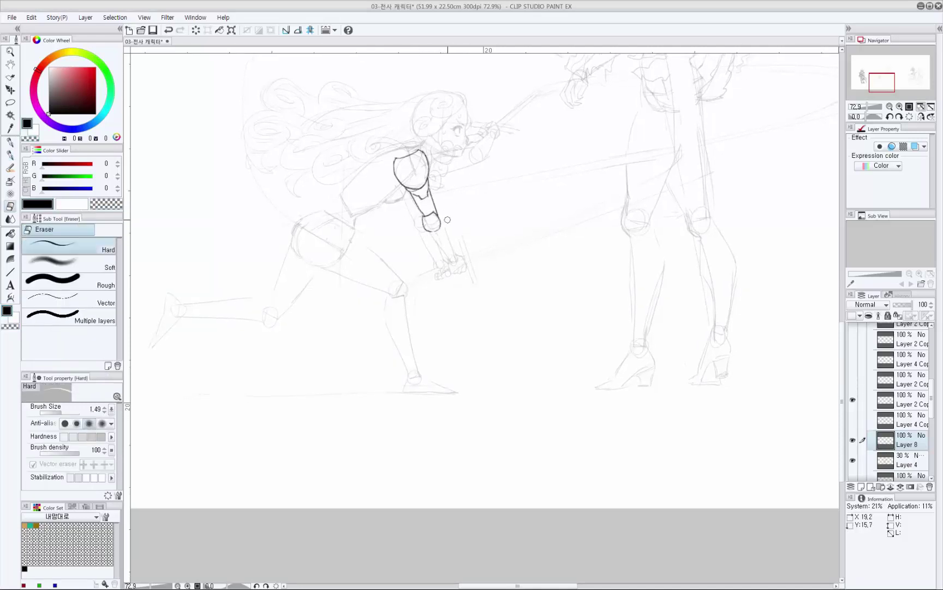
{"action": "key", "text": "p"}
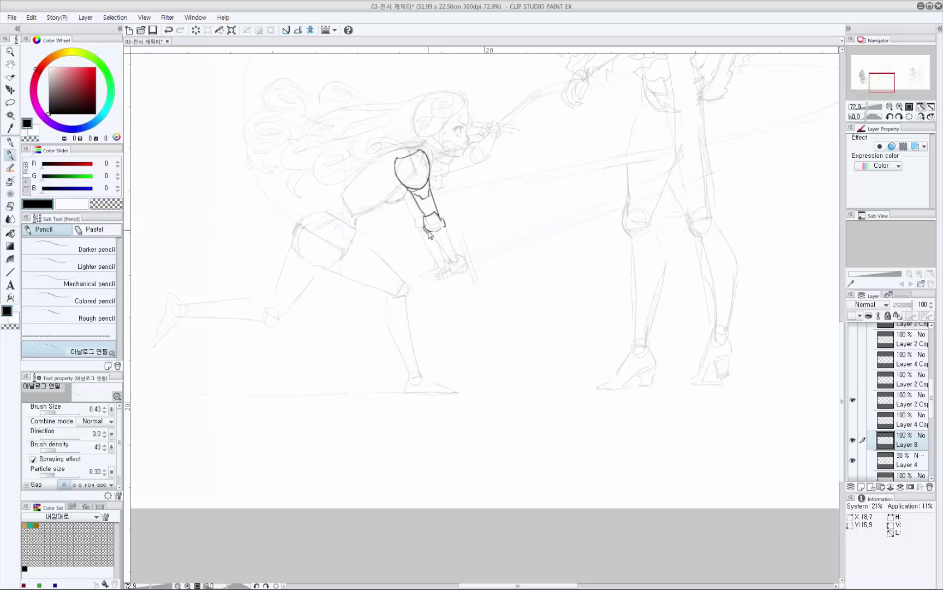
Draw the forearm guard from the elbow down to the wrist and close it off at the wrist.
{"action": "key", "text": "ctrl+z"}
{"action": "mouse_move", "coordinate": [425, 225]}
{"action": "left_mouse_down"}
{"action": "mouse_move", "coordinate": [432, 233]}
{"action": "mouse_move", "coordinate": [451, 217]}
{"action": "mouse_move", "coordinate": [449, 200]}
{"action": "mouse_move", "coordinate": [434, 208]}
{"action": "mouse_move", "coordinate": [452, 191]}
{"action": "mouse_move", "coordinate": [441, 229]}
{"action": "left_mouse_up"}
{"action": "key", "text": "ctrl+z"}
{"action": "key", "text": "ctrl+z"}
{"action": "key", "text": "ctrl+z"}
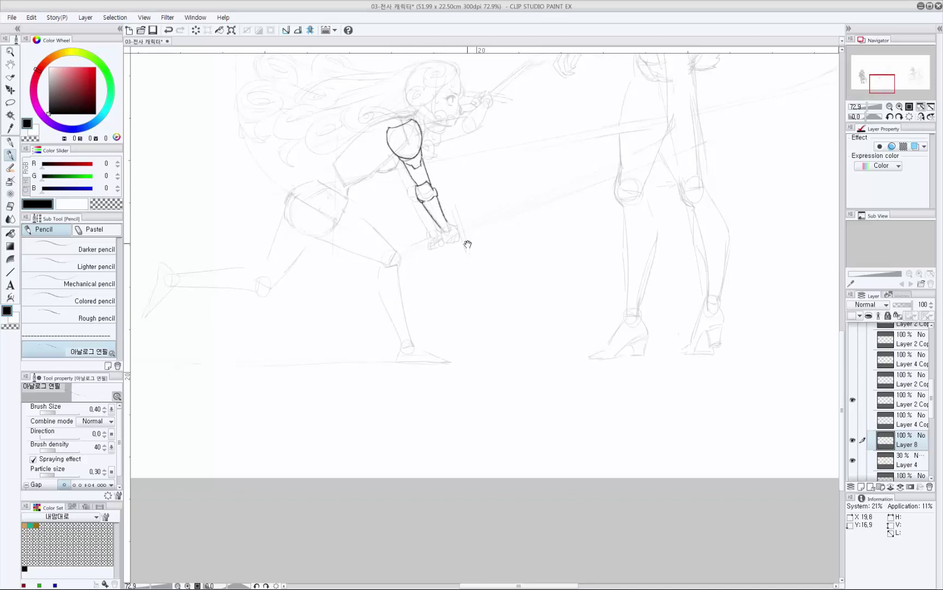
{"action": "scroll", "coordinate": [467, 242], "scroll_direction": "down", "scroll_amount": 3}
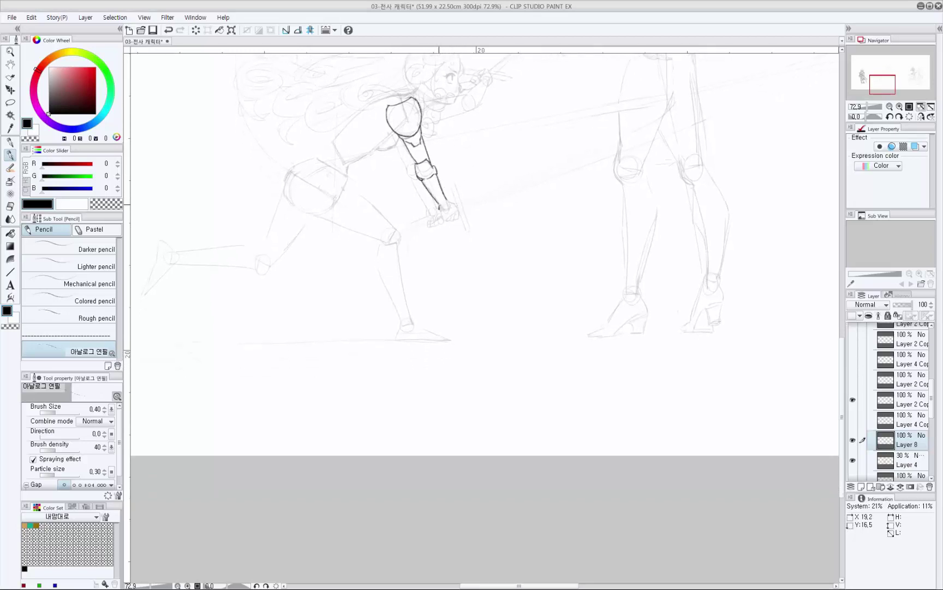
{"action": "left_click_drag", "start_coordinate": [439, 205], "coordinate": [448, 204]}
{"action": "key", "text": "ctrl+z"}
{"action": "left_click_drag", "start_coordinate": [501, 289], "coordinate": [500, 287]}
{"action": "left_click_drag", "start_coordinate": [451, 146], "coordinate": [458, 141]}
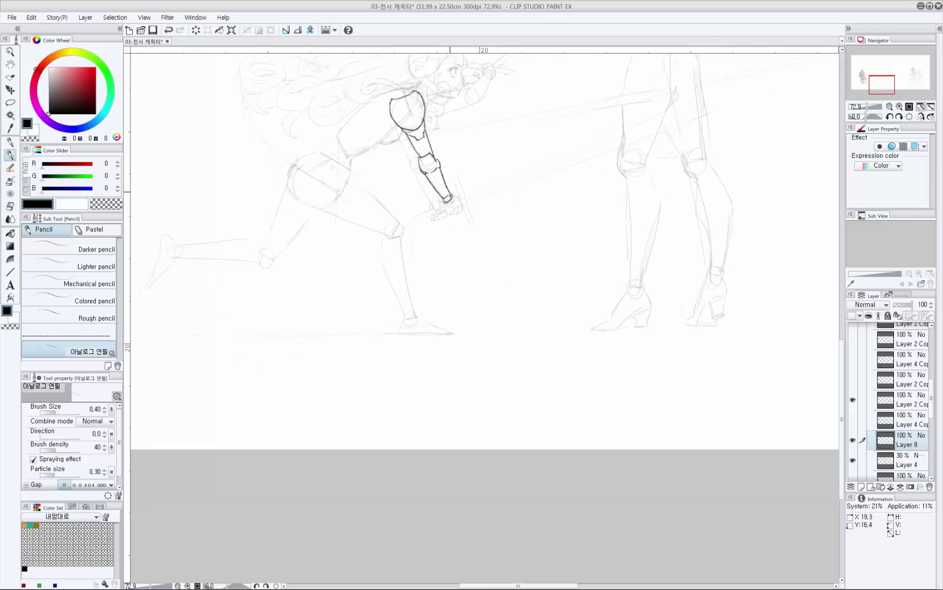
Outline the back of the running girl's clenched hand below the wrist.
{"action": "key", "text": "ctrl+z"}
{"action": "left_click_drag", "start_coordinate": [452, 195], "coordinate": [461, 210]}
{"action": "key", "text": "ctrl+z"}
{"action": "key", "text": "ctrl+z"}
{"action": "key", "text": "ctrl+z"}
{"action": "left_click_drag", "start_coordinate": [472, 163], "coordinate": [473, 163]}
{"action": "mouse_move", "coordinate": [454, 197]}
{"action": "left_mouse_down"}
{"action": "mouse_move", "coordinate": [464, 206]}
{"action": "mouse_move", "coordinate": [467, 190]}
{"action": "left_mouse_up"}
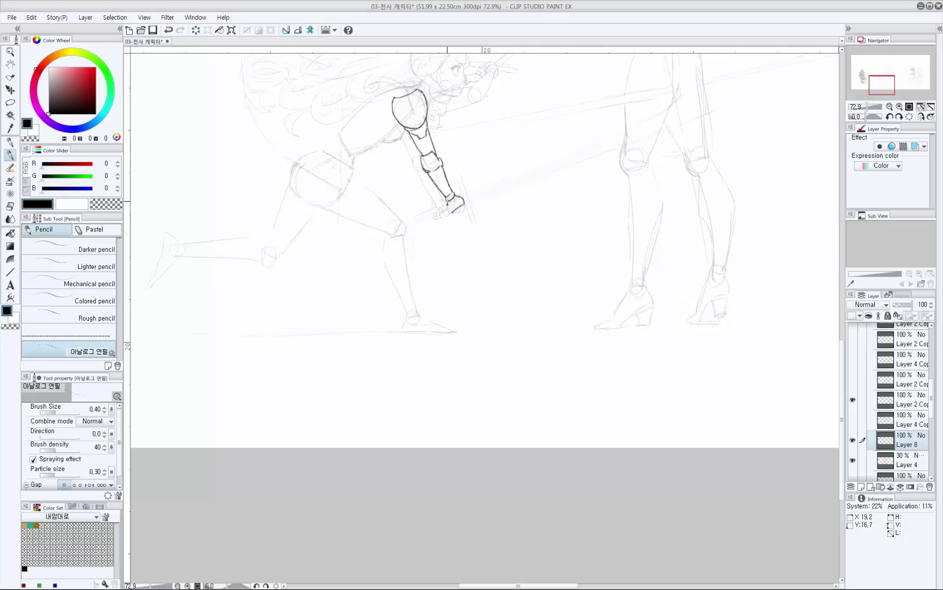
Add the curled fingers and glove bands to the clenched hand.
{"action": "key", "text": "ctrl+z"}
{"action": "left_click_drag", "start_coordinate": [449, 204], "coordinate": [451, 208]}
{"action": "key", "text": "ctrl+z"}
{"action": "left_click_drag", "start_coordinate": [460, 213], "coordinate": [466, 206]}
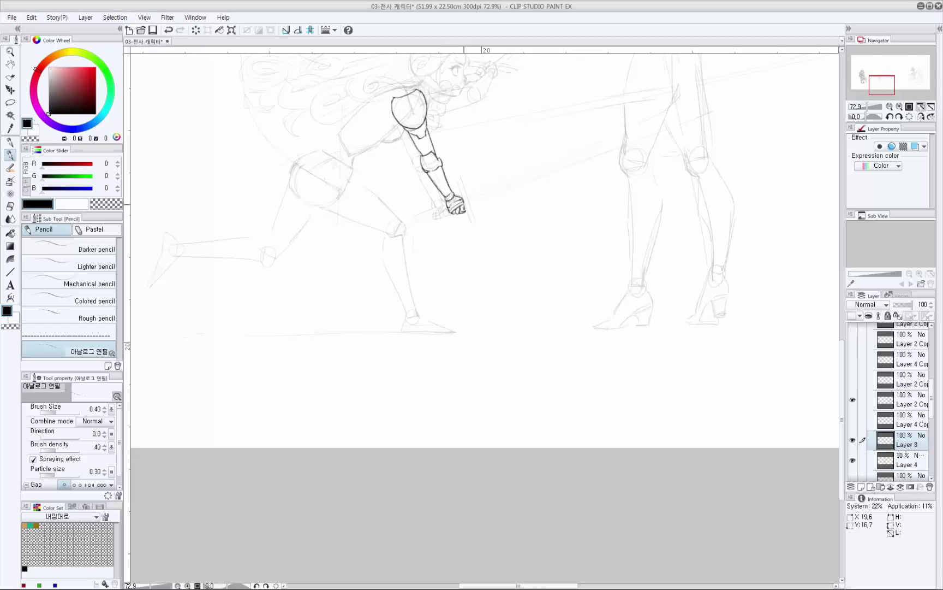
{"action": "key", "text": "ctrl+z"}
{"action": "left_click_drag", "start_coordinate": [461, 196], "coordinate": [468, 226]}
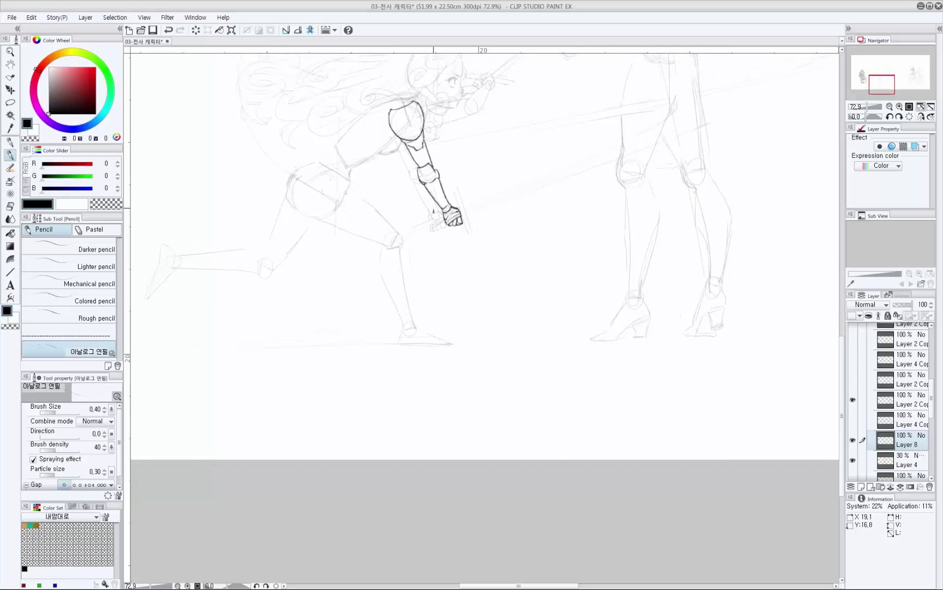
Fill the upper arm between the shoulder guard and elbow guard with crosshatched mesh lines.
{"action": "mouse_move", "coordinate": [407, 145]}
{"action": "left_mouse_down"}
{"action": "mouse_move", "coordinate": [457, 151]}
{"action": "mouse_move", "coordinate": [421, 153]}
{"action": "mouse_move", "coordinate": [428, 164]}
{"action": "left_mouse_up"}
{"action": "key", "text": "ctrl+z"}
{"action": "key", "text": "ctrl+z"}
{"action": "key", "text": "ctrl+z"}
{"action": "mouse_move", "coordinate": [430, 148]}
{"action": "left_mouse_down"}
{"action": "mouse_move", "coordinate": [434, 162]}
{"action": "mouse_move", "coordinate": [417, 154]}
{"action": "left_mouse_up"}
{"action": "left_click_drag", "start_coordinate": [419, 150], "coordinate": [434, 157]}
{"action": "left_click_drag", "start_coordinate": [434, 146], "coordinate": [428, 155]}
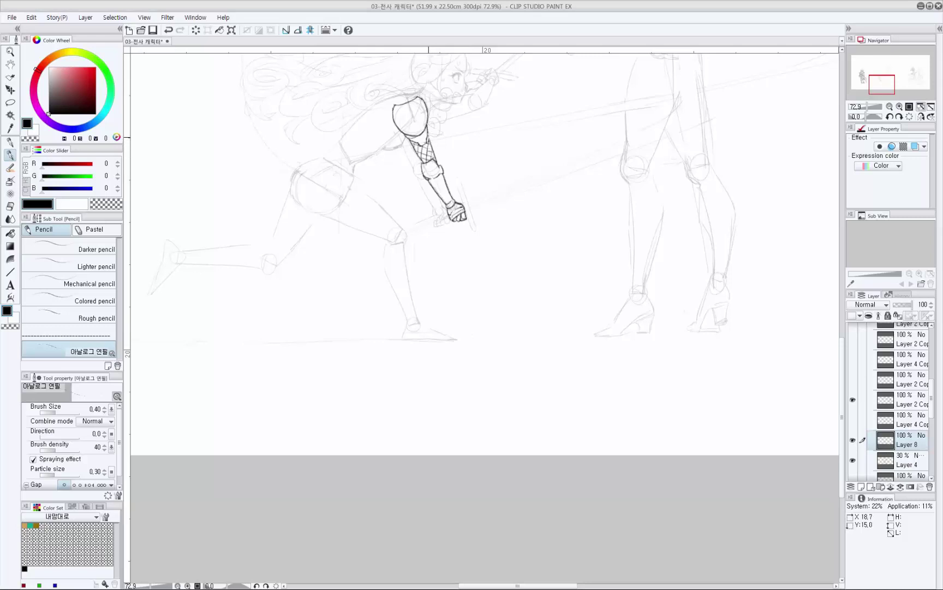
{"action": "mouse_move", "coordinate": [438, 109]}
{"action": "left_mouse_down"}
{"action": "mouse_move", "coordinate": [445, 138]}
{"action": "mouse_move", "coordinate": [456, 139]}
{"action": "mouse_move", "coordinate": [439, 126]}
{"action": "left_mouse_up"}
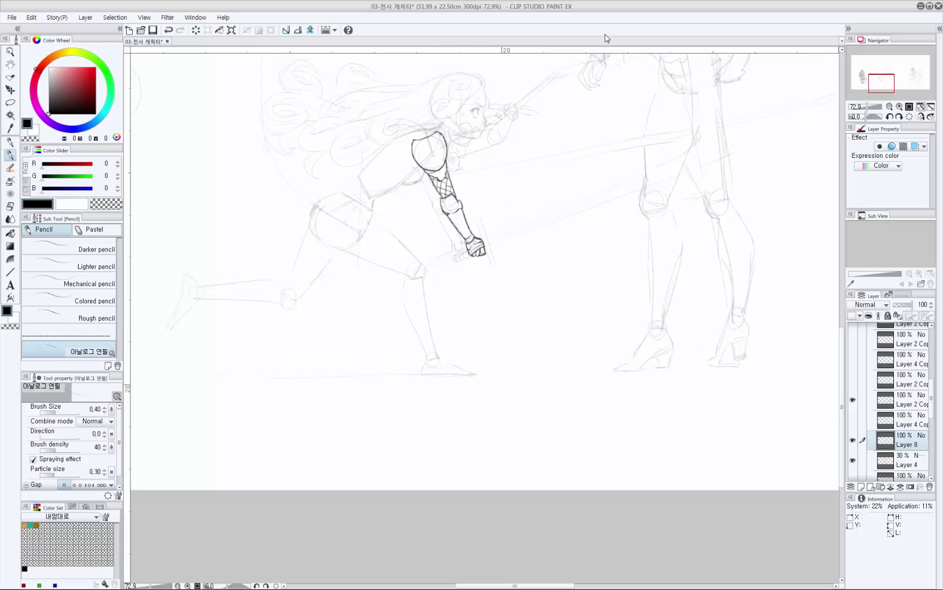
Draw the slanted chest armour lines across the torso behind the shoulder guard.
{"action": "left_click_drag", "start_coordinate": [395, 135], "coordinate": [395, 136]}
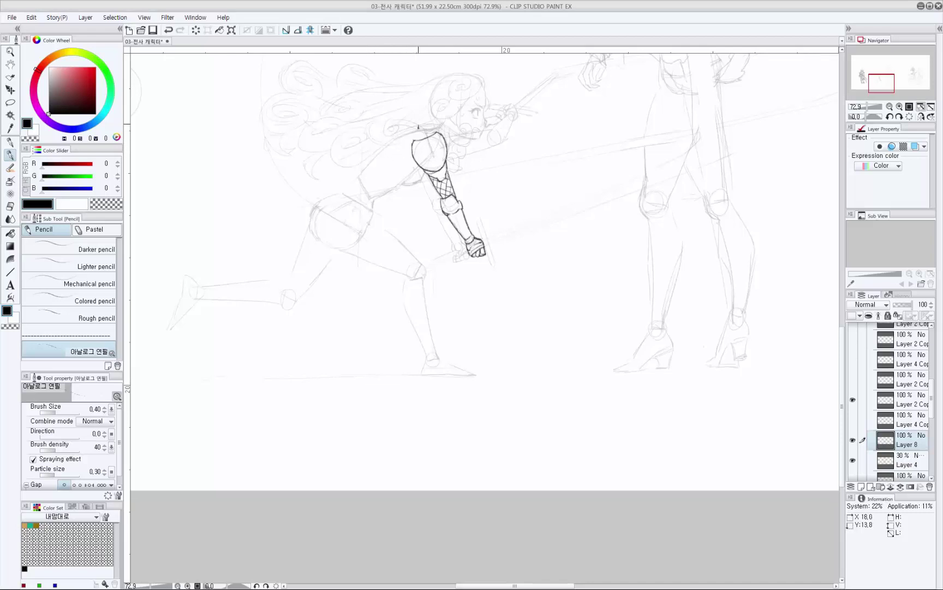
{"action": "key", "text": "ctrl+z"}
{"action": "mouse_move", "coordinate": [390, 142]}
{"action": "left_mouse_down"}
{"action": "mouse_move", "coordinate": [410, 175]}
{"action": "mouse_move", "coordinate": [401, 134]}
{"action": "left_mouse_up"}
{"action": "key", "text": "ctrl+z"}
{"action": "mouse_move", "coordinate": [386, 145]}
{"action": "left_mouse_down"}
{"action": "mouse_move", "coordinate": [405, 180]}
{"action": "mouse_move", "coordinate": [419, 170]}
{"action": "left_mouse_up"}
{"action": "key", "text": "ctrl+z"}
{"action": "key", "text": "ctrl+z"}
{"action": "left_click_drag", "start_coordinate": [402, 135], "coordinate": [413, 153]}
{"action": "key", "text": "e"}
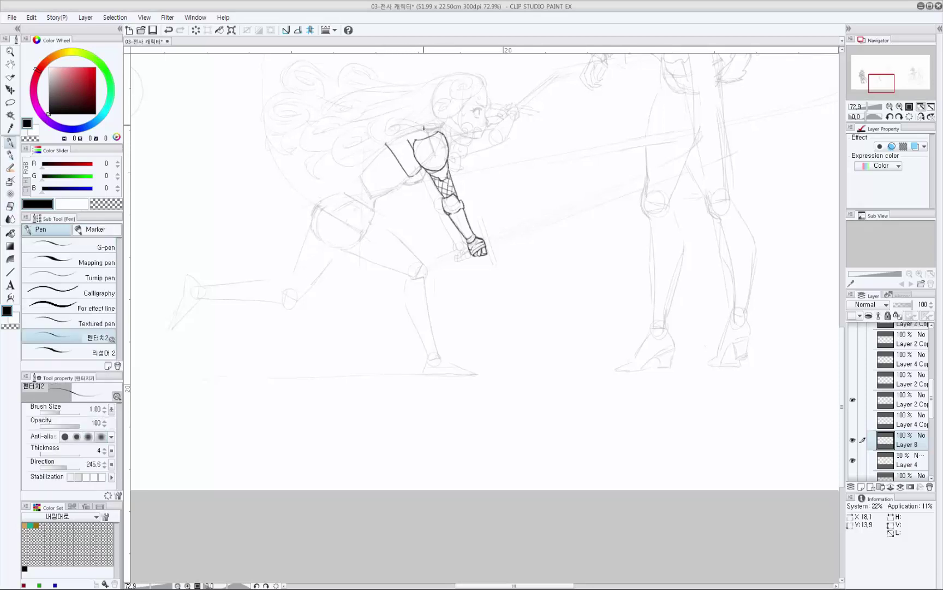
Tidy the chest armour line and draw the curved lower edge of the bust piece toward the arm.
{"action": "key", "text": "p"}
{"action": "left_click_drag", "start_coordinate": [400, 149], "coordinate": [401, 146]}
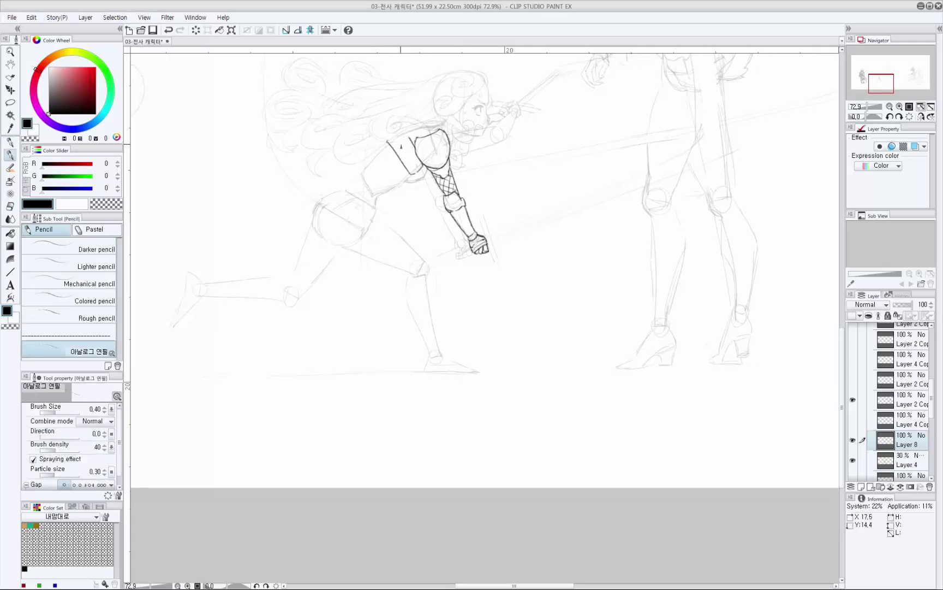
{"action": "key", "text": "ctrl+z"}
{"action": "key", "text": "e"}
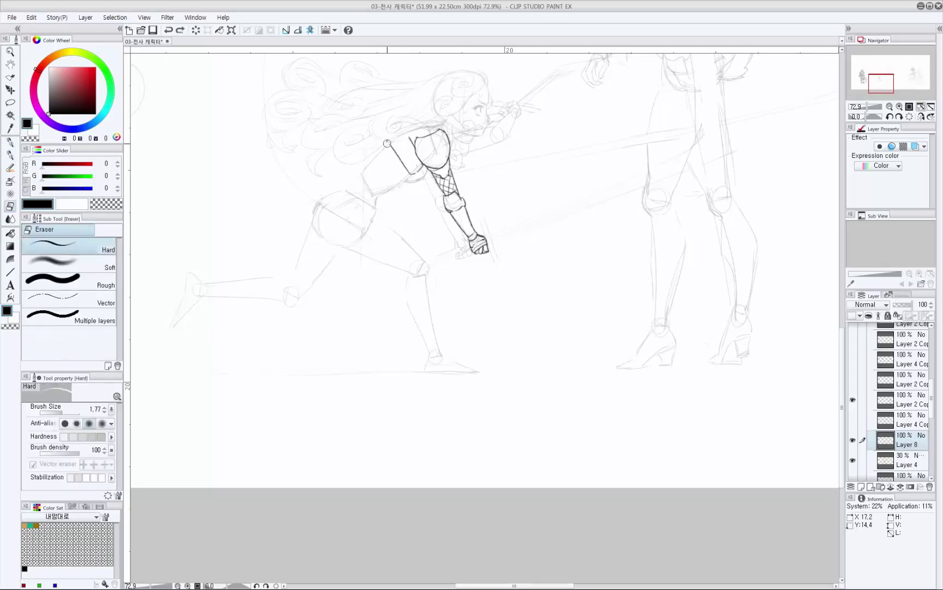
{"action": "key", "text": "p"}
{"action": "left_click_drag", "start_coordinate": [415, 142], "coordinate": [425, 134]}
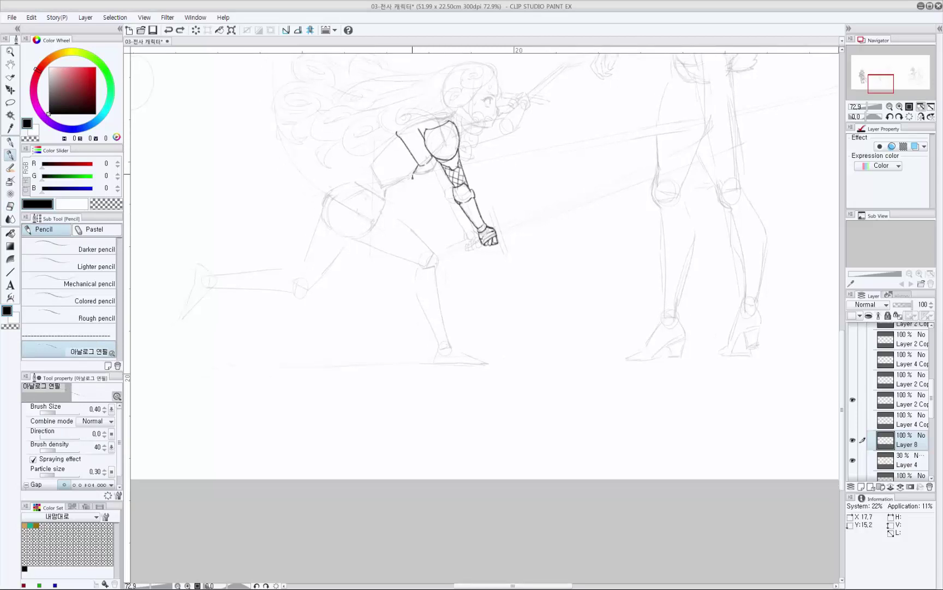
{"action": "mouse_move", "coordinate": [413, 176]}
{"action": "left_mouse_down"}
{"action": "mouse_move", "coordinate": [438, 161]}
{"action": "mouse_move", "coordinate": [427, 177]}
{"action": "mouse_move", "coordinate": [436, 170]}
{"action": "left_mouse_up"}
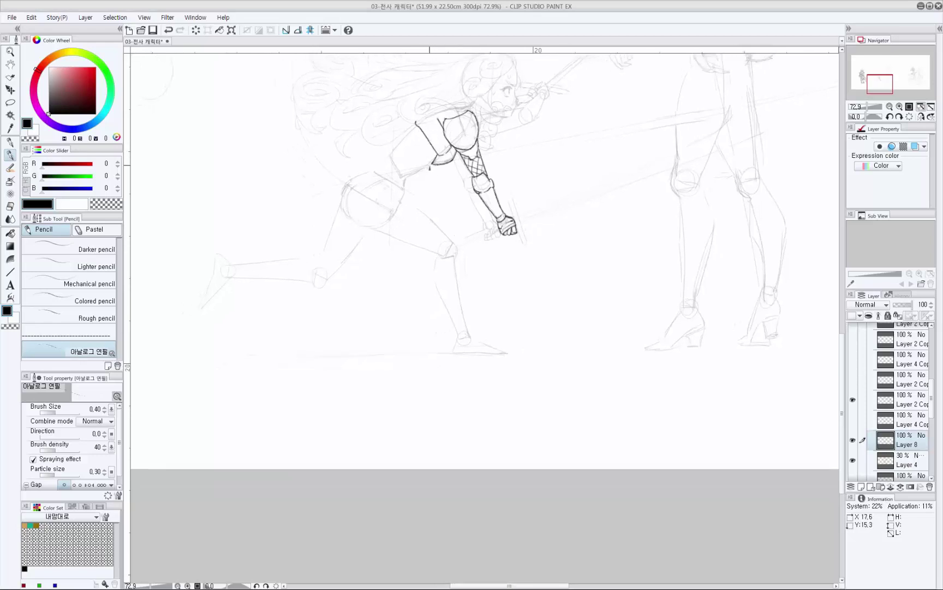
Draw the back and belly contours down to the waist and start the waistband lines over the hips.
{"action": "key", "text": "ctrl+z"}
{"action": "left_click_drag", "start_coordinate": [422, 172], "coordinate": [410, 178]}
{"action": "key", "text": "ctrl+z"}
{"action": "key", "text": "ctrl+z"}
{"action": "mouse_move", "coordinate": [418, 125]}
{"action": "left_mouse_down"}
{"action": "mouse_move", "coordinate": [405, 139]}
{"action": "mouse_move", "coordinate": [429, 160]}
{"action": "mouse_move", "coordinate": [425, 179]}
{"action": "mouse_move", "coordinate": [432, 174]}
{"action": "mouse_move", "coordinate": [398, 156]}
{"action": "mouse_move", "coordinate": [430, 195]}
{"action": "mouse_move", "coordinate": [365, 160]}
{"action": "left_mouse_up"}
{"action": "key", "text": "ctrl+z"}
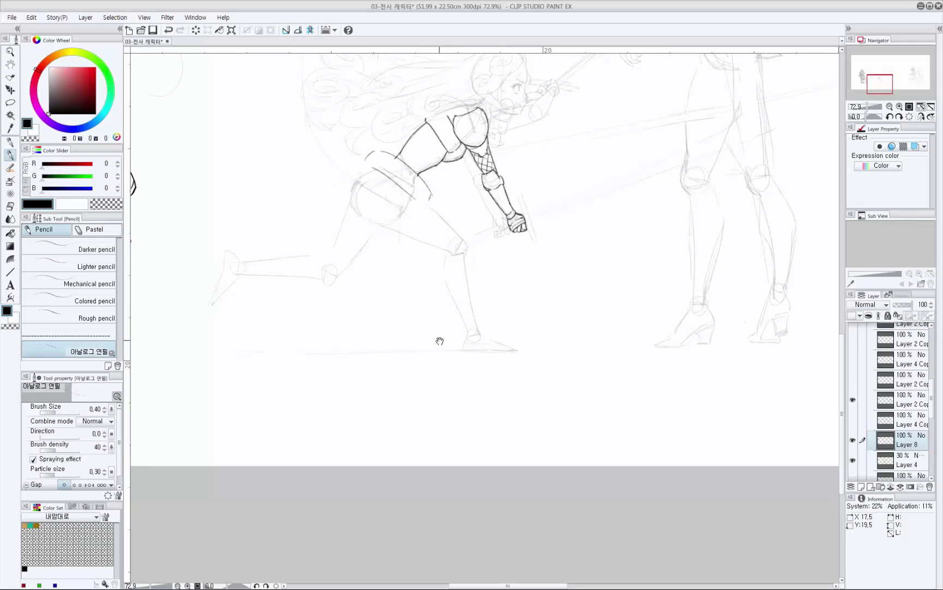
Redraw the waistband as a wide slanted band across the hips with a closed rear end.
{"action": "left_click_drag", "start_coordinate": [474, 248], "coordinate": [484, 260]}
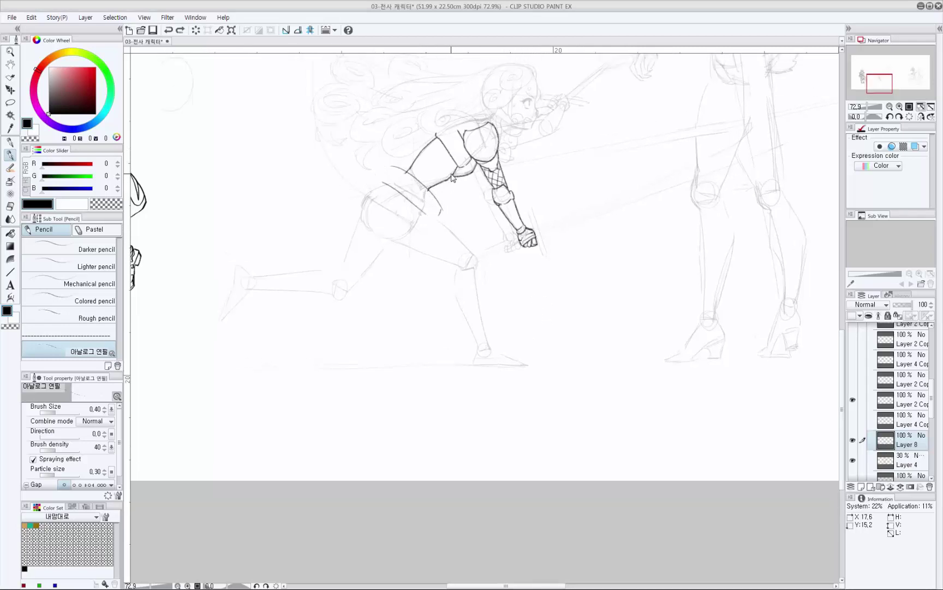
{"action": "key", "text": "ctrl+z"}
{"action": "key", "text": "ctrl+z"}
{"action": "left_click_drag", "start_coordinate": [434, 199], "coordinate": [432, 212]}
{"action": "key", "text": "ctrl+z"}
{"action": "key", "text": "ctrl+z"}
{"action": "left_click_drag", "start_coordinate": [391, 176], "coordinate": [424, 190]}
{"action": "key", "text": "ctrl+z"}
{"action": "mouse_move", "coordinate": [380, 167]}
{"action": "left_mouse_down"}
{"action": "mouse_move", "coordinate": [435, 198]}
{"action": "mouse_move", "coordinate": [370, 180]}
{"action": "mouse_move", "coordinate": [416, 201]}
{"action": "left_mouse_up"}
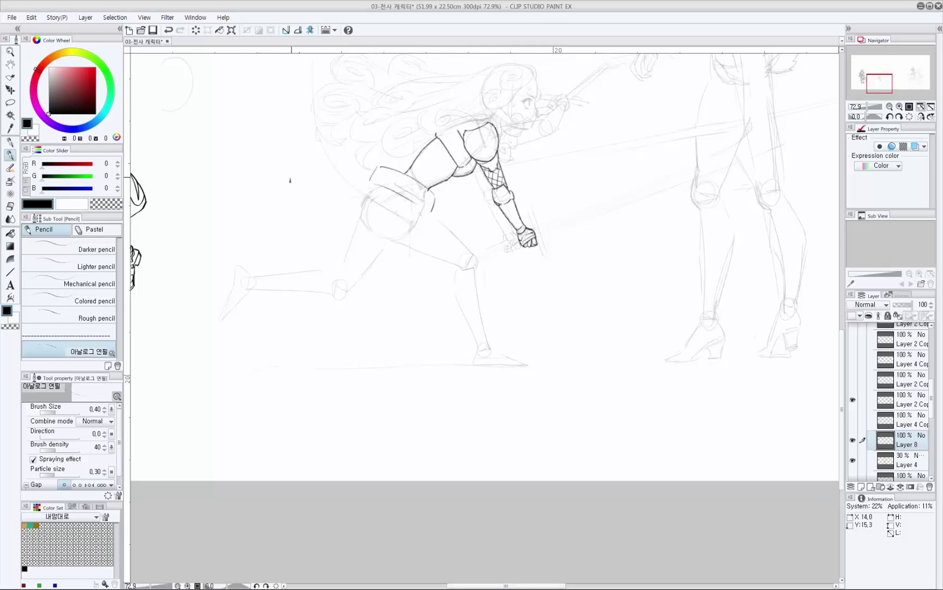
{"action": "left_click_drag", "start_coordinate": [288, 175], "coordinate": [339, 178]}
{"action": "left_click_drag", "start_coordinate": [334, 171], "coordinate": [336, 186]}
{"action": "left_click_drag", "start_coordinate": [406, 167], "coordinate": [408, 167]}
{"action": "left_click_drag", "start_coordinate": [406, 162], "coordinate": [400, 169]}
{"action": "key", "text": "ctrl+z"}
{"action": "key", "text": "ctrl+z"}
{"action": "key", "text": "ctrl+z"}
{"action": "key", "text": "ctrl+z"}
{"action": "key", "text": "ctrl+z"}
{"action": "key", "text": "ctrl+z"}
Rework the short curved edge at the front end of the waistband.
{"action": "mouse_move", "coordinate": [430, 204]}
{"action": "left_mouse_down"}
{"action": "mouse_move", "coordinate": [397, 211]}
{"action": "mouse_move", "coordinate": [443, 185]}
{"action": "left_mouse_up"}
{"action": "key", "text": "ctrl+z"}
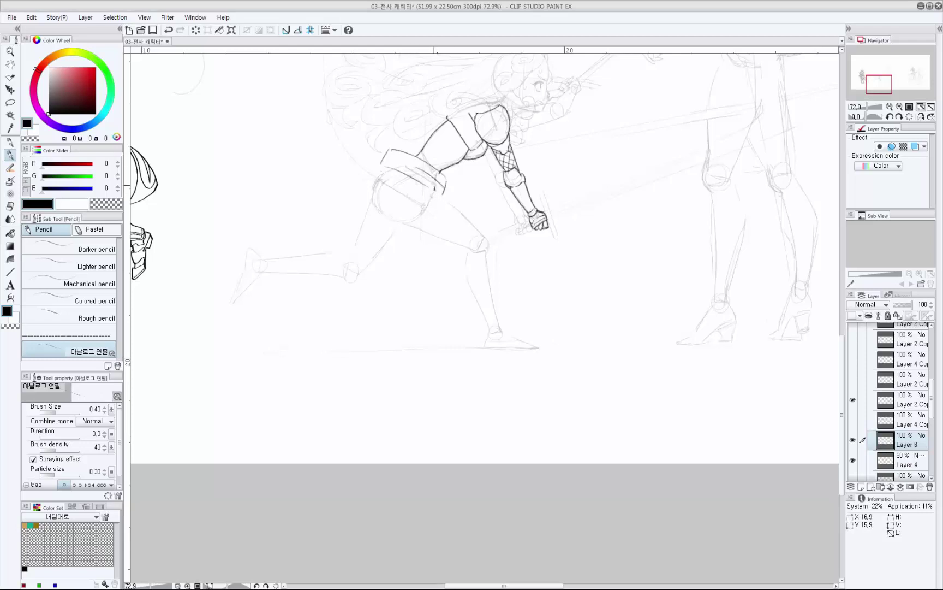
{"action": "key", "text": "ctrl+z"}
{"action": "key", "text": "ctrl+z"}
Check the finished armoured couple for reference and draw two diverging skirt lines from the front of the running girl's waistband over the thigh.
{"action": "mouse_move", "coordinate": [344, 201]}
{"action": "left_mouse_down"}
{"action": "mouse_move", "coordinate": [495, 187]}
{"action": "mouse_move", "coordinate": [724, 242]}
{"action": "mouse_move", "coordinate": [697, 310]}
{"action": "left_mouse_up"}
{"action": "scroll", "coordinate": [387, 205], "scroll_direction": "up", "scroll_amount": 3}
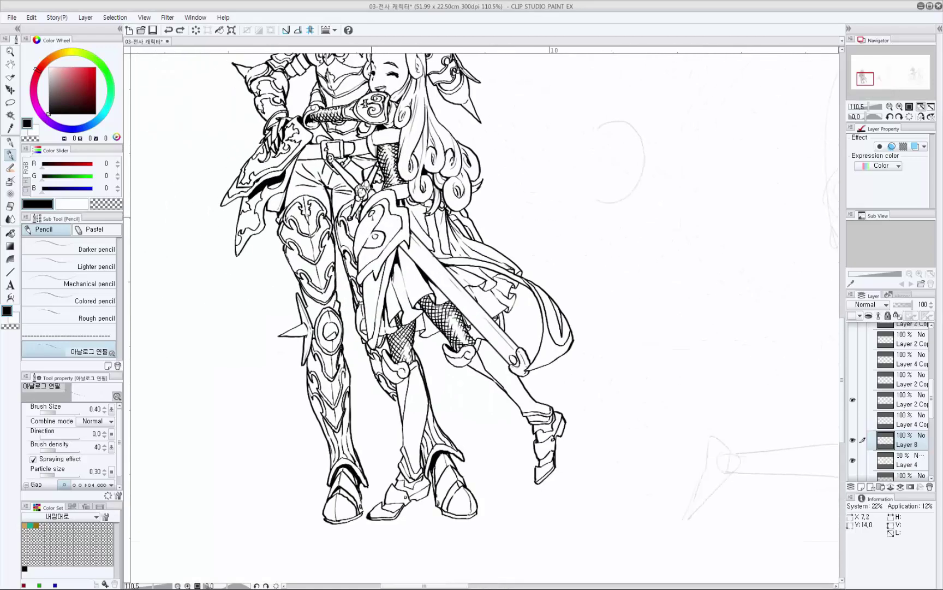
{"action": "left_click_drag", "start_coordinate": [377, 196], "coordinate": [360, 264]}
{"action": "key", "text": "ctrl+z"}
{"action": "mouse_move", "coordinate": [581, 289]}
{"action": "left_mouse_down"}
{"action": "mouse_move", "coordinate": [470, 248]}
{"action": "mouse_move", "coordinate": [159, 212]}
{"action": "mouse_move", "coordinate": [93, 181]}
{"action": "left_mouse_up"}
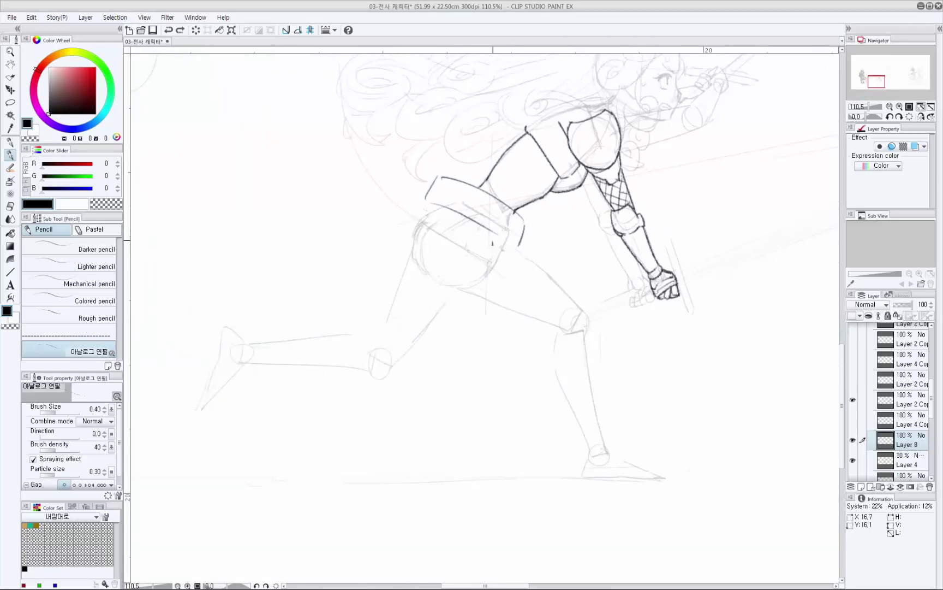
{"action": "mouse_move", "coordinate": [486, 225]}
{"action": "left_mouse_down"}
{"action": "mouse_move", "coordinate": [540, 332]}
{"action": "mouse_move", "coordinate": [497, 231]}
{"action": "mouse_move", "coordinate": [461, 352]}
{"action": "left_mouse_up"}
{"action": "key", "text": "ctrl+z"}
{"action": "key", "text": "ctrl+z"}
{"action": "left_click_drag", "start_coordinate": [490, 228], "coordinate": [458, 346]}
{"action": "key", "text": "ctrl+z"}
{"action": "left_click_drag", "start_coordinate": [495, 224], "coordinate": [518, 360]}
{"action": "key", "text": "ctrl+z"}
{"action": "left_click_drag", "start_coordinate": [497, 214], "coordinate": [521, 352]}
{"action": "key", "text": "ctrl+z"}
{"action": "mouse_move", "coordinate": [490, 240]}
{"action": "left_mouse_down"}
{"action": "mouse_move", "coordinate": [453, 359]}
{"action": "mouse_move", "coordinate": [458, 335]}
{"action": "left_mouse_up"}
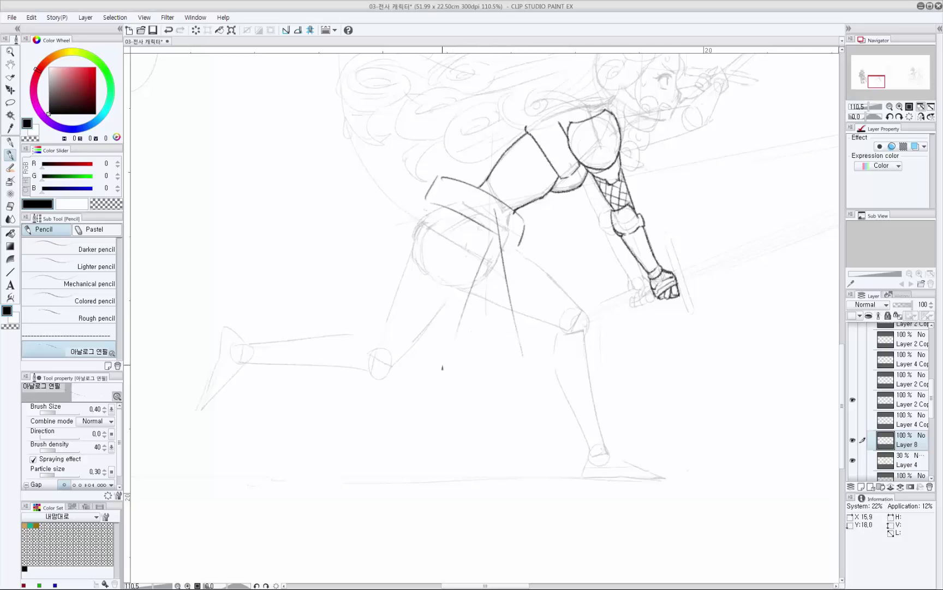
Undo the rear of the two skirt lines and check the armoured couple's hip armour for reference.
{"action": "key", "text": "ctrl+z"}
{"action": "left_click_drag", "start_coordinate": [528, 248], "coordinate": [532, 260]}
{"action": "key", "text": "ctrl+z"}
{"action": "left_click_drag", "start_coordinate": [480, 213], "coordinate": [522, 239]}
{"action": "key", "text": "ctrl+z"}
{"action": "left_click_drag", "start_coordinate": [529, 291], "coordinate": [536, 289]}
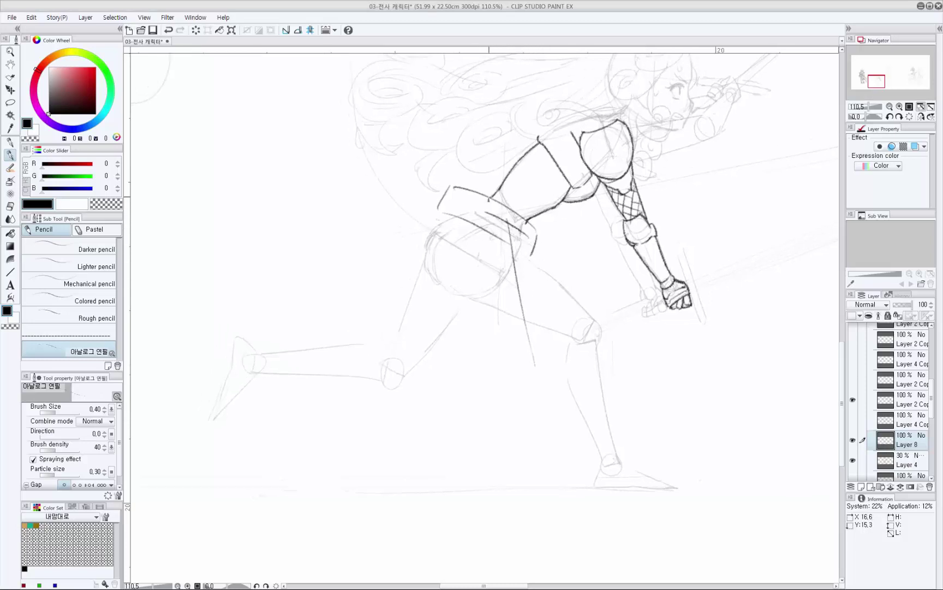
{"action": "mouse_move", "coordinate": [402, 241]}
{"action": "left_mouse_down"}
{"action": "mouse_move", "coordinate": [773, 262]}
{"action": "mouse_move", "coordinate": [807, 284]}
{"action": "left_mouse_up"}
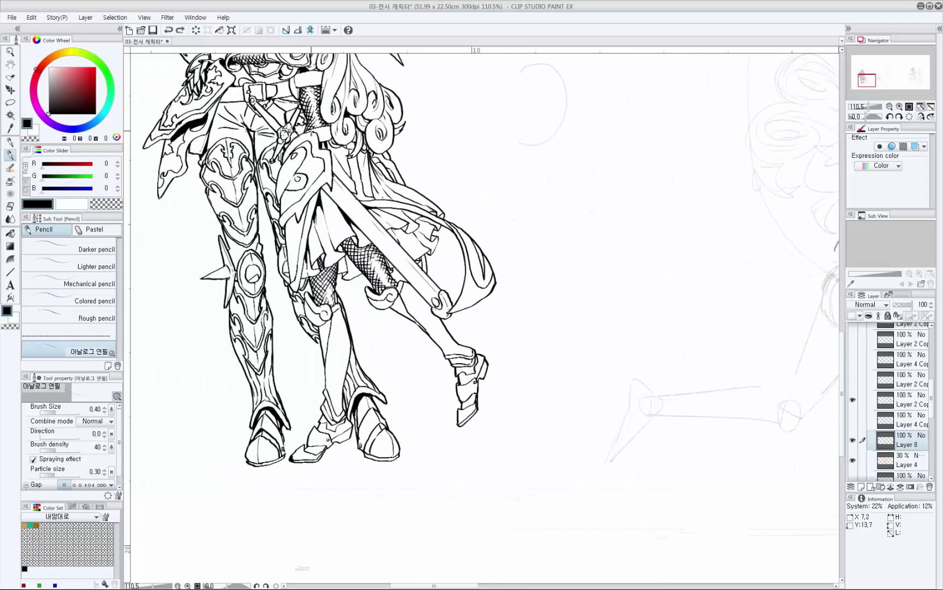
{"action": "mouse_move", "coordinate": [677, 284]}
{"action": "left_mouse_down"}
{"action": "mouse_move", "coordinate": [632, 301]}
{"action": "mouse_move", "coordinate": [228, 303]}
{"action": "mouse_move", "coordinate": [212, 293]}
{"action": "left_mouse_up"}
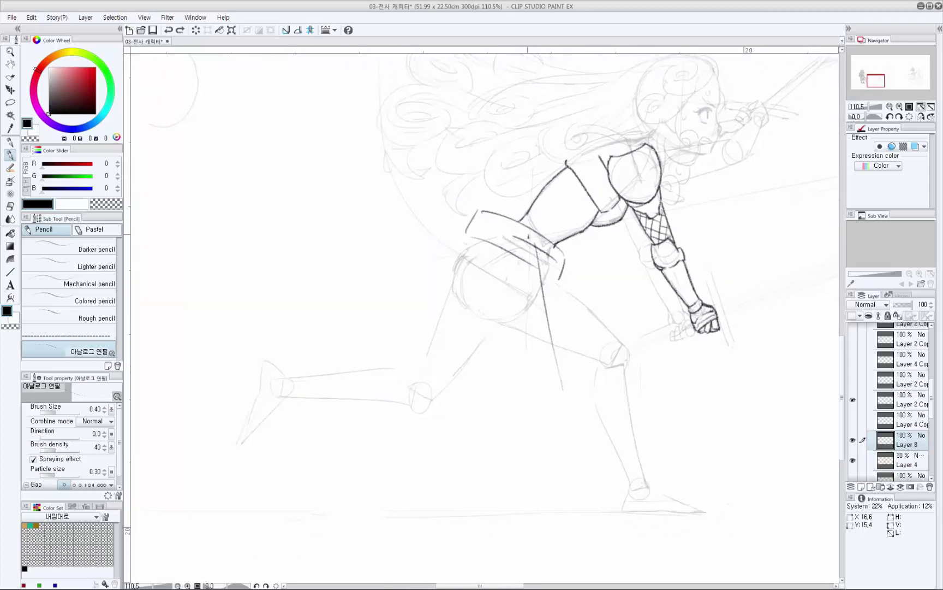
Draw the arched top edge of a hip plate over the front of the waistband and bring its rear edge down the hip.
{"action": "key", "text": "ctrl+z"}
{"action": "left_click_drag", "start_coordinate": [552, 258], "coordinate": [557, 272]}
{"action": "key", "text": "ctrl+z"}
{"action": "left_click_drag", "start_coordinate": [514, 238], "coordinate": [509, 248]}
{"action": "key", "text": "p"}
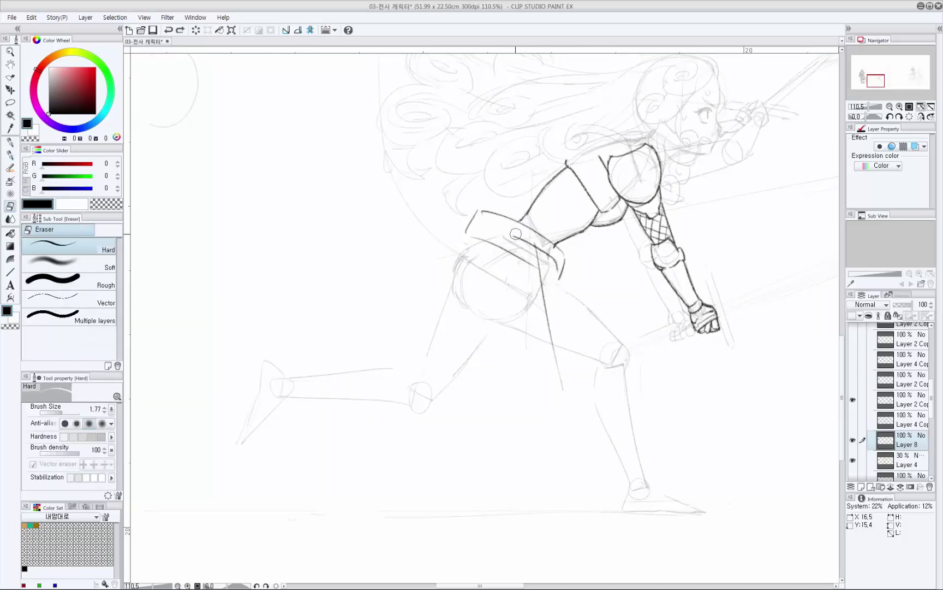
{"action": "key", "text": "p"}
{"action": "mouse_move", "coordinate": [508, 244]}
{"action": "left_mouse_down"}
{"action": "mouse_move", "coordinate": [520, 260]}
{"action": "mouse_move", "coordinate": [492, 252]}
{"action": "mouse_move", "coordinate": [489, 297]}
{"action": "left_mouse_up"}
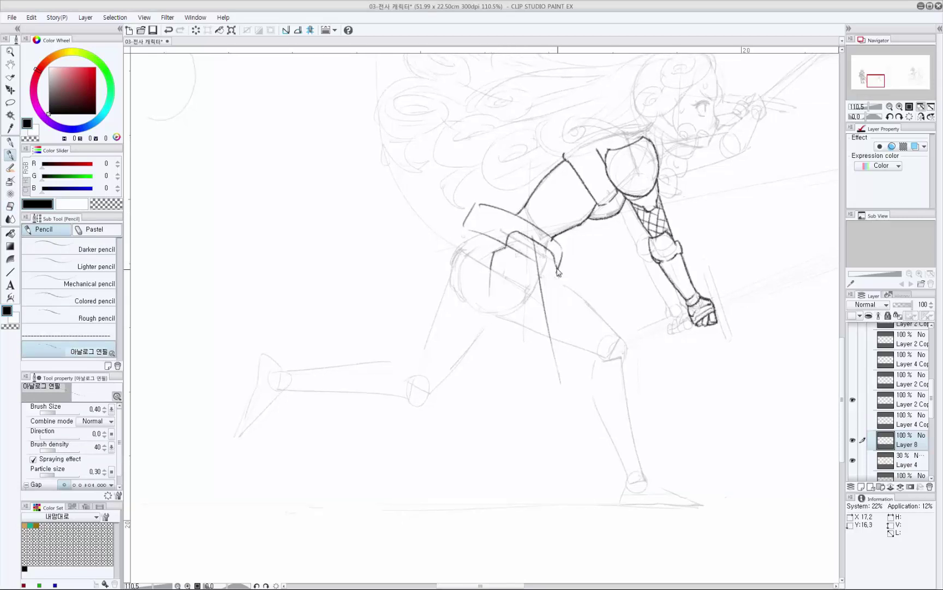
Draw the hip plate's front side and close it below with a jagged, pointed lower edge over the thigh.
{"action": "key", "text": "ctrl+z"}
{"action": "key", "text": "ctrl+z"}
{"action": "left_click_drag", "start_coordinate": [553, 255], "coordinate": [567, 321]}
{"action": "key", "text": "ctrl+z"}
{"action": "left_click_drag", "start_coordinate": [492, 269], "coordinate": [491, 287]}
{"action": "key", "text": "ctrl+z"}
{"action": "mouse_move", "coordinate": [492, 287]}
{"action": "left_mouse_down"}
{"action": "mouse_move", "coordinate": [515, 286]}
{"action": "mouse_move", "coordinate": [501, 284]}
{"action": "mouse_move", "coordinate": [519, 319]}
{"action": "mouse_move", "coordinate": [530, 315]}
{"action": "mouse_move", "coordinate": [560, 341]}
{"action": "mouse_move", "coordinate": [563, 314]}
{"action": "mouse_move", "coordinate": [564, 329]}
{"action": "left_mouse_up"}
{"action": "key", "text": "ctrl+z"}
{"action": "left_click_drag", "start_coordinate": [557, 306], "coordinate": [558, 301]}
Erase the waistband and skirt lines crossing the inside of the hip plate and touch up its edge.
{"action": "key", "text": "e"}
{"action": "left_click_drag", "start_coordinate": [536, 253], "coordinate": [532, 257]}
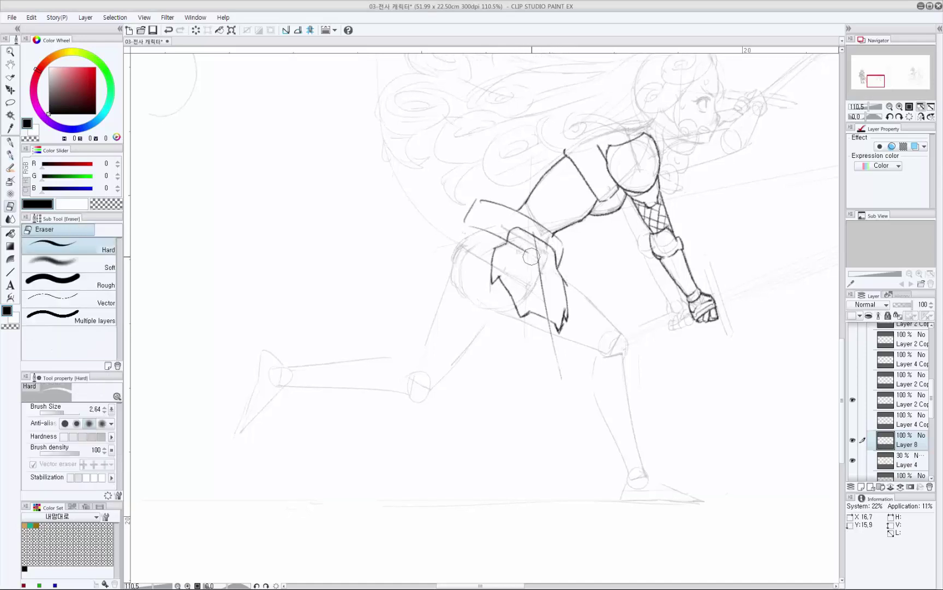
{"action": "key", "text": "p"}
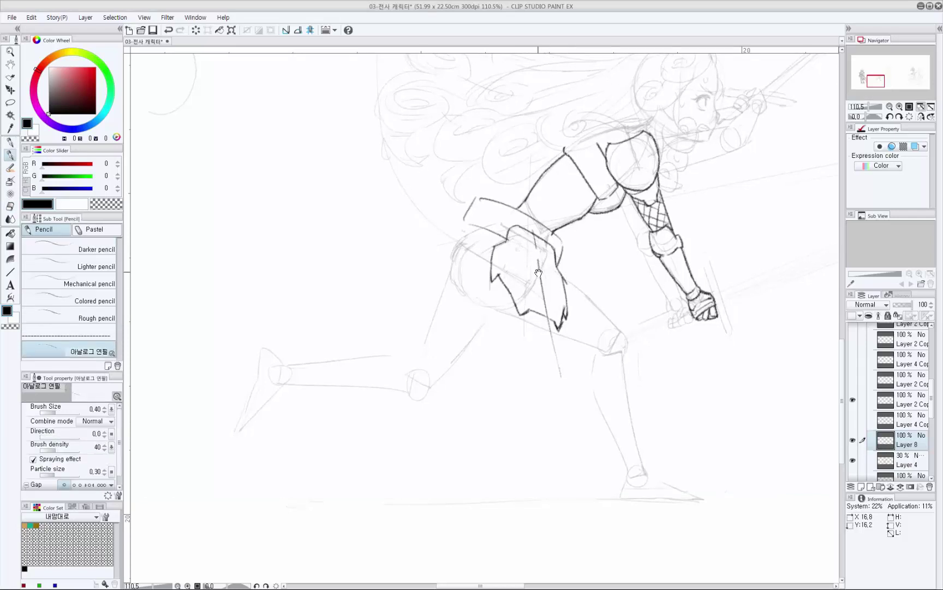
{"action": "left_click_drag", "start_coordinate": [560, 237], "coordinate": [558, 237]}
{"action": "key", "text": "e"}
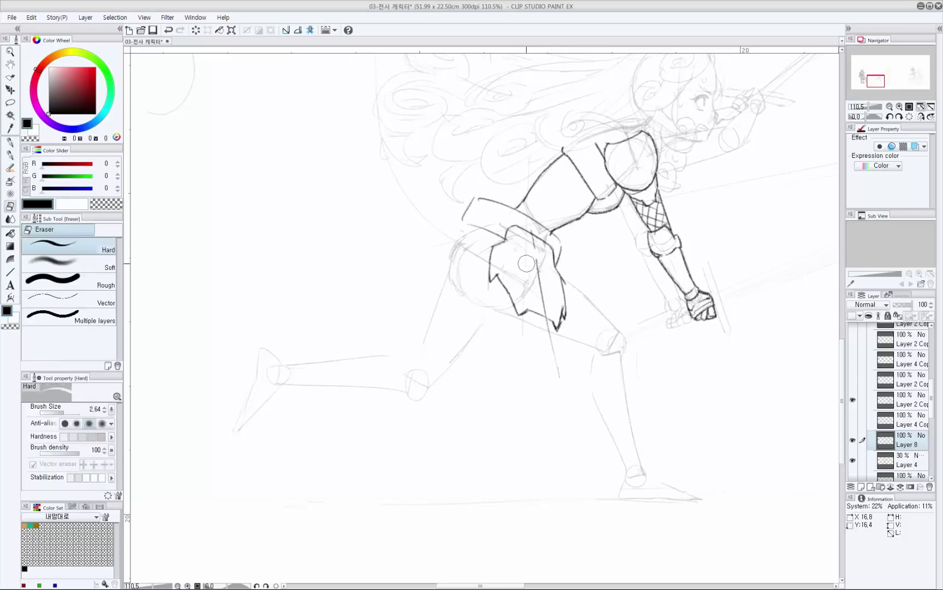
{"action": "key", "text": "p"}
{"action": "left_click_drag", "start_coordinate": [527, 338], "coordinate": [525, 332]}
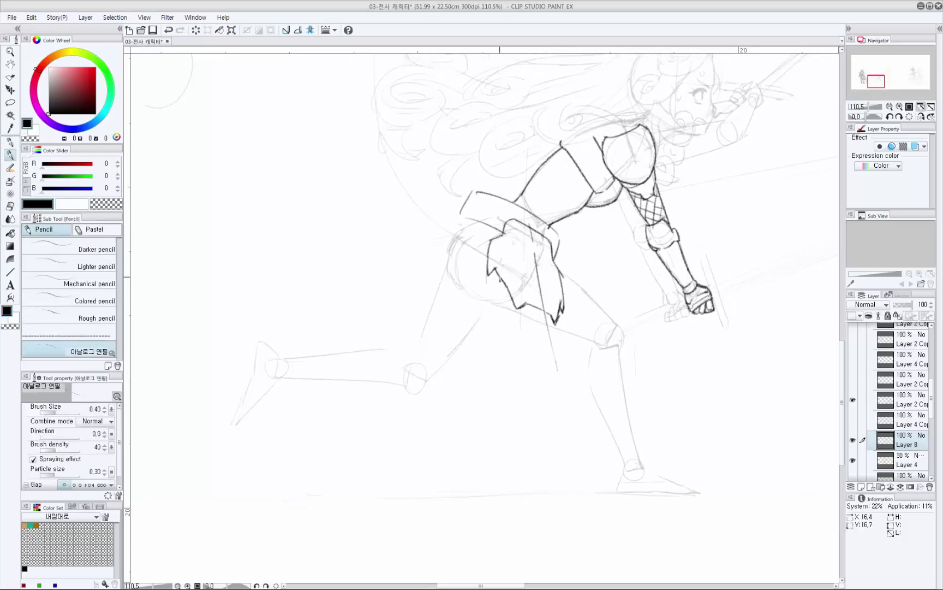
Add a curved line inside the hip plate and sketch two long sides of a narrow cloth panel hanging below it.
{"action": "left_click_drag", "start_coordinate": [496, 274], "coordinate": [529, 371]}
{"action": "key", "text": "ctrl+z"}
{"action": "key", "text": "ctrl+z"}
{"action": "left_click_drag", "start_coordinate": [512, 248], "coordinate": [552, 271]}
{"action": "left_click_drag", "start_coordinate": [545, 310], "coordinate": [532, 387]}
{"action": "key", "text": "ctrl+z"}
{"action": "left_click_drag", "start_coordinate": [495, 266], "coordinate": [510, 405]}
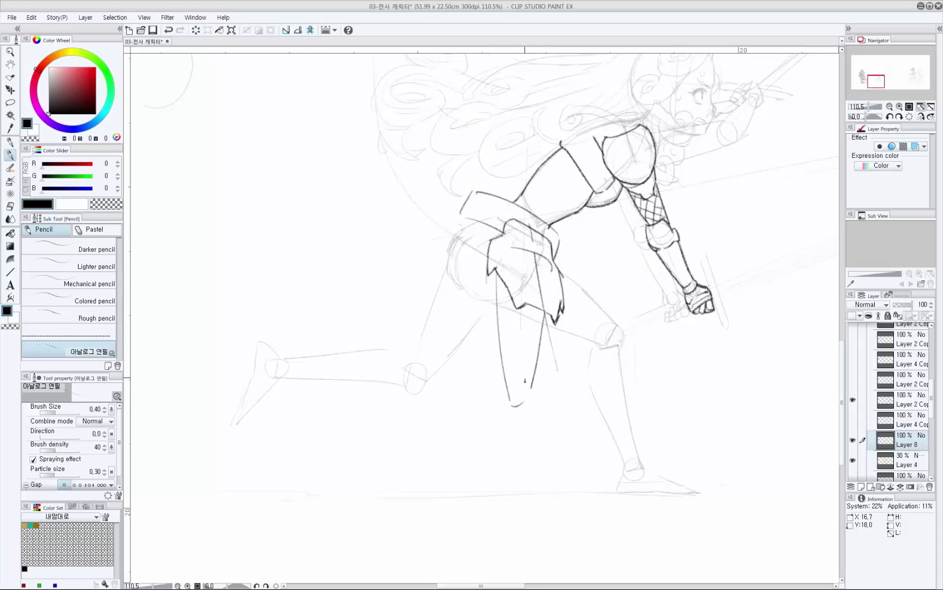
Redraw the hanging cloth panel as a long tapering tongue with a closed, rounded lower end.
{"action": "scroll", "coordinate": [521, 355], "scroll_direction": "down", "scroll_amount": 1}
{"action": "key", "text": "ctrl+z"}
{"action": "mouse_move", "coordinate": [495, 264]}
{"action": "left_mouse_down"}
{"action": "mouse_move", "coordinate": [511, 392]}
{"action": "mouse_move", "coordinate": [527, 395]}
{"action": "mouse_move", "coordinate": [534, 372]}
{"action": "left_mouse_up"}
{"action": "key", "text": "ctrl+z"}
{"action": "left_click_drag", "start_coordinate": [532, 220], "coordinate": [544, 303]}
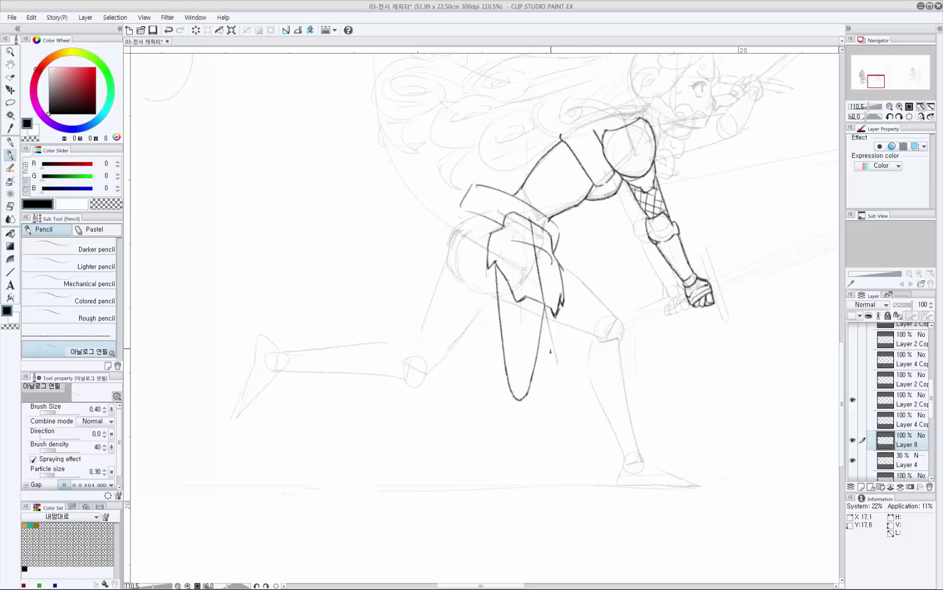
{"action": "key", "text": "ctrl+z"}
{"action": "left_click_drag", "start_coordinate": [526, 267], "coordinate": [520, 393]}
{"action": "key", "text": "ctrl+z"}
{"action": "mouse_move", "coordinate": [496, 264]}
{"action": "left_mouse_down"}
{"action": "mouse_move", "coordinate": [501, 317]}
{"action": "mouse_move", "coordinate": [513, 292]}
{"action": "left_mouse_up"}
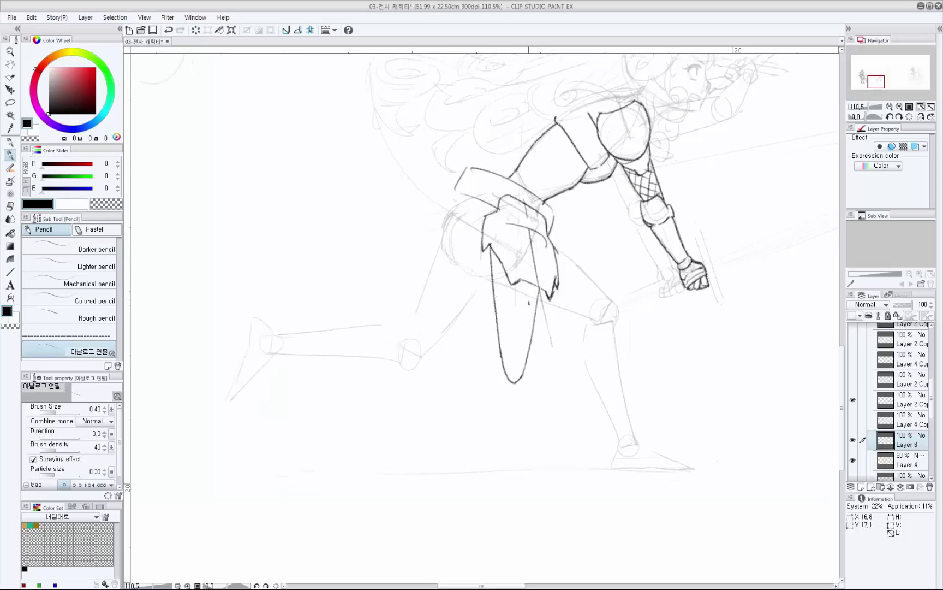
{"action": "left_click_drag", "start_coordinate": [525, 372], "coordinate": [521, 368]}
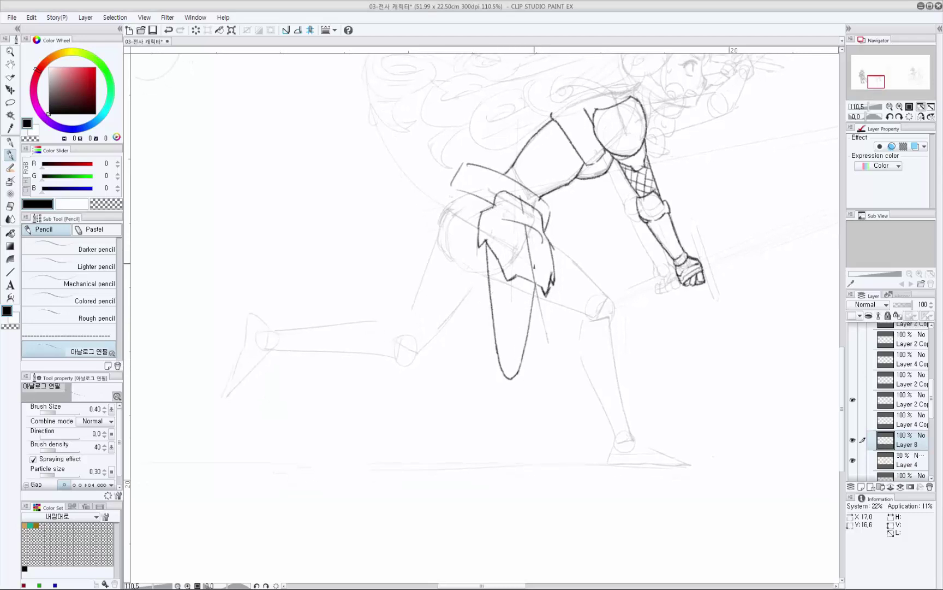
Clean up the lines where the hanging panel meets the hip plate's jagged edge with a smaller eraser.
{"action": "left_click_drag", "start_coordinate": [539, 240], "coordinate": [538, 236]}
{"action": "key", "text": "e"}
{"action": "key", "text": "bracketleft"}
{"action": "mouse_move", "coordinate": [504, 278]}
{"action": "left_mouse_down"}
{"action": "mouse_move", "coordinate": [515, 271]}
{"action": "mouse_move", "coordinate": [541, 293]}
{"action": "mouse_move", "coordinate": [531, 310]}
{"action": "mouse_move", "coordinate": [542, 308]}
{"action": "left_mouse_up"}
{"action": "key", "text": "p"}
{"action": "key", "text": "e"}
{"action": "key", "text": "p"}
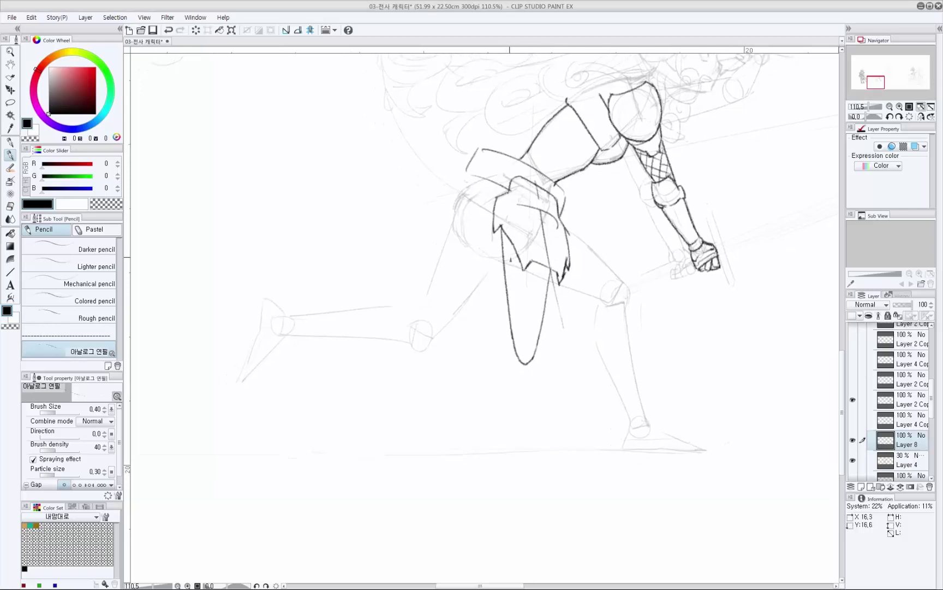
Draw a small rounded loop on the rear part of the waistband as the sash's attachment.
{"action": "mouse_move", "coordinate": [510, 247]}
{"action": "left_mouse_down"}
{"action": "mouse_move", "coordinate": [518, 257]}
{"action": "mouse_move", "coordinate": [506, 183]}
{"action": "left_mouse_up"}
{"action": "key", "text": "ctrl+z"}
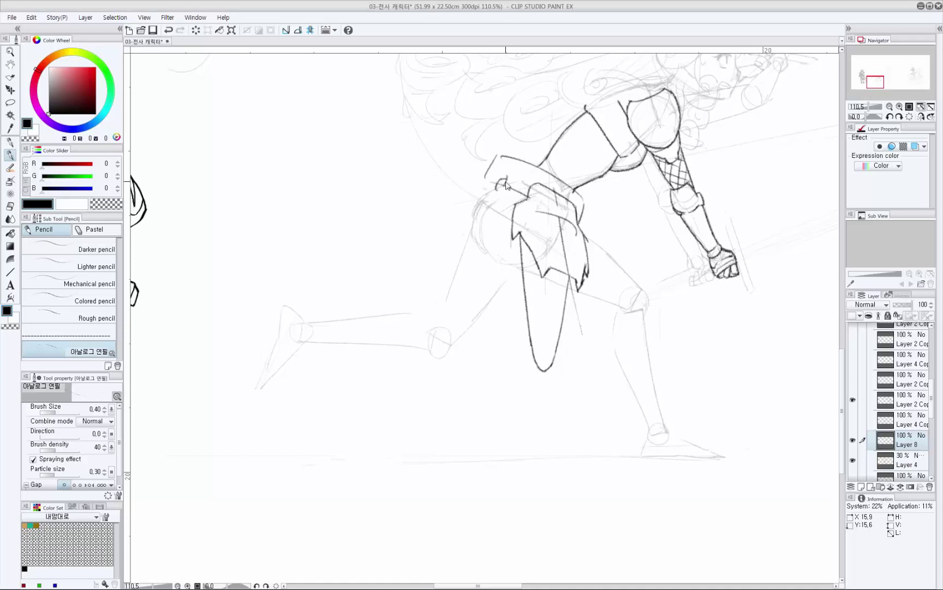
{"action": "key", "text": "ctrl+z"}
{"action": "key", "text": "ctrl+z"}
{"action": "key", "text": "ctrl+z"}
{"action": "left_click_drag", "start_coordinate": [498, 183], "coordinate": [503, 191]}
{"action": "mouse_move", "coordinate": [524, 188]}
{"action": "left_mouse_down"}
{"action": "mouse_move", "coordinate": [545, 196]}
{"action": "mouse_move", "coordinate": [510, 306]}
{"action": "mouse_move", "coordinate": [536, 303]}
{"action": "left_mouse_up"}
{"action": "key", "text": "ctrl+z"}
Look over the finished armoured couple and mark the girl's flowing sash with a small arrow.
{"action": "scroll", "coordinate": [543, 309], "scroll_direction": "down", "scroll_amount": 4}
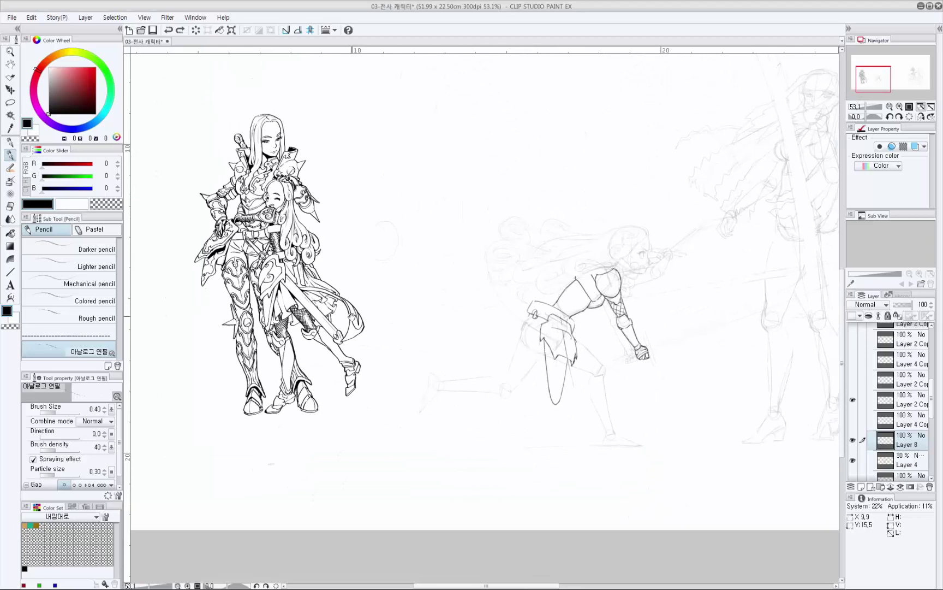
{"action": "scroll", "coordinate": [537, 365], "scroll_direction": "up", "scroll_amount": 1}
{"action": "left_click_drag", "start_coordinate": [633, 327], "coordinate": [472, 343]}
{"action": "left_click_drag", "start_coordinate": [373, 354], "coordinate": [500, 328]}
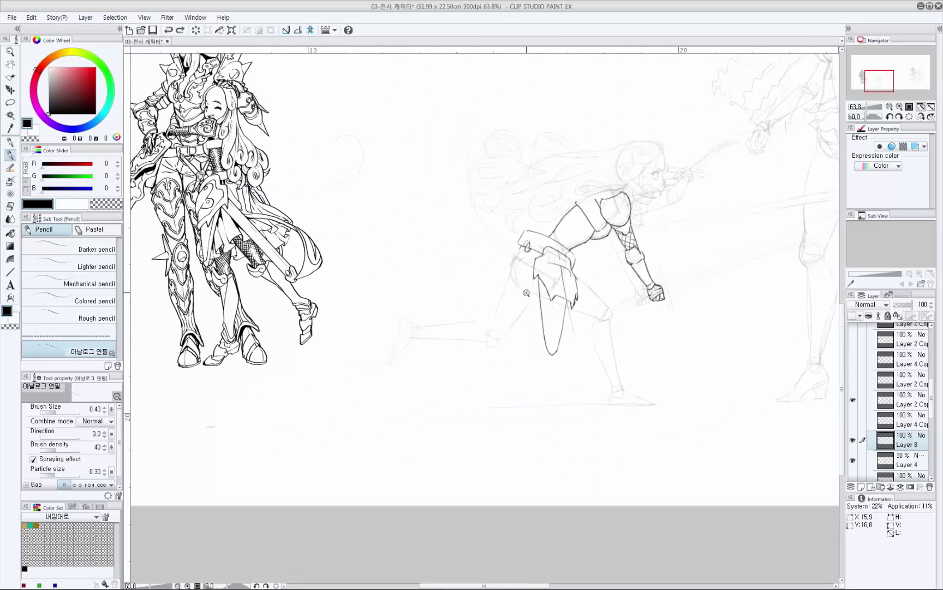
{"action": "scroll", "coordinate": [528, 294], "scroll_direction": "up", "scroll_amount": 1}
{"action": "left_click_drag", "start_coordinate": [526, 294], "coordinate": [539, 295]}
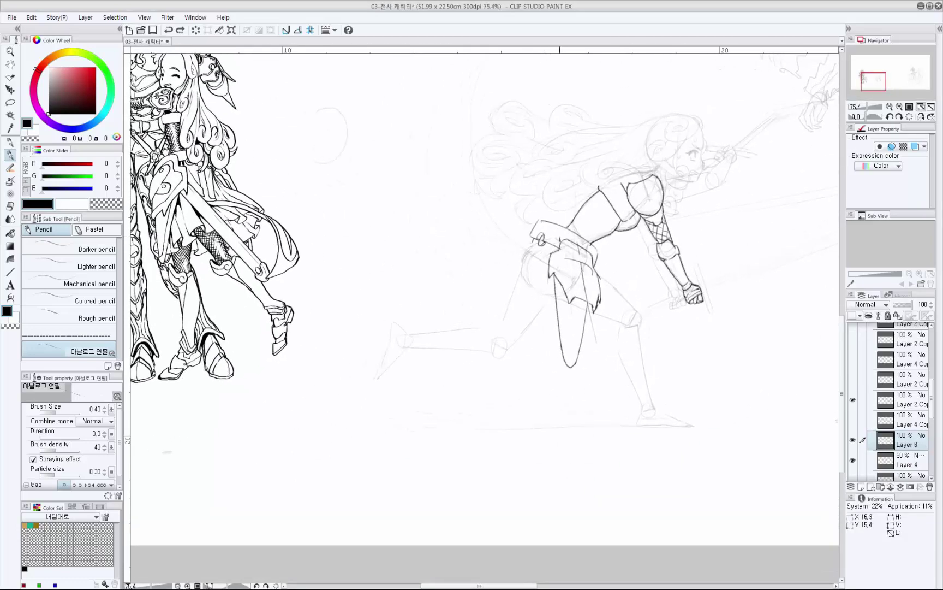
{"action": "left_click_drag", "start_coordinate": [498, 241], "coordinate": [621, 262]}
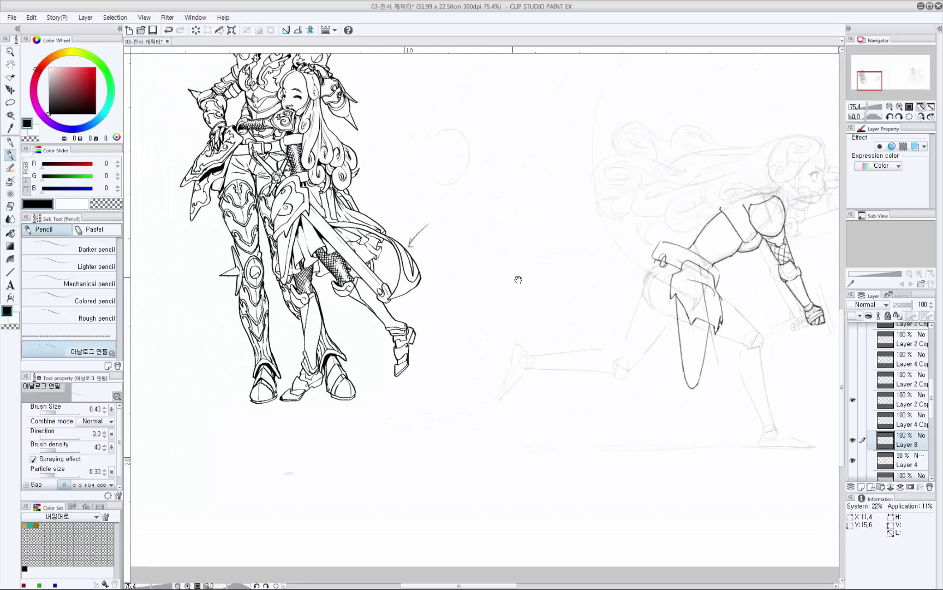
{"action": "scroll", "coordinate": [518, 280], "scroll_direction": "up", "scroll_amount": 1}
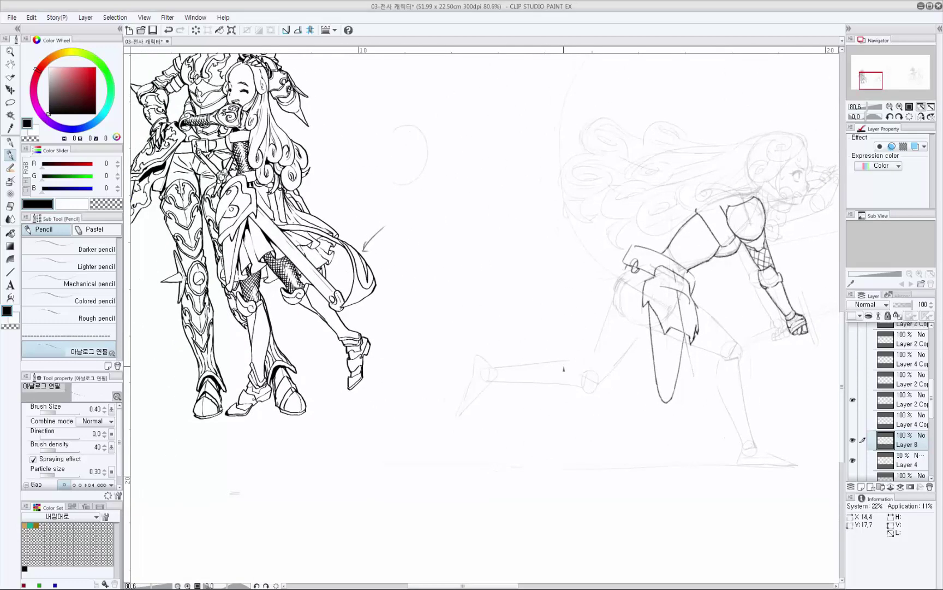
{"action": "left_click_drag", "start_coordinate": [594, 342], "coordinate": [573, 352]}
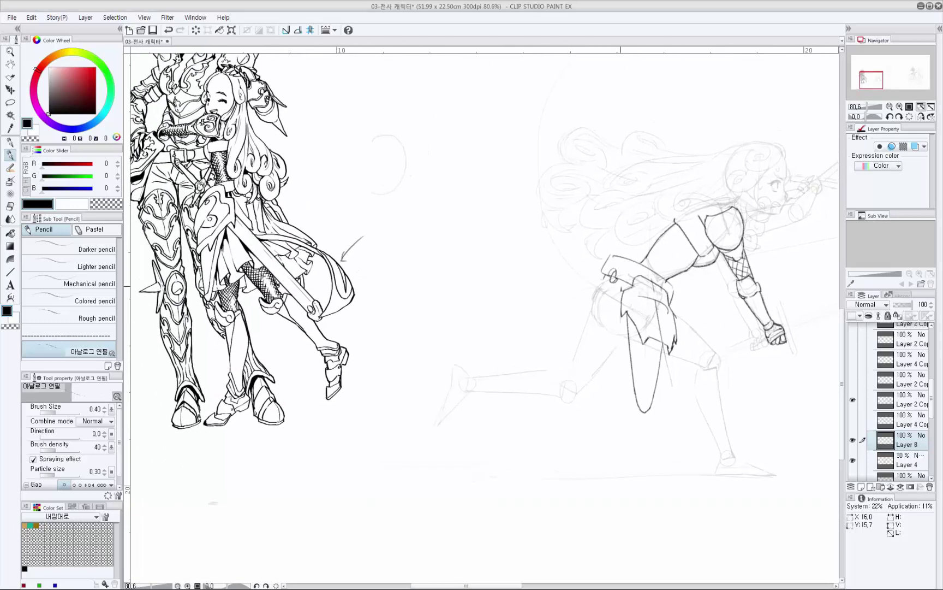
{"action": "mouse_move", "coordinate": [622, 283]}
{"action": "left_mouse_down"}
{"action": "mouse_move", "coordinate": [464, 270]}
{"action": "mouse_move", "coordinate": [376, 304]}
{"action": "mouse_move", "coordinate": [356, 323]}
{"action": "left_mouse_up"}
{"action": "key", "text": "ctrl+z"}
{"action": "mouse_move", "coordinate": [614, 283]}
{"action": "left_mouse_down"}
{"action": "mouse_move", "coordinate": [561, 309]}
{"action": "mouse_move", "coordinate": [394, 291]}
{"action": "left_mouse_up"}
{"action": "key", "text": "ctrl+z"}
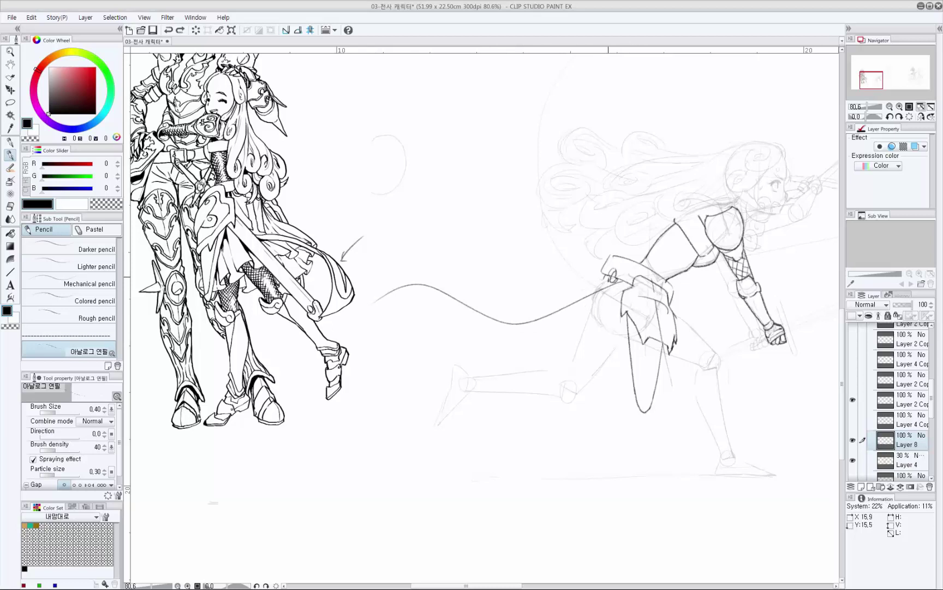
{"action": "mouse_move", "coordinate": [622, 283]}
{"action": "left_mouse_down"}
{"action": "mouse_move", "coordinate": [555, 307]}
{"action": "mouse_move", "coordinate": [442, 281]}
{"action": "left_mouse_up"}
{"action": "key", "text": "ctrl+z"}
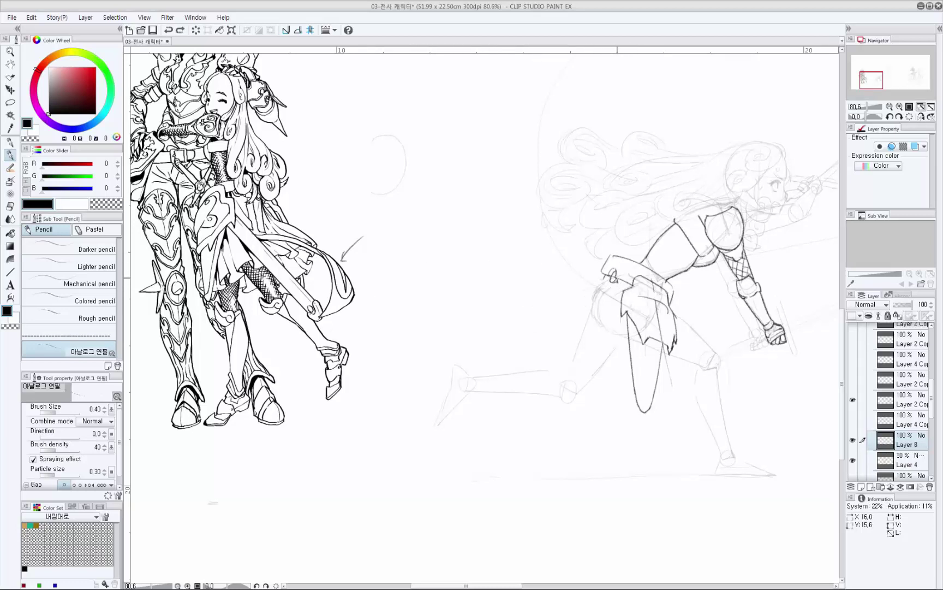
Draw a long sash streaming back from the waistband loop, with sweeping upper and lower edges and a folded far end.
{"action": "mouse_move", "coordinate": [617, 281]}
{"action": "left_mouse_down"}
{"action": "mouse_move", "coordinate": [392, 228]}
{"action": "mouse_move", "coordinate": [409, 282]}
{"action": "left_mouse_up"}
{"action": "key", "text": "ctrl+z"}
{"action": "key", "text": "ctrl+z"}
{"action": "key", "text": "ctrl+z"}
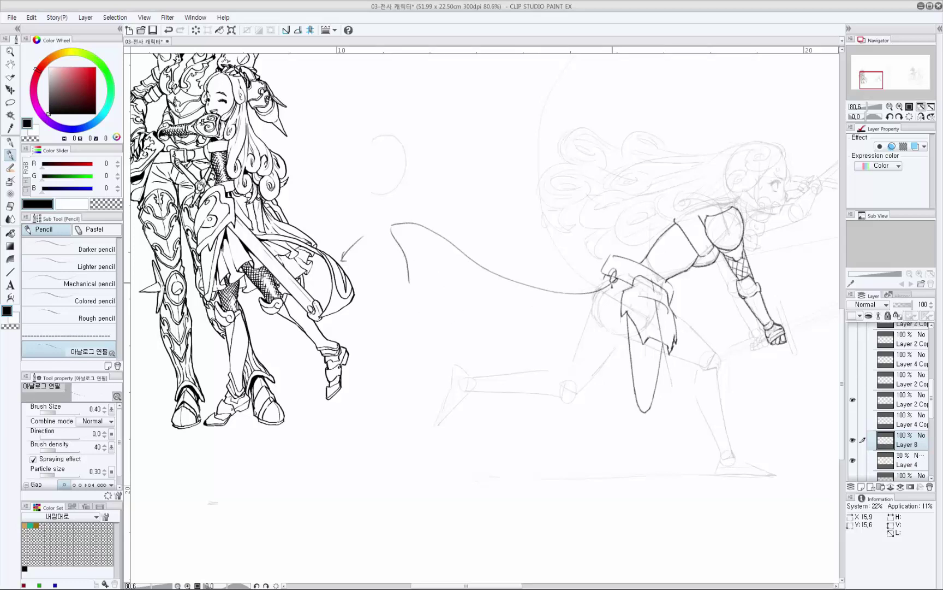
{"action": "left_click_drag", "start_coordinate": [610, 286], "coordinate": [441, 300]}
{"action": "key", "text": "ctrl+z"}
{"action": "mouse_move", "coordinate": [614, 284]}
{"action": "left_mouse_down"}
{"action": "mouse_move", "coordinate": [582, 298]}
{"action": "mouse_move", "coordinate": [408, 282]}
{"action": "mouse_move", "coordinate": [390, 236]}
{"action": "mouse_move", "coordinate": [379, 264]}
{"action": "left_mouse_up"}
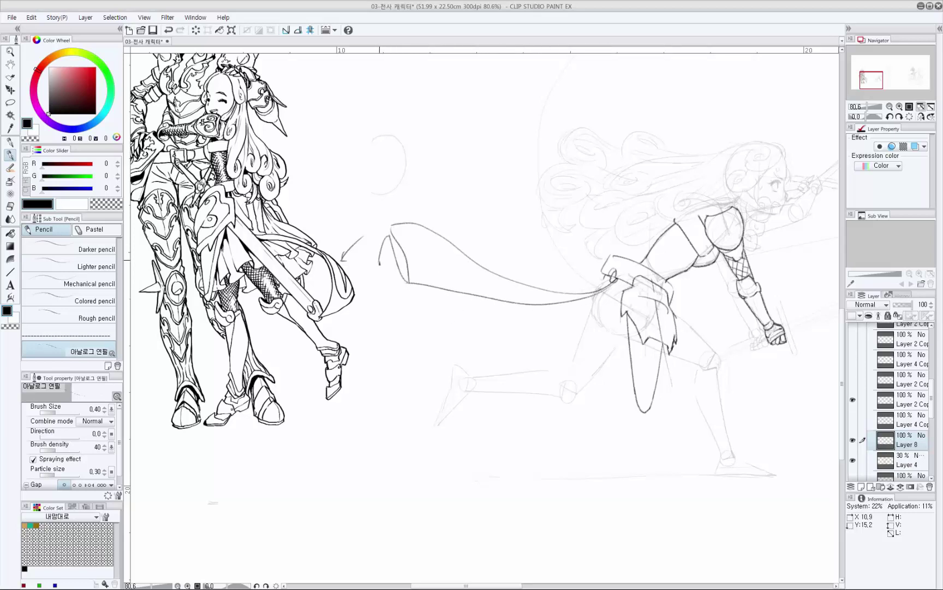
Add fold lines to the sash near the waistband loop and close the small fold at its far end.
{"action": "mouse_move", "coordinate": [488, 271]}
{"action": "left_mouse_down"}
{"action": "mouse_move", "coordinate": [611, 279]}
{"action": "mouse_move", "coordinate": [555, 289]}
{"action": "mouse_move", "coordinate": [606, 278]}
{"action": "mouse_move", "coordinate": [565, 292]}
{"action": "left_mouse_up"}
{"action": "key", "text": "ctrl+z"}
{"action": "key", "text": "ctrl+z"}
{"action": "key", "text": "e"}
{"action": "key", "text": "p"}
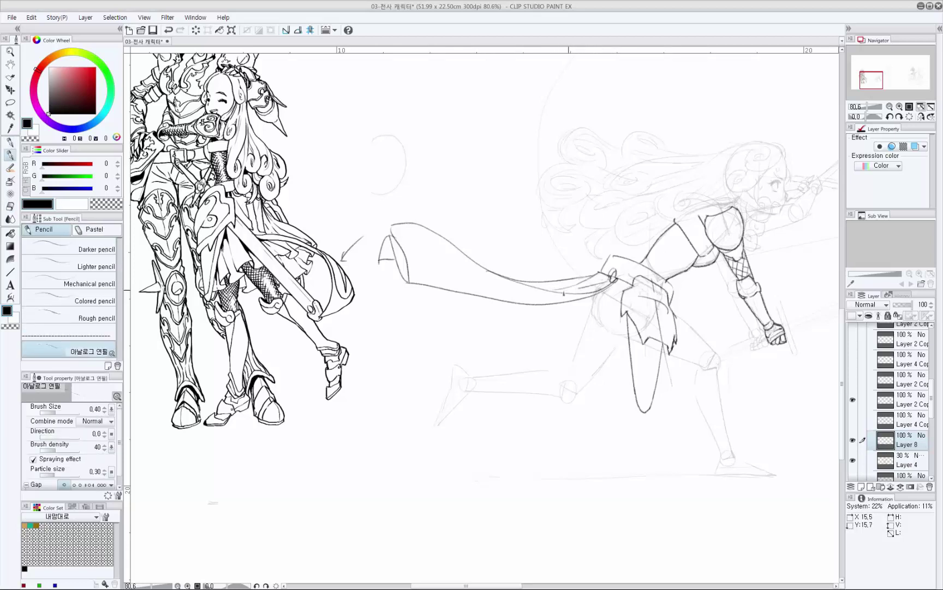
Examine the running girl's sash, hips and legs alongside the armoured couple's skirt.
{"action": "left_click_drag", "start_coordinate": [544, 354], "coordinate": [477, 335]}
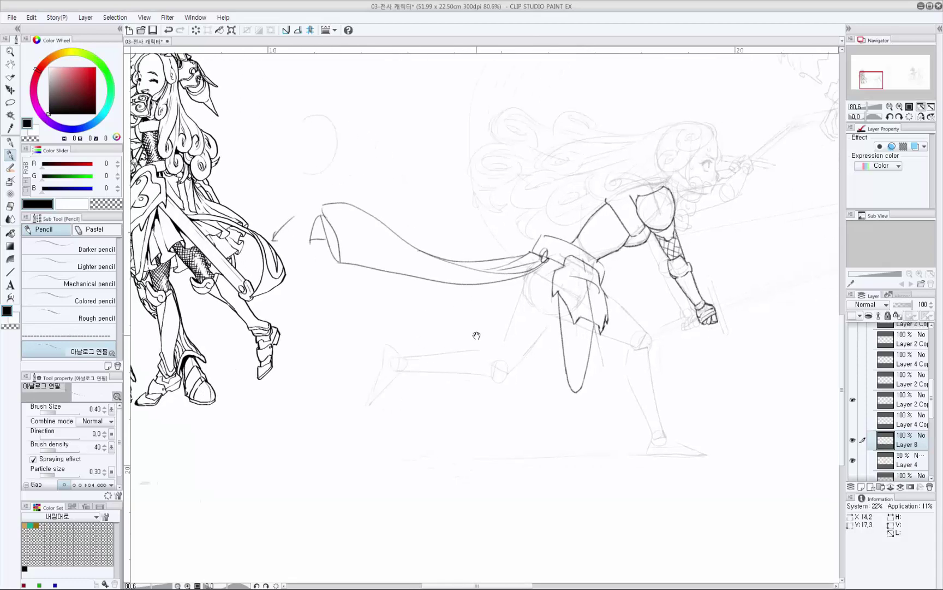
{"action": "mouse_move", "coordinate": [624, 337]}
{"action": "left_mouse_down"}
{"action": "mouse_move", "coordinate": [508, 349]}
{"action": "mouse_move", "coordinate": [566, 390]}
{"action": "mouse_move", "coordinate": [562, 423]}
{"action": "left_mouse_up"}
{"action": "scroll", "coordinate": [561, 423], "scroll_direction": "down", "scroll_amount": 1}
{"action": "left_click_drag", "start_coordinate": [529, 469], "coordinate": [463, 428]}
{"action": "scroll", "coordinate": [398, 381], "scroll_direction": "up", "scroll_amount": 2}
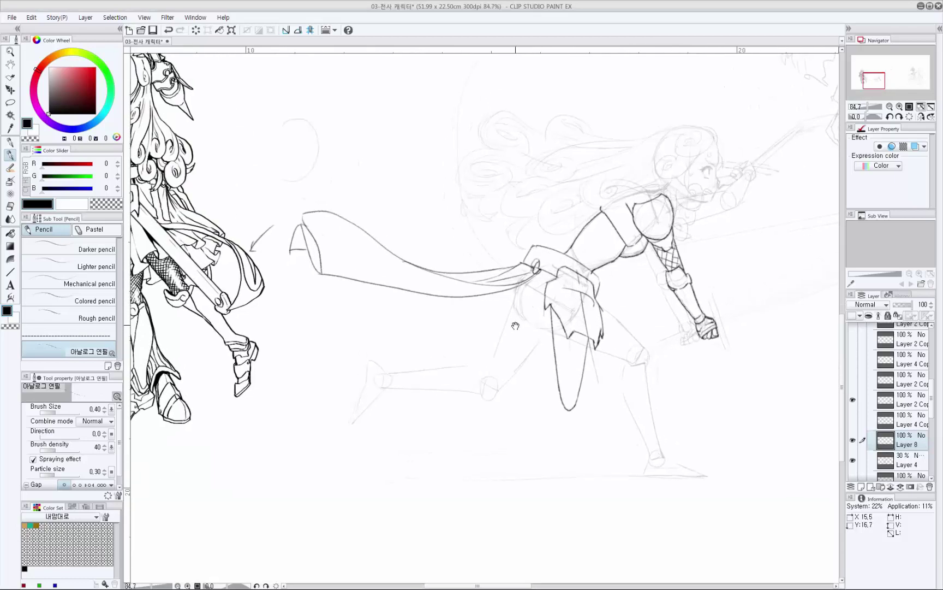
{"action": "mouse_move", "coordinate": [512, 327]}
{"action": "left_mouse_down"}
{"action": "mouse_move", "coordinate": [505, 333]}
{"action": "mouse_move", "coordinate": [478, 293]}
{"action": "mouse_move", "coordinate": [524, 271]}
{"action": "left_mouse_up"}
{"action": "left_click_drag", "start_coordinate": [549, 215], "coordinate": [552, 224]}
{"action": "left_click_drag", "start_coordinate": [526, 277], "coordinate": [522, 275]}
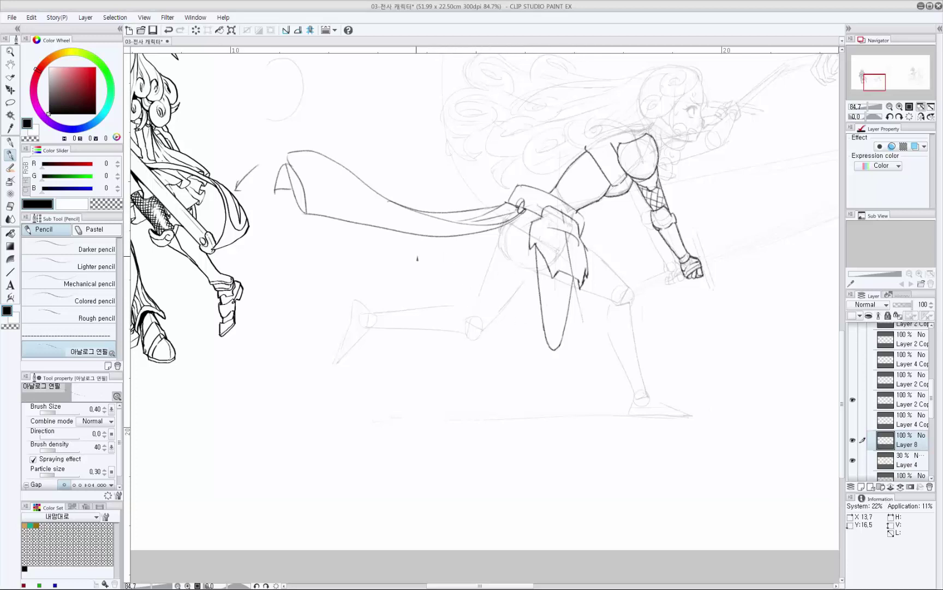
{"action": "left_click_drag", "start_coordinate": [348, 259], "coordinate": [466, 271]}
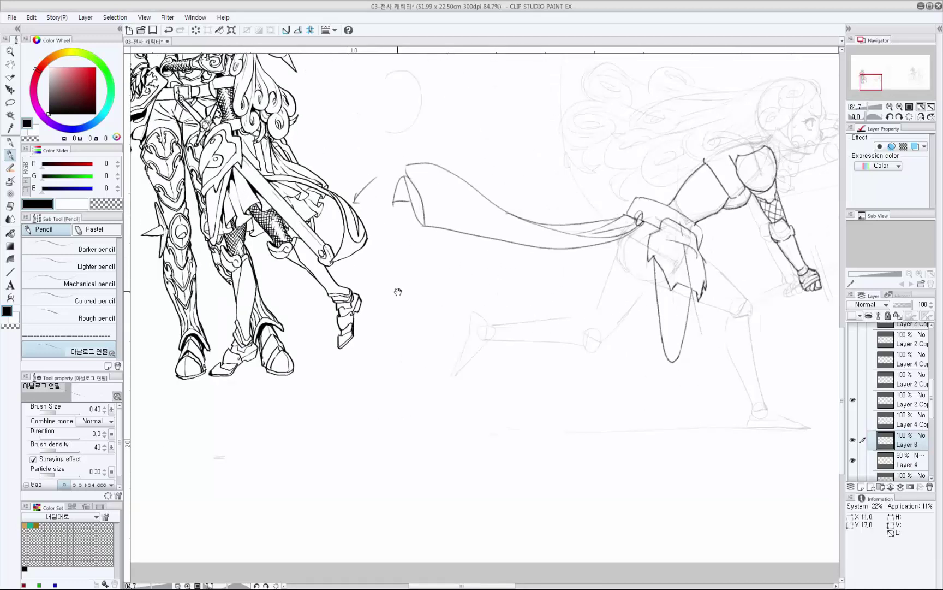
{"action": "scroll", "coordinate": [626, 354], "scroll_direction": "right", "scroll_amount": 3}
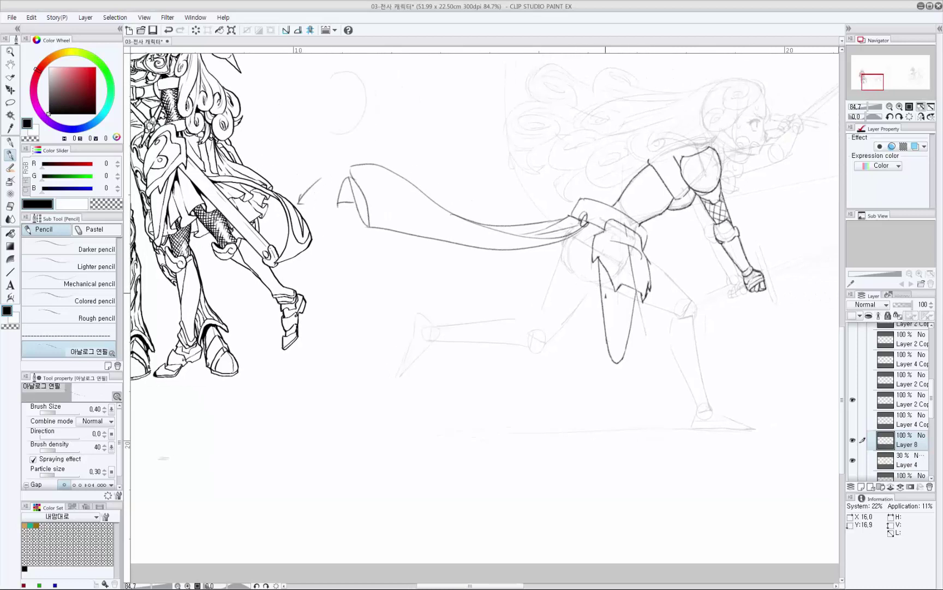
Draw the skirt's flared front corner over the forward thigh and a first hem line sweeping back behind the hips.
{"action": "key", "text": "ctrl+z"}
{"action": "mouse_move", "coordinate": [646, 255]}
{"action": "left_mouse_down"}
{"action": "mouse_move", "coordinate": [669, 281]}
{"action": "mouse_move", "coordinate": [678, 281]}
{"action": "mouse_move", "coordinate": [658, 264]}
{"action": "mouse_move", "coordinate": [683, 269]}
{"action": "mouse_move", "coordinate": [663, 304]}
{"action": "mouse_move", "coordinate": [626, 313]}
{"action": "mouse_move", "coordinate": [638, 320]}
{"action": "mouse_move", "coordinate": [471, 271]}
{"action": "left_mouse_up"}
{"action": "key", "text": "ctrl+z"}
{"action": "key", "text": "ctrl+z"}
{"action": "key", "text": "ctrl+z"}
{"action": "key", "text": "ctrl+z"}
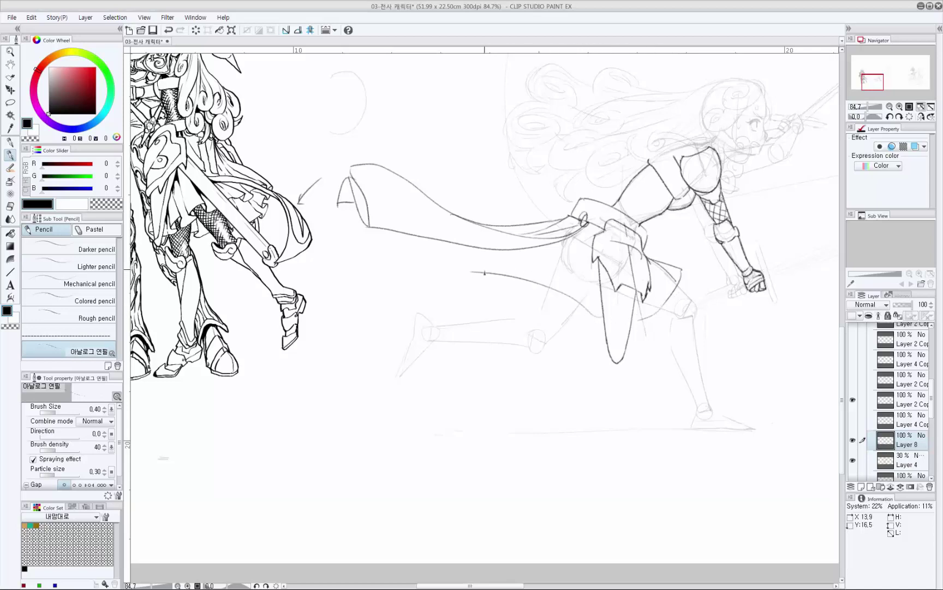
Redraw the skirt's hem as a long curve under the hips, ending in a raised, pointed rear corner.
{"action": "key", "text": "ctrl+z"}
{"action": "mouse_move", "coordinate": [557, 316]}
{"action": "left_mouse_down"}
{"action": "mouse_move", "coordinate": [493, 271]}
{"action": "mouse_move", "coordinate": [445, 258]}
{"action": "mouse_move", "coordinate": [500, 298]}
{"action": "mouse_move", "coordinate": [521, 299]}
{"action": "left_mouse_up"}
{"action": "key", "text": "ctrl+z"}
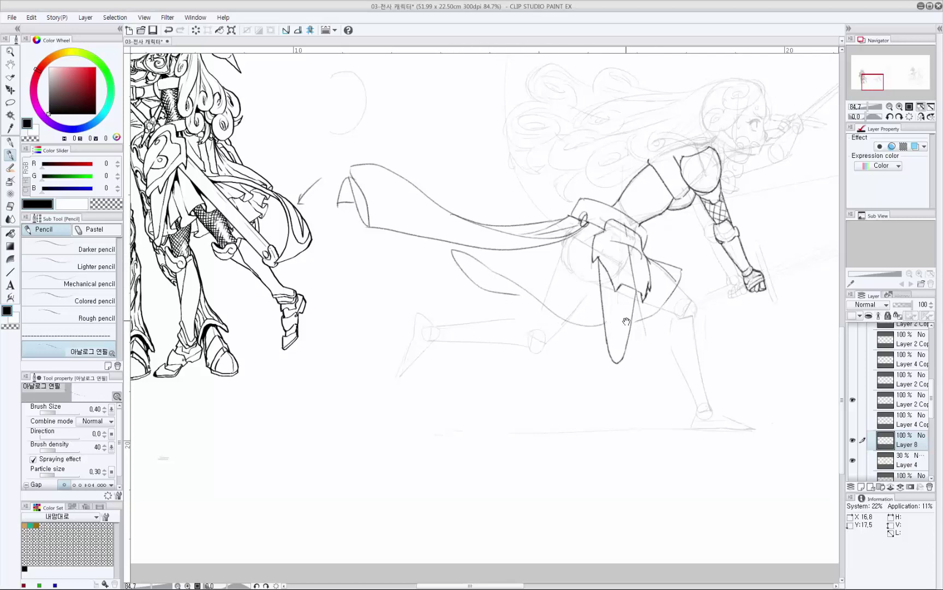
Redraw the skirt's pointed rear corner shorter and closer to the hips, reworking the hem beneath it.
{"action": "scroll", "coordinate": [626, 321], "scroll_direction": "up", "scroll_amount": 1}
{"action": "key", "text": "ctrl+z"}
{"action": "key", "text": "ctrl+z"}
{"action": "key", "text": "ctrl+z"}
{"action": "mouse_move", "coordinate": [491, 291]}
{"action": "left_mouse_down"}
{"action": "mouse_move", "coordinate": [532, 324]}
{"action": "mouse_move", "coordinate": [534, 276]}
{"action": "mouse_move", "coordinate": [546, 268]}
{"action": "left_mouse_up"}
{"action": "key", "text": "ctrl+z"}
{"action": "key", "text": "ctrl+z"}
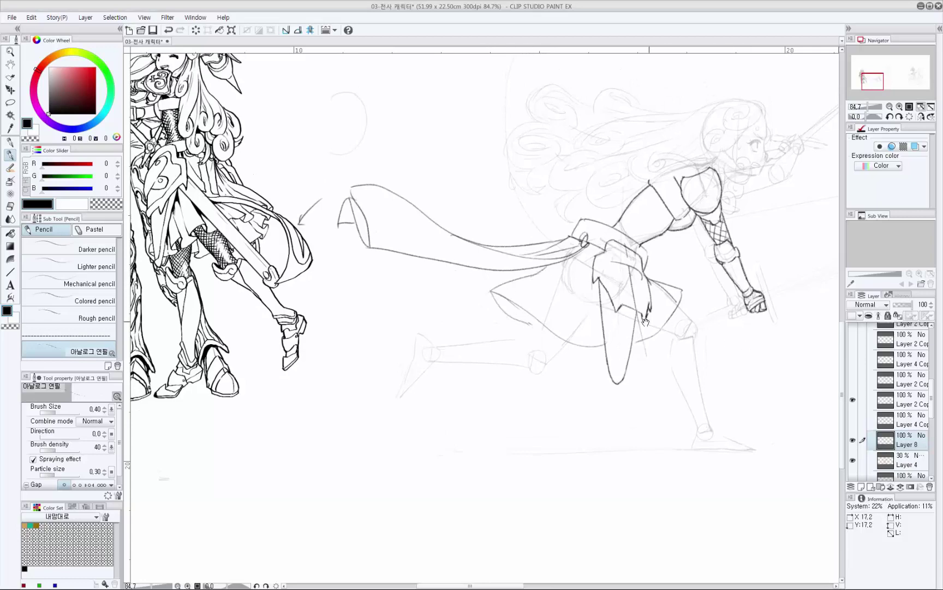
{"action": "left_click_drag", "start_coordinate": [644, 344], "coordinate": [536, 372]}
{"action": "mouse_move", "coordinate": [537, 372]}
{"action": "left_mouse_down"}
{"action": "mouse_move", "coordinate": [495, 398]}
{"action": "mouse_move", "coordinate": [518, 371]}
{"action": "left_mouse_up"}
{"action": "key", "text": "ctrl+z"}
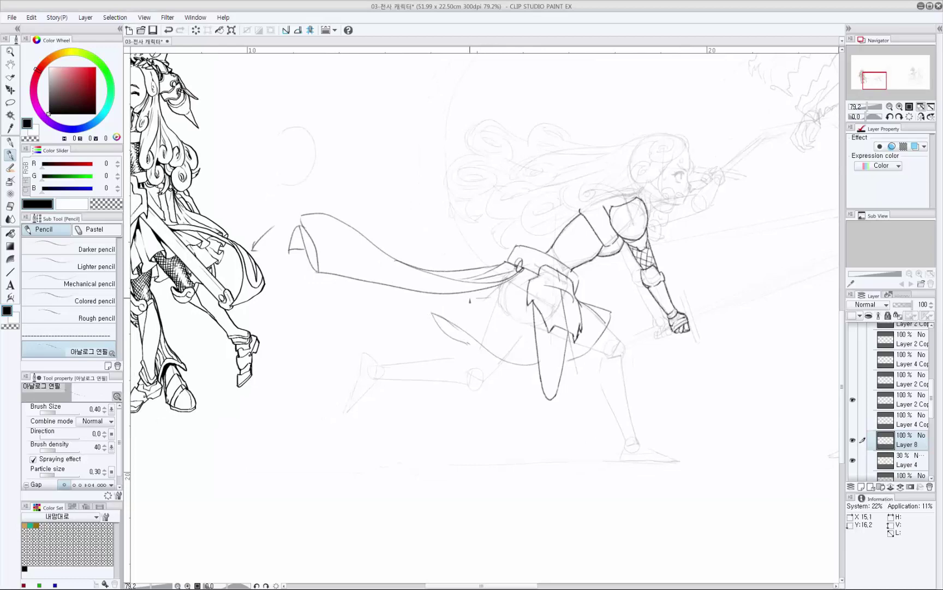
Draw the skirt's upper rear edge from the waistband out to the pointed rear corner.
{"action": "left_click_drag", "start_coordinate": [470, 301], "coordinate": [431, 312]}
{"action": "key", "text": "ctrl+z"}
{"action": "key", "text": "ctrl+z"}
{"action": "left_click_drag", "start_coordinate": [503, 282], "coordinate": [431, 313]}
{"action": "key", "text": "ctrl+z"}
{"action": "mouse_move", "coordinate": [649, 411]}
{"action": "left_mouse_down"}
{"action": "mouse_move", "coordinate": [664, 405]}
{"action": "mouse_move", "coordinate": [626, 366]}
{"action": "mouse_move", "coordinate": [638, 421]}
{"action": "mouse_move", "coordinate": [678, 369]}
{"action": "left_mouse_up"}
{"action": "scroll", "coordinate": [638, 420], "scroll_direction": "down", "scroll_amount": 4}
{"action": "scroll", "coordinate": [596, 297], "scroll_direction": "up", "scroll_amount": 2}
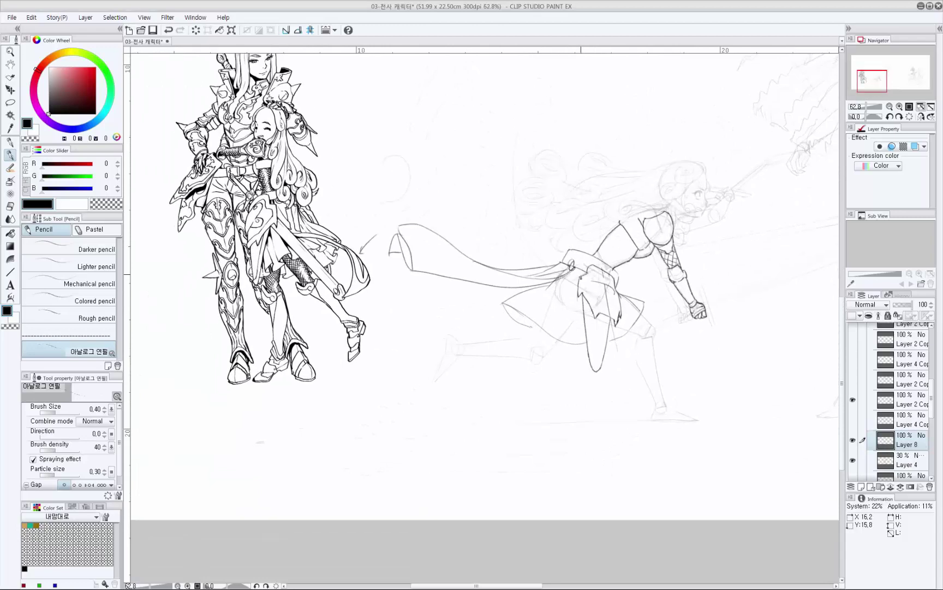
Add pleat lines fanning from the waistband across the rear part of the skirt.
{"action": "mouse_move", "coordinate": [605, 285]}
{"action": "left_mouse_down"}
{"action": "mouse_move", "coordinate": [618, 299]}
{"action": "mouse_move", "coordinate": [536, 293]}
{"action": "mouse_move", "coordinate": [528, 324]}
{"action": "left_mouse_up"}
{"action": "key", "text": "ctrl+z"}
{"action": "key", "text": "ctrl+z"}
{"action": "key", "text": "ctrl+z"}
{"action": "mouse_move", "coordinate": [561, 309]}
{"action": "left_mouse_down"}
{"action": "mouse_move", "coordinate": [574, 265]}
{"action": "mouse_move", "coordinate": [532, 292]}
{"action": "left_mouse_up"}
{"action": "scroll", "coordinate": [565, 290], "scroll_direction": "up", "scroll_amount": 2}
{"action": "mouse_move", "coordinate": [591, 260]}
{"action": "left_mouse_down"}
{"action": "mouse_move", "coordinate": [547, 314]}
{"action": "mouse_move", "coordinate": [536, 283]}
{"action": "mouse_move", "coordinate": [524, 292]}
{"action": "mouse_move", "coordinate": [508, 283]}
{"action": "left_mouse_up"}
{"action": "left_click_drag", "start_coordinate": [566, 253], "coordinate": [499, 283]}
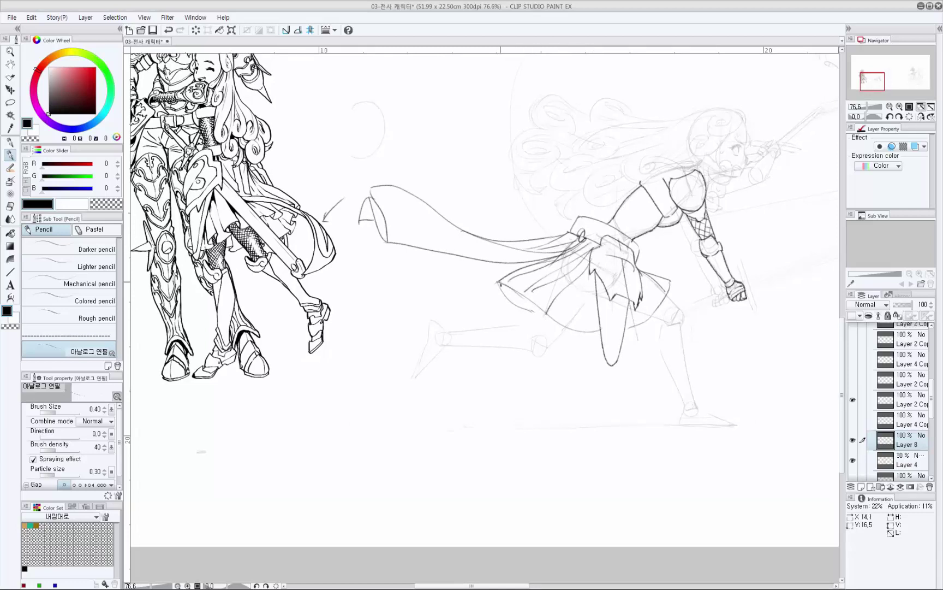
Continue the pleat lines through the middle of the skirt and around the front over the forward thigh.
{"action": "left_click_drag", "start_coordinate": [609, 307], "coordinate": [609, 303]}
{"action": "left_click_drag", "start_coordinate": [591, 266], "coordinate": [560, 321]}
{"action": "key", "text": "ctrl+z"}
{"action": "key", "text": "ctrl+z"}
{"action": "mouse_move", "coordinate": [593, 286]}
{"action": "left_mouse_down"}
{"action": "mouse_move", "coordinate": [584, 329]}
{"action": "mouse_move", "coordinate": [652, 315]}
{"action": "mouse_move", "coordinate": [665, 280]}
{"action": "left_mouse_up"}
{"action": "key", "text": "ctrl+z"}
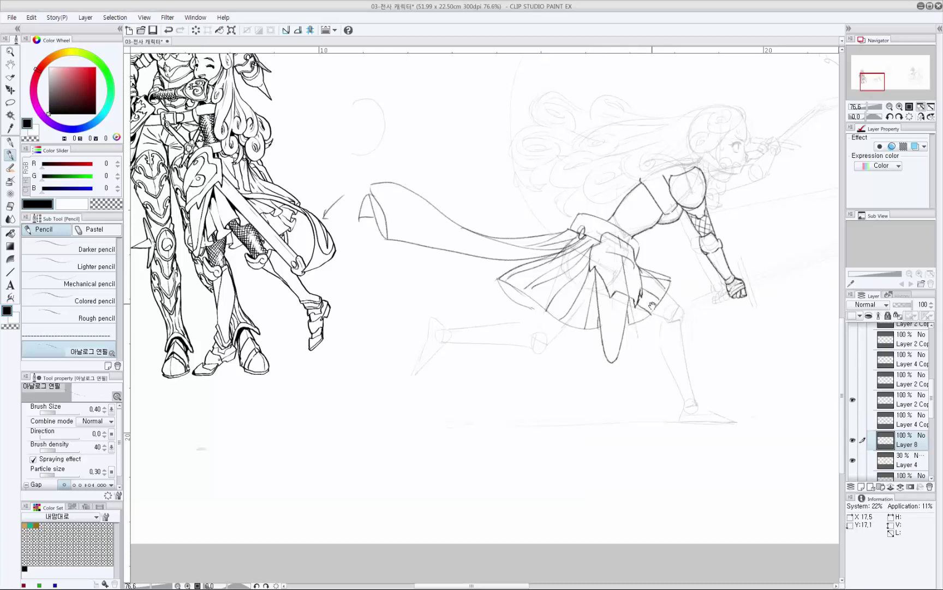
{"action": "left_click_drag", "start_coordinate": [628, 326], "coordinate": [636, 319]}
Erase the smooth hem curve between the pleat ends with the Hard eraser, and switch back to the pencil.
{"action": "key", "text": "e"}
{"action": "mouse_move", "coordinate": [520, 276]}
{"action": "left_mouse_down"}
{"action": "mouse_move", "coordinate": [568, 316]}
{"action": "mouse_move", "coordinate": [642, 314]}
{"action": "left_mouse_up"}
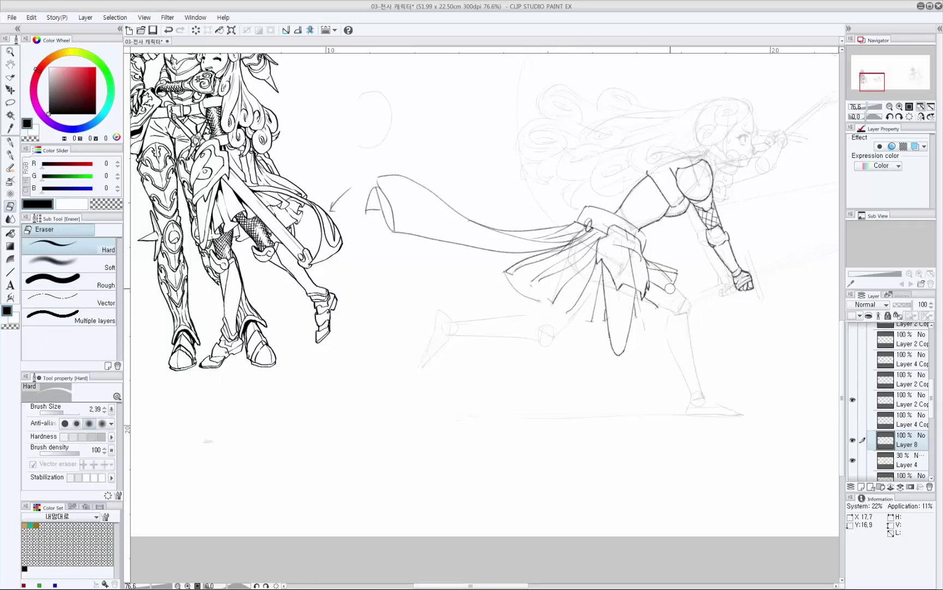
{"action": "key", "text": "p"}
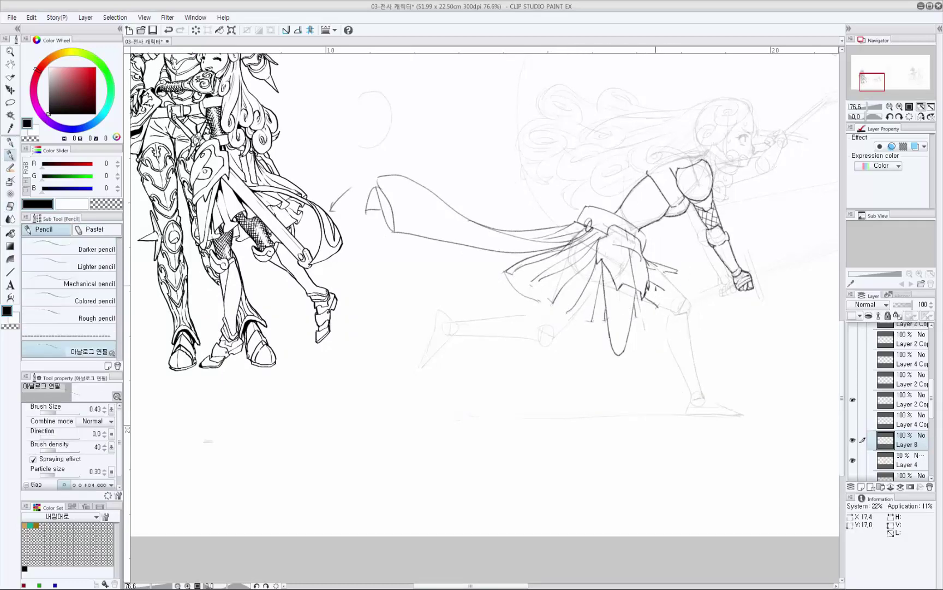
{"action": "scroll", "coordinate": [661, 257], "scroll_direction": "up", "scroll_amount": 1}
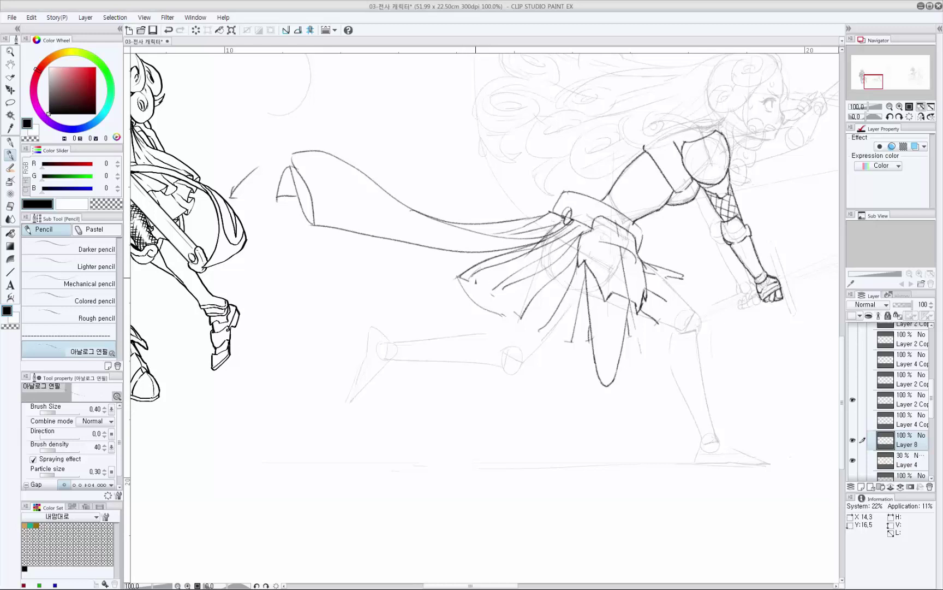
Draw a wavy, ruffled hem joining the pleat ends from the rear corner around to the front corner.
{"action": "mouse_move", "coordinate": [474, 280]}
{"action": "left_mouse_down"}
{"action": "mouse_move", "coordinate": [491, 303]}
{"action": "mouse_move", "coordinate": [506, 300]}
{"action": "mouse_move", "coordinate": [534, 321]}
{"action": "mouse_move", "coordinate": [517, 317]}
{"action": "mouse_move", "coordinate": [523, 330]}
{"action": "mouse_move", "coordinate": [570, 345]}
{"action": "mouse_move", "coordinate": [641, 348]}
{"action": "mouse_move", "coordinate": [675, 306]}
{"action": "left_mouse_up"}
{"action": "key", "text": "ctrl+z"}
{"action": "key", "text": "ctrl+z"}
{"action": "key", "text": "ctrl+z"}
{"action": "key", "text": "ctrl+z"}
{"action": "key", "text": "ctrl+z"}
{"action": "mouse_move", "coordinate": [680, 298]}
{"action": "left_mouse_down"}
{"action": "mouse_move", "coordinate": [674, 309]}
{"action": "mouse_move", "coordinate": [685, 279]}
{"action": "left_mouse_up"}
{"action": "key", "text": "ctrl+z"}
{"action": "key", "text": "ctrl+z"}
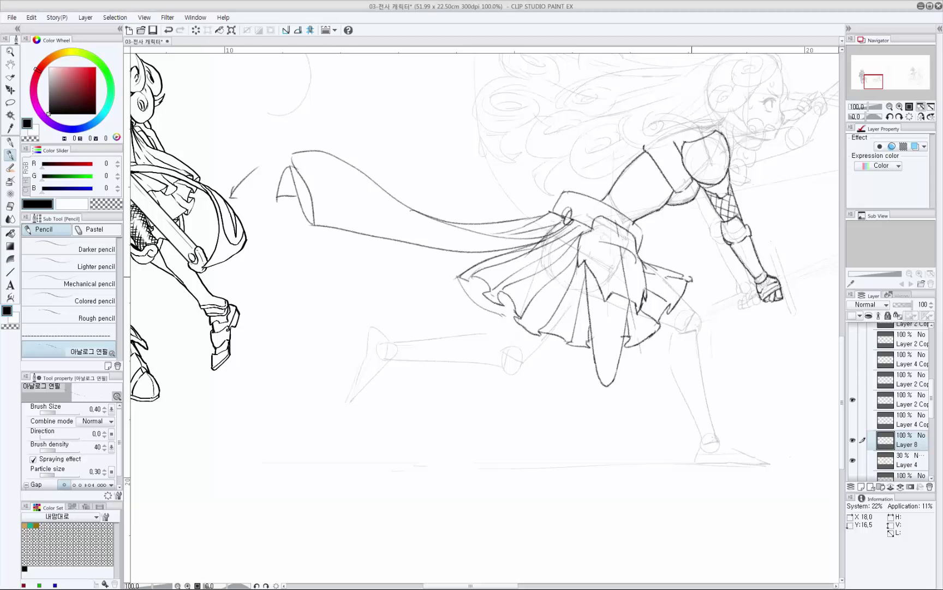
{"action": "key", "text": "ctrl+z"}
Refine the skirt's front corner and add short fold lines near the waistband and rear hem.
{"action": "left_click_drag", "start_coordinate": [681, 275], "coordinate": [691, 280]}
{"action": "left_click_drag", "start_coordinate": [641, 260], "coordinate": [657, 268]}
{"action": "left_click_drag", "start_coordinate": [572, 236], "coordinate": [582, 239]}
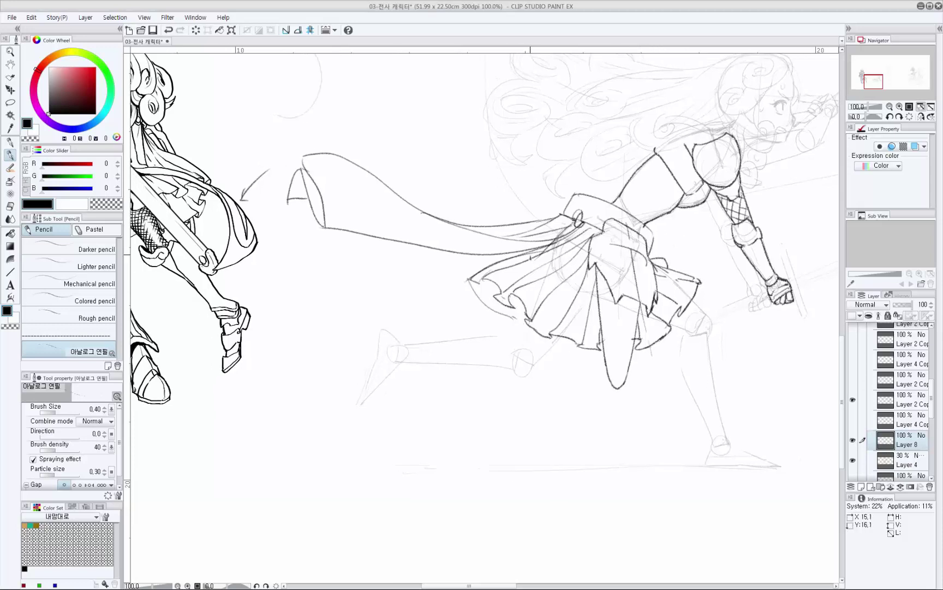
{"action": "mouse_move", "coordinate": [488, 300]}
{"action": "left_mouse_down"}
{"action": "mouse_move", "coordinate": [472, 295]}
{"action": "mouse_move", "coordinate": [497, 316]}
{"action": "left_mouse_up"}
{"action": "left_click_drag", "start_coordinate": [512, 322], "coordinate": [512, 321]}
{"action": "key", "text": "ctrl+z"}
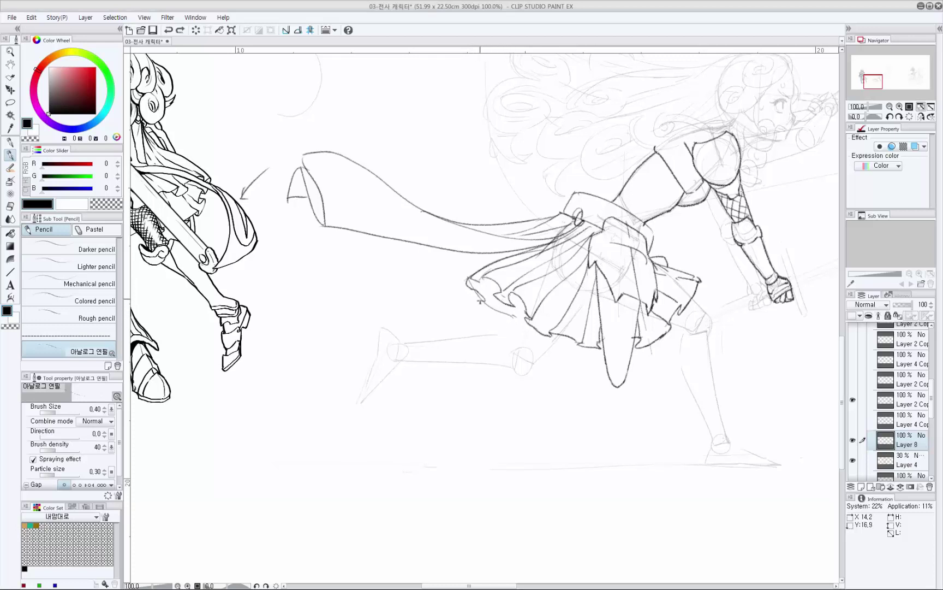
Redraw the ruffled underside of the skirt's rear corner and touch up the neighbouring pleats and hem.
{"action": "key", "text": "ctrl+z"}
{"action": "left_click_drag", "start_coordinate": [474, 292], "coordinate": [511, 317]}
{"action": "left_click_drag", "start_coordinate": [513, 318], "coordinate": [528, 323]}
{"action": "key", "text": "ctrl+z"}
{"action": "key", "text": "ctrl+z"}
{"action": "key", "text": "ctrl+z"}
{"action": "mouse_move", "coordinate": [487, 288]}
{"action": "left_mouse_down"}
{"action": "mouse_move", "coordinate": [515, 315]}
{"action": "mouse_move", "coordinate": [556, 309]}
{"action": "mouse_move", "coordinate": [484, 288]}
{"action": "left_mouse_up"}
{"action": "key", "text": "ctrl+z"}
{"action": "left_click_drag", "start_coordinate": [579, 340], "coordinate": [576, 349]}
{"action": "left_click_drag", "start_coordinate": [543, 255], "coordinate": [525, 314]}
Add finer fold lines to the skirt's rear pleats and beneath its front.
{"action": "scroll", "coordinate": [525, 314], "scroll_direction": "down", "scroll_amount": 2}
{"action": "mouse_move", "coordinate": [659, 310]}
{"action": "left_mouse_down"}
{"action": "mouse_move", "coordinate": [588, 301]}
{"action": "mouse_move", "coordinate": [558, 330]}
{"action": "mouse_move", "coordinate": [566, 306]}
{"action": "left_mouse_up"}
{"action": "scroll", "coordinate": [558, 331], "scroll_direction": "up", "scroll_amount": 1}
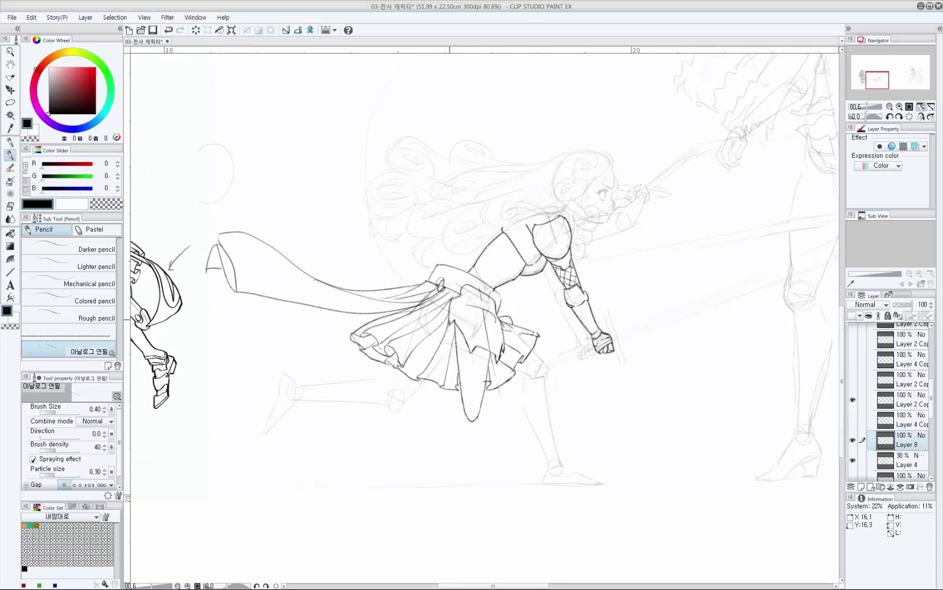
{"action": "scroll", "coordinate": [398, 292], "scroll_direction": "up", "scroll_amount": 2}
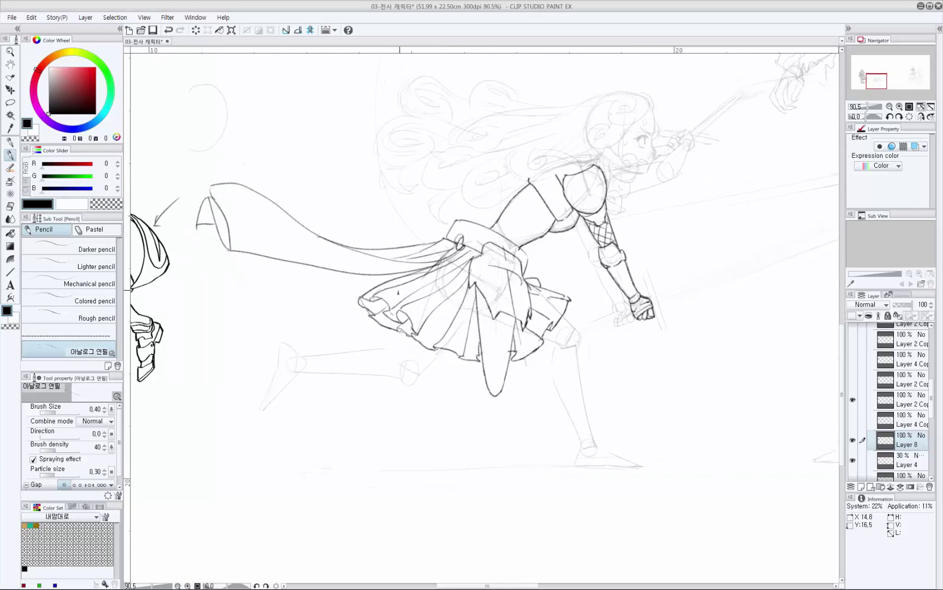
{"action": "left_click_drag", "start_coordinate": [381, 283], "coordinate": [427, 300]}
{"action": "left_click_drag", "start_coordinate": [486, 320], "coordinate": [520, 333]}
{"action": "key", "text": "ctrl+z"}
{"action": "key", "text": "ctrl+z"}
{"action": "key", "text": "ctrl+z"}
Draw the rounded knee guard on the forward leg below the skirt's front corner.
{"action": "left_click_drag", "start_coordinate": [580, 335], "coordinate": [537, 185]}
{"action": "mouse_move", "coordinate": [554, 247]}
{"action": "left_mouse_down"}
{"action": "mouse_move", "coordinate": [576, 225]}
{"action": "mouse_move", "coordinate": [570, 238]}
{"action": "mouse_move", "coordinate": [595, 270]}
{"action": "left_mouse_up"}
{"action": "key", "text": "ctrl+z"}
{"action": "key", "text": "ctrl+z"}
{"action": "mouse_move", "coordinate": [589, 233]}
{"action": "left_mouse_down"}
{"action": "mouse_move", "coordinate": [588, 265]}
{"action": "mouse_move", "coordinate": [580, 232]}
{"action": "mouse_move", "coordinate": [578, 273]}
{"action": "left_mouse_up"}
{"action": "key", "text": "ctrl+z"}
{"action": "key", "text": "ctrl+z"}
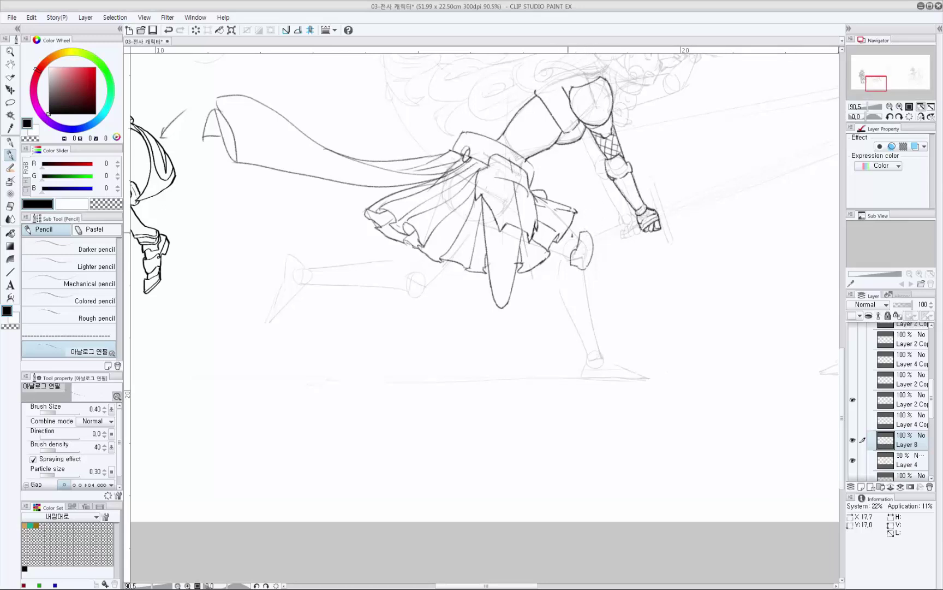
Refine the forward knee guard's outline and the short thigh lines joining it to the skirt.
{"action": "left_click_drag", "start_coordinate": [564, 232], "coordinate": [602, 230]}
{"action": "key", "text": "ctrl+z"}
{"action": "left_click_drag", "start_coordinate": [563, 271], "coordinate": [602, 270]}
{"action": "key", "text": "ctrl+z"}
{"action": "mouse_move", "coordinate": [582, 229]}
{"action": "left_mouse_down"}
{"action": "mouse_move", "coordinate": [610, 231]}
{"action": "mouse_move", "coordinate": [619, 257]}
{"action": "mouse_move", "coordinate": [607, 248]}
{"action": "mouse_move", "coordinate": [616, 256]}
{"action": "mouse_move", "coordinate": [575, 255]}
{"action": "mouse_move", "coordinate": [584, 242]}
{"action": "left_mouse_up"}
{"action": "key", "text": "ctrl+z"}
{"action": "key", "text": "ctrl+z"}
Draw the curved knee guard on the rear leg with an upright edge at the top of the shin.
{"action": "mouse_move", "coordinate": [450, 284]}
{"action": "left_mouse_down"}
{"action": "mouse_move", "coordinate": [486, 281]}
{"action": "mouse_move", "coordinate": [462, 298]}
{"action": "mouse_move", "coordinate": [442, 275]}
{"action": "mouse_move", "coordinate": [433, 285]}
{"action": "left_mouse_up"}
{"action": "key", "text": "ctrl+z"}
{"action": "key", "text": "ctrl+z"}
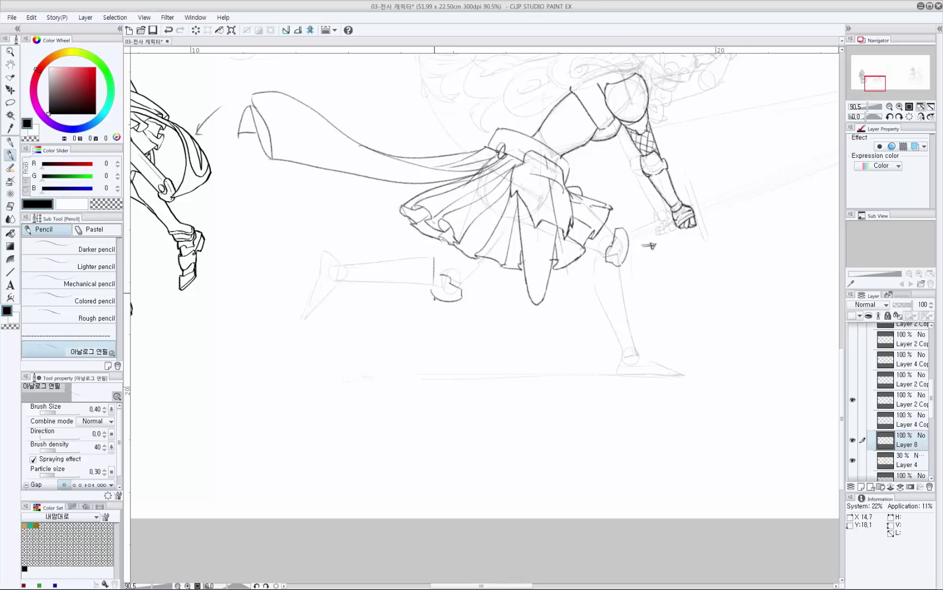
{"action": "left_click_drag", "start_coordinate": [432, 292], "coordinate": [431, 285]}
{"action": "mouse_move", "coordinate": [431, 289]}
{"action": "left_mouse_down"}
{"action": "mouse_move", "coordinate": [436, 278]}
{"action": "mouse_move", "coordinate": [432, 299]}
{"action": "mouse_move", "coordinate": [439, 275]}
{"action": "left_mouse_up"}
{"action": "key", "text": "ctrl+z"}
{"action": "key", "text": "ctrl+z"}
{"action": "key", "text": "ctrl+z"}
Draw the front edge of the forward shin from the knee guard down to the ankle.
{"action": "mouse_move", "coordinate": [410, 331]}
{"action": "left_mouse_down"}
{"action": "mouse_move", "coordinate": [370, 333]}
{"action": "mouse_move", "coordinate": [380, 319]}
{"action": "left_mouse_up"}
{"action": "left_click_drag", "start_coordinate": [590, 253], "coordinate": [604, 334]}
{"action": "key", "text": "ctrl+z"}
{"action": "key", "text": "ctrl+z"}
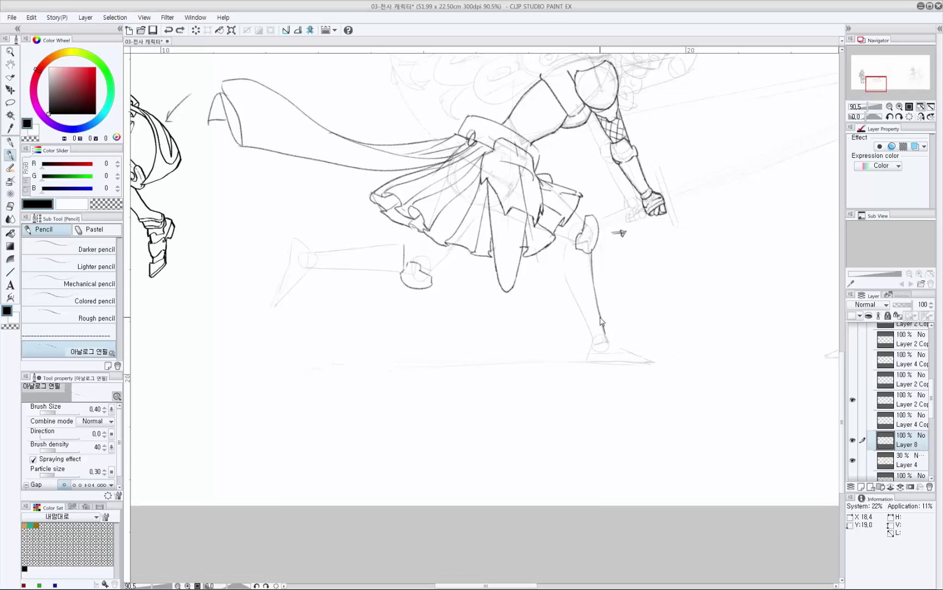
Draw the calf edge and the pointed ankle end of the forward leg's shin armour.
{"action": "mouse_move", "coordinate": [594, 278]}
{"action": "left_mouse_down"}
{"action": "mouse_move", "coordinate": [612, 342]}
{"action": "mouse_move", "coordinate": [588, 345]}
{"action": "mouse_move", "coordinate": [581, 309]}
{"action": "left_mouse_up"}
{"action": "key", "text": "ctrl+z"}
{"action": "key", "text": "ctrl+z"}
{"action": "key", "text": "ctrl+z"}
{"action": "mouse_move", "coordinate": [566, 252]}
{"action": "left_mouse_down"}
{"action": "mouse_move", "coordinate": [579, 249]}
{"action": "mouse_move", "coordinate": [566, 247]}
{"action": "mouse_move", "coordinate": [564, 271]}
{"action": "mouse_move", "coordinate": [581, 315]}
{"action": "left_mouse_up"}
{"action": "key", "text": "ctrl+z"}
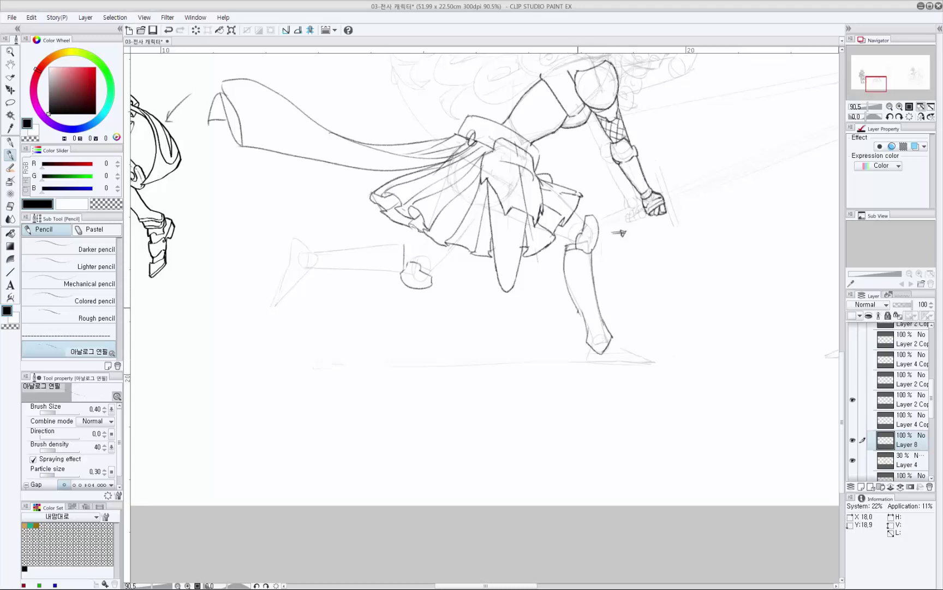
Redraw the forward calf's contour and add an inner ridge line down the shin armour.
{"action": "key", "text": "ctrl+z"}
{"action": "left_click_drag", "start_coordinate": [564, 274], "coordinate": [581, 315]}
{"action": "left_click_drag", "start_coordinate": [603, 234], "coordinate": [601, 274]}
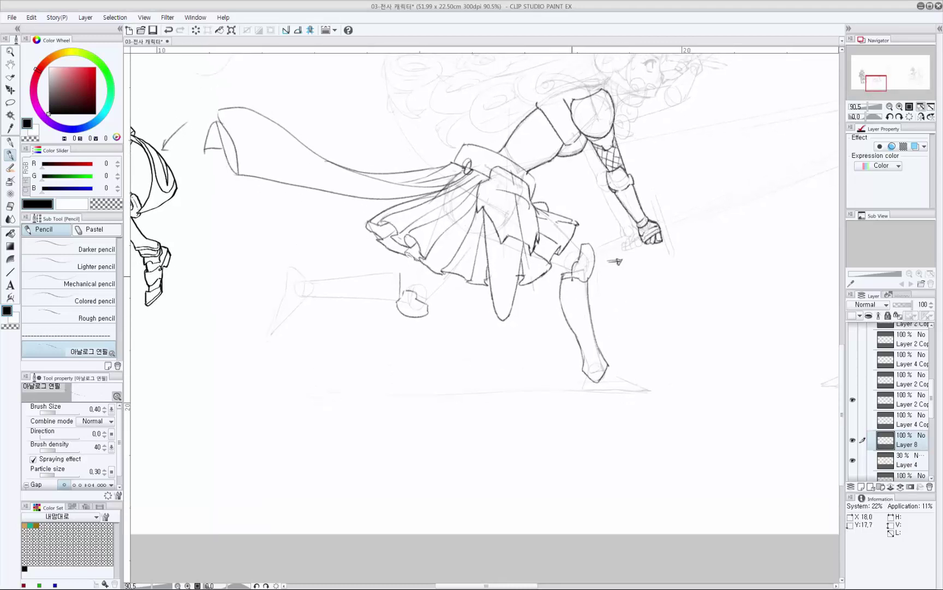
{"action": "left_click_drag", "start_coordinate": [572, 277], "coordinate": [593, 339]}
{"action": "key", "text": "ctrl+z"}
{"action": "left_click_drag", "start_coordinate": [572, 277], "coordinate": [591, 329]}
{"action": "mouse_move", "coordinate": [612, 261]}
{"action": "left_mouse_down"}
{"action": "mouse_move", "coordinate": [647, 269]}
{"action": "mouse_move", "coordinate": [666, 261]}
{"action": "mouse_move", "coordinate": [631, 295]}
{"action": "mouse_move", "coordinate": [643, 332]}
{"action": "left_mouse_up"}
{"action": "key", "text": "ctrl+z"}
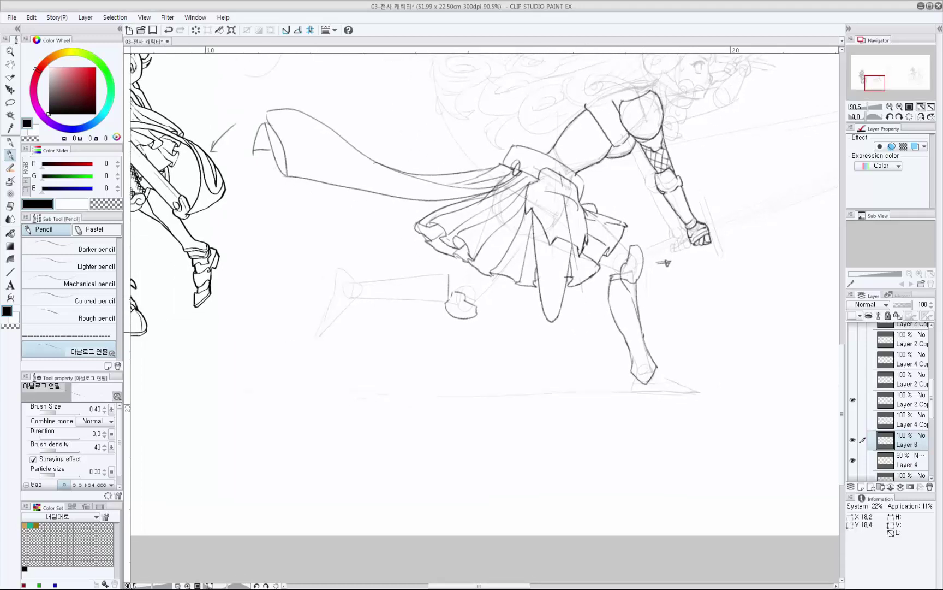
Draw the upper edge of the rear leg's shin armour from the knee toward the ankle.
{"action": "left_click_drag", "start_coordinate": [664, 263], "coordinate": [680, 242]}
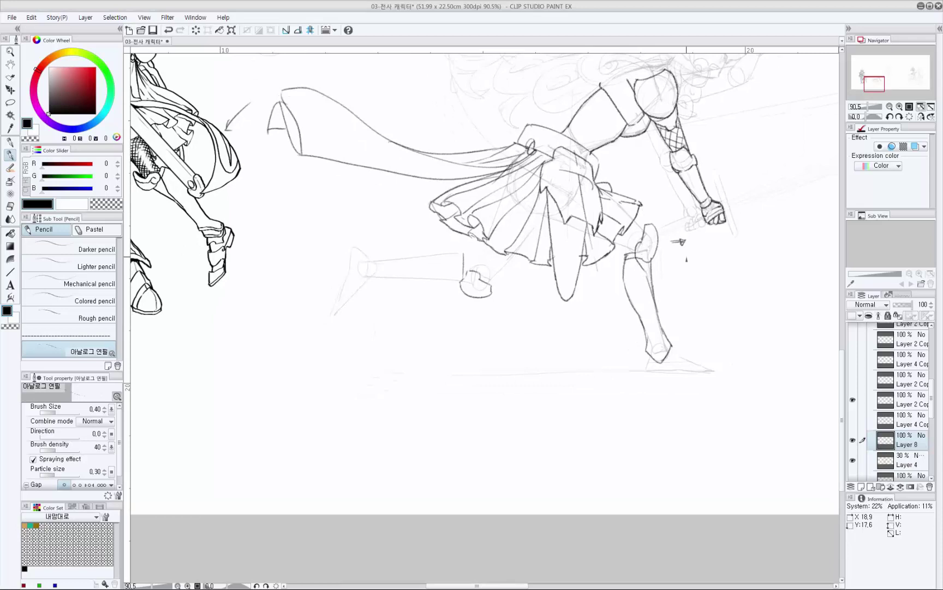
{"action": "mouse_move", "coordinate": [441, 281]}
{"action": "left_mouse_down"}
{"action": "mouse_move", "coordinate": [490, 269]}
{"action": "mouse_move", "coordinate": [503, 255]}
{"action": "left_mouse_up"}
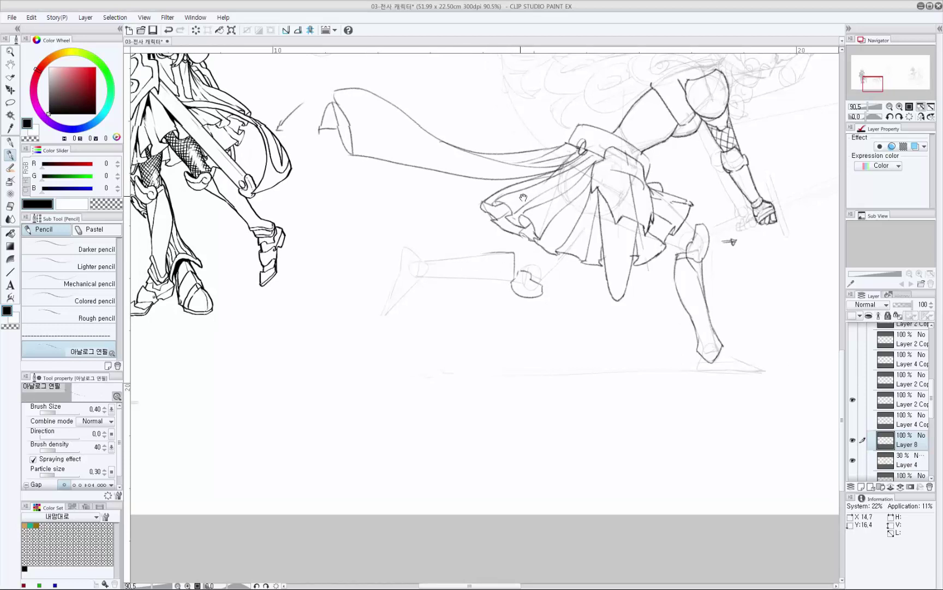
{"action": "mouse_move", "coordinate": [483, 264]}
{"action": "left_mouse_down"}
{"action": "mouse_move", "coordinate": [532, 253]}
{"action": "mouse_move", "coordinate": [482, 255]}
{"action": "mouse_move", "coordinate": [522, 249]}
{"action": "mouse_move", "coordinate": [474, 253]}
{"action": "mouse_move", "coordinate": [560, 279]}
{"action": "mouse_move", "coordinate": [564, 255]}
{"action": "mouse_move", "coordinate": [561, 268]}
{"action": "mouse_move", "coordinate": [571, 255]}
{"action": "mouse_move", "coordinate": [573, 268]}
{"action": "mouse_move", "coordinate": [473, 275]}
{"action": "mouse_move", "coordinate": [464, 262]}
{"action": "mouse_move", "coordinate": [476, 252]}
{"action": "mouse_move", "coordinate": [469, 276]}
{"action": "mouse_move", "coordinate": [475, 249]}
{"action": "left_mouse_up"}
{"action": "key", "text": "ctrl+z"}
{"action": "key", "text": "ctrl+z"}
{"action": "key", "text": "ctrl+z"}
Outline the rest of the rear leg's shin armour, with a lower edge and a pointed ankle end.
{"action": "key", "text": "p"}
{"action": "key", "text": "e"}
{"action": "key", "text": "p"}
{"action": "key", "text": "p"}
{"action": "key", "text": "ctrl+z"}
{"action": "key", "text": "ctrl+z"}
{"action": "key", "text": "ctrl+z"}
{"action": "key", "text": "ctrl+z"}
{"action": "key", "text": "ctrl+z"}
{"action": "key", "text": "ctrl+z"}
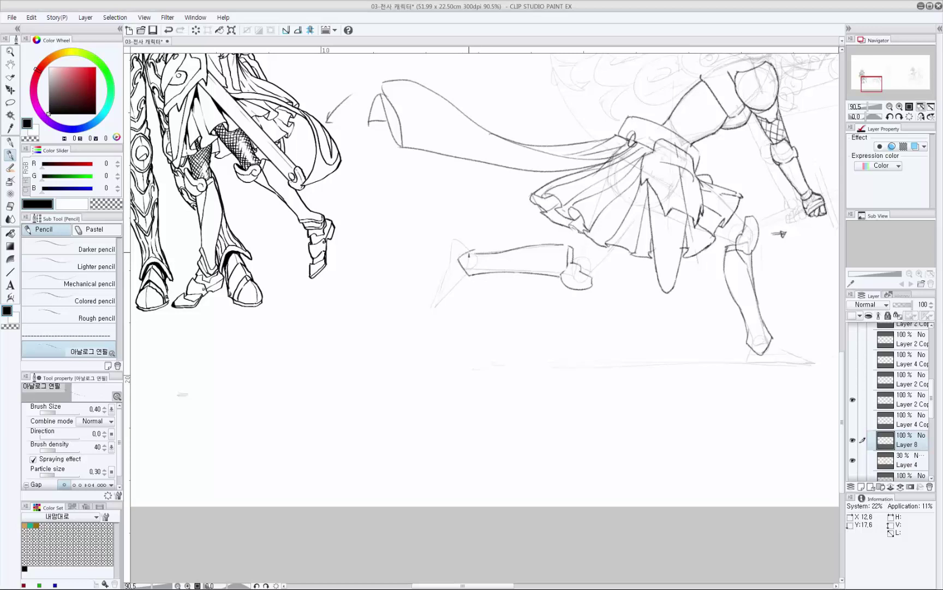
Clean up the rear shin armour's ankle end and lower edge with the eraser.
{"action": "key", "text": "e"}
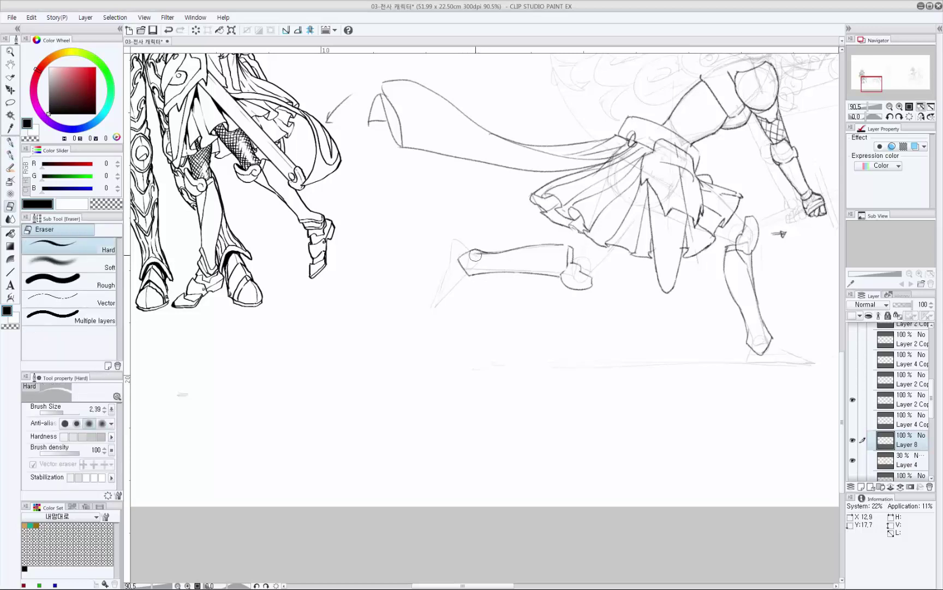
{"action": "key", "text": "p"}
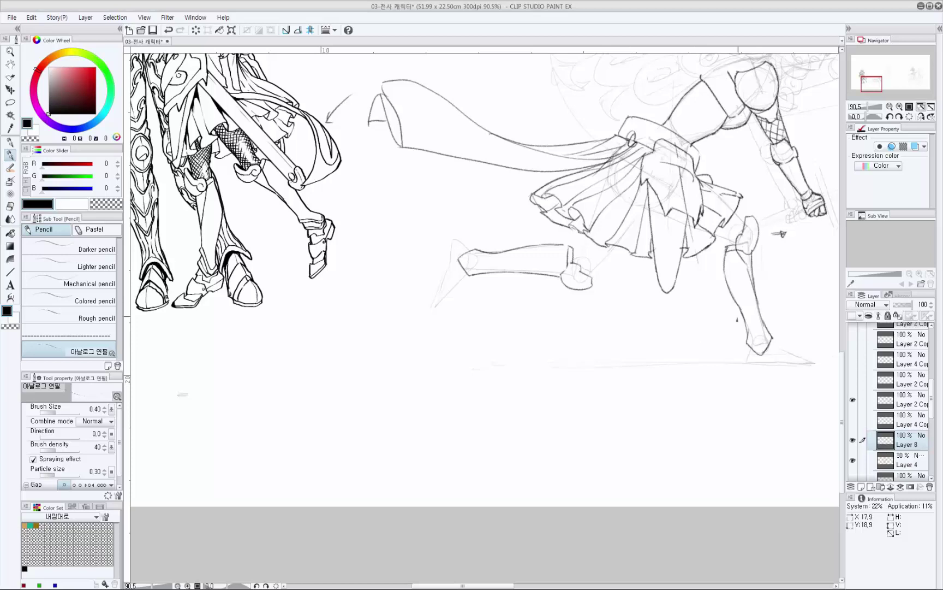
{"action": "left_click_drag", "start_coordinate": [782, 234], "coordinate": [738, 236]}
{"action": "mouse_move", "coordinate": [677, 331]}
{"action": "left_mouse_down"}
{"action": "mouse_move", "coordinate": [691, 328]}
{"action": "mouse_move", "coordinate": [701, 358]}
{"action": "left_mouse_up"}
{"action": "key", "text": "ctrl+z"}
{"action": "key", "text": "ctrl+z"}
{"action": "key", "text": "e"}
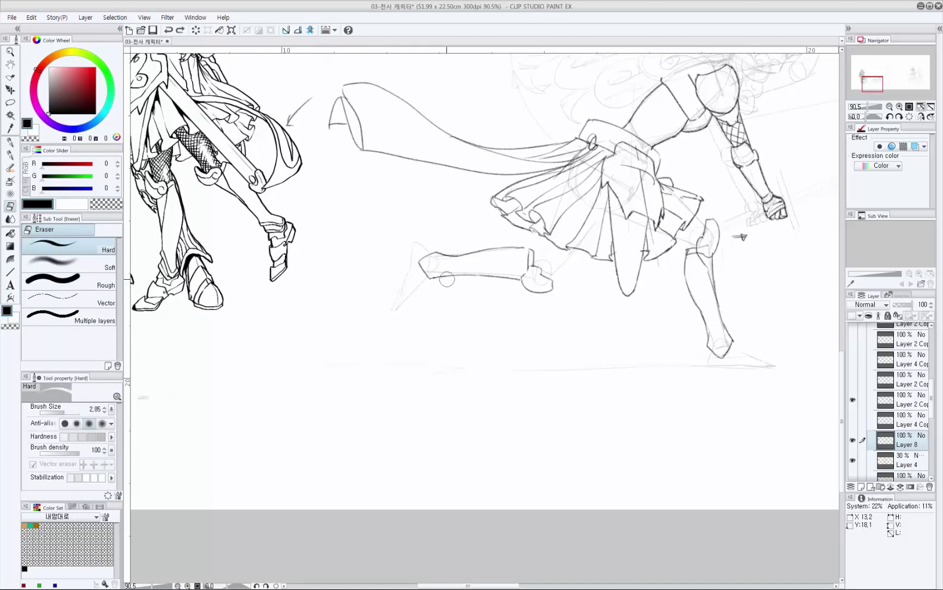
Redraw the lower edge of the rear shin armour between the ankle and the knee guard.
{"action": "key", "text": "p"}
{"action": "left_click_drag", "start_coordinate": [447, 278], "coordinate": [448, 276]}
{"action": "key", "text": "p"}
{"action": "key", "text": "ctrl+z"}
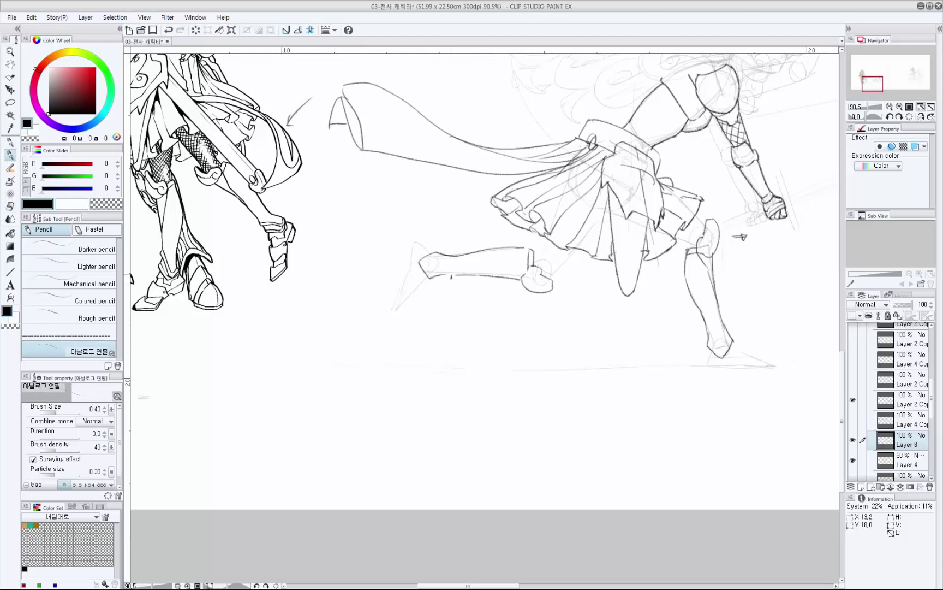
{"action": "left_click_drag", "start_coordinate": [447, 275], "coordinate": [463, 274]}
{"action": "key", "text": "space"}
{"action": "left_click_drag", "start_coordinate": [546, 330], "coordinate": [534, 328]}
{"action": "mouse_move", "coordinate": [510, 275]}
{"action": "left_mouse_down"}
{"action": "mouse_move", "coordinate": [510, 266]}
{"action": "mouse_move", "coordinate": [460, 273]}
{"action": "left_mouse_up"}
{"action": "key", "text": "space"}
{"action": "left_click_drag", "start_coordinate": [605, 367], "coordinate": [563, 372]}
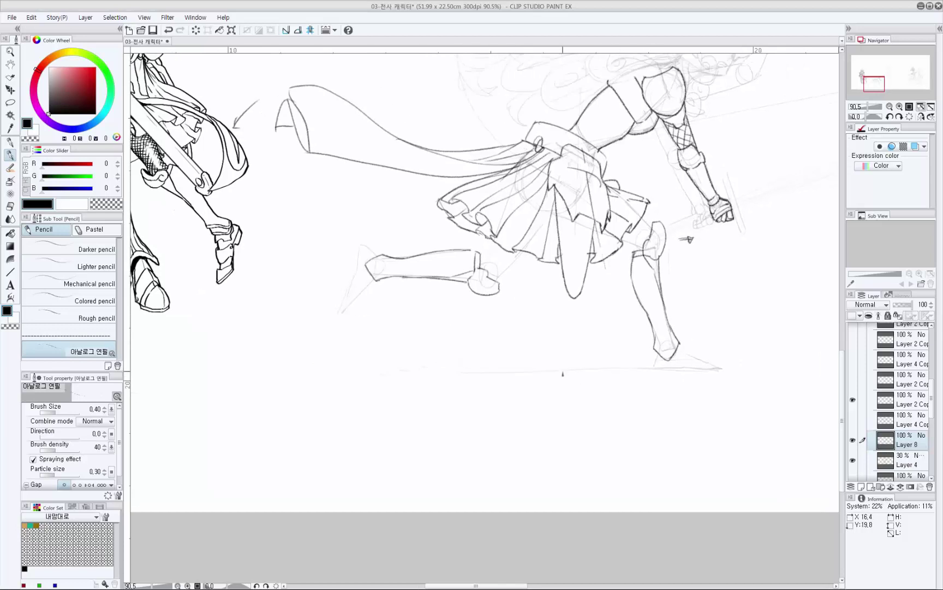
Draw the rear thigh's contour lines connecting the skirt hem to the rear knee guard.
{"action": "key", "text": "space"}
{"action": "left_click_drag", "start_coordinate": [610, 296], "coordinate": [494, 405]}
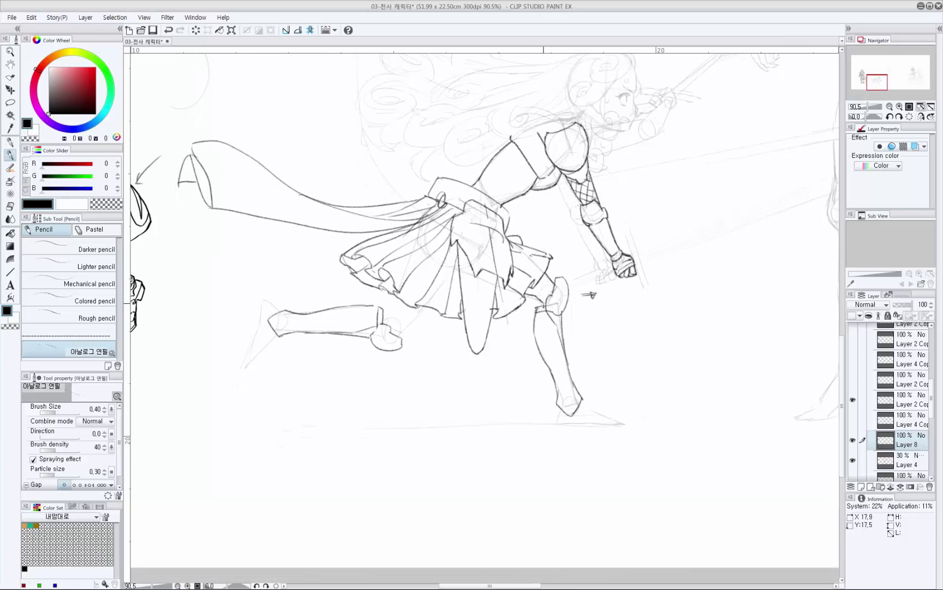
{"action": "mouse_move", "coordinate": [541, 305]}
{"action": "left_mouse_down"}
{"action": "mouse_move", "coordinate": [601, 261]}
{"action": "mouse_move", "coordinate": [628, 220]}
{"action": "mouse_move", "coordinate": [617, 243]}
{"action": "mouse_move", "coordinate": [606, 225]}
{"action": "mouse_move", "coordinate": [606, 233]}
{"action": "left_mouse_up"}
{"action": "key", "text": "ctrl+z"}
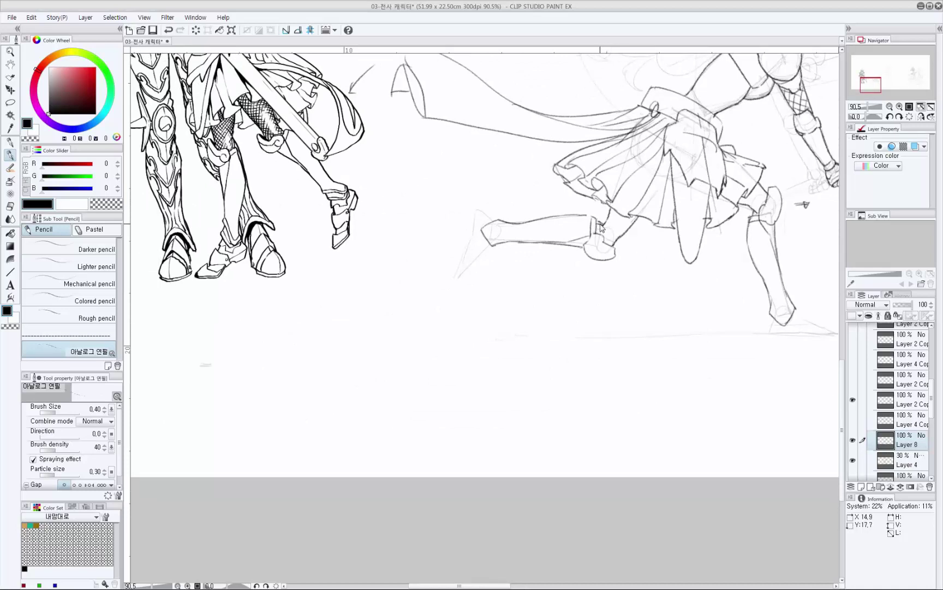
{"action": "key", "text": "ctrl+z"}
{"action": "left_click_drag", "start_coordinate": [643, 205], "coordinate": [637, 213]}
{"action": "left_click_drag", "start_coordinate": [753, 318], "coordinate": [656, 379]}
{"action": "left_click_drag", "start_coordinate": [591, 350], "coordinate": [566, 415]}
{"action": "scroll", "coordinate": [566, 415], "scroll_direction": "down", "scroll_amount": 6}
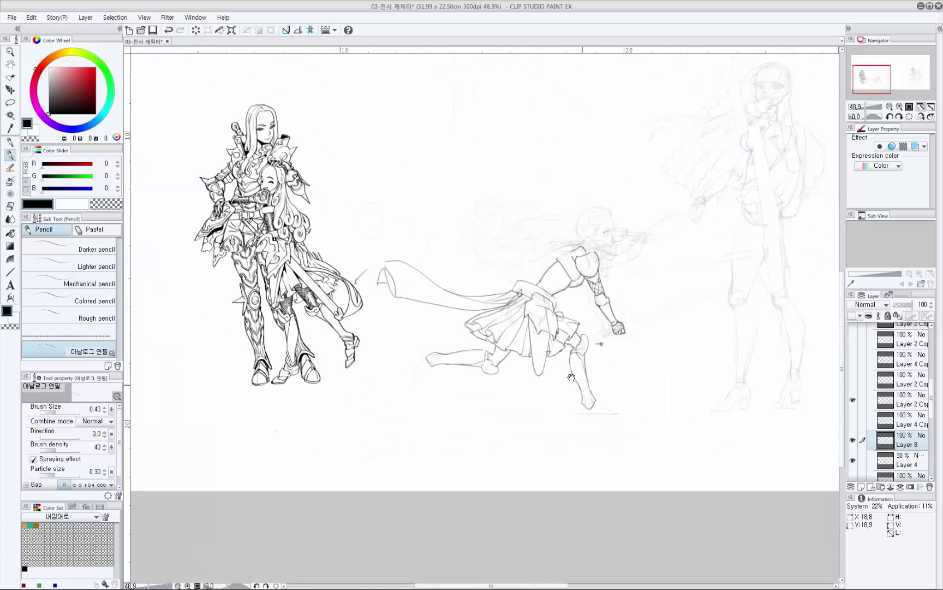
{"action": "scroll", "coordinate": [600, 341], "scroll_direction": "up", "scroll_amount": 4}
{"action": "left_click_drag", "start_coordinate": [642, 380], "coordinate": [558, 366]}
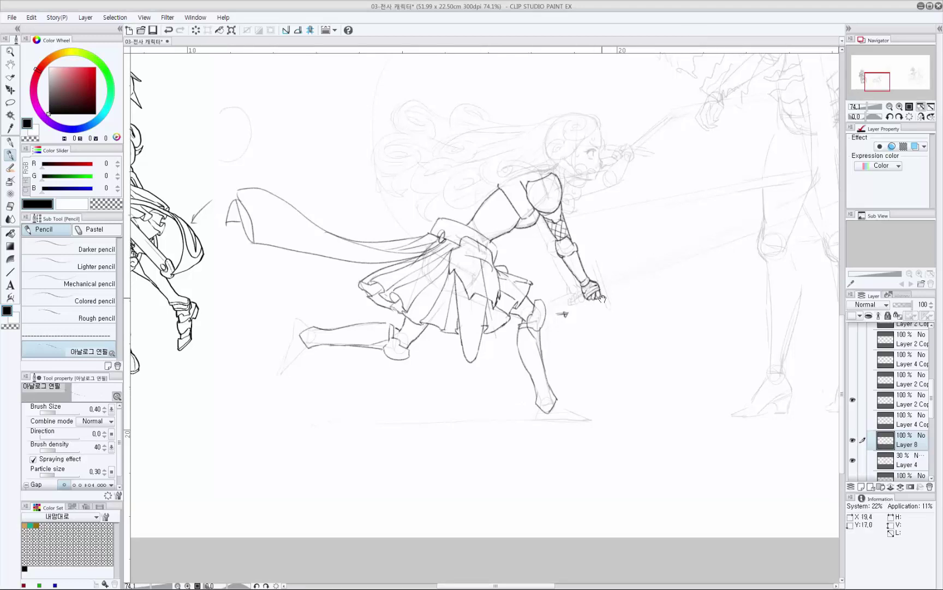
{"action": "left_click_drag", "start_coordinate": [602, 297], "coordinate": [630, 290]}
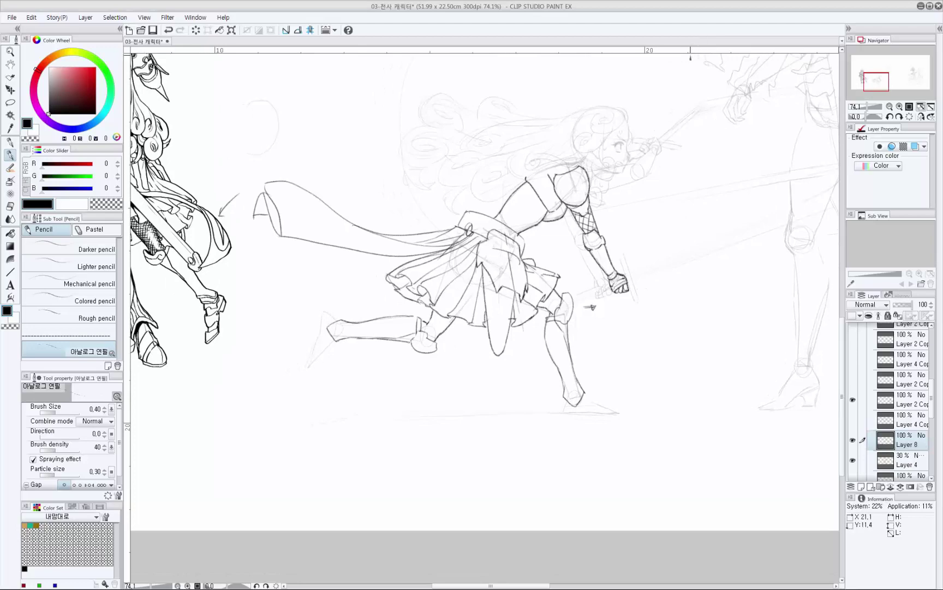
Draw the lower contour of the lowered arm's forearm from the elbow guard towards the wrist.
{"action": "mouse_move", "coordinate": [577, 341]}
{"action": "left_mouse_down"}
{"action": "mouse_move", "coordinate": [609, 294]}
{"action": "mouse_move", "coordinate": [633, 298]}
{"action": "left_mouse_up"}
{"action": "left_click_drag", "start_coordinate": [620, 360], "coordinate": [625, 352]}
{"action": "left_click_drag", "start_coordinate": [579, 378], "coordinate": [620, 367]}
{"action": "left_click_drag", "start_coordinate": [671, 350], "coordinate": [622, 352]}
{"action": "left_click", "coordinate": [630, 345]}
{"action": "left_click_drag", "start_coordinate": [627, 358], "coordinate": [587, 390]}
{"action": "left_click", "coordinate": [617, 357]}
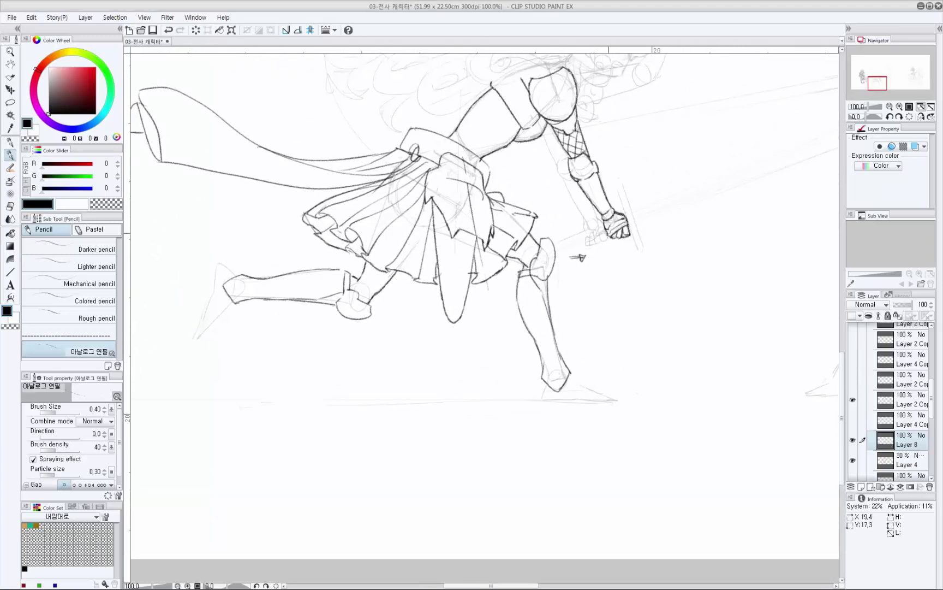
{"action": "left_click_drag", "start_coordinate": [542, 218], "coordinate": [505, 254]}
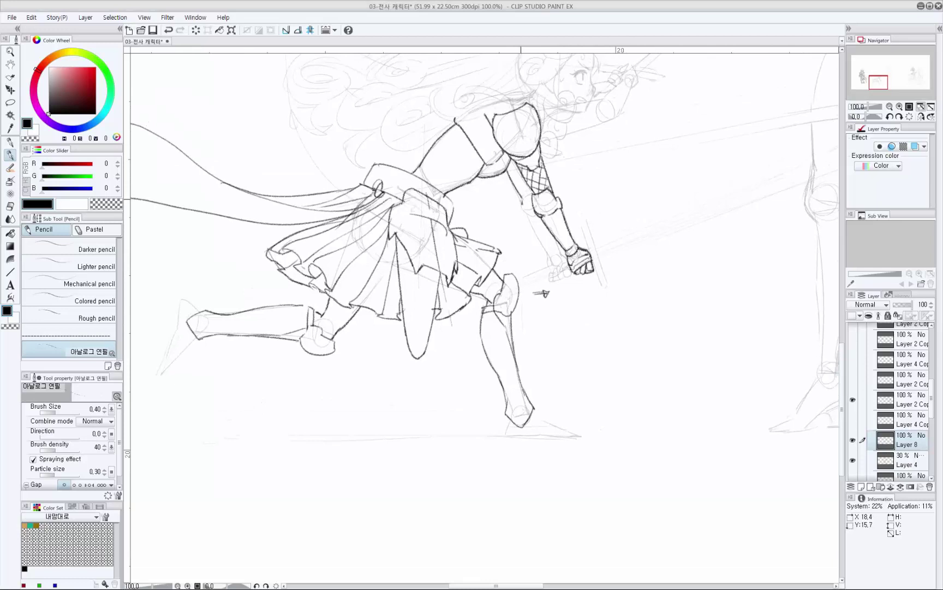
{"action": "left_click_drag", "start_coordinate": [542, 294], "coordinate": [549, 289]}
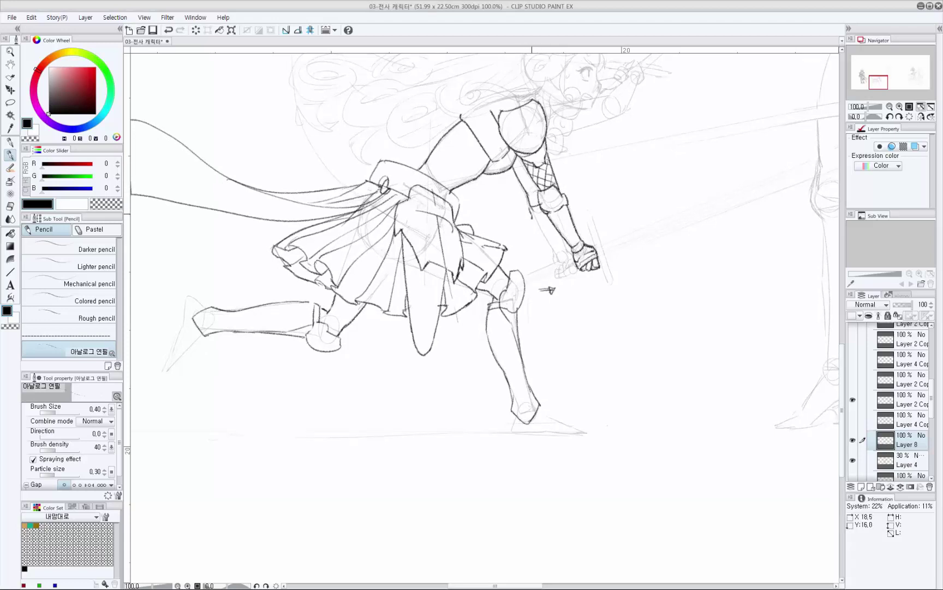
{"action": "left_click_drag", "start_coordinate": [531, 218], "coordinate": [553, 191]}
{"action": "left_click_drag", "start_coordinate": [562, 253], "coordinate": [570, 238]}
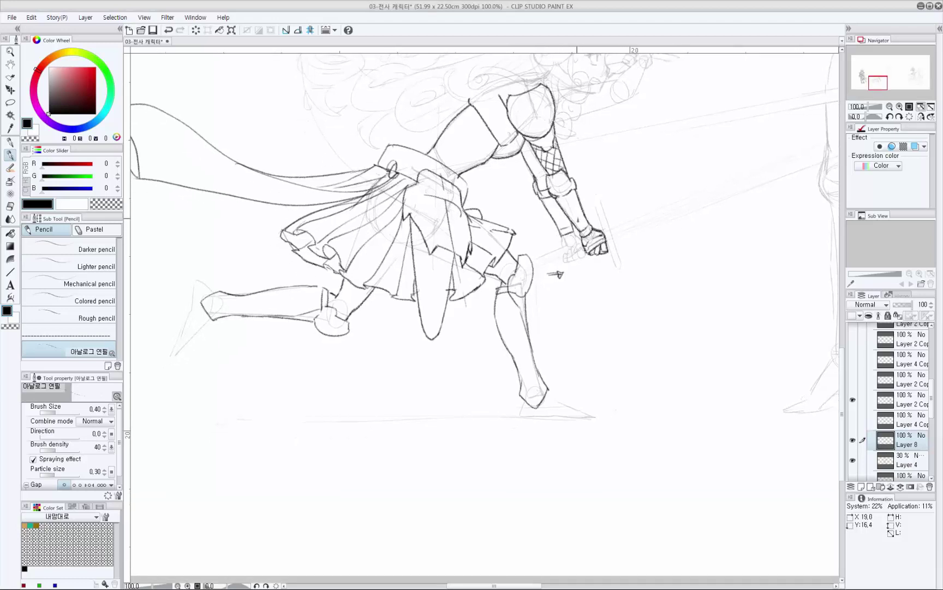
Draw the wrist edge and clenched fingers of the lowered hand beside the existing fist.
{"action": "mouse_move", "coordinate": [573, 237]}
{"action": "left_mouse_down"}
{"action": "mouse_move", "coordinate": [585, 243]}
{"action": "mouse_move", "coordinate": [576, 252]}
{"action": "left_mouse_up"}
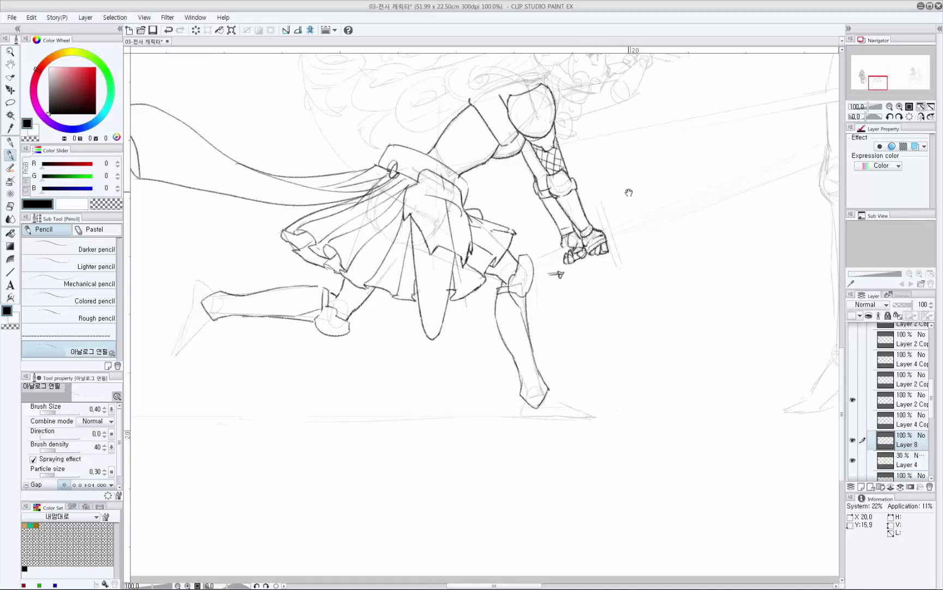
{"action": "left_click_drag", "start_coordinate": [554, 198], "coordinate": [557, 304]}
{"action": "left_click_drag", "start_coordinate": [602, 215], "coordinate": [588, 232]}
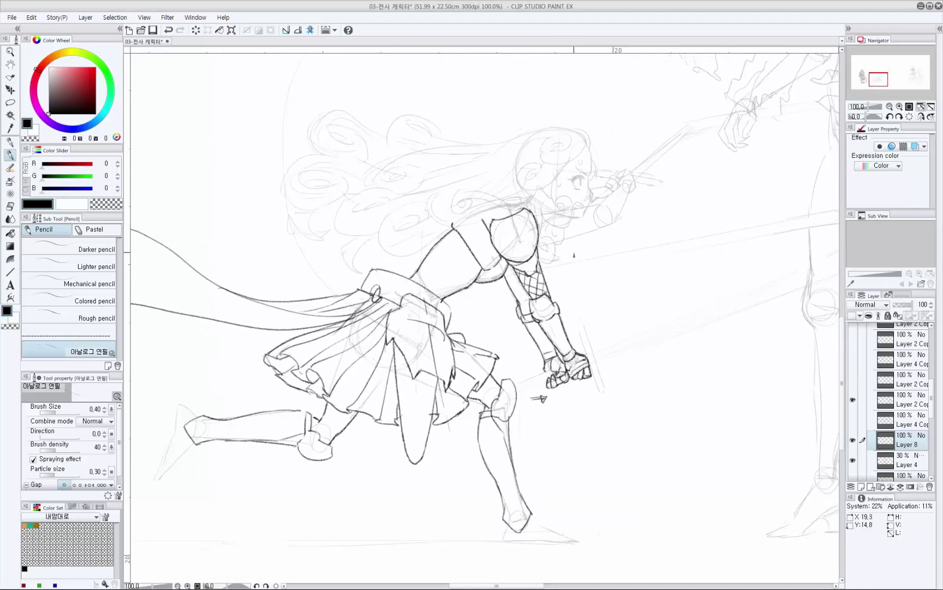
Draw the curved contour of the far shoulder below the chin, redoing strokes that miss the sketch.
{"action": "left_click_drag", "start_coordinate": [607, 214], "coordinate": [532, 238]}
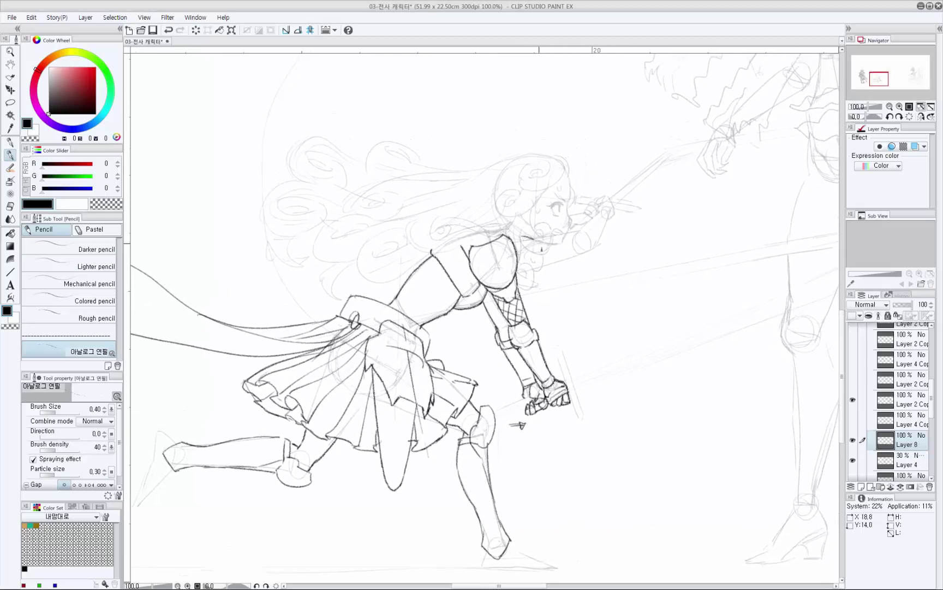
{"action": "key", "text": "ctrl+z"}
{"action": "left_click_drag", "start_coordinate": [536, 280], "coordinate": [533, 277]}
{"action": "mouse_move", "coordinate": [525, 233]}
{"action": "left_mouse_down"}
{"action": "mouse_move", "coordinate": [553, 248]}
{"action": "mouse_move", "coordinate": [522, 237]}
{"action": "mouse_move", "coordinate": [550, 249]}
{"action": "mouse_move", "coordinate": [540, 268]}
{"action": "left_mouse_up"}
{"action": "key", "text": "ctrl+z"}
{"action": "key", "text": "ctrl+z"}
{"action": "key", "text": "ctrl+z"}
{"action": "key", "text": "ctrl+z"}
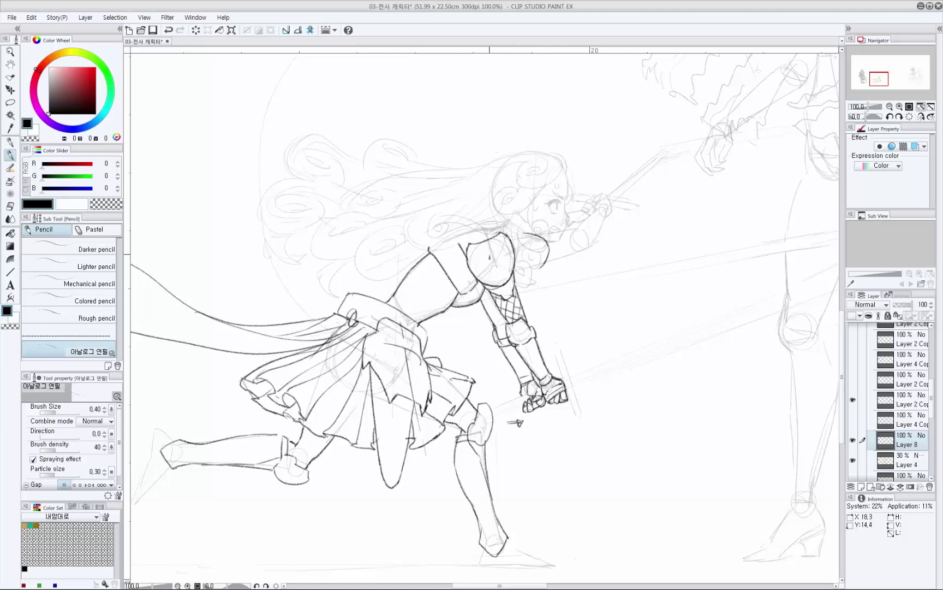
Draw the upper and lower contours of the raised arm from the far shoulder to the elbow.
{"action": "mouse_move", "coordinate": [492, 252]}
{"action": "left_mouse_down"}
{"action": "mouse_move", "coordinate": [519, 323]}
{"action": "mouse_move", "coordinate": [566, 245]}
{"action": "mouse_move", "coordinate": [528, 279]}
{"action": "left_mouse_up"}
{"action": "key", "text": "ctrl+z"}
{"action": "key", "text": "ctrl+z"}
{"action": "key", "text": "ctrl+z"}
{"action": "key", "text": "ctrl+z"}
{"action": "mouse_move", "coordinate": [532, 235]}
{"action": "left_mouse_down"}
{"action": "mouse_move", "coordinate": [553, 242]}
{"action": "mouse_move", "coordinate": [543, 233]}
{"action": "mouse_move", "coordinate": [551, 265]}
{"action": "left_mouse_up"}
{"action": "key", "text": "ctrl+z"}
{"action": "key", "text": "ctrl+z"}
{"action": "key", "text": "ctrl+z"}
Try to close the raised upper arm with a rounded elbow curve.
{"action": "mouse_move", "coordinate": [581, 230]}
{"action": "left_mouse_down"}
{"action": "mouse_move", "coordinate": [552, 249]}
{"action": "mouse_move", "coordinate": [575, 243]}
{"action": "mouse_move", "coordinate": [563, 244]}
{"action": "mouse_move", "coordinate": [576, 263]}
{"action": "left_mouse_up"}
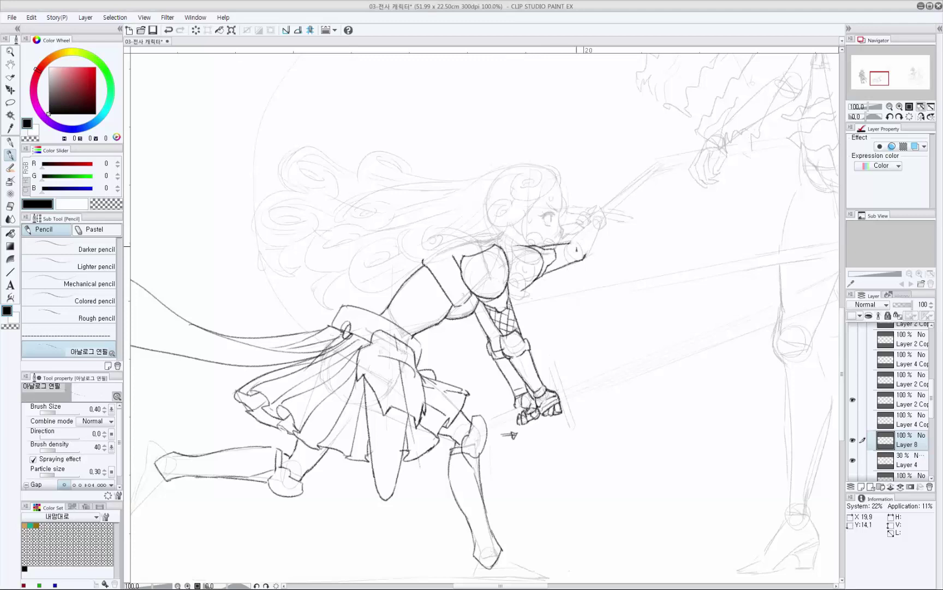
{"action": "key", "text": "ctrl+z"}
{"action": "mouse_move", "coordinate": [589, 233]}
{"action": "left_mouse_down"}
{"action": "mouse_move", "coordinate": [567, 245]}
{"action": "mouse_move", "coordinate": [574, 239]}
{"action": "left_mouse_up"}
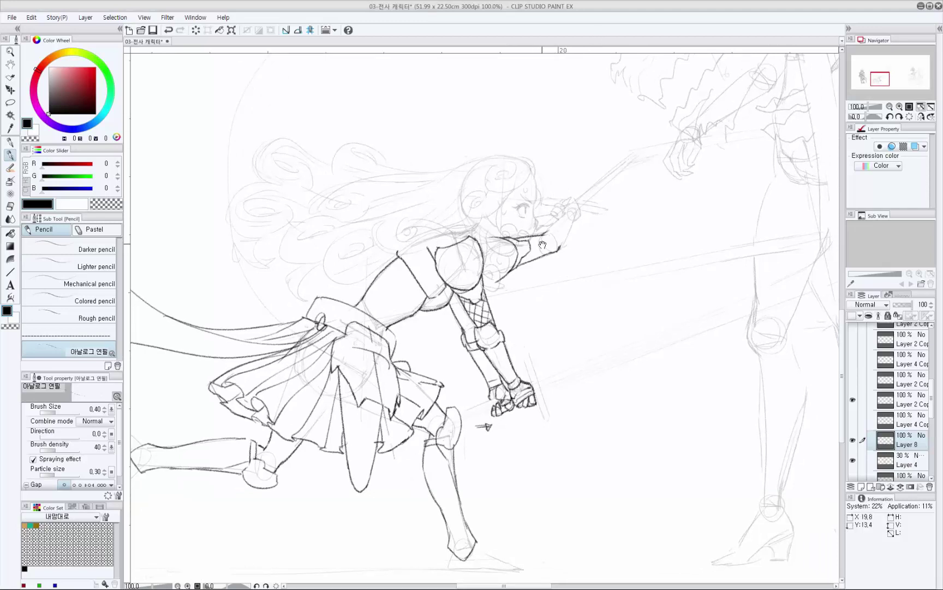
{"action": "mouse_move", "coordinate": [548, 246]}
{"action": "left_mouse_down"}
{"action": "mouse_move", "coordinate": [557, 225]}
{"action": "mouse_move", "coordinate": [560, 244]}
{"action": "mouse_move", "coordinate": [568, 233]}
{"action": "mouse_move", "coordinate": [578, 205]}
{"action": "left_mouse_up"}
{"action": "key", "text": "ctrl+z"}
{"action": "key", "text": "ctrl+z"}
{"action": "key", "text": "ctrl+z"}
{"action": "key", "text": "ctrl+z"}
{"action": "key", "text": "ctrl+z"}
{"action": "key", "text": "ctrl+z"}
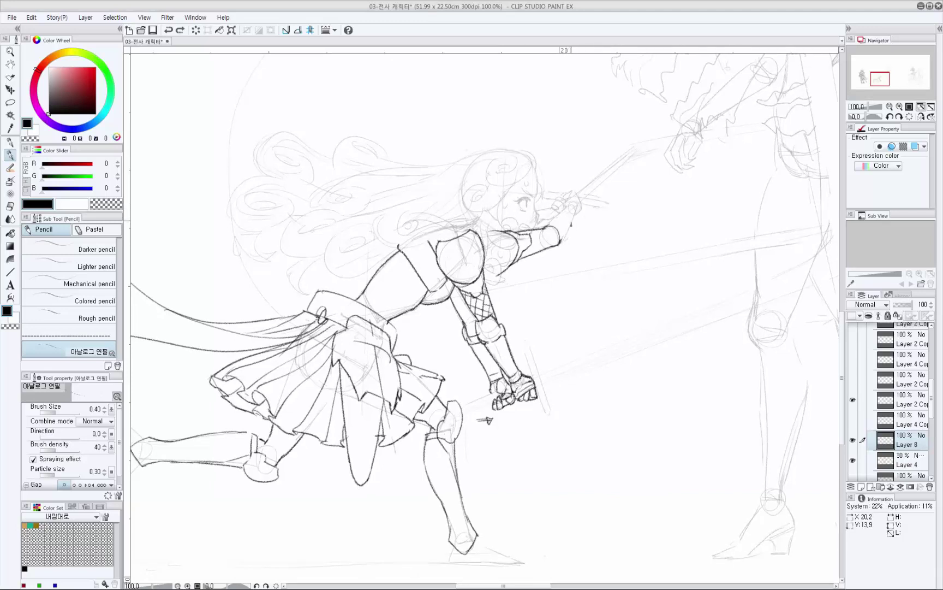
Try other versions of the raised arm's elbow curve and undo them.
{"action": "left_click_drag", "start_coordinate": [561, 258], "coordinate": [560, 256]}
{"action": "left_click_drag", "start_coordinate": [477, 322], "coordinate": [494, 337]}
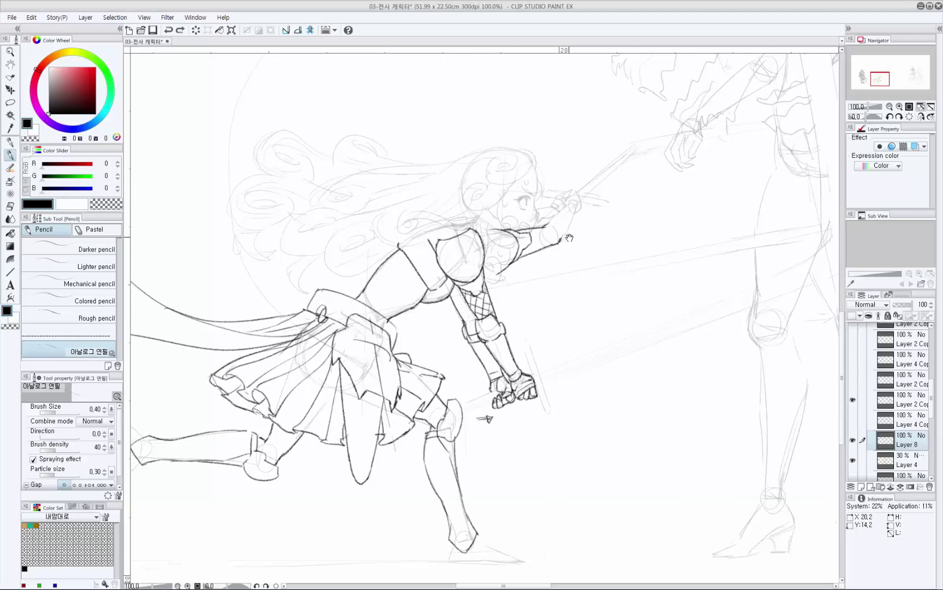
{"action": "mouse_move", "coordinate": [568, 237]}
{"action": "left_mouse_down"}
{"action": "mouse_move", "coordinate": [555, 254]}
{"action": "mouse_move", "coordinate": [558, 229]}
{"action": "left_mouse_up"}
{"action": "key", "text": "ctrl+z"}
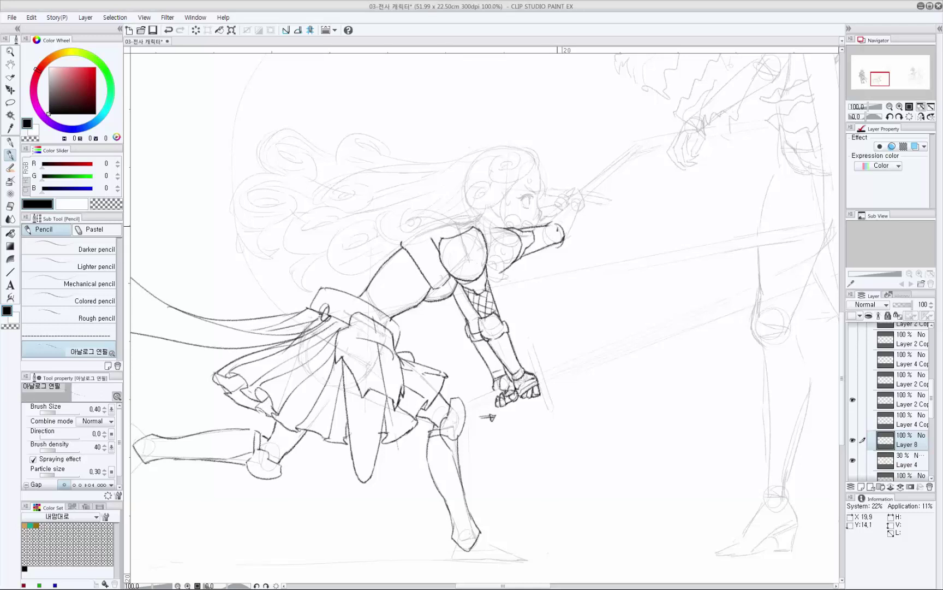
{"action": "key", "text": "ctrl+z"}
{"action": "left_click_drag", "start_coordinate": [482, 319], "coordinate": [501, 319]}
{"action": "key", "text": "ctrl+z"}
{"action": "left_click_drag", "start_coordinate": [567, 215], "coordinate": [558, 229]}
{"action": "key", "text": "ctrl+z"}
{"action": "key", "text": "e"}
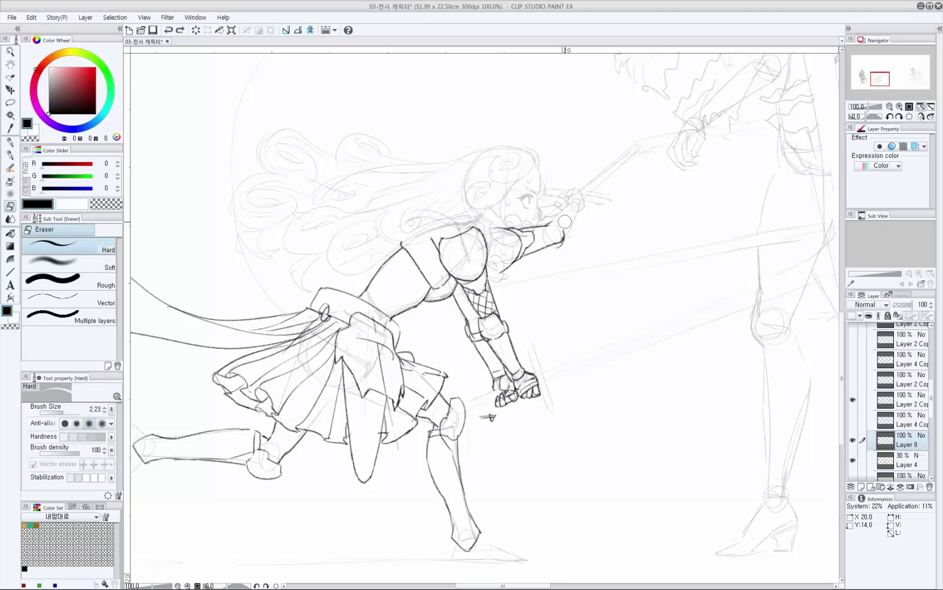
{"action": "key", "text": "p"}
{"action": "key", "text": "ctrl+z"}
Draw the curved outline of the elbow guard around the raised arm's elbow.
{"action": "mouse_move", "coordinate": [564, 234]}
{"action": "left_mouse_down"}
{"action": "mouse_move", "coordinate": [568, 226]}
{"action": "mouse_move", "coordinate": [571, 249]}
{"action": "mouse_move", "coordinate": [562, 252]}
{"action": "mouse_move", "coordinate": [571, 250]}
{"action": "mouse_move", "coordinate": [573, 224]}
{"action": "mouse_move", "coordinate": [563, 231]}
{"action": "left_mouse_up"}
{"action": "key", "text": "ctrl+z"}
{"action": "key", "text": "ctrl+z"}
{"action": "key", "text": "ctrl+z"}
{"action": "key", "text": "ctrl+z"}
{"action": "key", "text": "ctrl+z"}
{"action": "left_click_drag", "start_coordinate": [565, 225], "coordinate": [571, 222]}
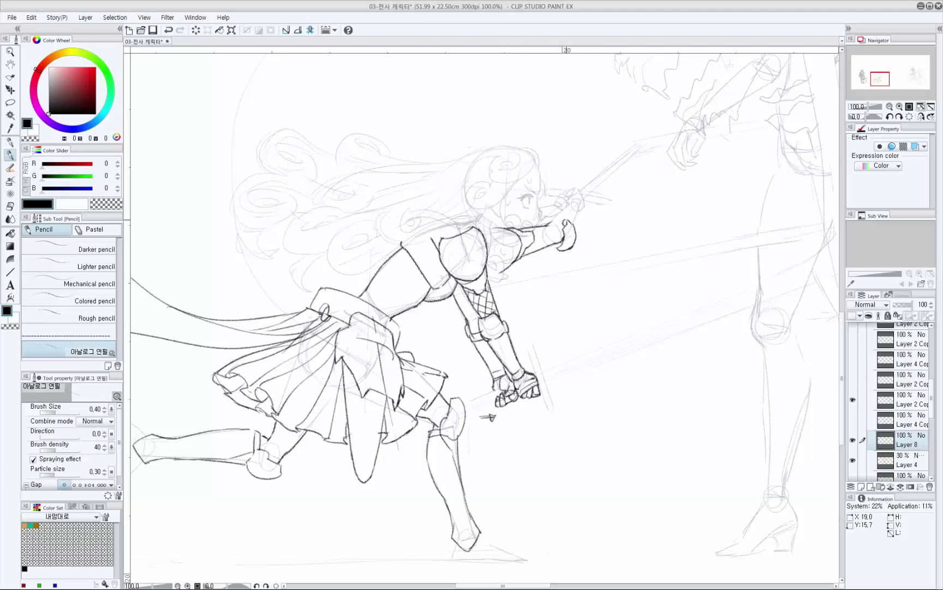
Rework the raised elbow guard's outline and erase its lower end.
{"action": "key", "text": "ctrl+z"}
{"action": "left_click_drag", "start_coordinate": [565, 220], "coordinate": [559, 249]}
{"action": "key", "text": "e"}
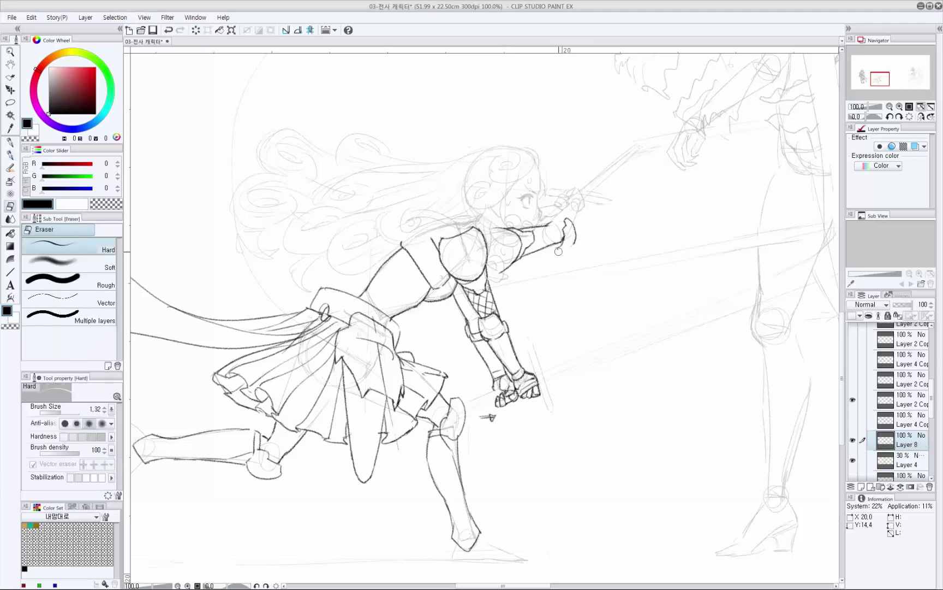
{"action": "key", "text": "p"}
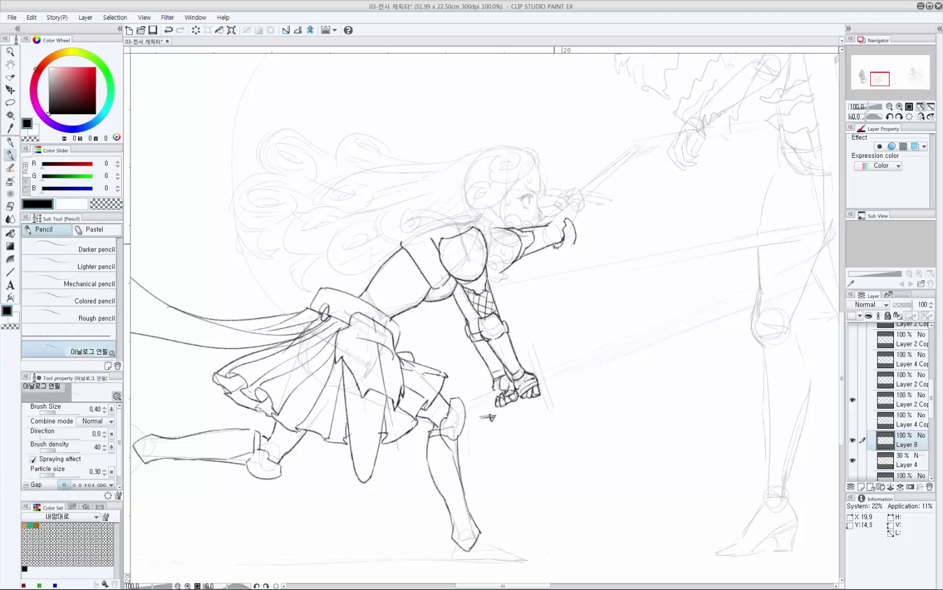
{"action": "key", "text": "p"}
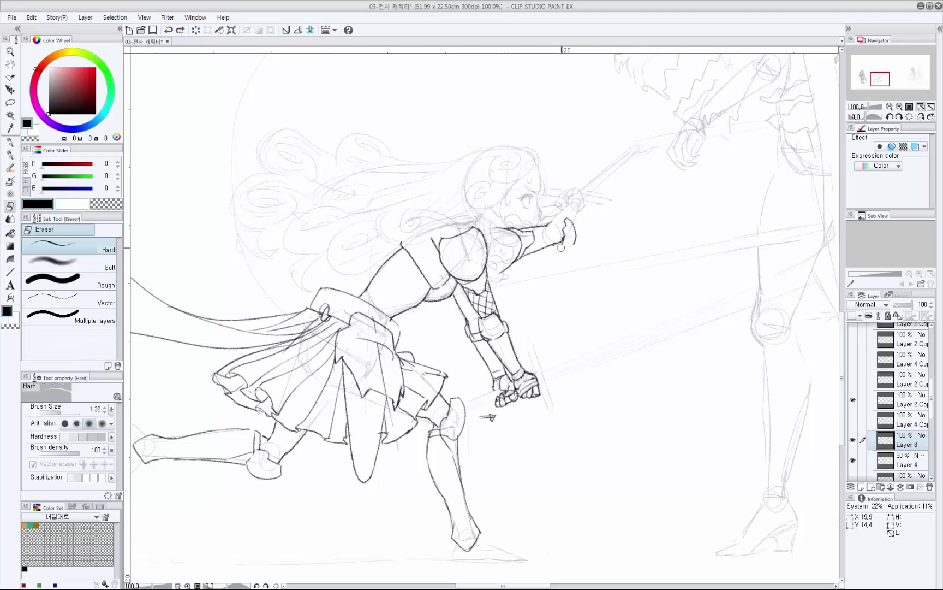
{"action": "key", "text": "p"}
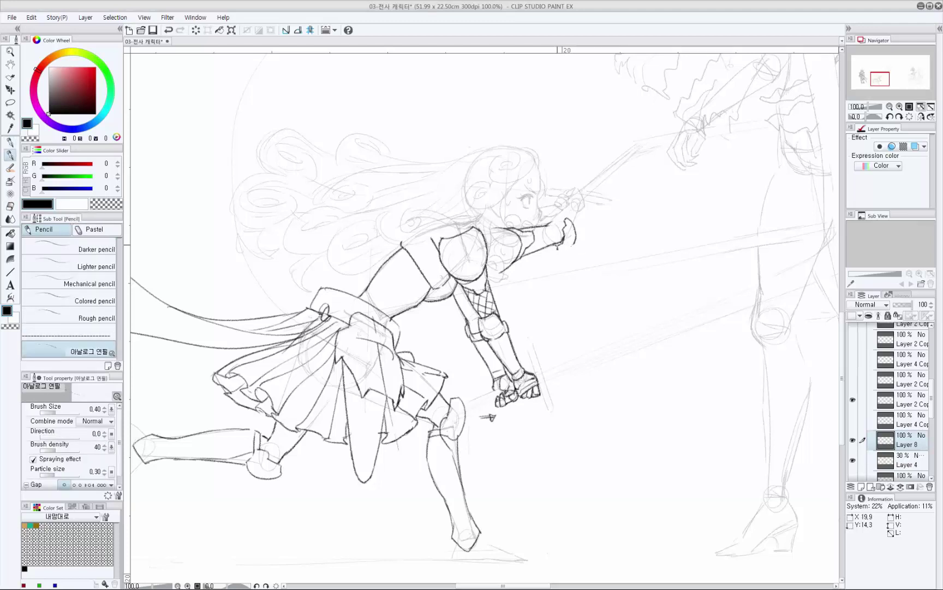
Redraw the lower end and inner edge of the raised arm's elbow guard.
{"action": "mouse_move", "coordinate": [574, 244]}
{"action": "left_mouse_down"}
{"action": "mouse_move", "coordinate": [558, 247]}
{"action": "mouse_move", "coordinate": [565, 254]}
{"action": "left_mouse_up"}
{"action": "key", "text": "ctrl+z"}
{"action": "key", "text": "p"}
{"action": "key", "text": "p"}
{"action": "mouse_move", "coordinate": [575, 233]}
{"action": "left_mouse_down"}
{"action": "mouse_move", "coordinate": [564, 249]}
{"action": "mouse_move", "coordinate": [552, 245]}
{"action": "mouse_move", "coordinate": [562, 257]}
{"action": "mouse_move", "coordinate": [552, 248]}
{"action": "mouse_move", "coordinate": [574, 235]}
{"action": "mouse_move", "coordinate": [568, 229]}
{"action": "mouse_move", "coordinate": [565, 243]}
{"action": "mouse_move", "coordinate": [568, 225]}
{"action": "left_mouse_up"}
{"action": "key", "text": "ctrl+z"}
{"action": "key", "text": "ctrl+z"}
{"action": "key", "text": "ctrl+z"}
{"action": "key", "text": "ctrl+z"}
Draw the raised forearm's contours from the elbow guard up to the wrist.
{"action": "left_click_drag", "start_coordinate": [553, 225], "coordinate": [570, 221]}
{"action": "key", "text": "ctrl+z"}
{"action": "key", "text": "ctrl+z"}
{"action": "mouse_move", "coordinate": [568, 212]}
{"action": "left_mouse_down"}
{"action": "mouse_move", "coordinate": [554, 220]}
{"action": "mouse_move", "coordinate": [575, 207]}
{"action": "mouse_move", "coordinate": [575, 226]}
{"action": "left_mouse_up"}
{"action": "key", "text": "ctrl+z"}
{"action": "key", "text": "ctrl+z"}
{"action": "key", "text": "ctrl+z"}
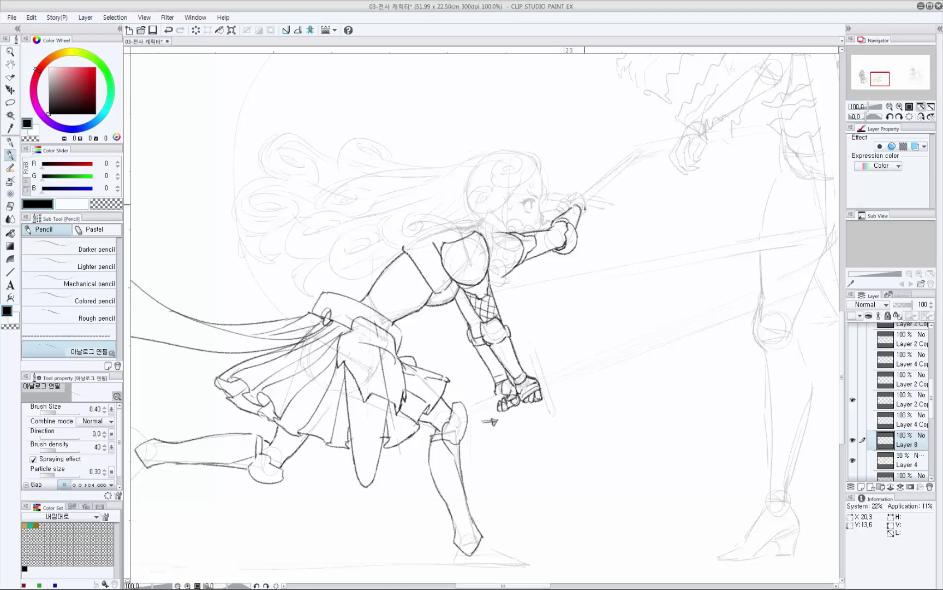
Draw the raised hand's wrist, back and curled fingers in front of the face.
{"action": "key", "text": "ctrl+z"}
{"action": "left_click_drag", "start_coordinate": [578, 194], "coordinate": [572, 205]}
{"action": "key", "text": "ctrl+z"}
{"action": "left_click_drag", "start_coordinate": [586, 204], "coordinate": [585, 211]}
{"action": "key", "text": "ctrl+z"}
{"action": "left_click_drag", "start_coordinate": [565, 194], "coordinate": [556, 209]}
{"action": "key", "text": "ctrl+z"}
{"action": "mouse_move", "coordinate": [541, 213]}
{"action": "left_mouse_down"}
{"action": "mouse_move", "coordinate": [563, 215]}
{"action": "mouse_move", "coordinate": [547, 232]}
{"action": "left_mouse_up"}
{"action": "key", "text": "ctrl+z"}
{"action": "key", "text": "ctrl+z"}
{"action": "key", "text": "ctrl+z"}
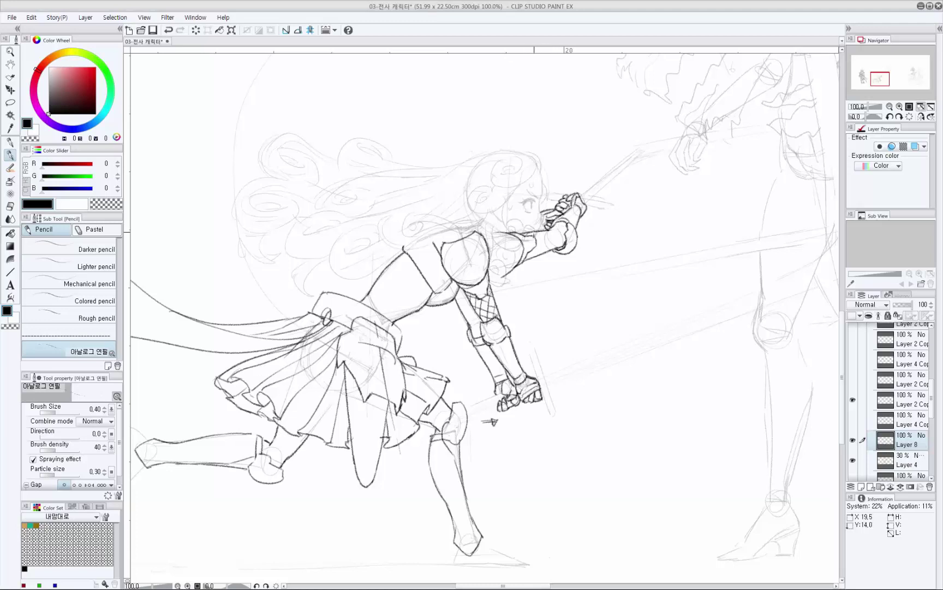
Fill the raised upper arm's sleeve with a crosshatched mesh pattern up to the elbow guard.
{"action": "mouse_move", "coordinate": [531, 232]}
{"action": "left_mouse_down"}
{"action": "mouse_move", "coordinate": [543, 247]}
{"action": "mouse_move", "coordinate": [548, 231]}
{"action": "mouse_move", "coordinate": [540, 260]}
{"action": "mouse_move", "coordinate": [559, 237]}
{"action": "left_mouse_up"}
{"action": "key", "text": "ctrl+z"}
{"action": "key", "text": "ctrl+z"}
{"action": "key", "text": "ctrl+z"}
{"action": "key", "text": "ctrl+z"}
{"action": "key", "text": "ctrl+z"}
{"action": "mouse_move", "coordinate": [556, 253]}
{"action": "left_mouse_down"}
{"action": "mouse_move", "coordinate": [564, 236]}
{"action": "mouse_move", "coordinate": [534, 252]}
{"action": "mouse_move", "coordinate": [543, 241]}
{"action": "left_mouse_up"}
{"action": "mouse_move", "coordinate": [540, 250]}
{"action": "left_mouse_down"}
{"action": "mouse_move", "coordinate": [562, 236]}
{"action": "mouse_move", "coordinate": [543, 234]}
{"action": "mouse_move", "coordinate": [563, 234]}
{"action": "mouse_move", "coordinate": [551, 233]}
{"action": "left_mouse_up"}
{"action": "mouse_move", "coordinate": [548, 240]}
{"action": "left_mouse_down"}
{"action": "mouse_move", "coordinate": [566, 232]}
{"action": "mouse_move", "coordinate": [555, 229]}
{"action": "mouse_move", "coordinate": [564, 224]}
{"action": "left_mouse_up"}
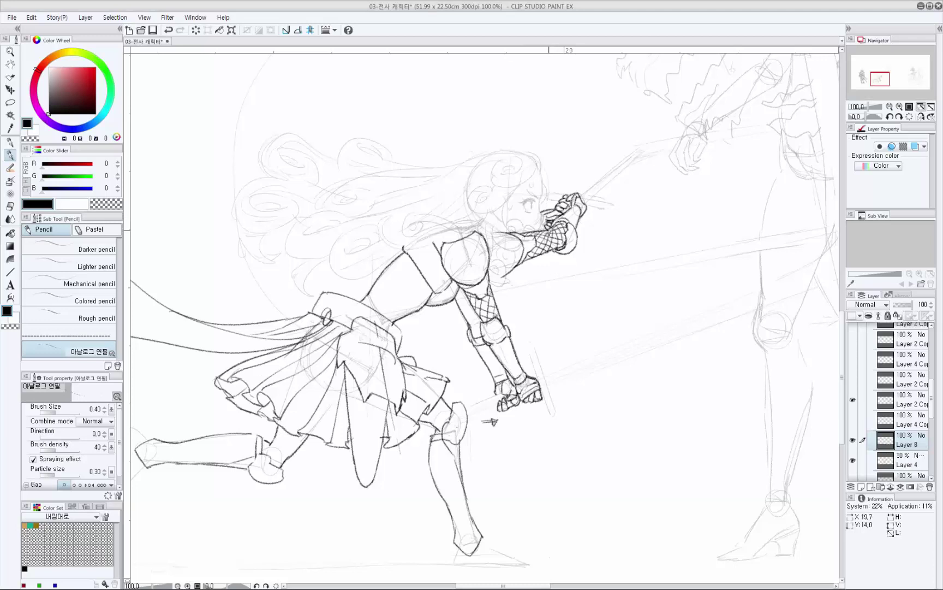
Draw a rim along the near shoulder guard's upper edge and a short line towards the neck.
{"action": "left_click_drag", "start_coordinate": [543, 272], "coordinate": [588, 233]}
{"action": "key", "text": "ctrl+z"}
{"action": "mouse_move", "coordinate": [509, 269]}
{"action": "left_mouse_down"}
{"action": "mouse_move", "coordinate": [518, 227]}
{"action": "mouse_move", "coordinate": [463, 227]}
{"action": "mouse_move", "coordinate": [454, 239]}
{"action": "mouse_move", "coordinate": [459, 217]}
{"action": "mouse_move", "coordinate": [492, 225]}
{"action": "mouse_move", "coordinate": [487, 217]}
{"action": "left_mouse_up"}
{"action": "key", "text": "ctrl+z"}
{"action": "key", "text": "ctrl+z"}
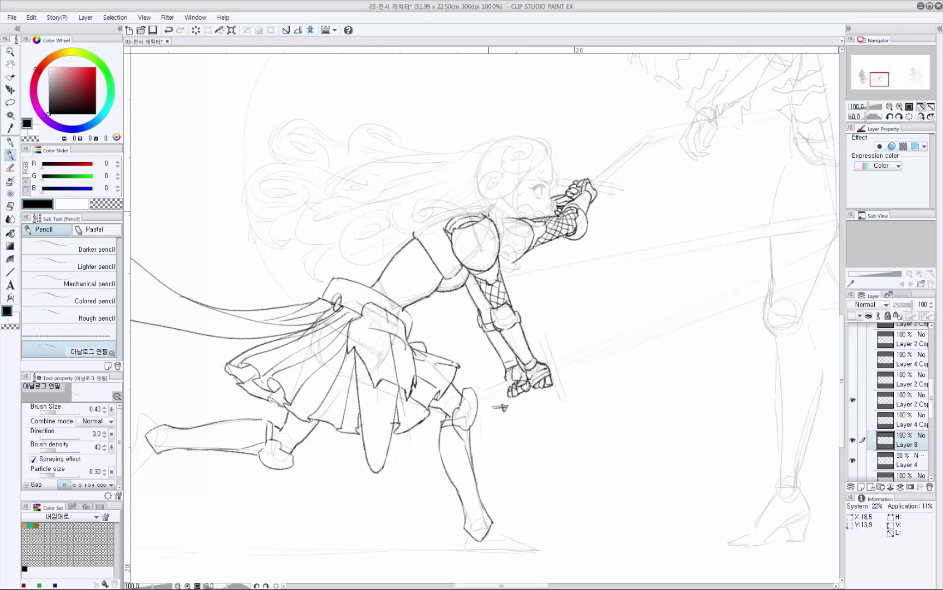
{"action": "mouse_move", "coordinate": [511, 203]}
{"action": "left_mouse_down"}
{"action": "mouse_move", "coordinate": [487, 216]}
{"action": "mouse_move", "coordinate": [495, 226]}
{"action": "left_mouse_up"}
{"action": "key", "text": "ctrl+z"}
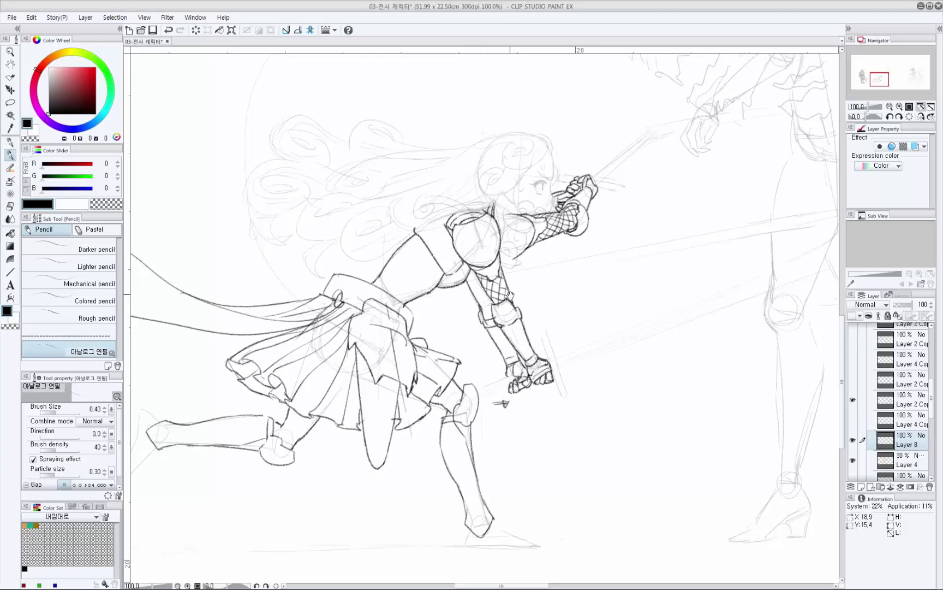
Add trim lines to the near shoulder guard and a small pointed edge beneath it on the upper arm.
{"action": "mouse_move", "coordinate": [417, 229]}
{"action": "left_mouse_down"}
{"action": "mouse_move", "coordinate": [445, 272]}
{"action": "mouse_move", "coordinate": [551, 258]}
{"action": "left_mouse_up"}
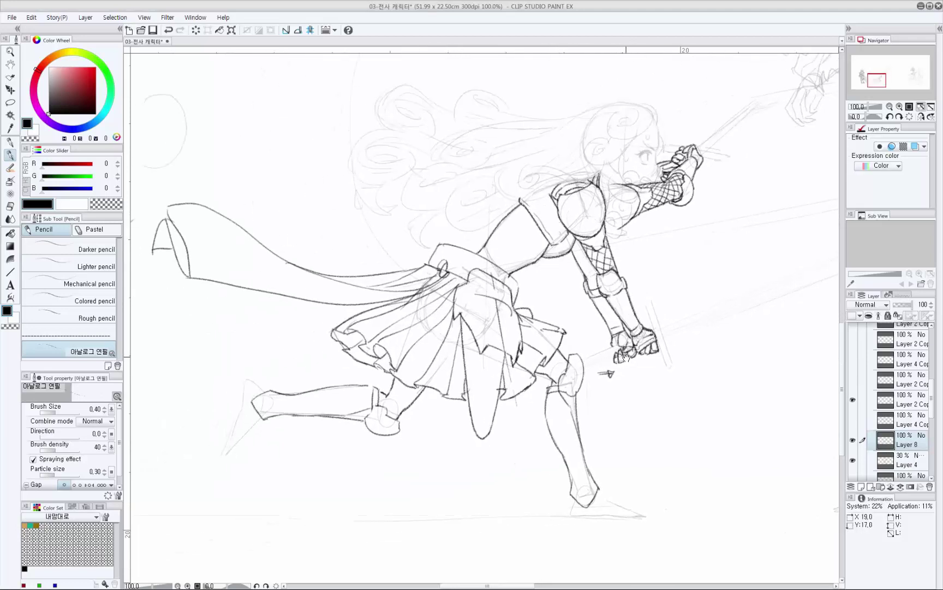
{"action": "left_click_drag", "start_coordinate": [627, 358], "coordinate": [575, 328]}
{"action": "left_click_drag", "start_coordinate": [647, 149], "coordinate": [646, 156]}
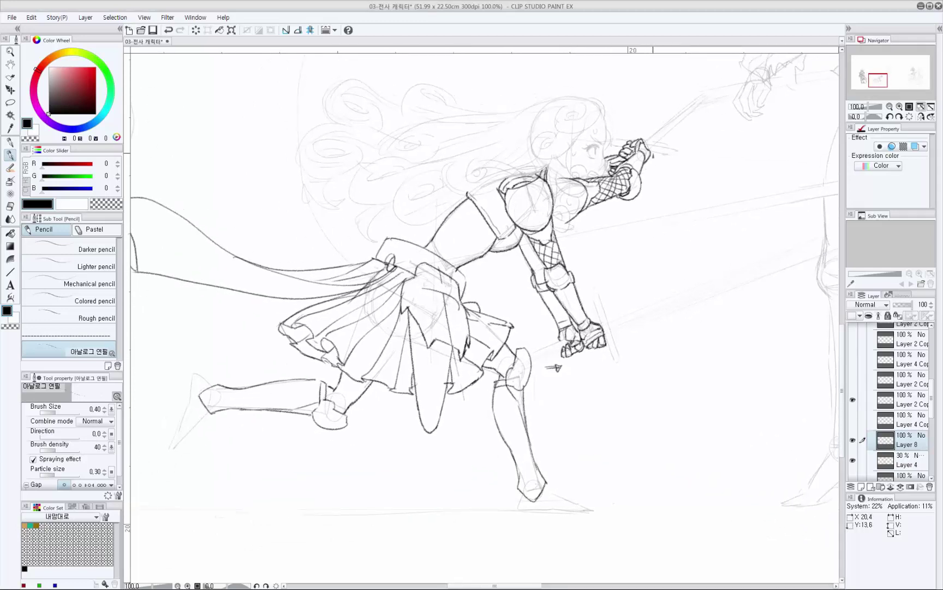
{"action": "mouse_move", "coordinate": [513, 193]}
{"action": "left_mouse_down"}
{"action": "mouse_move", "coordinate": [541, 184]}
{"action": "mouse_move", "coordinate": [551, 201]}
{"action": "mouse_move", "coordinate": [544, 233]}
{"action": "left_mouse_up"}
{"action": "key", "text": "ctrl+z"}
{"action": "mouse_move", "coordinate": [513, 194]}
{"action": "left_mouse_down"}
{"action": "mouse_move", "coordinate": [511, 217]}
{"action": "mouse_move", "coordinate": [546, 248]}
{"action": "mouse_move", "coordinate": [503, 189]}
{"action": "mouse_move", "coordinate": [515, 229]}
{"action": "mouse_move", "coordinate": [524, 221]}
{"action": "mouse_move", "coordinate": [531, 235]}
{"action": "mouse_move", "coordinate": [494, 240]}
{"action": "mouse_move", "coordinate": [530, 241]}
{"action": "mouse_move", "coordinate": [537, 252]}
{"action": "left_mouse_up"}
{"action": "key", "text": "ctrl+z"}
{"action": "key", "text": "ctrl+z"}
{"action": "key", "text": "ctrl+z"}
{"action": "key", "text": "ctrl+z"}
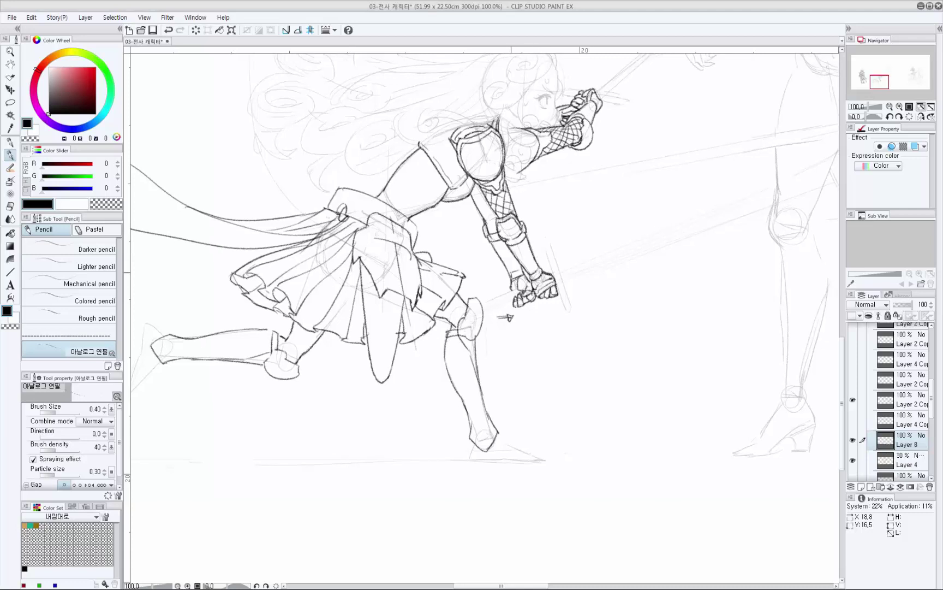
Touch up the raised arm's elbow guard with the eraser and pencil.
{"action": "left_click_drag", "start_coordinate": [600, 106], "coordinate": [583, 173]}
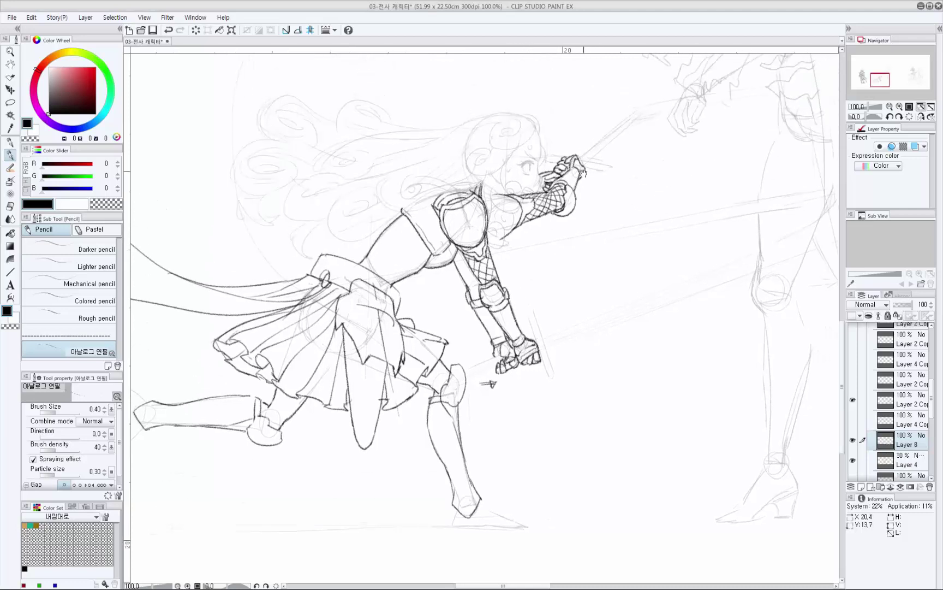
{"action": "key", "text": "e"}
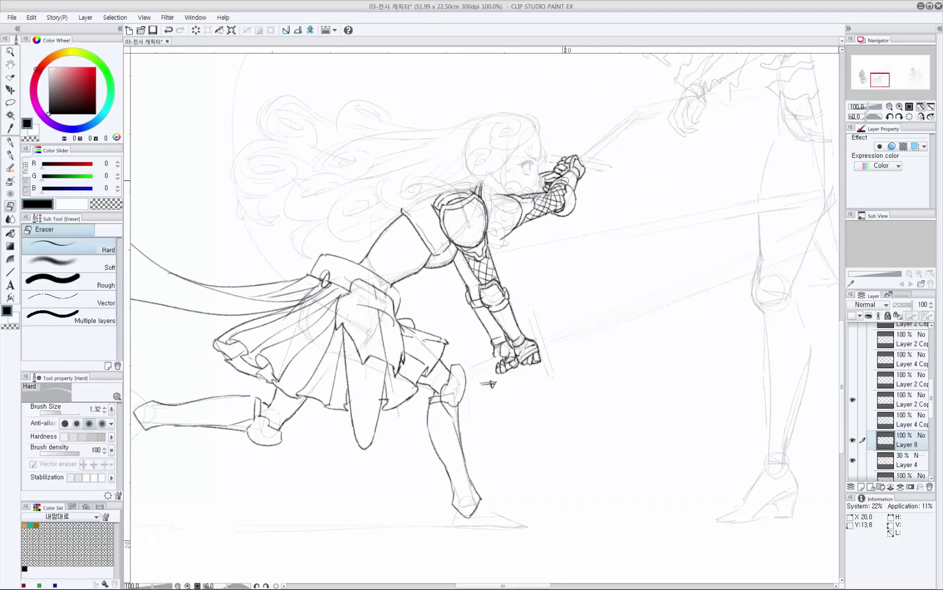
{"action": "key", "text": "p"}
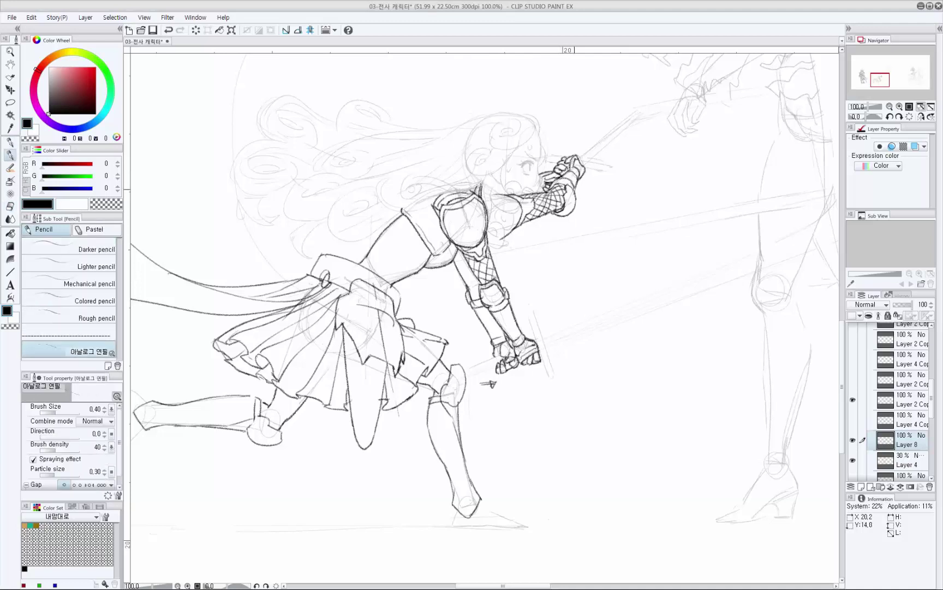
{"action": "left_click_drag", "start_coordinate": [569, 205], "coordinate": [577, 199]}
{"action": "left_click_drag", "start_coordinate": [569, 188], "coordinate": [569, 188]}
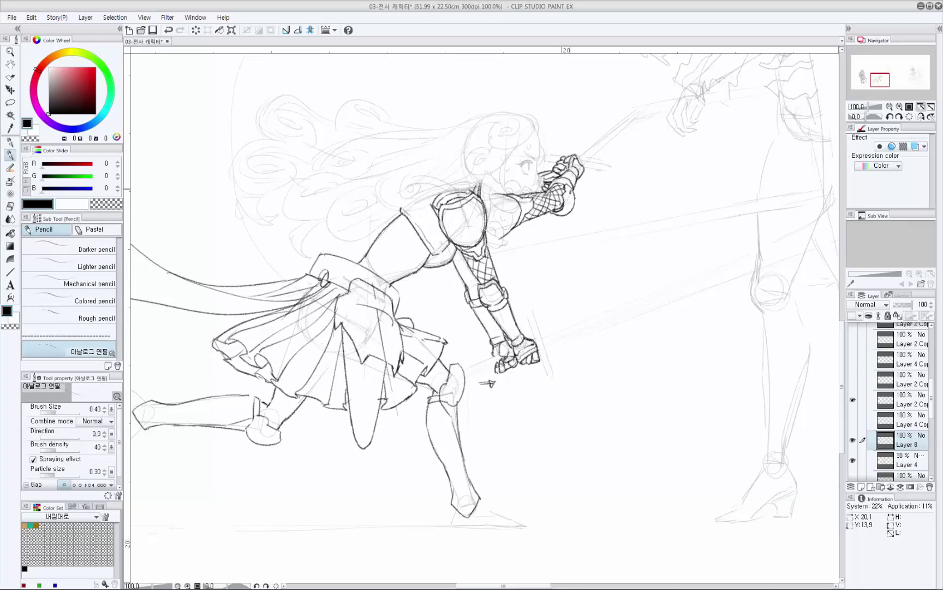
Add inner detail lines to the raised arm's elbow guard and forearm armour.
{"action": "key", "text": "ctrl+z"}
{"action": "left_click_drag", "start_coordinate": [568, 188], "coordinate": [569, 195]}
{"action": "key", "text": "ctrl+z"}
{"action": "key", "text": "ctrl+y"}
{"action": "key", "text": "ctrl+z"}
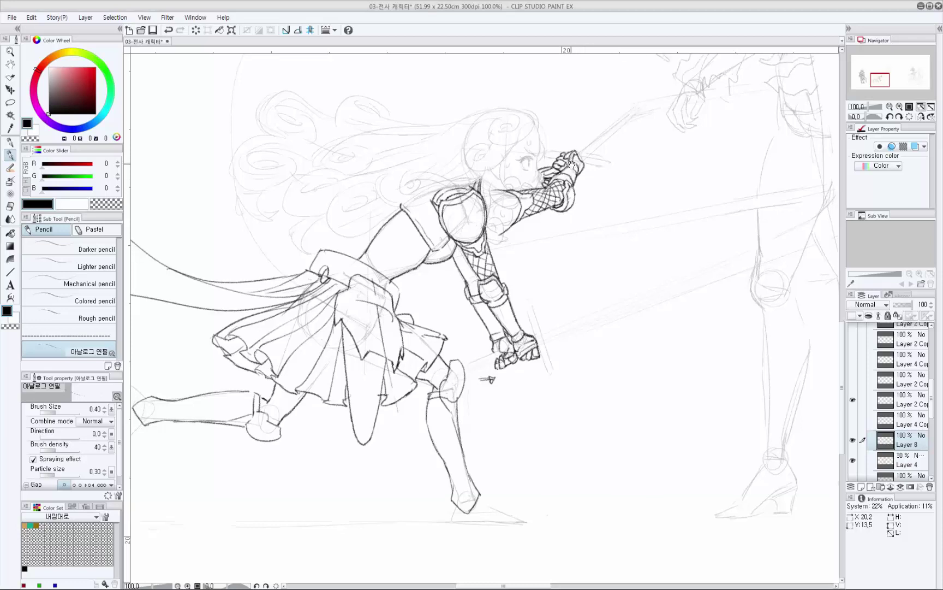
{"action": "left_click_drag", "start_coordinate": [570, 184], "coordinate": [571, 188]}
Draw the trim along the breastplate's lower edge below the near shoulder guard.
{"action": "left_click_drag", "start_coordinate": [488, 218], "coordinate": [548, 193]}
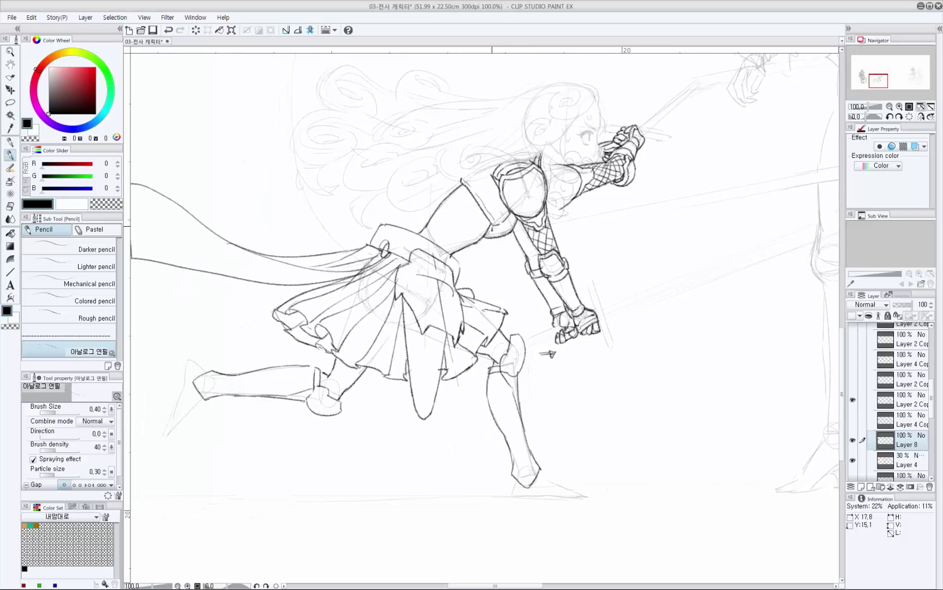
{"action": "key", "text": "ctrl+z"}
{"action": "mouse_move", "coordinate": [497, 226]}
{"action": "left_mouse_down"}
{"action": "mouse_move", "coordinate": [488, 237]}
{"action": "mouse_move", "coordinate": [497, 238]}
{"action": "left_mouse_up"}
{"action": "key", "text": "c"}
{"action": "key", "text": "c"}
{"action": "key", "text": "ctrl+z"}
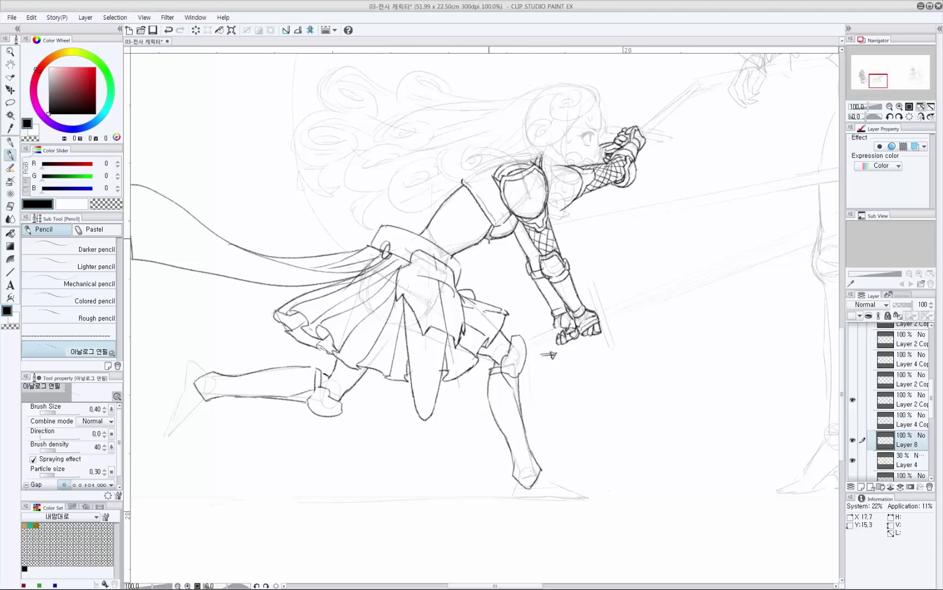
{"action": "left_click_drag", "start_coordinate": [426, 271], "coordinate": [711, 228]}
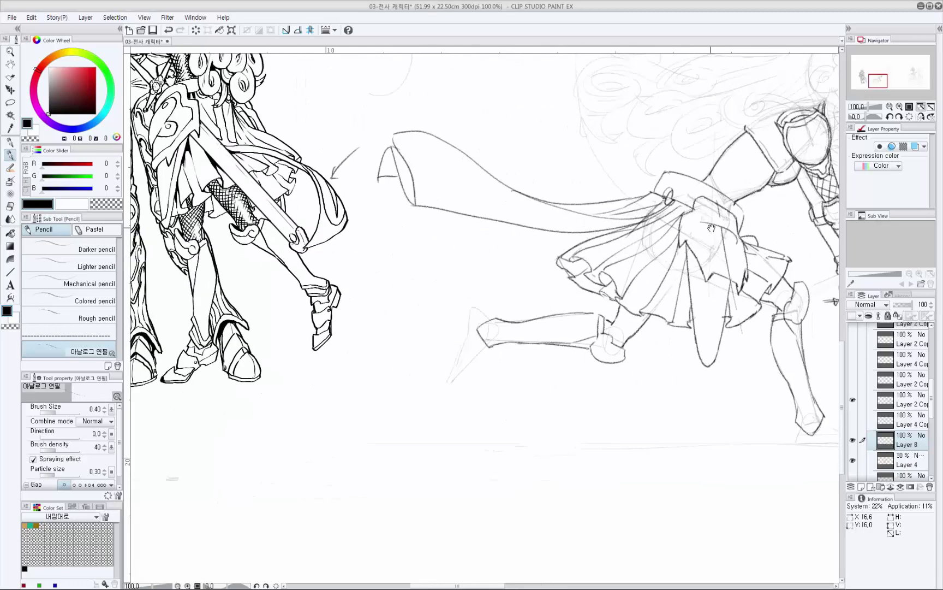
Draw the pointed flap behind the forward lower leg and the armour edge above its knee guard.
{"action": "left_click_drag", "start_coordinate": [552, 226], "coordinate": [404, 287]}
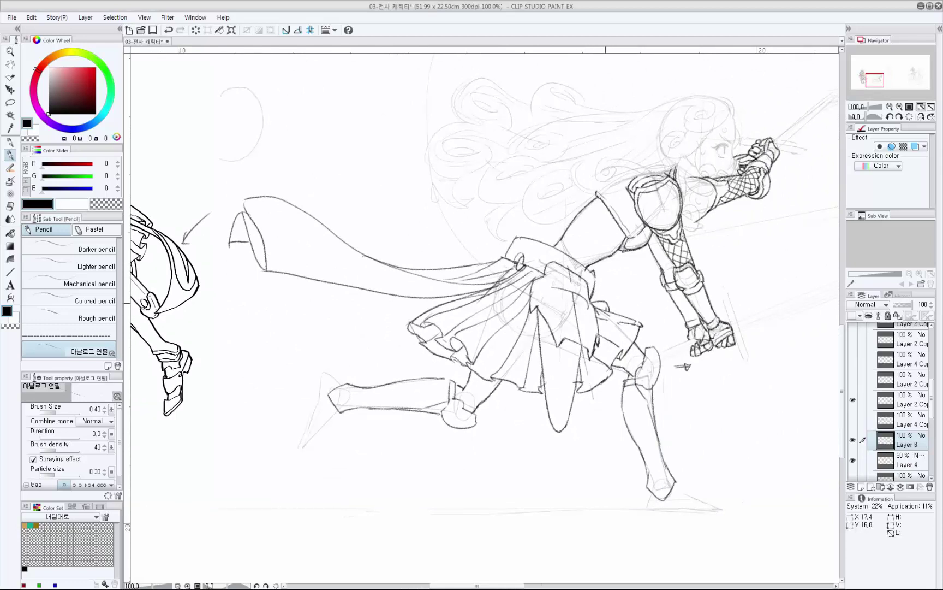
{"action": "left_click_drag", "start_coordinate": [609, 314], "coordinate": [555, 286]}
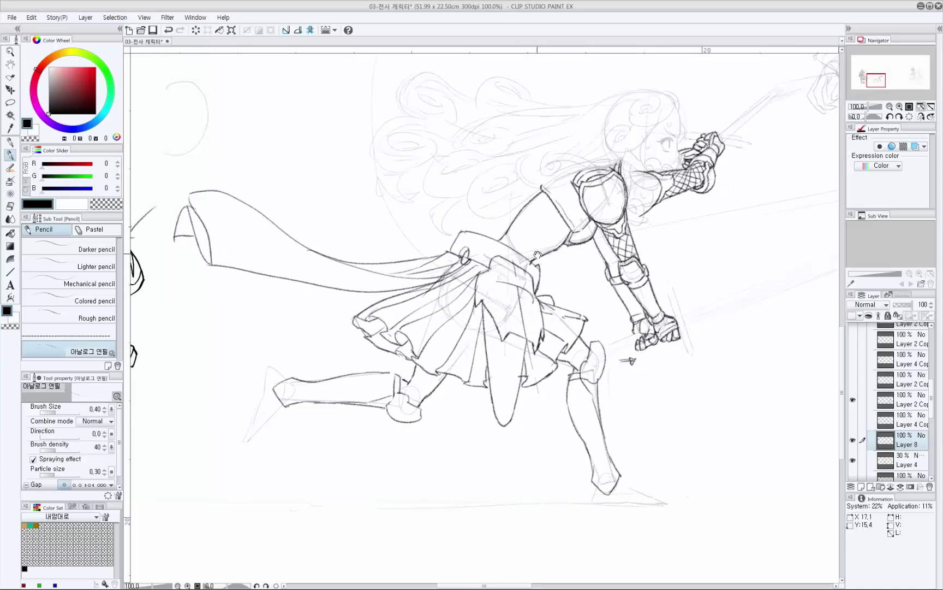
{"action": "mouse_move", "coordinate": [571, 336]}
{"action": "left_mouse_down"}
{"action": "mouse_move", "coordinate": [551, 308]}
{"action": "mouse_move", "coordinate": [558, 297]}
{"action": "left_mouse_up"}
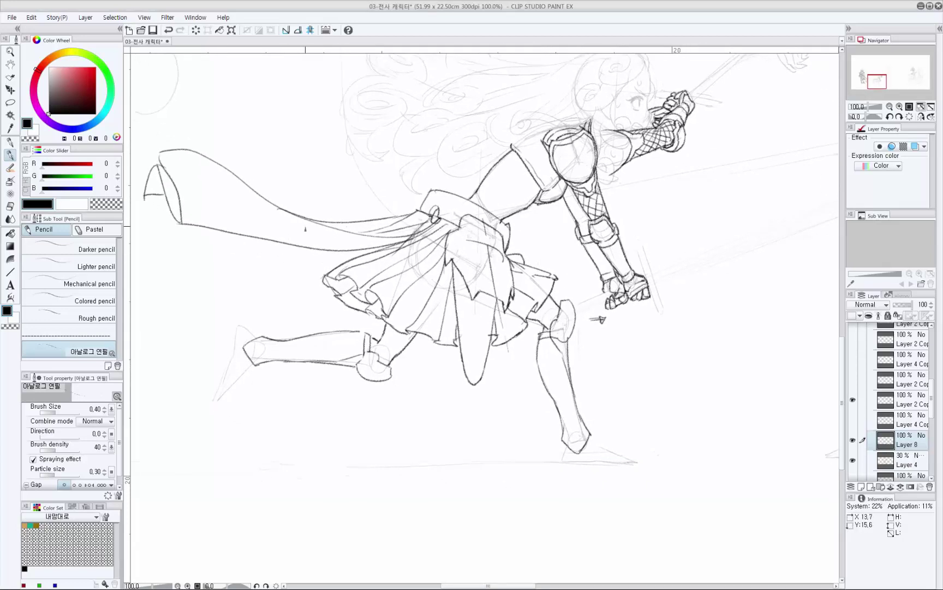
{"action": "left_click_drag", "start_coordinate": [283, 249], "coordinate": [273, 161]}
{"action": "key", "text": "ctrl+z"}
{"action": "key", "text": "ctrl+z"}
{"action": "mouse_move", "coordinate": [564, 298]}
{"action": "left_mouse_down"}
{"action": "mouse_move", "coordinate": [567, 311]}
{"action": "mouse_move", "coordinate": [567, 299]}
{"action": "mouse_move", "coordinate": [508, 366]}
{"action": "mouse_move", "coordinate": [529, 394]}
{"action": "mouse_move", "coordinate": [539, 372]}
{"action": "left_mouse_up"}
{"action": "mouse_move", "coordinate": [558, 283]}
{"action": "left_mouse_down"}
{"action": "mouse_move", "coordinate": [554, 295]}
{"action": "mouse_move", "coordinate": [561, 287]}
{"action": "left_mouse_up"}
{"action": "left_click_drag", "start_coordinate": [517, 376], "coordinate": [522, 355]}
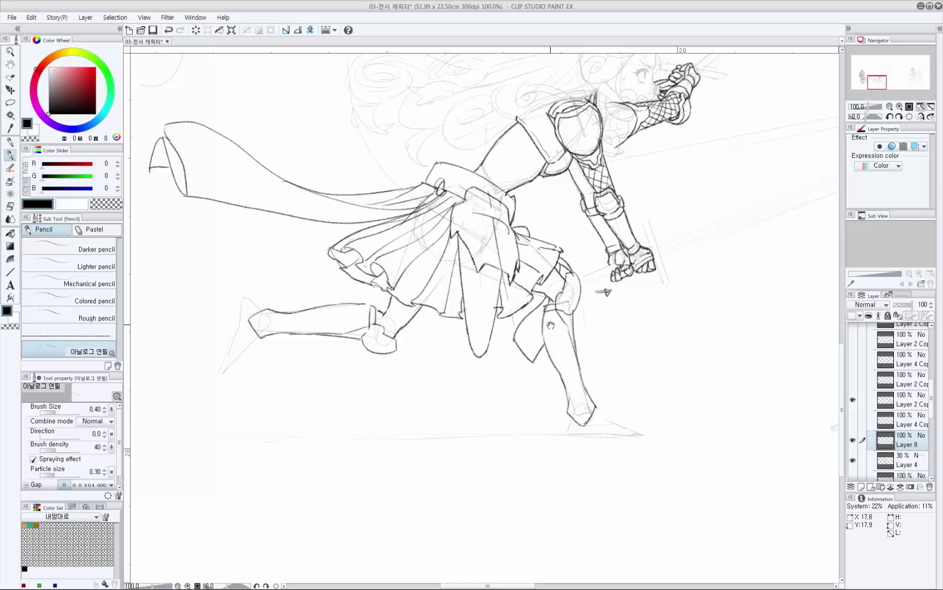
Draw a narrow band along the upper edge of the flowing sash where it meets the waist.
{"action": "left_click_drag", "start_coordinate": [434, 264], "coordinate": [593, 291]}
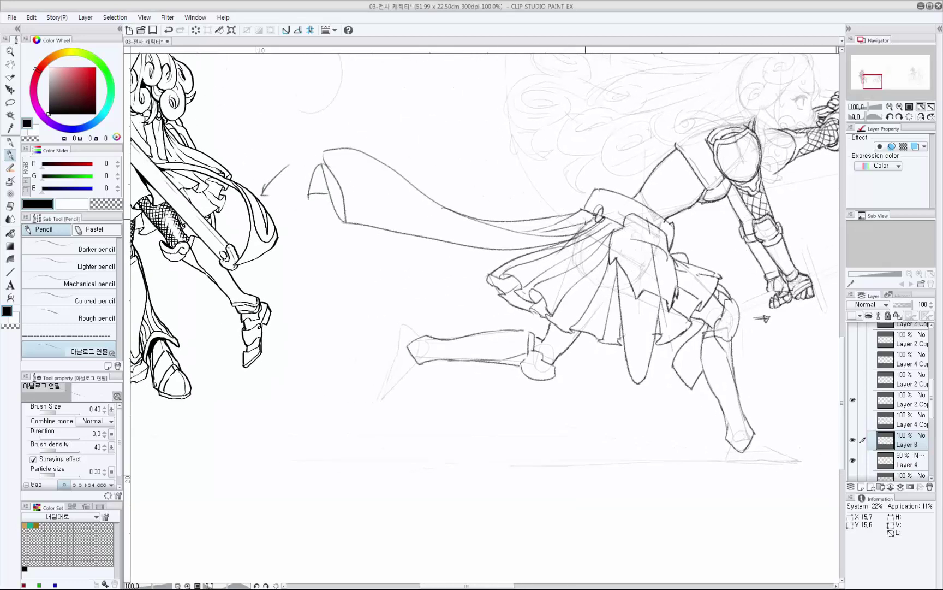
{"action": "key", "text": "ctrl+z"}
{"action": "mouse_move", "coordinate": [584, 213]}
{"action": "left_mouse_down"}
{"action": "mouse_move", "coordinate": [567, 228]}
{"action": "mouse_move", "coordinate": [521, 233]}
{"action": "left_mouse_up"}
{"action": "key", "text": "ctrl+z"}
{"action": "key", "text": "ctrl+z"}
{"action": "key", "text": "ctrl+z"}
{"action": "mouse_move", "coordinate": [584, 212]}
{"action": "left_mouse_down"}
{"action": "mouse_move", "coordinate": [530, 235]}
{"action": "mouse_move", "coordinate": [520, 236]}
{"action": "mouse_move", "coordinate": [569, 224]}
{"action": "mouse_move", "coordinate": [518, 224]}
{"action": "mouse_move", "coordinate": [508, 229]}
{"action": "left_mouse_up"}
{"action": "key", "text": "ctrl+z"}
{"action": "left_click_drag", "start_coordinate": [562, 238], "coordinate": [596, 217]}
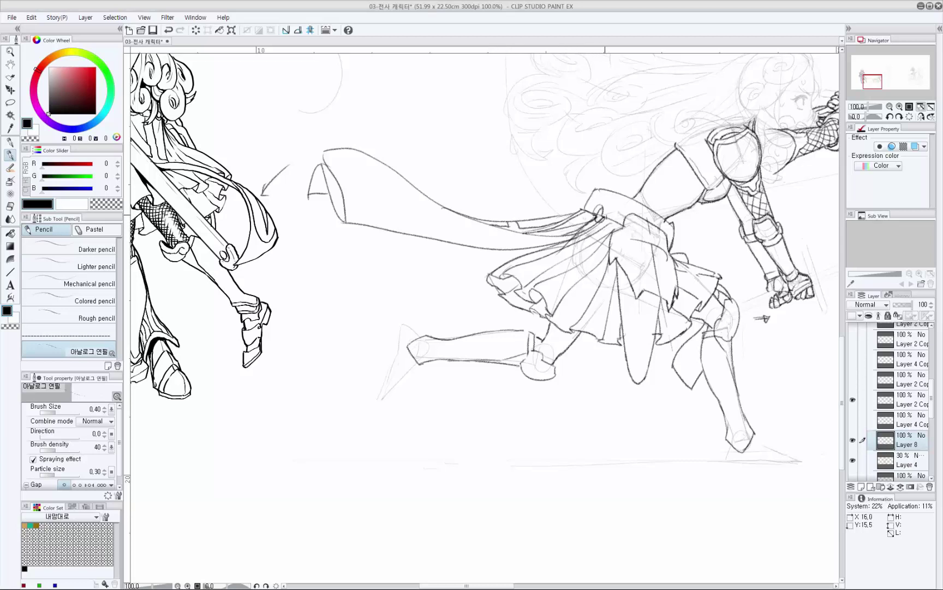
Draw the rounded scabbard end sticking out behind the skirt, beneath the flowing sash.
{"action": "left_click_drag", "start_coordinate": [712, 332], "coordinate": [723, 317]}
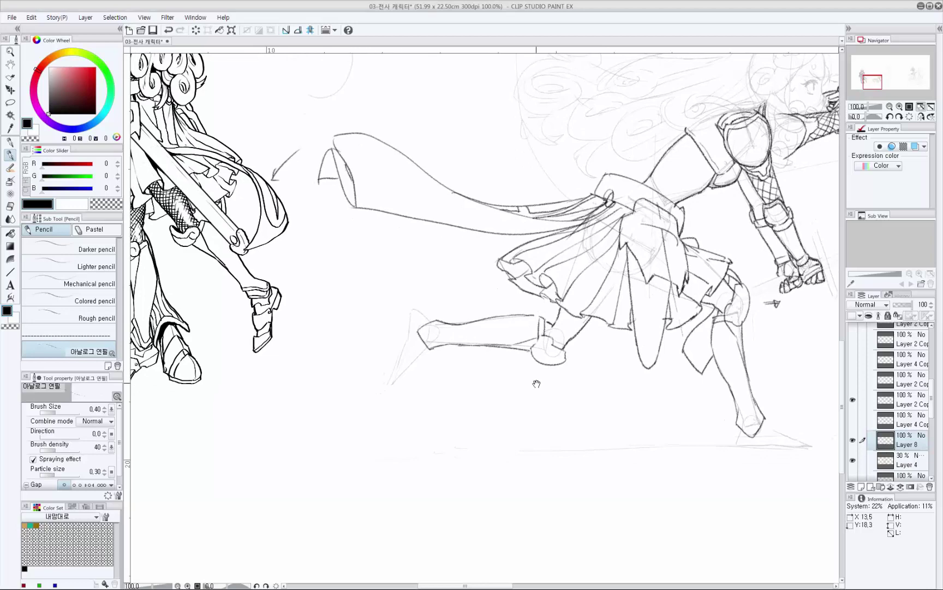
{"action": "left_click_drag", "start_coordinate": [731, 341], "coordinate": [677, 333]}
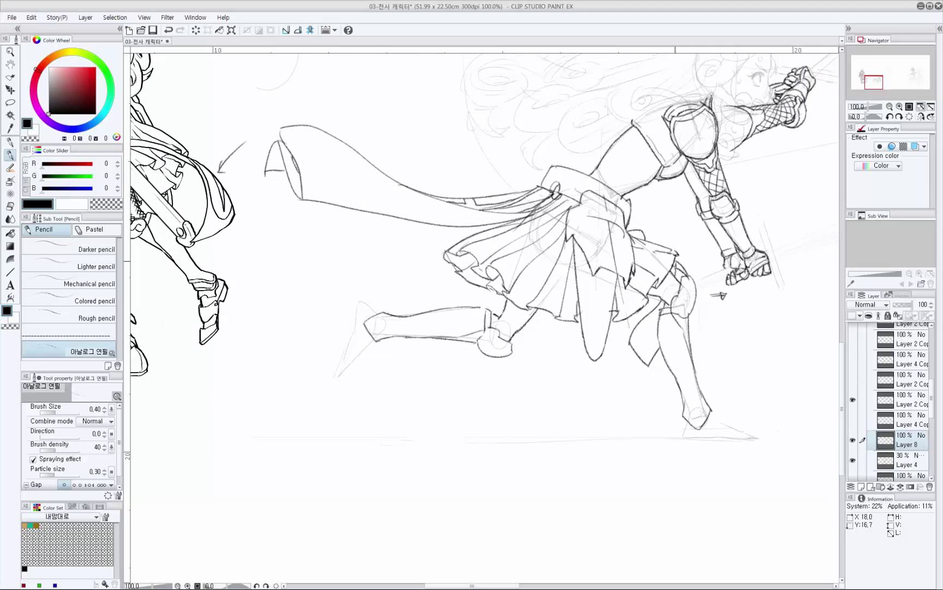
{"action": "mouse_move", "coordinate": [680, 267]}
{"action": "left_mouse_down"}
{"action": "mouse_move", "coordinate": [687, 277]}
{"action": "mouse_move", "coordinate": [678, 295]}
{"action": "left_mouse_up"}
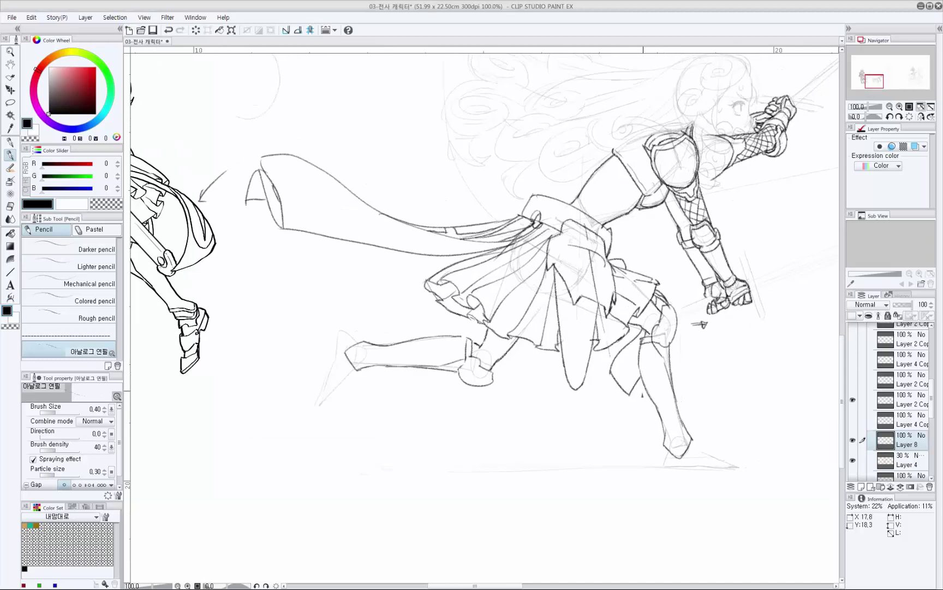
{"action": "left_click_drag", "start_coordinate": [688, 354], "coordinate": [660, 381]}
{"action": "scroll", "coordinate": [628, 397], "scroll_direction": "down", "scroll_amount": 4}
{"action": "scroll", "coordinate": [580, 381], "scroll_direction": "up", "scroll_amount": 3}
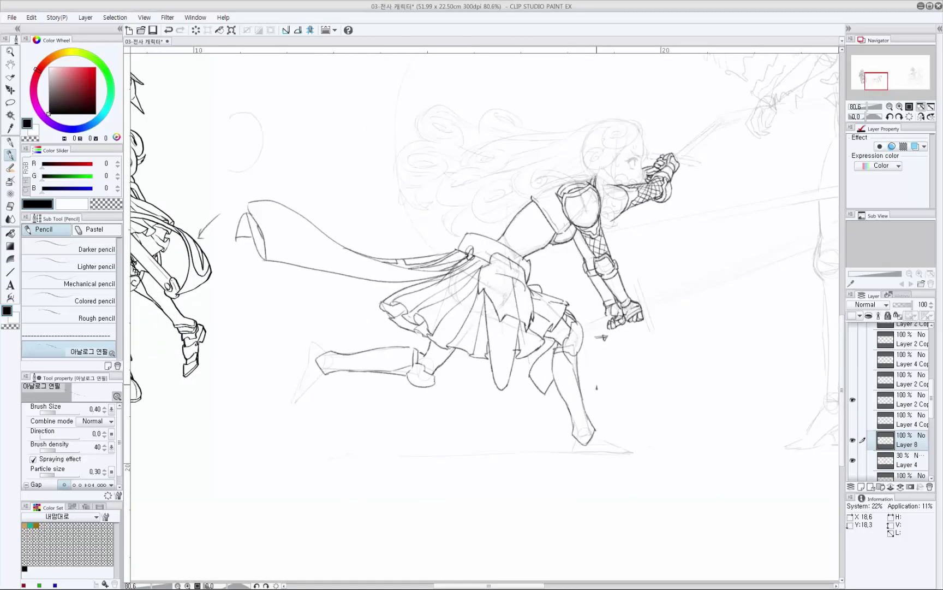
{"action": "mouse_move", "coordinate": [422, 296]}
{"action": "left_mouse_down"}
{"action": "mouse_move", "coordinate": [720, 345]}
{"action": "mouse_move", "coordinate": [656, 323]}
{"action": "mouse_move", "coordinate": [678, 321]}
{"action": "left_mouse_up"}
{"action": "left_click_drag", "start_coordinate": [775, 276], "coordinate": [612, 255]}
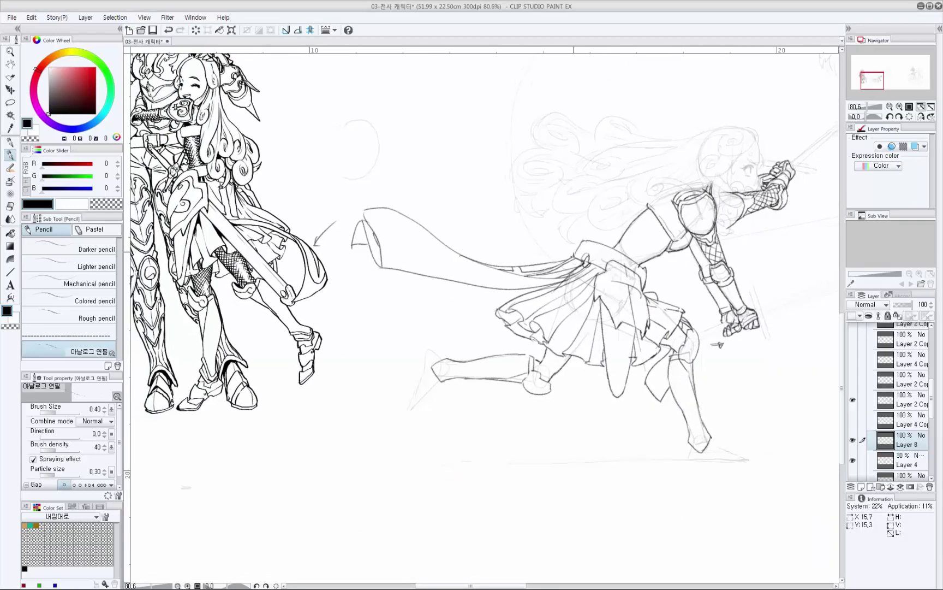
{"action": "mouse_move", "coordinate": [517, 298]}
{"action": "left_mouse_down"}
{"action": "mouse_move", "coordinate": [467, 308]}
{"action": "mouse_move", "coordinate": [463, 320]}
{"action": "mouse_move", "coordinate": [499, 310]}
{"action": "mouse_move", "coordinate": [469, 307]}
{"action": "mouse_move", "coordinate": [471, 321]}
{"action": "left_mouse_up"}
{"action": "key", "text": "ctrl+z"}
{"action": "key", "text": "ctrl+z"}
{"action": "key", "text": "ctrl+z"}
{"action": "key", "text": "ctrl+z"}
{"action": "key", "text": "ctrl+z"}
Clean up the scabbard end with the eraser and add a small circle inside its tip.
{"action": "key", "text": "e"}
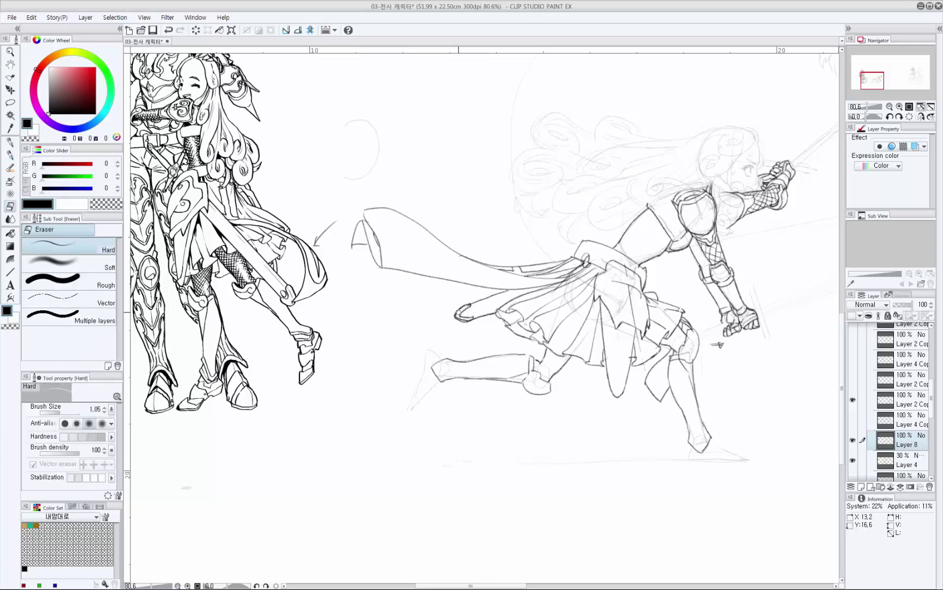
{"action": "key", "text": "p"}
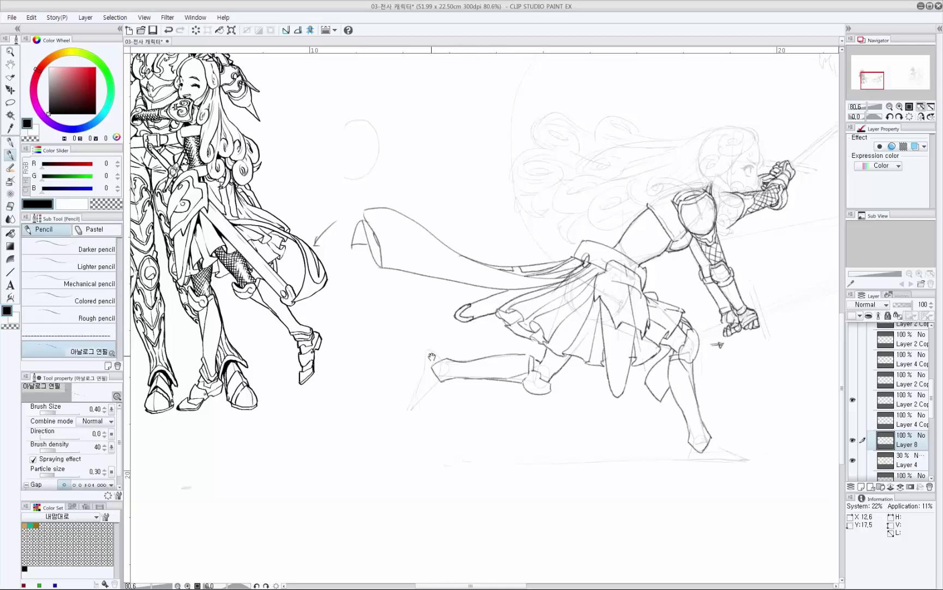
{"action": "left_click_drag", "start_coordinate": [552, 339], "coordinate": [553, 346]}
{"action": "left_click_drag", "start_coordinate": [532, 312], "coordinate": [542, 313]}
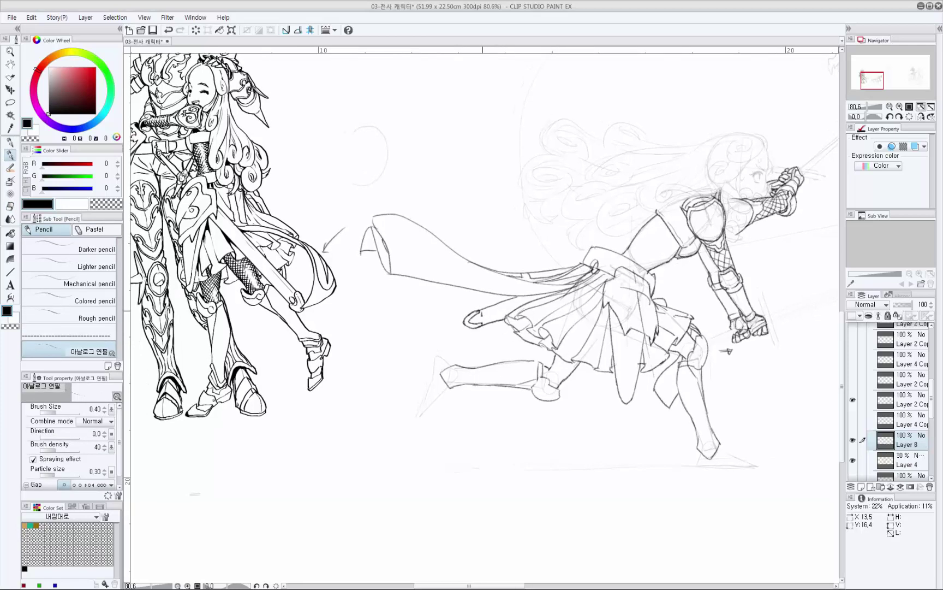
{"action": "left_click_drag", "start_coordinate": [480, 314], "coordinate": [483, 315]}
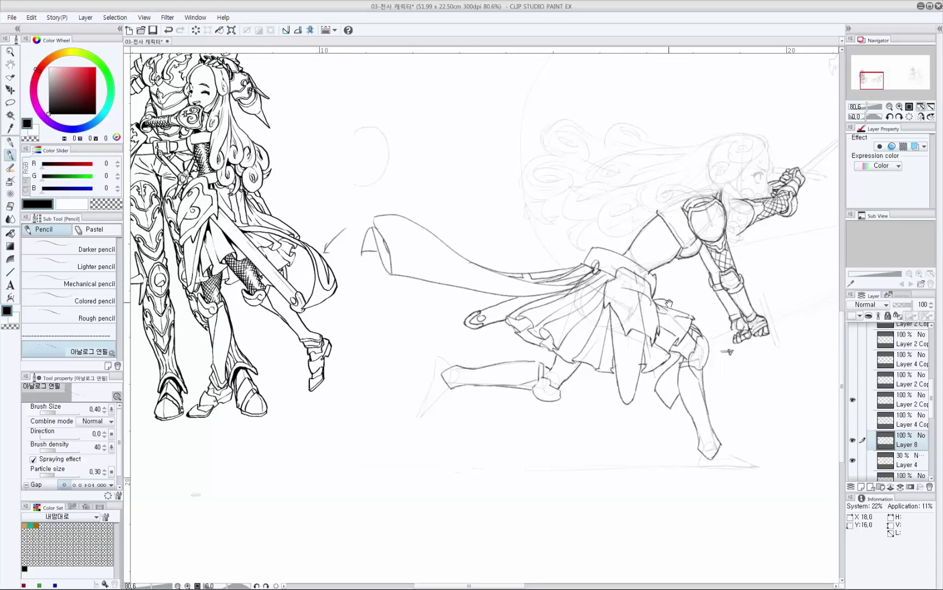
Draw the layered ankle trim at the lower end of the forward leg's shin armour.
{"action": "left_click_drag", "start_coordinate": [729, 352], "coordinate": [675, 355]}
{"action": "mouse_move", "coordinate": [683, 457]}
{"action": "left_mouse_down"}
{"action": "mouse_move", "coordinate": [586, 359]}
{"action": "mouse_move", "coordinate": [577, 329]}
{"action": "left_mouse_up"}
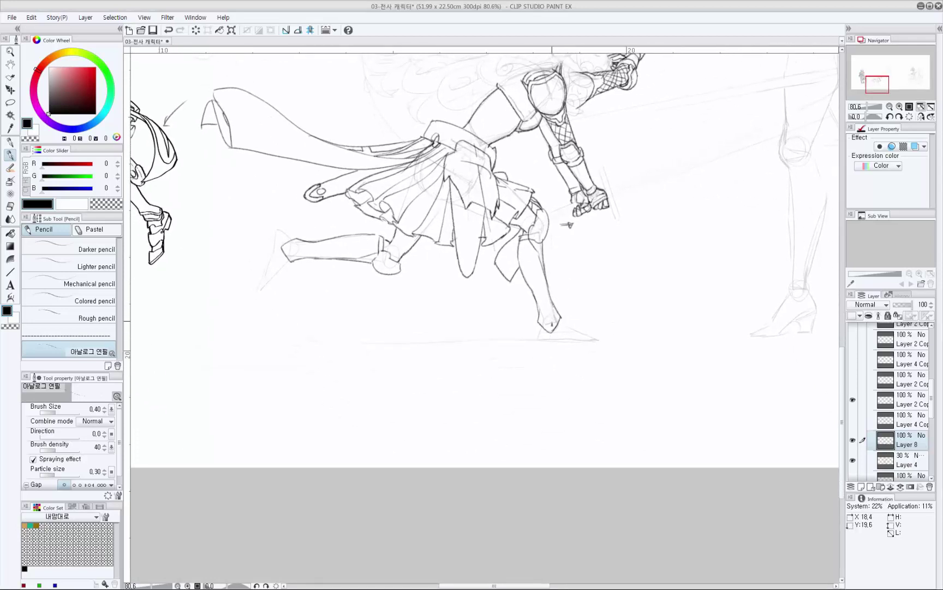
{"action": "mouse_move", "coordinate": [546, 325]}
{"action": "left_mouse_down"}
{"action": "mouse_move", "coordinate": [544, 334]}
{"action": "mouse_move", "coordinate": [559, 308]}
{"action": "mouse_move", "coordinate": [547, 280]}
{"action": "mouse_move", "coordinate": [549, 300]}
{"action": "left_mouse_up"}
{"action": "key", "text": "ctrl+z"}
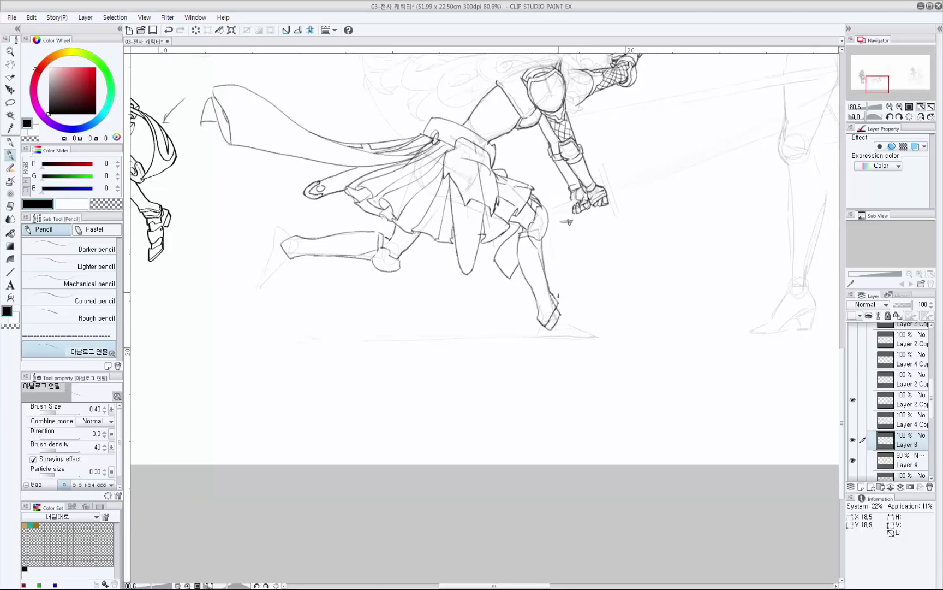
{"action": "key", "text": "e"}
{"action": "key", "text": "p"}
{"action": "mouse_move", "coordinate": [555, 299]}
{"action": "left_mouse_down"}
{"action": "mouse_move", "coordinate": [545, 325]}
{"action": "mouse_move", "coordinate": [538, 316]}
{"action": "mouse_move", "coordinate": [552, 326]}
{"action": "left_mouse_up"}
Draw the matching layered ankle trim on the rear leg's shin armour, correcting it with the eraser.
{"action": "left_click_drag", "start_coordinate": [525, 264], "coordinate": [546, 265]}
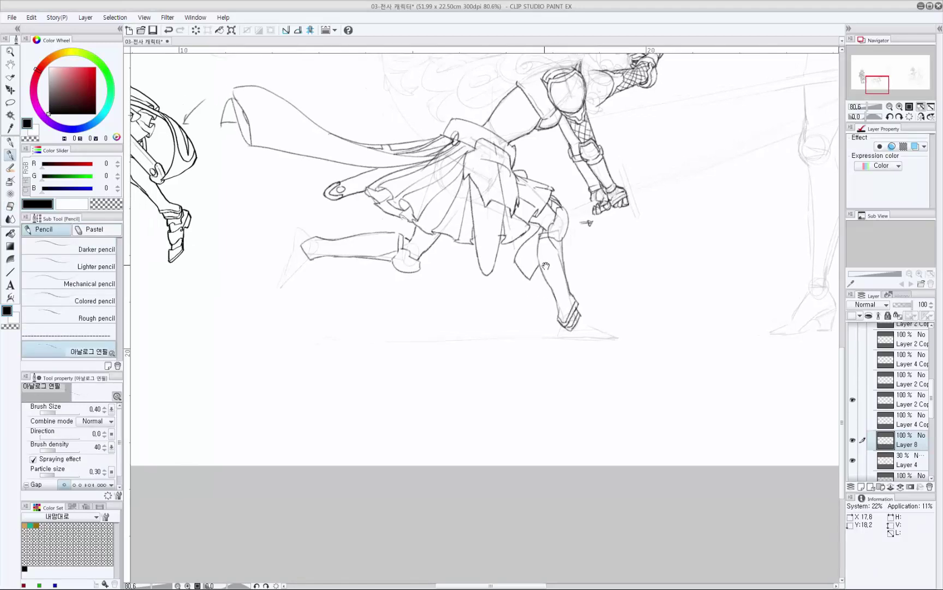
{"action": "left_click_drag", "start_coordinate": [375, 253], "coordinate": [454, 272]}
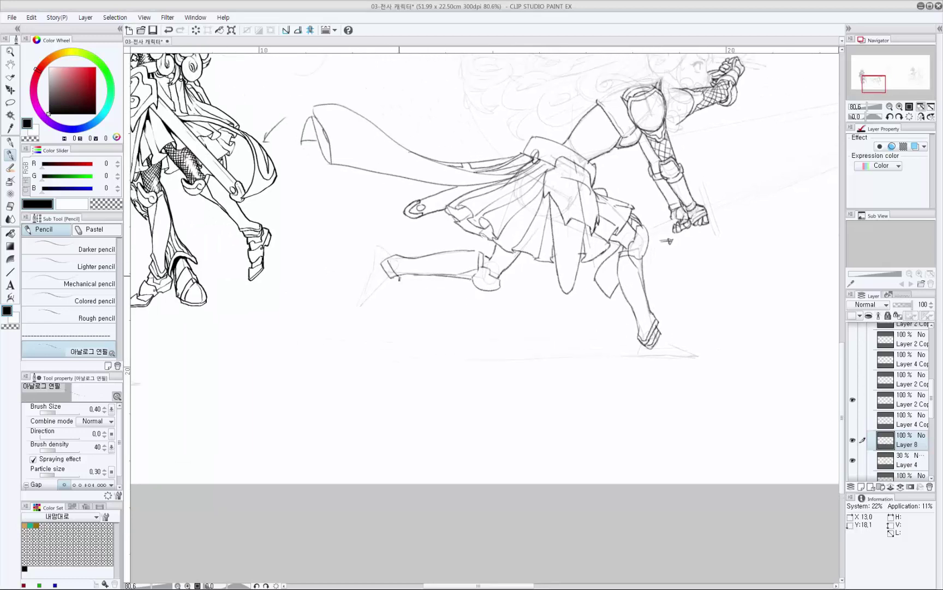
{"action": "key", "text": "e"}
{"action": "key", "text": "p"}
{"action": "mouse_move", "coordinate": [399, 264]}
{"action": "left_mouse_down"}
{"action": "mouse_move", "coordinate": [392, 259]}
{"action": "mouse_move", "coordinate": [402, 278]}
{"action": "mouse_move", "coordinate": [393, 279]}
{"action": "left_mouse_up"}
{"action": "left_click_drag", "start_coordinate": [484, 339], "coordinate": [457, 337]}
{"action": "left_click_drag", "start_coordinate": [557, 281], "coordinate": [493, 356]}
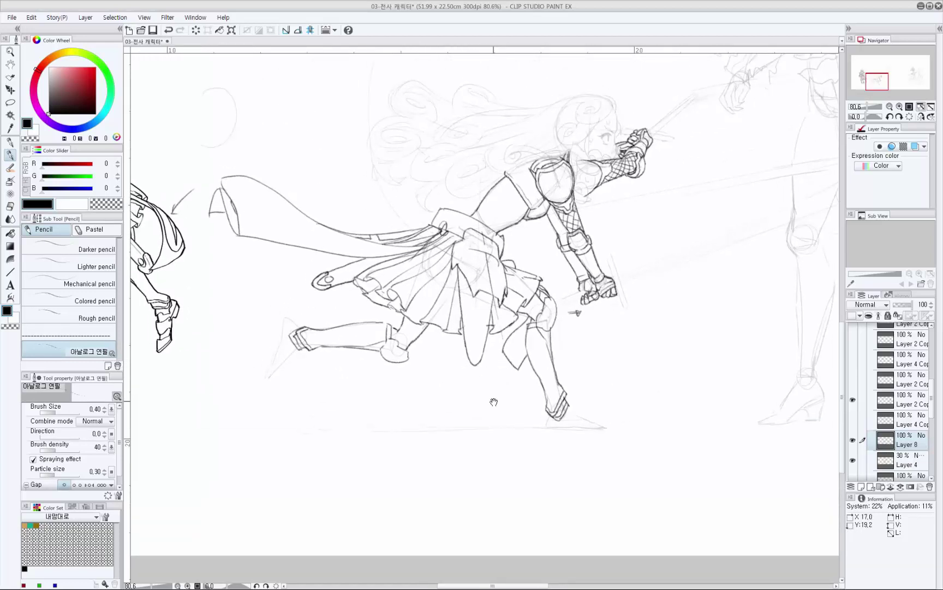
{"action": "left_click_drag", "start_coordinate": [555, 400], "coordinate": [542, 353]}
{"action": "left_click_drag", "start_coordinate": [353, 282], "coordinate": [368, 302]}
{"action": "key", "text": "ctrl+z"}
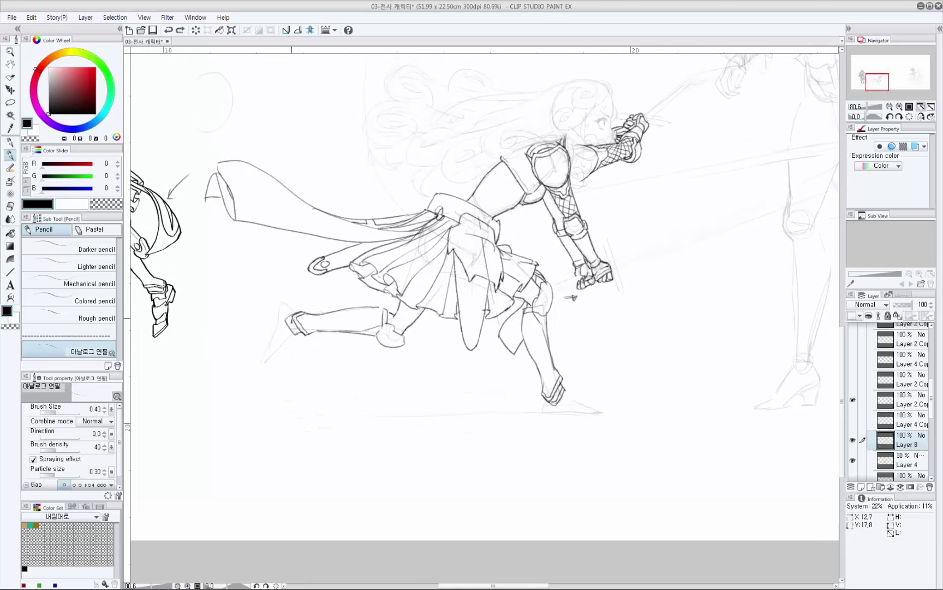
{"action": "left_click_drag", "start_coordinate": [292, 318], "coordinate": [297, 335]}
{"action": "key", "text": "ctrl+z"}
Draw the heel and the start of the sole of the forward foot beneath the ankle trim.
{"action": "mouse_move", "coordinate": [526, 417]}
{"action": "left_mouse_down"}
{"action": "mouse_move", "coordinate": [527, 374]}
{"action": "mouse_move", "coordinate": [569, 280]}
{"action": "left_mouse_up"}
{"action": "left_click_drag", "start_coordinate": [570, 236], "coordinate": [571, 243]}
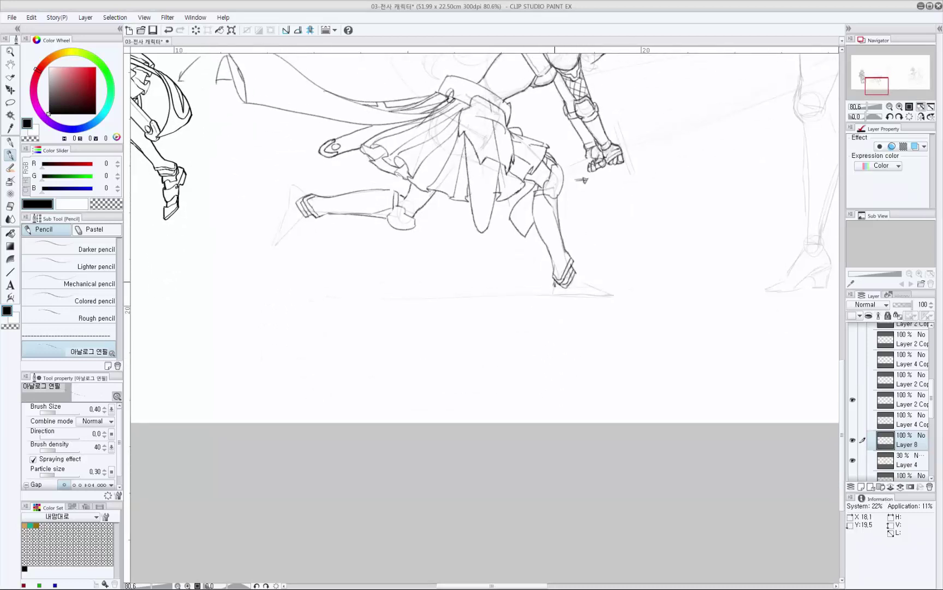
{"action": "mouse_move", "coordinate": [555, 282]}
{"action": "left_mouse_down"}
{"action": "mouse_move", "coordinate": [556, 297]}
{"action": "mouse_move", "coordinate": [582, 295]}
{"action": "left_mouse_up"}
{"action": "key", "text": "ctrl+z"}
{"action": "key", "text": "ctrl+z"}
{"action": "key", "text": "ctrl+z"}
{"action": "key", "text": "ctrl+z"}
{"action": "mouse_move", "coordinate": [578, 294]}
{"action": "left_mouse_down"}
{"action": "mouse_move", "coordinate": [587, 296]}
{"action": "mouse_move", "coordinate": [586, 271]}
{"action": "left_mouse_up"}
{"action": "key", "text": "ctrl+z"}
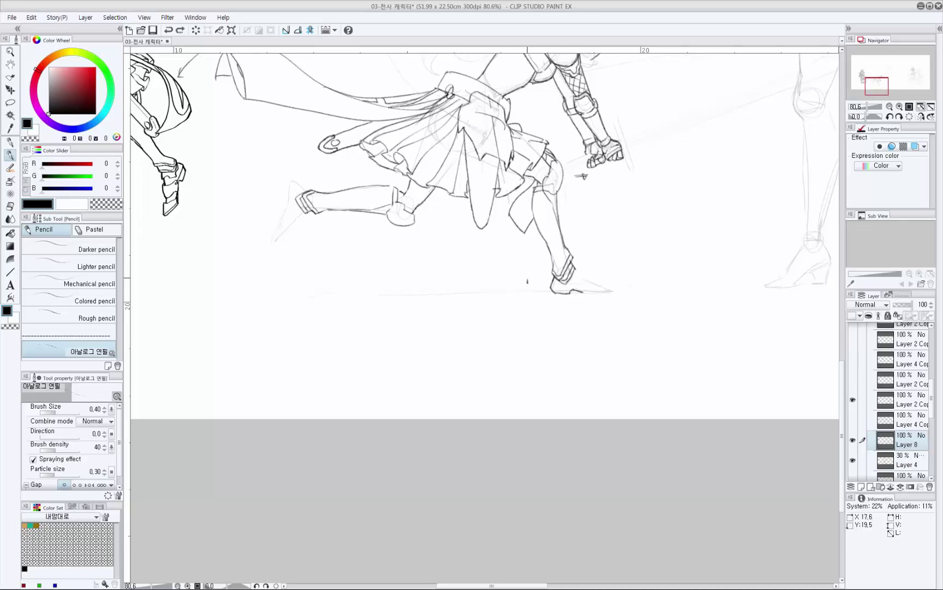
Draw the pointed instep plate and its small rivet on the forward foot's armoured shoe.
{"action": "left_click_drag", "start_coordinate": [448, 277], "coordinate": [455, 279]}
{"action": "left_click_drag", "start_coordinate": [164, 242], "coordinate": [352, 269]}
{"action": "left_click_drag", "start_coordinate": [367, 200], "coordinate": [381, 240]}
{"action": "left_click_drag", "start_coordinate": [682, 343], "coordinate": [437, 323]}
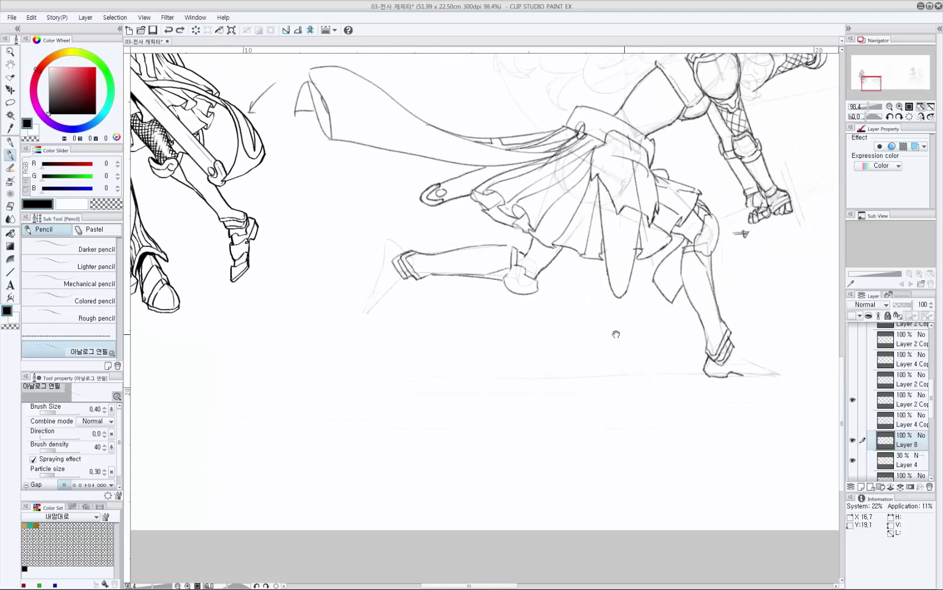
{"action": "mouse_move", "coordinate": [617, 332]}
{"action": "left_mouse_down"}
{"action": "mouse_move", "coordinate": [664, 372]}
{"action": "mouse_move", "coordinate": [644, 360]}
{"action": "left_mouse_up"}
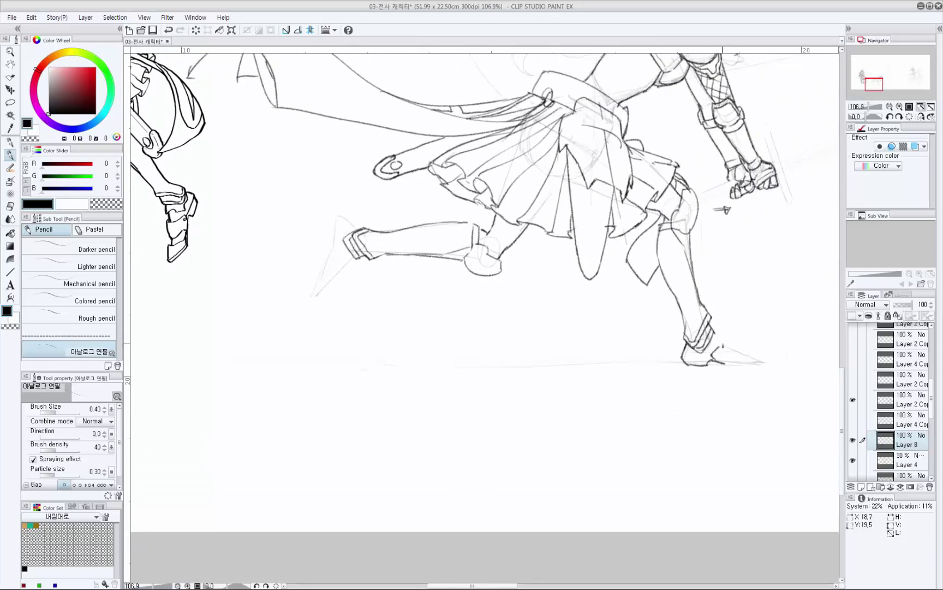
{"action": "mouse_move", "coordinate": [710, 354]}
{"action": "left_mouse_down"}
{"action": "mouse_move", "coordinate": [726, 338]}
{"action": "mouse_move", "coordinate": [736, 354]}
{"action": "mouse_move", "coordinate": [725, 362]}
{"action": "left_mouse_up"}
{"action": "key", "text": "ctrl+z"}
{"action": "key", "text": "ctrl+z"}
{"action": "left_click_drag", "start_coordinate": [702, 358], "coordinate": [706, 361]}
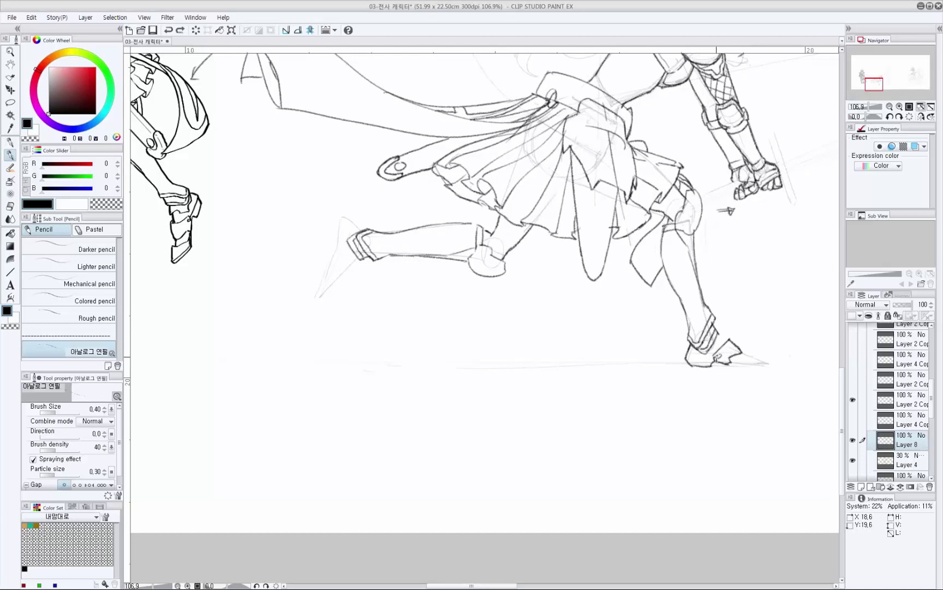
{"action": "left_click_drag", "start_coordinate": [715, 358], "coordinate": [727, 343]}
{"action": "key", "text": "ctrl+z"}
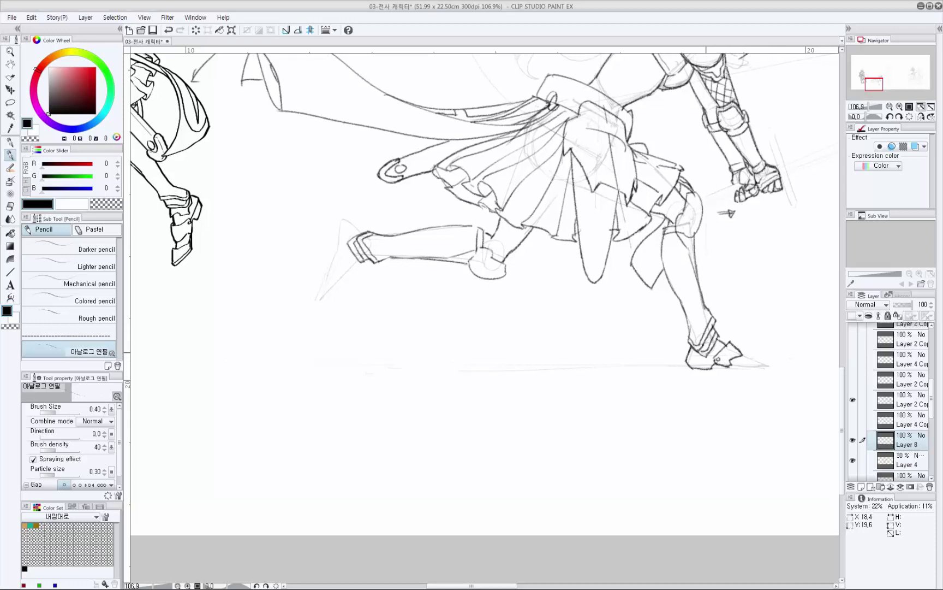
Draw the pointed toe and sole line to complete the forward foot's armoured shoe.
{"action": "left_click_drag", "start_coordinate": [648, 358], "coordinate": [653, 359]}
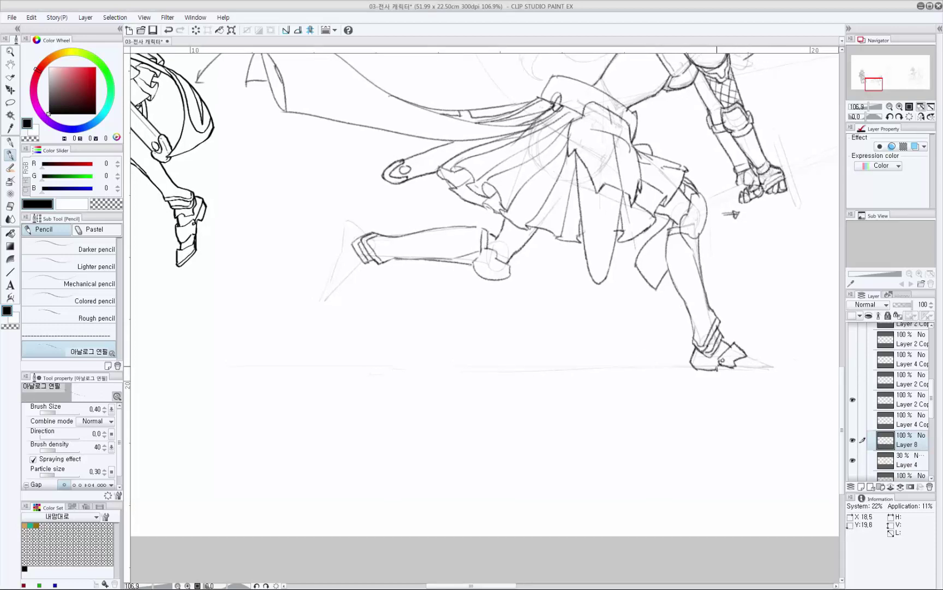
{"action": "mouse_move", "coordinate": [734, 372]}
{"action": "left_mouse_down"}
{"action": "mouse_move", "coordinate": [770, 370]}
{"action": "mouse_move", "coordinate": [689, 366]}
{"action": "mouse_move", "coordinate": [718, 366]}
{"action": "mouse_move", "coordinate": [717, 337]}
{"action": "mouse_move", "coordinate": [726, 350]}
{"action": "left_mouse_up"}
{"action": "key", "text": "ctrl+z"}
{"action": "key", "text": "ctrl+z"}
{"action": "key", "text": "ctrl+z"}
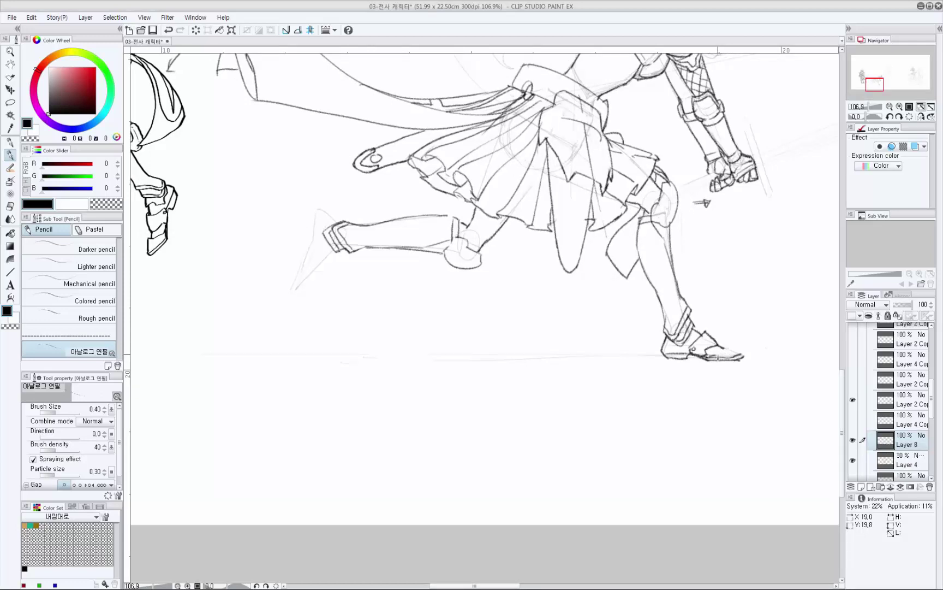
{"action": "left_click_drag", "start_coordinate": [718, 355], "coordinate": [737, 352]}
{"action": "key", "text": "ctrl+z"}
Draw the rear foot's heel, instep and pointed toe extending down from the ankle trim.
{"action": "scroll", "coordinate": [716, 368], "scroll_direction": "down", "scroll_amount": 2}
{"action": "left_click_drag", "start_coordinate": [731, 322], "coordinate": [687, 426]}
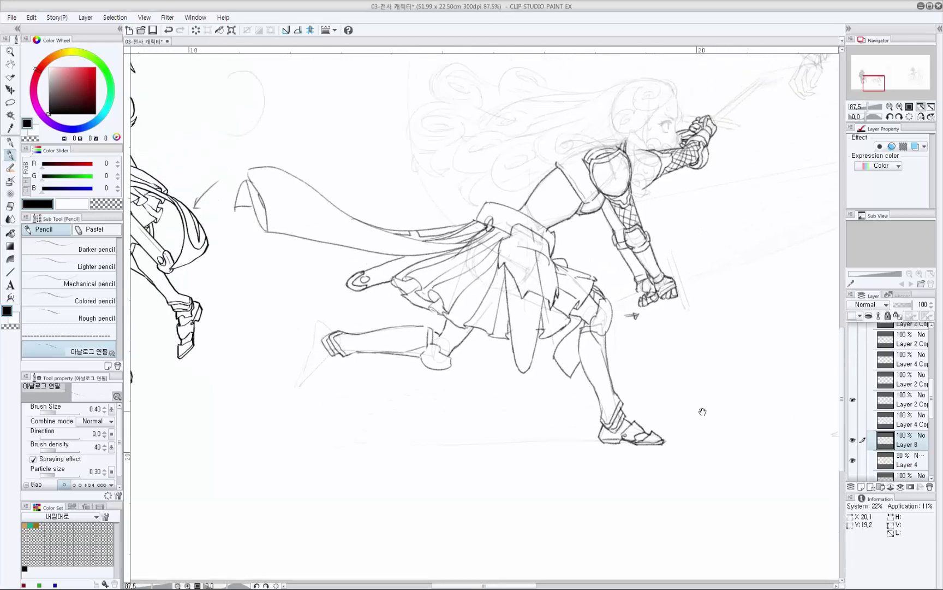
{"action": "left_click_drag", "start_coordinate": [433, 354], "coordinate": [483, 337]}
{"action": "scroll", "coordinate": [407, 332], "scroll_direction": "up", "scroll_amount": 1}
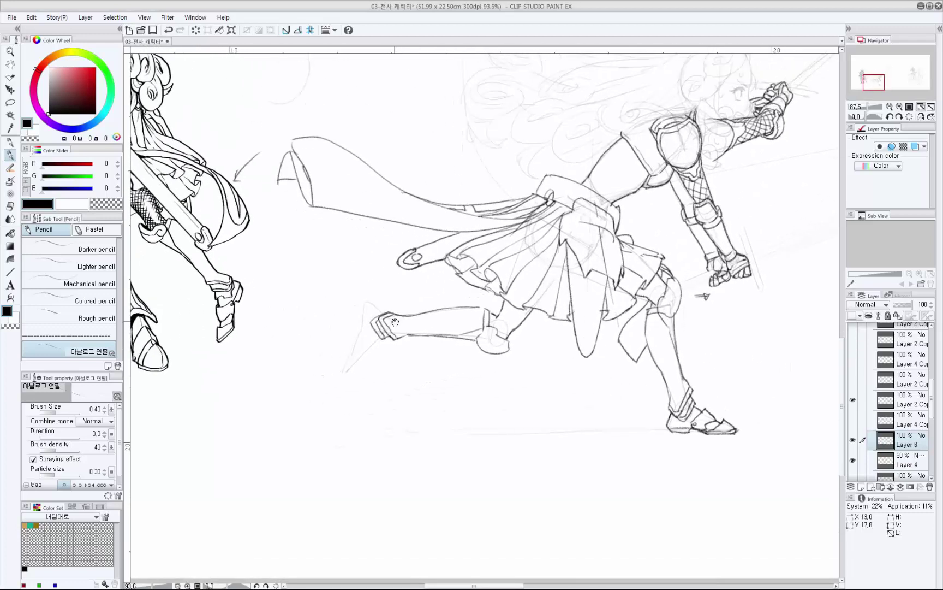
{"action": "left_click_drag", "start_coordinate": [378, 317], "coordinate": [403, 322]}
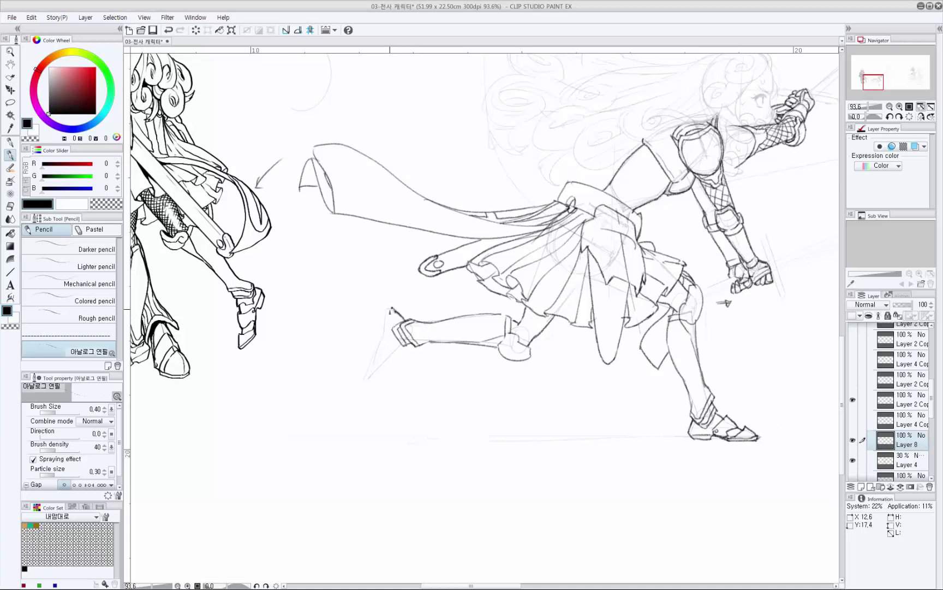
{"action": "key", "text": "ctrl+z"}
{"action": "left_click_drag", "start_coordinate": [386, 313], "coordinate": [403, 319]}
{"action": "key", "text": "ctrl+z"}
{"action": "mouse_move", "coordinate": [395, 309]}
{"action": "left_mouse_down"}
{"action": "mouse_move", "coordinate": [384, 312]}
{"action": "mouse_move", "coordinate": [369, 381]}
{"action": "left_mouse_up"}
{"action": "key", "text": "ctrl+z"}
{"action": "key", "text": "ctrl+z"}
{"action": "key", "text": "ctrl+z"}
{"action": "key", "text": "ctrl+z"}
{"action": "mouse_move", "coordinate": [397, 353]}
{"action": "left_mouse_down"}
{"action": "mouse_move", "coordinate": [382, 365]}
{"action": "mouse_move", "coordinate": [384, 354]}
{"action": "left_mouse_up"}
{"action": "key", "text": "ctrl+z"}
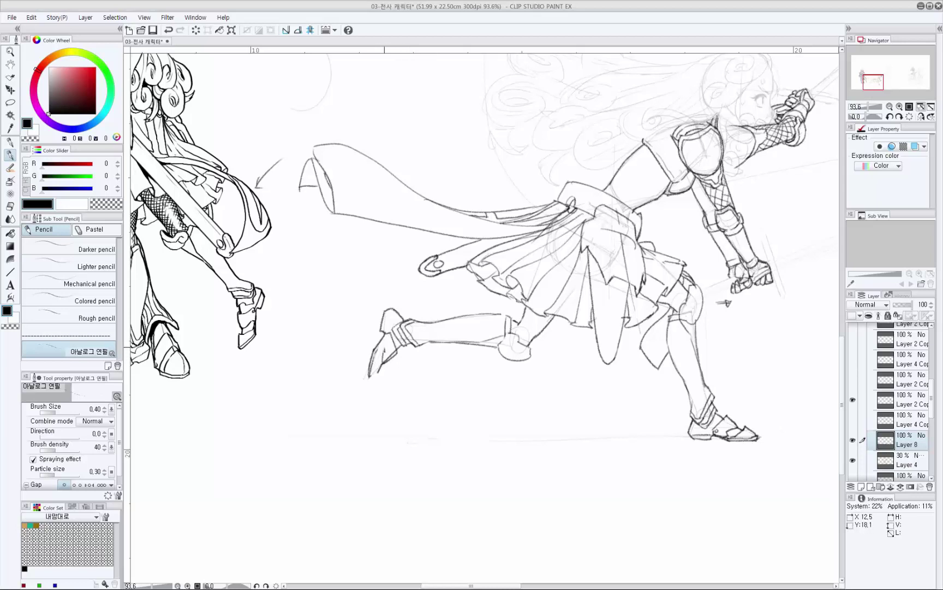
Touch up the rear foot's armoured shoe with the eraser and pencil around the heel and instep plate.
{"action": "key", "text": "e"}
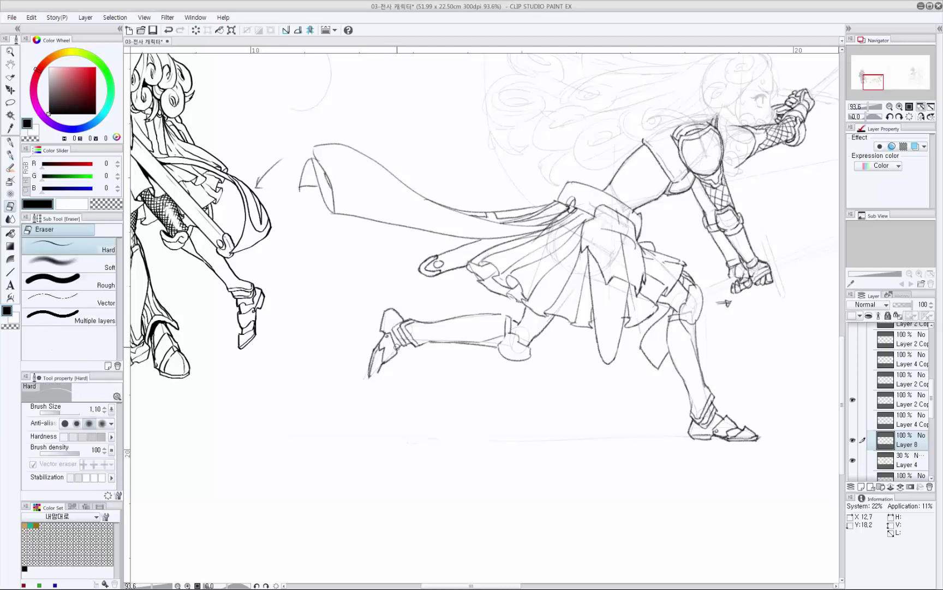
{"action": "key", "text": "p"}
{"action": "left_click_drag", "start_coordinate": [389, 310], "coordinate": [386, 333]}
{"action": "key", "text": "ctrl+z"}
{"action": "left_click_drag", "start_coordinate": [374, 383], "coordinate": [377, 368]}
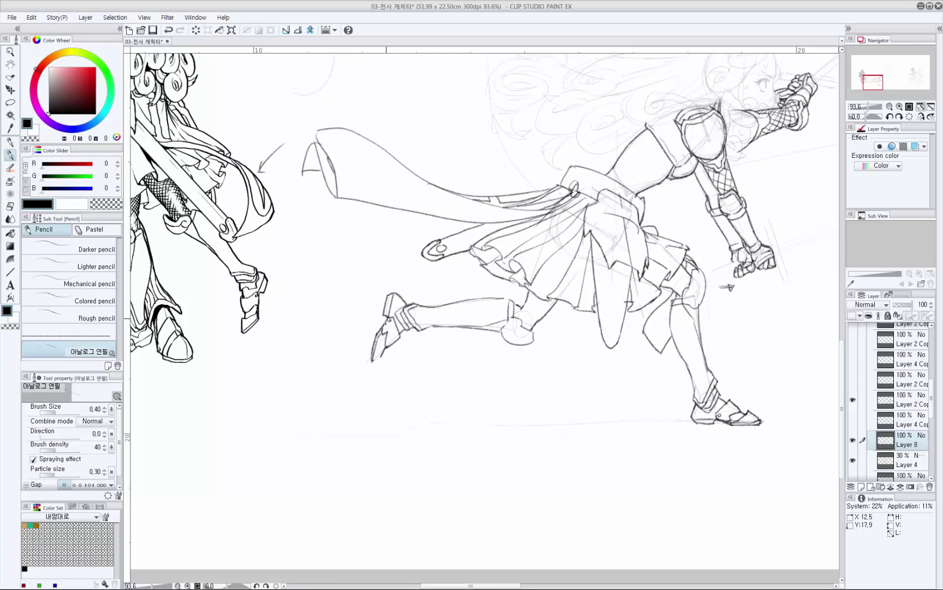
Complete the pointed toe and sole outline of the rear foot's armoured shoe.
{"action": "left_click_drag", "start_coordinate": [387, 318], "coordinate": [381, 332]}
{"action": "left_click_drag", "start_coordinate": [397, 328], "coordinate": [371, 373]}
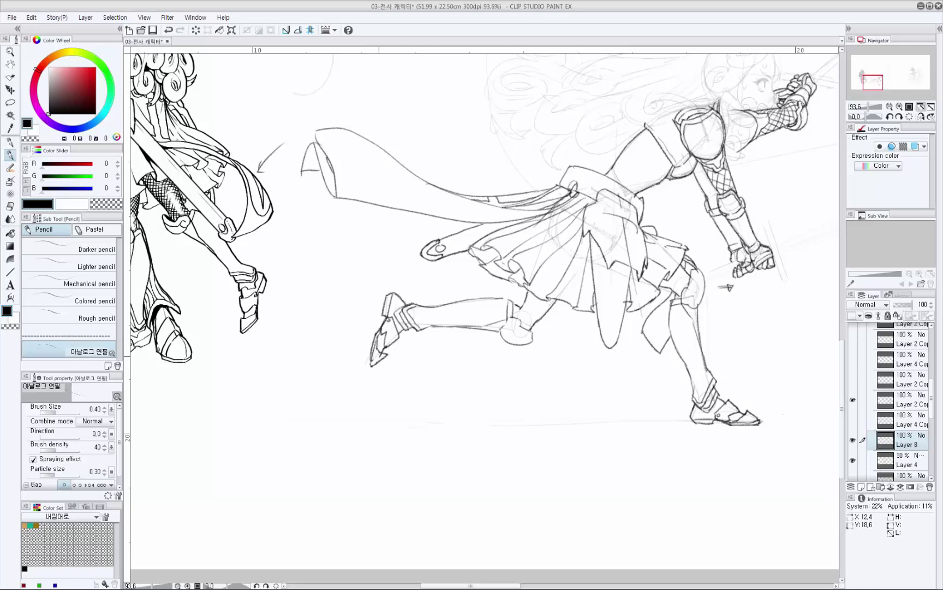
{"action": "key", "text": "e"}
{"action": "key", "text": "p"}
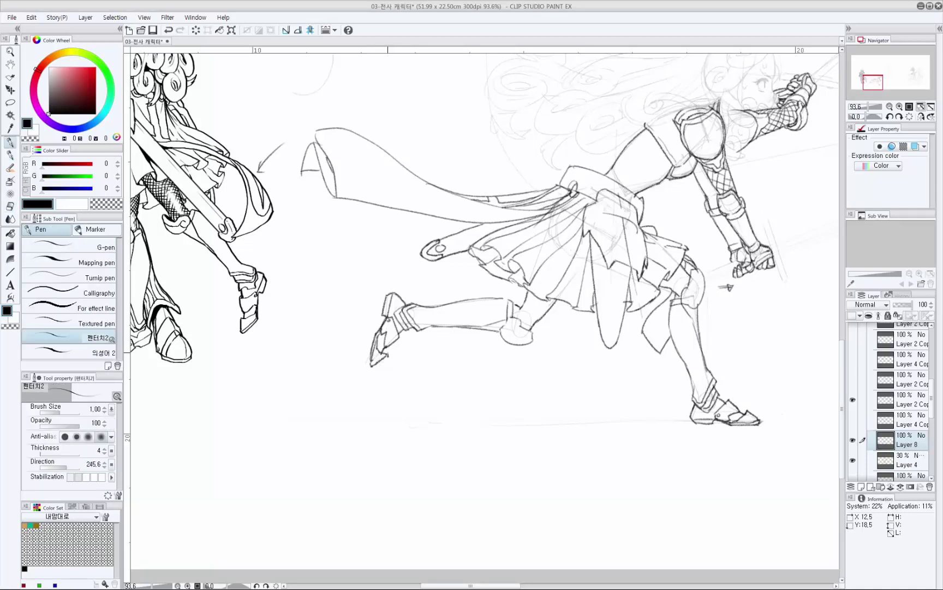
{"action": "key", "text": "p"}
{"action": "left_click_drag", "start_coordinate": [399, 360], "coordinate": [388, 375]}
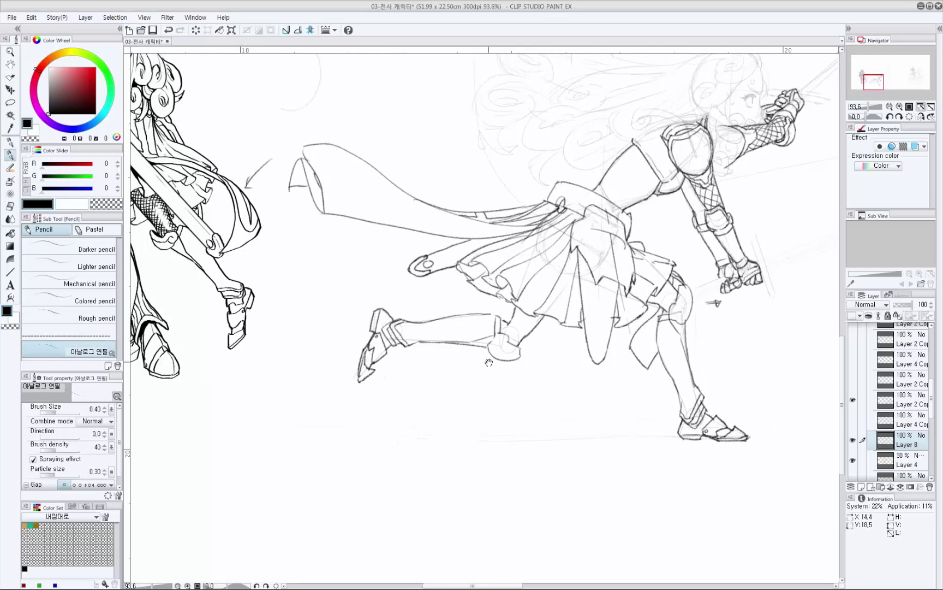
Clean up and redraw the heel edge of the rear foot's shoe with the eraser and pencil.
{"action": "left_click_drag", "start_coordinate": [489, 363], "coordinate": [464, 368]}
{"action": "key", "text": "e"}
{"action": "key", "text": "p"}
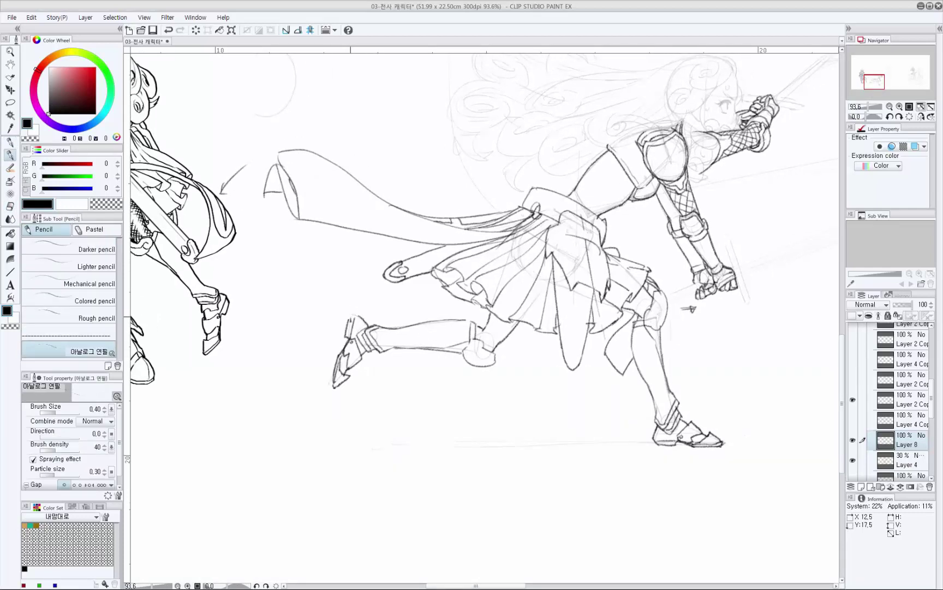
{"action": "key", "text": "e"}
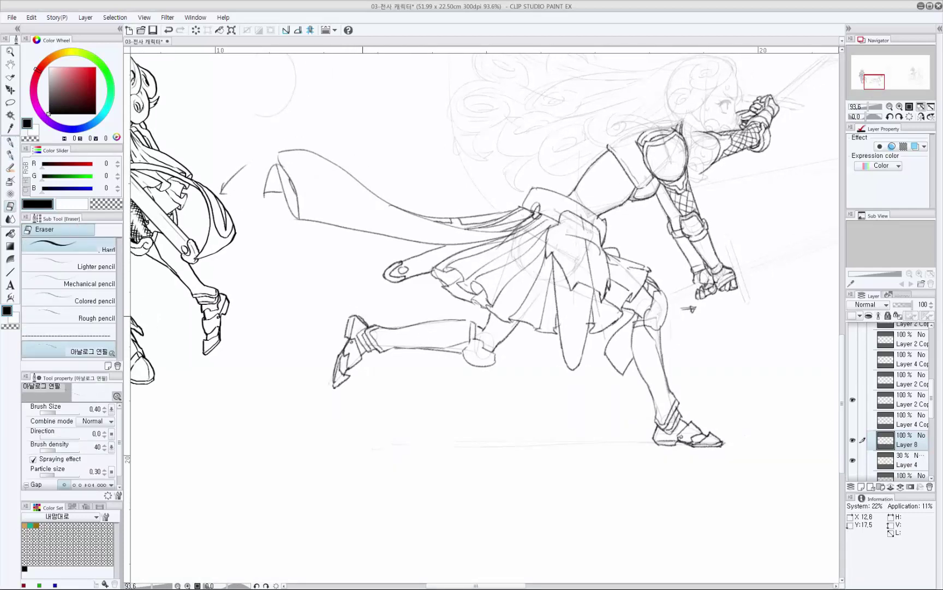
{"action": "key", "text": "p"}
{"action": "left_click_drag", "start_coordinate": [356, 315], "coordinate": [368, 328]}
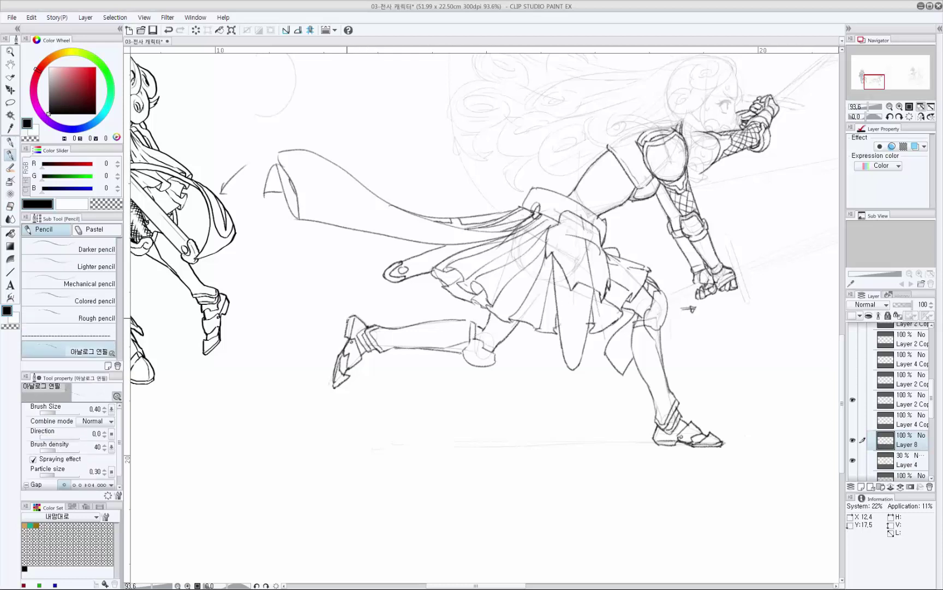
Draw the curved outline of an armour plate hanging from the belt over the hip.
{"action": "left_click_drag", "start_coordinate": [594, 370], "coordinate": [561, 395]}
{"action": "scroll", "coordinate": [562, 395], "scroll_direction": "down", "scroll_amount": 2}
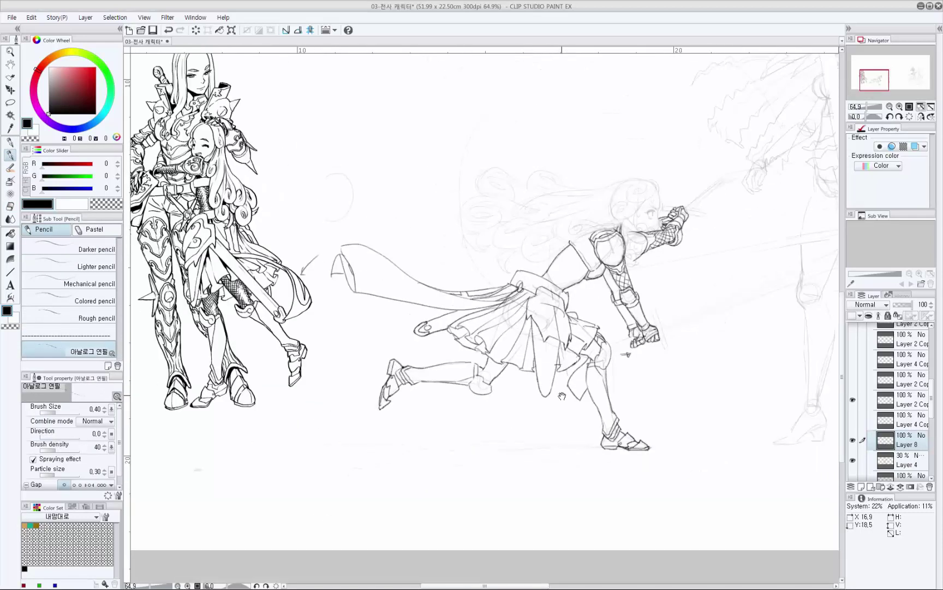
{"action": "left_click_drag", "start_coordinate": [625, 333], "coordinate": [518, 368]}
{"action": "scroll", "coordinate": [517, 376], "scroll_direction": "up", "scroll_amount": 1}
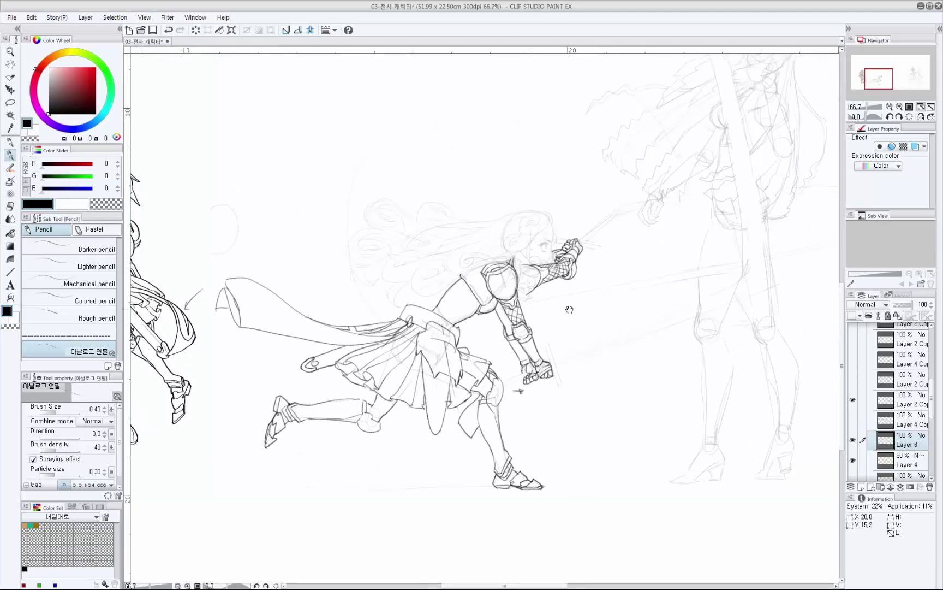
{"action": "left_click_drag", "start_coordinate": [455, 331], "coordinate": [504, 318]}
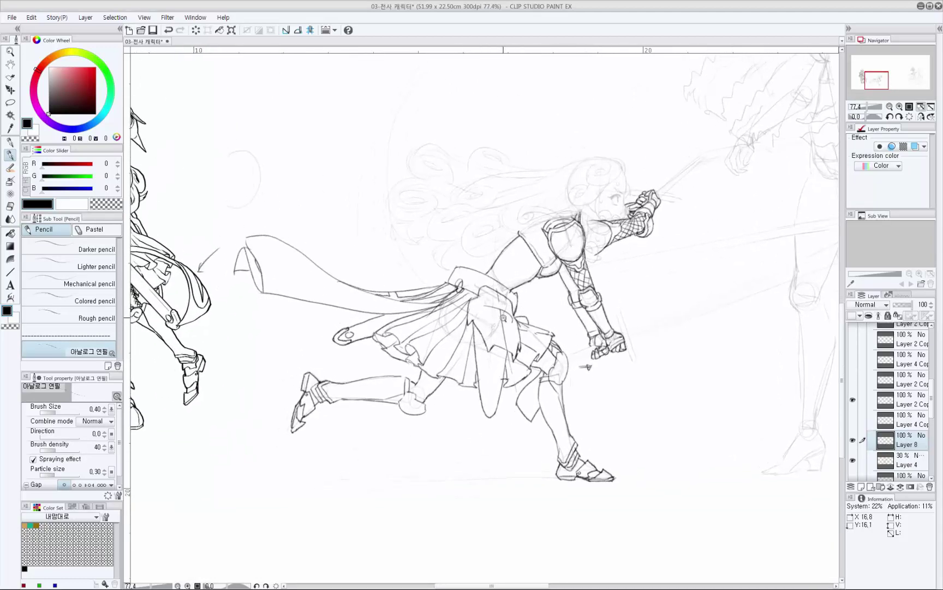
{"action": "left_click", "coordinate": [504, 318]}
{"action": "key", "text": "e"}
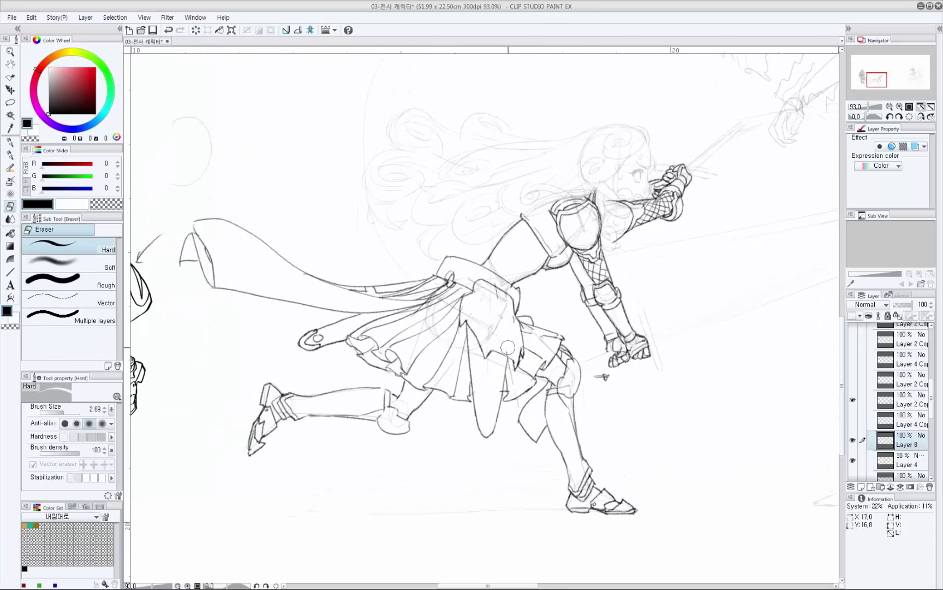
{"action": "key", "text": "p"}
{"action": "left_click_drag", "start_coordinate": [509, 385], "coordinate": [517, 362]}
{"action": "left_click_drag", "start_coordinate": [510, 295], "coordinate": [512, 289]}
{"action": "key", "text": "ctrl+z"}
{"action": "mouse_move", "coordinate": [490, 267]}
{"action": "left_mouse_down"}
{"action": "mouse_move", "coordinate": [525, 319]}
{"action": "mouse_move", "coordinate": [505, 269]}
{"action": "mouse_move", "coordinate": [494, 266]}
{"action": "left_mouse_up"}
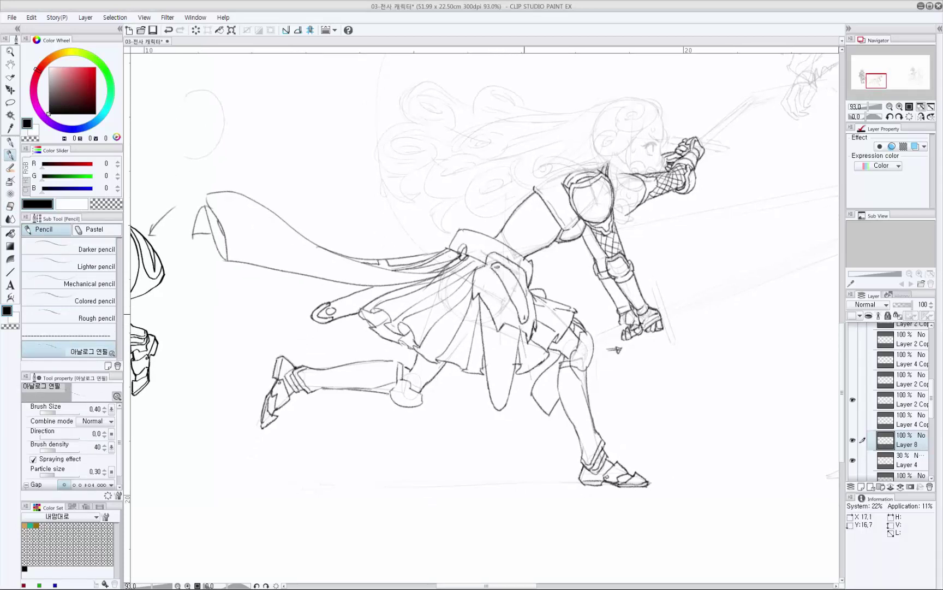
Draw the hip plate's inner contour and the small oval ornament in its centre.
{"action": "left_click_drag", "start_coordinate": [525, 312], "coordinate": [524, 317]}
{"action": "mouse_move", "coordinate": [496, 277]}
{"action": "left_mouse_down"}
{"action": "mouse_move", "coordinate": [490, 300]}
{"action": "mouse_move", "coordinate": [509, 309]}
{"action": "left_mouse_up"}
{"action": "left_click_drag", "start_coordinate": [495, 289], "coordinate": [494, 298]}
{"action": "key", "text": "ctrl+z"}
{"action": "key", "text": "c"}
{"action": "key", "text": "c"}
{"action": "left_click_drag", "start_coordinate": [494, 279], "coordinate": [501, 255]}
{"action": "key", "text": "c"}
{"action": "key", "text": "c"}
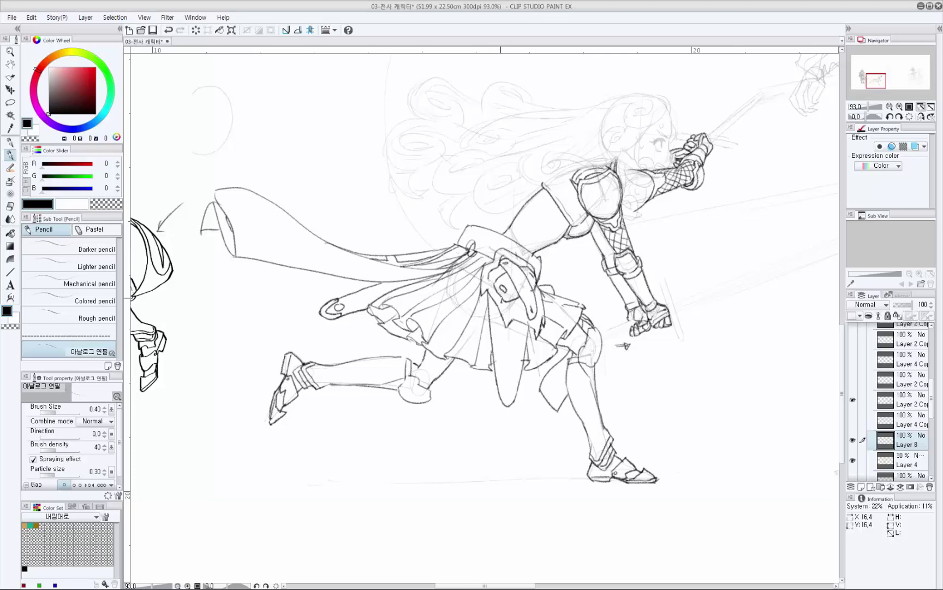
Draw the hip plate's double rim, rivet details and pointed lower end.
{"action": "left_click_drag", "start_coordinate": [490, 279], "coordinate": [502, 300]}
{"action": "left_click_drag", "start_coordinate": [537, 325], "coordinate": [543, 313]}
{"action": "left_click_drag", "start_coordinate": [506, 256], "coordinate": [524, 273]}
{"action": "key", "text": "c"}
{"action": "key", "text": "c"}
{"action": "left_click_drag", "start_coordinate": [538, 288], "coordinate": [553, 311]}
{"action": "key", "text": "ctrl+z"}
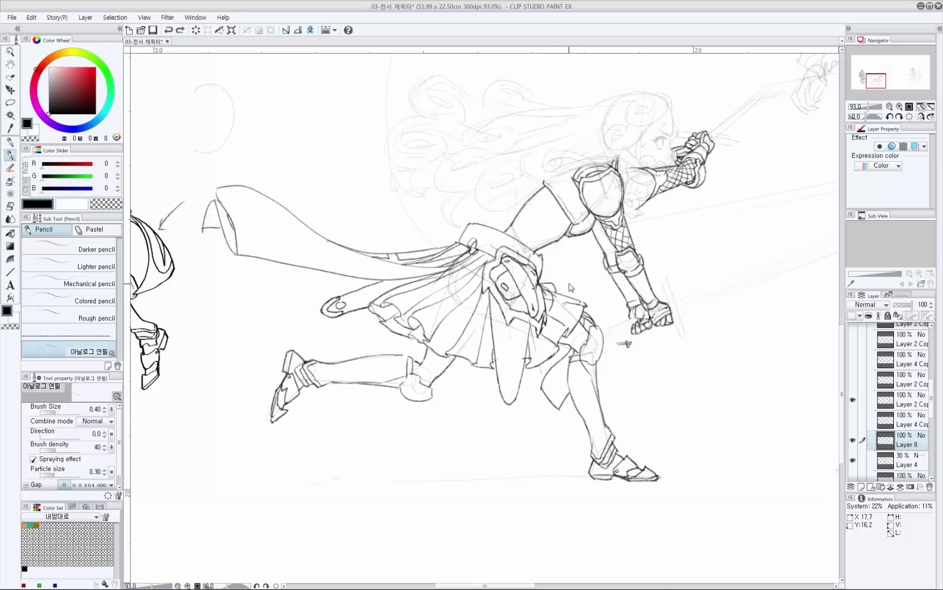
{"action": "left_click_drag", "start_coordinate": [490, 276], "coordinate": [487, 288]}
Refine the hip plate's outer rim with the eraser and pencil.
{"action": "left_click_drag", "start_coordinate": [514, 401], "coordinate": [511, 323]}
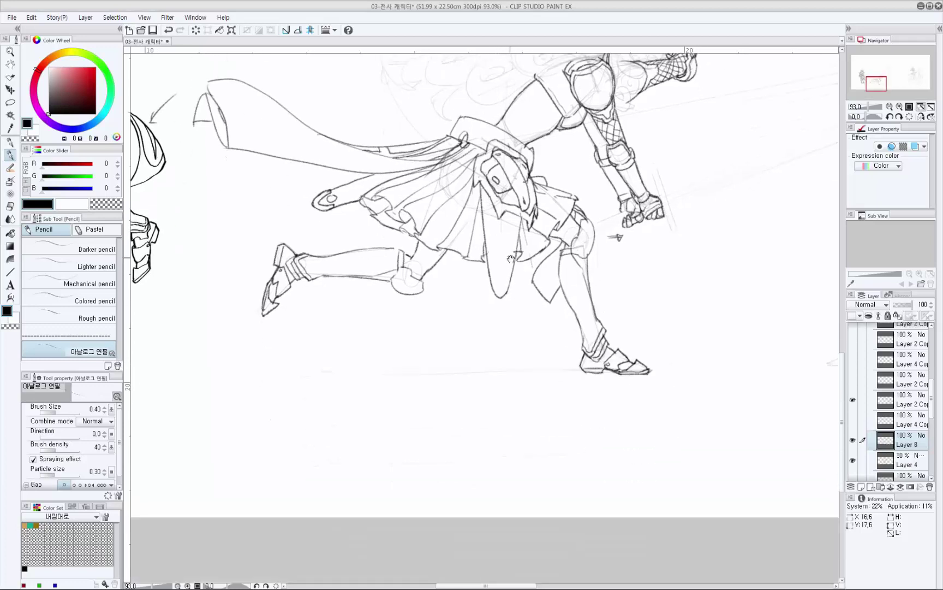
{"action": "left_click_drag", "start_coordinate": [511, 258], "coordinate": [512, 237]}
{"action": "key", "text": "ctrl+z"}
{"action": "left_click_drag", "start_coordinate": [520, 161], "coordinate": [523, 170]}
{"action": "key", "text": "e"}
{"action": "key", "text": "p"}
{"action": "key", "text": "p"}
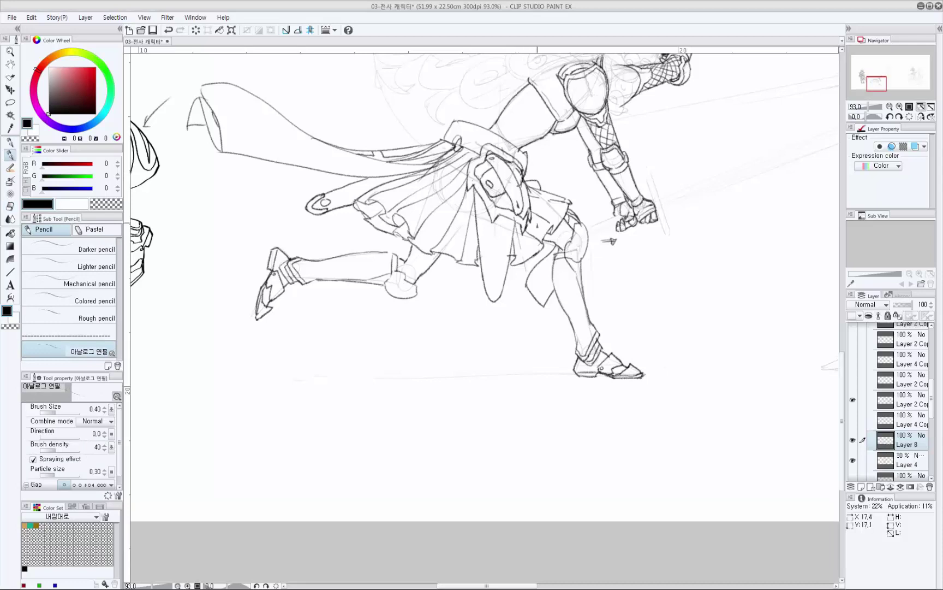
Draw the border lines inside the long pointed panel hanging below the hip plate.
{"action": "scroll", "coordinate": [611, 239], "scroll_direction": "down", "scroll_amount": 1}
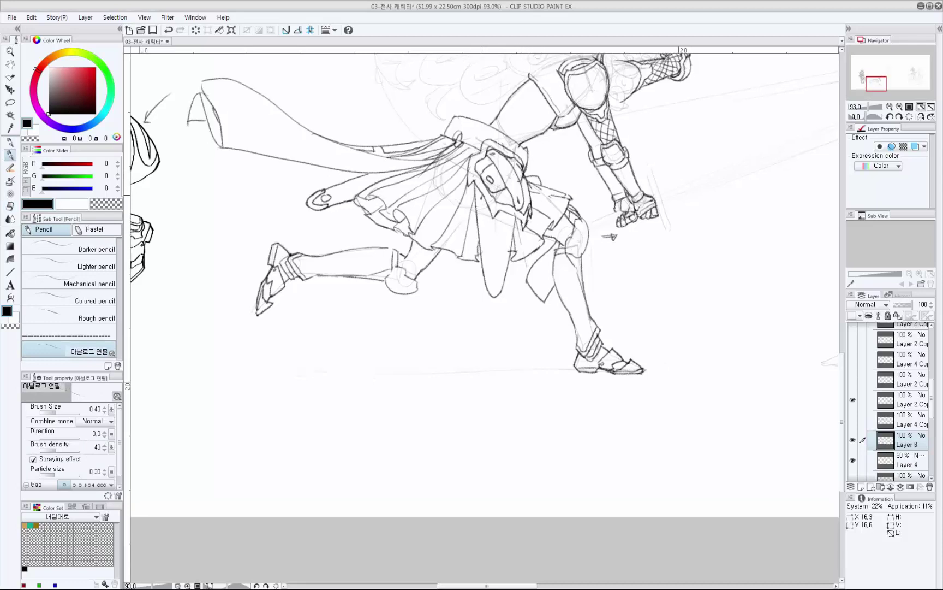
{"action": "mouse_move", "coordinate": [480, 192]}
{"action": "left_mouse_down"}
{"action": "mouse_move", "coordinate": [492, 287]}
{"action": "mouse_move", "coordinate": [501, 284]}
{"action": "left_mouse_up"}
{"action": "key", "text": "ctrl+z"}
{"action": "left_click_drag", "start_coordinate": [515, 223], "coordinate": [499, 287]}
{"action": "left_click_drag", "start_coordinate": [479, 233], "coordinate": [508, 244]}
{"action": "key", "text": "ctrl+z"}
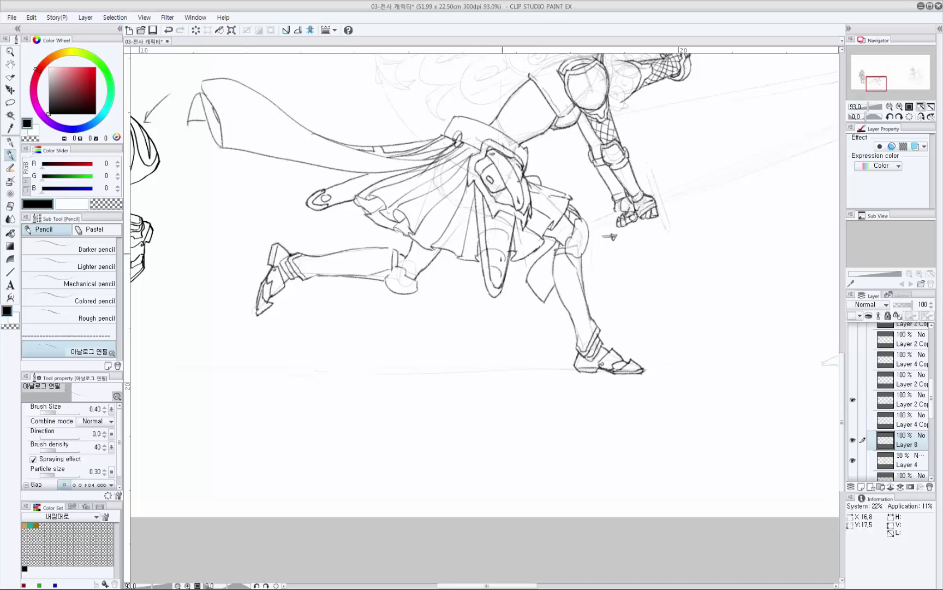
Try different curved detail lines across the upper part of the hanging pointed panel.
{"action": "key", "text": "ctrl+z"}
{"action": "key", "text": "ctrl+z"}
{"action": "mouse_move", "coordinate": [481, 227]}
{"action": "left_mouse_down"}
{"action": "mouse_move", "coordinate": [513, 236]}
{"action": "mouse_move", "coordinate": [510, 248]}
{"action": "left_mouse_up"}
{"action": "left_click_drag", "start_coordinate": [484, 255], "coordinate": [557, 248]}
{"action": "key", "text": "ctrl+z"}
{"action": "key", "text": "ctrl+z"}
{"action": "key", "text": "ctrl+z"}
Draw the skirt's underside fold above the rear thigh and shade it with diagonal hatching.
{"action": "left_click_drag", "start_coordinate": [557, 245], "coordinate": [513, 247]}
{"action": "left_click_drag", "start_coordinate": [558, 336], "coordinate": [587, 352]}
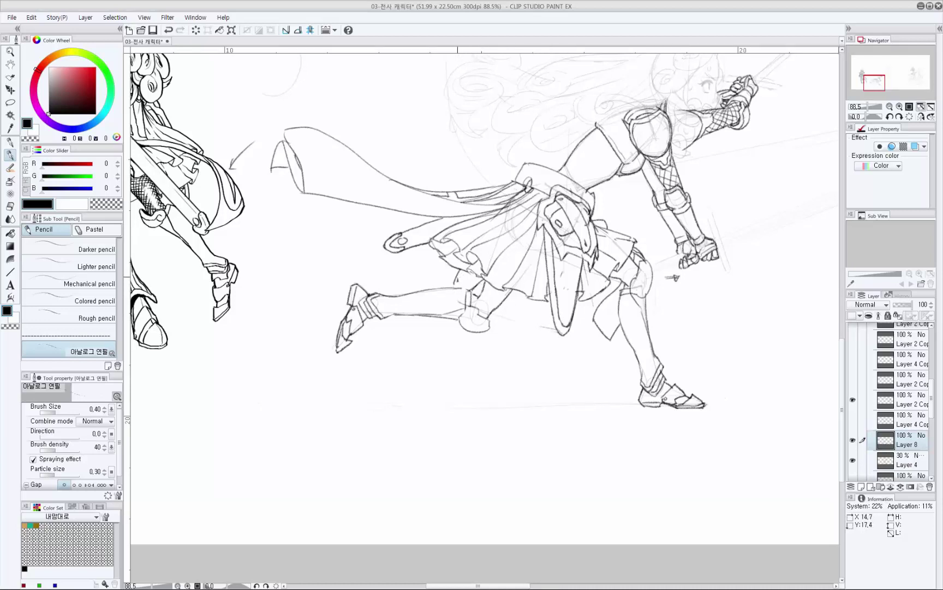
{"action": "left_click_drag", "start_coordinate": [453, 272], "coordinate": [476, 292]}
{"action": "left_click_drag", "start_coordinate": [673, 293], "coordinate": [606, 383]}
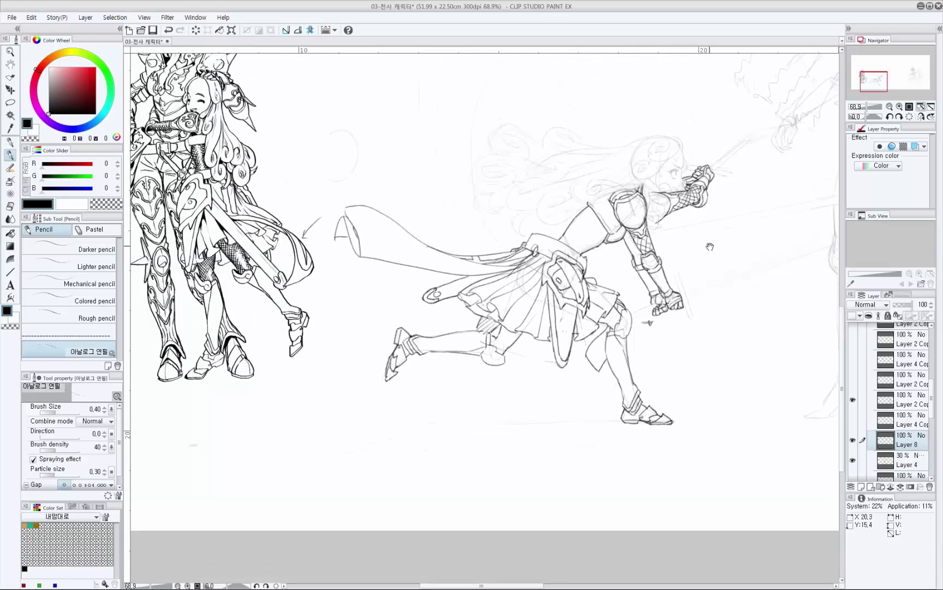
Erase the stray mark beside the lowered hand and draw the strapped knee guard on the forward leg.
{"action": "scroll", "coordinate": [707, 244], "scroll_direction": "up", "scroll_amount": 2}
{"action": "key", "text": "e"}
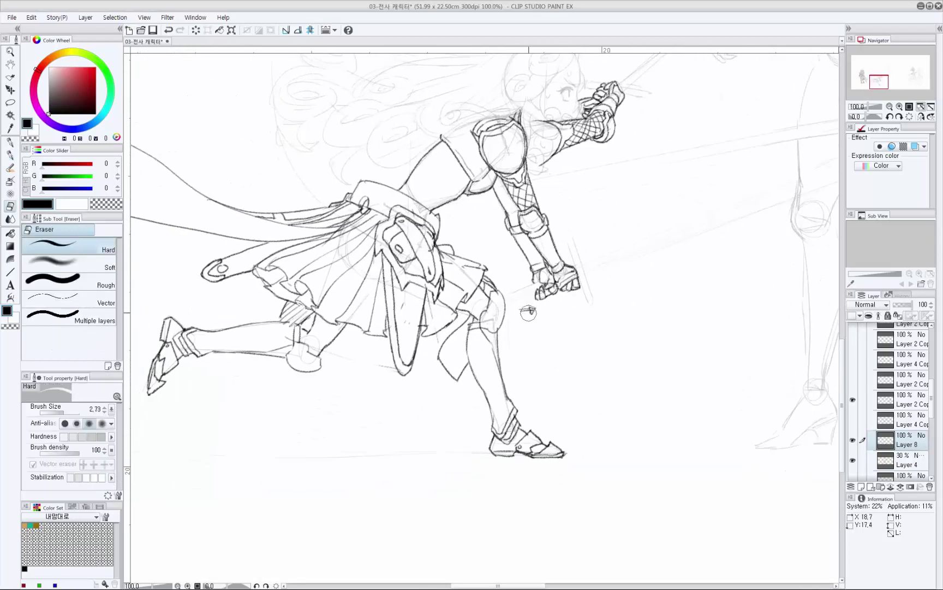
{"action": "left_click_drag", "start_coordinate": [529, 310], "coordinate": [540, 276]}
{"action": "key", "text": "p"}
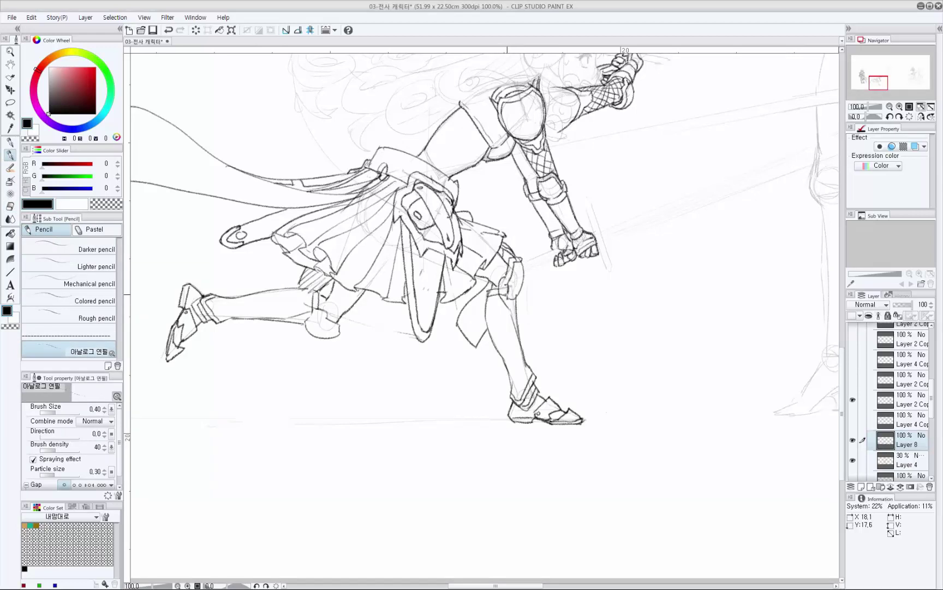
{"action": "left_click_drag", "start_coordinate": [503, 283], "coordinate": [502, 296]}
{"action": "left_click_drag", "start_coordinate": [552, 275], "coordinate": [527, 255]}
{"action": "key", "text": "e"}
{"action": "key", "text": "p"}
{"action": "key", "text": "p"}
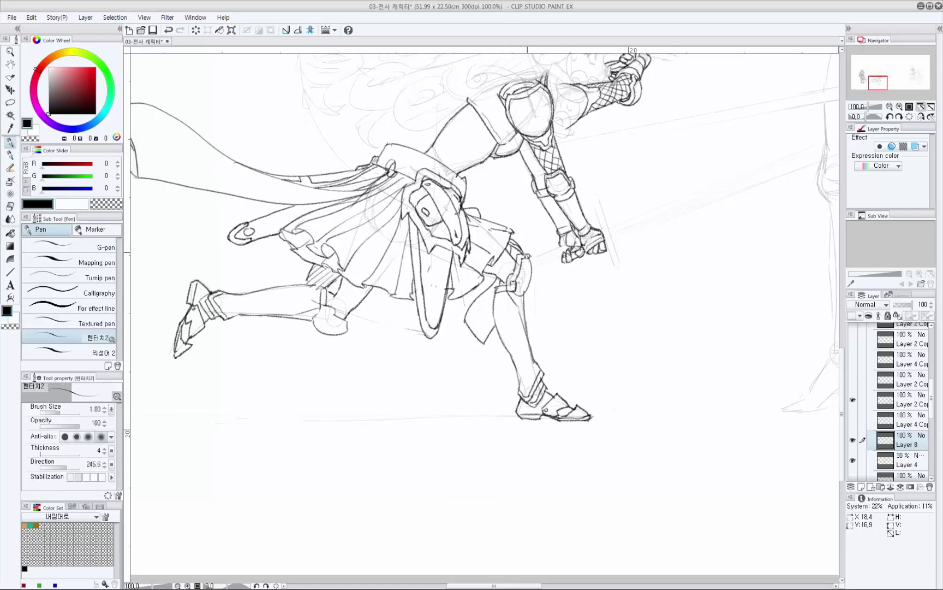
Draw the rounded knee guard on the rear leg's bent knee.
{"action": "left_click_drag", "start_coordinate": [331, 315], "coordinate": [444, 287]}
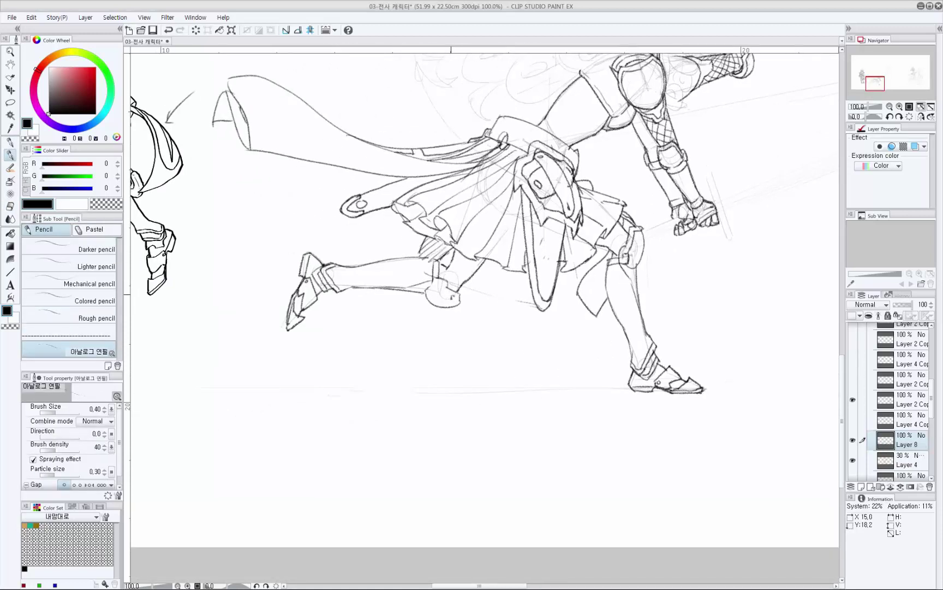
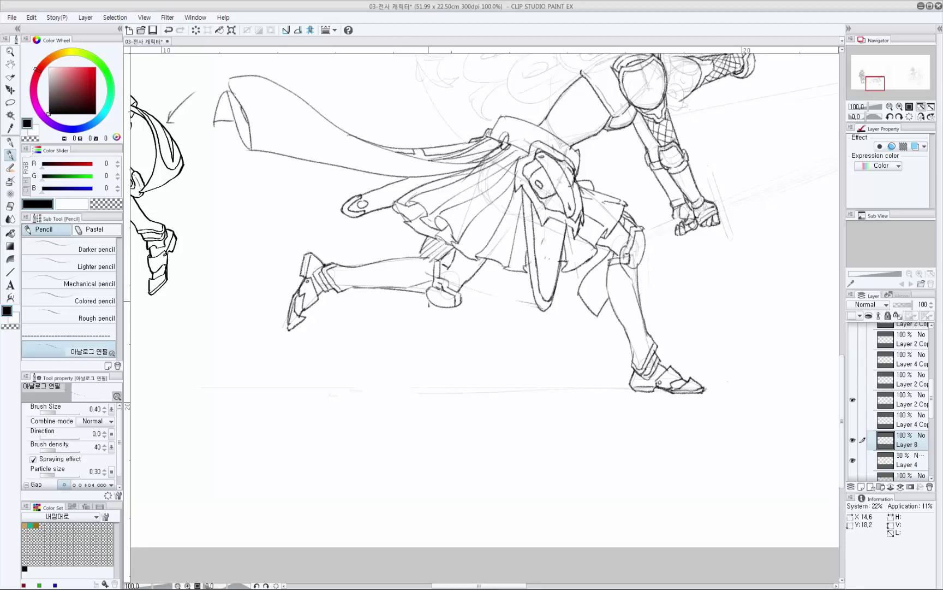
{"action": "left_click_drag", "start_coordinate": [400, 308], "coordinate": [407, 308]}
{"action": "left_click_drag", "start_coordinate": [560, 347], "coordinate": [539, 368]}
{"action": "scroll", "coordinate": [583, 388], "scroll_direction": "down", "scroll_amount": 4}
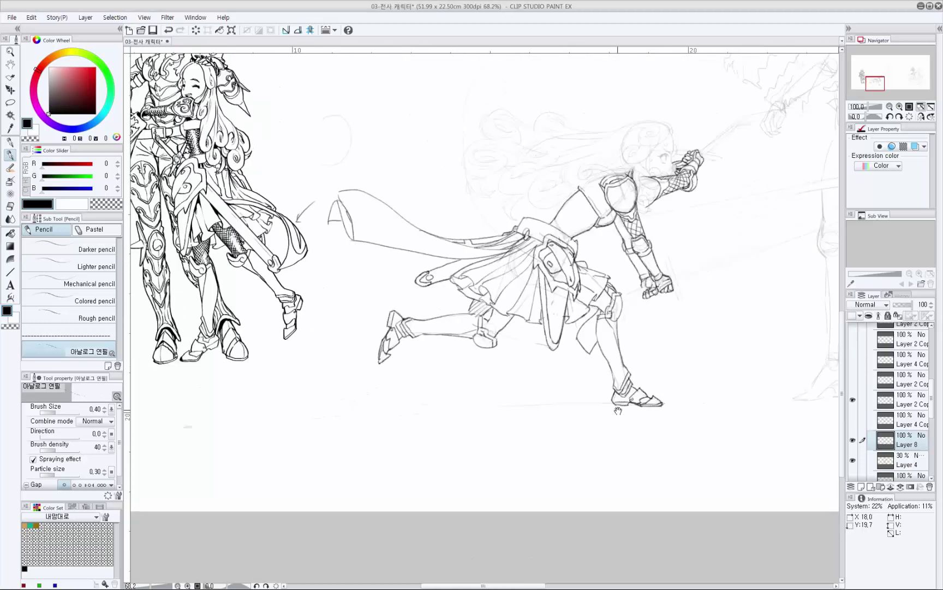
{"action": "left_click_drag", "start_coordinate": [640, 412], "coordinate": [609, 397]}
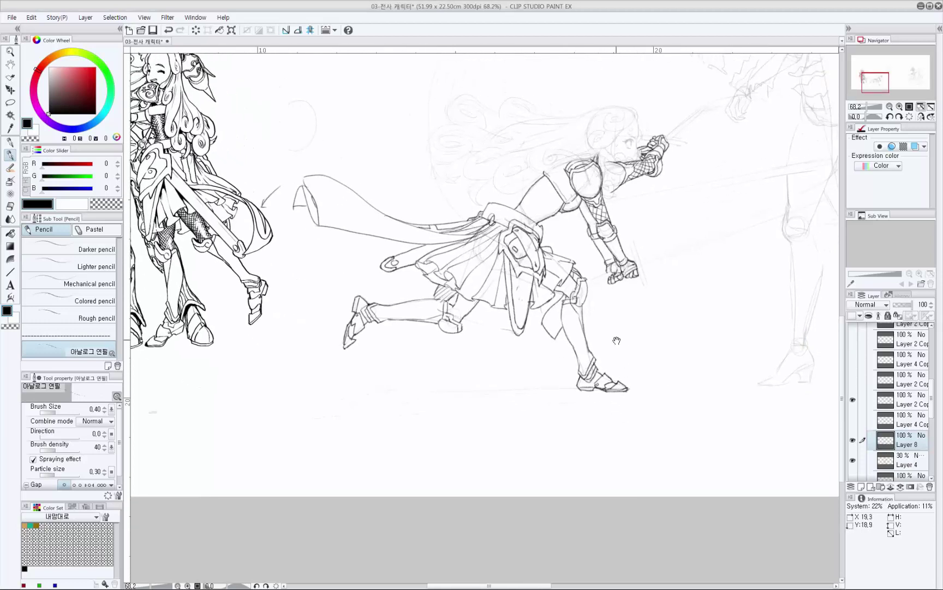
Touch up the rear knee guard where it meets the thigh with the eraser and pencil.
{"action": "left_click_drag", "start_coordinate": [454, 321], "coordinate": [469, 328]}
{"action": "scroll", "coordinate": [468, 327], "scroll_direction": "up", "scroll_amount": 2}
{"action": "key", "text": "e"}
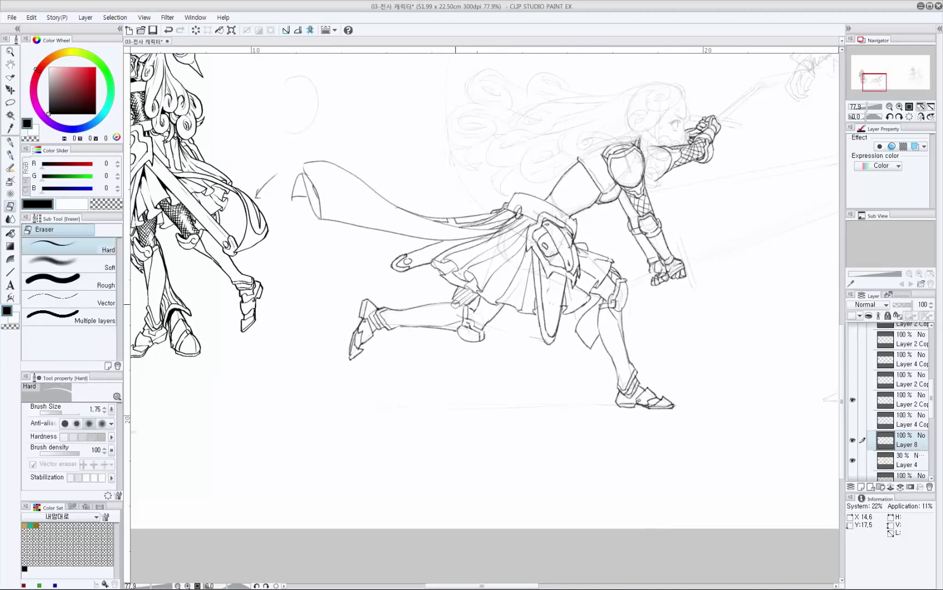
{"action": "key", "text": "p"}
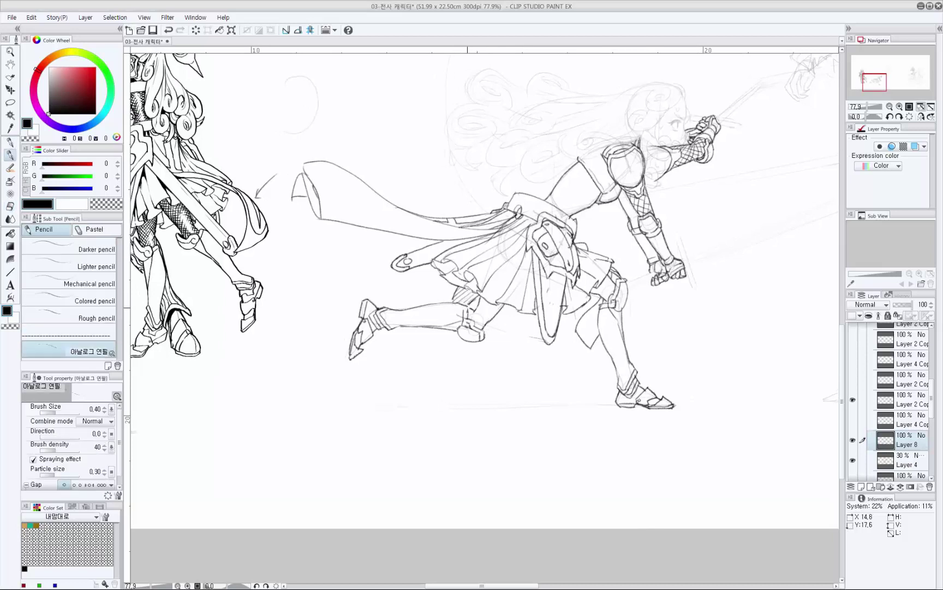
{"action": "left_click_drag", "start_coordinate": [469, 309], "coordinate": [475, 314]}
{"action": "left_click_drag", "start_coordinate": [574, 279], "coordinate": [539, 289]}
Hatch the shaded undersides of the folds along the skirt's rear hem.
{"action": "left_click_drag", "start_coordinate": [470, 303], "coordinate": [465, 302]}
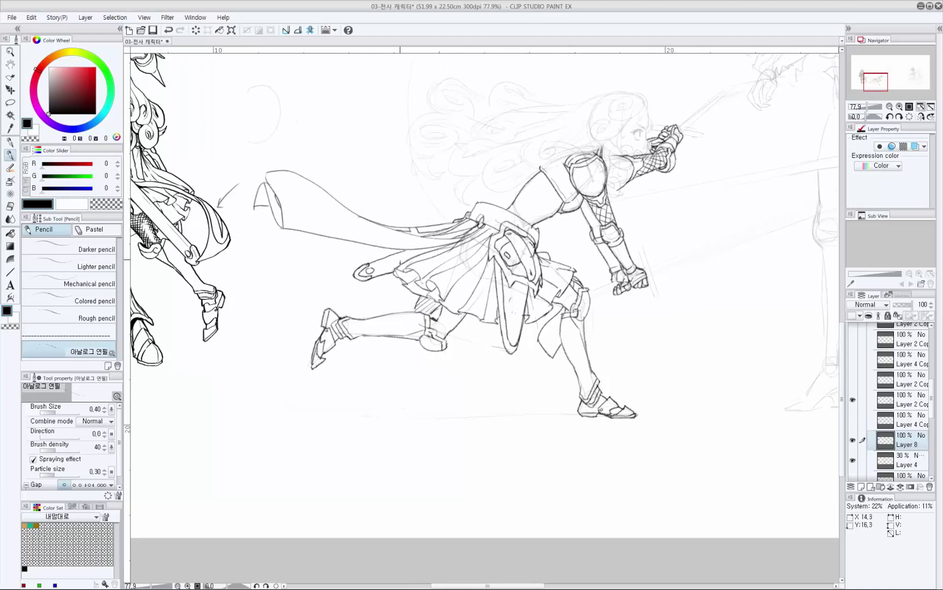
{"action": "left_click_drag", "start_coordinate": [397, 271], "coordinate": [398, 277]}
{"action": "left_click_drag", "start_coordinate": [401, 270], "coordinate": [407, 281]}
{"action": "mouse_move", "coordinate": [411, 272]}
{"action": "left_mouse_down"}
{"action": "mouse_move", "coordinate": [428, 288]}
{"action": "mouse_move", "coordinate": [436, 280]}
{"action": "left_mouse_up"}
{"action": "left_click_drag", "start_coordinate": [561, 286], "coordinate": [507, 296]}
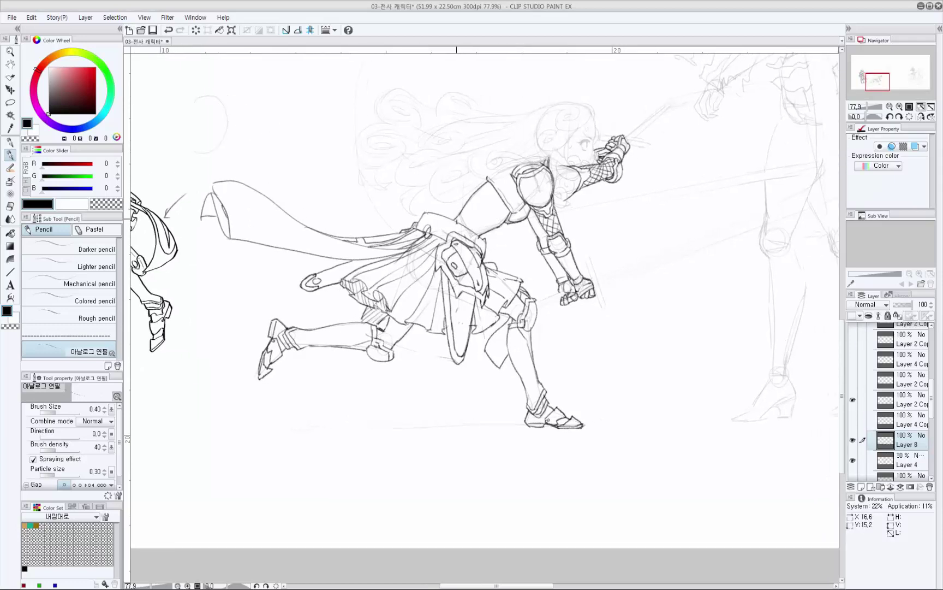
Cross-hatch a mesh pattern over the torso between the chest armour and the belt.
{"action": "mouse_move", "coordinate": [457, 214]}
{"action": "left_mouse_down"}
{"action": "mouse_move", "coordinate": [464, 232]}
{"action": "mouse_move", "coordinate": [481, 226]}
{"action": "left_mouse_up"}
{"action": "left_click_drag", "start_coordinate": [489, 185], "coordinate": [488, 233]}
{"action": "left_click_drag", "start_coordinate": [495, 188], "coordinate": [495, 230]}
{"action": "left_click_drag", "start_coordinate": [504, 196], "coordinate": [499, 227]}
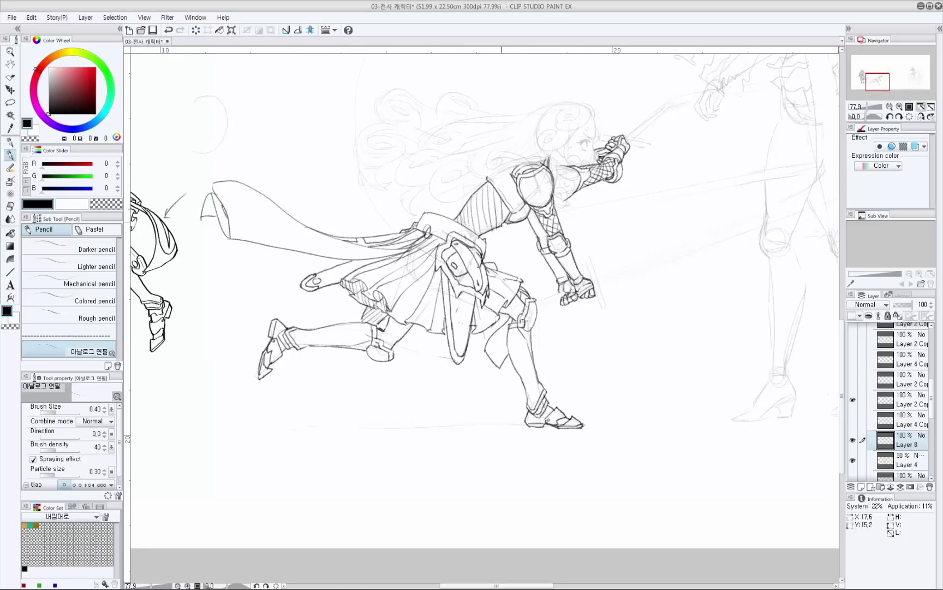
{"action": "left_click_drag", "start_coordinate": [477, 194], "coordinate": [494, 190]}
{"action": "left_click_drag", "start_coordinate": [466, 208], "coordinate": [498, 202]}
{"action": "mouse_move", "coordinate": [450, 227]}
{"action": "left_mouse_down"}
{"action": "mouse_move", "coordinate": [503, 212]}
{"action": "mouse_move", "coordinate": [495, 224]}
{"action": "left_mouse_up"}
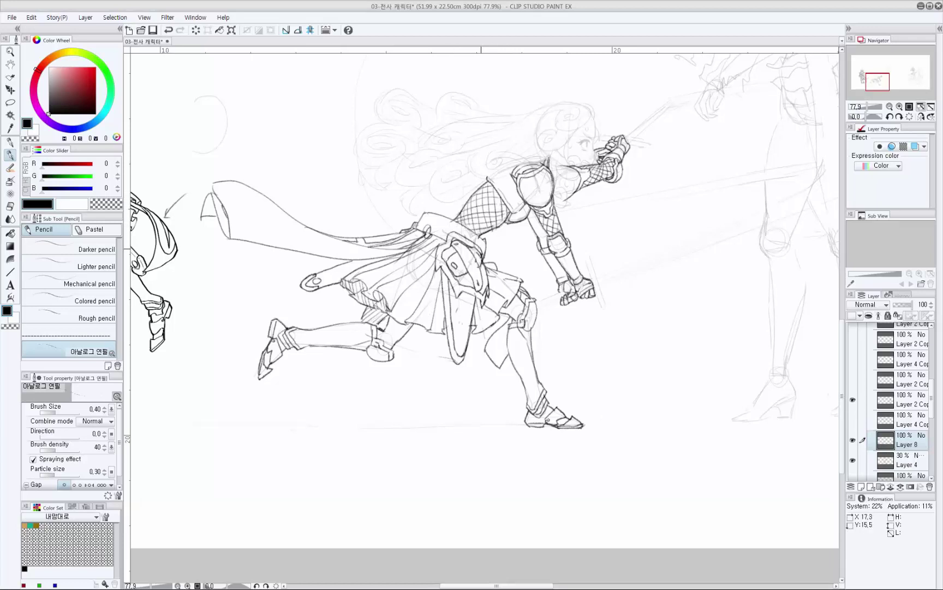
Cross-hatch a mesh pattern over the exposed rear thigh between the skirt and the knee guard.
{"action": "left_click_drag", "start_coordinate": [499, 354], "coordinate": [503, 345]}
{"action": "mouse_move", "coordinate": [387, 308]}
{"action": "left_mouse_down"}
{"action": "mouse_move", "coordinate": [427, 245]}
{"action": "mouse_move", "coordinate": [497, 260]}
{"action": "mouse_move", "coordinate": [481, 269]}
{"action": "left_mouse_up"}
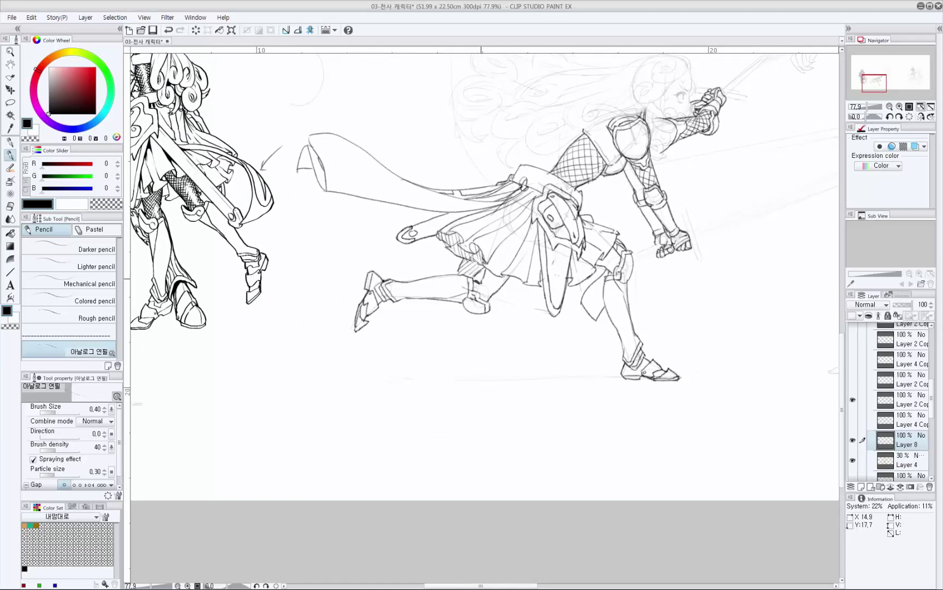
{"action": "left_click_drag", "start_coordinate": [495, 275], "coordinate": [497, 295]}
{"action": "mouse_move", "coordinate": [492, 285]}
{"action": "left_mouse_down"}
{"action": "mouse_move", "coordinate": [507, 279]}
{"action": "mouse_move", "coordinate": [473, 287]}
{"action": "mouse_move", "coordinate": [474, 297]}
{"action": "left_mouse_up"}
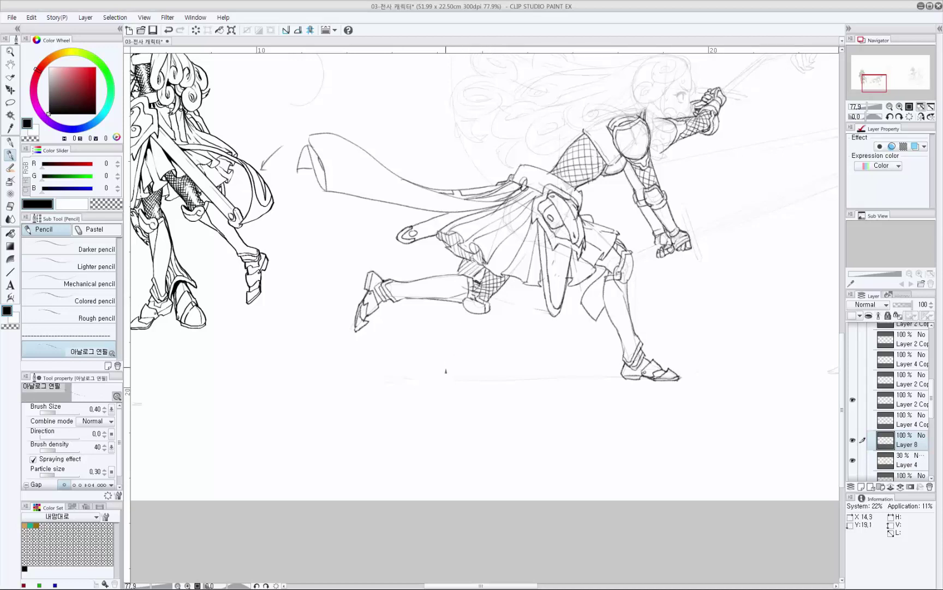
{"action": "mouse_move", "coordinate": [589, 372]}
{"action": "left_mouse_down"}
{"action": "mouse_move", "coordinate": [579, 394]}
{"action": "mouse_move", "coordinate": [550, 377]}
{"action": "left_mouse_up"}
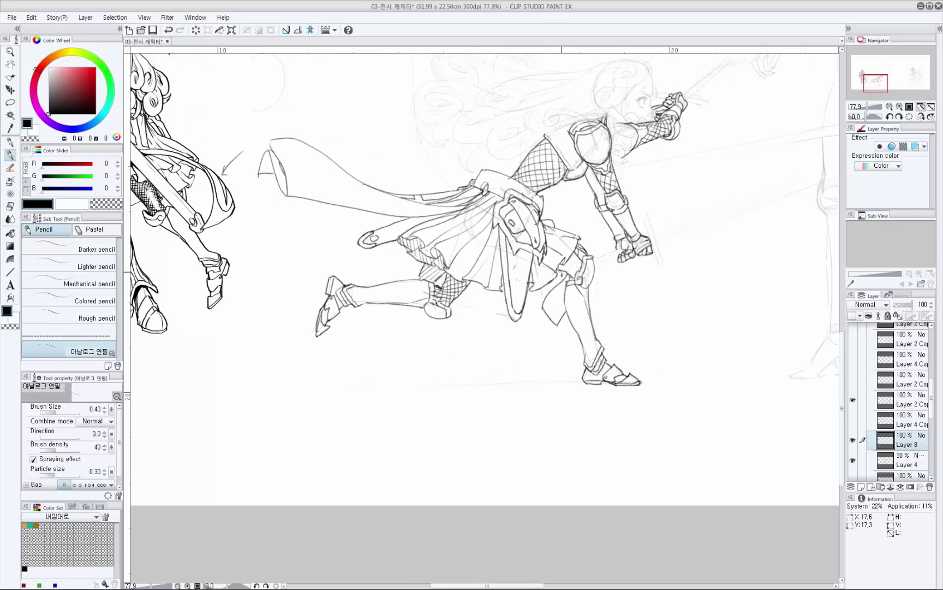
Cross-hatch a mesh pattern over the front thigh between the skirt and the knee guard.
{"action": "mouse_move", "coordinate": [569, 259]}
{"action": "left_mouse_down"}
{"action": "mouse_move", "coordinate": [580, 278]}
{"action": "mouse_move", "coordinate": [569, 272]}
{"action": "mouse_move", "coordinate": [564, 289]}
{"action": "left_mouse_up"}
{"action": "left_click_drag", "start_coordinate": [564, 288], "coordinate": [491, 339]}
{"action": "left_click_drag", "start_coordinate": [615, 341], "coordinate": [585, 345]}
{"action": "left_click_drag", "start_coordinate": [586, 346], "coordinate": [620, 315]}
{"action": "scroll", "coordinate": [621, 316], "scroll_direction": "up", "scroll_amount": 1}
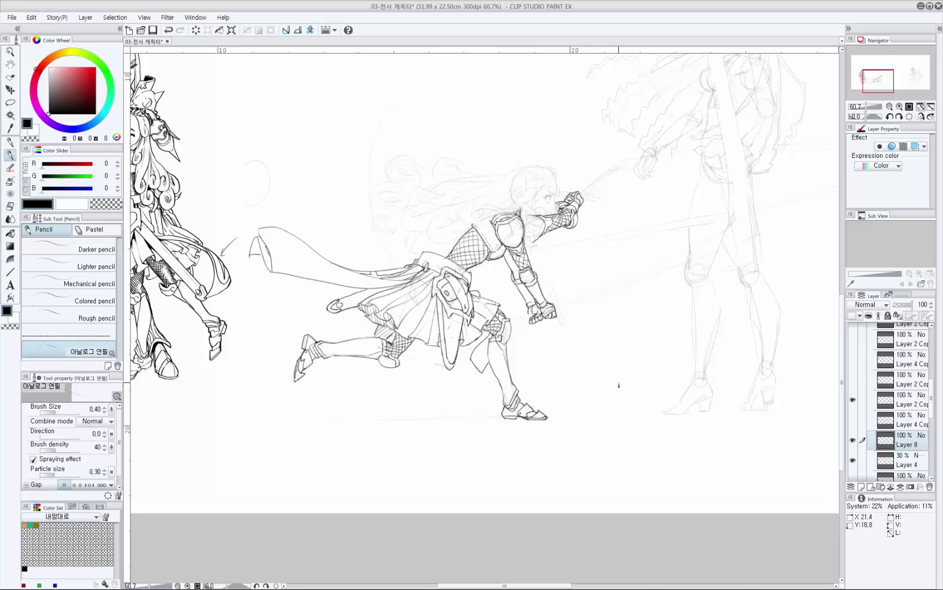
Rough in the first strokes of a sword's crossguard beside the lowered fist.
{"action": "scroll", "coordinate": [396, 310], "scroll_direction": "up", "scroll_amount": 2}
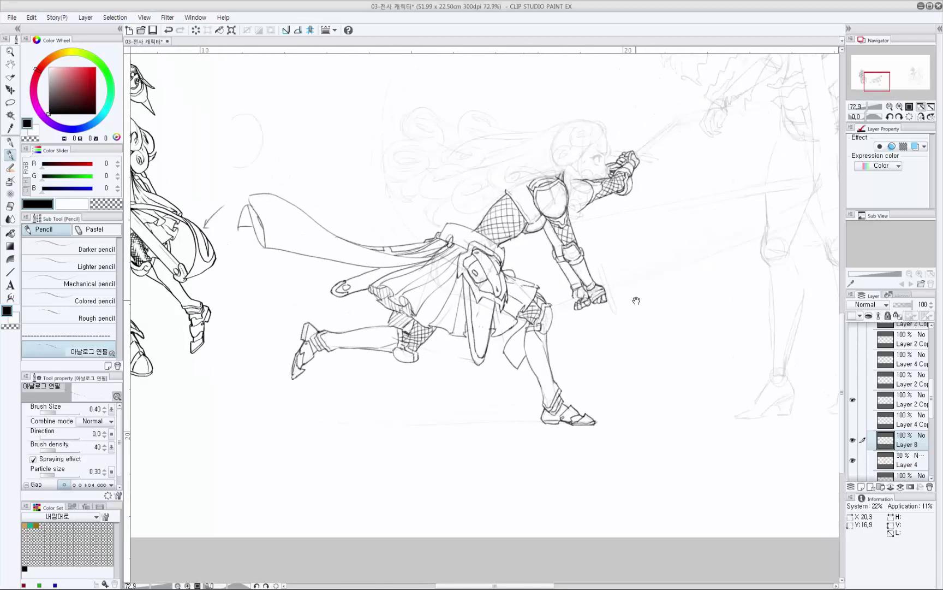
{"action": "left_click_drag", "start_coordinate": [606, 286], "coordinate": [545, 349]}
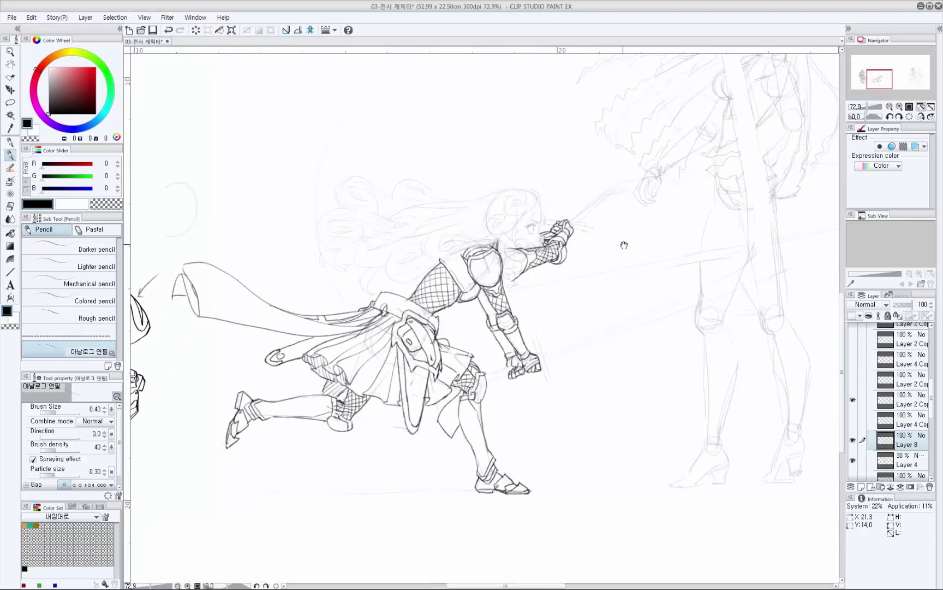
{"action": "left_click_drag", "start_coordinate": [624, 245], "coordinate": [572, 243]}
{"action": "mouse_move", "coordinate": [501, 344]}
{"action": "left_mouse_down"}
{"action": "mouse_move", "coordinate": [519, 274]}
{"action": "mouse_move", "coordinate": [508, 250]}
{"action": "mouse_move", "coordinate": [506, 283]}
{"action": "mouse_move", "coordinate": [491, 267]}
{"action": "mouse_move", "coordinate": [496, 276]}
{"action": "left_mouse_up"}
{"action": "key", "text": "ctrl+z"}
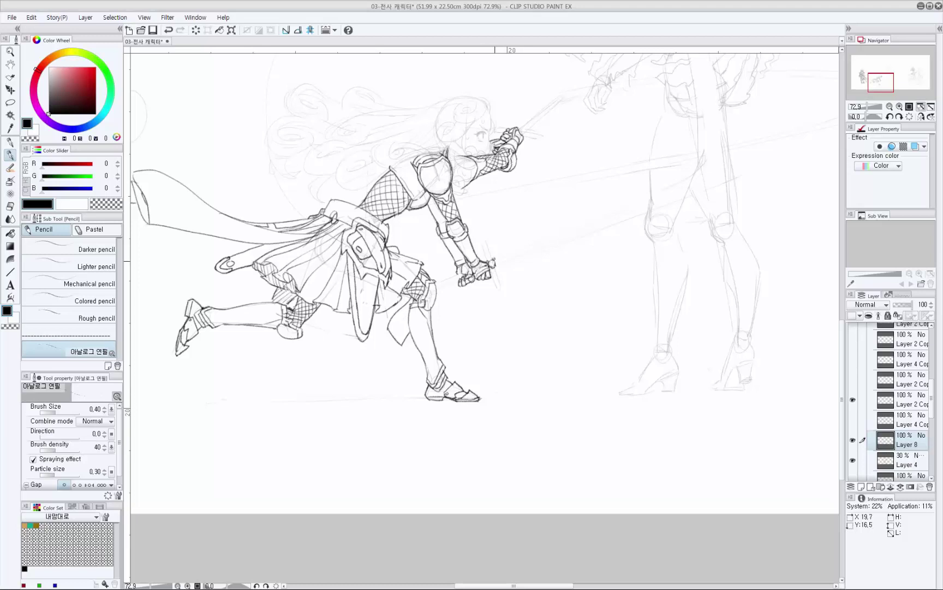
{"action": "key", "text": "ctrl+z"}
{"action": "key", "text": "ctrl+z"}
{"action": "left_click_drag", "start_coordinate": [491, 260], "coordinate": [489, 267]}
Sketch the crossguard's ornate centre and arms at the lowered fist, using the inked couple's sword as reference.
{"action": "left_click_drag", "start_coordinate": [404, 296], "coordinate": [712, 280]}
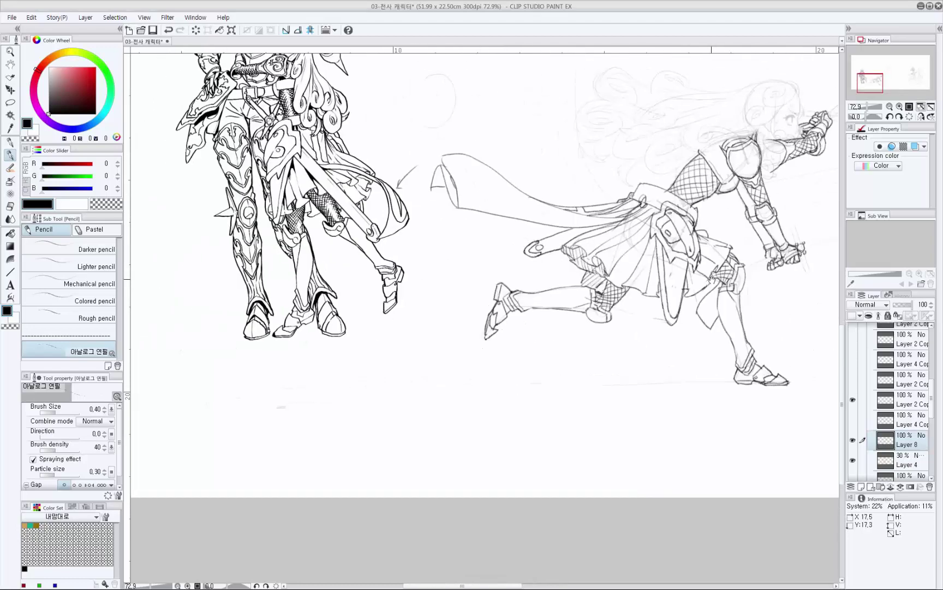
{"action": "left_click_drag", "start_coordinate": [314, 216], "coordinate": [358, 291]}
{"action": "scroll", "coordinate": [310, 191], "scroll_direction": "up", "scroll_amount": 5}
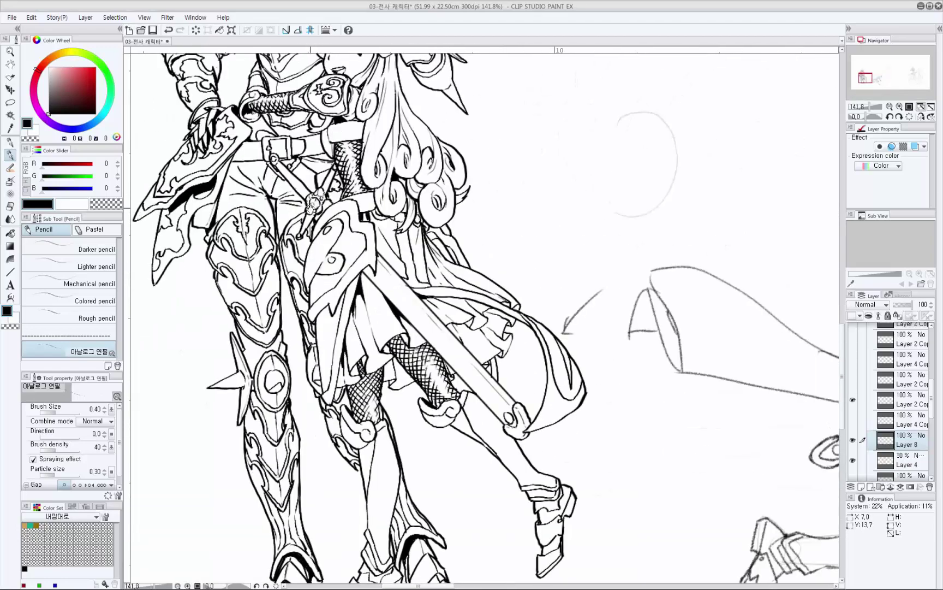
{"action": "left_click_drag", "start_coordinate": [315, 200], "coordinate": [318, 213]}
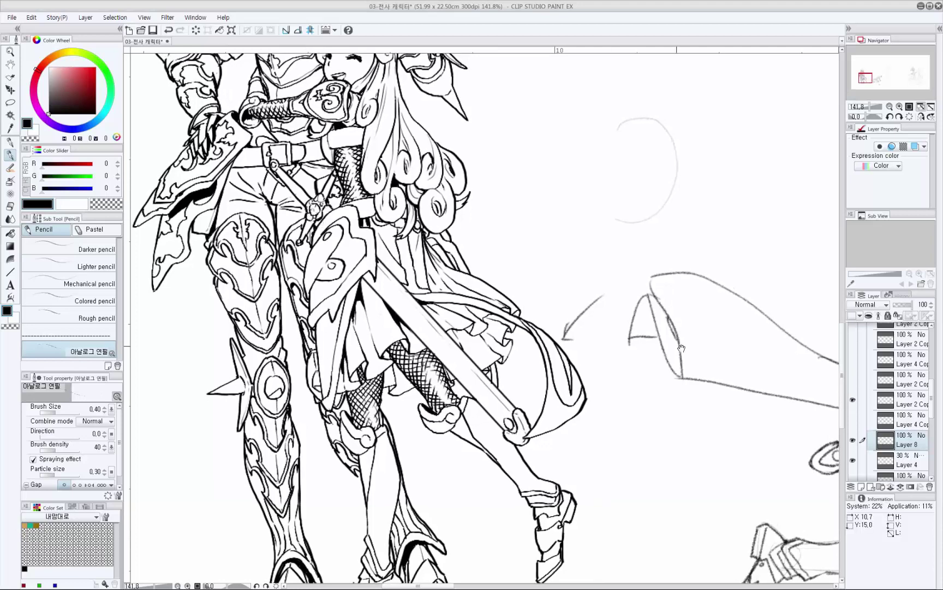
{"action": "left_click_drag", "start_coordinate": [679, 347], "coordinate": [139, 232]}
{"action": "left_click_drag", "start_coordinate": [819, 308], "coordinate": [584, 244]}
{"action": "mouse_move", "coordinate": [593, 279]}
{"action": "left_mouse_down"}
{"action": "mouse_move", "coordinate": [598, 272]}
{"action": "mouse_move", "coordinate": [597, 285]}
{"action": "left_mouse_up"}
{"action": "mouse_move", "coordinate": [585, 258]}
{"action": "left_mouse_down"}
{"action": "mouse_move", "coordinate": [593, 266]}
{"action": "mouse_move", "coordinate": [569, 252]}
{"action": "mouse_move", "coordinate": [566, 225]}
{"action": "mouse_move", "coordinate": [579, 248]}
{"action": "left_mouse_up"}
{"action": "key", "text": "ctrl+z"}
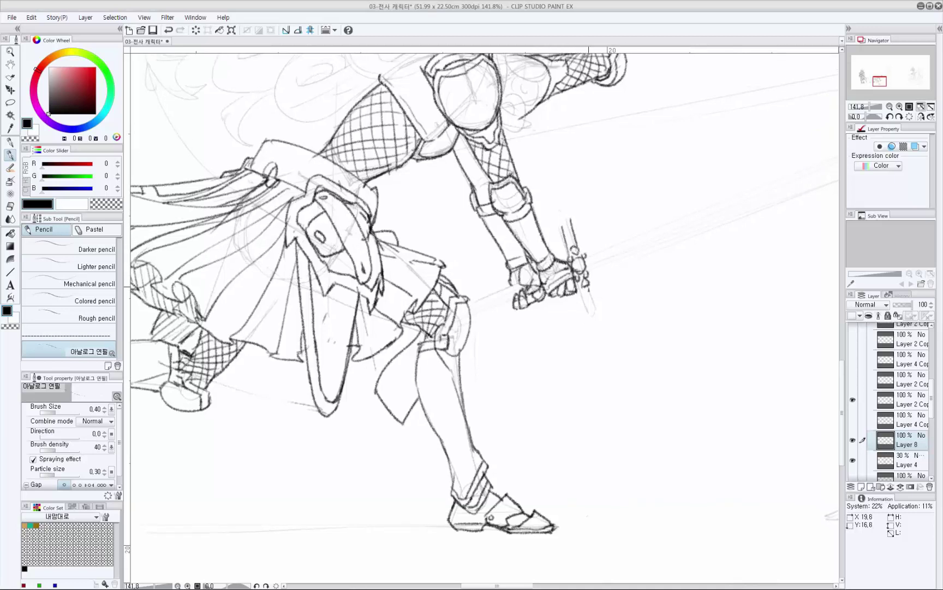
{"action": "key", "text": "ctrl+z"}
{"action": "mouse_move", "coordinate": [577, 284]}
{"action": "left_mouse_down"}
{"action": "mouse_move", "coordinate": [590, 323]}
{"action": "mouse_move", "coordinate": [594, 309]}
{"action": "left_mouse_up"}
{"action": "key", "text": "ctrl+z"}
{"action": "mouse_move", "coordinate": [563, 231]}
{"action": "left_mouse_down"}
{"action": "mouse_move", "coordinate": [561, 215]}
{"action": "mouse_move", "coordinate": [574, 238]}
{"action": "left_mouse_up"}
{"action": "left_click_drag", "start_coordinate": [579, 288], "coordinate": [587, 297]}
{"action": "mouse_move", "coordinate": [586, 291]}
{"action": "left_mouse_down"}
{"action": "mouse_move", "coordinate": [562, 307]}
{"action": "mouse_move", "coordinate": [578, 327]}
{"action": "mouse_move", "coordinate": [558, 282]}
{"action": "left_mouse_up"}
Clean up the crossguard with the eraser and redraw its lower arm with a rounded tip in pencil.
{"action": "left_click_drag", "start_coordinate": [377, 367], "coordinate": [767, 338]}
{"action": "left_click_drag", "start_coordinate": [342, 318], "coordinate": [521, 388]}
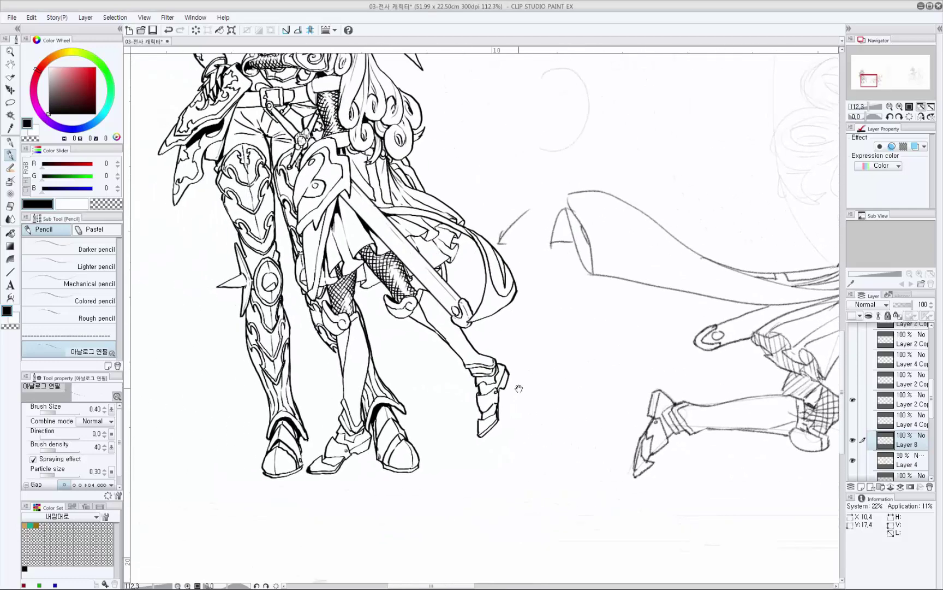
{"action": "left_click_drag", "start_coordinate": [628, 394], "coordinate": [221, 368]}
{"action": "left_click_drag", "start_coordinate": [659, 358], "coordinate": [526, 371]}
{"action": "key", "text": "e"}
{"action": "mouse_move", "coordinate": [561, 318]}
{"action": "left_mouse_down"}
{"action": "mouse_move", "coordinate": [595, 306]}
{"action": "mouse_move", "coordinate": [580, 297]}
{"action": "mouse_move", "coordinate": [570, 305]}
{"action": "left_mouse_up"}
{"action": "left_click_drag", "start_coordinate": [594, 358], "coordinate": [593, 383]}
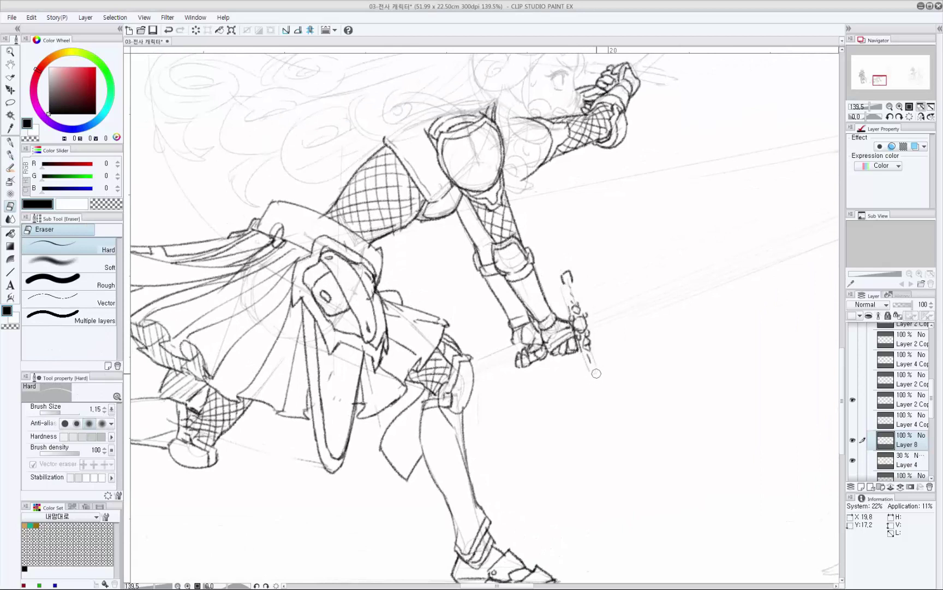
{"action": "key", "text": "p"}
{"action": "mouse_move", "coordinate": [583, 344]}
{"action": "left_mouse_down"}
{"action": "mouse_move", "coordinate": [596, 377]}
{"action": "mouse_move", "coordinate": [590, 370]}
{"action": "left_mouse_up"}
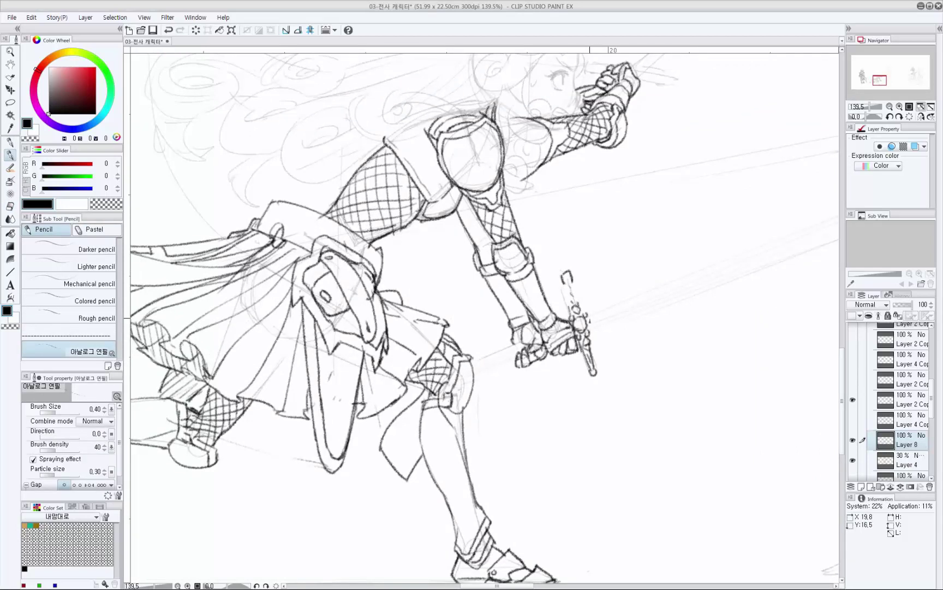
Redraw the upper arm of the lowered sword's crossguard with a knobbed end.
{"action": "left_click_drag", "start_coordinate": [565, 284], "coordinate": [573, 311]}
{"action": "left_click_drag", "start_coordinate": [569, 282], "coordinate": [573, 309]}
{"action": "key", "text": "ctrl+z"}
{"action": "key", "text": "ctrl+z"}
{"action": "scroll", "coordinate": [553, 266], "scroll_direction": "down", "scroll_amount": 2}
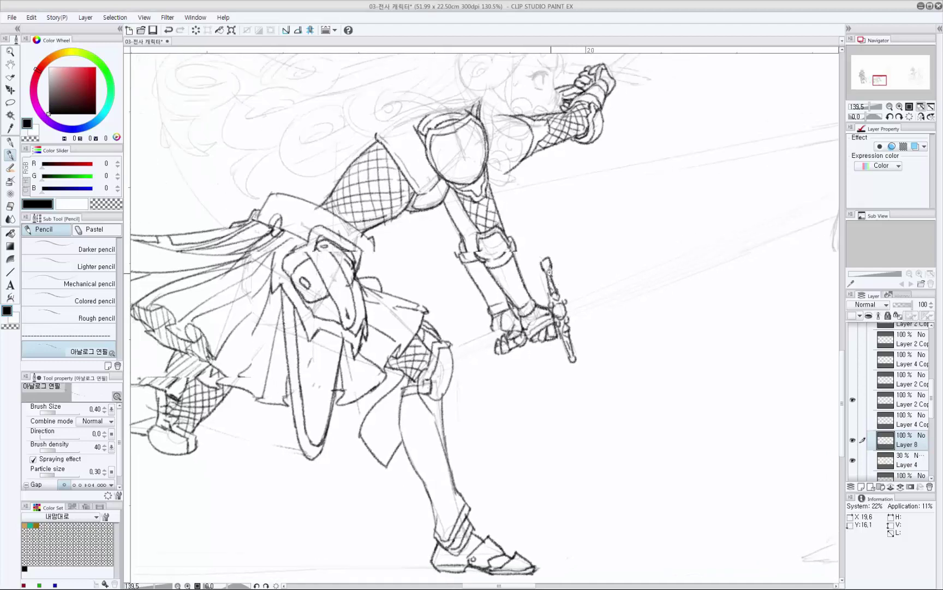
{"action": "key", "text": "e"}
{"action": "key", "text": "p"}
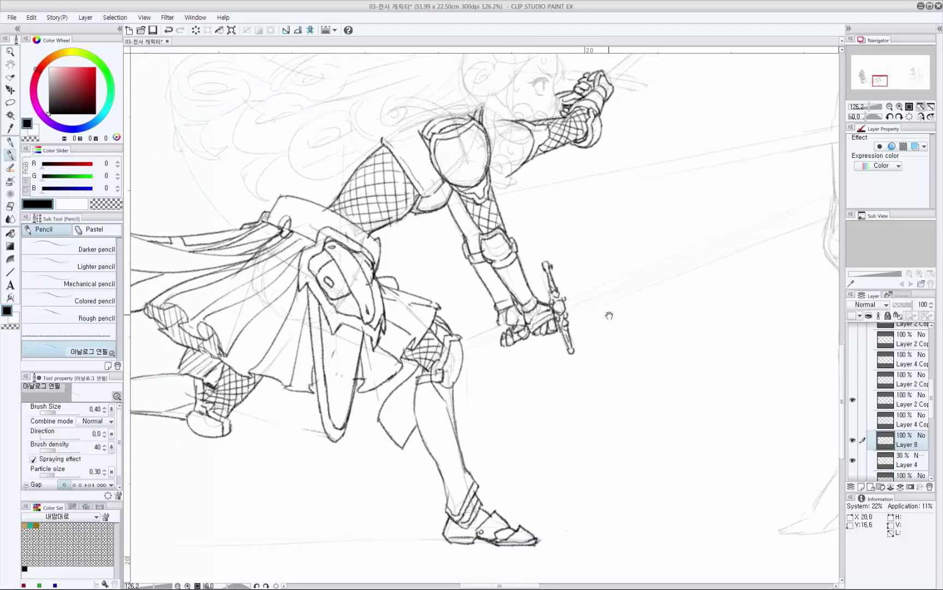
{"action": "left_click_drag", "start_coordinate": [575, 291], "coordinate": [521, 277]}
{"action": "scroll", "coordinate": [524, 281], "scroll_direction": "down", "scroll_amount": 3}
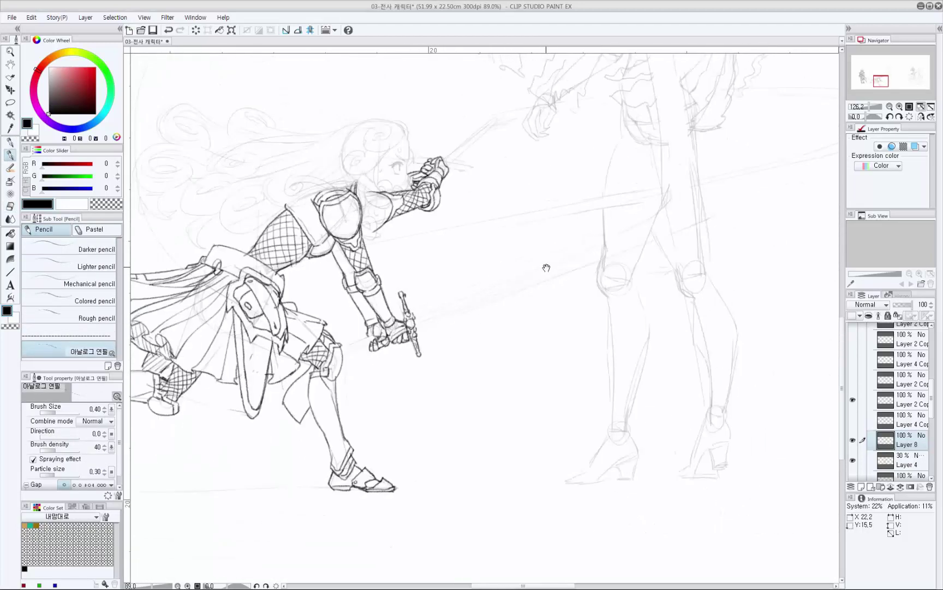
{"action": "scroll", "coordinate": [422, 311], "scroll_direction": "up", "scroll_amount": 1}
{"action": "mouse_move", "coordinate": [325, 356]}
{"action": "left_mouse_down"}
{"action": "mouse_move", "coordinate": [669, 223]}
{"action": "mouse_move", "coordinate": [480, 295]}
{"action": "mouse_move", "coordinate": [653, 234]}
{"action": "left_mouse_up"}
{"action": "key", "text": "ctrl+z"}
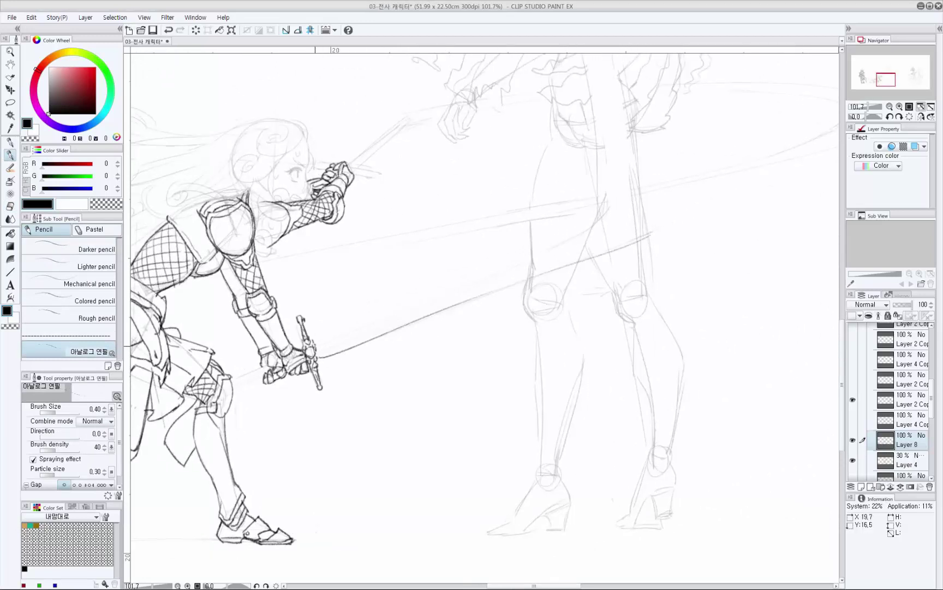
{"action": "left_click_drag", "start_coordinate": [323, 354], "coordinate": [625, 216]}
{"action": "scroll", "coordinate": [463, 345], "scroll_direction": "down", "scroll_amount": 2}
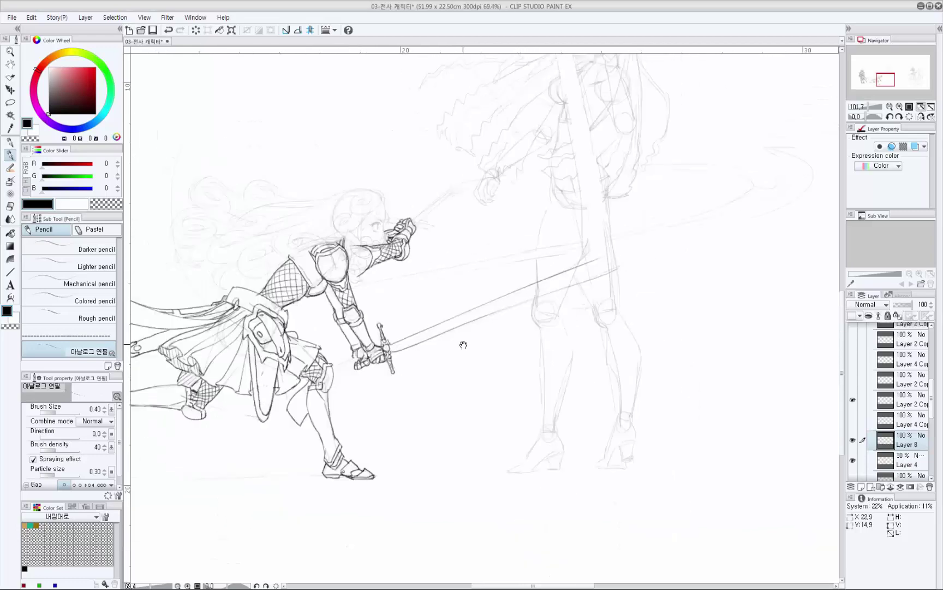
{"action": "scroll", "coordinate": [463, 346], "scroll_direction": "up", "scroll_amount": 2}
{"action": "key", "text": "ctrl+z"}
{"action": "key", "text": "ctrl+z"}
Draw the lowered sword's long blade edges from the crossguard to the standing woman's legs, curving the upper edge near the tip.
{"action": "left_click_drag", "start_coordinate": [407, 339], "coordinate": [670, 238]}
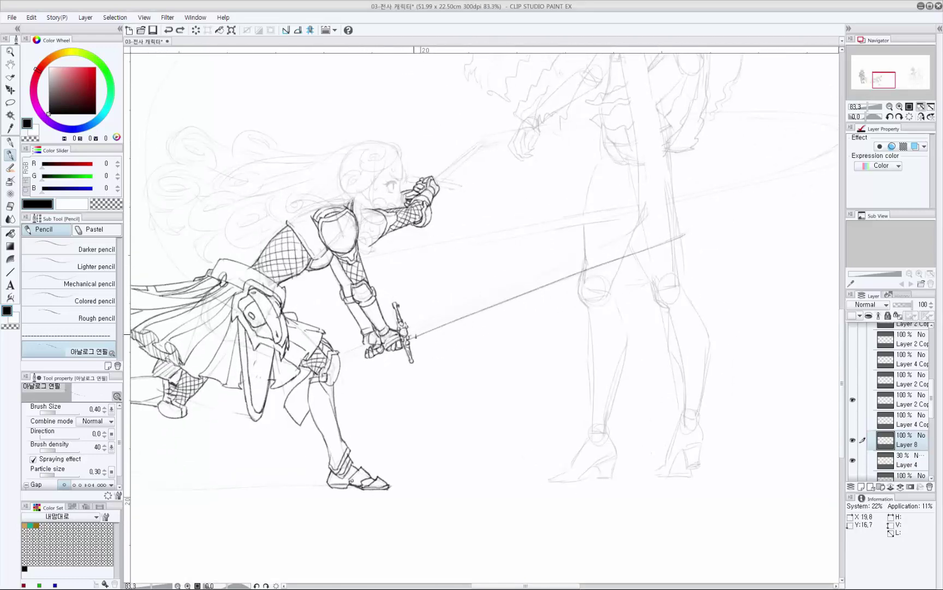
{"action": "left_click_drag", "start_coordinate": [412, 337], "coordinate": [581, 270]}
{"action": "mouse_move", "coordinate": [407, 327]}
{"action": "left_mouse_down"}
{"action": "mouse_move", "coordinate": [620, 243]}
{"action": "mouse_move", "coordinate": [586, 251]}
{"action": "left_mouse_up"}
{"action": "key", "text": "e"}
{"action": "key", "text": "p"}
{"action": "mouse_move", "coordinate": [539, 280]}
{"action": "left_mouse_down"}
{"action": "mouse_move", "coordinate": [599, 244]}
{"action": "mouse_move", "coordinate": [606, 223]}
{"action": "mouse_move", "coordinate": [609, 233]}
{"action": "left_mouse_up"}
Draw the lowered sword's handle end and round pommel behind the gripping hand.
{"action": "mouse_move", "coordinate": [392, 328]}
{"action": "left_mouse_down"}
{"action": "mouse_move", "coordinate": [502, 298]}
{"action": "mouse_move", "coordinate": [477, 319]}
{"action": "mouse_move", "coordinate": [465, 309]}
{"action": "left_mouse_up"}
{"action": "scroll", "coordinate": [502, 296], "scroll_direction": "up", "scroll_amount": 1}
{"action": "key", "text": "ctrl+z"}
{"action": "key", "text": "ctrl+z"}
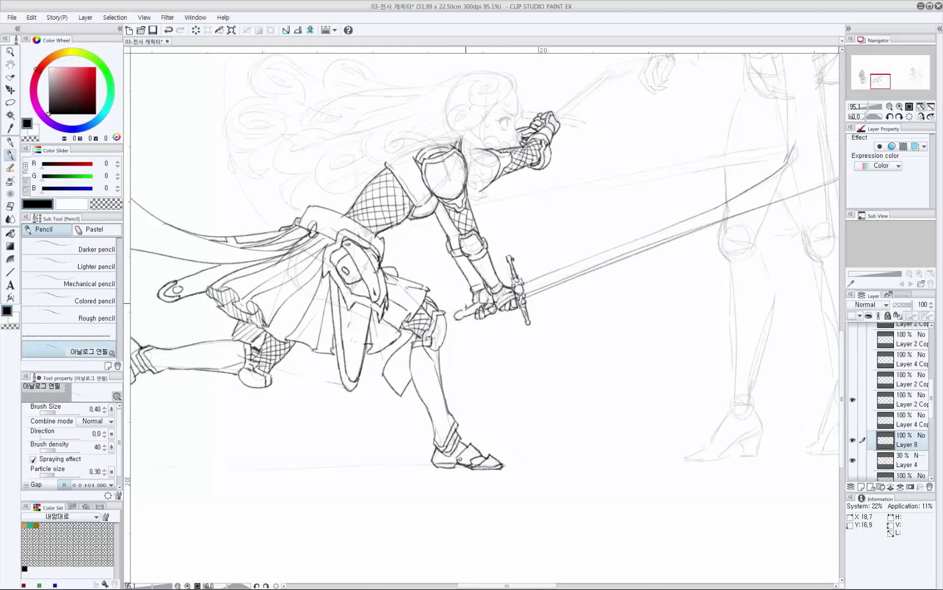
{"action": "scroll", "coordinate": [457, 314], "scroll_direction": "down", "scroll_amount": 3}
{"action": "left_click_drag", "start_coordinate": [169, 283], "coordinate": [431, 293]}
{"action": "left_click_drag", "start_coordinate": [358, 224], "coordinate": [364, 253]}
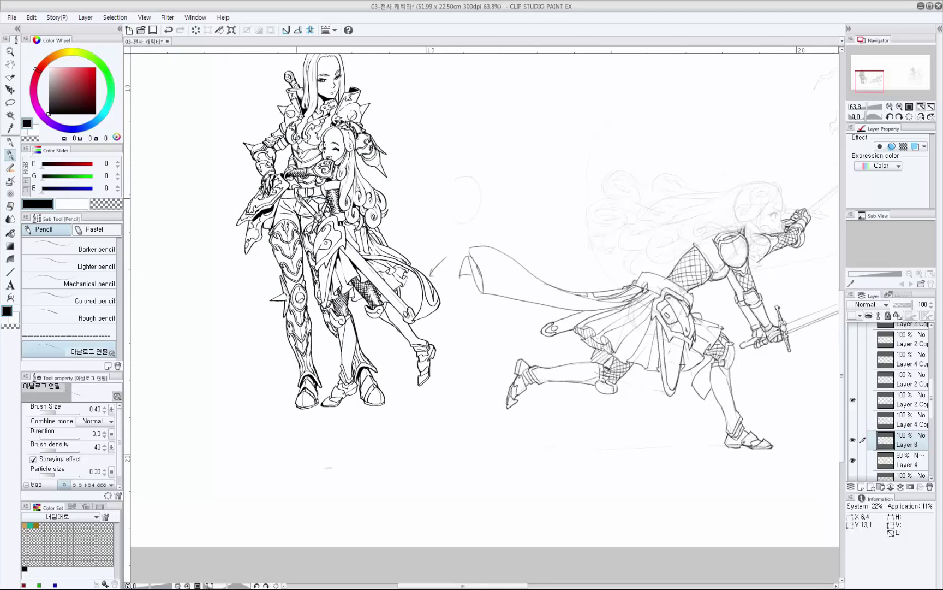
{"action": "left_click_drag", "start_coordinate": [281, 206], "coordinate": [306, 207]}
{"action": "mouse_move", "coordinate": [648, 374]}
{"action": "left_mouse_down"}
{"action": "mouse_move", "coordinate": [322, 252]}
{"action": "mouse_move", "coordinate": [314, 285]}
{"action": "left_mouse_up"}
{"action": "scroll", "coordinate": [638, 327], "scroll_direction": "up", "scroll_amount": 2}
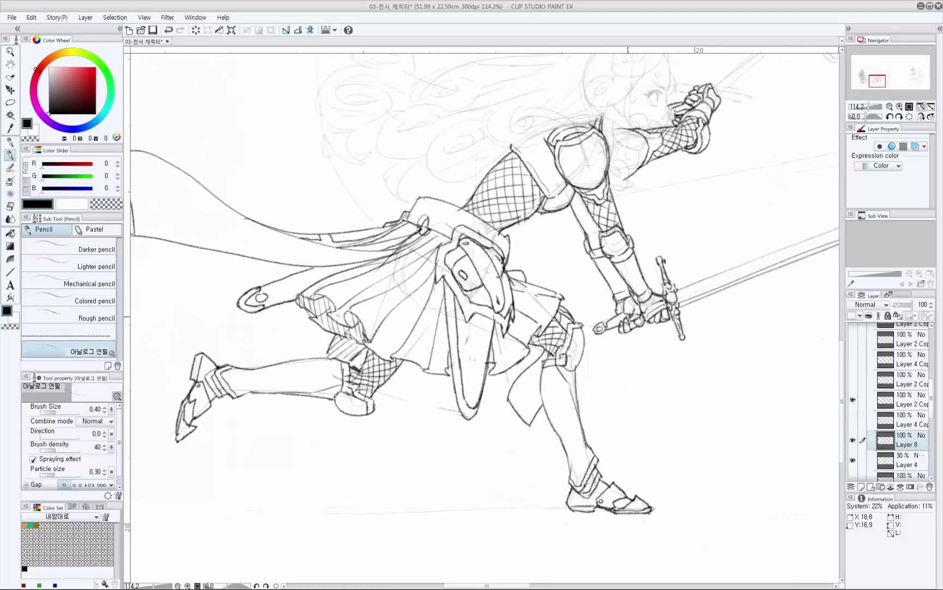
Sketch the outer end of the second sword's crossguard in front of the raised fist.
{"action": "scroll", "coordinate": [543, 312], "scroll_direction": "down", "scroll_amount": 6}
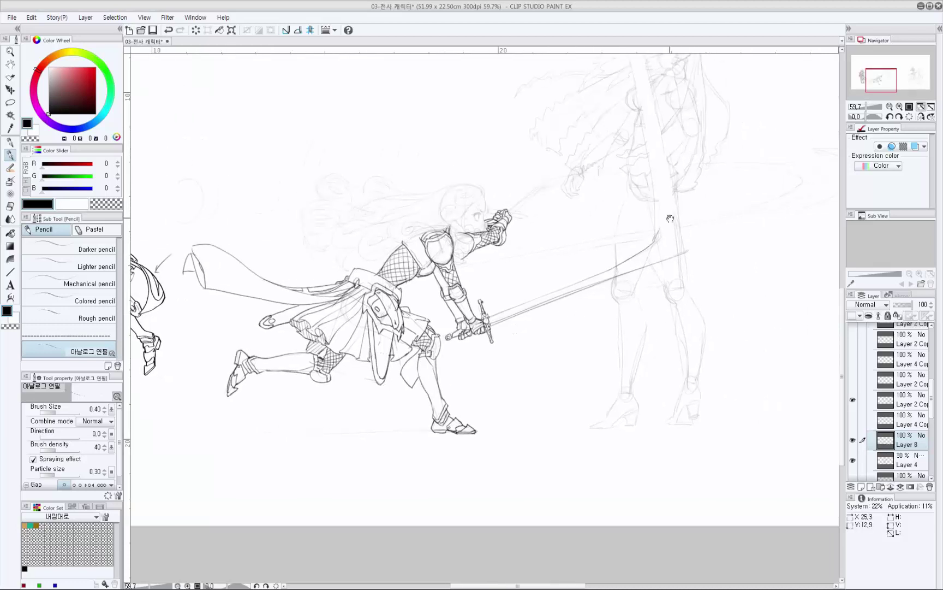
{"action": "scroll", "coordinate": [509, 270], "scroll_direction": "up", "scroll_amount": 3}
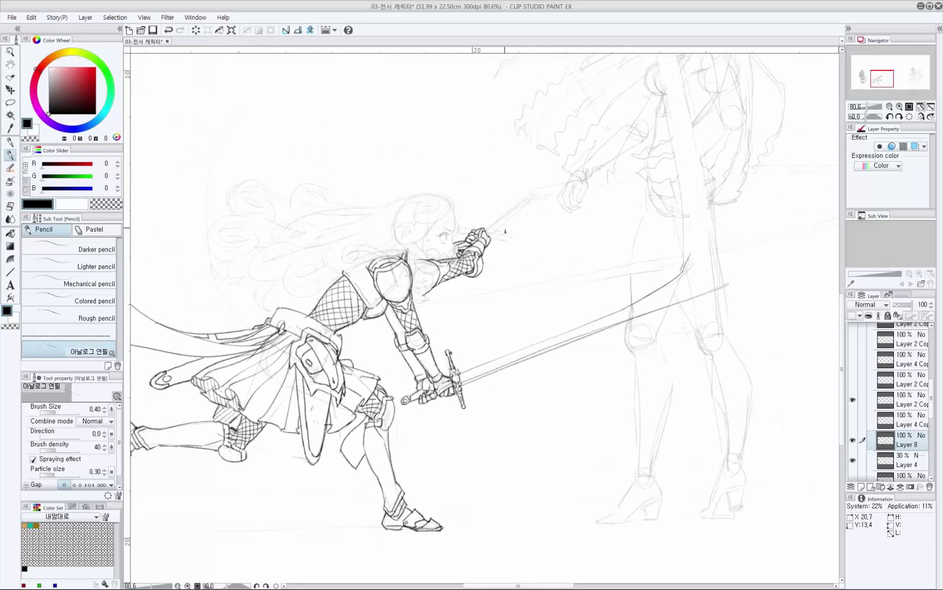
{"action": "key", "text": "ctrl+z"}
{"action": "scroll", "coordinate": [469, 231], "scroll_direction": "up", "scroll_amount": 3}
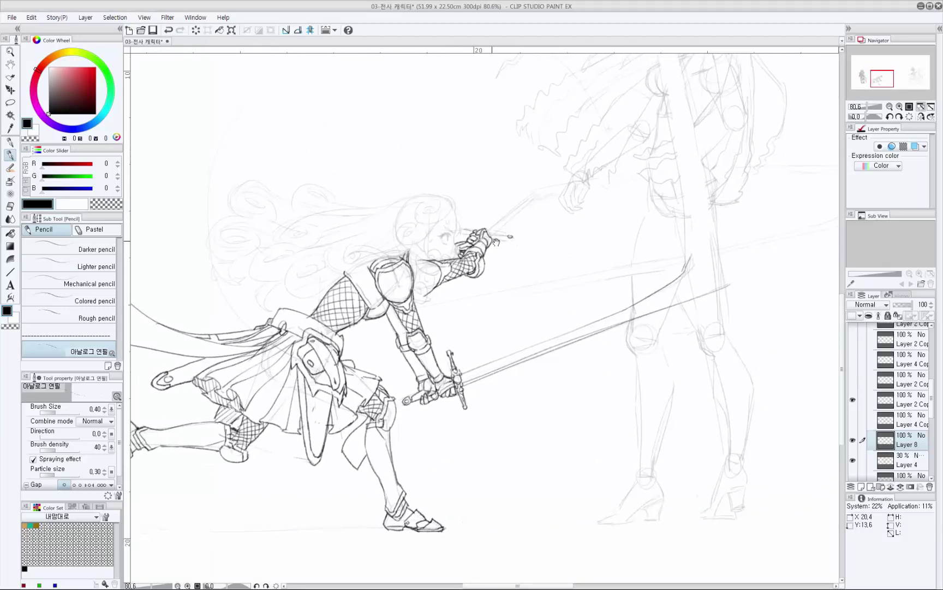
{"action": "left_click_drag", "start_coordinate": [526, 236], "coordinate": [536, 237]}
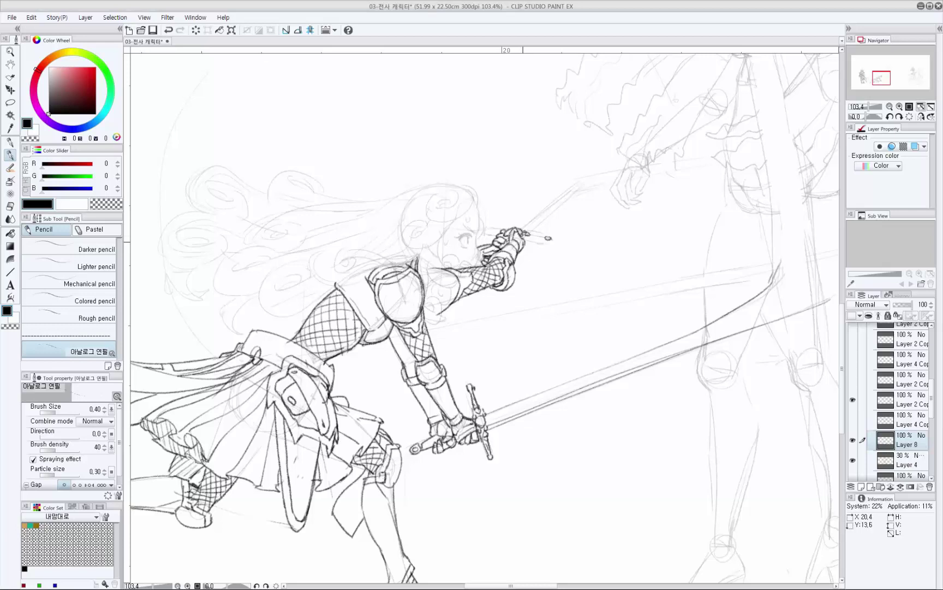
Rework the second sword's crossguard across the raised fist with pencil and eraser, completing both arms.
{"action": "mouse_move", "coordinate": [527, 239]}
{"action": "left_mouse_down"}
{"action": "mouse_move", "coordinate": [551, 242]}
{"action": "mouse_move", "coordinate": [491, 228]}
{"action": "left_mouse_up"}
{"action": "key", "text": "ctrl+z"}
{"action": "key", "text": "ctrl+z"}
{"action": "key", "text": "ctrl+z"}
{"action": "key", "text": "ctrl+z"}
{"action": "key", "text": "ctrl+z"}
{"action": "key", "text": "e"}
{"action": "key", "text": "p"}
{"action": "key", "text": "p"}
{"action": "key", "text": "e"}
{"action": "key", "text": "p"}
{"action": "key", "text": "ctrl+z"}
{"action": "key", "text": "ctrl+z"}
{"action": "left_click_drag", "start_coordinate": [567, 196], "coordinate": [508, 185]}
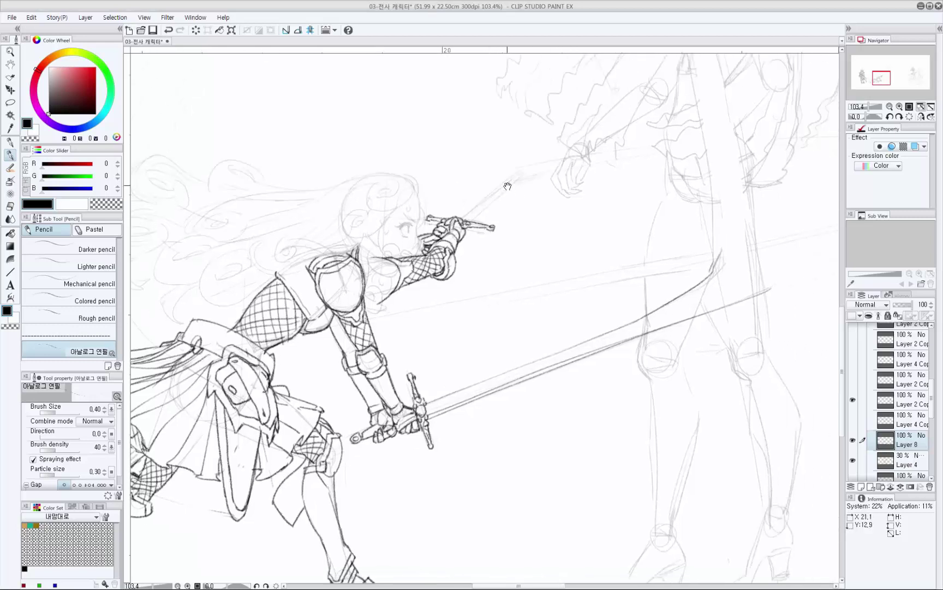
Draw the straight lower section of the raised sword's blade, rising diagonally from the fist.
{"action": "left_click_drag", "start_coordinate": [532, 241], "coordinate": [526, 243]}
{"action": "left_click_drag", "start_coordinate": [509, 169], "coordinate": [516, 173]}
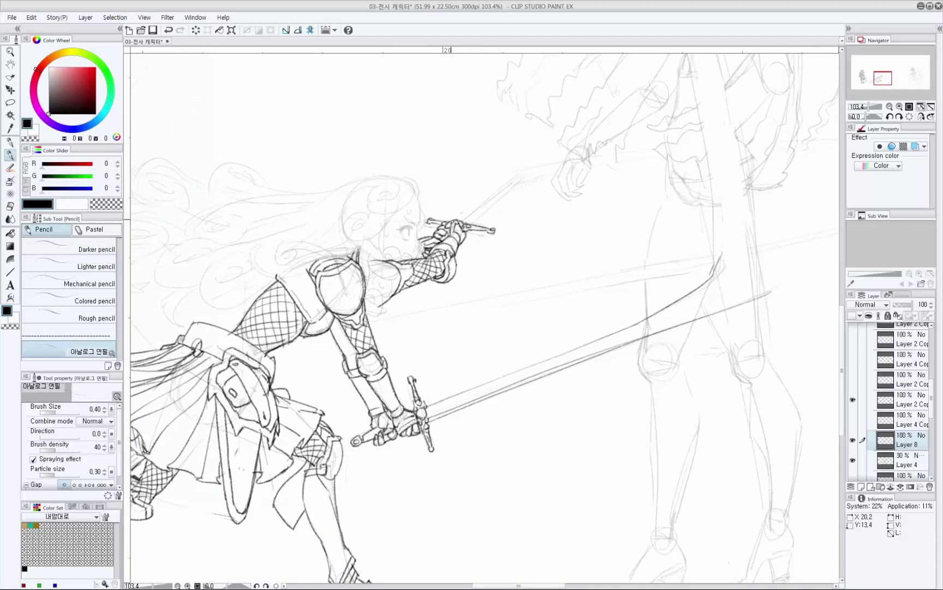
{"action": "left_click_drag", "start_coordinate": [455, 220], "coordinate": [503, 178]}
{"action": "left_click_drag", "start_coordinate": [469, 224], "coordinate": [508, 187]}
{"action": "key", "text": "ctrl+z"}
{"action": "key", "text": "ctrl+z"}
{"action": "mouse_move", "coordinate": [469, 223]}
{"action": "left_mouse_down"}
{"action": "mouse_move", "coordinate": [512, 182]}
{"action": "mouse_move", "coordinate": [546, 177]}
{"action": "mouse_move", "coordinate": [510, 174]}
{"action": "left_mouse_up"}
{"action": "key", "text": "ctrl+z"}
{"action": "key", "text": "ctrl+z"}
Extend the raised sword's bent blade to the standing woman's hand and darken the lower edge of her large sword.
{"action": "left_click_drag", "start_coordinate": [509, 293], "coordinate": [399, 278]}
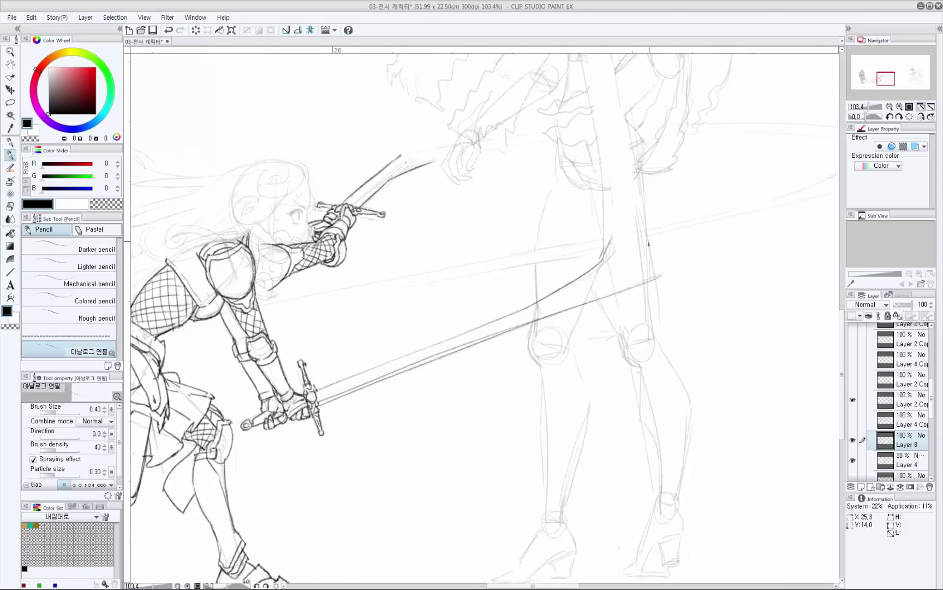
{"action": "left_click_drag", "start_coordinate": [645, 210], "coordinate": [652, 291]}
{"action": "mouse_move", "coordinate": [399, 158]}
{"action": "left_mouse_down"}
{"action": "mouse_move", "coordinate": [408, 152]}
{"action": "mouse_move", "coordinate": [421, 173]}
{"action": "mouse_move", "coordinate": [521, 136]}
{"action": "mouse_move", "coordinate": [507, 203]}
{"action": "left_mouse_up"}
{"action": "scroll", "coordinate": [498, 219], "scroll_direction": "down", "scroll_amount": 7}
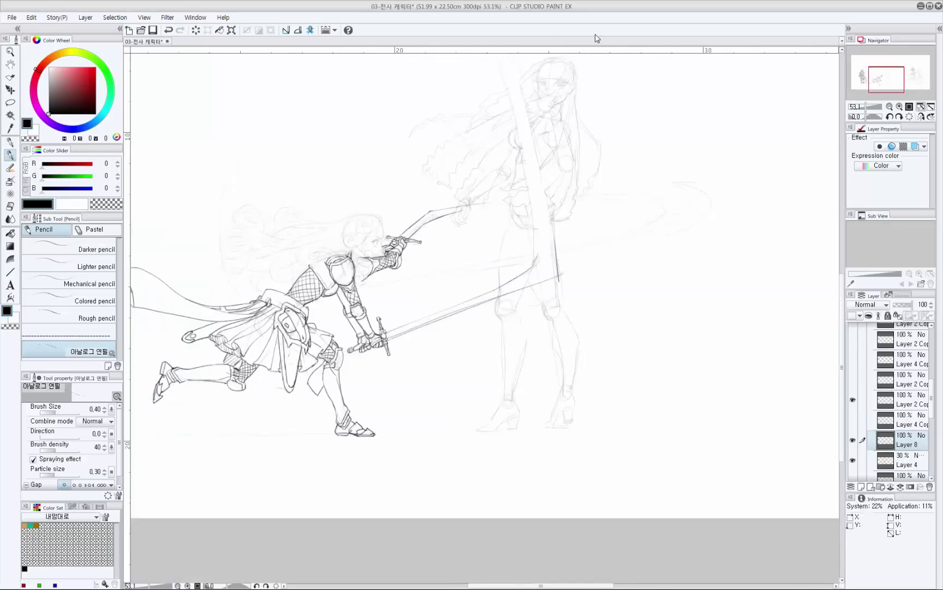
{"action": "left_click_drag", "start_coordinate": [456, 264], "coordinate": [512, 295]}
{"action": "scroll", "coordinate": [513, 295], "scroll_direction": "up", "scroll_amount": 1}
{"action": "mouse_move", "coordinate": [479, 351]}
{"action": "left_mouse_down"}
{"action": "mouse_move", "coordinate": [544, 333]}
{"action": "mouse_move", "coordinate": [558, 357]}
{"action": "left_mouse_up"}
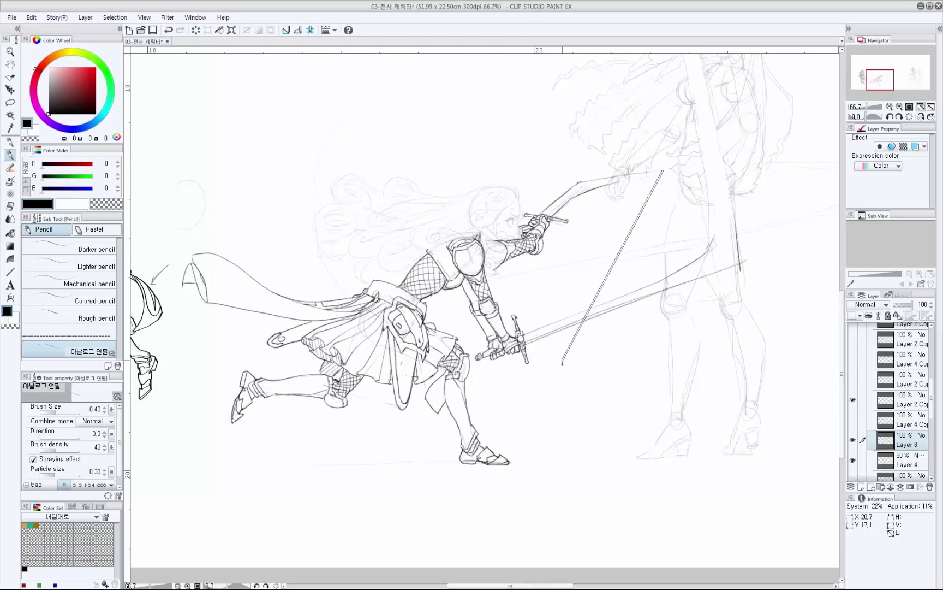
Draw a curled swirl ornament on the running warrior's near shoulder plate.
{"action": "mouse_move", "coordinate": [501, 257]}
{"action": "left_mouse_down"}
{"action": "mouse_move", "coordinate": [518, 238]}
{"action": "mouse_move", "coordinate": [498, 260]}
{"action": "left_mouse_up"}
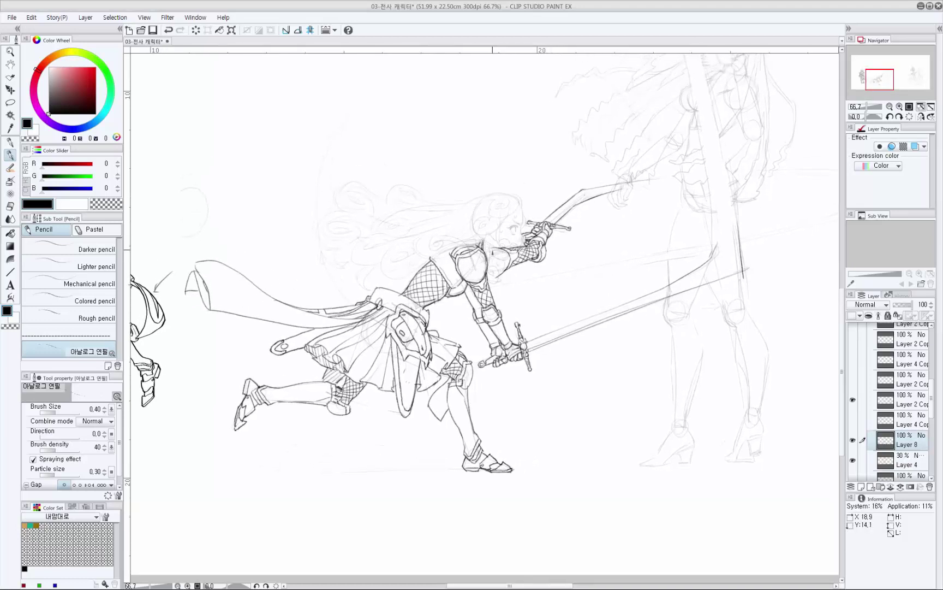
{"action": "key", "text": "ctrl+z"}
{"action": "mouse_move", "coordinate": [494, 248]}
{"action": "left_mouse_down"}
{"action": "mouse_move", "coordinate": [638, 249]}
{"action": "mouse_move", "coordinate": [593, 263]}
{"action": "mouse_move", "coordinate": [621, 262]}
{"action": "mouse_move", "coordinate": [606, 261]}
{"action": "mouse_move", "coordinate": [603, 274]}
{"action": "mouse_move", "coordinate": [624, 251]}
{"action": "left_mouse_up"}
{"action": "key", "text": "ctrl+z"}
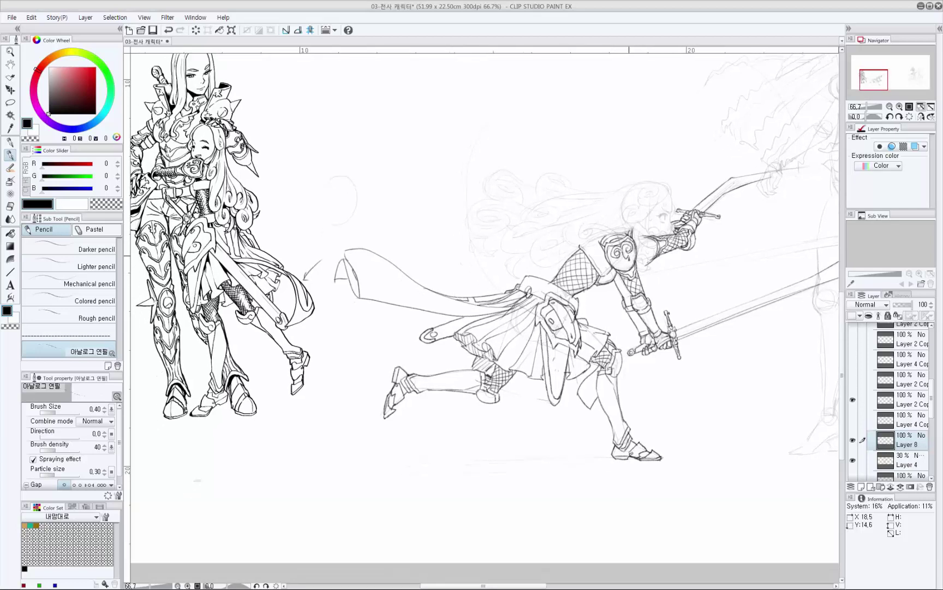
{"action": "key", "text": "ctrl+z"}
{"action": "left_click_drag", "start_coordinate": [624, 253], "coordinate": [648, 268]}
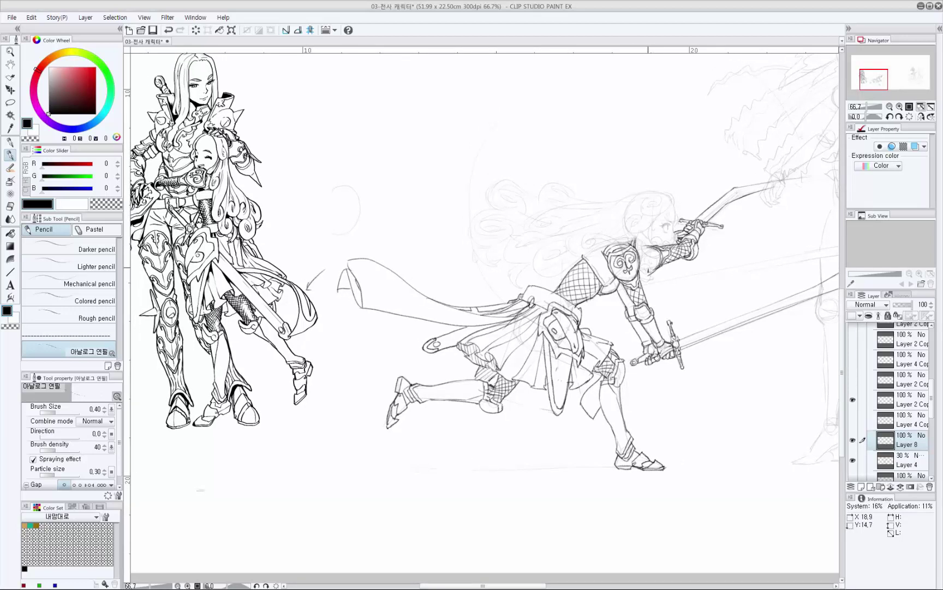
{"action": "key", "text": "ctrl+z"}
Add a swirl ornament to the far shoulder plate and small decorative strokes to the front knee guard.
{"action": "left_click_drag", "start_coordinate": [697, 263], "coordinate": [622, 311]}
{"action": "scroll", "coordinate": [622, 312], "scroll_direction": "up", "scroll_amount": 1}
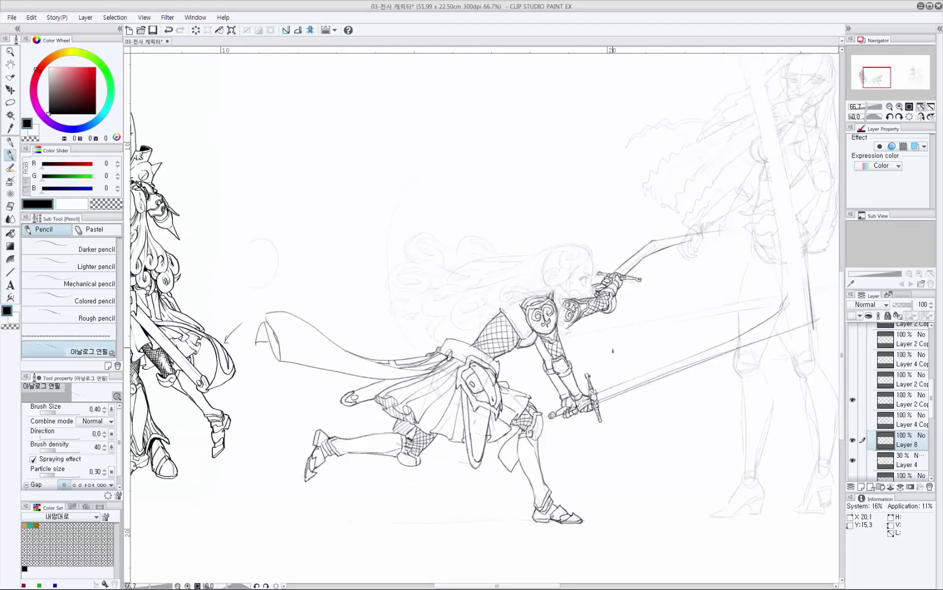
{"action": "left_click_drag", "start_coordinate": [516, 431], "coordinate": [613, 410]}
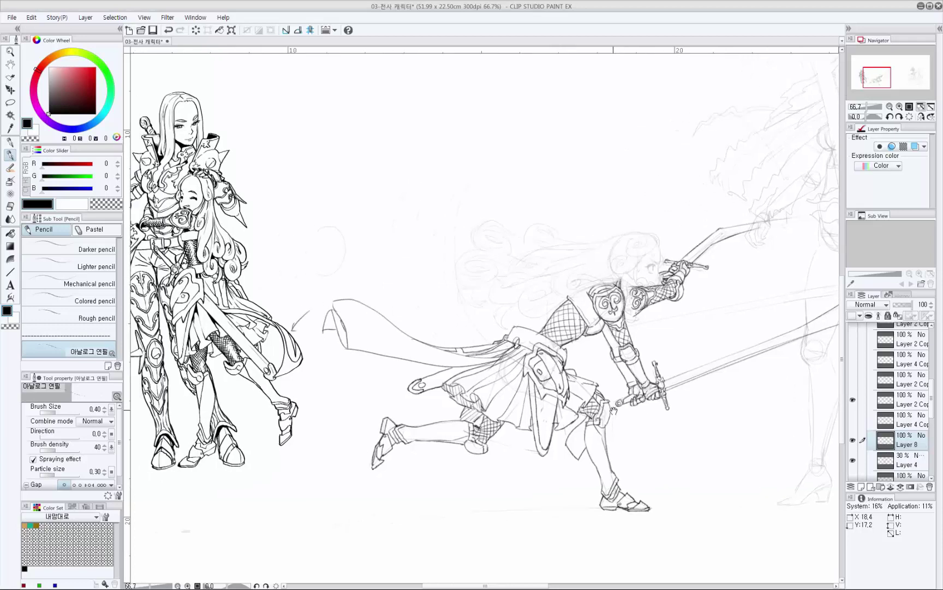
{"action": "left_click_drag", "start_coordinate": [646, 366], "coordinate": [481, 410]}
{"action": "left_click_drag", "start_coordinate": [656, 337], "coordinate": [531, 345]}
{"action": "left_click_drag", "start_coordinate": [656, 192], "coordinate": [645, 224]}
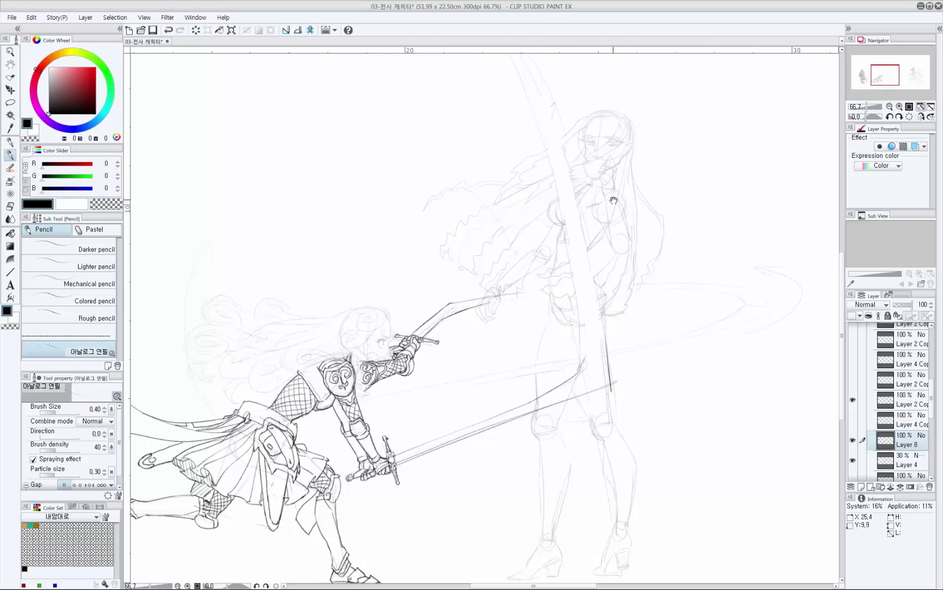
Outline the standing woman's raised hand in pencil, with a pointed fingertip and a flared cuff at the wrist.
{"action": "left_click_drag", "start_coordinate": [602, 218], "coordinate": [591, 229]}
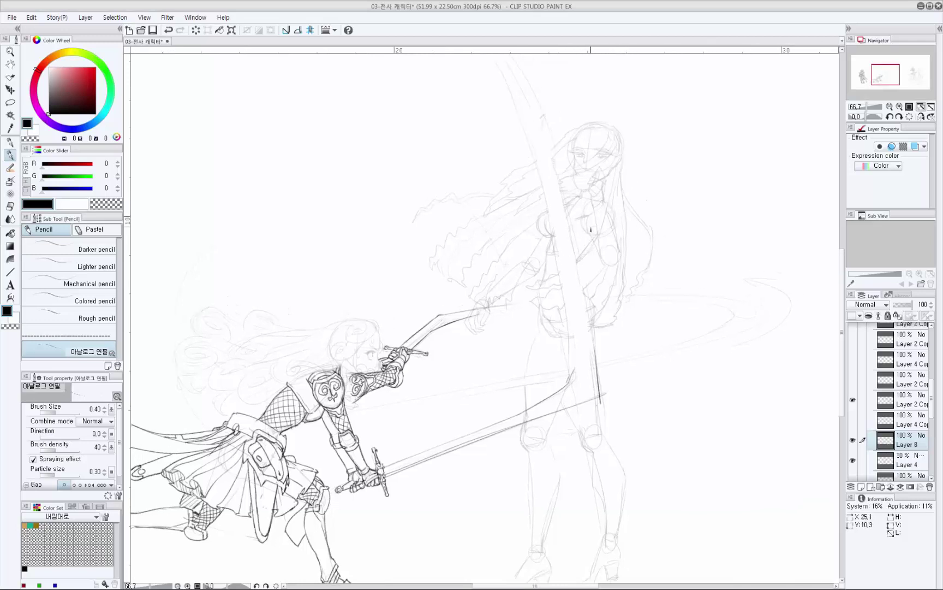
{"action": "left_click_drag", "start_coordinate": [592, 282], "coordinate": [587, 286]}
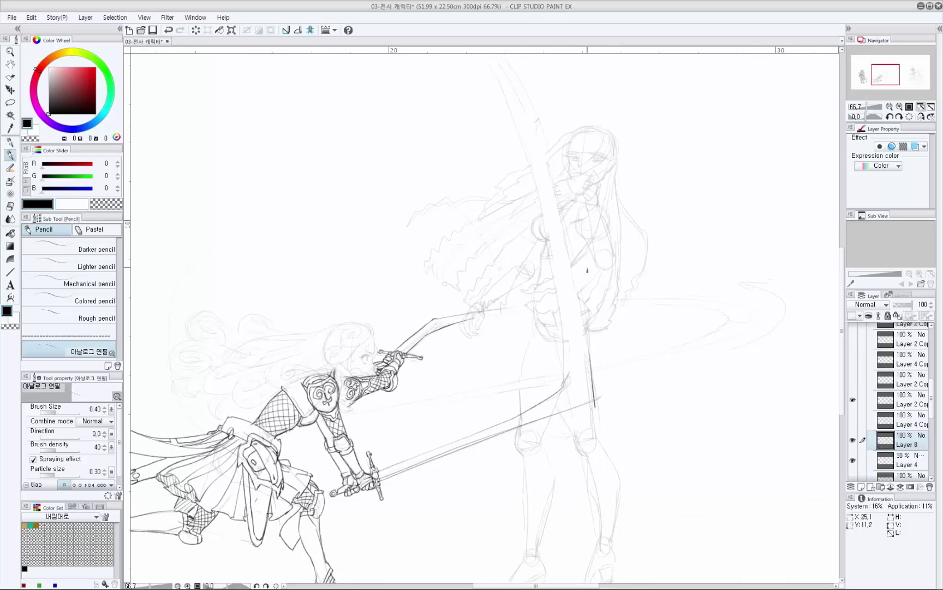
{"action": "left_click_drag", "start_coordinate": [586, 203], "coordinate": [588, 203]}
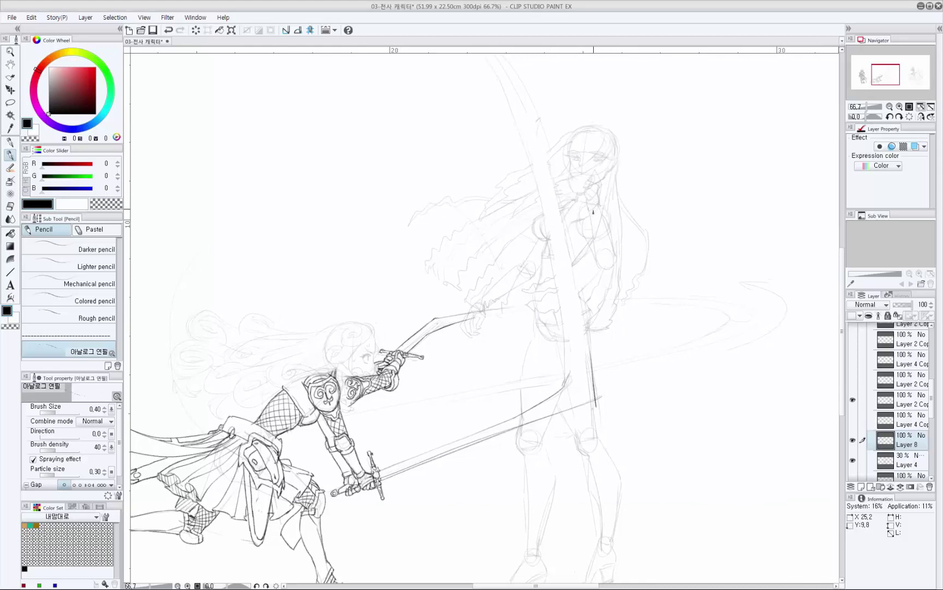
{"action": "scroll", "coordinate": [598, 204], "scroll_direction": "up", "scroll_amount": 4}
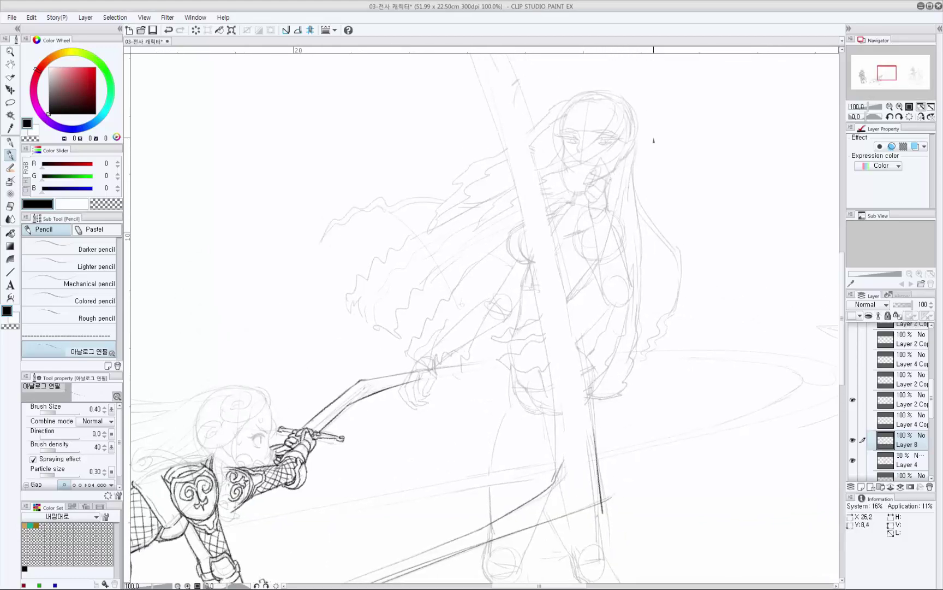
{"action": "left_click_drag", "start_coordinate": [582, 205], "coordinate": [586, 184]}
{"action": "key", "text": "ctrl+z"}
{"action": "left_click_drag", "start_coordinate": [621, 155], "coordinate": [623, 154]}
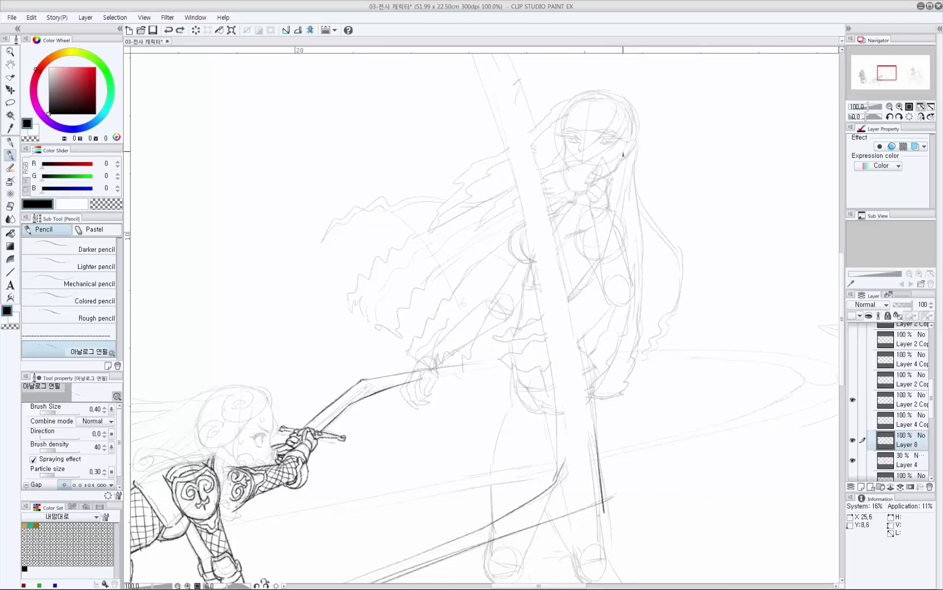
{"action": "mouse_move", "coordinate": [605, 196]}
{"action": "left_mouse_down"}
{"action": "mouse_move", "coordinate": [613, 179]}
{"action": "mouse_move", "coordinate": [596, 214]}
{"action": "left_mouse_up"}
{"action": "key", "text": "ctrl+z"}
{"action": "key", "text": "ctrl+z"}
{"action": "key", "text": "ctrl+z"}
{"action": "mouse_move", "coordinate": [613, 179]}
{"action": "left_mouse_down"}
{"action": "mouse_move", "coordinate": [613, 181]}
{"action": "mouse_move", "coordinate": [598, 237]}
{"action": "mouse_move", "coordinate": [619, 216]}
{"action": "mouse_move", "coordinate": [613, 204]}
{"action": "mouse_move", "coordinate": [619, 216]}
{"action": "mouse_move", "coordinate": [602, 237]}
{"action": "mouse_move", "coordinate": [598, 186]}
{"action": "mouse_move", "coordinate": [599, 219]}
{"action": "mouse_move", "coordinate": [605, 183]}
{"action": "mouse_move", "coordinate": [598, 215]}
{"action": "mouse_move", "coordinate": [603, 201]}
{"action": "mouse_move", "coordinate": [597, 212]}
{"action": "mouse_move", "coordinate": [612, 205]}
{"action": "mouse_move", "coordinate": [606, 213]}
{"action": "mouse_move", "coordinate": [596, 179]}
{"action": "left_mouse_up"}
{"action": "key", "text": "ctrl+z"}
{"action": "key", "text": "ctrl+z"}
{"action": "key", "text": "ctrl+z"}
{"action": "key", "text": "ctrl+z"}
{"action": "key", "text": "ctrl+z"}
{"action": "key", "text": "ctrl+z"}
{"action": "key", "text": "ctrl+z"}
{"action": "key", "text": "ctrl+z"}
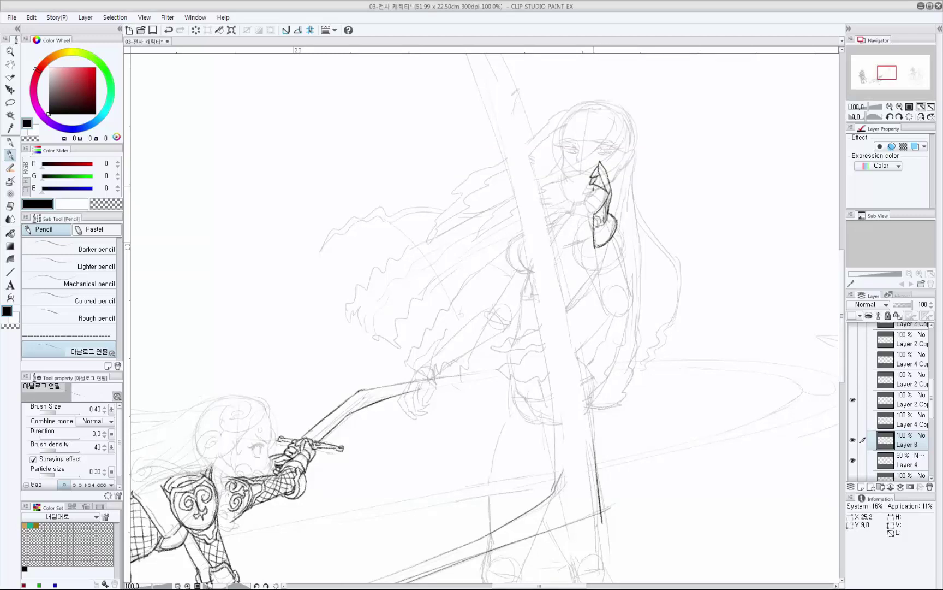
Draw the curled, segmented fingers of the standing woman's raised gauntlet.
{"action": "key", "text": "p"}
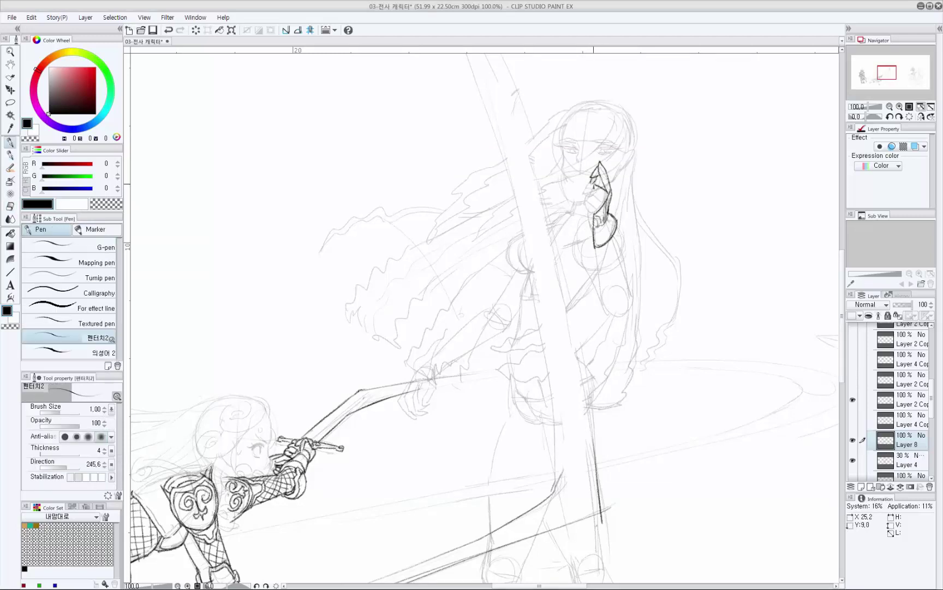
{"action": "key", "text": "p"}
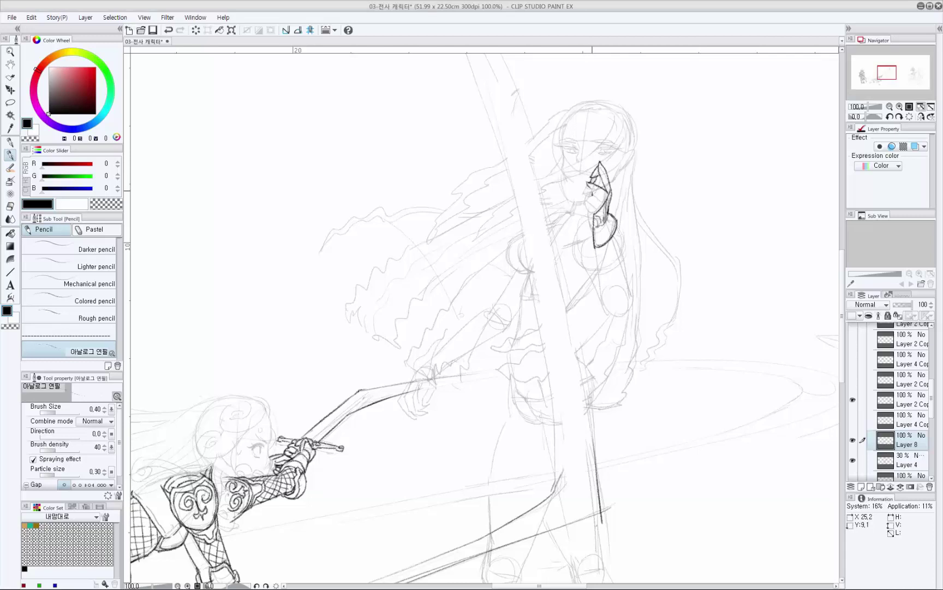
{"action": "mouse_move", "coordinate": [592, 191]}
{"action": "left_mouse_down"}
{"action": "mouse_move", "coordinate": [606, 203]}
{"action": "mouse_move", "coordinate": [585, 191]}
{"action": "mouse_move", "coordinate": [603, 207]}
{"action": "mouse_move", "coordinate": [591, 206]}
{"action": "left_mouse_up"}
{"action": "key", "text": "ctrl+z"}
{"action": "key", "text": "ctrl+z"}
{"action": "mouse_move", "coordinate": [589, 201]}
{"action": "left_mouse_down"}
{"action": "mouse_move", "coordinate": [603, 205]}
{"action": "mouse_move", "coordinate": [583, 208]}
{"action": "mouse_move", "coordinate": [597, 207]}
{"action": "mouse_move", "coordinate": [582, 213]}
{"action": "mouse_move", "coordinate": [590, 216]}
{"action": "left_mouse_up"}
{"action": "left_click_drag", "start_coordinate": [622, 170], "coordinate": [620, 172]}
Erase and redraw the raised gauntlet's pointed finger, and strengthen the lines of its finger plates.
{"action": "key", "text": "e"}
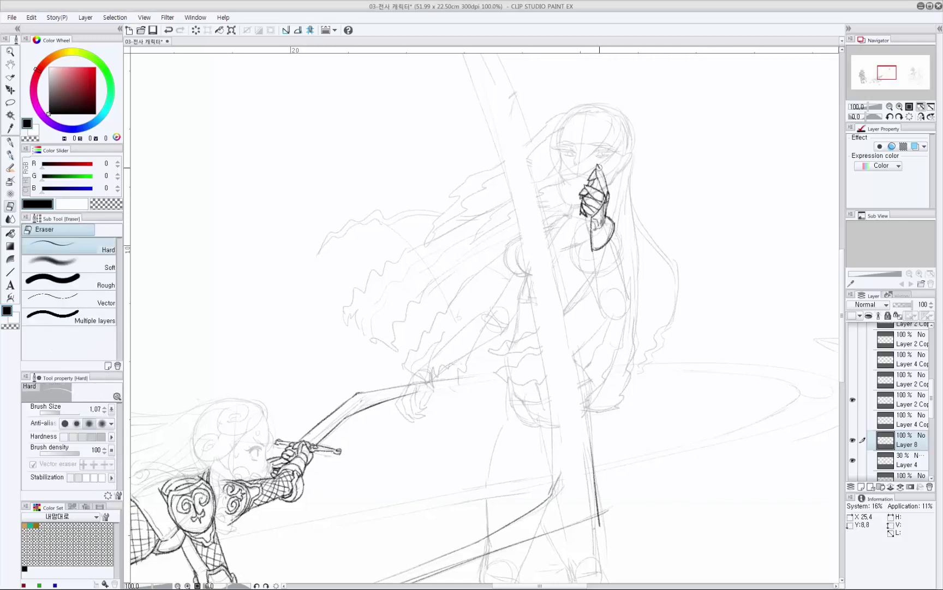
{"action": "key", "text": "p"}
{"action": "key", "text": "ctrl+z"}
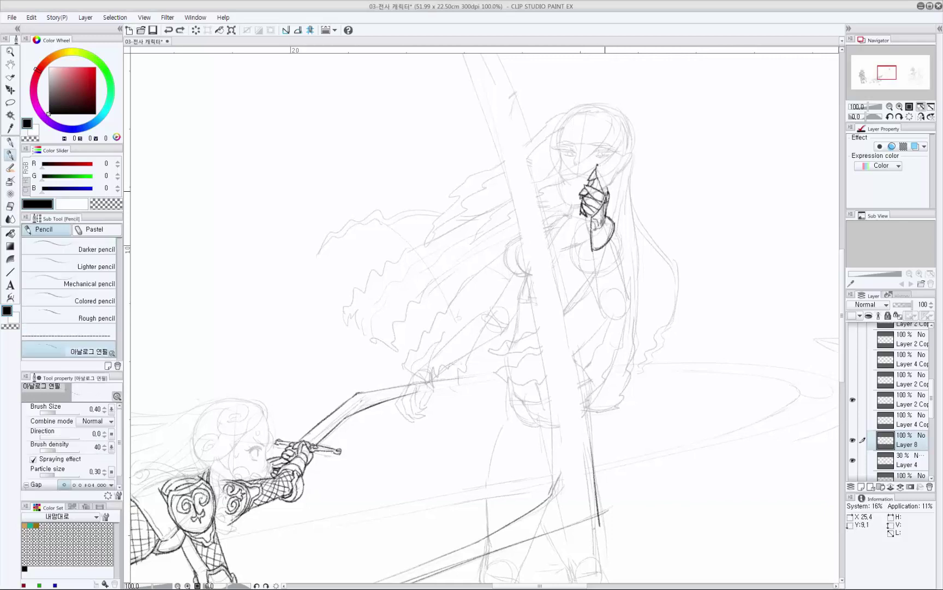
{"action": "mouse_move", "coordinate": [606, 184]}
{"action": "left_mouse_down"}
{"action": "mouse_move", "coordinate": [608, 192]}
{"action": "mouse_move", "coordinate": [597, 187]}
{"action": "left_mouse_up"}
{"action": "key", "text": "ctrl+z"}
{"action": "left_click_drag", "start_coordinate": [585, 196], "coordinate": [598, 206]}
{"action": "key", "text": "c"}
{"action": "key", "text": "c"}
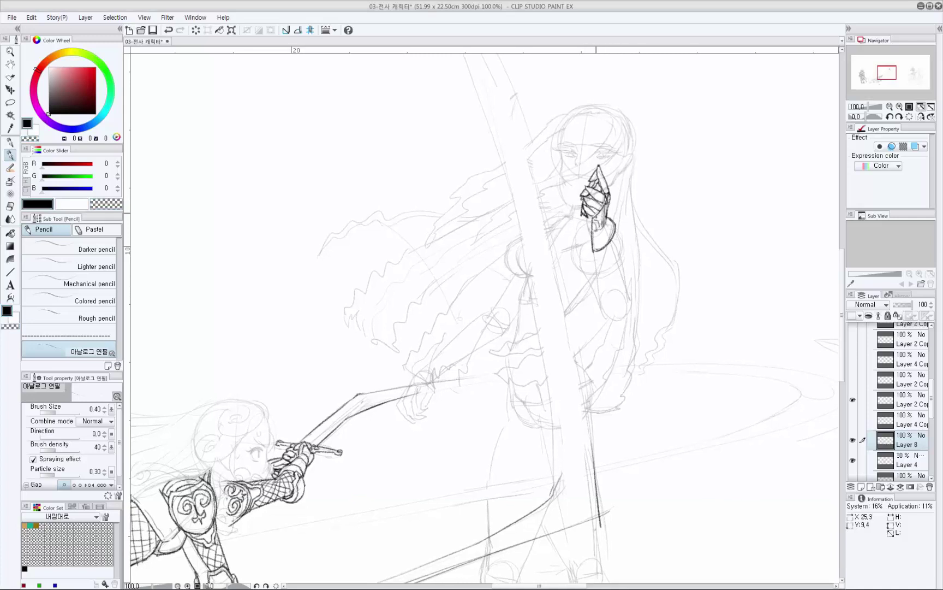
Refine the palm and wrist lines of the raised gauntlet, alternating between pencil strokes and erasing.
{"action": "key", "text": "p"}
{"action": "key", "text": "p"}
{"action": "key", "text": "c"}
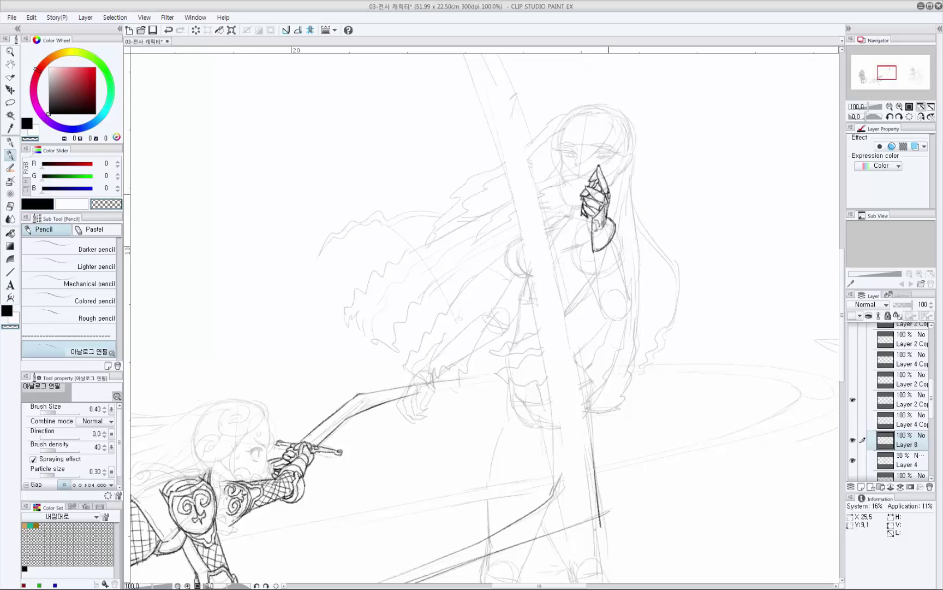
{"action": "key", "text": "c"}
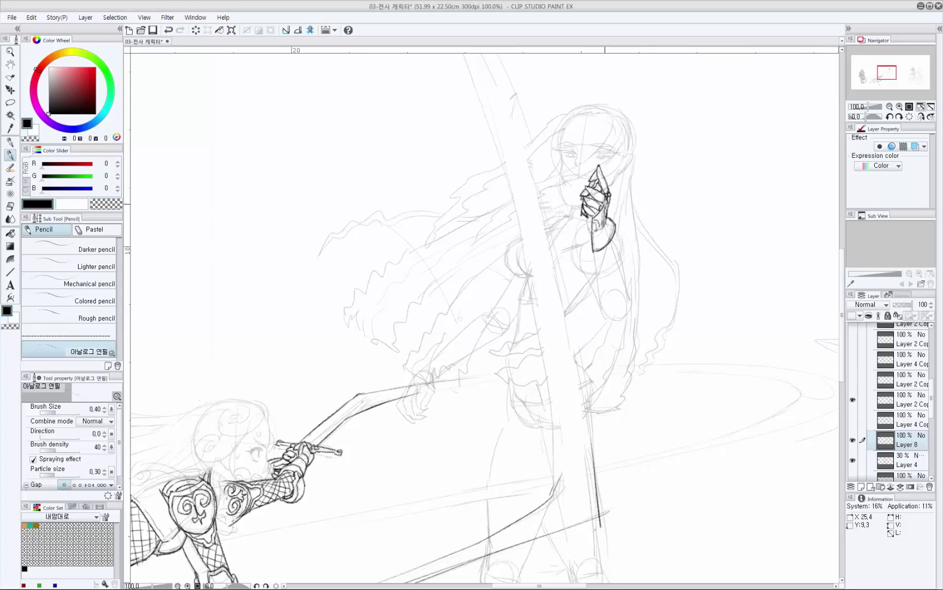
{"action": "key", "text": "p"}
{"action": "key", "text": "p"}
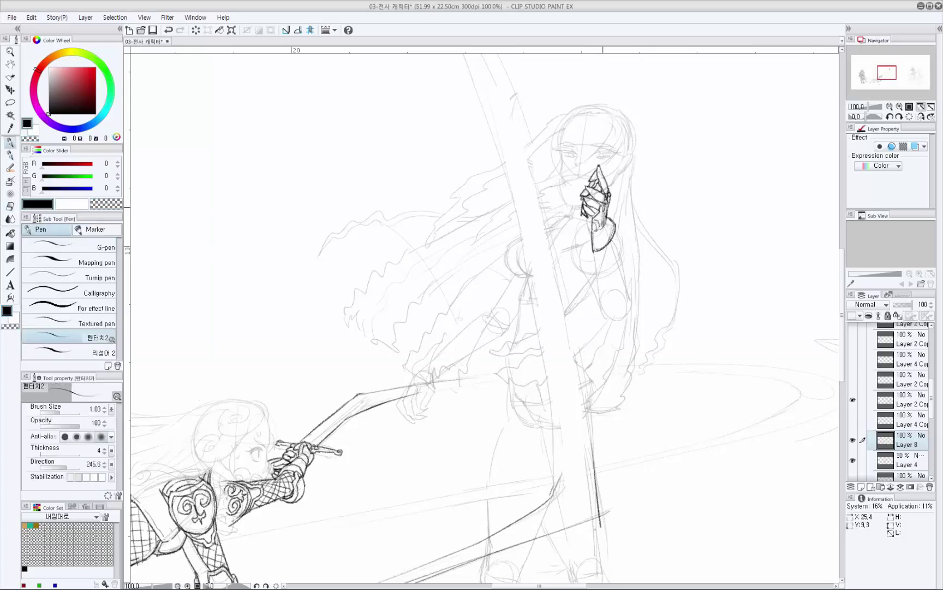
{"action": "key", "text": "p"}
{"action": "key", "text": "p"}
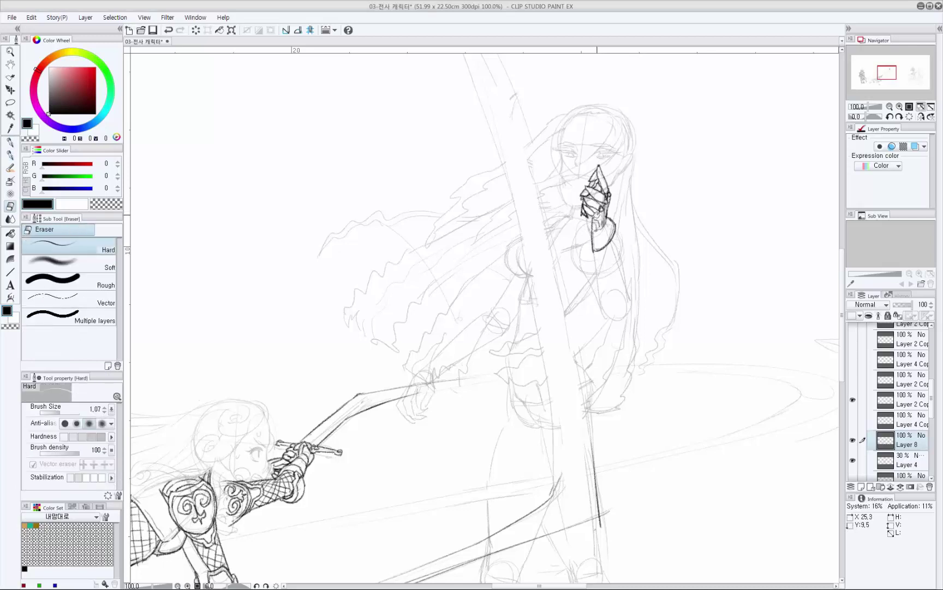
{"action": "key", "text": "p"}
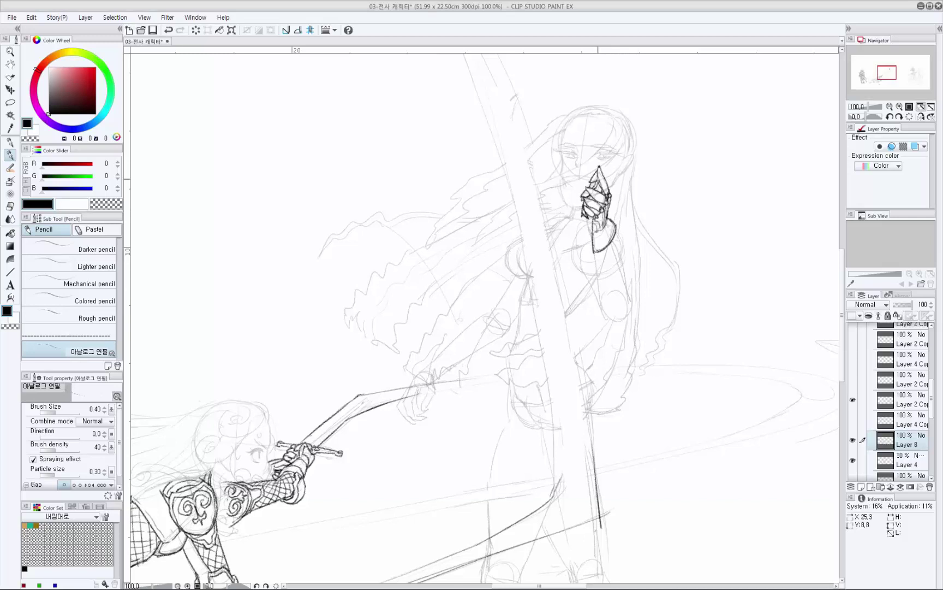
{"action": "left_click_drag", "start_coordinate": [598, 179], "coordinate": [606, 178]}
{"action": "mouse_move", "coordinate": [598, 198]}
{"action": "left_mouse_down"}
{"action": "mouse_move", "coordinate": [595, 185]}
{"action": "mouse_move", "coordinate": [587, 220]}
{"action": "left_mouse_up"}
{"action": "key", "text": "ctrl+z"}
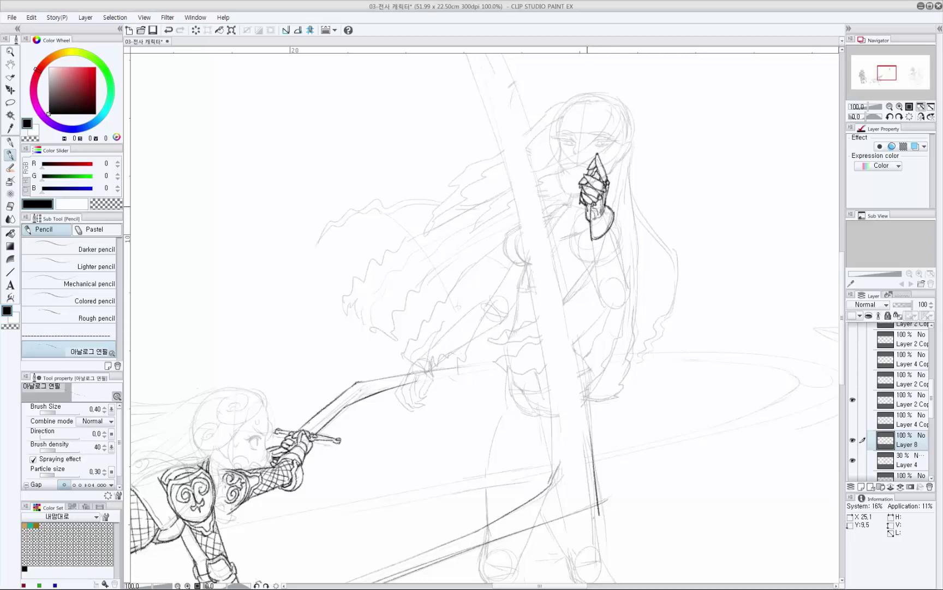
{"action": "left_click_drag", "start_coordinate": [590, 217], "coordinate": [586, 213]}
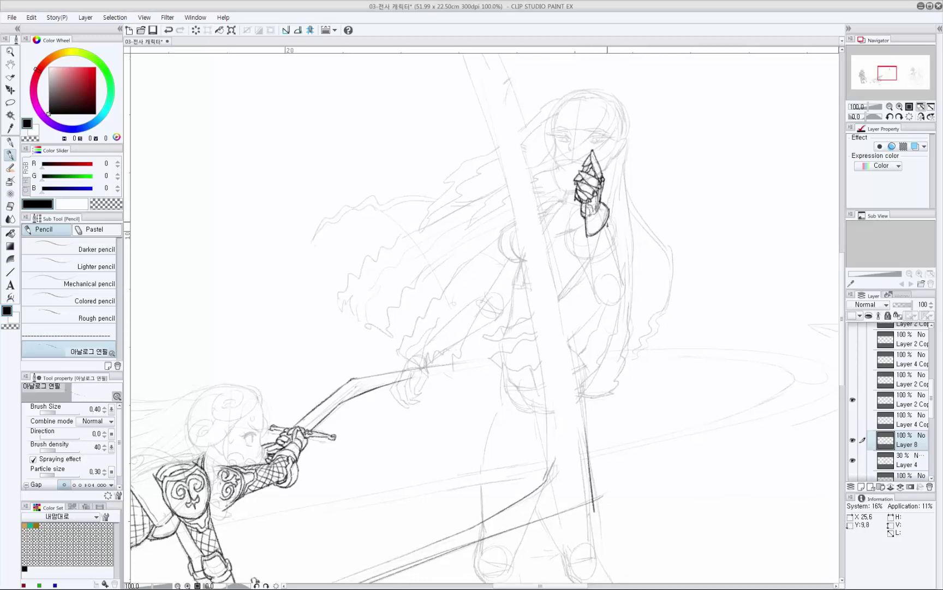
Draw the outer edge of the forearm plate flaring out below the raised gauntlet's cuff.
{"action": "key", "text": "ctrl+z"}
{"action": "mouse_move", "coordinate": [607, 223]}
{"action": "left_mouse_down"}
{"action": "mouse_move", "coordinate": [619, 241]}
{"action": "mouse_move", "coordinate": [623, 211]}
{"action": "mouse_move", "coordinate": [626, 249]}
{"action": "mouse_move", "coordinate": [625, 236]}
{"action": "mouse_move", "coordinate": [591, 252]}
{"action": "mouse_move", "coordinate": [622, 249]}
{"action": "left_mouse_up"}
{"action": "key", "text": "ctrl+z"}
{"action": "key", "text": "ctrl+z"}
{"action": "key", "text": "ctrl+z"}
{"action": "key", "text": "ctrl+z"}
{"action": "key", "text": "ctrl+z"}
{"action": "key", "text": "ctrl+z"}
{"action": "key", "text": "ctrl+z"}
{"action": "key", "text": "ctrl+z"}
{"action": "key", "text": "ctrl+z"}
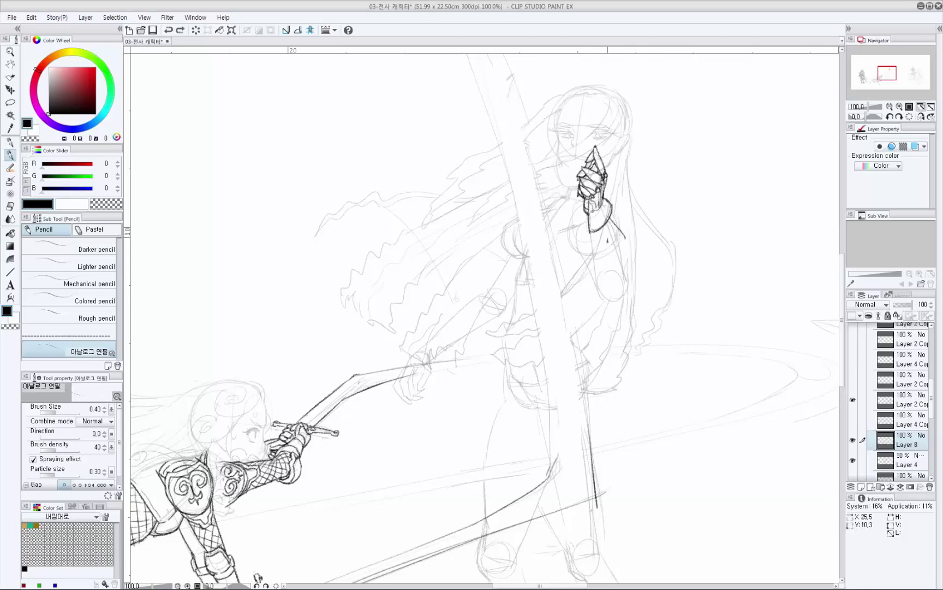
{"action": "key", "text": "ctrl+z"}
Draw the raised forearm's inner edge and the rounded lower plate reaching down to the elbow.
{"action": "mouse_move", "coordinate": [607, 218]}
{"action": "left_mouse_down"}
{"action": "mouse_move", "coordinate": [627, 245]}
{"action": "mouse_move", "coordinate": [609, 262]}
{"action": "left_mouse_up"}
{"action": "key", "text": "ctrl+z"}
{"action": "mouse_move", "coordinate": [588, 214]}
{"action": "left_mouse_down"}
{"action": "mouse_move", "coordinate": [591, 257]}
{"action": "mouse_move", "coordinate": [632, 267]}
{"action": "left_mouse_up"}
{"action": "key", "text": "ctrl+z"}
{"action": "mouse_move", "coordinate": [631, 267]}
{"action": "left_mouse_down"}
{"action": "mouse_move", "coordinate": [616, 286]}
{"action": "mouse_move", "coordinate": [596, 274]}
{"action": "left_mouse_up"}
{"action": "key", "text": "ctrl+z"}
{"action": "key", "text": "ctrl+z"}
{"action": "left_click_drag", "start_coordinate": [257, 576], "coordinate": [254, 573]}
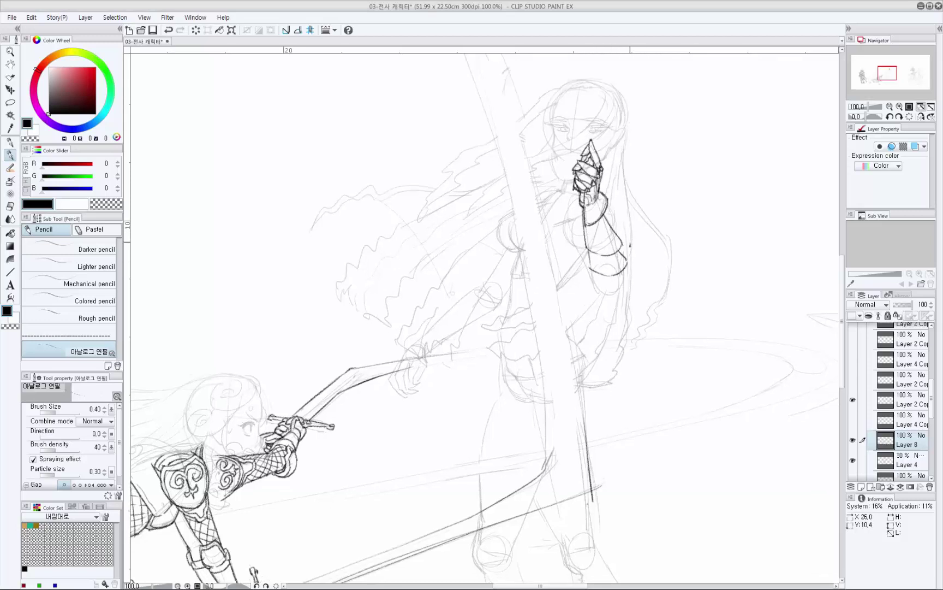
Rework the lower forearm plate with a flared, pointed outer corner, erasing the surplus lines.
{"action": "mouse_move", "coordinate": [615, 246]}
{"action": "left_mouse_down"}
{"action": "mouse_move", "coordinate": [627, 252]}
{"action": "mouse_move", "coordinate": [600, 266]}
{"action": "mouse_move", "coordinate": [622, 231]}
{"action": "mouse_move", "coordinate": [591, 249]}
{"action": "mouse_move", "coordinate": [592, 258]}
{"action": "mouse_move", "coordinate": [617, 266]}
{"action": "mouse_move", "coordinate": [632, 253]}
{"action": "left_mouse_up"}
{"action": "key", "text": "e"}
{"action": "key", "text": "p"}
{"action": "key", "text": "ctrl+z"}
{"action": "key", "text": "ctrl+z"}
{"action": "key", "text": "ctrl+z"}
{"action": "mouse_move", "coordinate": [619, 235]}
{"action": "left_mouse_down"}
{"action": "mouse_move", "coordinate": [632, 254]}
{"action": "mouse_move", "coordinate": [618, 264]}
{"action": "mouse_move", "coordinate": [633, 225]}
{"action": "left_mouse_up"}
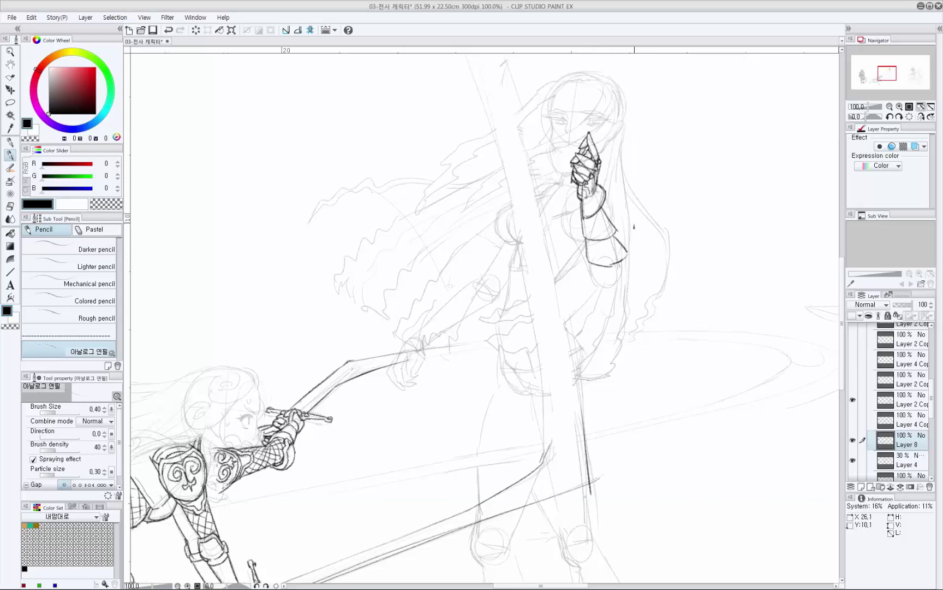
{"action": "key", "text": "e"}
{"action": "left_click_drag", "start_coordinate": [613, 266], "coordinate": [616, 262]}
{"action": "key", "text": "p"}
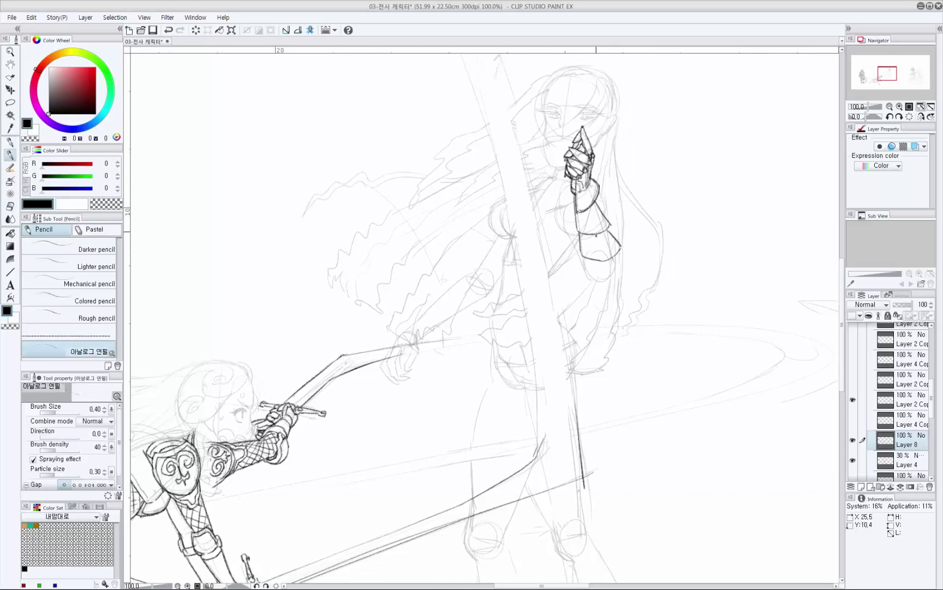
Add small curled notches to the lower edges of both forearm plates, cleaning up the overlapping lines with a smaller eraser.
{"action": "left_click_drag", "start_coordinate": [600, 232], "coordinate": [589, 233]}
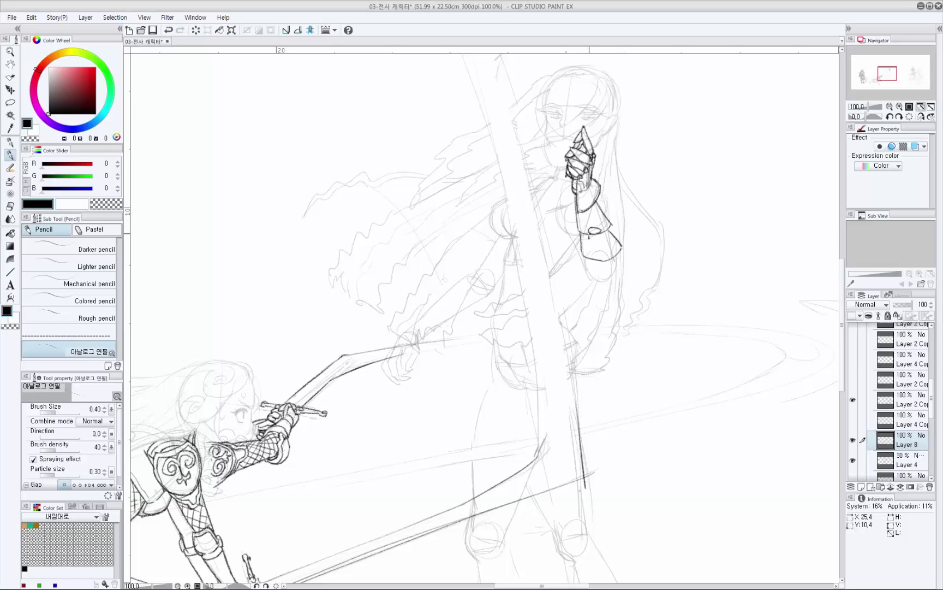
{"action": "key", "text": "ctrl+z"}
{"action": "left_click_drag", "start_coordinate": [589, 235], "coordinate": [580, 231]}
{"action": "key", "text": "ctrl+z"}
{"action": "mouse_move", "coordinate": [600, 260]}
{"action": "left_mouse_down"}
{"action": "mouse_move", "coordinate": [594, 234]}
{"action": "mouse_move", "coordinate": [628, 221]}
{"action": "left_mouse_up"}
{"action": "key", "text": "e"}
{"action": "key", "text": "bracketleft"}
{"action": "key", "text": "bracketleft"}
{"action": "key", "text": "bracketleft"}
{"action": "key", "text": "bracketleft"}
{"action": "key", "text": "bracketleft"}
{"action": "key", "text": "p"}
{"action": "mouse_move", "coordinate": [618, 244]}
{"action": "left_mouse_down"}
{"action": "mouse_move", "coordinate": [606, 289]}
{"action": "mouse_move", "coordinate": [598, 259]}
{"action": "mouse_move", "coordinate": [610, 183]}
{"action": "left_mouse_up"}
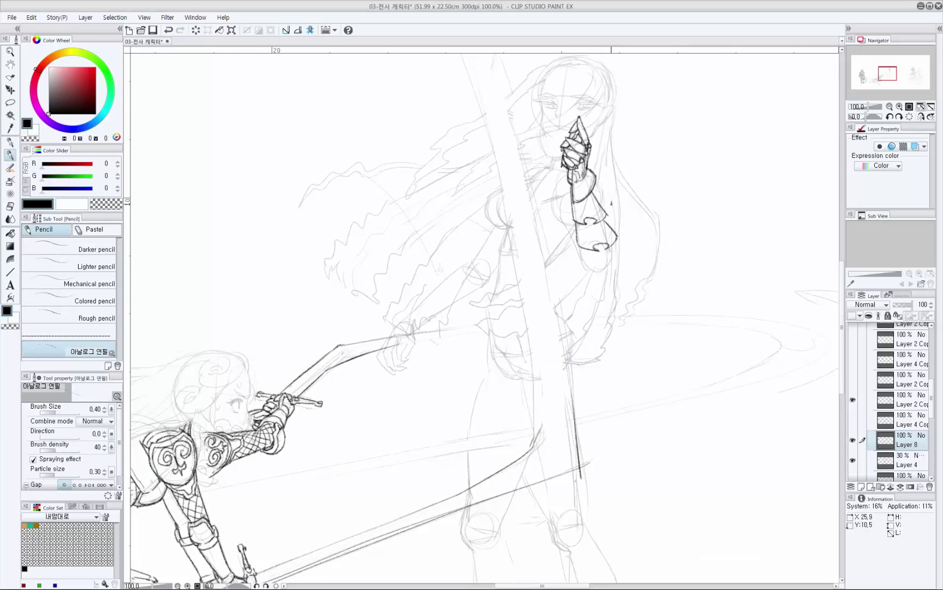
{"action": "left_click_drag", "start_coordinate": [618, 250], "coordinate": [611, 190]}
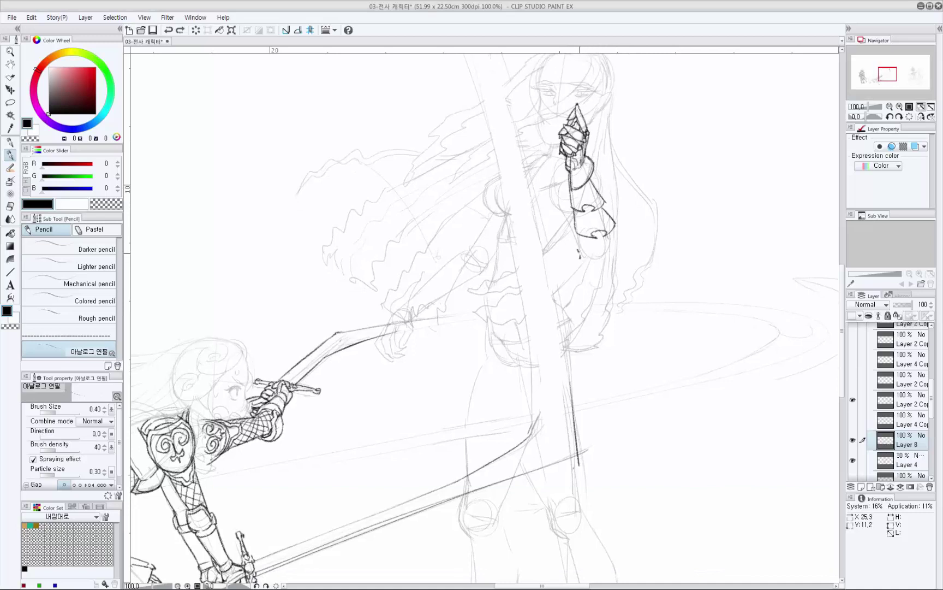
Draw the rounded elbow guard beneath the lower forearm plate of the raised arm.
{"action": "left_click_drag", "start_coordinate": [578, 251], "coordinate": [605, 267]}
{"action": "key", "text": "ctrl+z"}
{"action": "mouse_move", "coordinate": [609, 238]}
{"action": "left_mouse_down"}
{"action": "mouse_move", "coordinate": [590, 261]}
{"action": "mouse_move", "coordinate": [578, 248]}
{"action": "left_mouse_up"}
{"action": "key", "text": "ctrl+z"}
{"action": "mouse_move", "coordinate": [579, 249]}
{"action": "left_mouse_down"}
{"action": "mouse_move", "coordinate": [604, 247]}
{"action": "mouse_move", "coordinate": [605, 225]}
{"action": "mouse_move", "coordinate": [612, 259]}
{"action": "mouse_move", "coordinate": [586, 258]}
{"action": "left_mouse_up"}
{"action": "key", "text": "ctrl+z"}
{"action": "key", "text": "ctrl+z"}
{"action": "key", "text": "ctrl+z"}
{"action": "key", "text": "ctrl+z"}
{"action": "key", "text": "e"}
{"action": "key", "text": "p"}
{"action": "key", "text": "ctrl+z"}
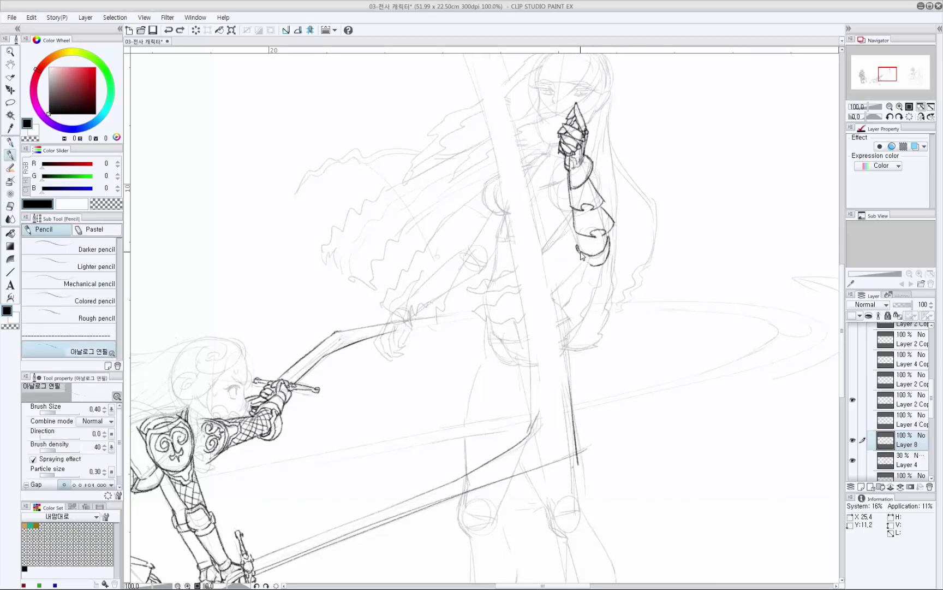
Draw a second curved rim on the elbow guard and a sharp spike pointing down from the elbow.
{"action": "key", "text": "e"}
{"action": "key", "text": "p"}
{"action": "mouse_move", "coordinate": [577, 253]}
{"action": "left_mouse_down"}
{"action": "mouse_move", "coordinate": [601, 285]}
{"action": "mouse_move", "coordinate": [604, 273]}
{"action": "left_mouse_up"}
{"action": "key", "text": "ctrl+z"}
{"action": "left_click_drag", "start_coordinate": [605, 266], "coordinate": [602, 293]}
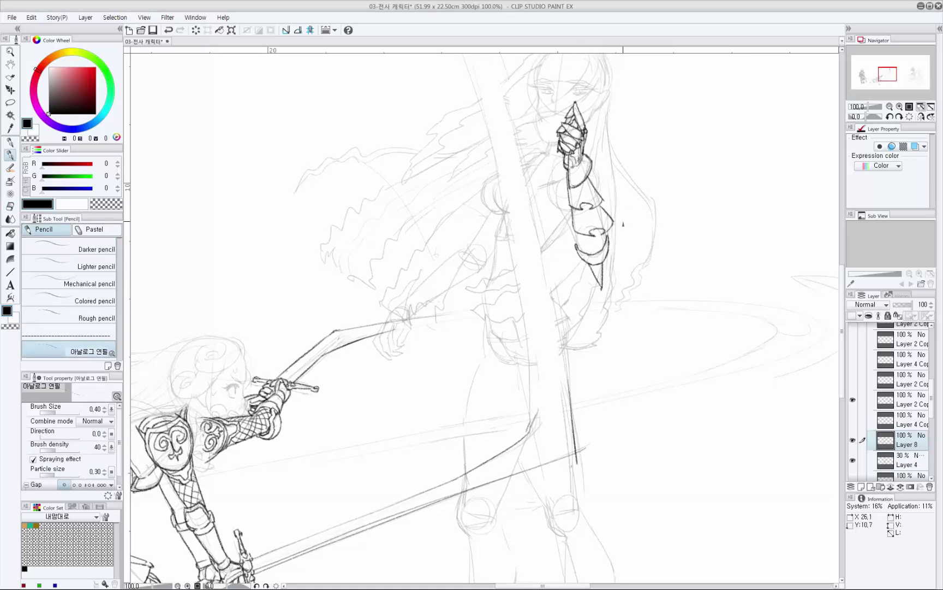
{"action": "left_click_drag", "start_coordinate": [619, 225], "coordinate": [613, 238]}
{"action": "mouse_move", "coordinate": [615, 227]}
{"action": "left_mouse_down"}
{"action": "mouse_move", "coordinate": [603, 253]}
{"action": "mouse_move", "coordinate": [575, 256]}
{"action": "left_mouse_up"}
{"action": "key", "text": "ctrl+z"}
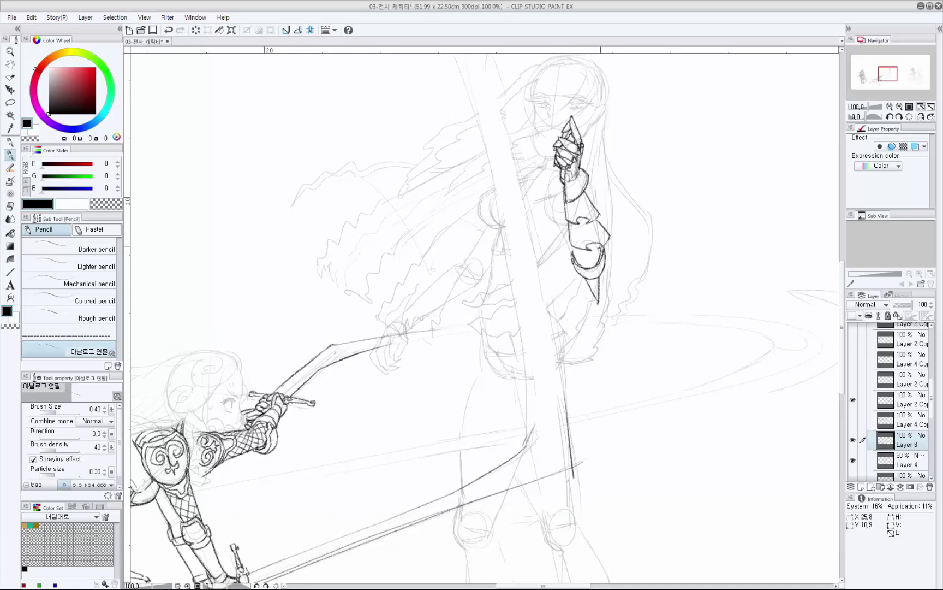
Add curved bands inside the elbow guard, between the forearm plate and the spike.
{"action": "key", "text": "c"}
{"action": "key", "text": "c"}
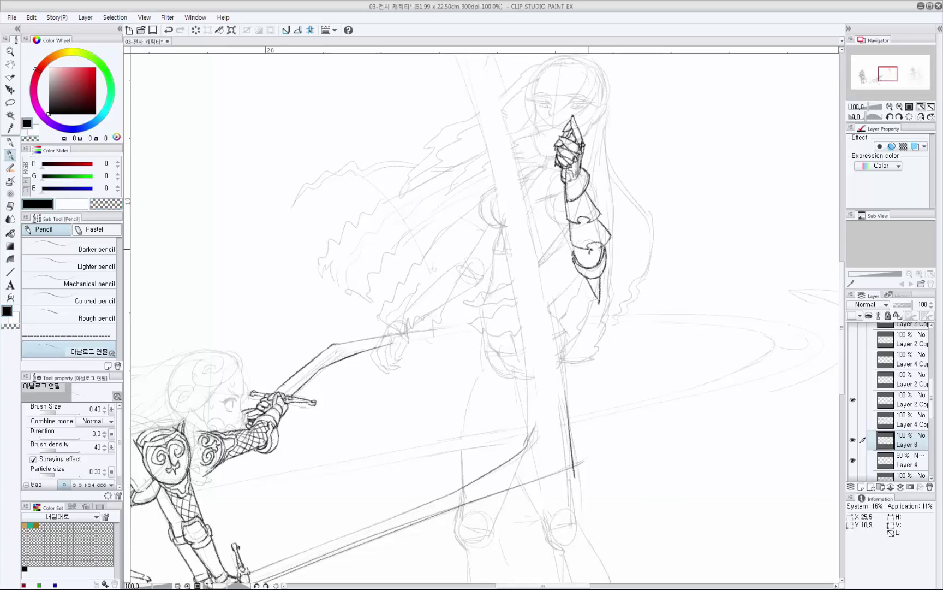
{"action": "left_click_drag", "start_coordinate": [579, 249], "coordinate": [580, 258]}
{"action": "key", "text": "ctrl+z"}
{"action": "mouse_move", "coordinate": [578, 254]}
{"action": "left_mouse_down"}
{"action": "mouse_move", "coordinate": [590, 264]}
{"action": "mouse_move", "coordinate": [599, 255]}
{"action": "left_mouse_up"}
{"action": "key", "text": "ctrl+z"}
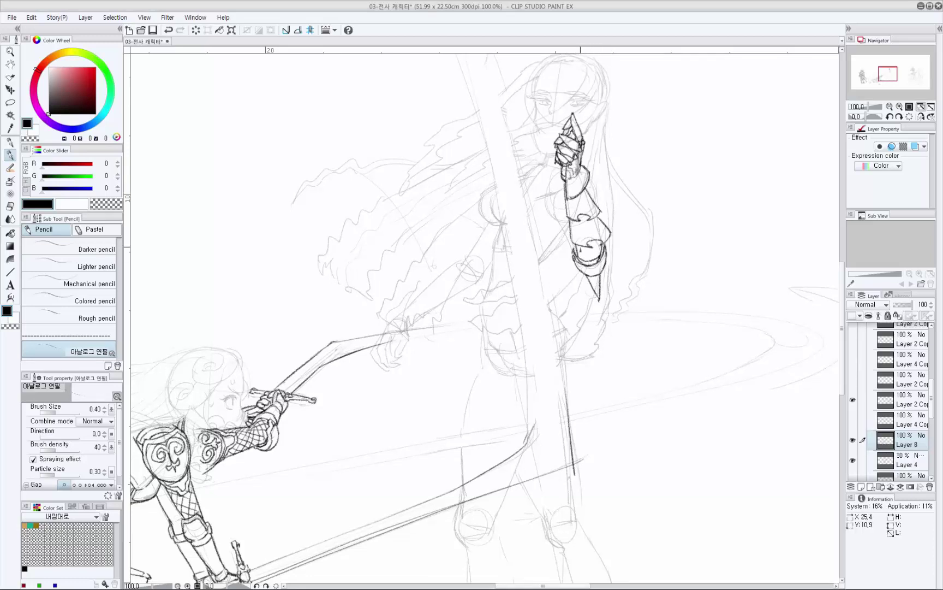
{"action": "key", "text": "ctrl+z"}
{"action": "left_click_drag", "start_coordinate": [579, 248], "coordinate": [601, 249]}
{"action": "left_click_drag", "start_coordinate": [609, 242], "coordinate": [610, 239]}
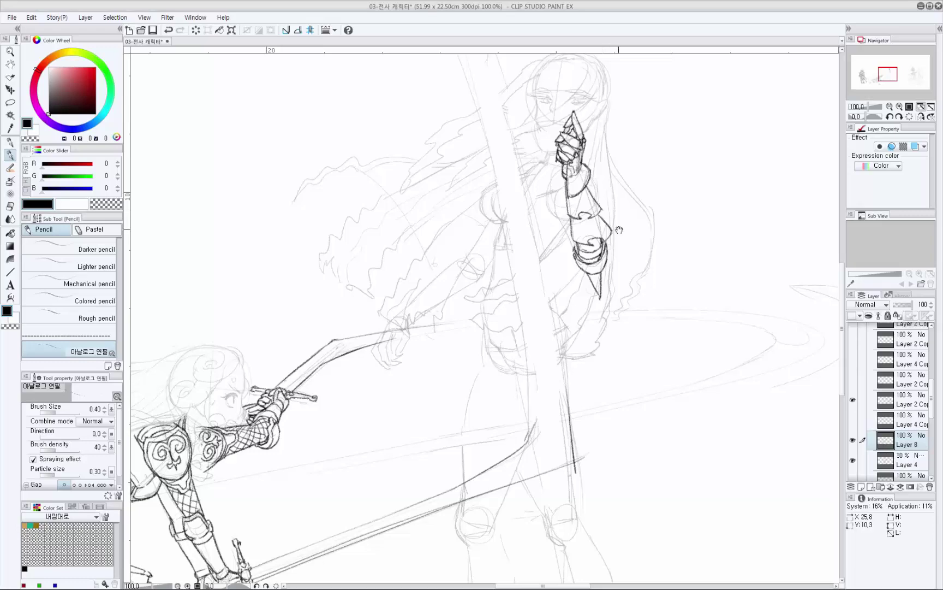
Examine the arm armour on the inked drawing of the armoured woman with the girl.
{"action": "left_click_drag", "start_coordinate": [471, 295], "coordinate": [868, 296]}
{"action": "left_click_drag", "start_coordinate": [235, 356], "coordinate": [647, 169]}
{"action": "mouse_move", "coordinate": [409, 245]}
{"action": "left_mouse_down"}
{"action": "mouse_move", "coordinate": [456, 316]}
{"action": "mouse_move", "coordinate": [484, 338]}
{"action": "left_mouse_up"}
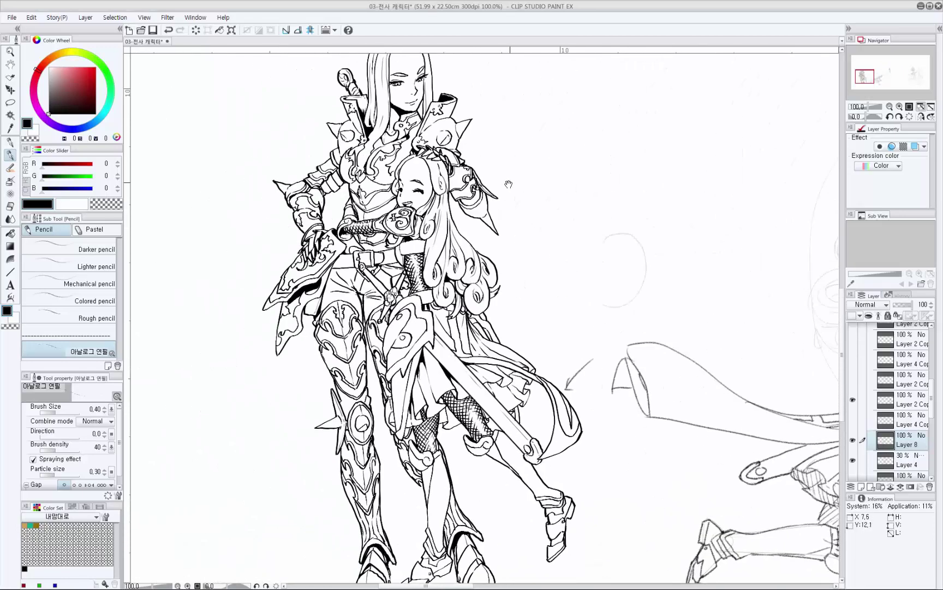
{"action": "left_click_drag", "start_coordinate": [508, 184], "coordinate": [510, 188]}
{"action": "left_click_drag", "start_coordinate": [480, 183], "coordinate": [477, 166]}
{"action": "key", "text": "ctrl+z"}
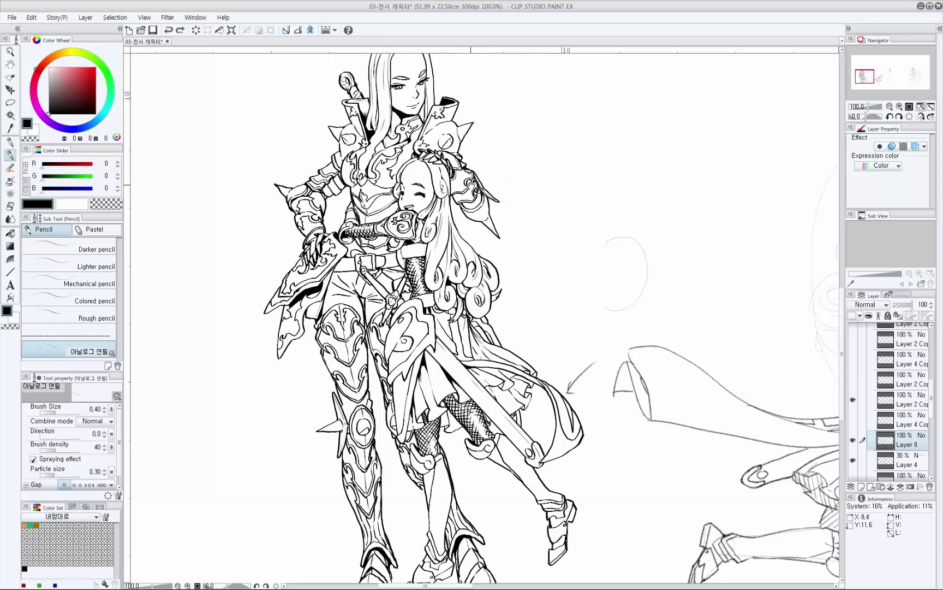
{"action": "left_click_drag", "start_coordinate": [681, 370], "coordinate": [223, 365]}
{"action": "left_click_drag", "start_coordinate": [693, 355], "coordinate": [356, 307]}
{"action": "left_click_drag", "start_coordinate": [589, 226], "coordinate": [457, 331]}
Draw a small spike on the outer side of the raised arm's elbow guard.
{"action": "left_click_drag", "start_coordinate": [554, 187], "coordinate": [556, 193]}
{"action": "mouse_move", "coordinate": [556, 169]}
{"action": "left_mouse_down"}
{"action": "mouse_move", "coordinate": [562, 222]}
{"action": "mouse_move", "coordinate": [552, 252]}
{"action": "left_mouse_up"}
{"action": "key", "text": "ctrl+z"}
{"action": "key", "text": "ctrl+z"}
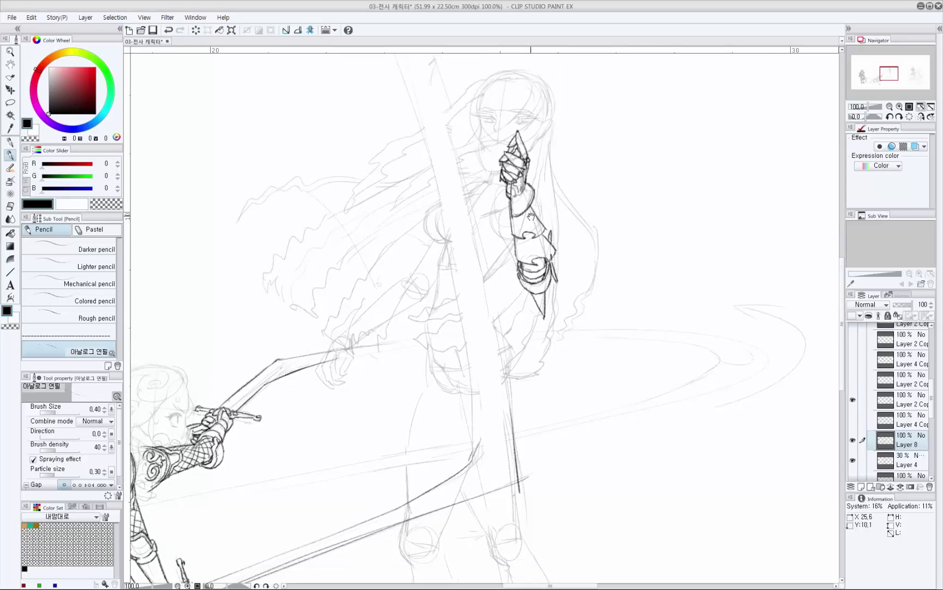
Draw the curved chest outlines on both sides of the raised forearm and extend the outer elbow spike.
{"action": "mouse_move", "coordinate": [531, 217]}
{"action": "left_mouse_down"}
{"action": "mouse_move", "coordinate": [544, 236]}
{"action": "mouse_move", "coordinate": [611, 214]}
{"action": "mouse_move", "coordinate": [611, 203]}
{"action": "mouse_move", "coordinate": [594, 247]}
{"action": "left_mouse_up"}
{"action": "key", "text": "ctrl+z"}
{"action": "key", "text": "ctrl+z"}
{"action": "left_click_drag", "start_coordinate": [586, 213], "coordinate": [594, 238]}
{"action": "key", "text": "ctrl+z"}
{"action": "left_click_drag", "start_coordinate": [541, 218], "coordinate": [553, 265]}
{"action": "key", "text": "ctrl+z"}
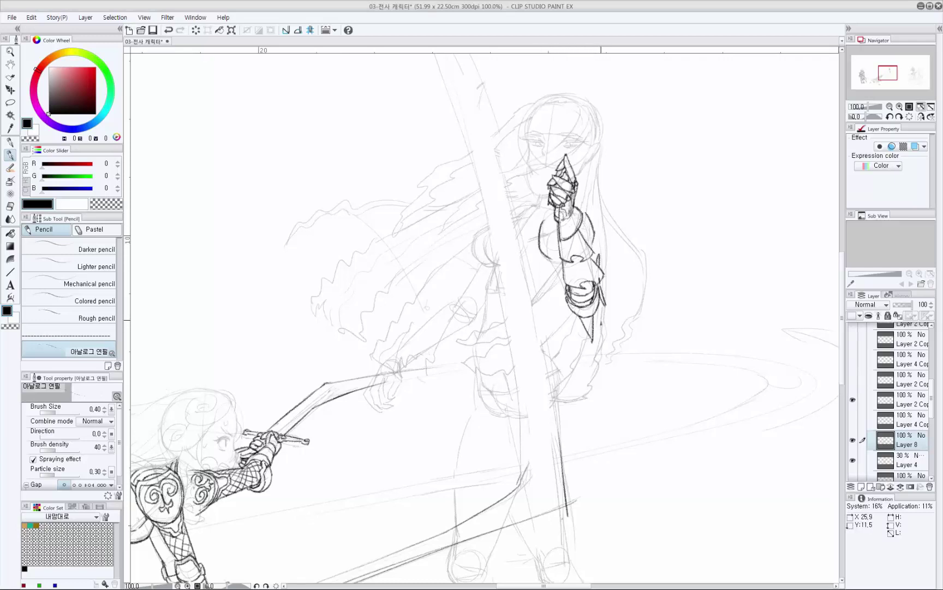
Refine the rounded shoulder plate outline behind the raised forearm, on the side facing the large sword.
{"action": "mouse_move", "coordinate": [562, 221]}
{"action": "left_mouse_down"}
{"action": "mouse_move", "coordinate": [545, 227]}
{"action": "mouse_move", "coordinate": [543, 255]}
{"action": "left_mouse_up"}
{"action": "key", "text": "e"}
{"action": "key", "text": "p"}
{"action": "mouse_move", "coordinate": [587, 216]}
{"action": "left_mouse_down"}
{"action": "mouse_move", "coordinate": [597, 228]}
{"action": "mouse_move", "coordinate": [542, 226]}
{"action": "left_mouse_up"}
{"action": "key", "text": "ctrl+z"}
{"action": "key", "text": "ctrl+z"}
{"action": "key", "text": "e"}
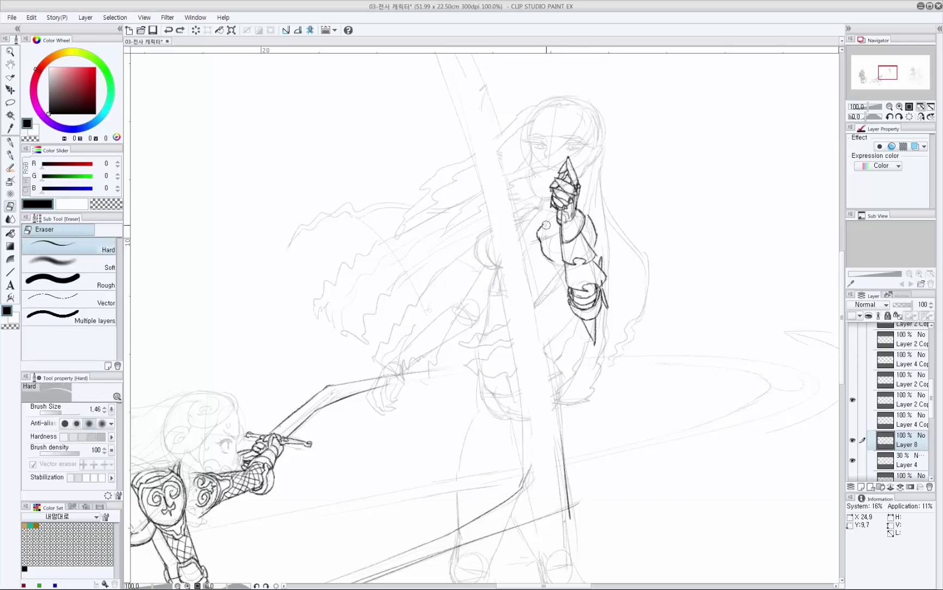
{"action": "key", "text": "p"}
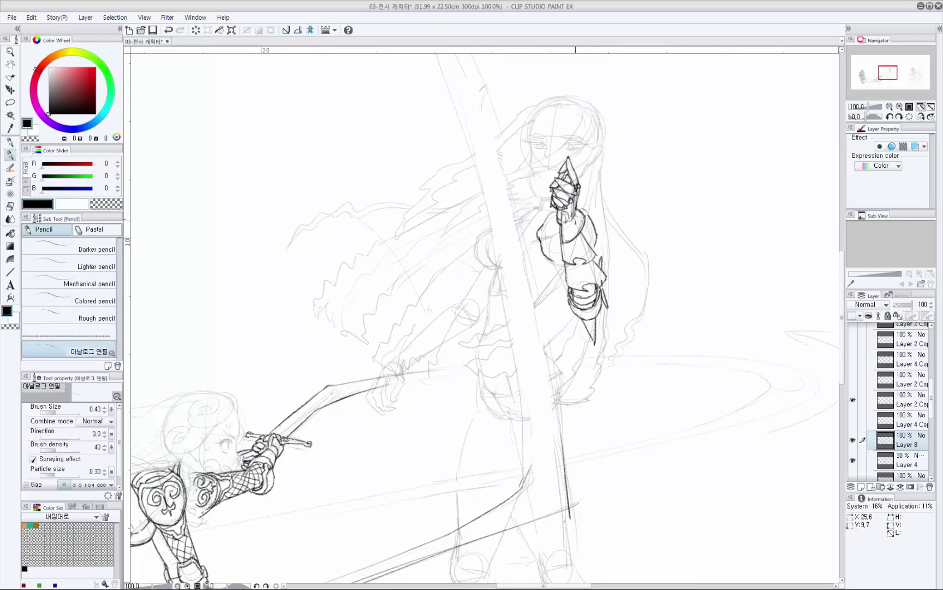
Draw an upright, flared collar plate behind the raised hand, on the side away from the large sword.
{"action": "mouse_move", "coordinate": [546, 219]}
{"action": "left_mouse_down"}
{"action": "mouse_move", "coordinate": [549, 192]}
{"action": "mouse_move", "coordinate": [547, 218]}
{"action": "mouse_move", "coordinate": [548, 195]}
{"action": "mouse_move", "coordinate": [602, 182]}
{"action": "mouse_move", "coordinate": [591, 215]}
{"action": "left_mouse_up"}
{"action": "key", "text": "ctrl+z"}
{"action": "key", "text": "ctrl+z"}
{"action": "key", "text": "ctrl+z"}
{"action": "key", "text": "ctrl+z"}
{"action": "key", "text": "ctrl+z"}
{"action": "key", "text": "ctrl+z"}
{"action": "key", "text": "ctrl+z"}
{"action": "key", "text": "e"}
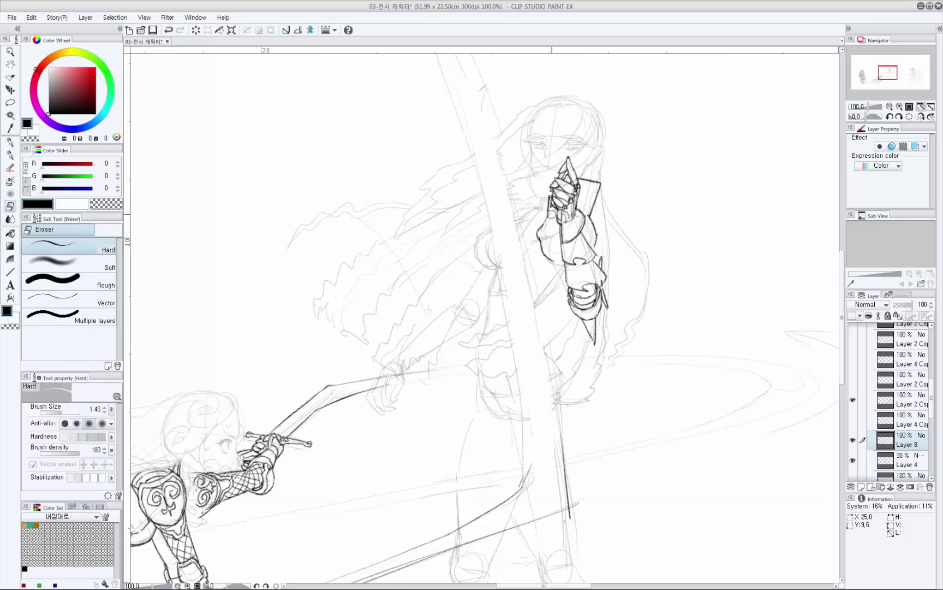
{"action": "key", "text": "p"}
Check the collar armour on the inked armoured woman and draw the matching flared collar plate on the sword side of the raised hand.
{"action": "left_click_drag", "start_coordinate": [503, 213], "coordinate": [764, 196]}
{"action": "left_click_drag", "start_coordinate": [513, 281], "coordinate": [770, 266]}
{"action": "left_click_drag", "start_coordinate": [274, 304], "coordinate": [631, 272]}
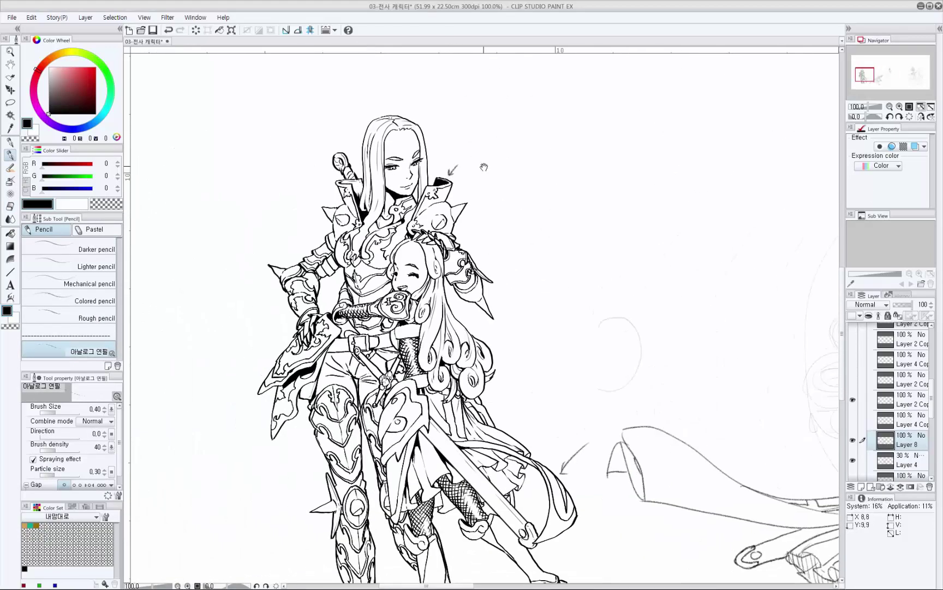
{"action": "left_click_drag", "start_coordinate": [693, 303], "coordinate": [225, 349]}
{"action": "left_click_drag", "start_coordinate": [694, 352], "coordinate": [181, 382]}
{"action": "left_click_drag", "start_coordinate": [551, 239], "coordinate": [641, 280]}
{"action": "left_click_drag", "start_coordinate": [557, 228], "coordinate": [600, 238]}
{"action": "key", "text": "ctrl+z"}
{"action": "key", "text": "ctrl+z"}
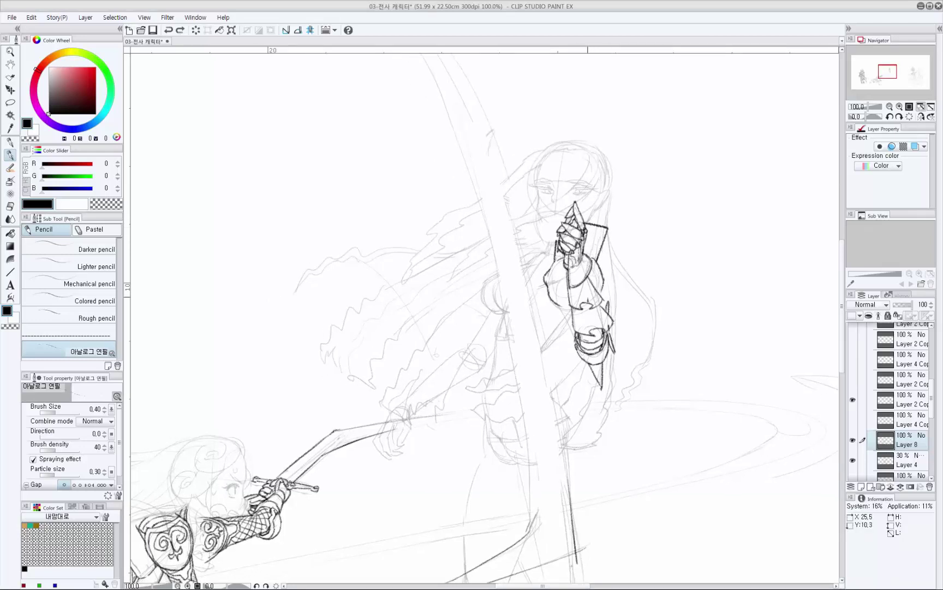
{"action": "mouse_move", "coordinate": [587, 230]}
{"action": "left_mouse_down"}
{"action": "mouse_move", "coordinate": [600, 228]}
{"action": "mouse_move", "coordinate": [550, 210]}
{"action": "mouse_move", "coordinate": [559, 243]}
{"action": "mouse_move", "coordinate": [574, 241]}
{"action": "mouse_move", "coordinate": [558, 244]}
{"action": "left_mouse_up"}
{"action": "key", "text": "ctrl+z"}
{"action": "key", "text": "ctrl+z"}
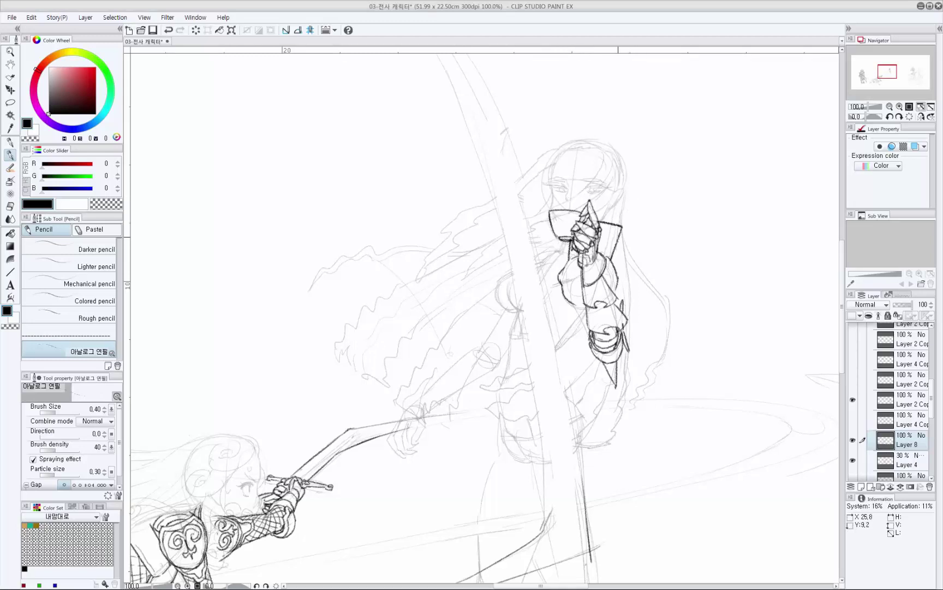
Refine the armour lines beneath the collar plates and along the inner edge of the raised forearm.
{"action": "left_click_drag", "start_coordinate": [612, 253], "coordinate": [655, 226]}
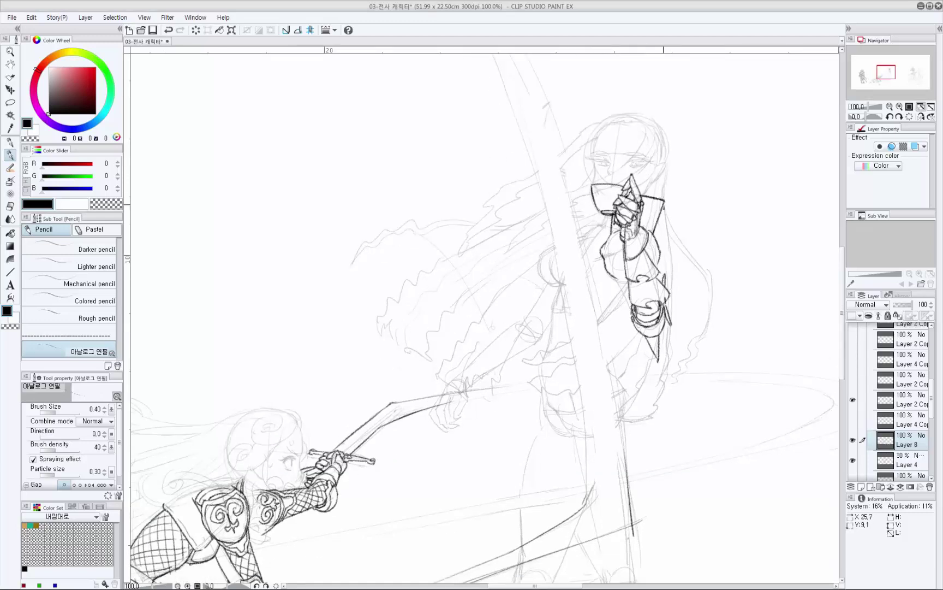
{"action": "left_click_drag", "start_coordinate": [640, 244], "coordinate": [650, 201]}
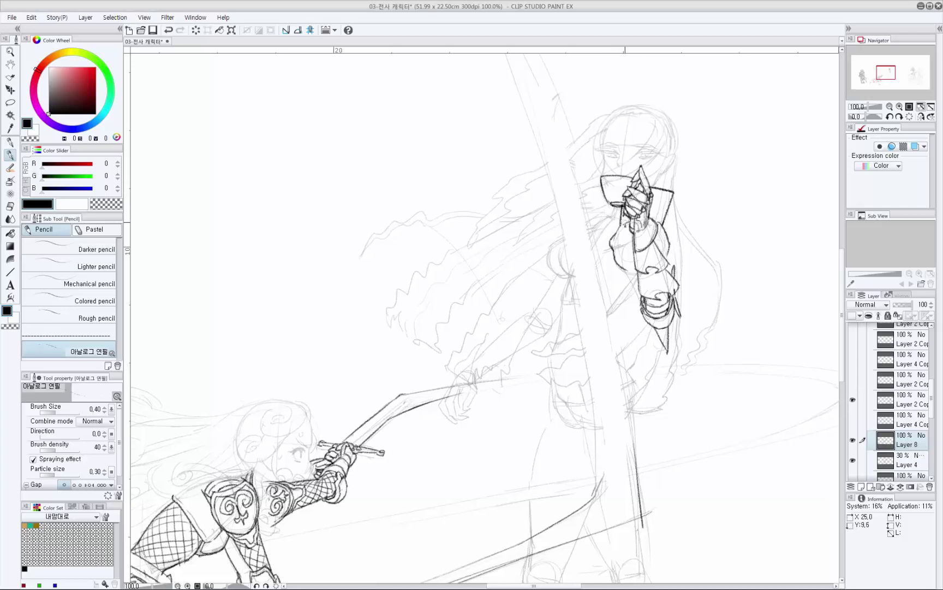
{"action": "mouse_move", "coordinate": [675, 190]}
{"action": "left_mouse_down"}
{"action": "mouse_move", "coordinate": [690, 184]}
{"action": "mouse_move", "coordinate": [676, 190]}
{"action": "left_mouse_up"}
{"action": "key", "text": "ctrl+z"}
{"action": "key", "text": "ctrl+z"}
{"action": "mouse_move", "coordinate": [653, 270]}
{"action": "left_mouse_down"}
{"action": "mouse_move", "coordinate": [634, 237]}
{"action": "mouse_move", "coordinate": [638, 270]}
{"action": "left_mouse_up"}
{"action": "key", "text": "ctrl+z"}
{"action": "left_click_drag", "start_coordinate": [634, 233], "coordinate": [637, 273]}
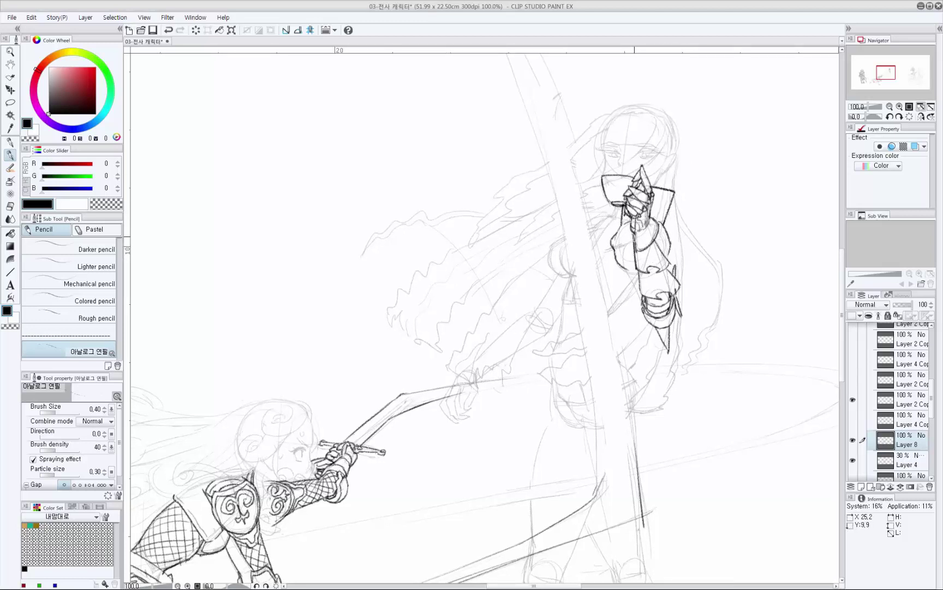
{"action": "key", "text": "ctrl+z"}
{"action": "left_click_drag", "start_coordinate": [634, 234], "coordinate": [636, 245]}
{"action": "mouse_move", "coordinate": [658, 197]}
{"action": "left_mouse_down"}
{"action": "mouse_move", "coordinate": [741, 213]}
{"action": "mouse_move", "coordinate": [691, 198]}
{"action": "left_mouse_up"}
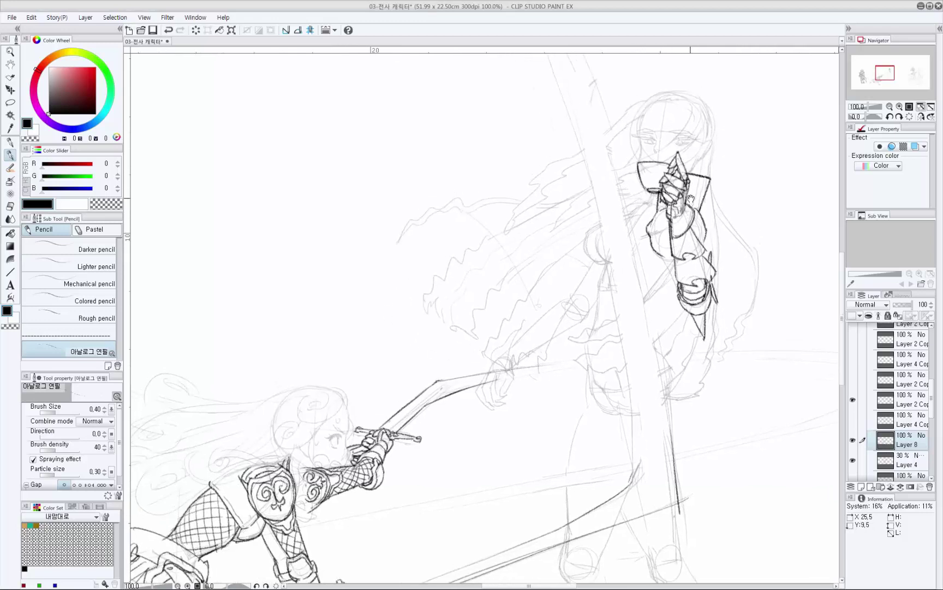
Draw a pointed spike on the outer shoulder plate and a round boss on the shoulder plate facing the sword.
{"action": "mouse_move", "coordinate": [677, 236]}
{"action": "left_mouse_down"}
{"action": "mouse_move", "coordinate": [695, 204]}
{"action": "mouse_move", "coordinate": [724, 208]}
{"action": "mouse_move", "coordinate": [706, 228]}
{"action": "left_mouse_up"}
{"action": "key", "text": "ctrl+z"}
{"action": "mouse_move", "coordinate": [650, 208]}
{"action": "left_mouse_down"}
{"action": "mouse_move", "coordinate": [665, 209]}
{"action": "mouse_move", "coordinate": [663, 233]}
{"action": "left_mouse_up"}
{"action": "key", "text": "ctrl+z"}
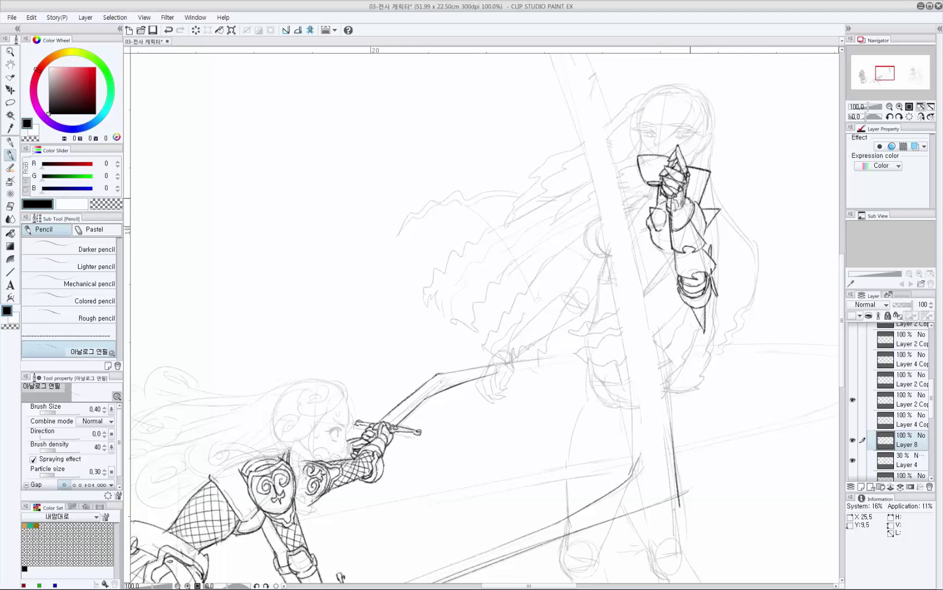
Add a slanted pointed edge below the outer collar plate and clean up the lines around the round shoulder boss.
{"action": "left_click_drag", "start_coordinate": [687, 191], "coordinate": [698, 218]}
{"action": "key", "text": "ctrl+z"}
{"action": "key", "text": "e"}
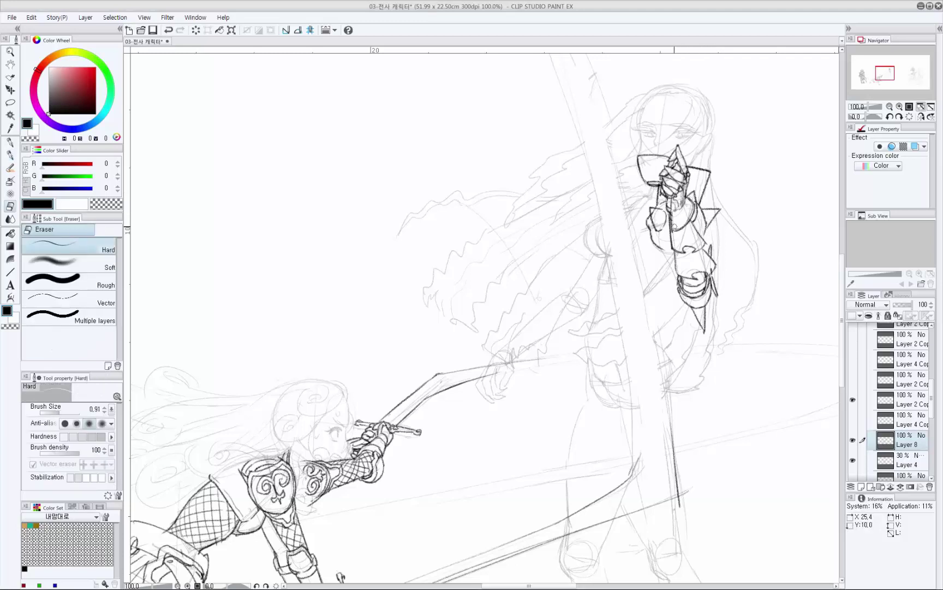
{"action": "key", "text": "p"}
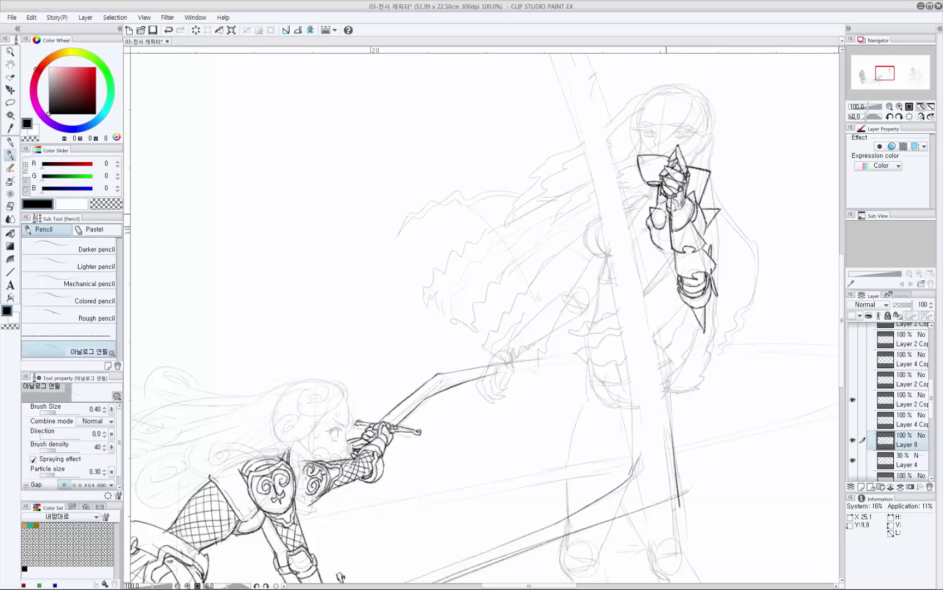
{"action": "key", "text": "e"}
{"action": "key", "text": "p"}
{"action": "left_click_drag", "start_coordinate": [717, 227], "coordinate": [712, 236]}
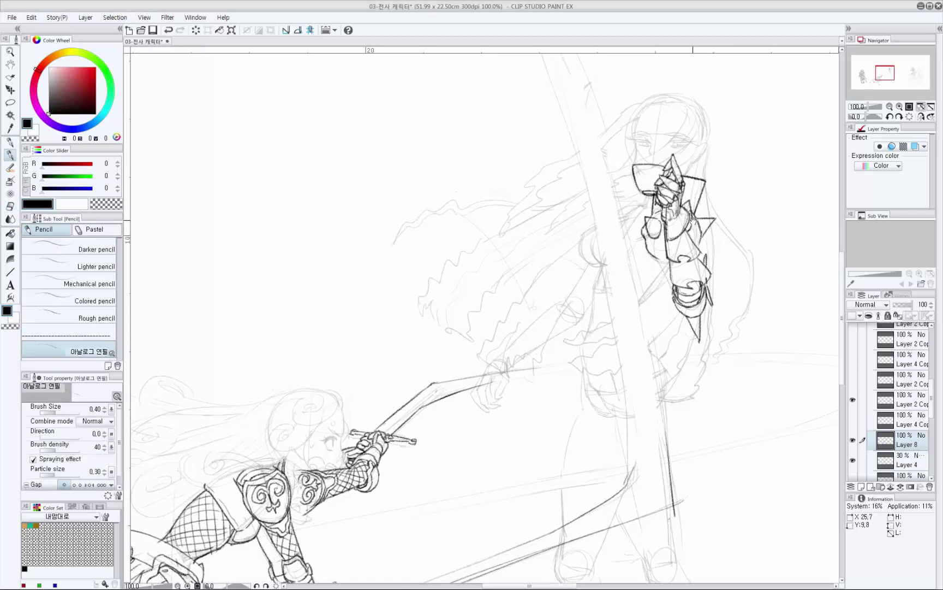
Extend the lower edge of the sword-side shoulder plate down beside the raised forearm.
{"action": "mouse_move", "coordinate": [678, 272]}
{"action": "left_mouse_down"}
{"action": "mouse_move", "coordinate": [658, 248]}
{"action": "mouse_move", "coordinate": [694, 249]}
{"action": "mouse_move", "coordinate": [663, 266]}
{"action": "left_mouse_up"}
{"action": "key", "text": "ctrl+z"}
{"action": "key", "text": "ctrl+z"}
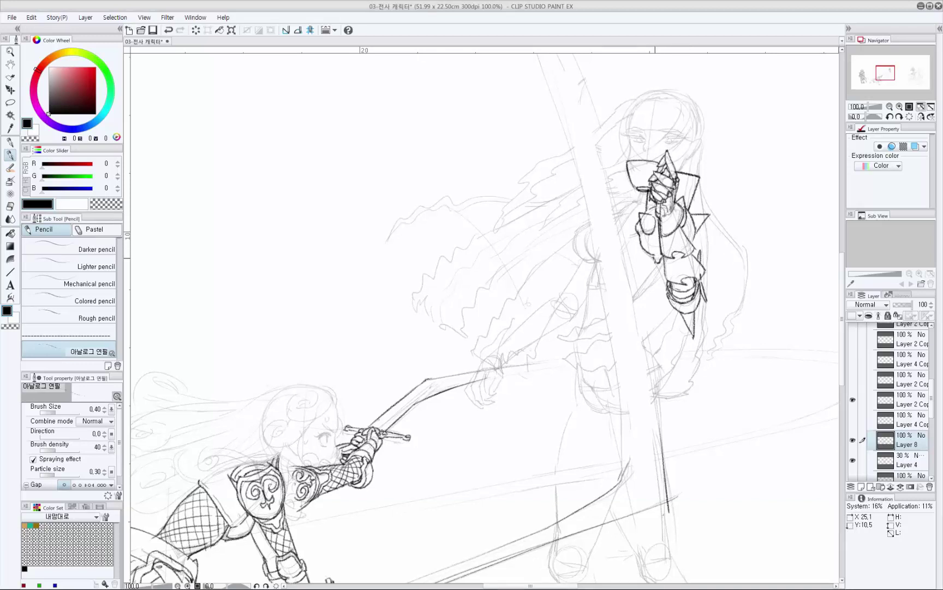
{"action": "key", "text": "ctrl+z"}
{"action": "left_click_drag", "start_coordinate": [658, 243], "coordinate": [662, 251]}
{"action": "left_click_drag", "start_coordinate": [664, 263], "coordinate": [657, 269]}
{"action": "key", "text": "ctrl+z"}
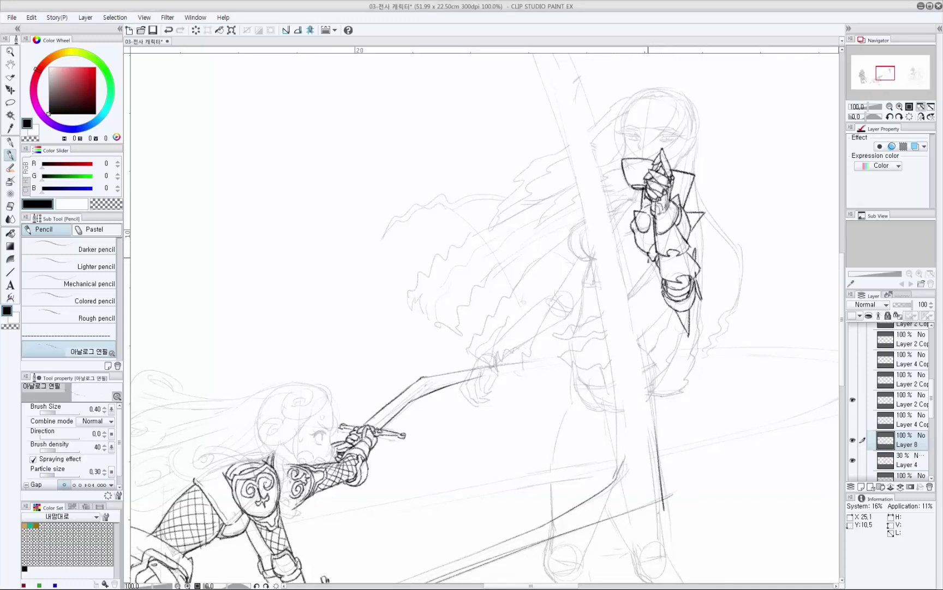
{"action": "key", "text": "ctrl+z"}
Draw the upper-arm outline from the sword-side shoulder plate down to the elbow guard.
{"action": "left_click_drag", "start_coordinate": [649, 260], "coordinate": [660, 282]}
{"action": "left_click_drag", "start_coordinate": [653, 261], "coordinate": [668, 293]}
{"action": "mouse_move", "coordinate": [666, 348]}
{"action": "left_mouse_down"}
{"action": "mouse_move", "coordinate": [676, 383]}
{"action": "mouse_move", "coordinate": [681, 327]}
{"action": "left_mouse_up"}
{"action": "scroll", "coordinate": [675, 371], "scroll_direction": "down", "scroll_amount": 2}
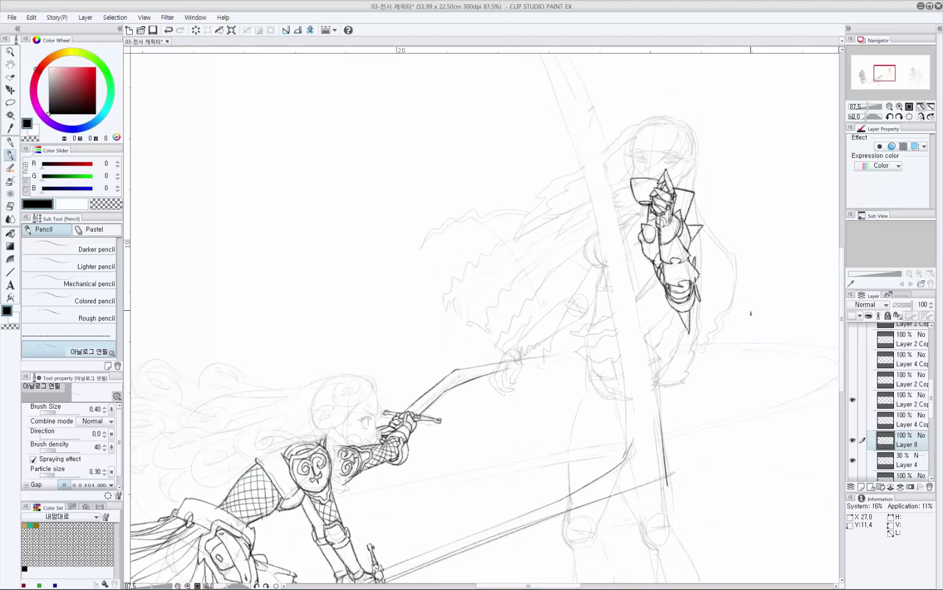
{"action": "scroll", "coordinate": [680, 213], "scroll_direction": "up", "scroll_amount": 1}
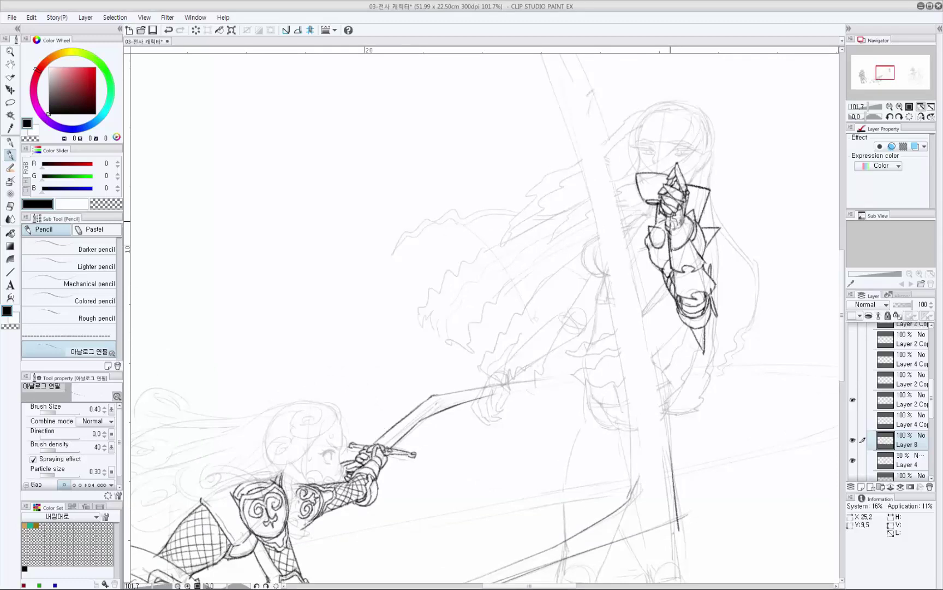
{"action": "left_click_drag", "start_coordinate": [648, 279], "coordinate": [650, 263]}
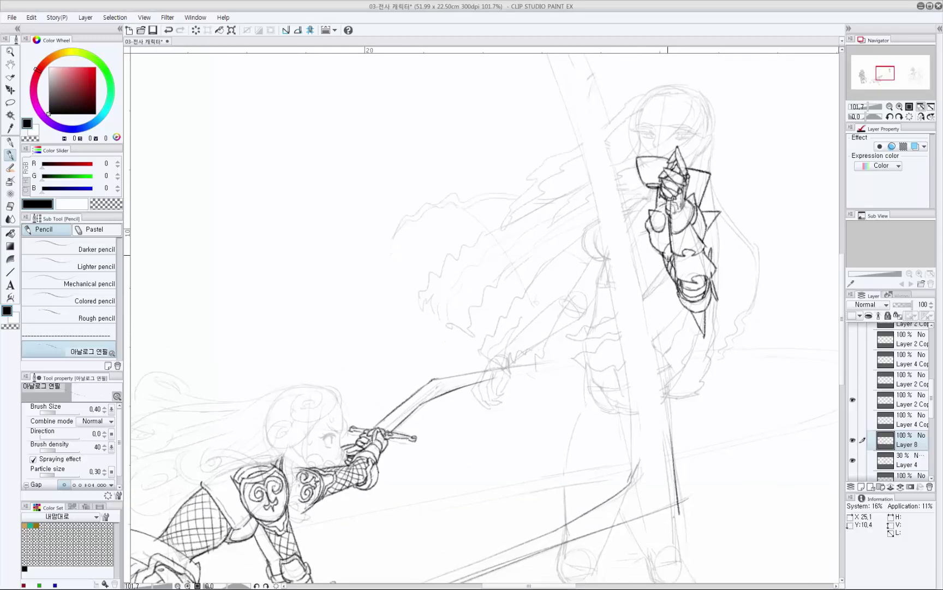
Sketch the small knobbed ornament beside the standing warrior's raised gauntlet, just below the collar's edge.
{"action": "left_click_drag", "start_coordinate": [664, 236], "coordinate": [664, 230]}
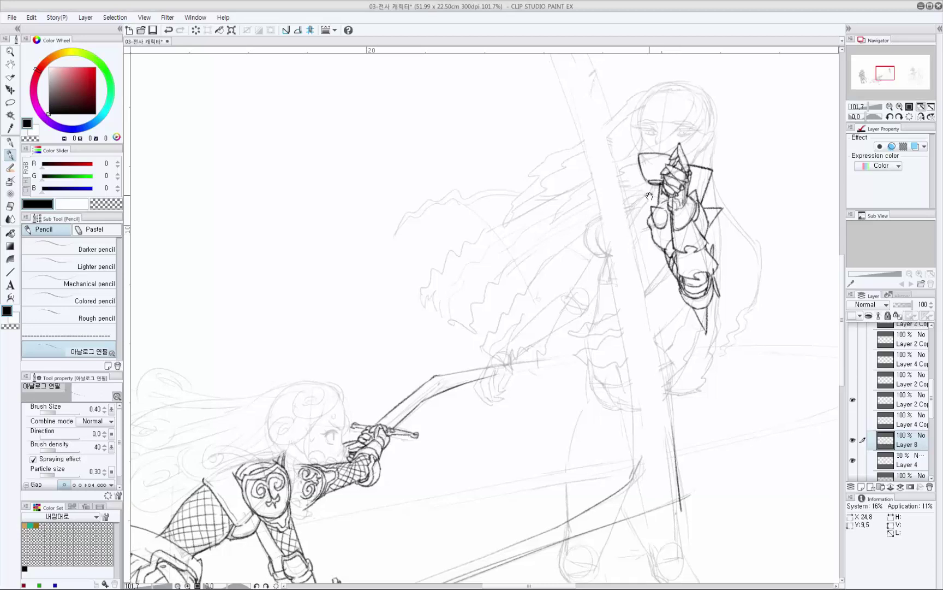
{"action": "left_click_drag", "start_coordinate": [653, 176], "coordinate": [645, 204]}
{"action": "key", "text": "ctrl+z"}
{"action": "scroll", "coordinate": [652, 190], "scroll_direction": "up", "scroll_amount": 1}
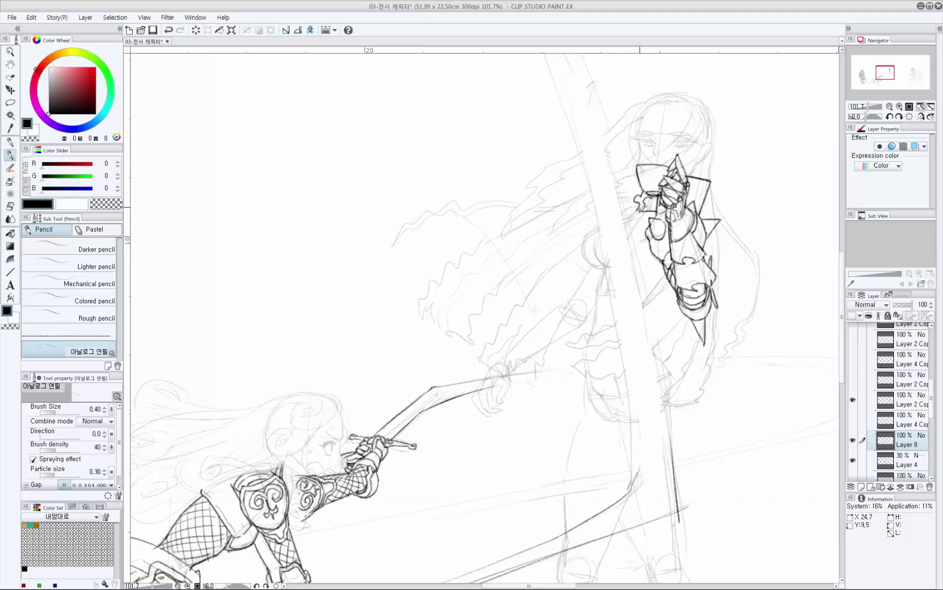
{"action": "key", "text": "p"}
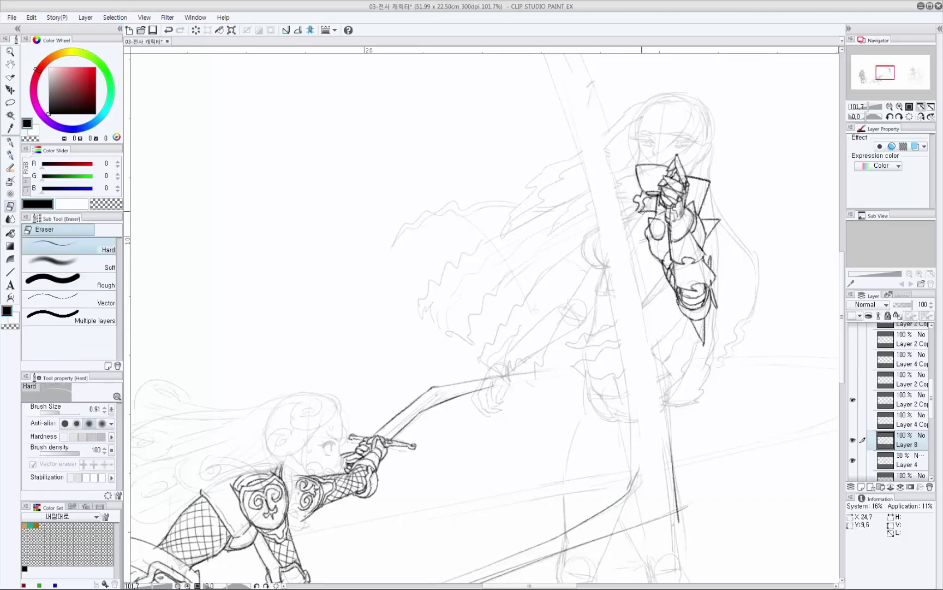
{"action": "key", "text": "p"}
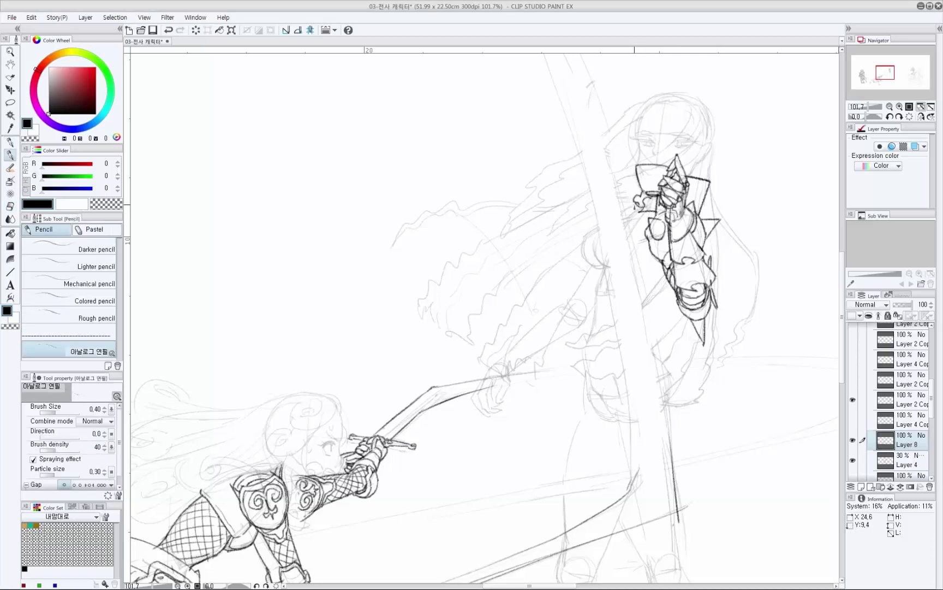
Pencil the short shoulder lines running down from the knobbed ornament and clean up their stray strokes.
{"action": "left_click_drag", "start_coordinate": [637, 204], "coordinate": [630, 223]}
{"action": "left_click_drag", "start_coordinate": [643, 215], "coordinate": [646, 211]}
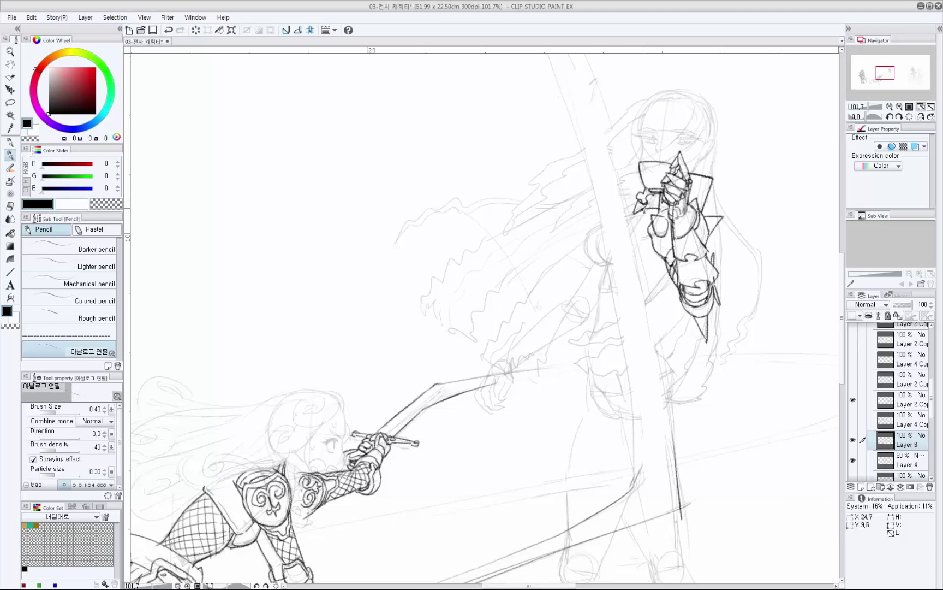
{"action": "key", "text": "e"}
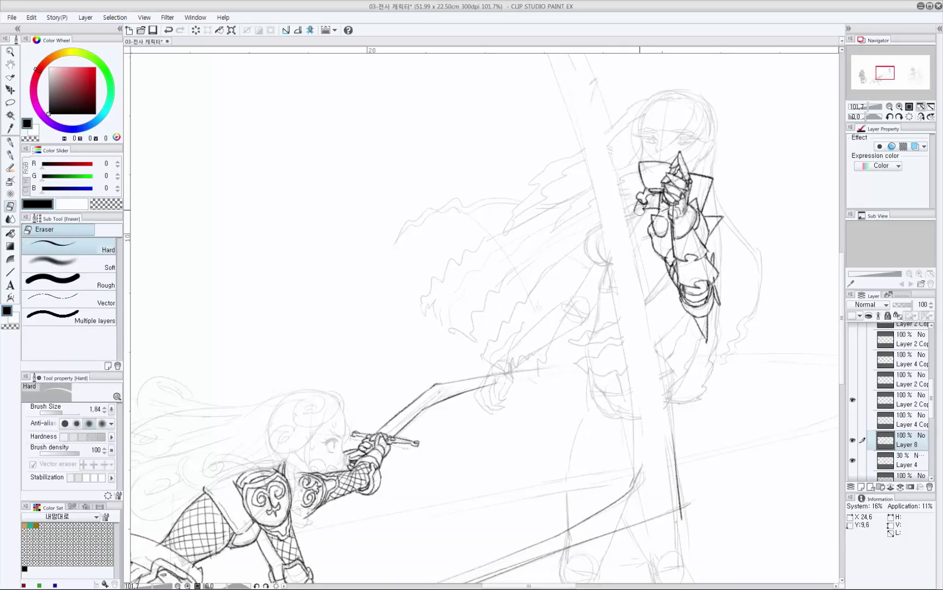
{"action": "key", "text": "p"}
{"action": "key", "text": "ctrl+z"}
{"action": "mouse_move", "coordinate": [638, 203]}
{"action": "left_mouse_down"}
{"action": "mouse_move", "coordinate": [635, 218]}
{"action": "mouse_move", "coordinate": [648, 219]}
{"action": "left_mouse_up"}
{"action": "key", "text": "ctrl+z"}
{"action": "key", "text": "ctrl+z"}
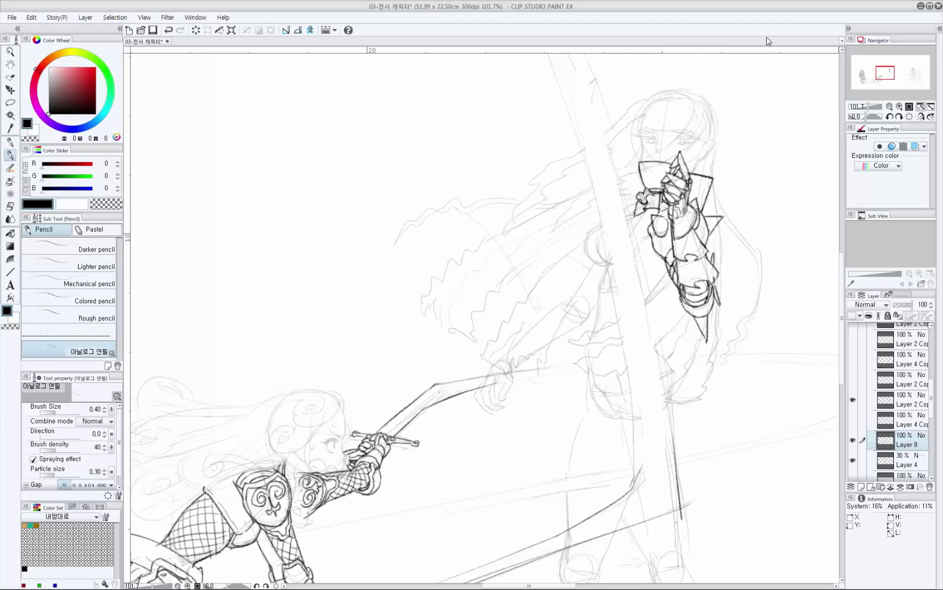
Sketch the upper chest contour between the collar ornament and the round elbow plate, undoing unwanted strokes.
{"action": "scroll", "coordinate": [665, 238], "scroll_direction": "down", "scroll_amount": 1}
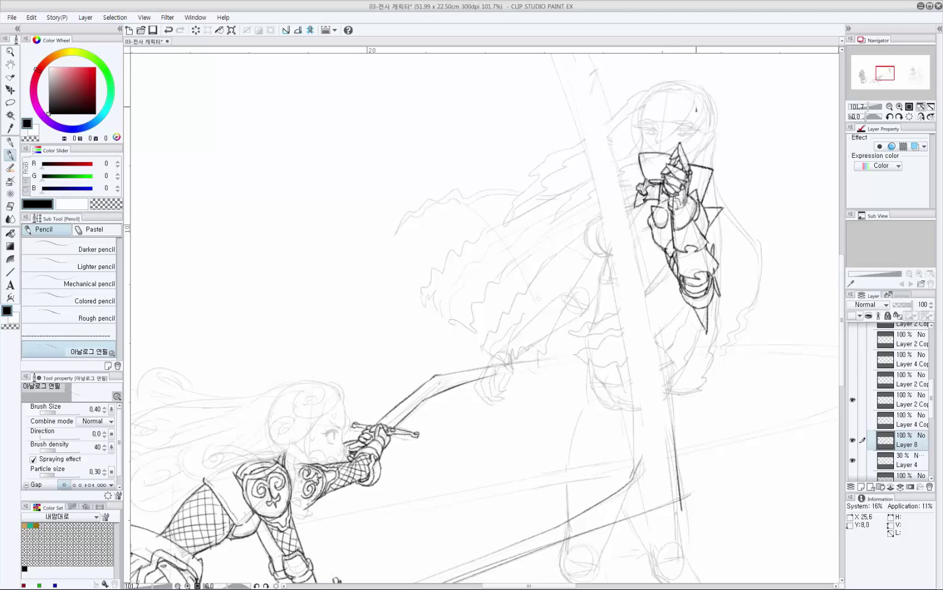
{"action": "left_click_drag", "start_coordinate": [668, 209], "coordinate": [640, 211]}
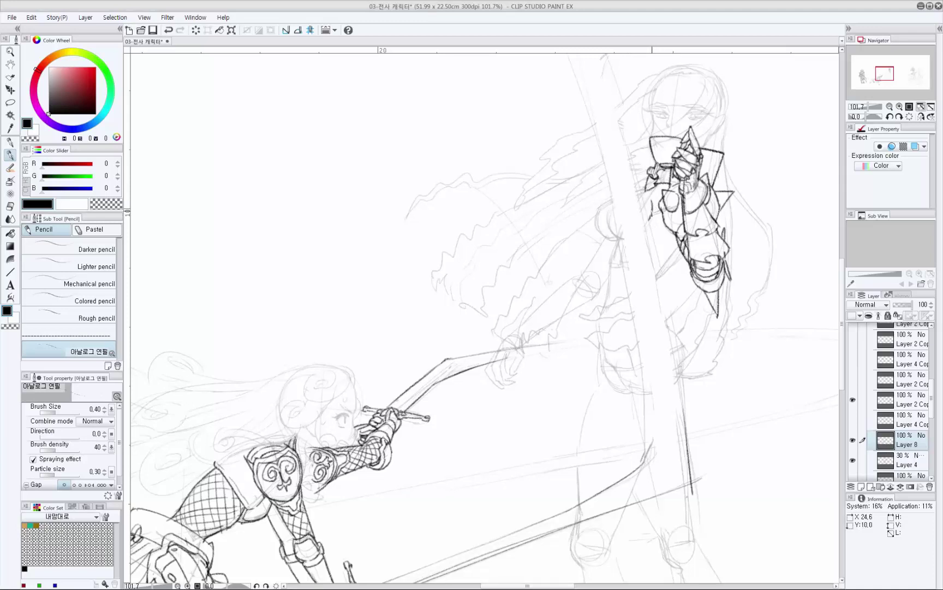
{"action": "key", "text": "ctrl+z"}
{"action": "key", "text": "ctrl+z"}
{"action": "mouse_move", "coordinate": [652, 216]}
{"action": "left_mouse_down"}
{"action": "mouse_move", "coordinate": [648, 230]}
{"action": "mouse_move", "coordinate": [653, 198]}
{"action": "mouse_move", "coordinate": [634, 194]}
{"action": "mouse_move", "coordinate": [669, 318]}
{"action": "mouse_move", "coordinate": [676, 406]}
{"action": "left_mouse_up"}
{"action": "key", "text": "ctrl+z"}
{"action": "key", "text": "ctrl+y"}
{"action": "key", "text": "ctrl+z"}
{"action": "key", "text": "ctrl+z"}
{"action": "key", "text": "ctrl+z"}
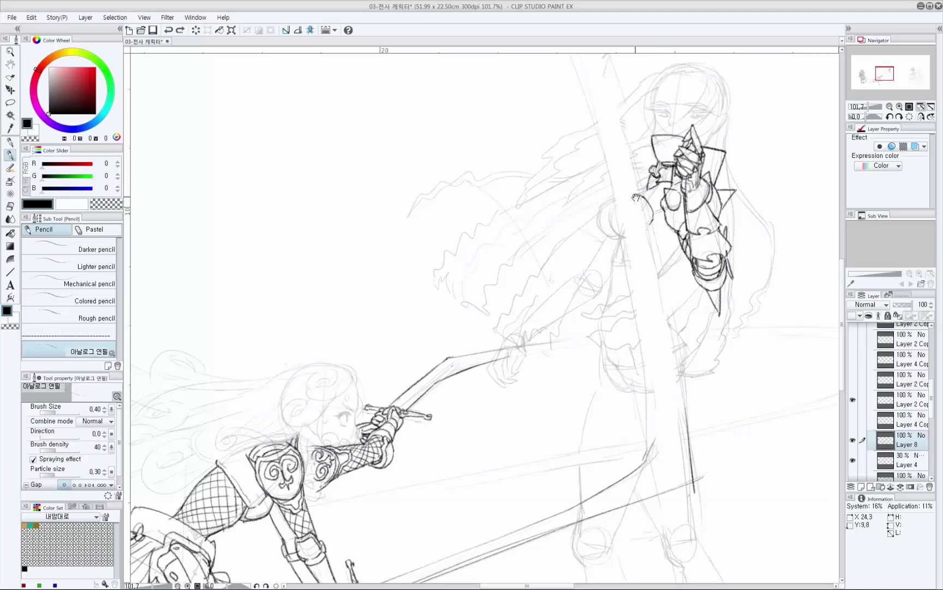
Pencil the scalloped upper edge and outer curve of the breastplate over the rough chest sketch.
{"action": "mouse_move", "coordinate": [636, 197]}
{"action": "left_mouse_down"}
{"action": "mouse_move", "coordinate": [611, 221]}
{"action": "mouse_move", "coordinate": [617, 241]}
{"action": "mouse_move", "coordinate": [597, 207]}
{"action": "mouse_move", "coordinate": [605, 200]}
{"action": "mouse_move", "coordinate": [617, 240]}
{"action": "left_mouse_up"}
{"action": "key", "text": "ctrl+z"}
{"action": "key", "text": "ctrl+z"}
{"action": "key", "text": "ctrl+z"}
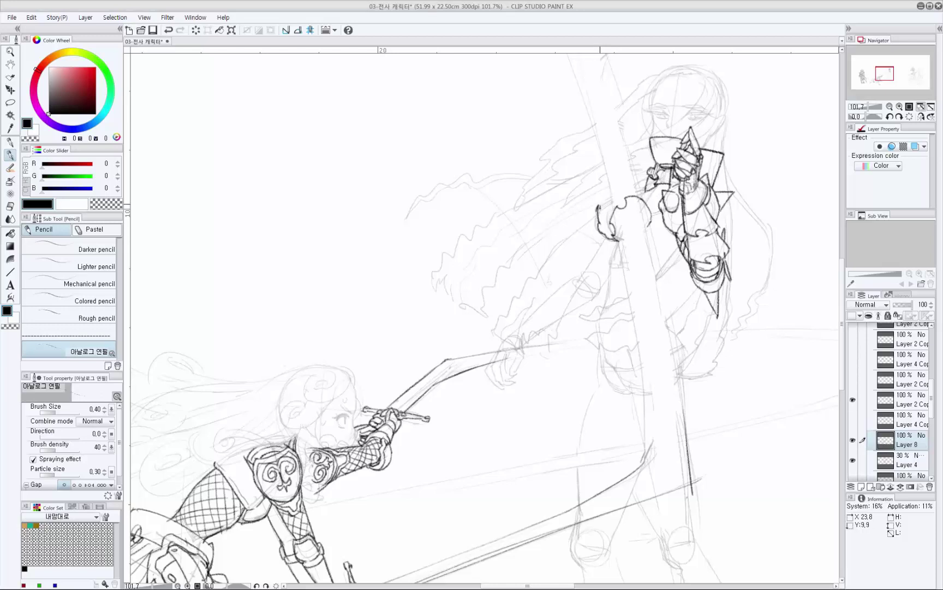
{"action": "key", "text": "ctrl+z"}
Build up the crescent-shaped rim on the breastplate's outer side and erase its excess lines.
{"action": "mouse_move", "coordinate": [603, 198]}
{"action": "left_mouse_down"}
{"action": "mouse_move", "coordinate": [598, 239]}
{"action": "mouse_move", "coordinate": [610, 244]}
{"action": "left_mouse_up"}
{"action": "key", "text": "e"}
{"action": "left_click_drag", "start_coordinate": [606, 199], "coordinate": [603, 207]}
{"action": "key", "text": "p"}
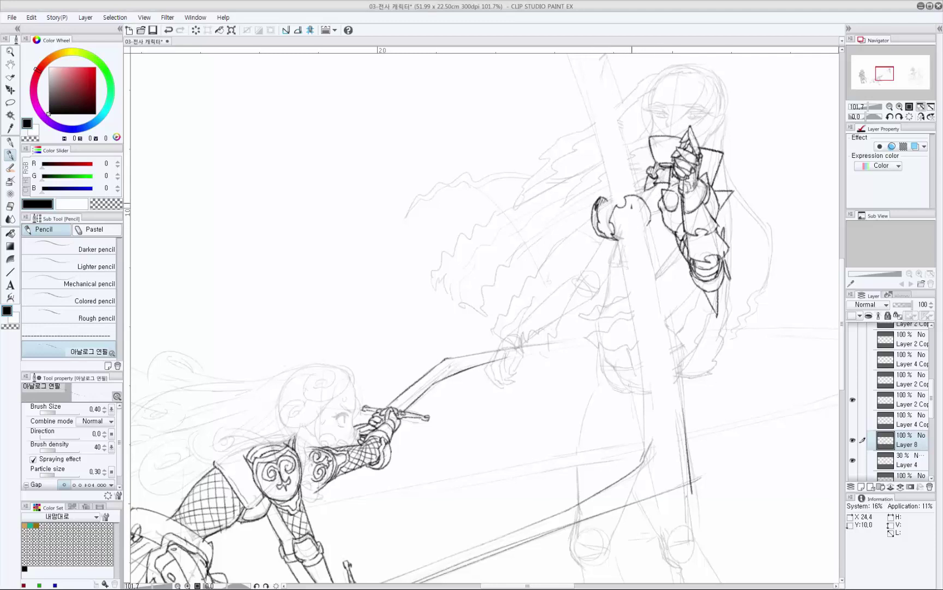
Draw the small pointed tip at the lower end of the crescent rim and tidy it with the eraser.
{"action": "left_click_drag", "start_coordinate": [611, 202], "coordinate": [617, 181]}
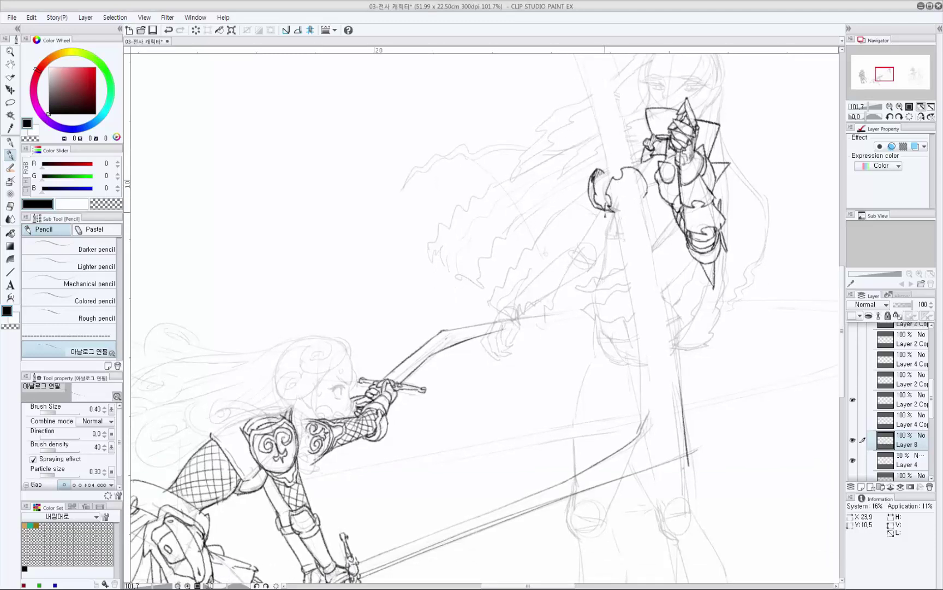
{"action": "key", "text": "ctrl+z"}
{"action": "left_click_drag", "start_coordinate": [605, 213], "coordinate": [607, 221]}
{"action": "key", "text": "e"}
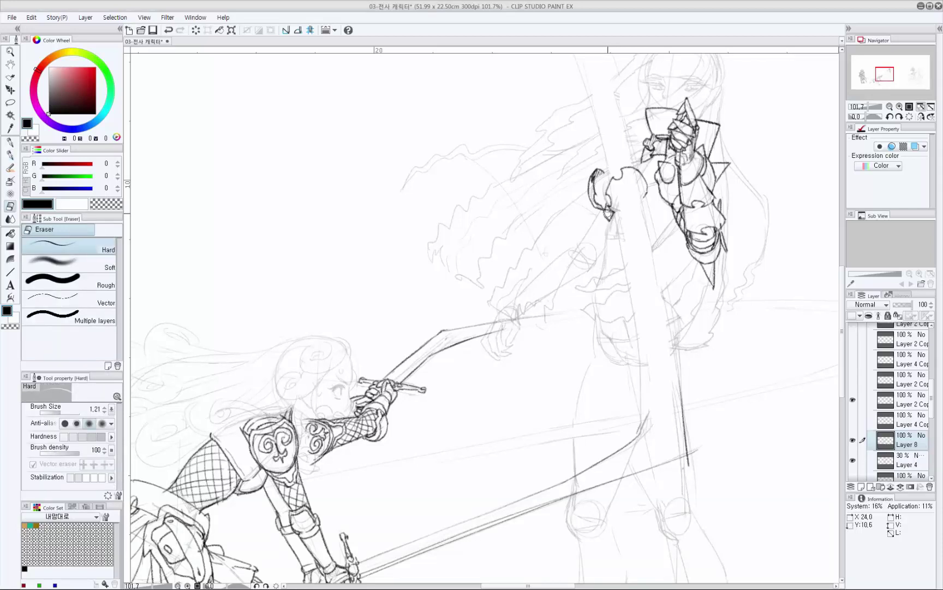
{"action": "key", "text": "p"}
{"action": "key", "text": "p"}
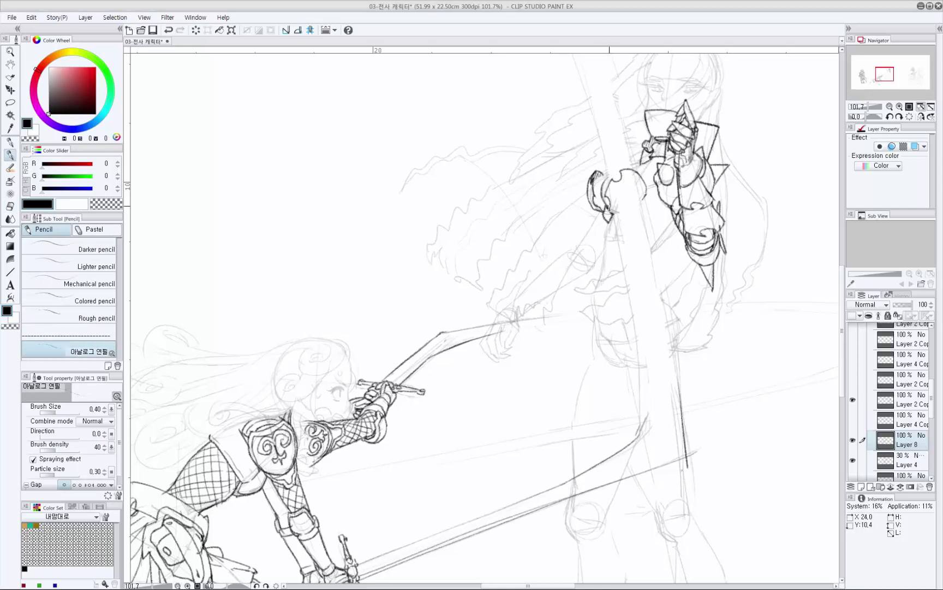
Draw the breastplate's upper contour connecting the crescent rim to the armour below the collar.
{"action": "key", "text": "ctrl+z"}
{"action": "key", "text": "ctrl+z"}
{"action": "key", "text": "ctrl+z"}
{"action": "key", "text": "ctrl+z"}
{"action": "mouse_move", "coordinate": [604, 212]}
{"action": "left_mouse_down"}
{"action": "mouse_move", "coordinate": [604, 189]}
{"action": "mouse_move", "coordinate": [651, 166]}
{"action": "mouse_move", "coordinate": [593, 194]}
{"action": "mouse_move", "coordinate": [613, 172]}
{"action": "mouse_move", "coordinate": [636, 167]}
{"action": "mouse_move", "coordinate": [652, 196]}
{"action": "mouse_move", "coordinate": [633, 211]}
{"action": "left_mouse_up"}
{"action": "key", "text": "ctrl+z"}
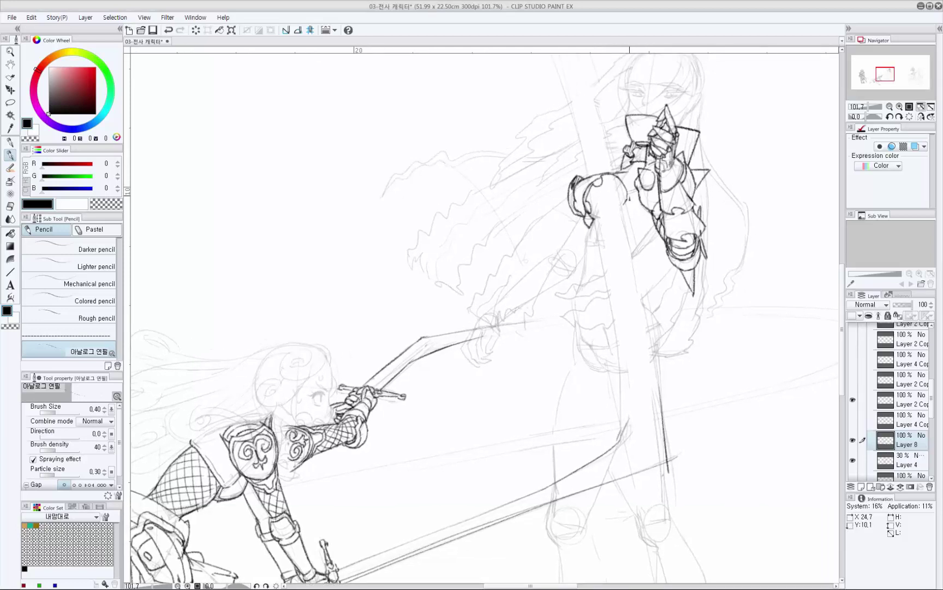
Sketch the torso's side contour running down beside the raised forearm, redoing strokes that miss the shape.
{"action": "key", "text": "ctrl+z"}
{"action": "mouse_move", "coordinate": [627, 190]}
{"action": "left_mouse_down"}
{"action": "mouse_move", "coordinate": [646, 212]}
{"action": "mouse_move", "coordinate": [640, 204]}
{"action": "mouse_move", "coordinate": [644, 218]}
{"action": "mouse_move", "coordinate": [627, 243]}
{"action": "mouse_move", "coordinate": [658, 236]}
{"action": "mouse_move", "coordinate": [632, 262]}
{"action": "mouse_move", "coordinate": [648, 219]}
{"action": "mouse_move", "coordinate": [608, 239]}
{"action": "left_mouse_up"}
{"action": "key", "text": "ctrl+z"}
{"action": "key", "text": "ctrl+z"}
{"action": "key", "text": "ctrl+z"}
{"action": "key", "text": "ctrl+z"}
{"action": "key", "text": "ctrl+z"}
{"action": "key", "text": "ctrl+z"}
{"action": "key", "text": "ctrl+z"}
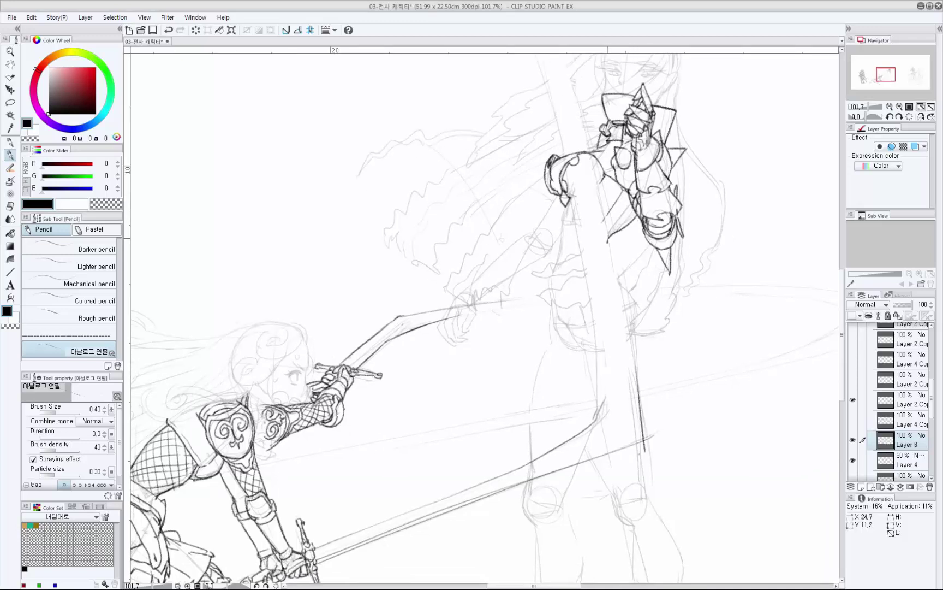
Sketch the faceted armour plates between the torso contour and the raised forearm.
{"action": "mouse_move", "coordinate": [618, 202]}
{"action": "left_mouse_down"}
{"action": "mouse_move", "coordinate": [628, 229]}
{"action": "mouse_move", "coordinate": [634, 222]}
{"action": "mouse_move", "coordinate": [629, 229]}
{"action": "mouse_move", "coordinate": [607, 216]}
{"action": "mouse_move", "coordinate": [610, 237]}
{"action": "left_mouse_up"}
{"action": "key", "text": "e"}
{"action": "key", "text": "p"}
{"action": "key", "text": "e"}
{"action": "key", "text": "p"}
{"action": "key", "text": "p"}
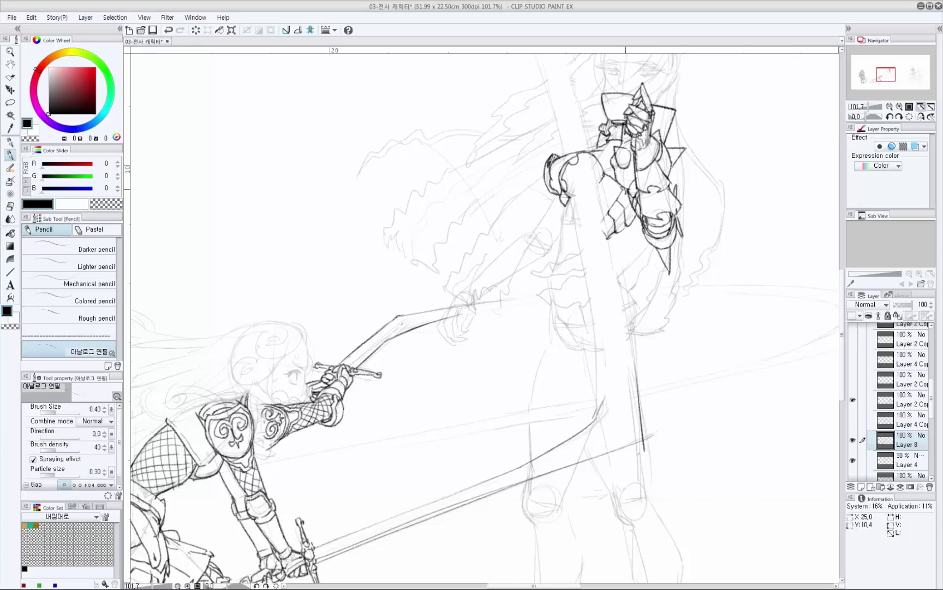
Close the rounded breast cup and refine the faceted plates beside the forearm with repeated pencil strokes.
{"action": "left_click_drag", "start_coordinate": [622, 191], "coordinate": [620, 204]}
{"action": "left_click_drag", "start_coordinate": [623, 197], "coordinate": [604, 229]}
{"action": "key", "text": "ctrl+z"}
{"action": "key", "text": "ctrl+z"}
{"action": "key", "text": "ctrl+z"}
{"action": "key", "text": "ctrl+z"}
{"action": "mouse_move", "coordinate": [650, 154]}
{"action": "left_mouse_down"}
{"action": "mouse_move", "coordinate": [622, 224]}
{"action": "mouse_move", "coordinate": [613, 209]}
{"action": "mouse_move", "coordinate": [637, 200]}
{"action": "left_mouse_up"}
{"action": "key", "text": "ctrl+z"}
{"action": "mouse_move", "coordinate": [619, 201]}
{"action": "left_mouse_down"}
{"action": "mouse_move", "coordinate": [599, 209]}
{"action": "mouse_move", "coordinate": [600, 234]}
{"action": "mouse_move", "coordinate": [611, 218]}
{"action": "mouse_move", "coordinate": [597, 220]}
{"action": "mouse_move", "coordinate": [609, 223]}
{"action": "mouse_move", "coordinate": [599, 231]}
{"action": "mouse_move", "coordinate": [595, 207]}
{"action": "mouse_move", "coordinate": [611, 190]}
{"action": "left_mouse_up"}
{"action": "key", "text": "ctrl+z"}
{"action": "key", "text": "ctrl+z"}
{"action": "key", "text": "ctrl+z"}
{"action": "key", "text": "ctrl+z"}
{"action": "key", "text": "ctrl+z"}
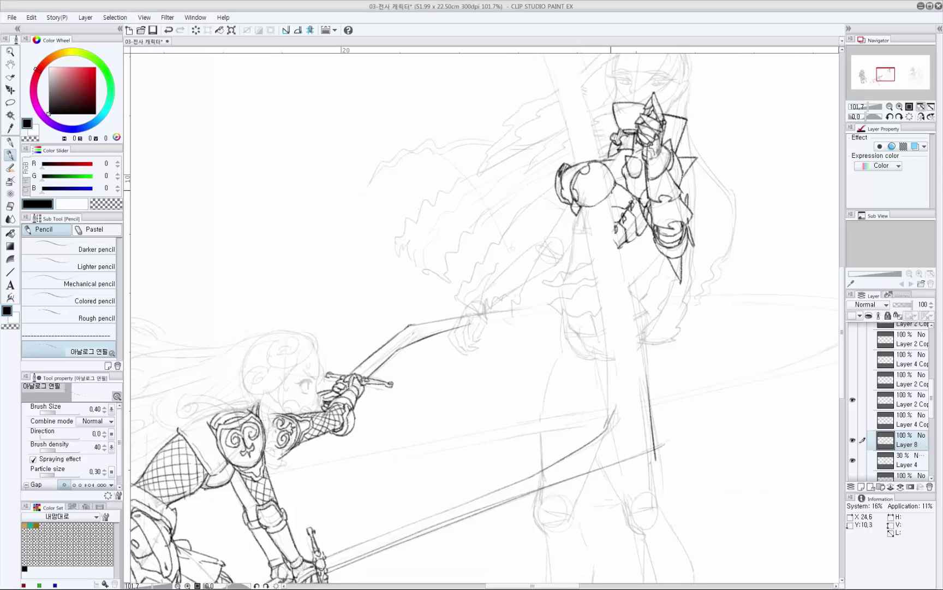
Outline the first curved plate beneath the breast cup, from the outer waist toward the torso's centre.
{"action": "left_click_drag", "start_coordinate": [573, 230], "coordinate": [574, 220]}
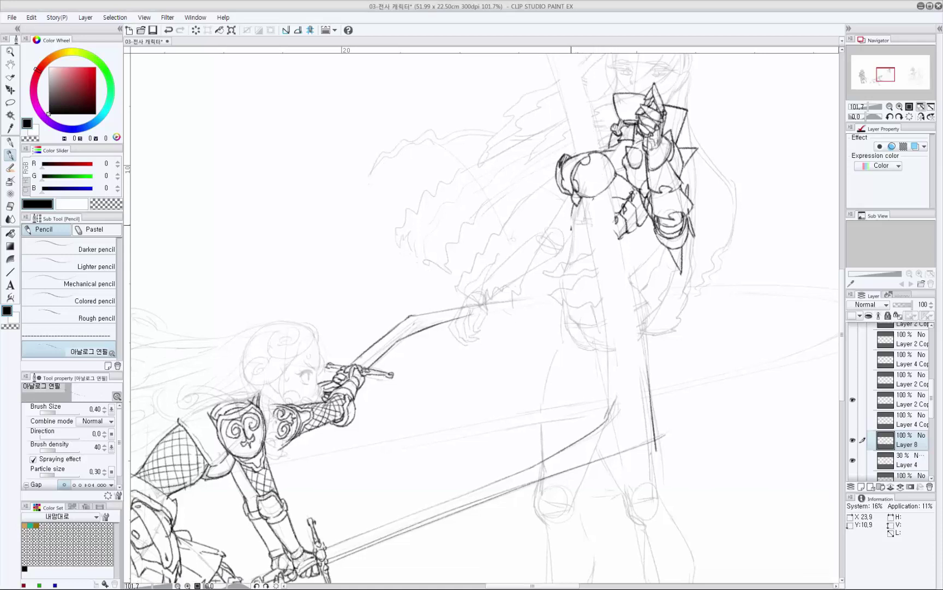
{"action": "key", "text": "e"}
{"action": "mouse_move", "coordinate": [580, 205]}
{"action": "left_mouse_down"}
{"action": "mouse_move", "coordinate": [568, 203]}
{"action": "mouse_move", "coordinate": [571, 188]}
{"action": "mouse_move", "coordinate": [571, 234]}
{"action": "left_mouse_up"}
{"action": "key", "text": "p"}
{"action": "key", "text": "ctrl+z"}
{"action": "left_click_drag", "start_coordinate": [570, 194], "coordinate": [570, 235]}
{"action": "key", "text": "ctrl+z"}
{"action": "left_click_drag", "start_coordinate": [569, 199], "coordinate": [573, 233]}
{"action": "mouse_move", "coordinate": [585, 189]}
{"action": "left_mouse_down"}
{"action": "mouse_move", "coordinate": [567, 207]}
{"action": "mouse_move", "coordinate": [596, 194]}
{"action": "left_mouse_up"}
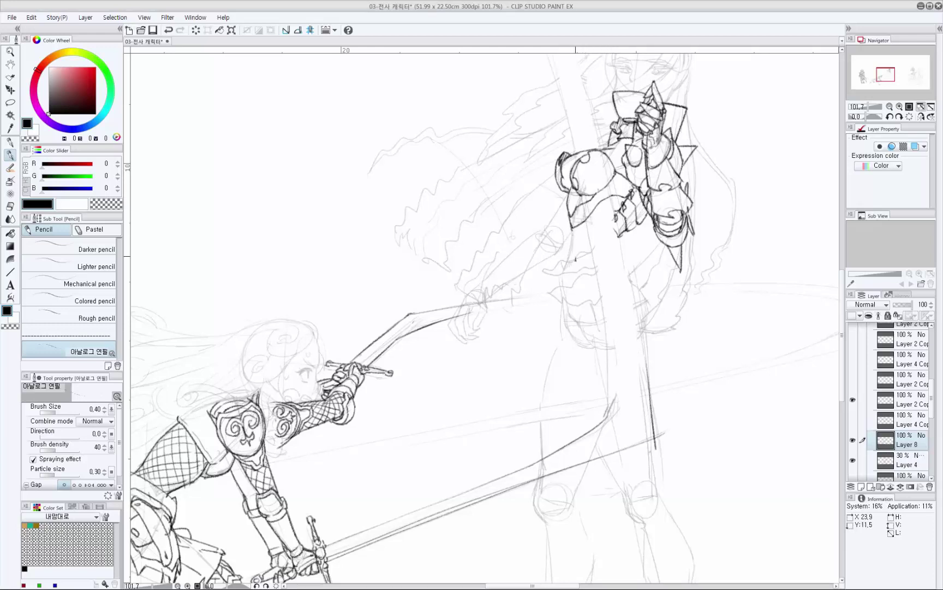
Add a second overlapping band below the under-bust plate and adjust the neighbouring faceted plate edges.
{"action": "left_click_drag", "start_coordinate": [575, 258], "coordinate": [583, 250]}
{"action": "key", "text": "ctrl+z"}
{"action": "mouse_move", "coordinate": [619, 214]}
{"action": "left_mouse_down"}
{"action": "mouse_move", "coordinate": [627, 203]}
{"action": "mouse_move", "coordinate": [617, 218]}
{"action": "left_mouse_up"}
{"action": "key", "text": "e"}
{"action": "key", "text": "p"}
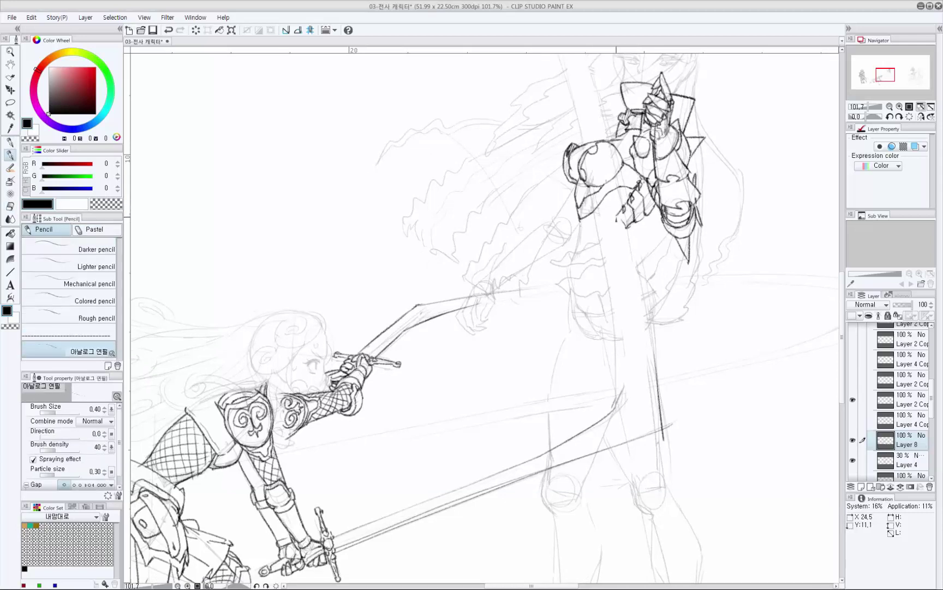
{"action": "key", "text": "ctrl+z"}
{"action": "left_click_drag", "start_coordinate": [624, 203], "coordinate": [626, 211]}
{"action": "left_click_drag", "start_coordinate": [593, 225], "coordinate": [597, 245]}
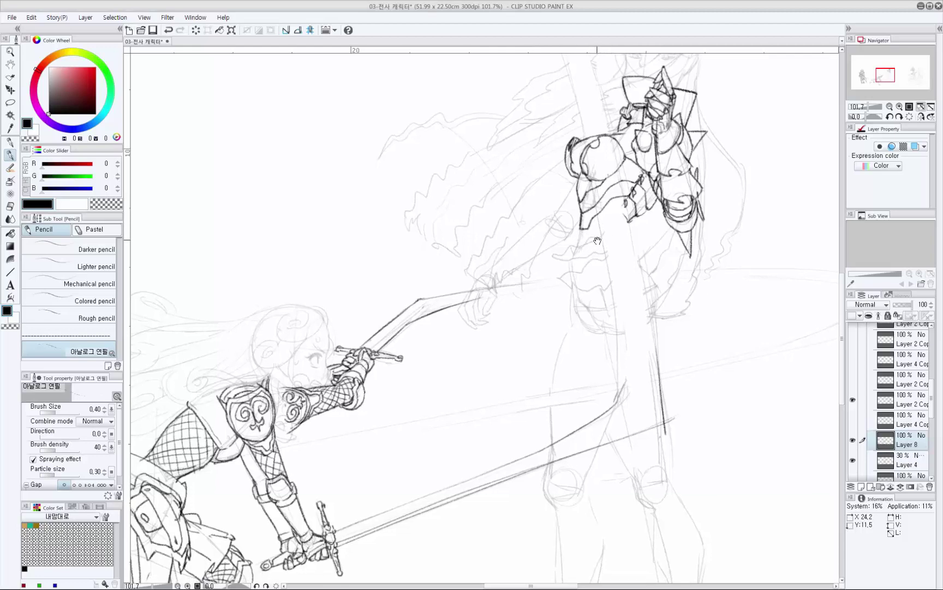
{"action": "key", "text": "ctrl+z"}
{"action": "left_click_drag", "start_coordinate": [579, 236], "coordinate": [589, 244]}
Erase the small arrow mark beside the collar of the finished inked warrior.
{"action": "left_click_drag", "start_coordinate": [445, 309], "coordinate": [922, 277]}
{"action": "scroll", "coordinate": [445, 282], "scroll_direction": "left", "scroll_amount": 9}
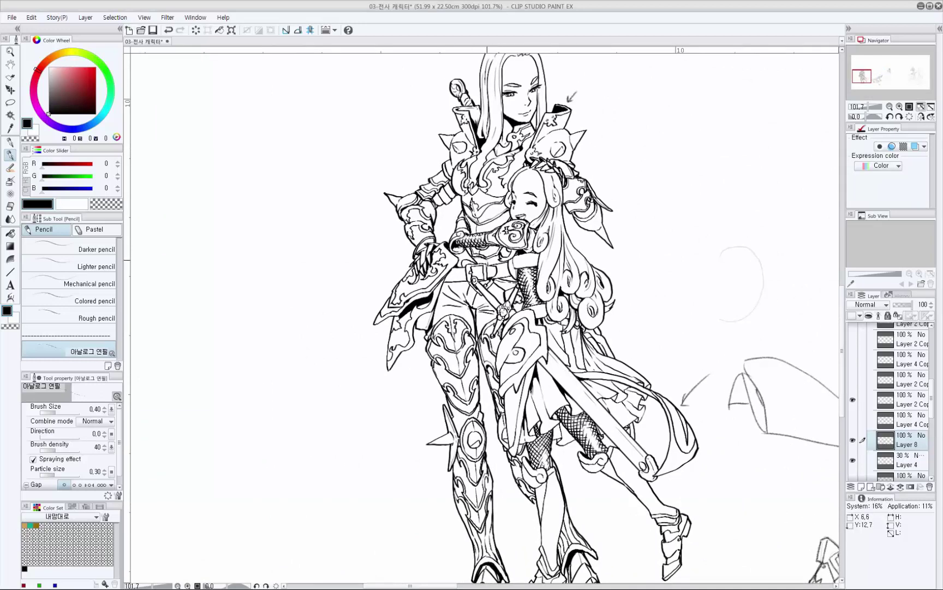
{"action": "key", "text": "e"}
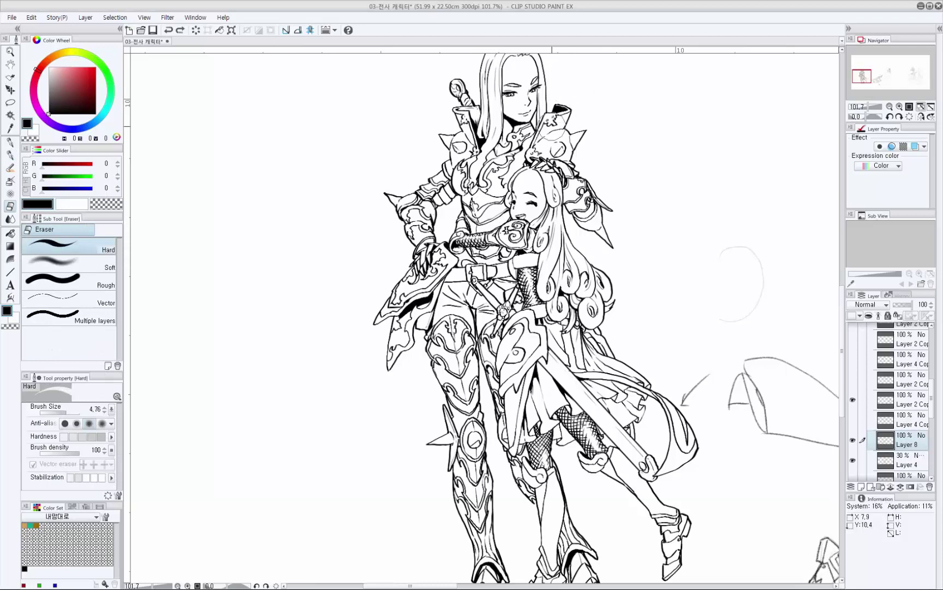
{"action": "scroll", "coordinate": [491, 218], "scroll_direction": "right", "scroll_amount": 20}
Draw the pointed outer end and lower edge of the banded waist armour on the sketched standing warrior.
{"action": "key", "text": "p"}
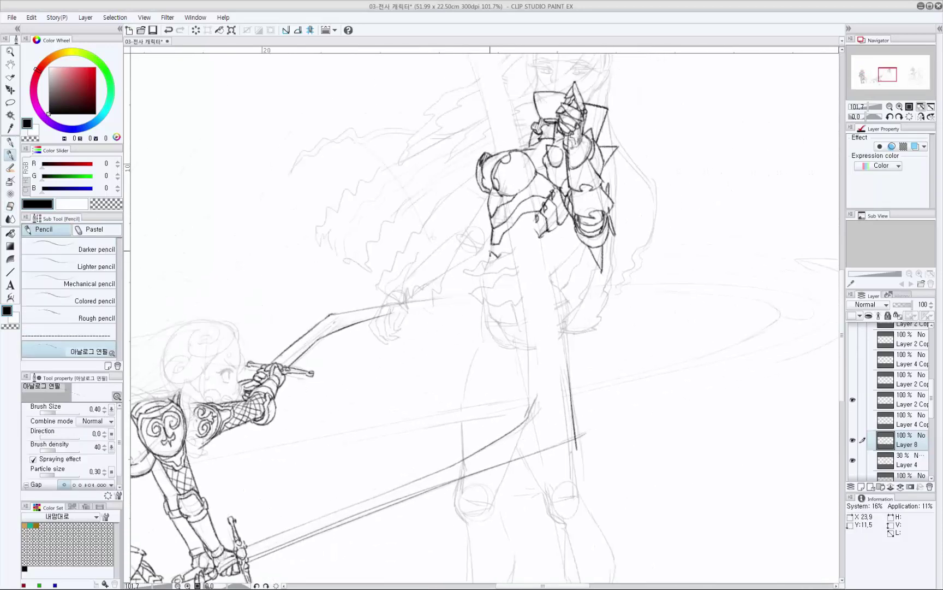
{"action": "key", "text": "ctrl+z"}
{"action": "left_click_drag", "start_coordinate": [492, 245], "coordinate": [492, 253]}
{"action": "left_click_drag", "start_coordinate": [543, 192], "coordinate": [563, 177]}
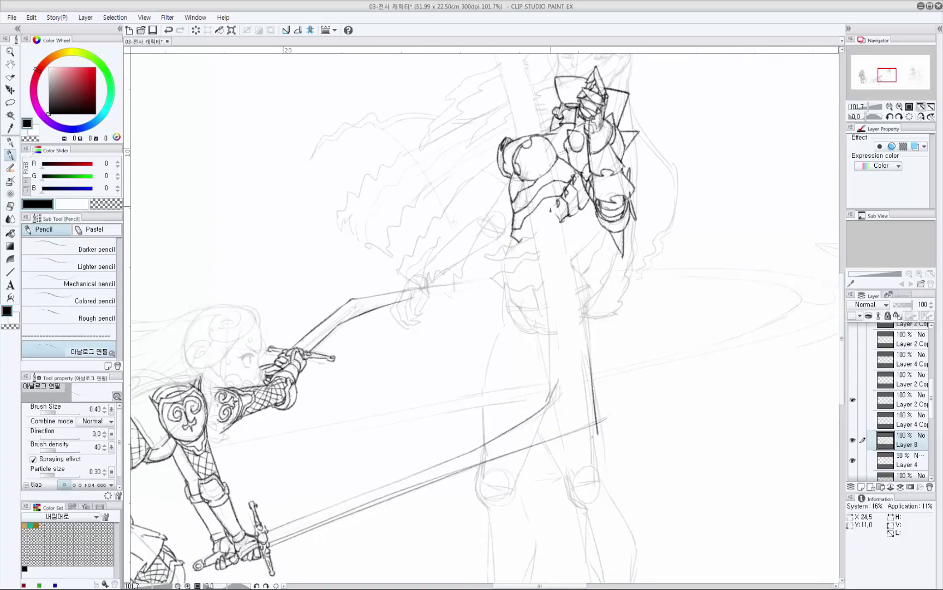
{"action": "key", "text": "e"}
{"action": "key", "text": "p"}
{"action": "left_click_drag", "start_coordinate": [519, 243], "coordinate": [557, 209]}
{"action": "key", "text": "ctrl+z"}
{"action": "key", "text": "ctrl+z"}
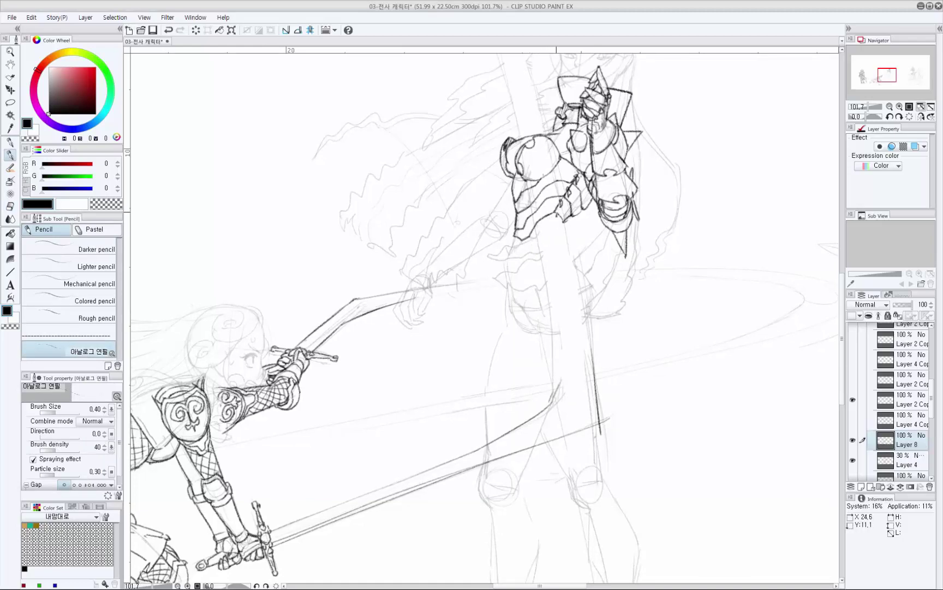
Refine the lower waist band and sketch its inner plate edges near the torso's centre.
{"action": "left_click_drag", "start_coordinate": [547, 257], "coordinate": [539, 316]}
{"action": "left_click_drag", "start_coordinate": [674, 213], "coordinate": [628, 221]}
{"action": "mouse_move", "coordinate": [584, 250]}
{"action": "left_mouse_down"}
{"action": "mouse_move", "coordinate": [595, 265]}
{"action": "mouse_move", "coordinate": [606, 261]}
{"action": "mouse_move", "coordinate": [638, 194]}
{"action": "mouse_move", "coordinate": [631, 206]}
{"action": "left_mouse_up"}
{"action": "key", "text": "e"}
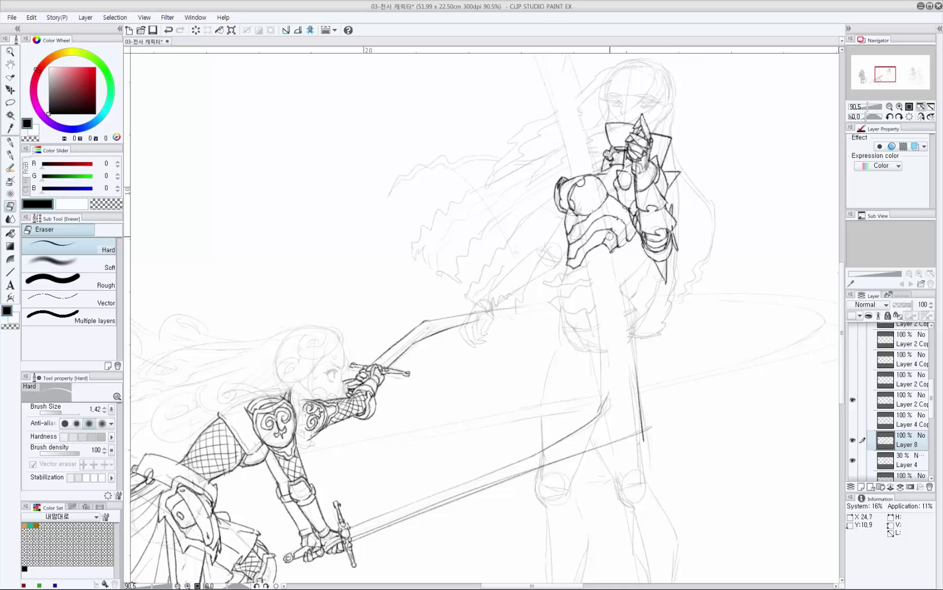
{"action": "key", "text": "p"}
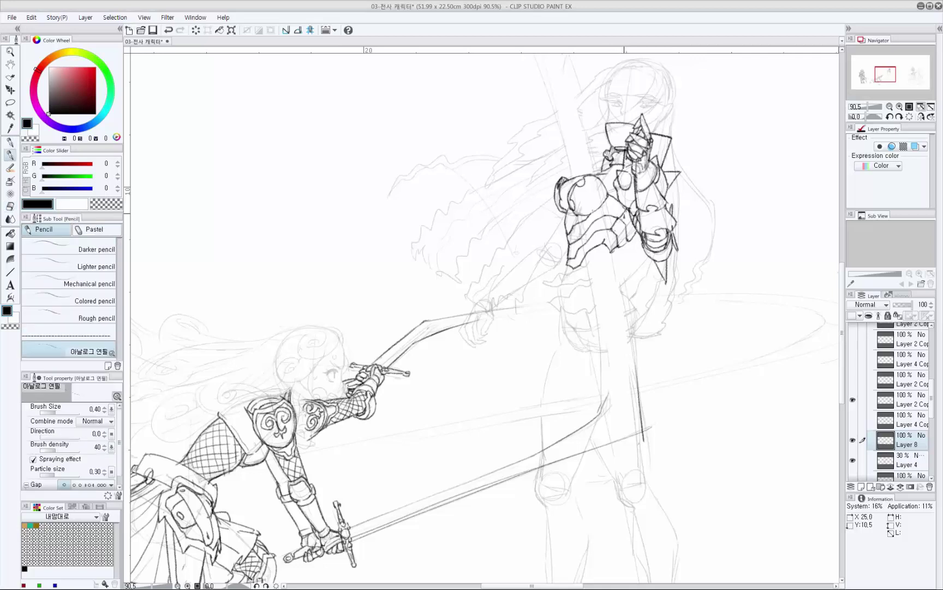
{"action": "left_click_drag", "start_coordinate": [610, 230], "coordinate": [601, 250]}
{"action": "mouse_move", "coordinate": [619, 208]}
{"action": "left_mouse_down"}
{"action": "mouse_move", "coordinate": [617, 192]}
{"action": "mouse_move", "coordinate": [621, 201]}
{"action": "left_mouse_up"}
{"action": "key", "text": "ctrl+z"}
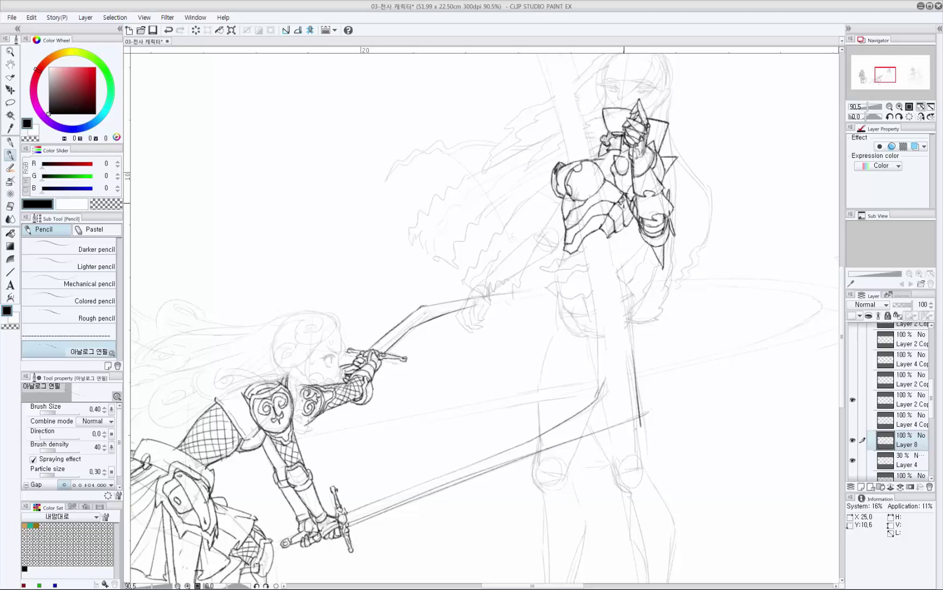
Add small overlapping plate details where the waist bands meet the raised forearm.
{"action": "left_click_drag", "start_coordinate": [609, 214], "coordinate": [609, 228]}
{"action": "left_click_drag", "start_coordinate": [638, 170], "coordinate": [624, 247]}
{"action": "scroll", "coordinate": [625, 247], "scroll_direction": "up", "scroll_amount": 3}
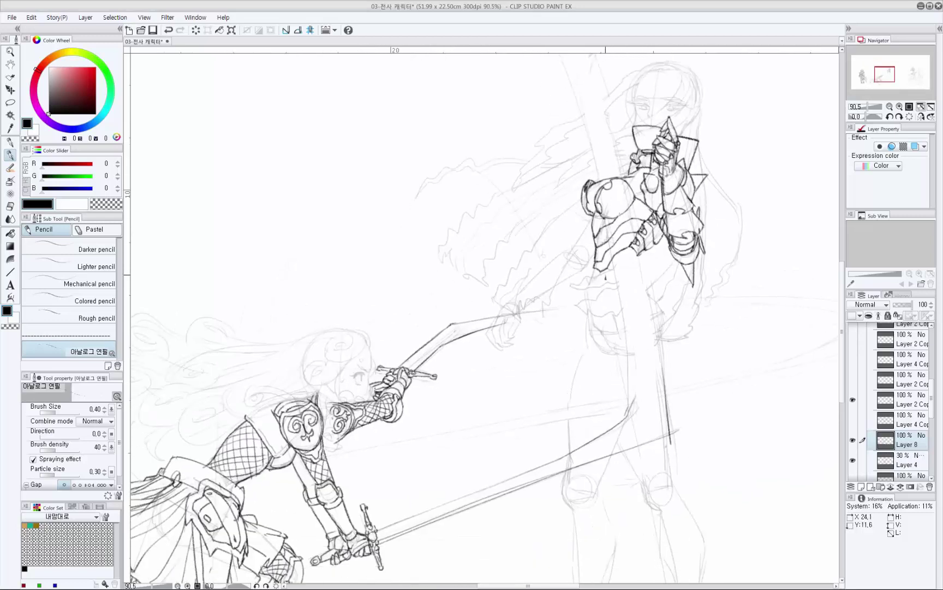
{"action": "left_click_drag", "start_coordinate": [645, 249], "coordinate": [645, 234]}
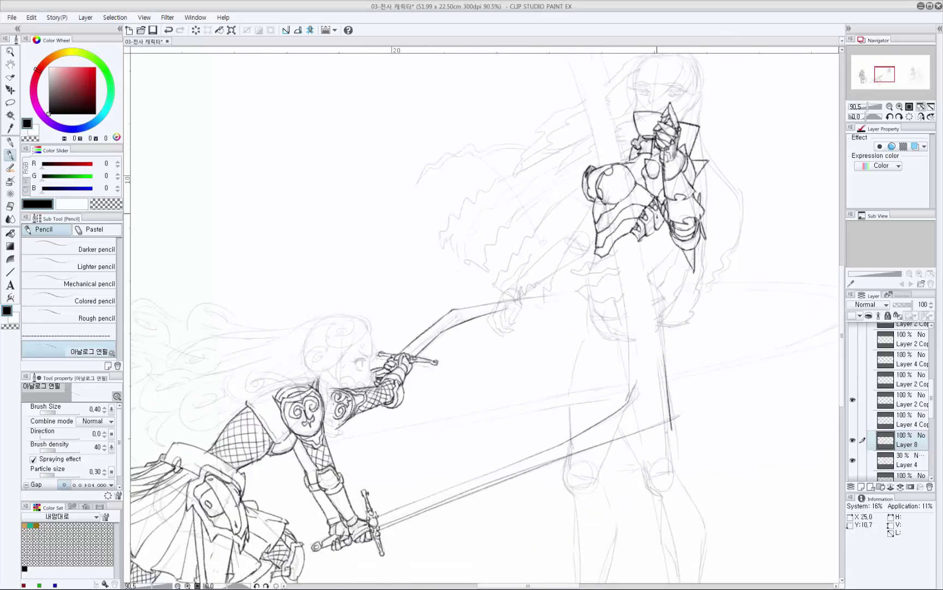
{"action": "left_click_drag", "start_coordinate": [712, 126], "coordinate": [698, 150]}
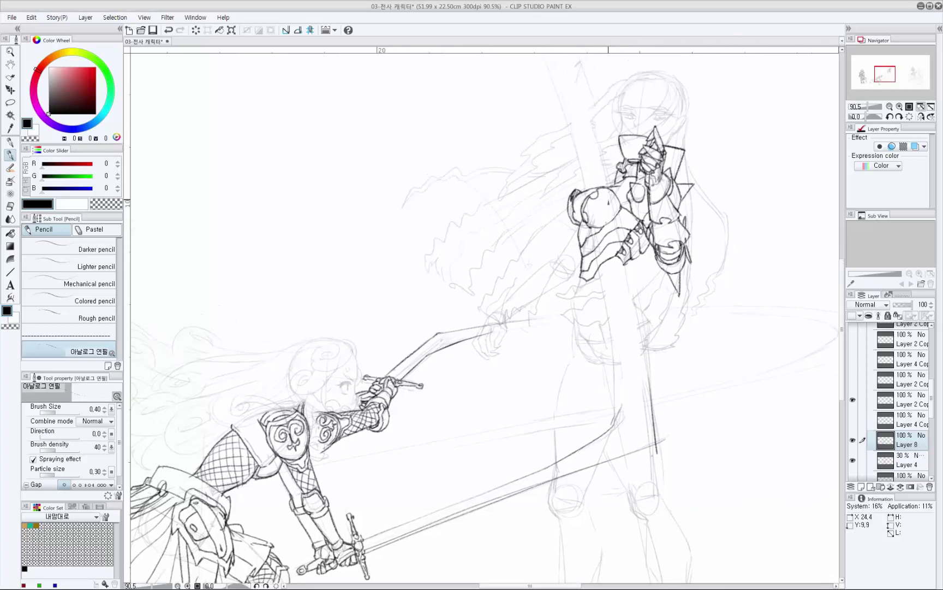
{"action": "left_click_drag", "start_coordinate": [605, 279], "coordinate": [602, 264]}
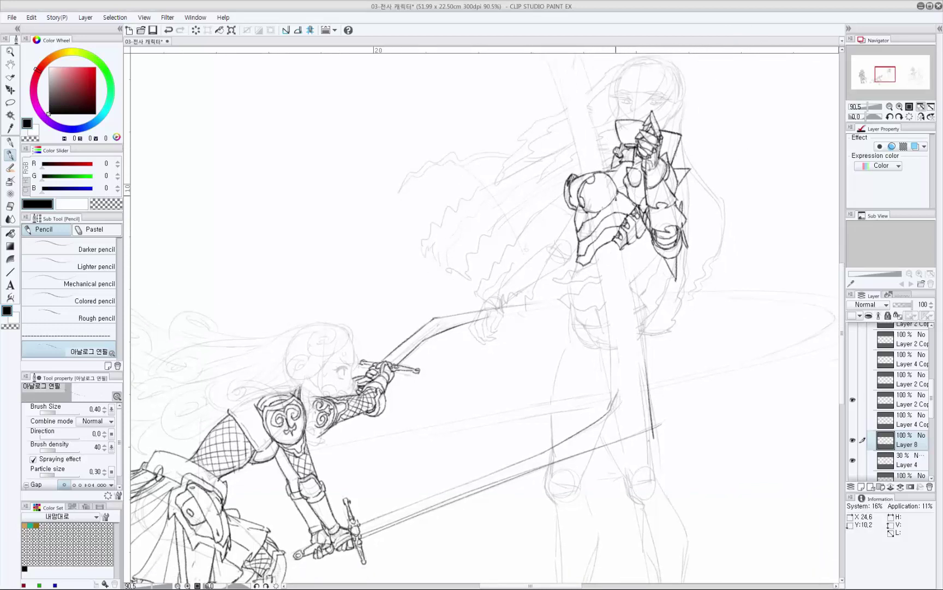
Examine the waist, hip and leg armour of the finished inked warrior as reference for the sketched standing warrior.
{"action": "left_click_drag", "start_coordinate": [601, 228], "coordinate": [624, 214]}
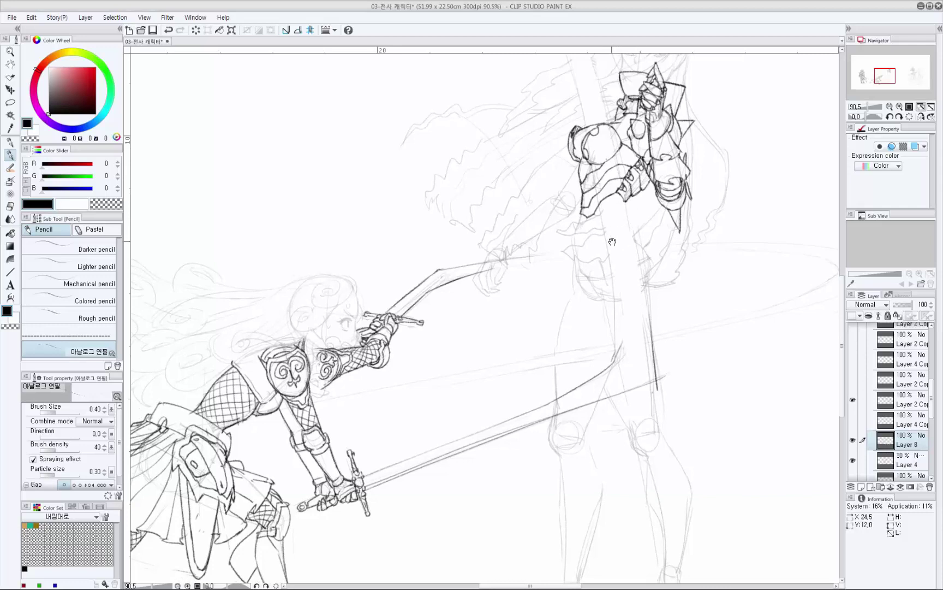
{"action": "left_click_drag", "start_coordinate": [611, 241], "coordinate": [615, 232]}
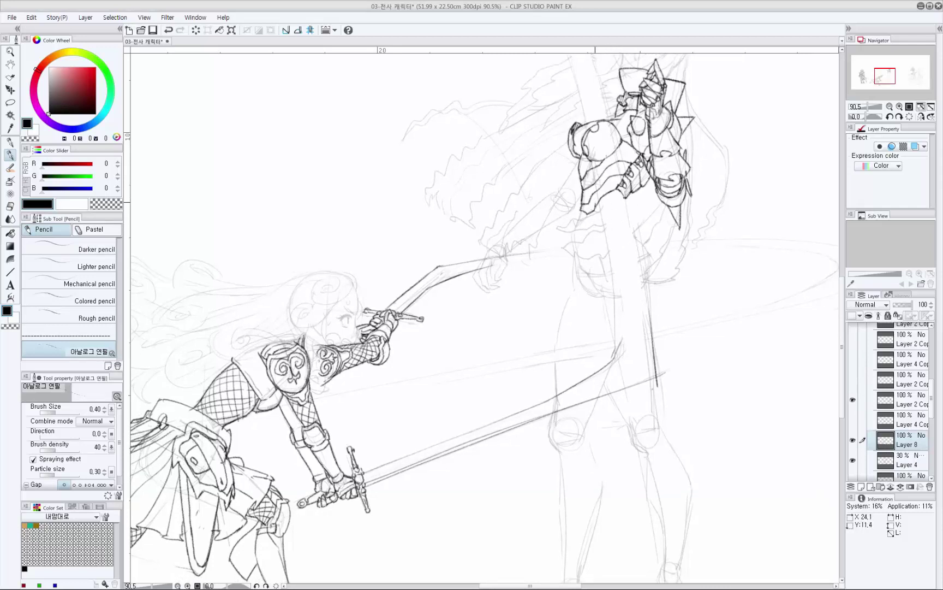
{"action": "left_click_drag", "start_coordinate": [636, 221], "coordinate": [546, 266]}
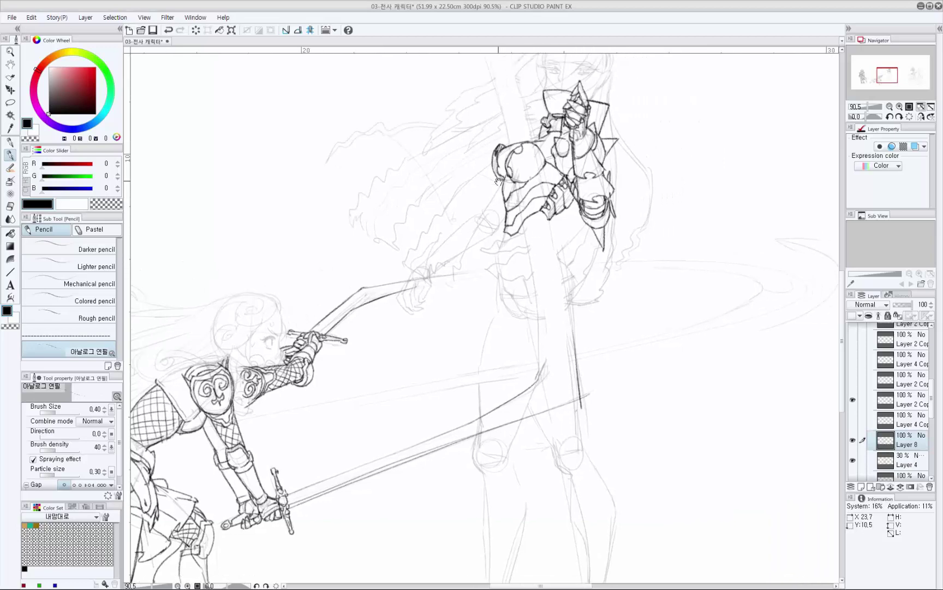
{"action": "left_click_drag", "start_coordinate": [136, 311], "coordinate": [640, 237]}
{"action": "mouse_move", "coordinate": [142, 246]}
{"action": "left_mouse_down"}
{"action": "mouse_move", "coordinate": [568, 208]}
{"action": "mouse_move", "coordinate": [557, 251]}
{"action": "left_mouse_up"}
{"action": "left_click_drag", "start_coordinate": [420, 248], "coordinate": [452, 256]}
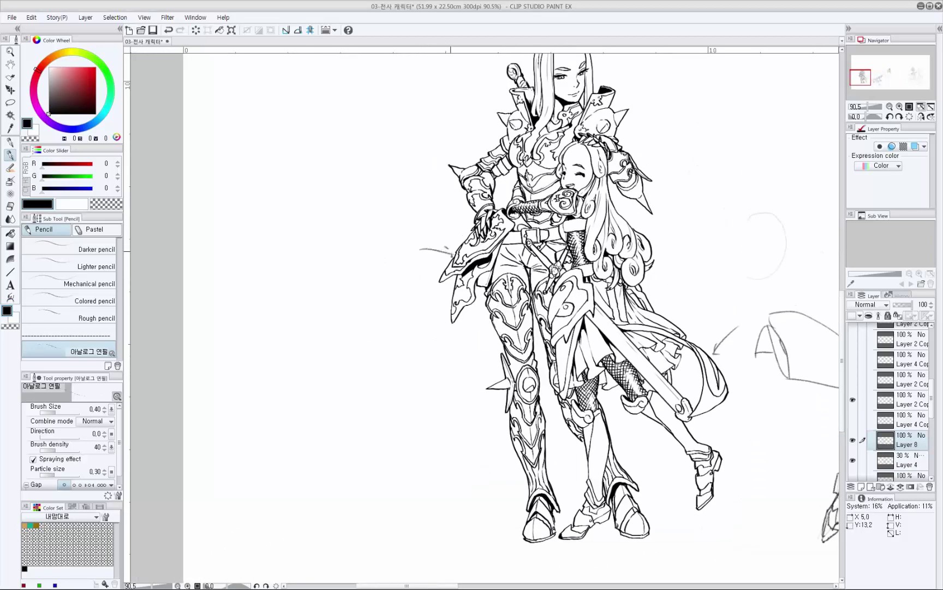
{"action": "key", "text": "ctrl+z"}
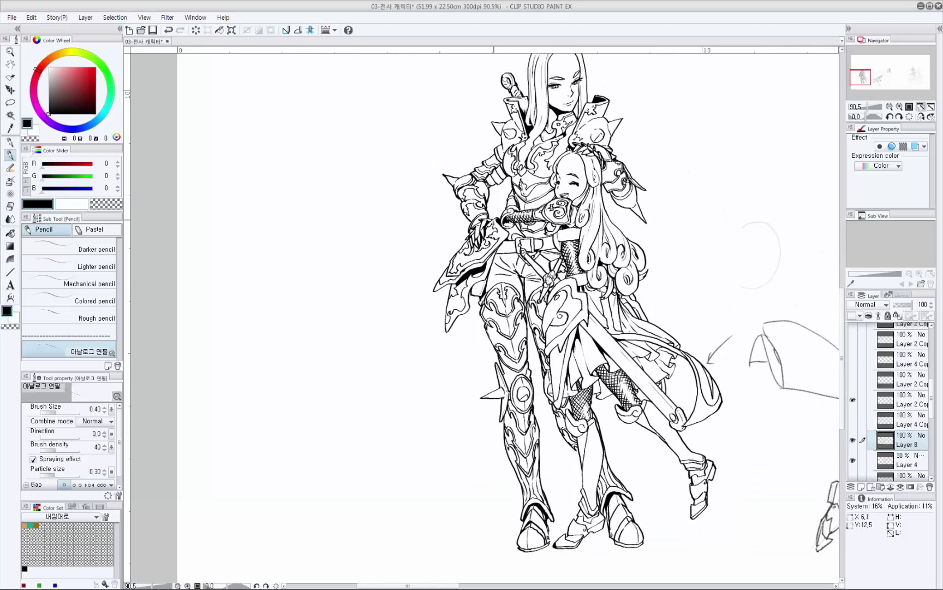
{"action": "left_click_drag", "start_coordinate": [485, 224], "coordinate": [447, 272]}
{"action": "left_click_drag", "start_coordinate": [686, 294], "coordinate": [625, 260]}
{"action": "key", "text": "ctrl+z"}
{"action": "mouse_move", "coordinate": [594, 207]}
{"action": "left_mouse_down"}
{"action": "mouse_move", "coordinate": [583, 208]}
{"action": "mouse_move", "coordinate": [555, 268]}
{"action": "mouse_move", "coordinate": [560, 213]}
{"action": "mouse_move", "coordinate": [587, 201]}
{"action": "left_mouse_up"}
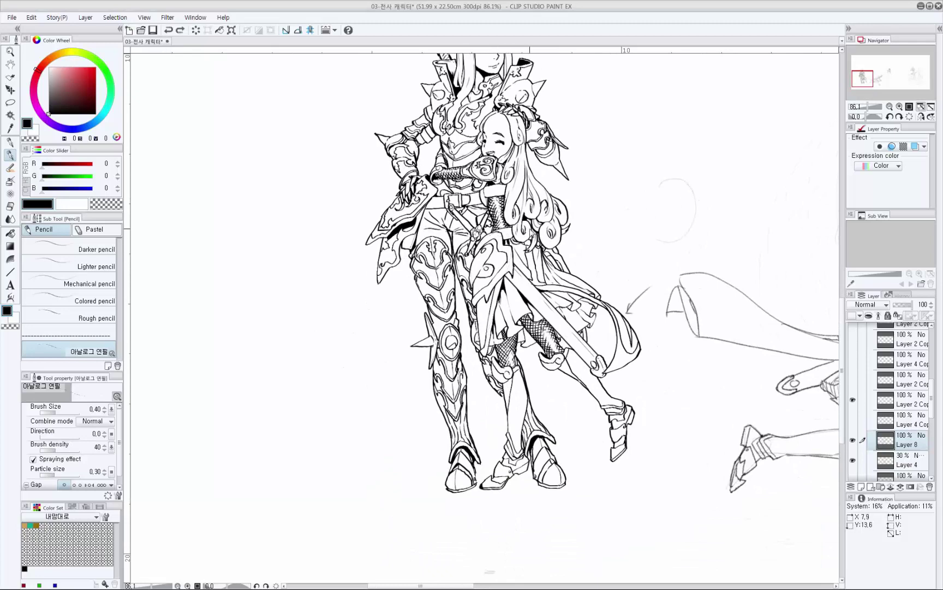
{"action": "left_click_drag", "start_coordinate": [520, 201], "coordinate": [527, 202]}
{"action": "mouse_move", "coordinate": [423, 234]}
{"action": "left_mouse_down"}
{"action": "mouse_move", "coordinate": [394, 290]}
{"action": "mouse_move", "coordinate": [376, 242]}
{"action": "left_mouse_up"}
{"action": "key", "text": "ctrl+z"}
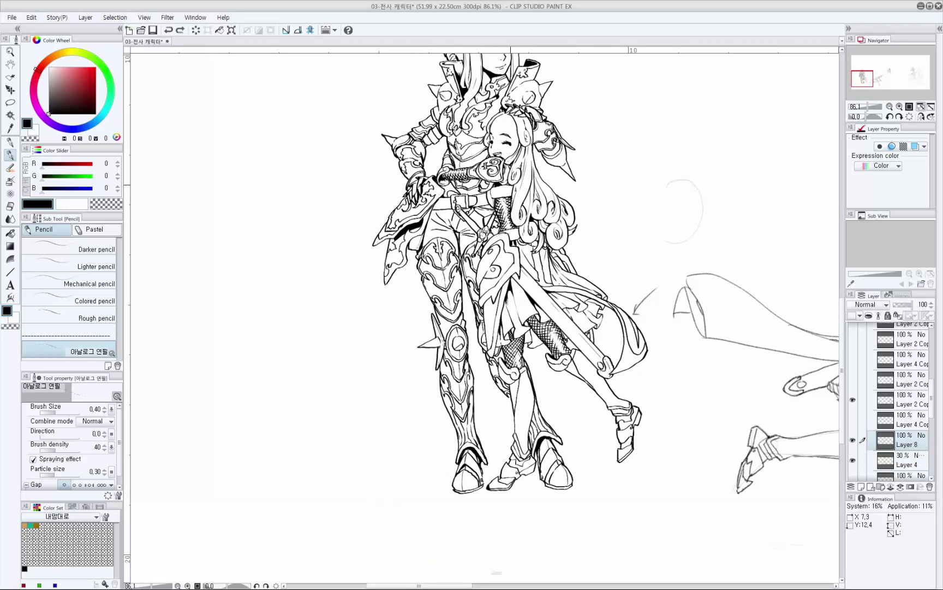
{"action": "left_click_drag", "start_coordinate": [722, 298], "coordinate": [295, 333]}
{"action": "mouse_move", "coordinate": [747, 400]}
{"action": "left_mouse_down"}
{"action": "mouse_move", "coordinate": [416, 383]}
{"action": "mouse_move", "coordinate": [362, 415]}
{"action": "mouse_move", "coordinate": [294, 502]}
{"action": "left_mouse_up"}
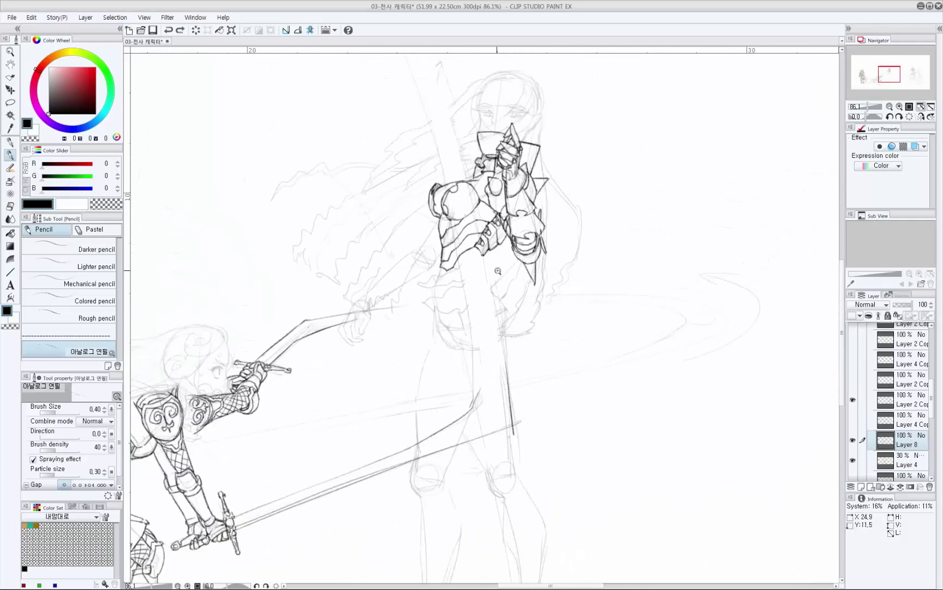
{"action": "left_click", "coordinate": [498, 271]}
{"action": "mouse_move", "coordinate": [487, 293]}
{"action": "left_mouse_down"}
{"action": "mouse_move", "coordinate": [499, 277]}
{"action": "mouse_move", "coordinate": [493, 261]}
{"action": "left_mouse_up"}
{"action": "key", "text": "ctrl+z"}
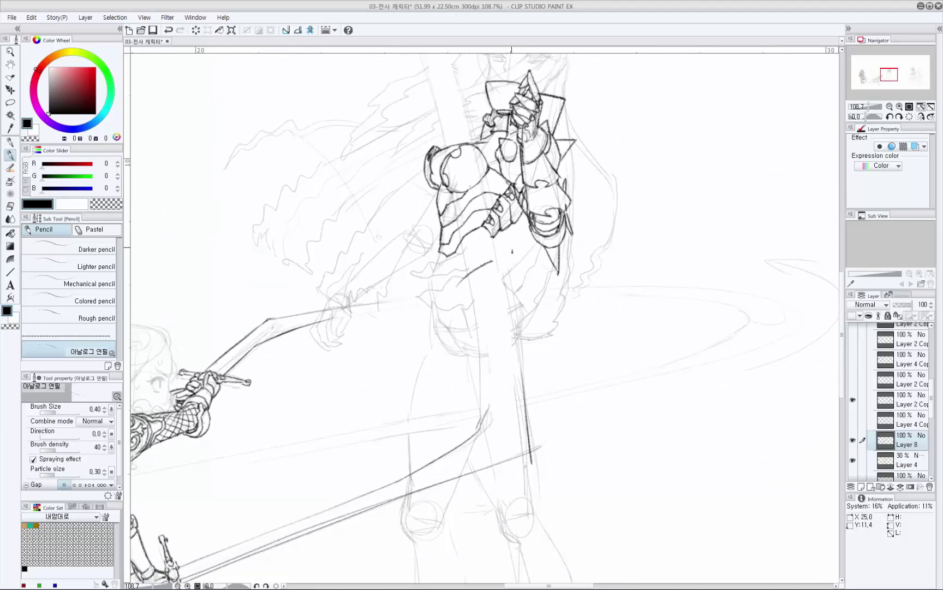
{"action": "key", "text": "ctrl+z"}
{"action": "key", "text": "ctrl+z"}
{"action": "left_click_drag", "start_coordinate": [456, 288], "coordinate": [487, 256]}
{"action": "key", "text": "ctrl+z"}
{"action": "mouse_move", "coordinate": [455, 286]}
{"action": "left_mouse_down"}
{"action": "mouse_move", "coordinate": [486, 267]}
{"action": "mouse_move", "coordinate": [515, 332]}
{"action": "left_mouse_up"}
{"action": "key", "text": "ctrl+z"}
{"action": "key", "text": "ctrl+z"}
{"action": "mouse_move", "coordinate": [483, 261]}
{"action": "left_mouse_down"}
{"action": "mouse_move", "coordinate": [558, 400]}
{"action": "mouse_move", "coordinate": [547, 326]}
{"action": "left_mouse_up"}
{"action": "key", "text": "ctrl+z"}
{"action": "key", "text": "ctrl+z"}
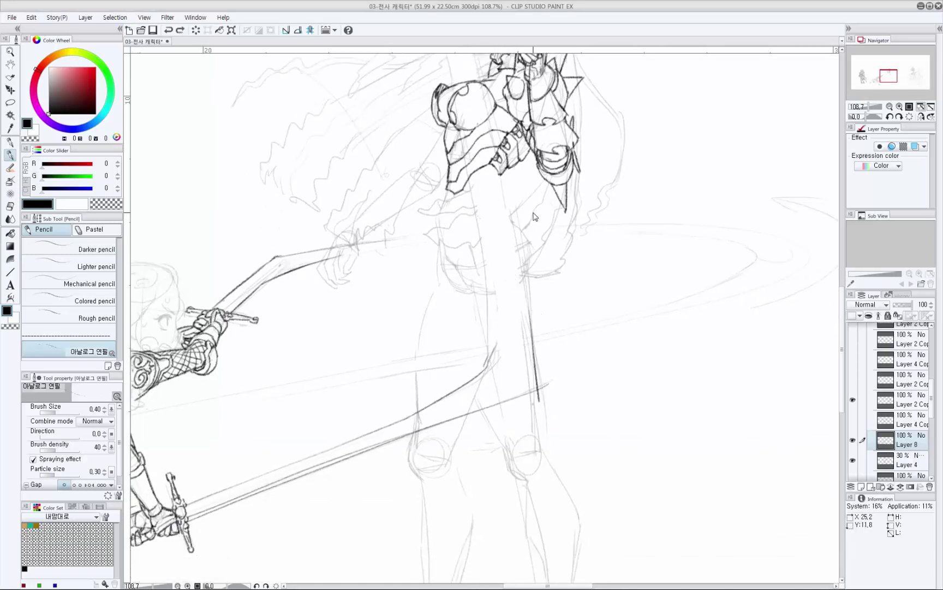
Draw a long diagonal line from the standing warrior's waist across the thigh, plus the outer hip line.
{"action": "left_click_drag", "start_coordinate": [487, 223], "coordinate": [558, 381]}
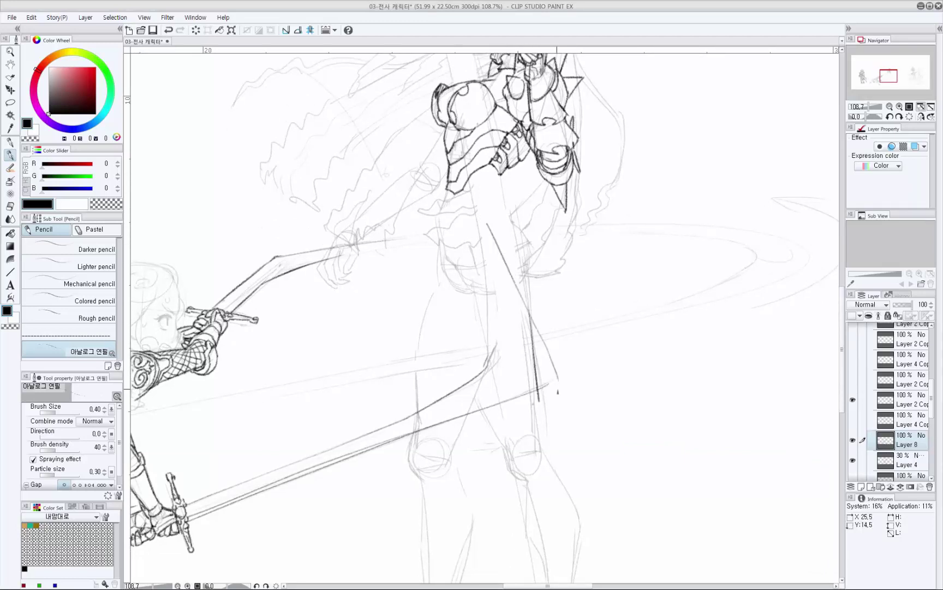
{"action": "left_click_drag", "start_coordinate": [538, 340], "coordinate": [565, 341]}
{"action": "key", "text": "ctrl+z"}
{"action": "mouse_move", "coordinate": [459, 235]}
{"action": "left_mouse_down"}
{"action": "mouse_move", "coordinate": [447, 363]}
{"action": "mouse_move", "coordinate": [461, 313]}
{"action": "left_mouse_up"}
{"action": "key", "text": "ctrl+z"}
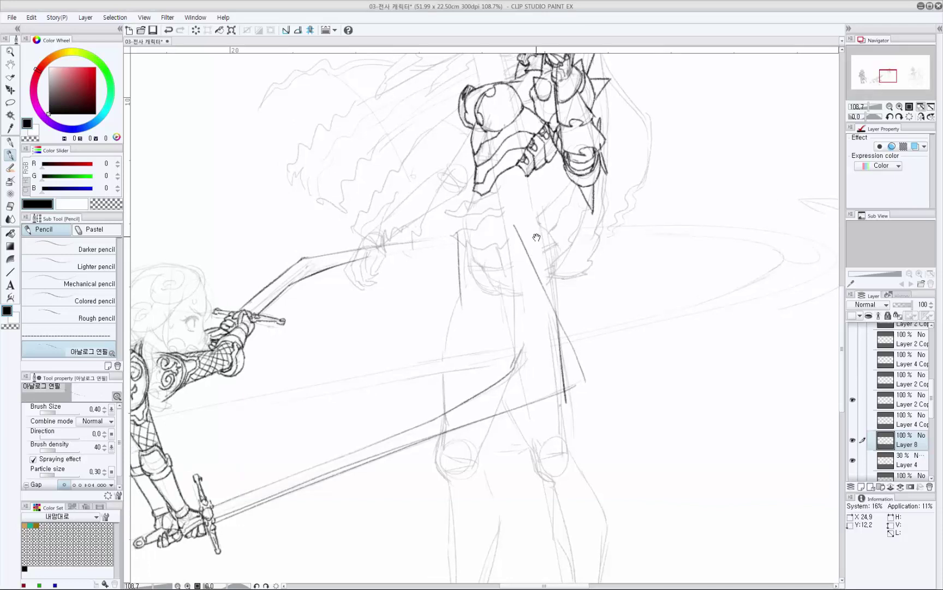
Draw a short slanted belt line across the front of the waist above the diagonal line.
{"action": "left_click_drag", "start_coordinate": [537, 237], "coordinate": [549, 207]}
{"action": "key", "text": "ctrl+z"}
{"action": "left_click_drag", "start_coordinate": [501, 228], "coordinate": [549, 207]}
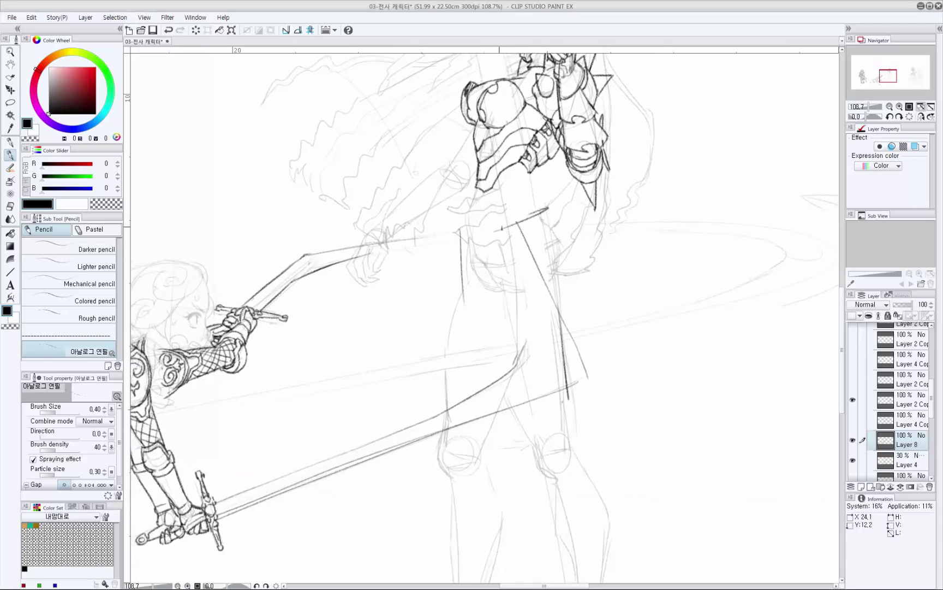
{"action": "left_click_drag", "start_coordinate": [451, 232], "coordinate": [492, 218]}
{"action": "key", "text": "ctrl+z"}
{"action": "left_click_drag", "start_coordinate": [558, 240], "coordinate": [522, 224]}
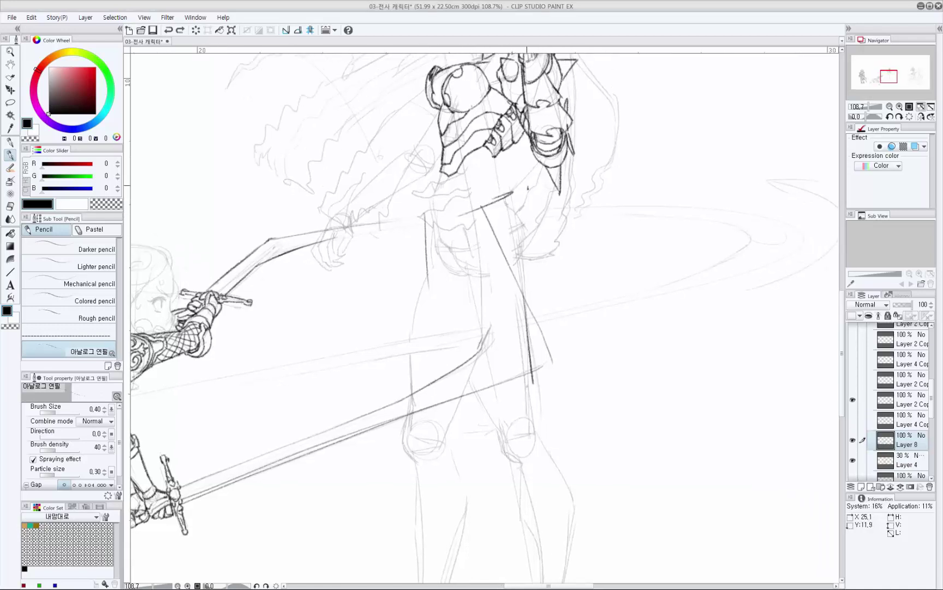
Curve the top of the outer hip line inward to form a rounded corner at the waist.
{"action": "left_click_drag", "start_coordinate": [426, 218], "coordinate": [441, 197]}
{"action": "key", "text": "ctrl+z"}
{"action": "left_click_drag", "start_coordinate": [543, 277], "coordinate": [537, 268]}
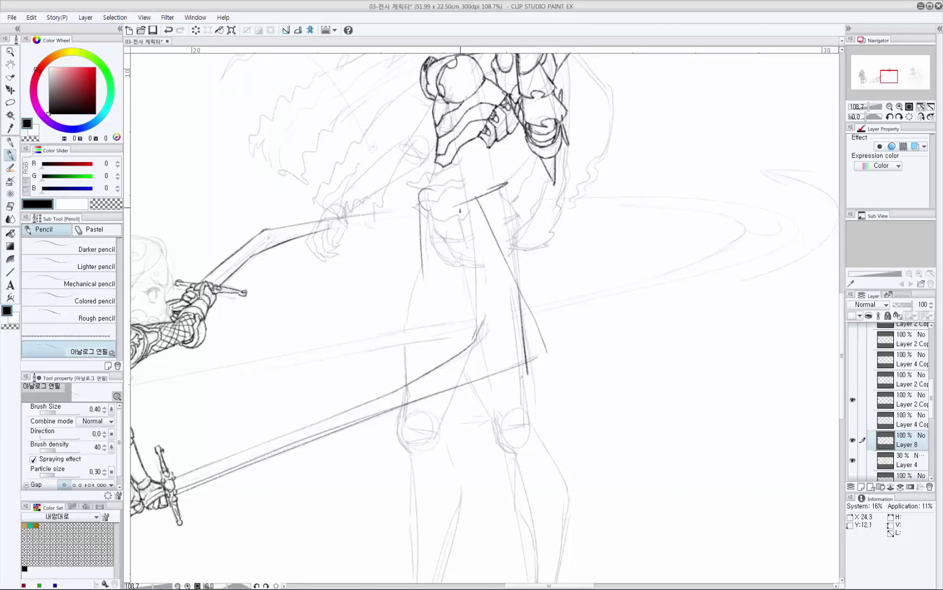
{"action": "left_click_drag", "start_coordinate": [462, 209], "coordinate": [501, 188]}
{"action": "key", "text": "ctrl+z"}
{"action": "left_click_drag", "start_coordinate": [499, 250], "coordinate": [495, 249]}
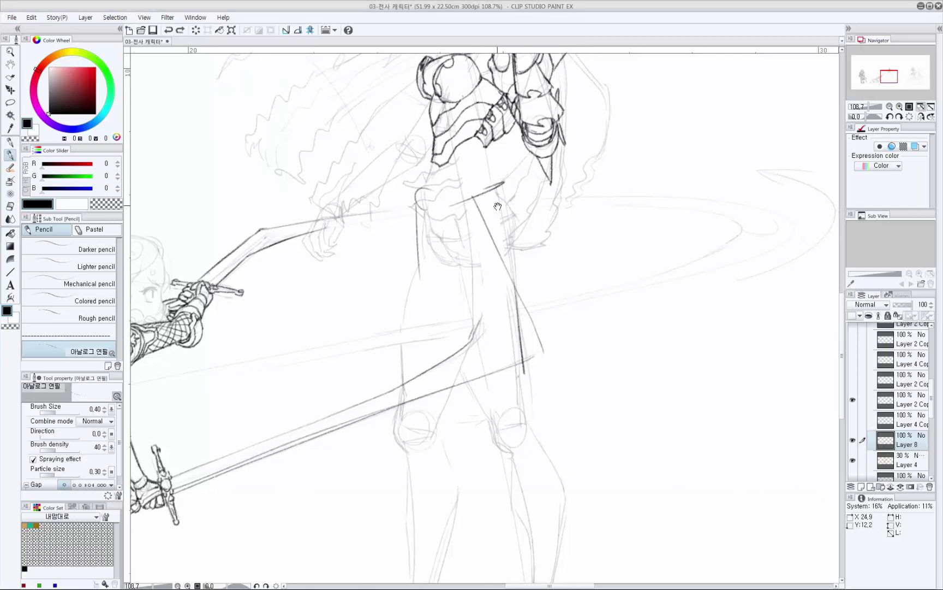
Erase the long diagonal line and the dark vertical line running down over the thigh.
{"action": "key", "text": "e"}
{"action": "mouse_move", "coordinate": [498, 207]}
{"action": "left_mouse_down"}
{"action": "mouse_move", "coordinate": [553, 340]}
{"action": "mouse_move", "coordinate": [547, 356]}
{"action": "mouse_move", "coordinate": [507, 368]}
{"action": "left_mouse_up"}
{"action": "key", "text": "p"}
{"action": "key", "text": "p"}
Extend the slanted line into the upper edge of a hanging hip plate and trim its raised end.
{"action": "left_click_drag", "start_coordinate": [494, 202], "coordinate": [444, 186]}
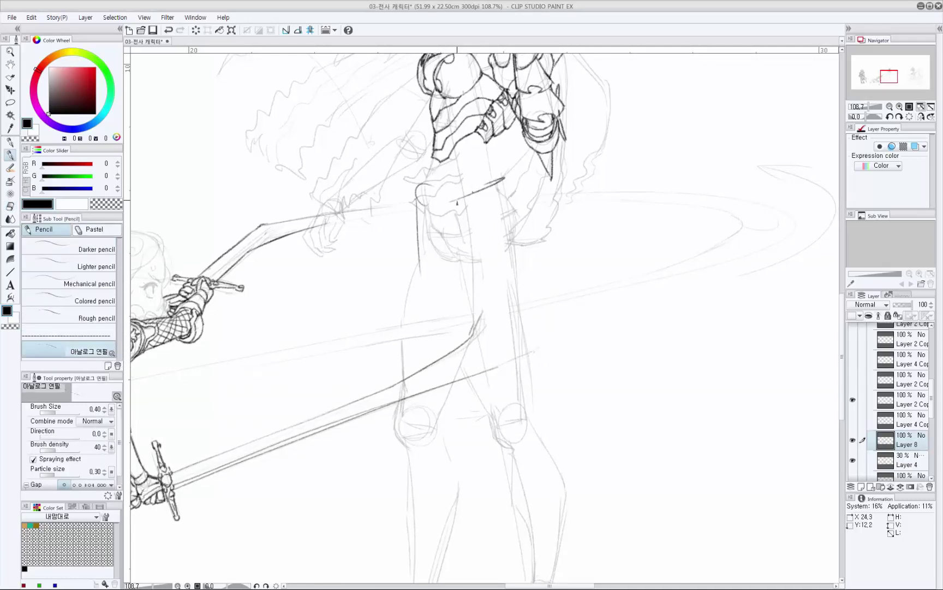
{"action": "key", "text": "ctrl+z"}
{"action": "mouse_move", "coordinate": [456, 200]}
{"action": "left_mouse_down"}
{"action": "mouse_move", "coordinate": [447, 210]}
{"action": "mouse_move", "coordinate": [460, 241]}
{"action": "left_mouse_up"}
{"action": "key", "text": "ctrl+z"}
{"action": "key", "text": "e"}
{"action": "left_click_drag", "start_coordinate": [495, 176], "coordinate": [503, 179]}
{"action": "key", "text": "p"}
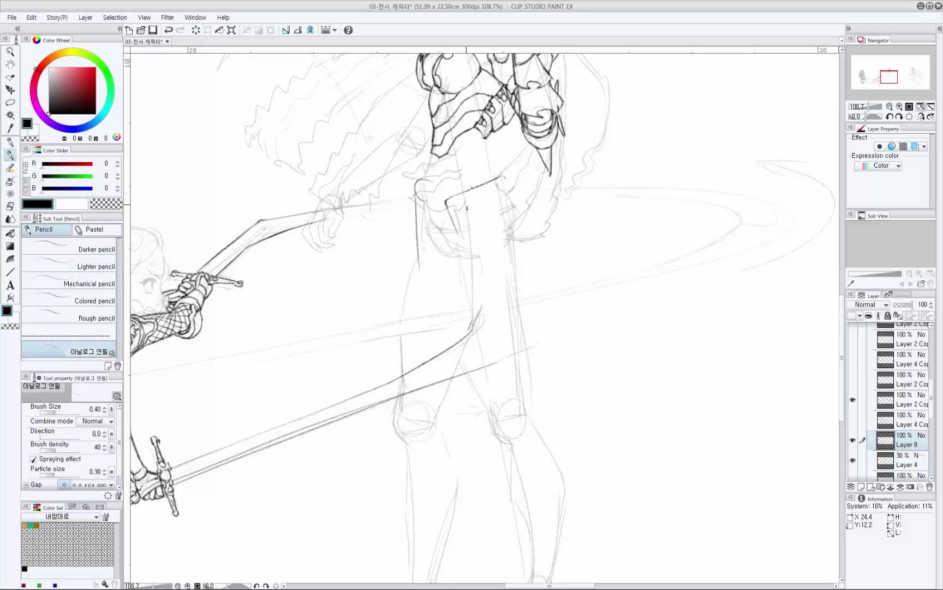
Draw the hip plate's inner side edge and its curved lower edge with a scalloped notch.
{"action": "left_click_drag", "start_coordinate": [446, 203], "coordinate": [469, 255]}
{"action": "key", "text": "ctrl+z"}
{"action": "key", "text": "ctrl+z"}
{"action": "key", "text": "e"}
{"action": "mouse_move", "coordinate": [450, 216]}
{"action": "left_mouse_down"}
{"action": "mouse_move", "coordinate": [468, 257]}
{"action": "mouse_move", "coordinate": [512, 282]}
{"action": "mouse_move", "coordinate": [529, 288]}
{"action": "mouse_move", "coordinate": [539, 262]}
{"action": "left_mouse_up"}
{"action": "key", "text": "p"}
{"action": "key", "text": "ctrl+z"}
{"action": "key", "text": "ctrl+z"}
{"action": "left_click_drag", "start_coordinate": [542, 270], "coordinate": [551, 270]}
{"action": "key", "text": "ctrl+z"}
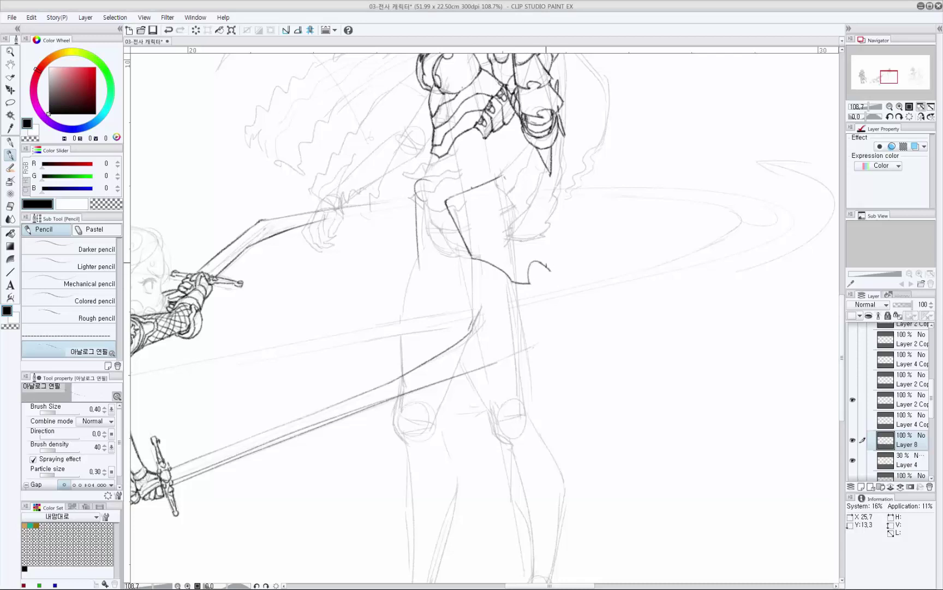
Close the hip plate with its outer side edge and draw a band line across its middle.
{"action": "key", "text": "ctrl+z"}
{"action": "left_click_drag", "start_coordinate": [509, 177], "coordinate": [551, 264]}
{"action": "key", "text": "ctrl+z"}
{"action": "key", "text": "ctrl+z"}
{"action": "key", "text": "ctrl+z"}
{"action": "left_click_drag", "start_coordinate": [468, 247], "coordinate": [530, 220]}
{"action": "key", "text": "ctrl+z"}
{"action": "key", "text": "ctrl+z"}
Erase the band line crossing the hip plate and refine the bend in the plate's outer edge.
{"action": "key", "text": "p"}
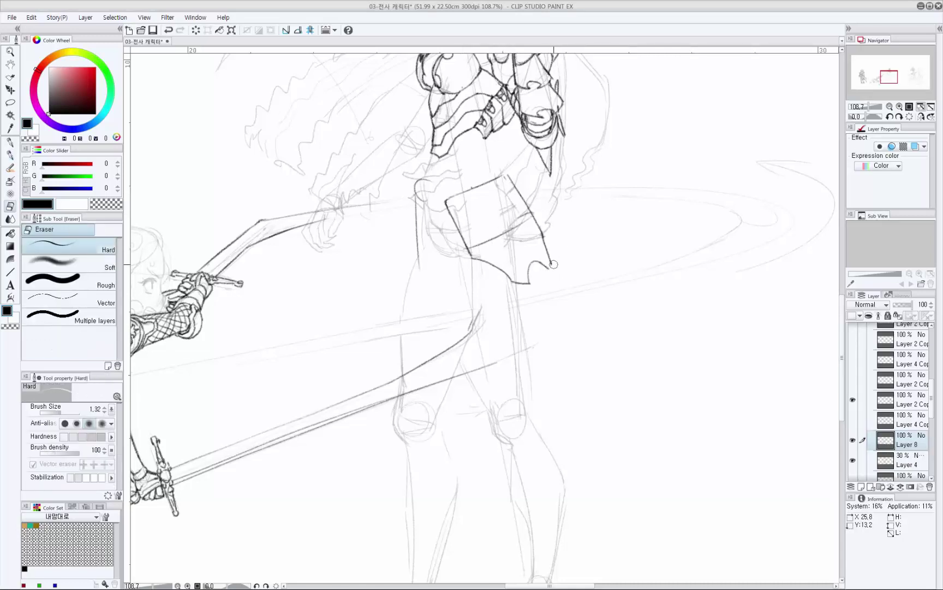
{"action": "key", "text": "p"}
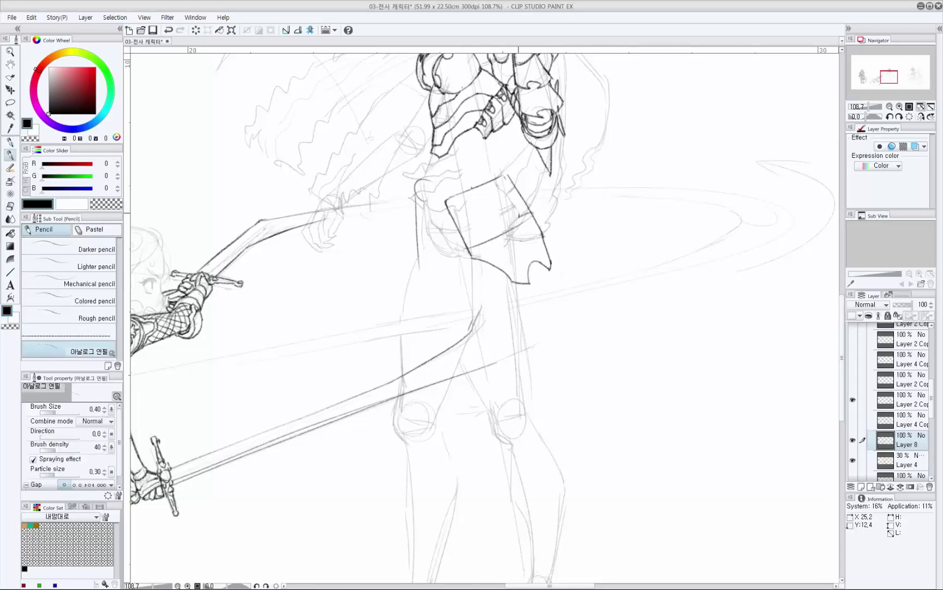
{"action": "mouse_move", "coordinate": [515, 219]}
{"action": "left_mouse_down"}
{"action": "mouse_move", "coordinate": [525, 197]}
{"action": "mouse_move", "coordinate": [543, 243]}
{"action": "left_mouse_up"}
{"action": "key", "text": "ctrl+z"}
{"action": "left_click_drag", "start_coordinate": [530, 216], "coordinate": [542, 238]}
{"action": "key", "text": "e"}
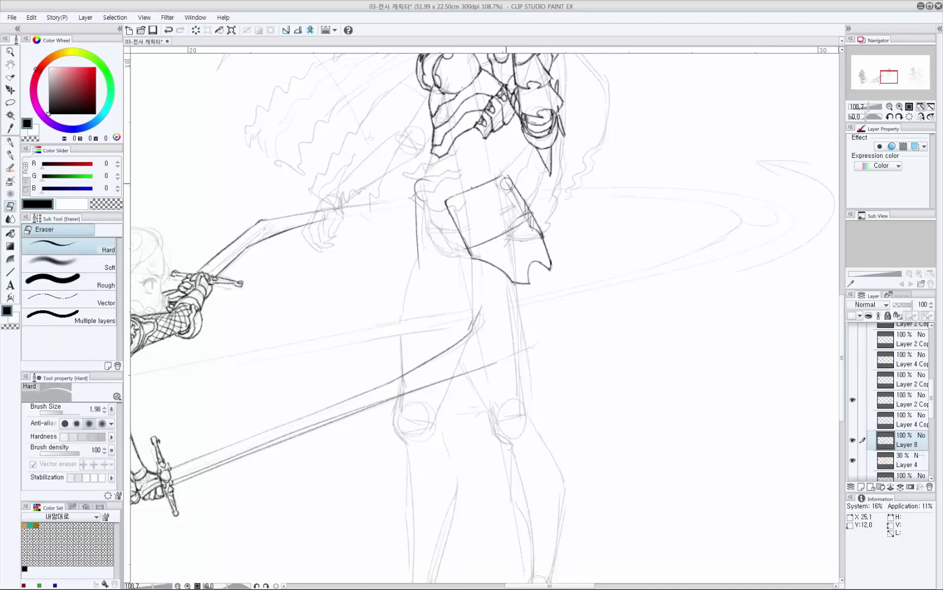
{"action": "mouse_move", "coordinate": [508, 186]}
{"action": "left_mouse_down"}
{"action": "mouse_move", "coordinate": [535, 230]}
{"action": "mouse_move", "coordinate": [476, 245]}
{"action": "mouse_move", "coordinate": [479, 227]}
{"action": "left_mouse_up"}
{"action": "key", "text": "p"}
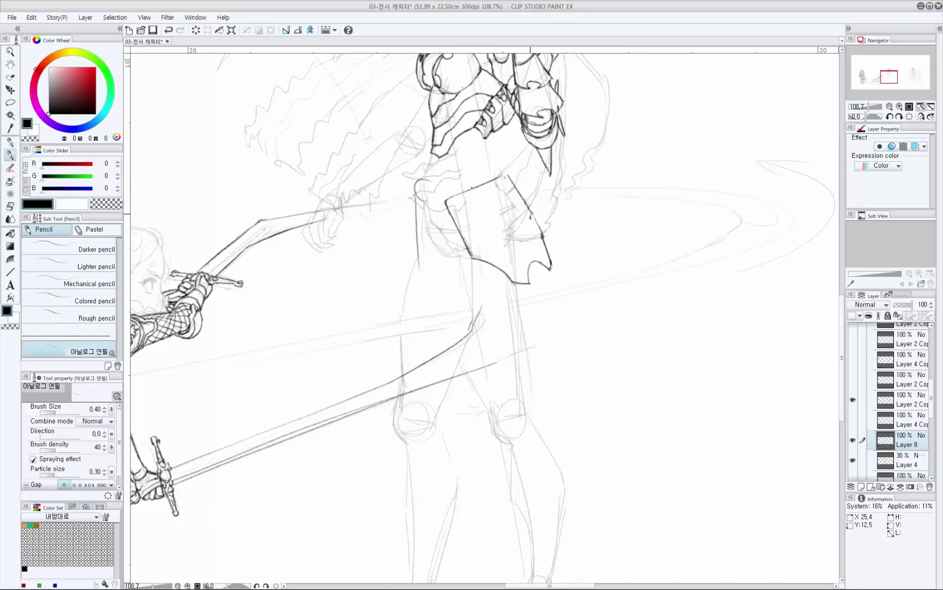
{"action": "left_click_drag", "start_coordinate": [529, 210], "coordinate": [540, 234]}
Touch up the outer rim of the chest plate beside the armpit, alternating between black and transparent colour.
{"action": "left_click_drag", "start_coordinate": [583, 142], "coordinate": [587, 194]}
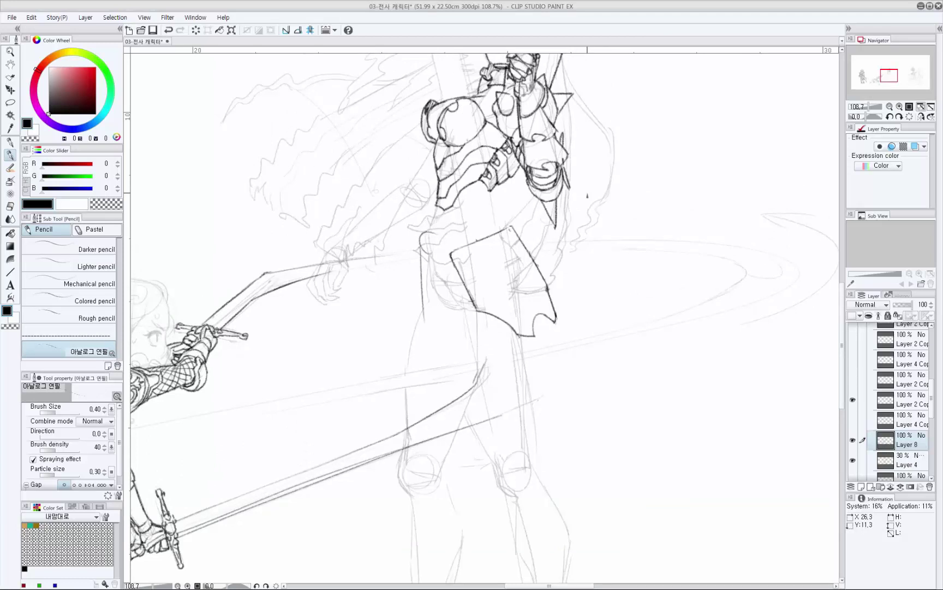
{"action": "scroll", "coordinate": [459, 145], "scroll_direction": "up", "scroll_amount": 1}
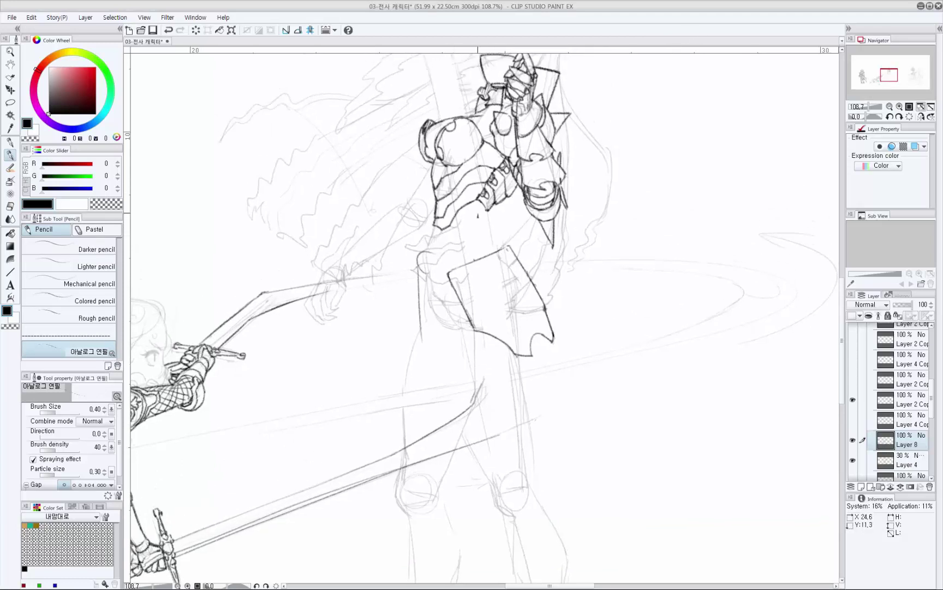
{"action": "scroll", "coordinate": [507, 246], "scroll_direction": "up", "scroll_amount": 1}
{"action": "left_click_drag", "start_coordinate": [510, 224], "coordinate": [522, 254]}
{"action": "key", "text": "e"}
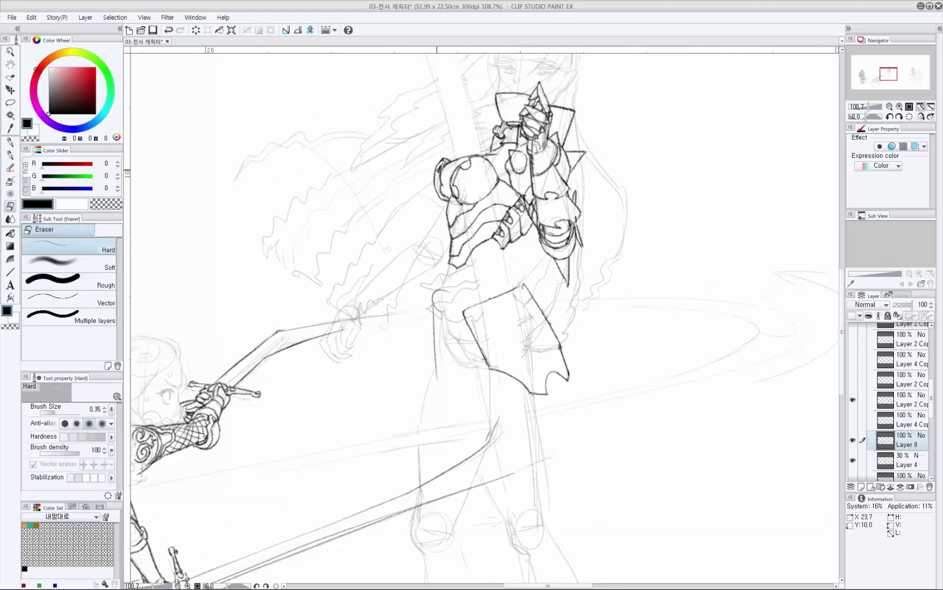
{"action": "key", "text": "p"}
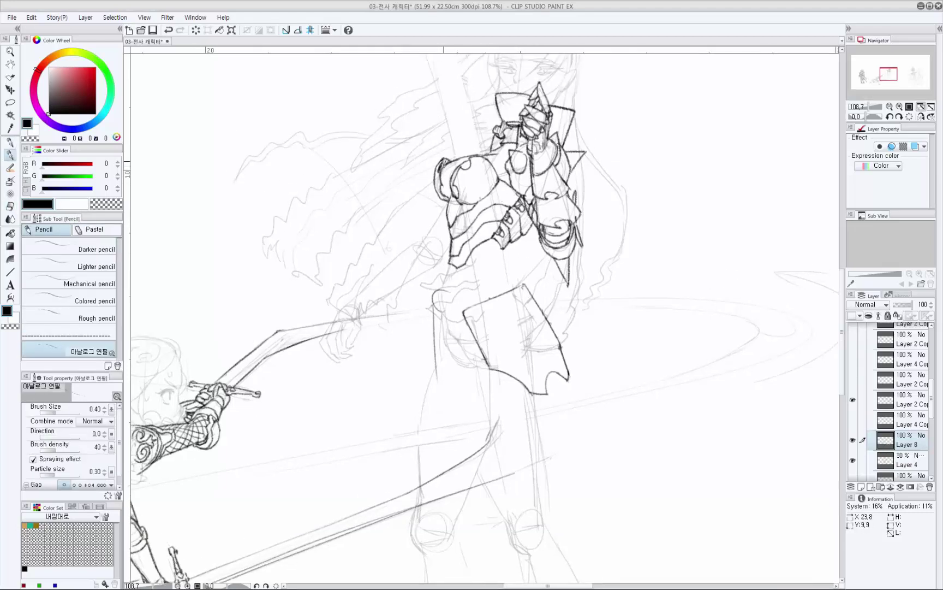
{"action": "key", "text": "c"}
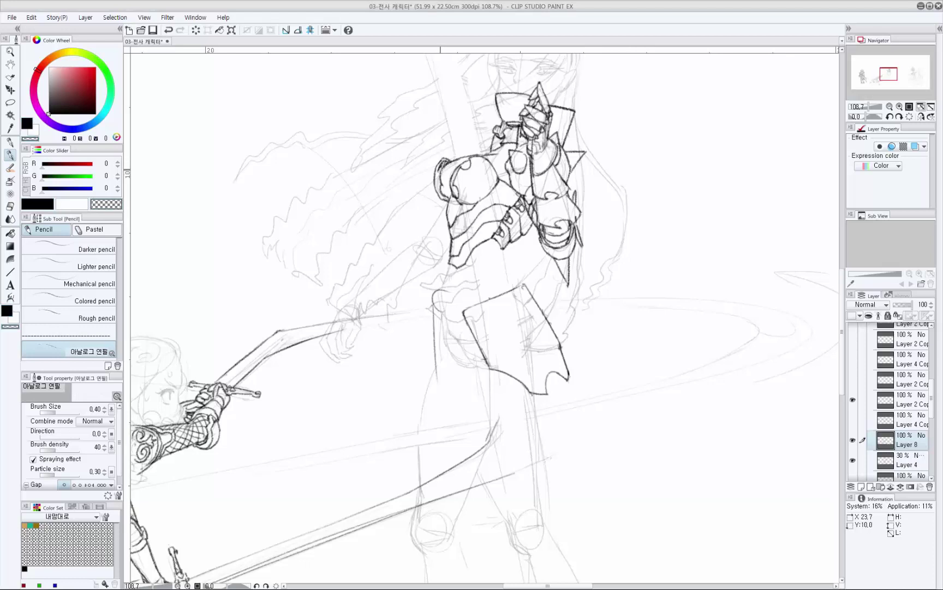
{"action": "key", "text": "c"}
{"action": "key", "text": "c"}
{"action": "key", "text": "c"}
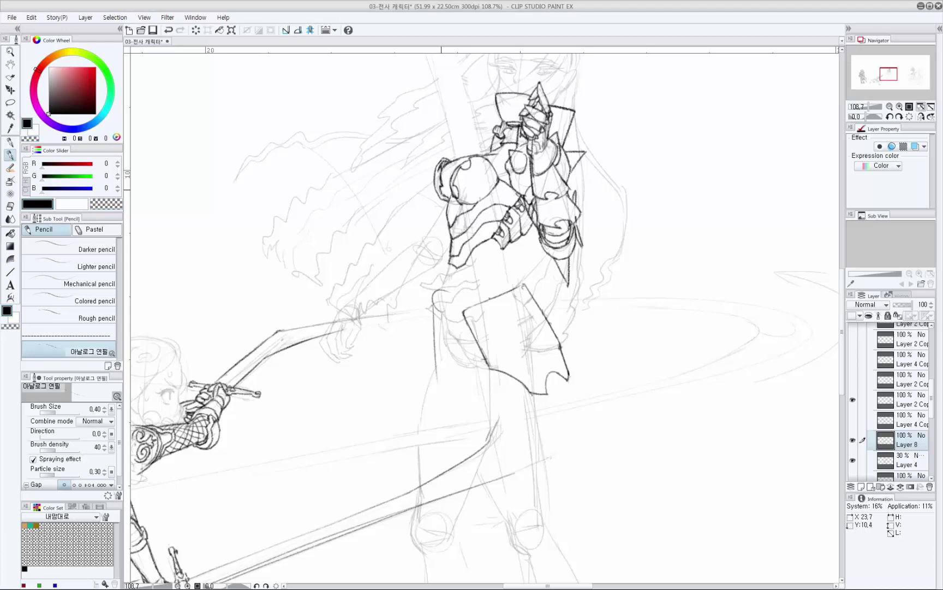
{"action": "key", "text": "c"}
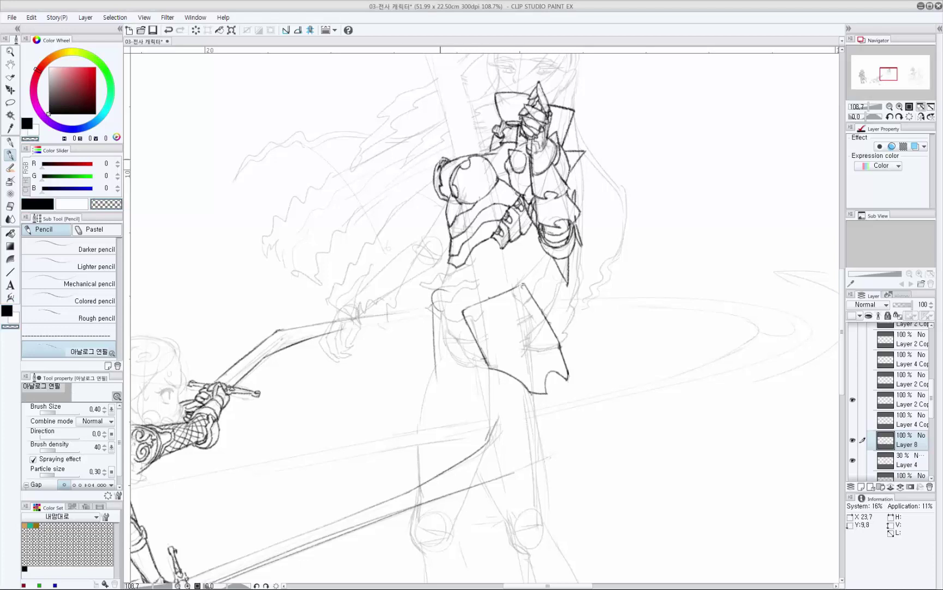
{"action": "key", "text": "c"}
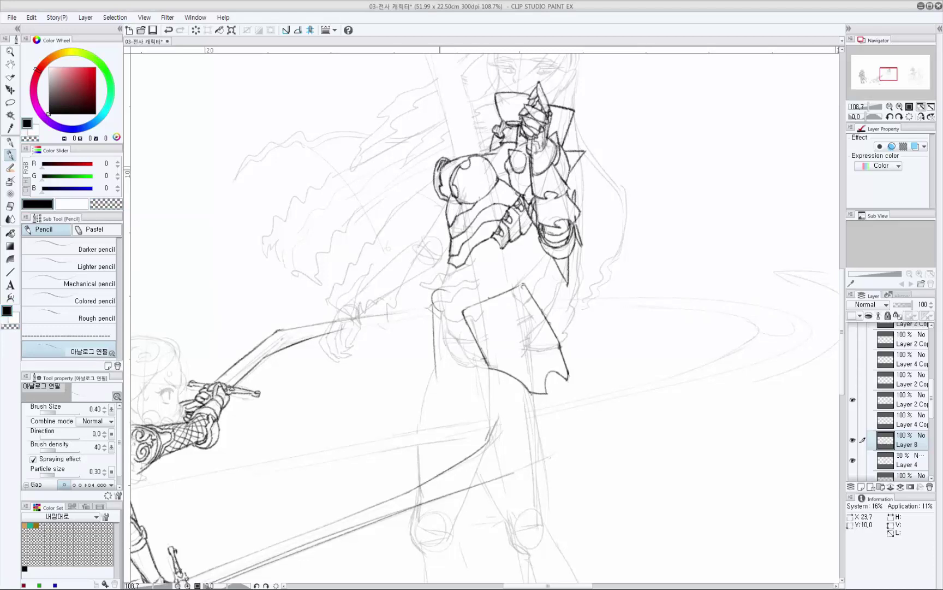
Trim the top of the chest plate's outer rim with the Hard eraser and return to the pencil.
{"action": "left_click_drag", "start_coordinate": [496, 311], "coordinate": [464, 285]}
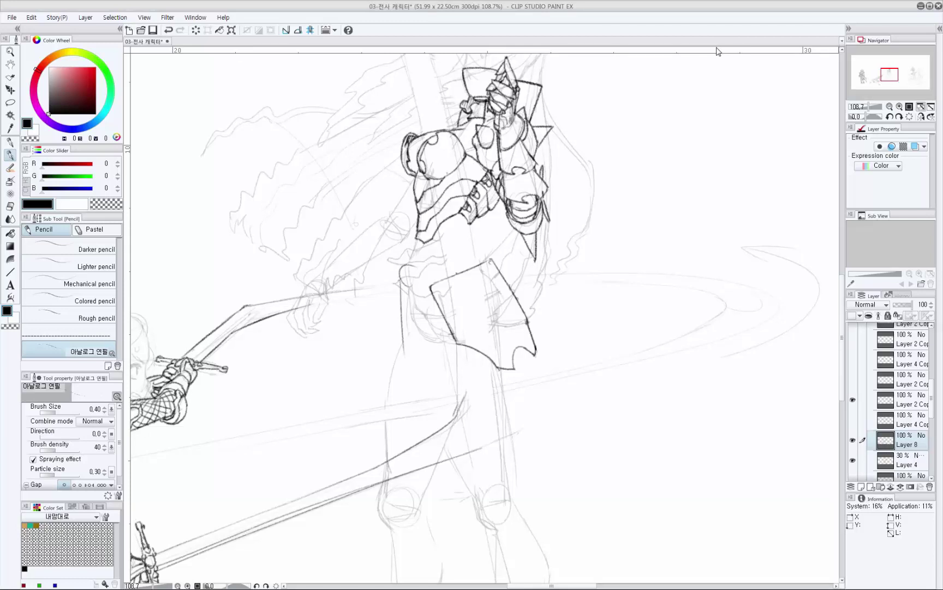
{"action": "left_click_drag", "start_coordinate": [551, 289], "coordinate": [550, 261]}
{"action": "key", "text": "e"}
{"action": "left_click_drag", "start_coordinate": [411, 110], "coordinate": [414, 106]}
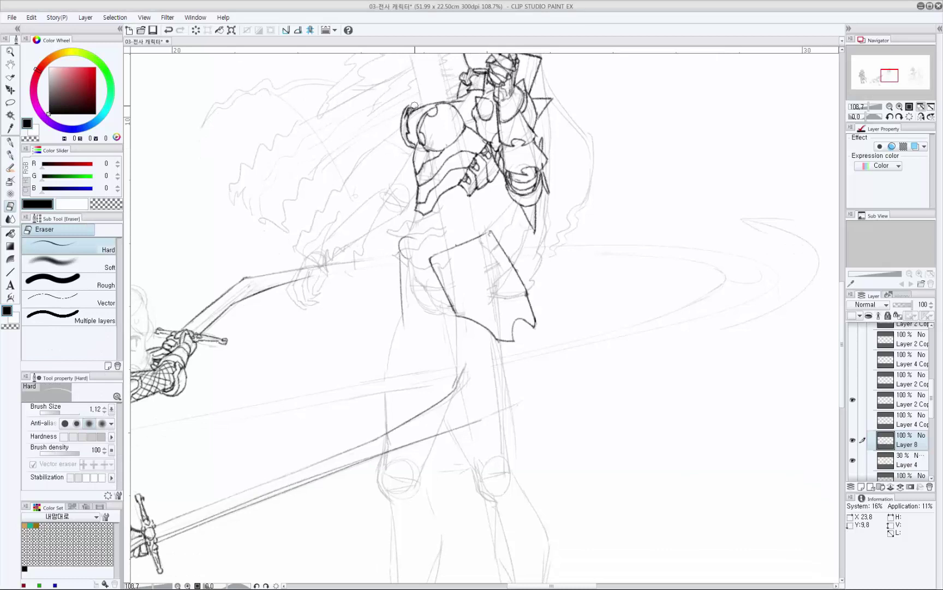
{"action": "key", "text": "p"}
{"action": "key", "text": "p"}
{"action": "scroll", "coordinate": [554, 286], "scroll_direction": "down", "scroll_amount": 2}
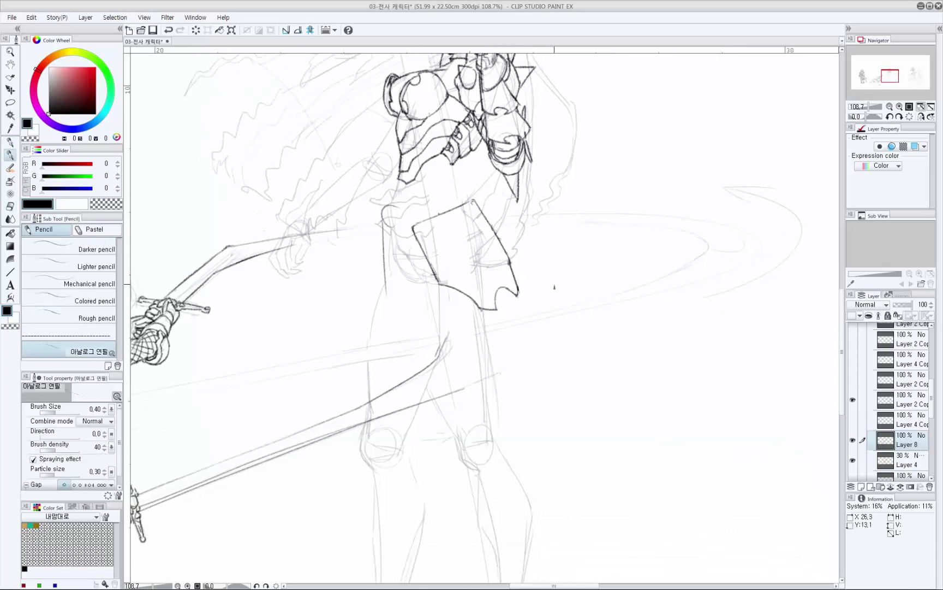
{"action": "left_click_drag", "start_coordinate": [550, 331], "coordinate": [545, 330]}
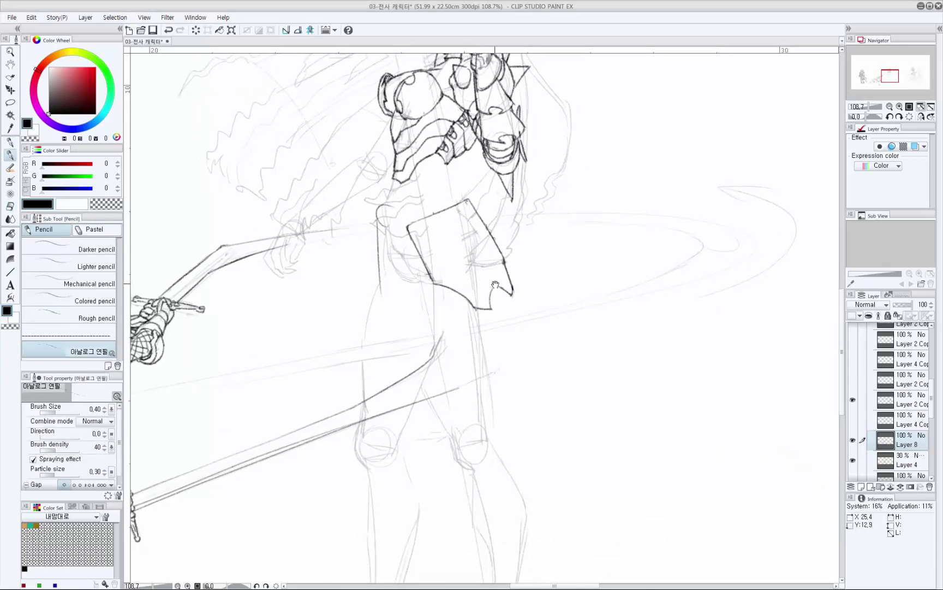
Draw a border band along the hip plate's lower edge, ending in a blunt tip at the outer corner.
{"action": "left_click_drag", "start_coordinate": [511, 300], "coordinate": [510, 296]}
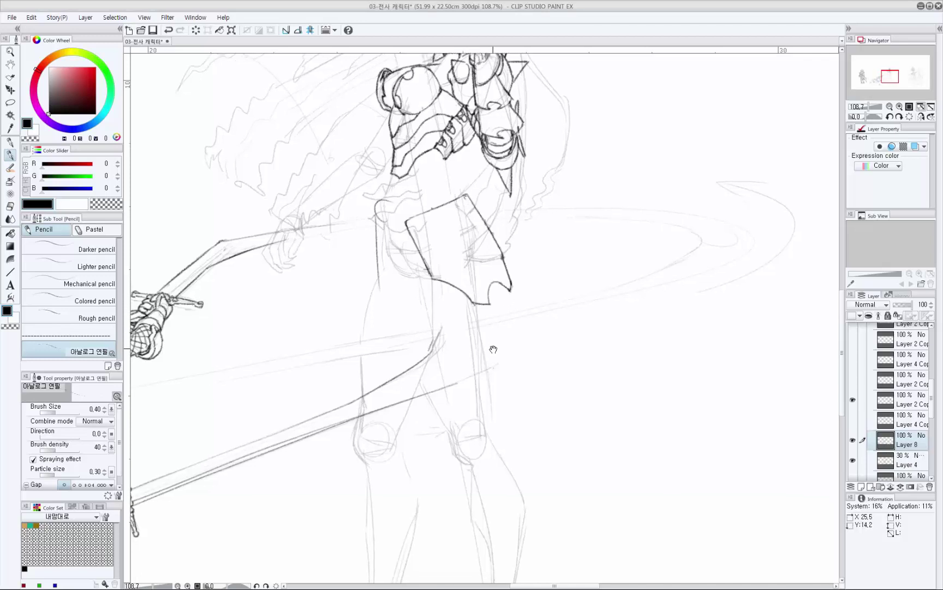
{"action": "left_click_drag", "start_coordinate": [493, 350], "coordinate": [492, 348]}
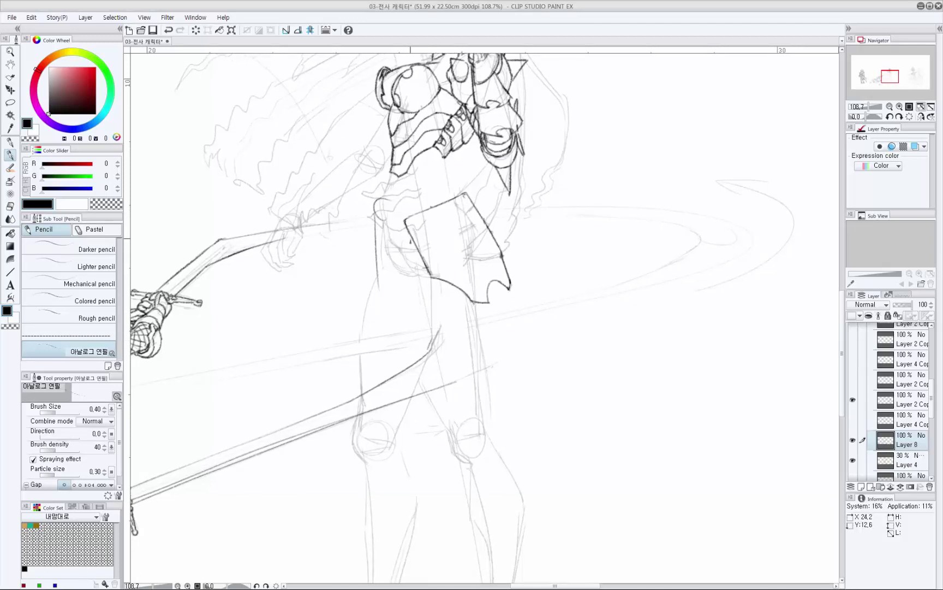
{"action": "left_click_drag", "start_coordinate": [409, 233], "coordinate": [425, 276]}
{"action": "mouse_move", "coordinate": [465, 301]}
{"action": "left_mouse_down"}
{"action": "mouse_move", "coordinate": [468, 315]}
{"action": "mouse_move", "coordinate": [514, 342]}
{"action": "left_mouse_up"}
{"action": "key", "text": "ctrl+z"}
{"action": "mouse_move", "coordinate": [472, 314]}
{"action": "left_mouse_down"}
{"action": "mouse_move", "coordinate": [500, 327]}
{"action": "mouse_move", "coordinate": [518, 309]}
{"action": "mouse_move", "coordinate": [513, 299]}
{"action": "mouse_move", "coordinate": [519, 315]}
{"action": "mouse_move", "coordinate": [519, 297]}
{"action": "mouse_move", "coordinate": [508, 321]}
{"action": "mouse_move", "coordinate": [519, 313]}
{"action": "left_mouse_up"}
{"action": "key", "text": "ctrl+z"}
{"action": "key", "text": "ctrl+z"}
{"action": "key", "text": "ctrl+z"}
{"action": "key", "text": "e"}
{"action": "key", "text": "p"}
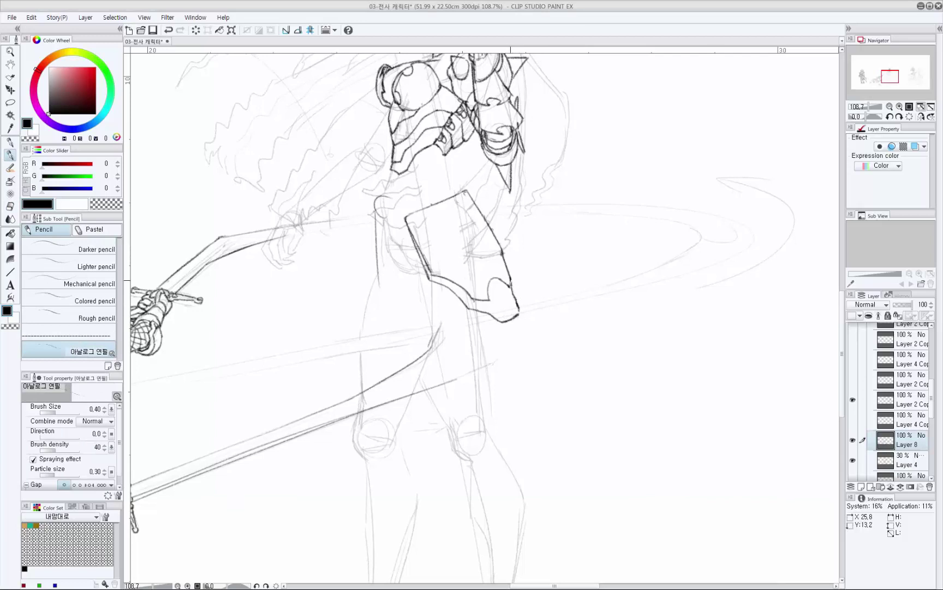
Sketch the curved, notched inner edge of a second plate hanging below the hip plate's border band.
{"action": "scroll", "coordinate": [480, 271], "scroll_direction": "down", "scroll_amount": 2}
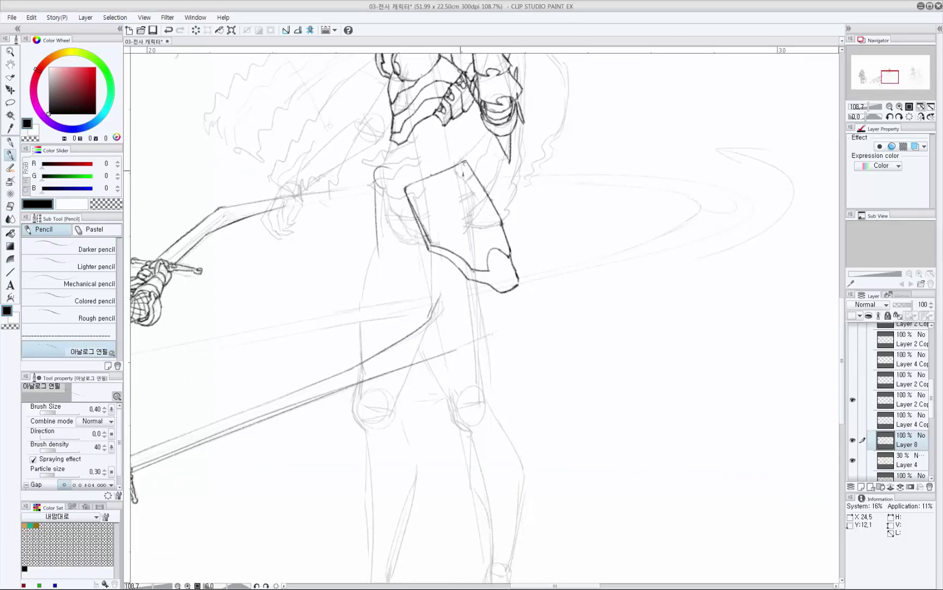
{"action": "scroll", "coordinate": [505, 294], "scroll_direction": "down", "scroll_amount": 1}
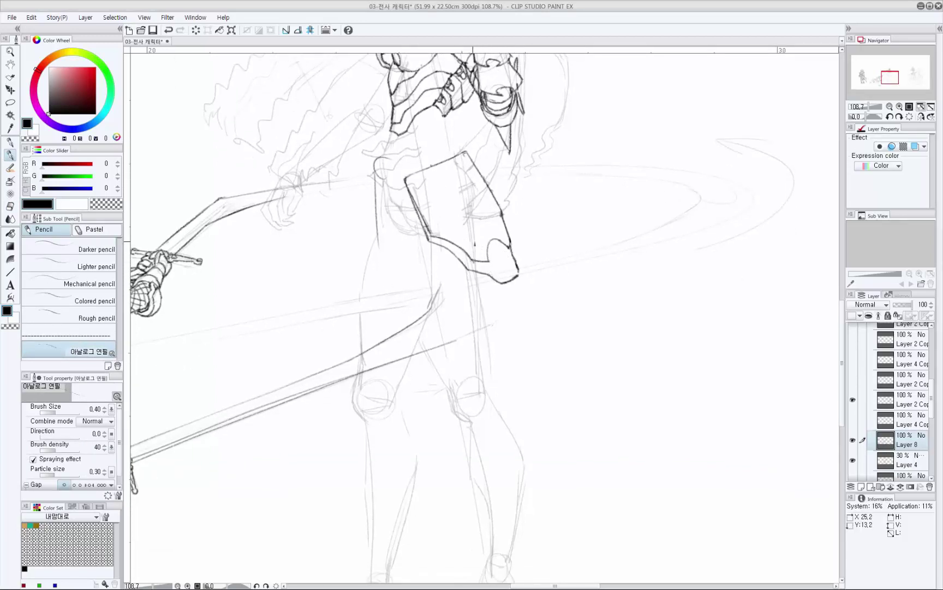
{"action": "left_click_drag", "start_coordinate": [473, 198], "coordinate": [508, 333]}
{"action": "key", "text": "ctrl+z"}
{"action": "mouse_move", "coordinate": [420, 218]}
{"action": "left_mouse_down"}
{"action": "mouse_move", "coordinate": [429, 262]}
{"action": "mouse_move", "coordinate": [452, 263]}
{"action": "mouse_move", "coordinate": [431, 259]}
{"action": "mouse_move", "coordinate": [451, 270]}
{"action": "mouse_move", "coordinate": [451, 292]}
{"action": "mouse_move", "coordinate": [455, 267]}
{"action": "mouse_move", "coordinate": [452, 302]}
{"action": "mouse_move", "coordinate": [480, 320]}
{"action": "mouse_move", "coordinate": [473, 301]}
{"action": "left_mouse_up"}
{"action": "key", "text": "ctrl+z"}
{"action": "key", "text": "ctrl+z"}
{"action": "key", "text": "ctrl+z"}
{"action": "key", "text": "ctrl+z"}
{"action": "key", "text": "ctrl+z"}
Bring the lower plate to a sharp point and close its outer edge up to the border band.
{"action": "mouse_move", "coordinate": [473, 301]}
{"action": "left_mouse_down"}
{"action": "mouse_move", "coordinate": [501, 333]}
{"action": "mouse_move", "coordinate": [499, 292]}
{"action": "left_mouse_up"}
{"action": "key", "text": "ctrl+z"}
{"action": "key", "text": "ctrl+z"}
{"action": "left_click_drag", "start_coordinate": [499, 329], "coordinate": [499, 283]}
{"action": "left_click_drag", "start_coordinate": [468, 240], "coordinate": [468, 242]}
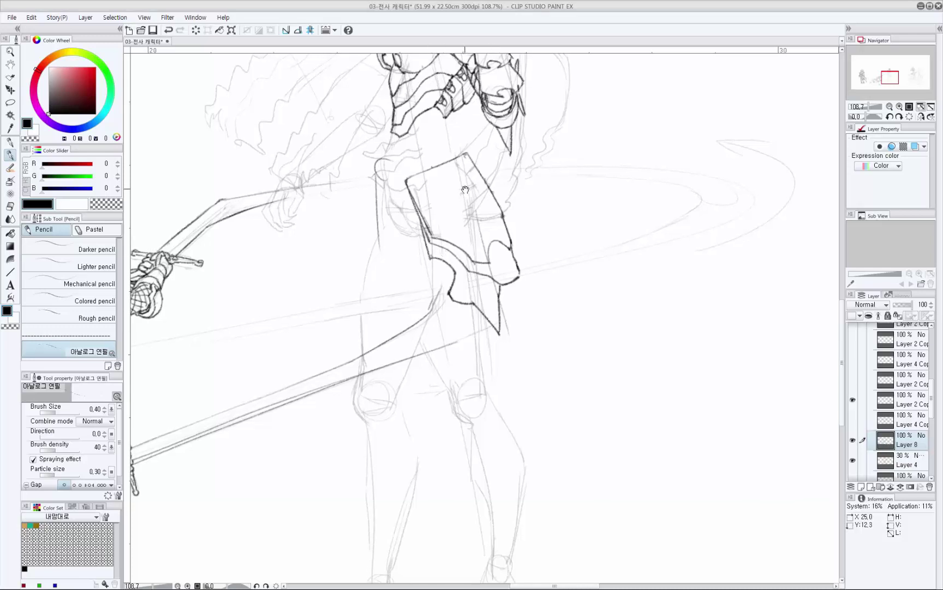
Clean up the outer corner of the hip plate's border band with the Hard eraser and the pencil.
{"action": "scroll", "coordinate": [465, 189], "scroll_direction": "down", "scroll_amount": 2}
{"action": "left_click_drag", "start_coordinate": [539, 200], "coordinate": [558, 263]}
{"action": "scroll", "coordinate": [590, 375], "scroll_direction": "down", "scroll_amount": 2}
{"action": "left_click_drag", "start_coordinate": [588, 379], "coordinate": [582, 341]}
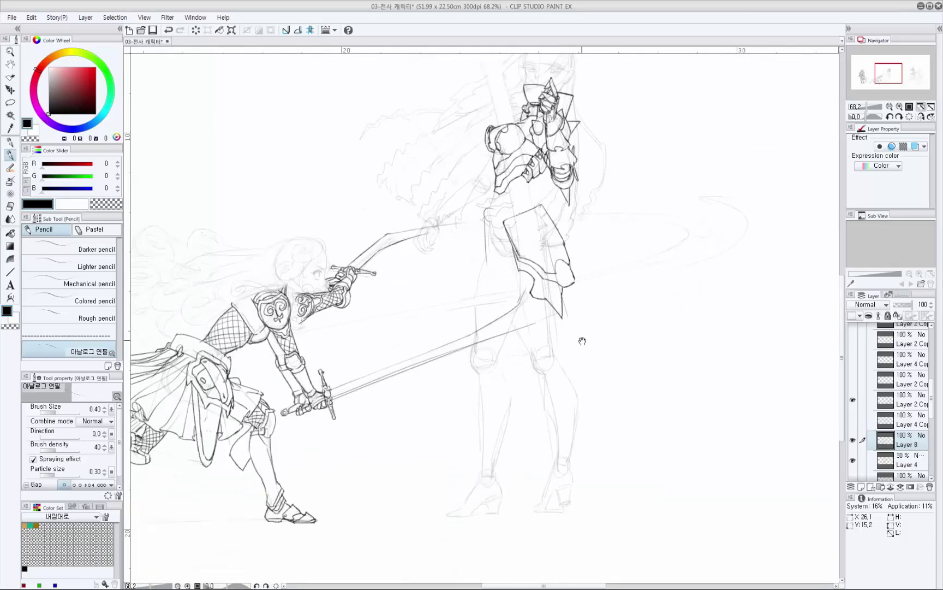
{"action": "scroll", "coordinate": [582, 341], "scroll_direction": "up", "scroll_amount": 3}
{"action": "key", "text": "e"}
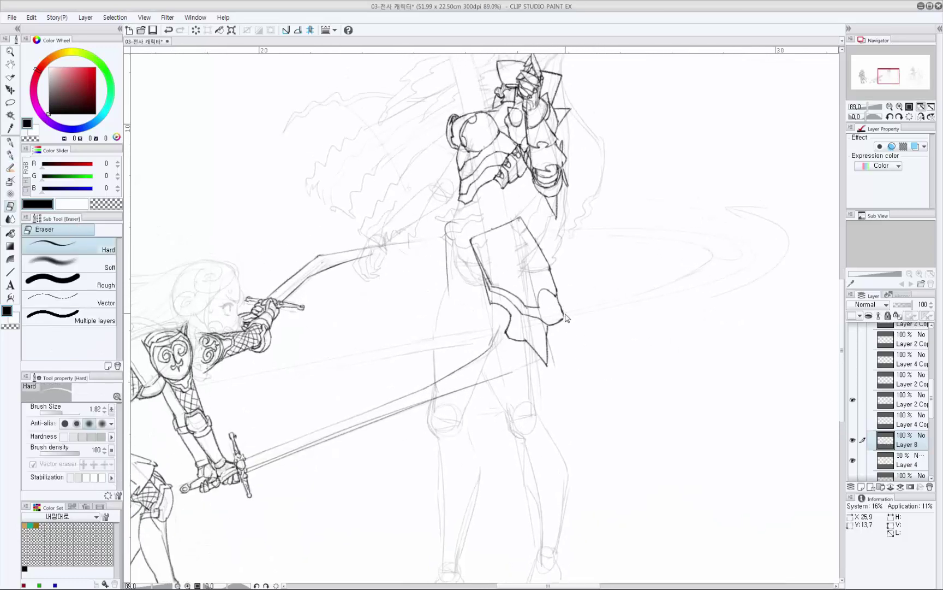
{"action": "key", "text": "p"}
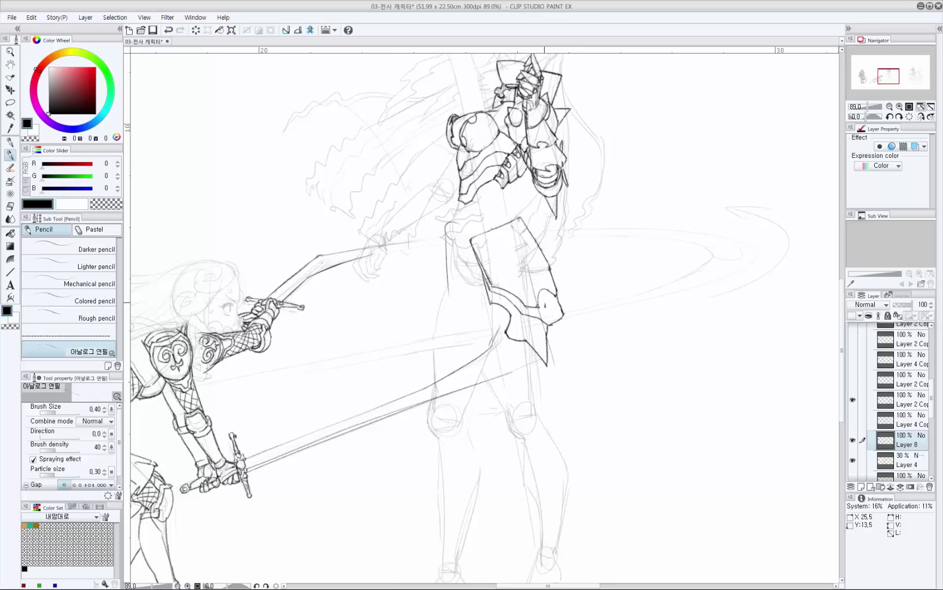
{"action": "mouse_move", "coordinate": [545, 305]}
{"action": "left_mouse_down"}
{"action": "mouse_move", "coordinate": [542, 289]}
{"action": "mouse_move", "coordinate": [545, 341]}
{"action": "mouse_move", "coordinate": [545, 305]}
{"action": "left_mouse_up"}
{"action": "key", "text": "e"}
{"action": "key", "text": "p"}
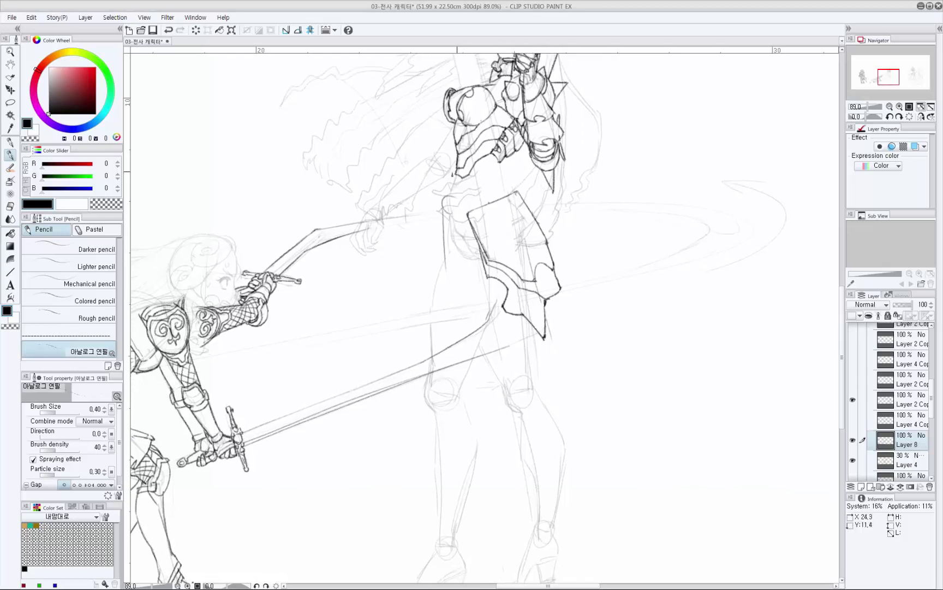
Redraw the inner side edge of the far hip plate as a line slanting outward from the waist.
{"action": "mouse_move", "coordinate": [457, 226]}
{"action": "left_mouse_down"}
{"action": "mouse_move", "coordinate": [439, 264]}
{"action": "mouse_move", "coordinate": [449, 261]}
{"action": "mouse_move", "coordinate": [440, 262]}
{"action": "left_mouse_up"}
{"action": "key", "text": "ctrl+z"}
{"action": "key", "text": "ctrl+z"}
{"action": "key", "text": "ctrl+z"}
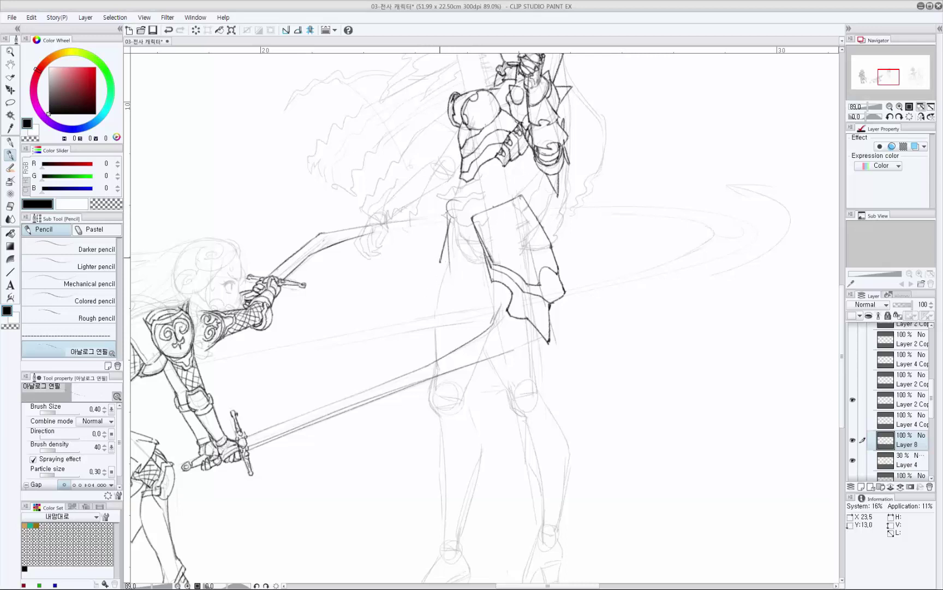
{"action": "key", "text": "ctrl+z"}
{"action": "key", "text": "ctrl+y"}
{"action": "key", "text": "ctrl+z"}
{"action": "left_click_drag", "start_coordinate": [442, 260], "coordinate": [500, 266]}
{"action": "key", "text": "ctrl+z"}
{"action": "key", "text": "ctrl+z"}
{"action": "key", "text": "ctrl+y"}
Draw the small curved top corner of the far hip plate at the waist, trimming stray marks with the Hard eraser.
{"action": "mouse_move", "coordinate": [449, 217]}
{"action": "left_mouse_down"}
{"action": "mouse_move", "coordinate": [441, 207]}
{"action": "mouse_move", "coordinate": [453, 203]}
{"action": "mouse_move", "coordinate": [453, 214]}
{"action": "mouse_move", "coordinate": [451, 203]}
{"action": "left_mouse_up"}
{"action": "key", "text": "ctrl+z"}
{"action": "key", "text": "ctrl+z"}
{"action": "key", "text": "ctrl+y"}
{"action": "key", "text": "e"}
{"action": "key", "text": "p"}
{"action": "key", "text": "p"}
{"action": "key", "text": "ctrl+z"}
{"action": "key", "text": "b"}
{"action": "key", "text": "p"}
{"action": "mouse_move", "coordinate": [449, 198]}
{"action": "left_mouse_down"}
{"action": "mouse_move", "coordinate": [523, 196]}
{"action": "mouse_move", "coordinate": [455, 200]}
{"action": "mouse_move", "coordinate": [497, 197]}
{"action": "left_mouse_up"}
{"action": "key", "text": "ctrl+z"}
{"action": "key", "text": "ctrl+z"}
{"action": "key", "text": "e"}
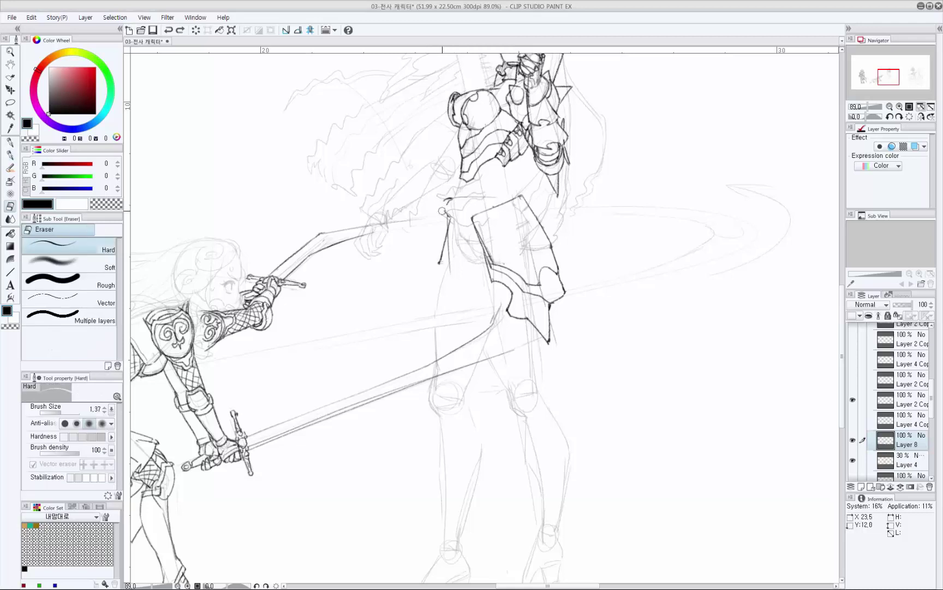
{"action": "key", "text": "p"}
{"action": "left_click_drag", "start_coordinate": [451, 199], "coordinate": [446, 204]}
{"action": "key", "text": "e"}
{"action": "key", "text": "p"}
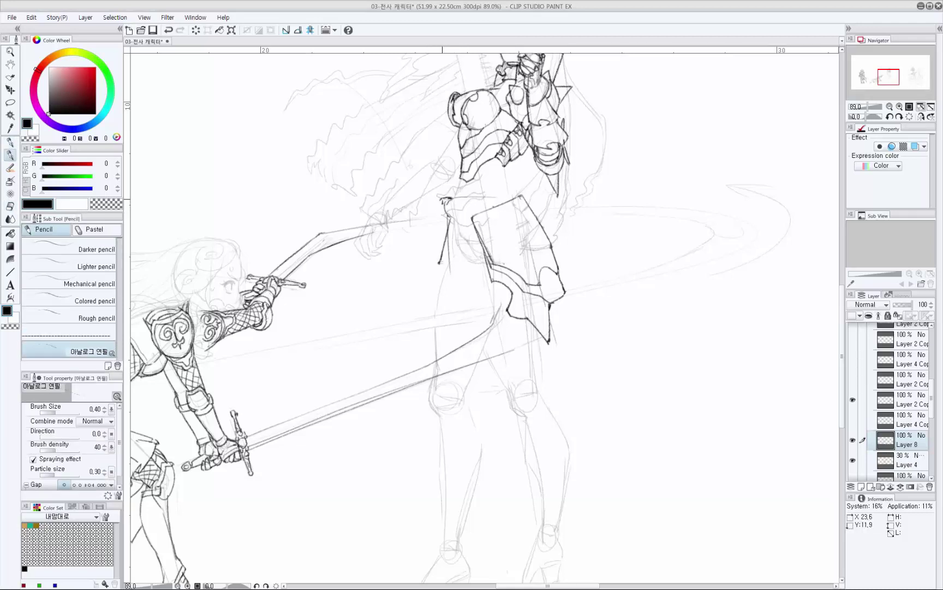
Draw the far hip plate's outer edge flaring downward from its waist corner.
{"action": "key", "text": "ctrl+z"}
{"action": "left_click_drag", "start_coordinate": [442, 200], "coordinate": [427, 237]}
{"action": "key", "text": "ctrl+z"}
{"action": "left_click_drag", "start_coordinate": [442, 199], "coordinate": [425, 251]}
{"action": "key", "text": "ctrl+z"}
{"action": "mouse_move", "coordinate": [436, 212]}
{"action": "left_mouse_down"}
{"action": "mouse_move", "coordinate": [417, 266]}
{"action": "mouse_move", "coordinate": [436, 266]}
{"action": "mouse_move", "coordinate": [415, 281]}
{"action": "mouse_move", "coordinate": [418, 261]}
{"action": "left_mouse_up"}
{"action": "key", "text": "ctrl+z"}
Trim the far hip plate's waist corner and close the plate with a pointed bottom edge.
{"action": "key", "text": "e"}
{"action": "mouse_move", "coordinate": [448, 203]}
{"action": "left_mouse_down"}
{"action": "mouse_move", "coordinate": [451, 216]}
{"action": "mouse_move", "coordinate": [447, 208]}
{"action": "left_mouse_up"}
{"action": "key", "text": "p"}
{"action": "key", "text": "p"}
{"action": "key", "text": "ctrl+z"}
{"action": "key", "text": "ctrl+z"}
{"action": "mouse_move", "coordinate": [425, 244]}
{"action": "left_mouse_down"}
{"action": "mouse_move", "coordinate": [416, 266]}
{"action": "mouse_move", "coordinate": [437, 219]}
{"action": "mouse_move", "coordinate": [420, 269]}
{"action": "left_mouse_up"}
{"action": "key", "text": "e"}
{"action": "key", "text": "p"}
{"action": "key", "text": "p"}
{"action": "key", "text": "e"}
{"action": "key", "text": "p"}
{"action": "key", "text": "p"}
Reshape the near hip plate's outer edge into a smoother curve and touch up its outer corner.
{"action": "mouse_move", "coordinate": [543, 210]}
{"action": "left_mouse_down"}
{"action": "mouse_move", "coordinate": [534, 218]}
{"action": "mouse_move", "coordinate": [540, 238]}
{"action": "mouse_move", "coordinate": [520, 202]}
{"action": "mouse_move", "coordinate": [546, 242]}
{"action": "left_mouse_up"}
{"action": "key", "text": "e"}
{"action": "key", "text": "p"}
{"action": "key", "text": "p"}
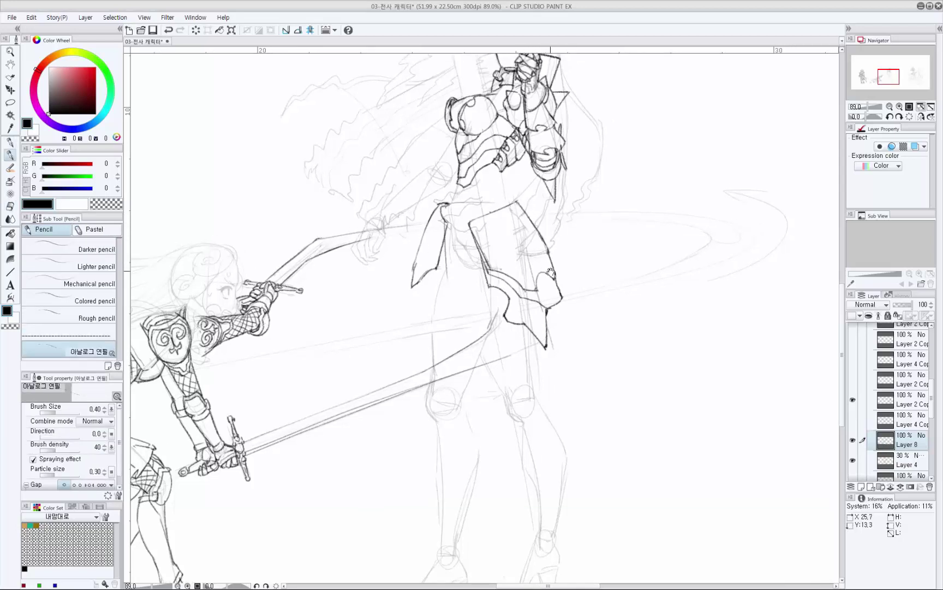
{"action": "mouse_move", "coordinate": [557, 288]}
{"action": "left_mouse_down"}
{"action": "mouse_move", "coordinate": [561, 301]}
{"action": "mouse_move", "coordinate": [538, 292]}
{"action": "left_mouse_up"}
{"action": "key", "text": "e"}
{"action": "key", "text": "p"}
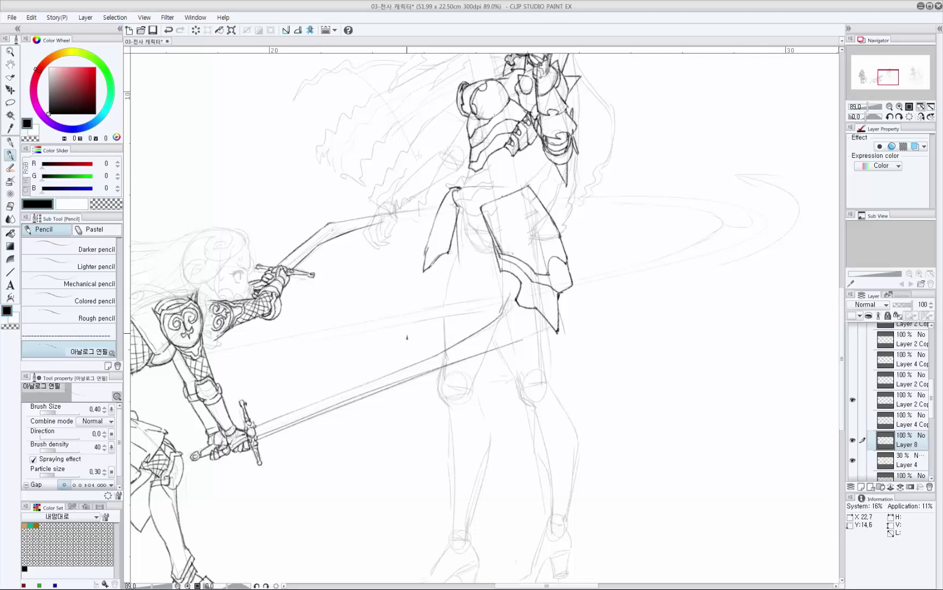
Erase the far hip plate's outer edge and redraw it as one cleaner line with the pencil.
{"action": "left_click_drag", "start_coordinate": [521, 196], "coordinate": [537, 241]}
{"action": "key", "text": "ctrl+z"}
{"action": "key", "text": "e"}
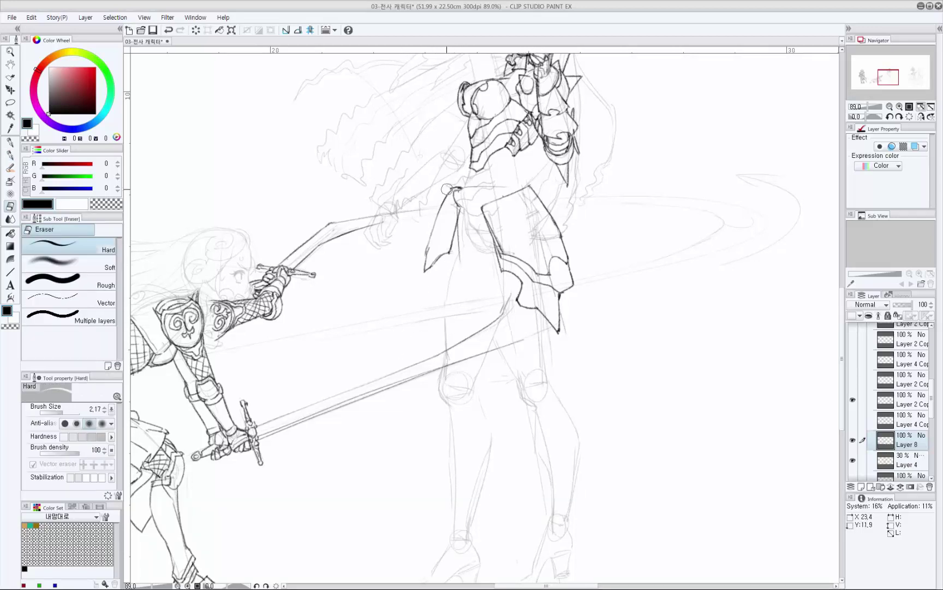
{"action": "left_click_drag", "start_coordinate": [443, 187], "coordinate": [447, 196]}
{"action": "key", "text": "p"}
{"action": "key", "text": "p"}
{"action": "key", "text": "p"}
{"action": "key", "text": "p"}
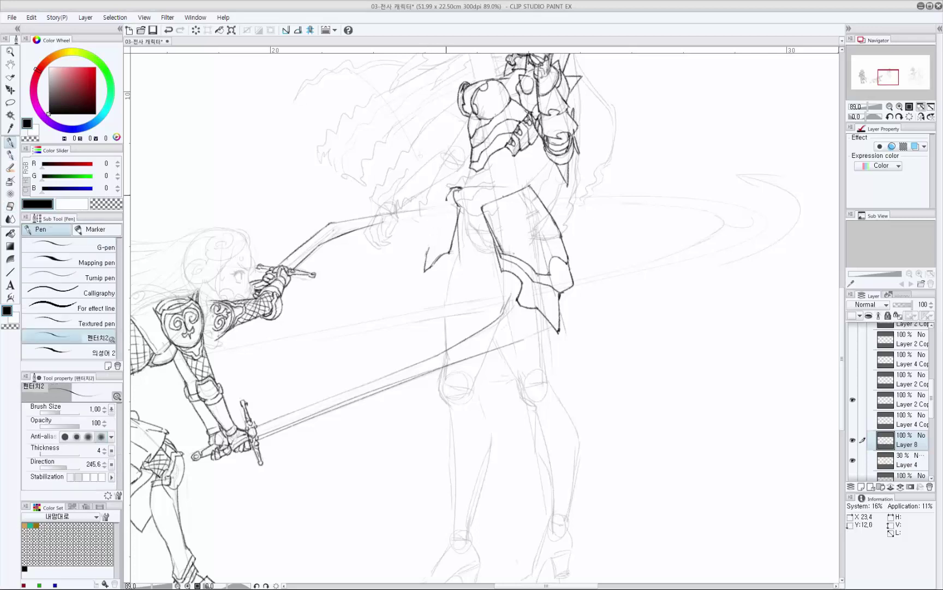
{"action": "left_click_drag", "start_coordinate": [432, 236], "coordinate": [426, 256]}
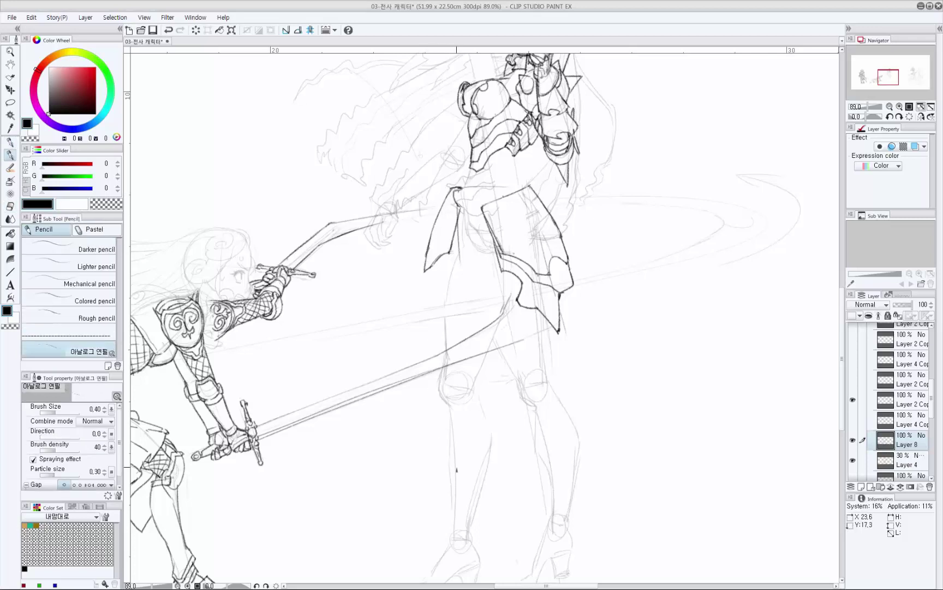
Draw a border band along the far hip plate's lower edge, following its slanted bottom to the outer point.
{"action": "mouse_move", "coordinate": [493, 245]}
{"action": "left_mouse_down"}
{"action": "mouse_move", "coordinate": [508, 236]}
{"action": "mouse_move", "coordinate": [465, 249]}
{"action": "mouse_move", "coordinate": [468, 267]}
{"action": "mouse_move", "coordinate": [469, 260]}
{"action": "left_mouse_up"}
{"action": "key", "text": "ctrl+z"}
{"action": "key", "text": "ctrl+z"}
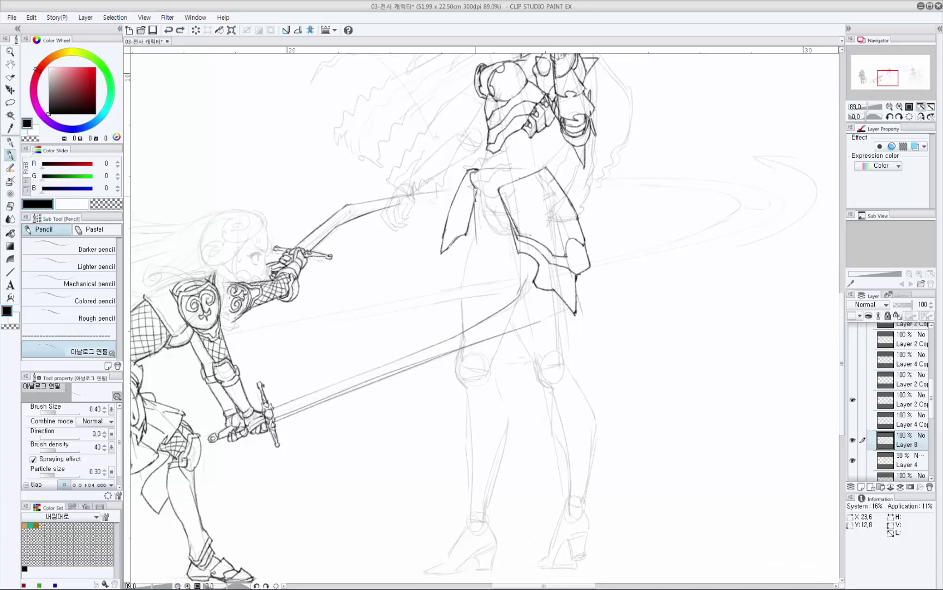
{"action": "mouse_move", "coordinate": [475, 196]}
{"action": "left_mouse_down"}
{"action": "mouse_move", "coordinate": [468, 247]}
{"action": "mouse_move", "coordinate": [450, 257]}
{"action": "left_mouse_up"}
{"action": "key", "text": "ctrl+z"}
{"action": "key", "text": "ctrl+z"}
{"action": "key", "text": "ctrl+z"}
{"action": "left_click_drag", "start_coordinate": [443, 266], "coordinate": [442, 277]}
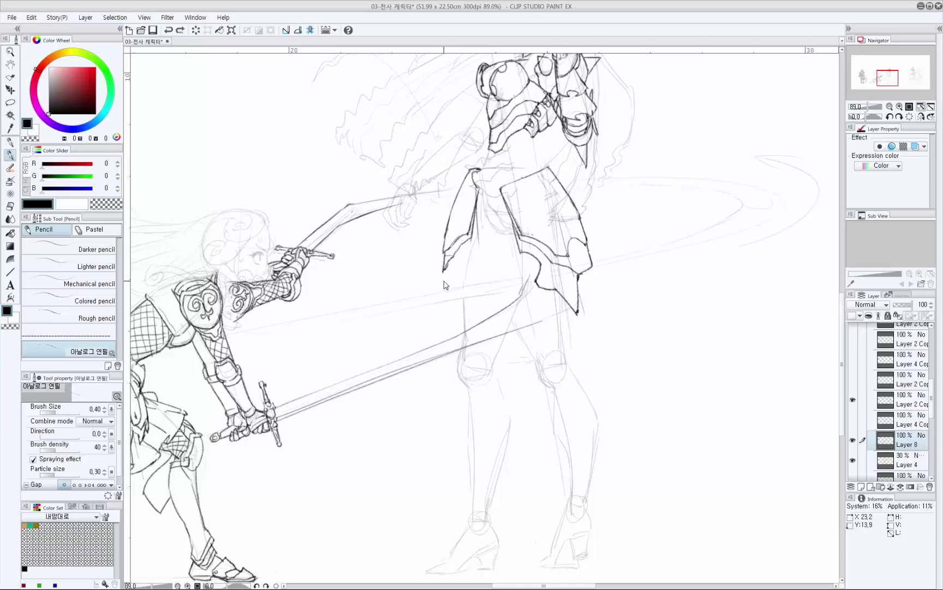
Trim the outer point of the far hip plate's border band and redraw its tip.
{"action": "key", "text": "e"}
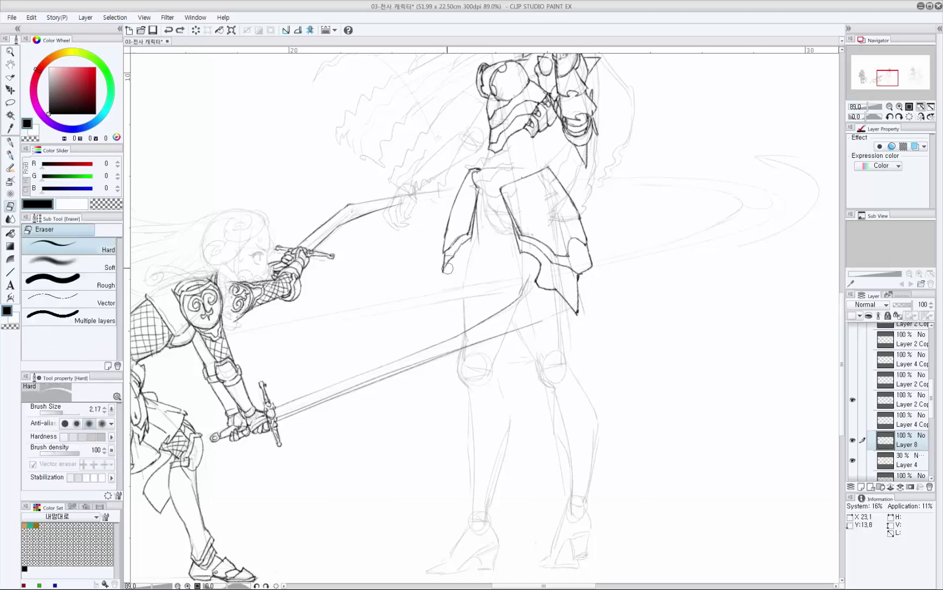
{"action": "key", "text": "p"}
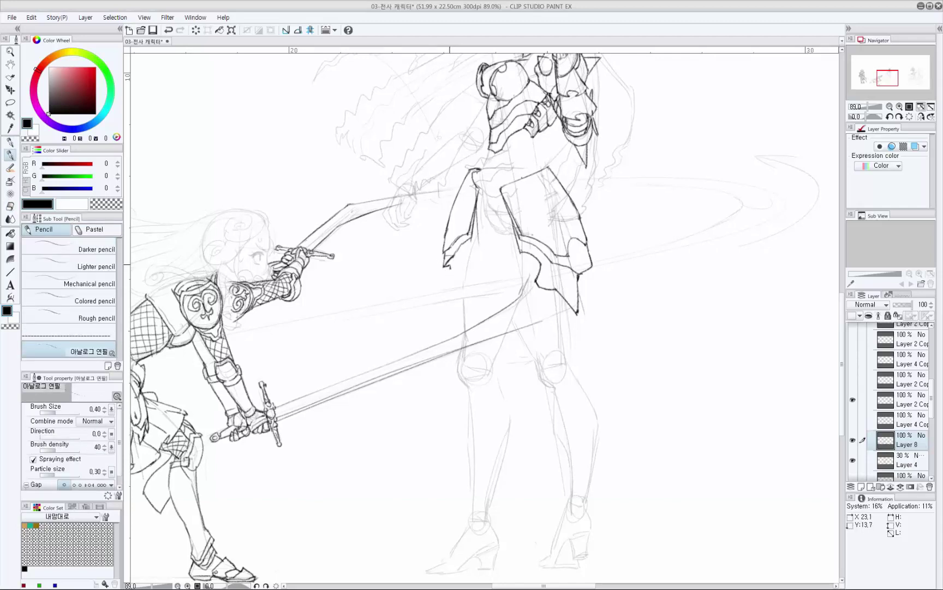
{"action": "key", "text": "ctrl+z"}
{"action": "key", "text": "e"}
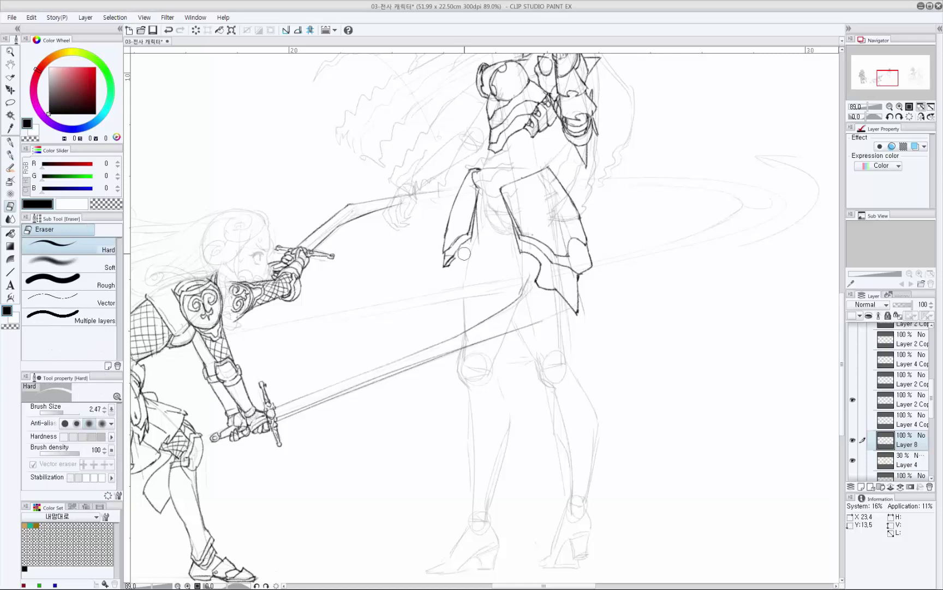
{"action": "key", "text": "p"}
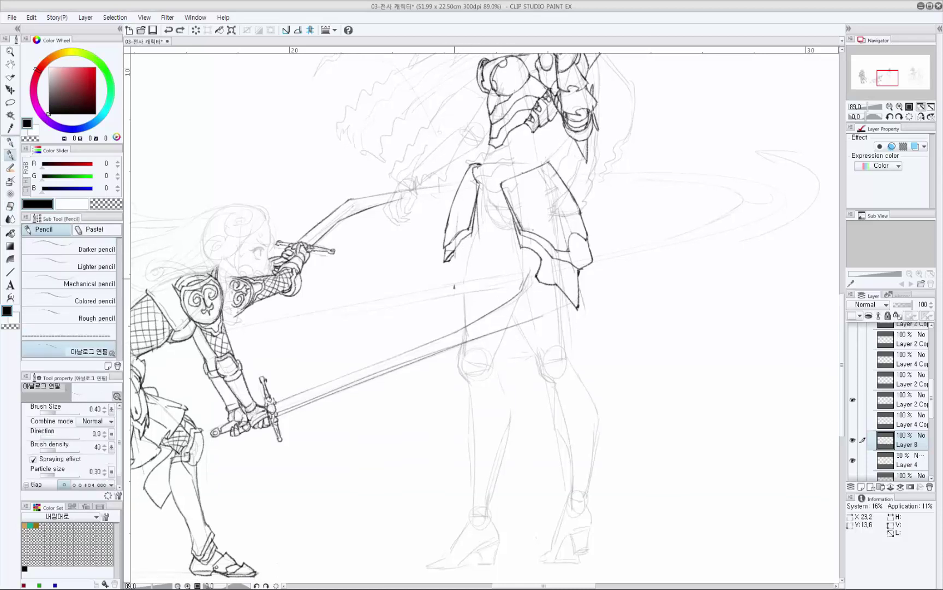
{"action": "left_click_drag", "start_coordinate": [456, 250], "coordinate": [455, 300]}
{"action": "key", "text": "ctrl+z"}
{"action": "left_click_drag", "start_coordinate": [462, 215], "coordinate": [453, 290]}
{"action": "key", "text": "ctrl+z"}
{"action": "key", "text": "ctrl+z"}
Draw a pointed lower plate hanging beneath the far hip plate's border band.
{"action": "mouse_move", "coordinate": [478, 210]}
{"action": "left_mouse_down"}
{"action": "mouse_move", "coordinate": [478, 232]}
{"action": "mouse_move", "coordinate": [445, 292]}
{"action": "left_mouse_up"}
{"action": "key", "text": "ctrl+z"}
{"action": "key", "text": "ctrl+z"}
{"action": "key", "text": "ctrl+z"}
{"action": "key", "text": "ctrl+z"}
{"action": "key", "text": "ctrl+z"}
{"action": "key", "text": "ctrl+z"}
{"action": "key", "text": "ctrl+z"}
{"action": "left_click_drag", "start_coordinate": [454, 256], "coordinate": [445, 294]}
Clean up the far side's lower plate with the Hard eraser and refine its tip and notched inner edge.
{"action": "key", "text": "e"}
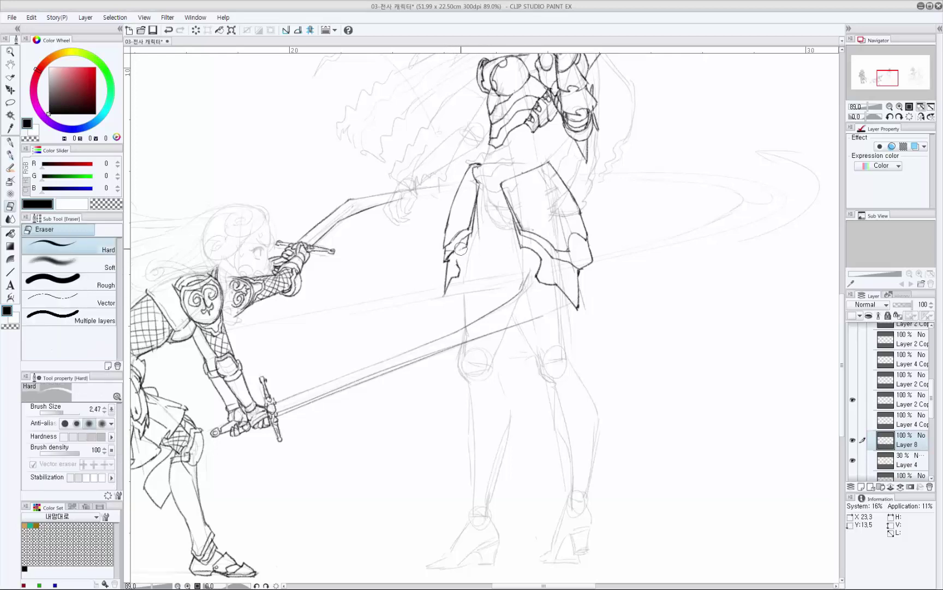
{"action": "key", "text": "p"}
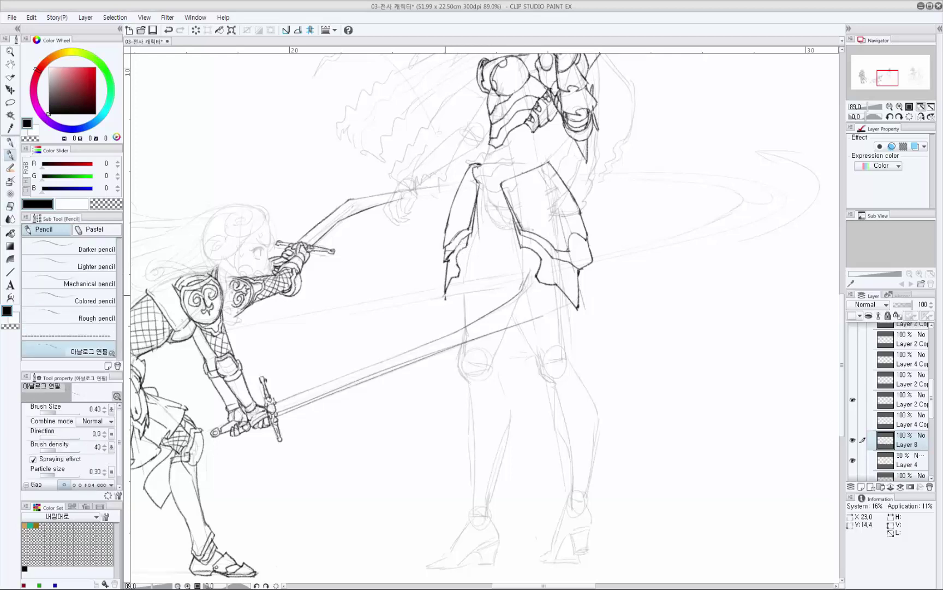
{"action": "mouse_move", "coordinate": [445, 296]}
{"action": "left_mouse_down"}
{"action": "mouse_move", "coordinate": [461, 278]}
{"action": "mouse_move", "coordinate": [455, 283]}
{"action": "left_mouse_up"}
{"action": "key", "text": "ctrl+z"}
{"action": "left_click_drag", "start_coordinate": [467, 273], "coordinate": [458, 283]}
Lasso the upper part of the far hip plate, rotate it slightly outward, and deselect it.
{"action": "scroll", "coordinate": [580, 316], "scroll_direction": "down", "scroll_amount": 4}
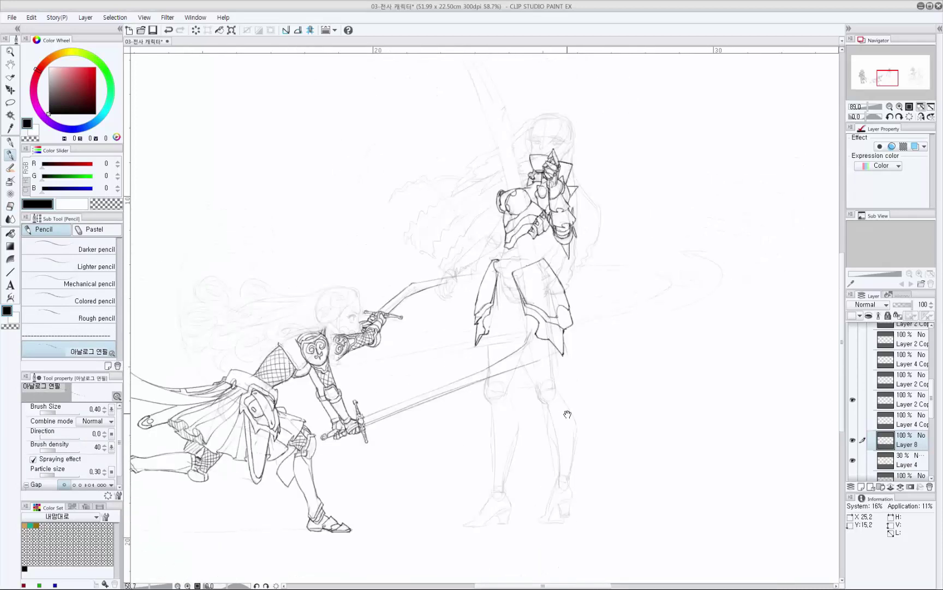
{"action": "scroll", "coordinate": [490, 325], "scroll_direction": "up", "scroll_amount": 3}
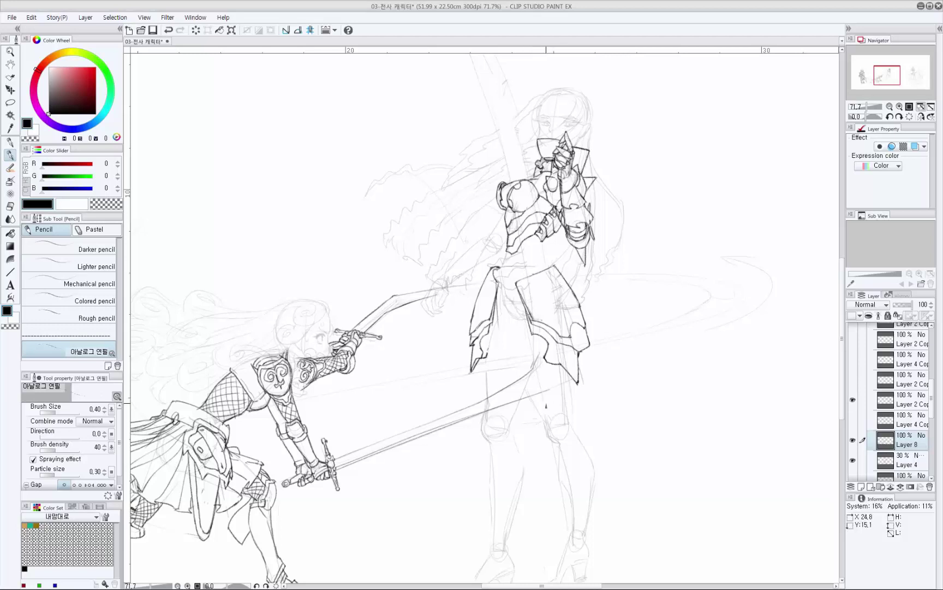
{"action": "scroll", "coordinate": [448, 447], "scroll_direction": "up", "scroll_amount": 2}
{"action": "key", "text": "e"}
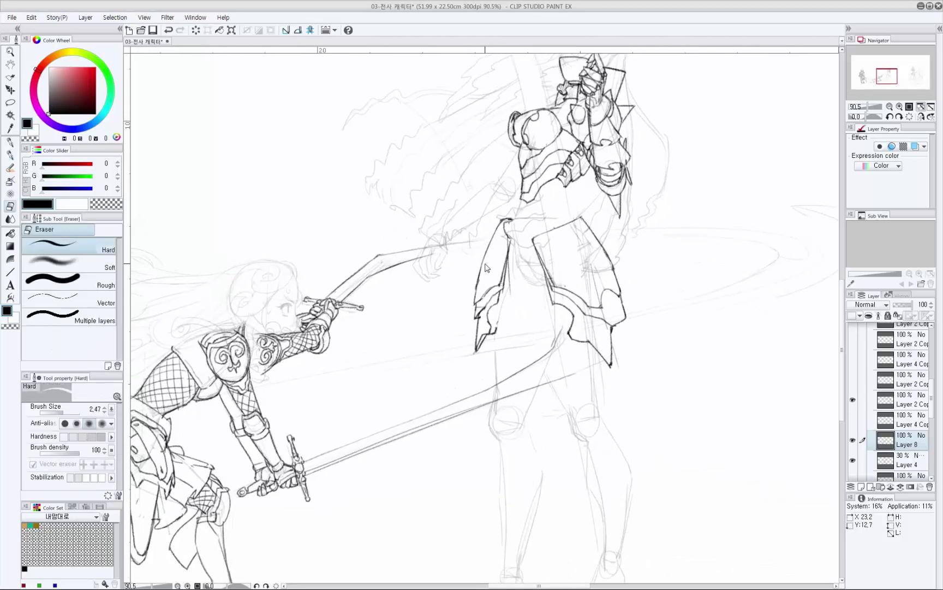
{"action": "key", "text": "ctrl+z"}
{"action": "key", "text": "m"}
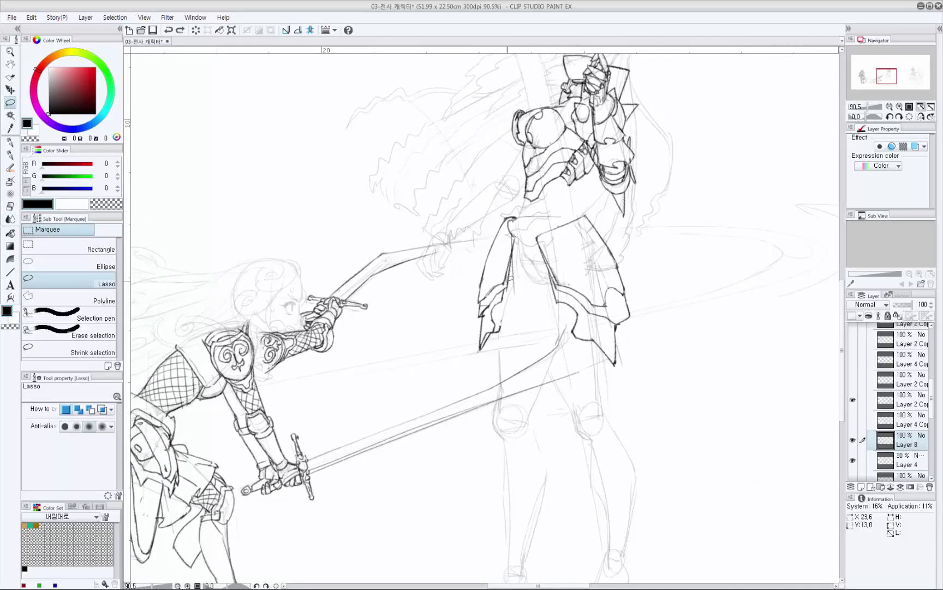
{"action": "mouse_move", "coordinate": [476, 306]}
{"action": "left_mouse_down"}
{"action": "mouse_move", "coordinate": [515, 261]}
{"action": "mouse_move", "coordinate": [518, 205]}
{"action": "mouse_move", "coordinate": [473, 246]}
{"action": "mouse_move", "coordinate": [464, 307]}
{"action": "left_mouse_up"}
{"action": "key", "text": "ctrl+z"}
{"action": "key", "text": "ctrl+t"}
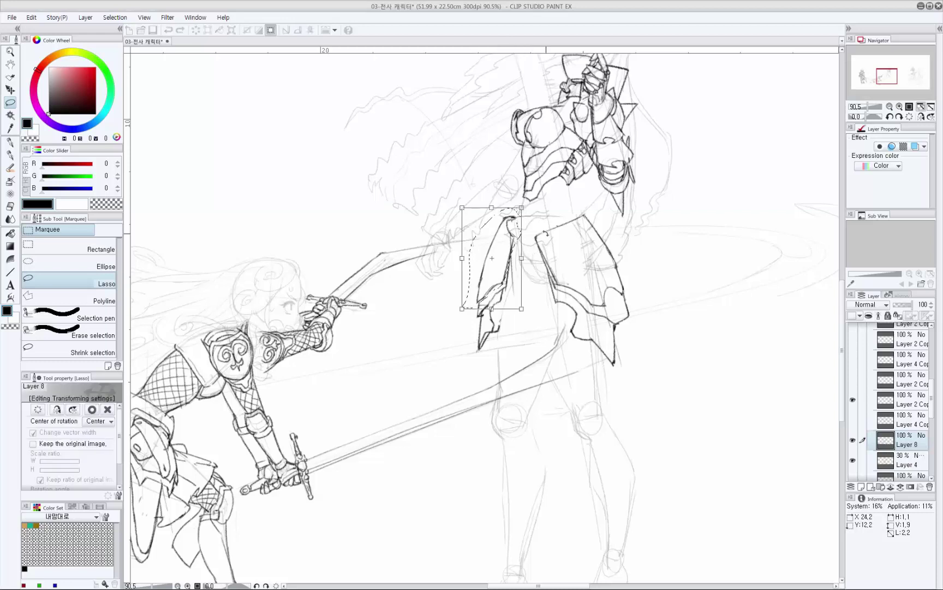
{"action": "mouse_move", "coordinate": [546, 232]}
{"action": "left_mouse_down"}
{"action": "mouse_move", "coordinate": [509, 269]}
{"action": "mouse_move", "coordinate": [516, 271]}
{"action": "left_mouse_up"}
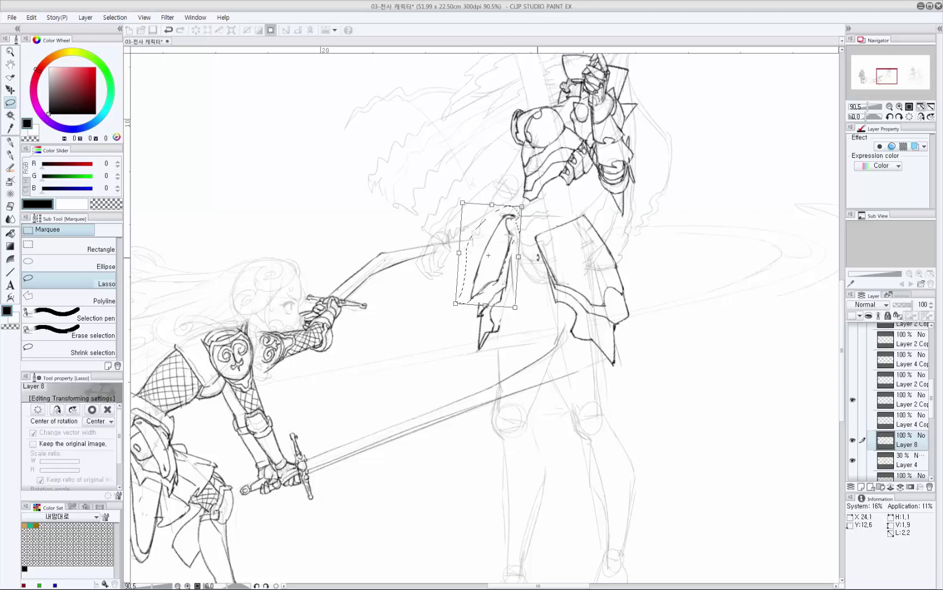
{"action": "key", "text": "Return"}
{"action": "key", "text": "ctrl+d"}
{"action": "key", "text": "p"}
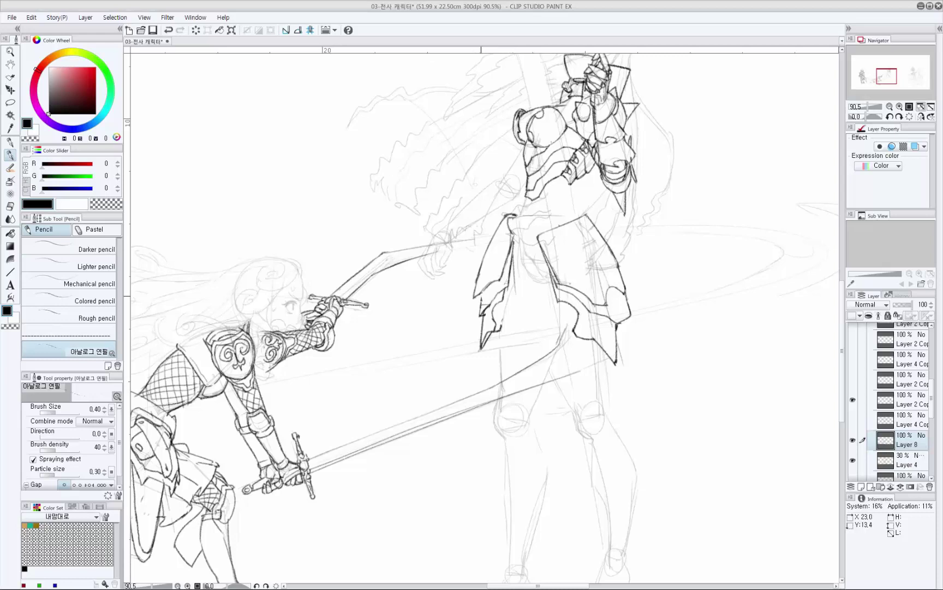
Redraw the far side's lower plate to meet the rotated hip plate and trim the plate's waist corner.
{"action": "left_click_drag", "start_coordinate": [482, 290], "coordinate": [466, 346]}
{"action": "scroll", "coordinate": [595, 321], "scroll_direction": "down", "scroll_amount": 1}
{"action": "left_click_drag", "start_coordinate": [599, 341], "coordinate": [585, 403]}
{"action": "scroll", "coordinate": [584, 403], "scroll_direction": "down", "scroll_amount": 1}
{"action": "scroll", "coordinate": [546, 364], "scroll_direction": "down", "scroll_amount": 1}
{"action": "scroll", "coordinate": [541, 339], "scroll_direction": "up", "scroll_amount": 1}
{"action": "key", "text": "e"}
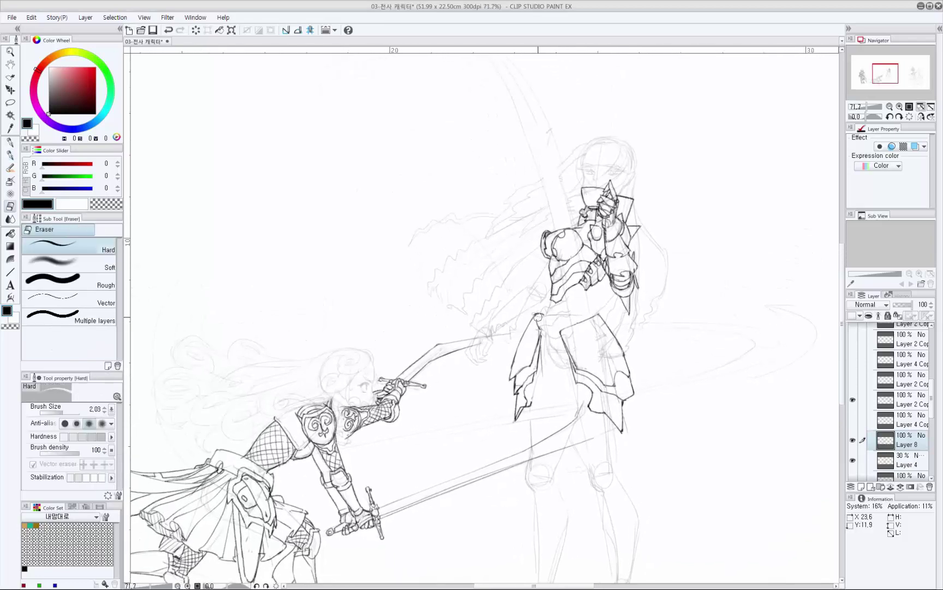
{"action": "key", "text": "p"}
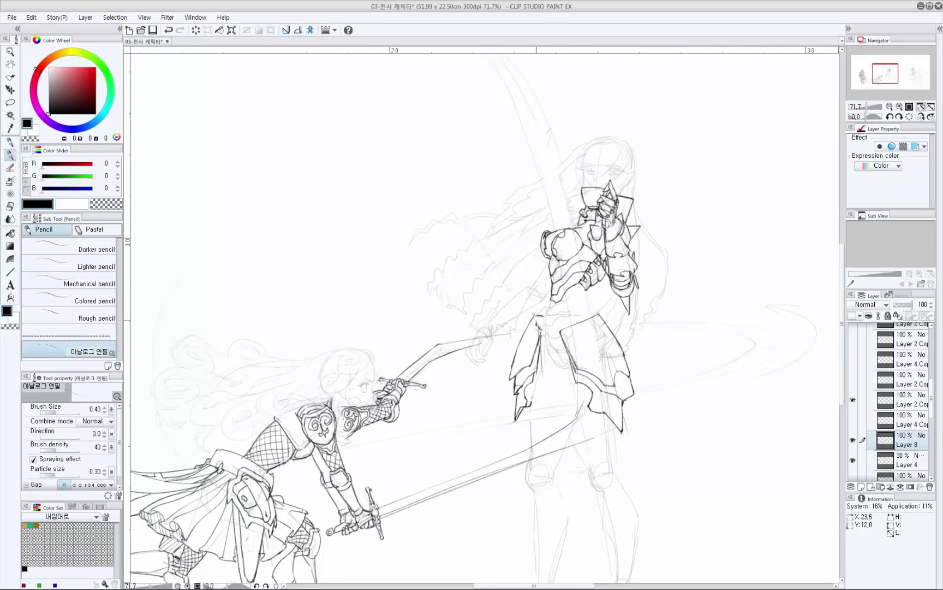
Draw the groin line branching between the two hip plates below the waist.
{"action": "left_click_drag", "start_coordinate": [572, 335], "coordinate": [573, 333]}
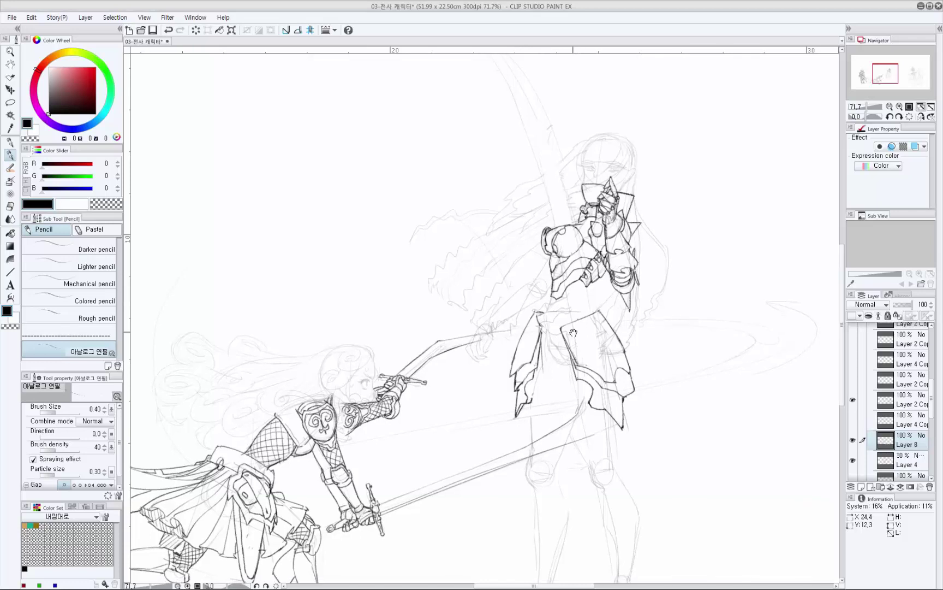
{"action": "left_click_drag", "start_coordinate": [637, 392], "coordinate": [631, 366]}
{"action": "left_click_drag", "start_coordinate": [551, 339], "coordinate": [545, 280]}
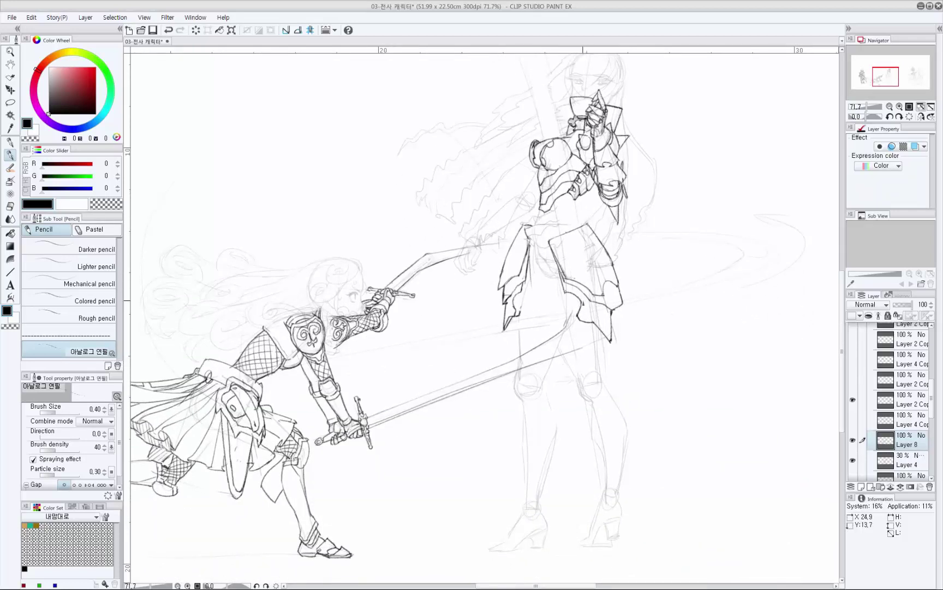
{"action": "mouse_move", "coordinate": [548, 293]}
{"action": "left_mouse_down"}
{"action": "mouse_move", "coordinate": [541, 284]}
{"action": "mouse_move", "coordinate": [557, 277]}
{"action": "mouse_move", "coordinate": [542, 255]}
{"action": "left_mouse_up"}
{"action": "scroll", "coordinate": [534, 236], "scroll_direction": "up", "scroll_amount": 3}
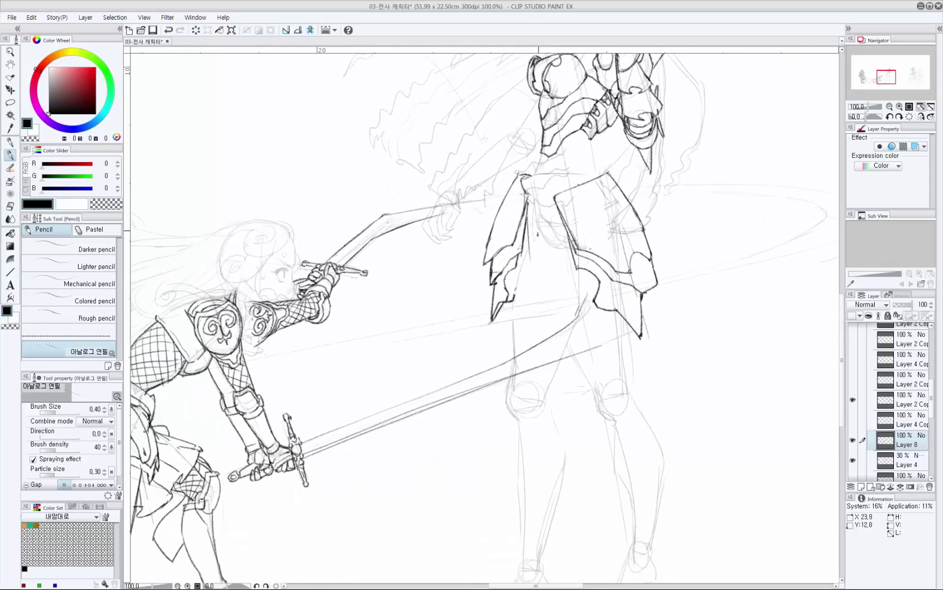
{"action": "left_click_drag", "start_coordinate": [554, 224], "coordinate": [536, 213]}
{"action": "key", "text": "ctrl+z"}
{"action": "key", "text": "ctrl+z"}
{"action": "key", "text": "ctrl+z"}
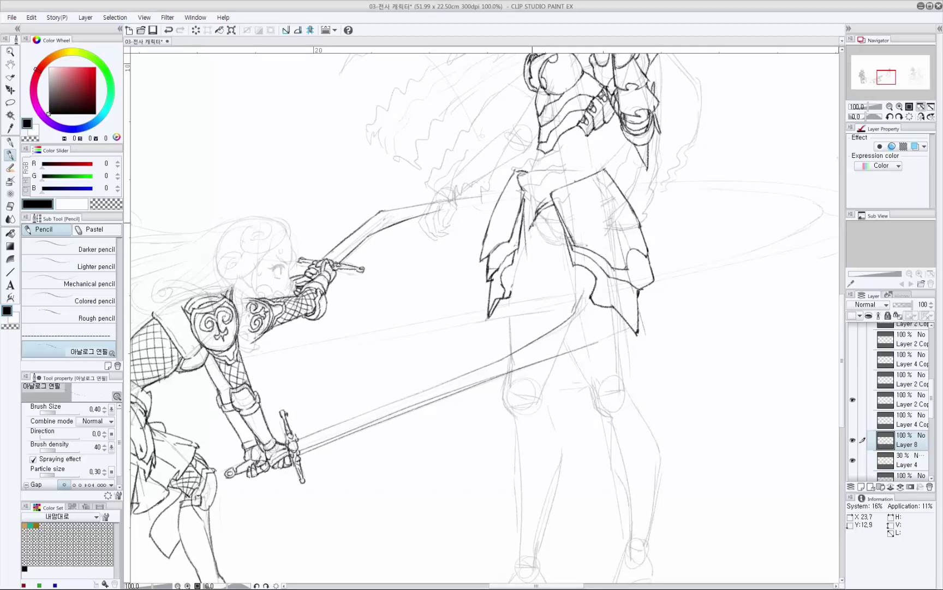
Erase the stray strokes beside the far hip plate's inner edge with the Hard eraser.
{"action": "left_click_drag", "start_coordinate": [533, 223], "coordinate": [509, 305]}
{"action": "key", "text": "e"}
{"action": "key", "text": "p"}
{"action": "key", "text": "e"}
{"action": "left_click_drag", "start_coordinate": [527, 246], "coordinate": [512, 303]}
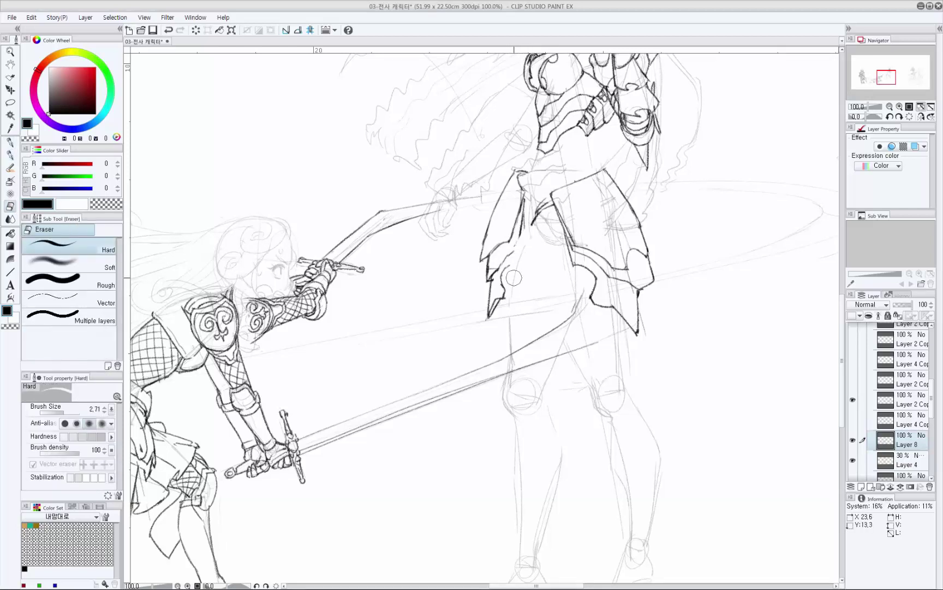
{"action": "key", "text": "p"}
{"action": "key", "text": "p"}
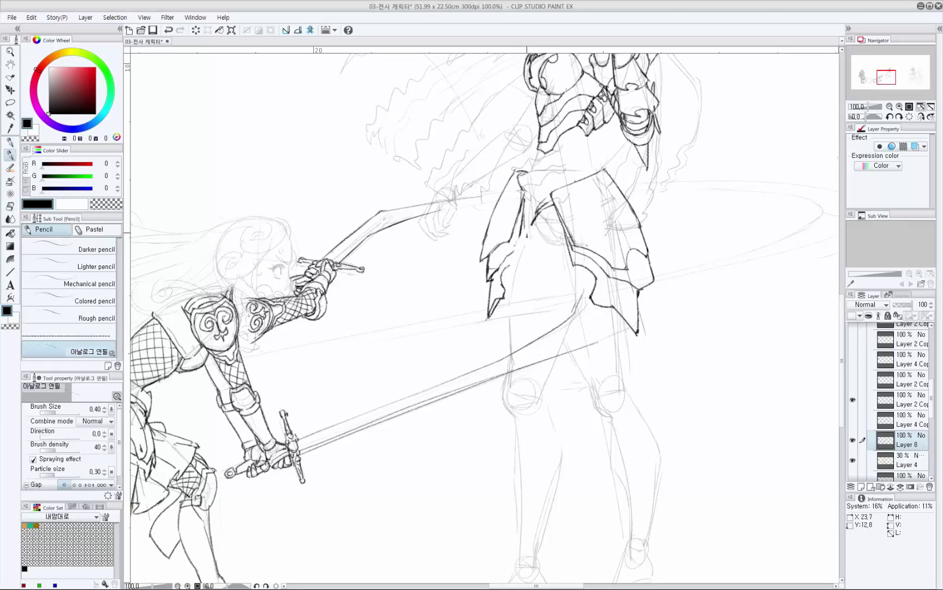
Draw the outer and inner contours of a long leaf-shaped plate on the far thigh, from the groin toward the knee.
{"action": "mouse_move", "coordinate": [531, 225]}
{"action": "left_mouse_down"}
{"action": "mouse_move", "coordinate": [518, 260]}
{"action": "mouse_move", "coordinate": [526, 220]}
{"action": "mouse_move", "coordinate": [516, 241]}
{"action": "mouse_move", "coordinate": [502, 303]}
{"action": "mouse_move", "coordinate": [501, 293]}
{"action": "mouse_move", "coordinate": [502, 330]}
{"action": "left_mouse_up"}
{"action": "key", "text": "ctrl+z"}
{"action": "key", "text": "ctrl+z"}
{"action": "mouse_move", "coordinate": [508, 264]}
{"action": "left_mouse_down"}
{"action": "mouse_move", "coordinate": [503, 332]}
{"action": "mouse_move", "coordinate": [517, 323]}
{"action": "left_mouse_up"}
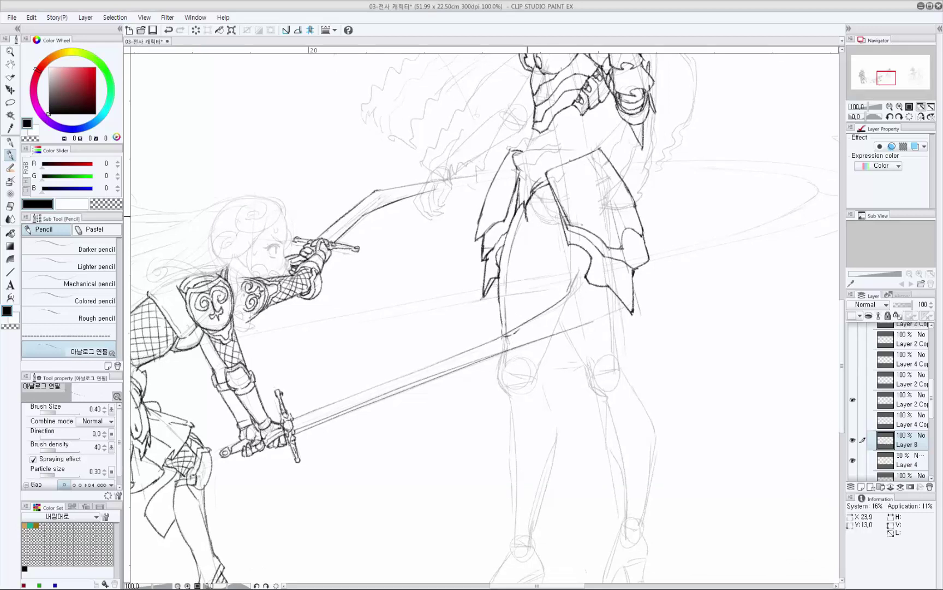
{"action": "mouse_move", "coordinate": [527, 214]}
{"action": "left_mouse_down"}
{"action": "mouse_move", "coordinate": [547, 274]}
{"action": "mouse_move", "coordinate": [531, 322]}
{"action": "mouse_move", "coordinate": [510, 337]}
{"action": "mouse_move", "coordinate": [535, 273]}
{"action": "mouse_move", "coordinate": [540, 313]}
{"action": "mouse_move", "coordinate": [519, 292]}
{"action": "left_mouse_up"}
{"action": "key", "text": "ctrl+z"}
{"action": "key", "text": "ctrl+z"}
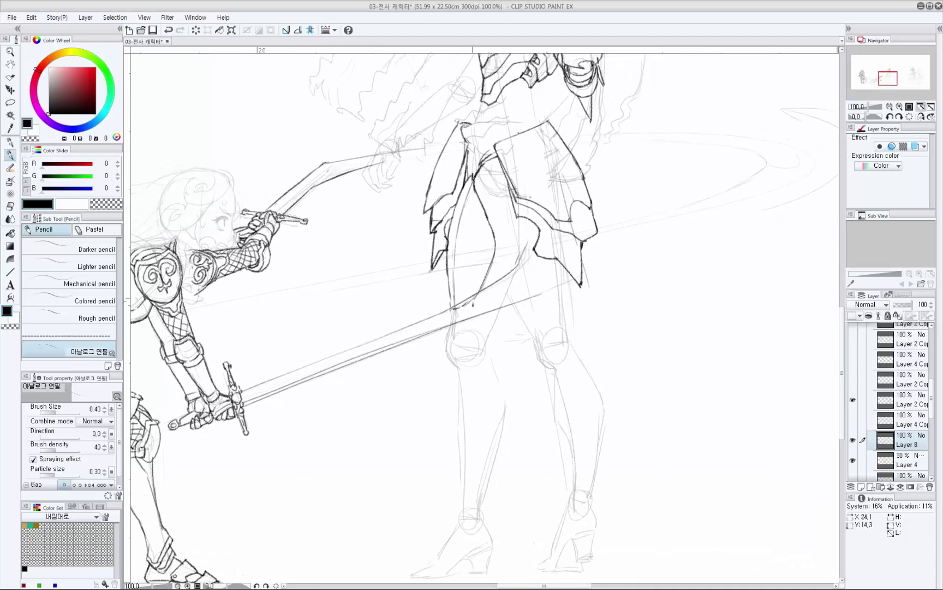
Tidy the far thigh plate's upper outline and divide the plate with diagonal band lines.
{"action": "left_click_drag", "start_coordinate": [487, 234], "coordinate": [489, 242]}
{"action": "left_click_drag", "start_coordinate": [466, 198], "coordinate": [468, 208]}
{"action": "key", "text": "e"}
{"action": "key", "text": "p"}
{"action": "key", "text": "ctrl+z"}
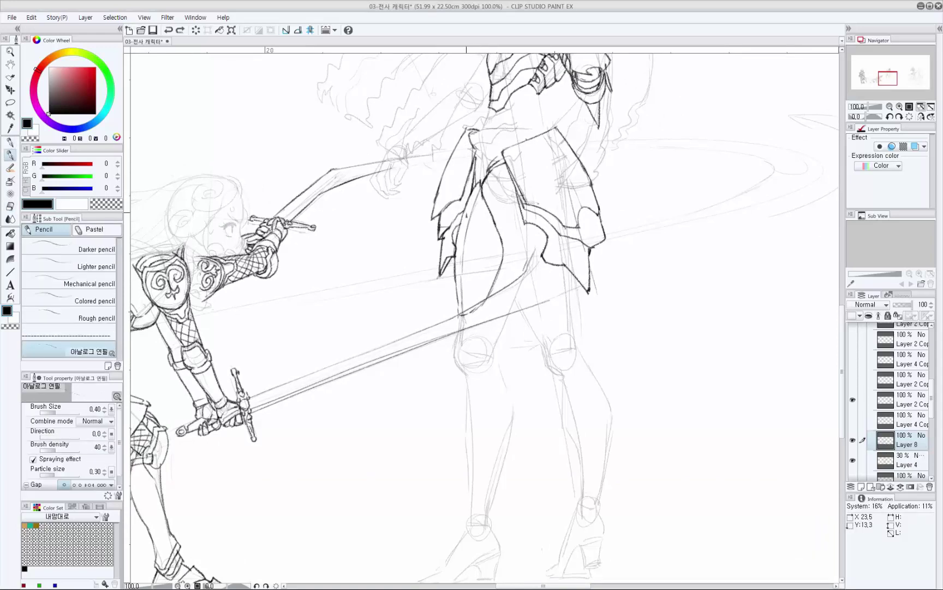
{"action": "mouse_move", "coordinate": [490, 212]}
{"action": "left_mouse_down"}
{"action": "mouse_move", "coordinate": [464, 236]}
{"action": "mouse_move", "coordinate": [463, 272]}
{"action": "mouse_move", "coordinate": [491, 275]}
{"action": "mouse_move", "coordinate": [462, 302]}
{"action": "left_mouse_up"}
{"action": "key", "text": "ctrl+z"}
{"action": "left_click_drag", "start_coordinate": [482, 220], "coordinate": [483, 220]}
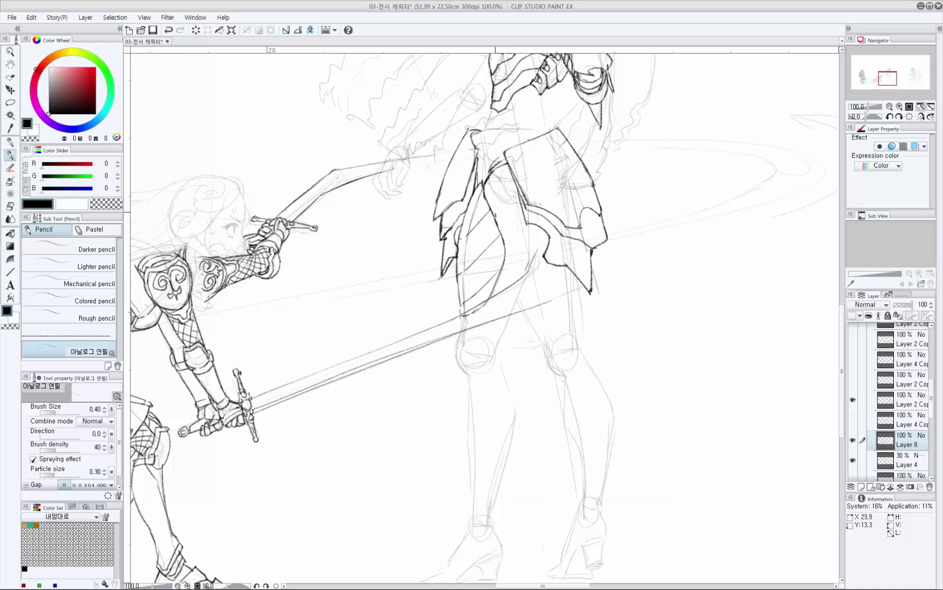
Trim the far thigh plate's inner edge with the Hard eraser and draw curled shapes along the diagonal bands.
{"action": "key", "text": "e"}
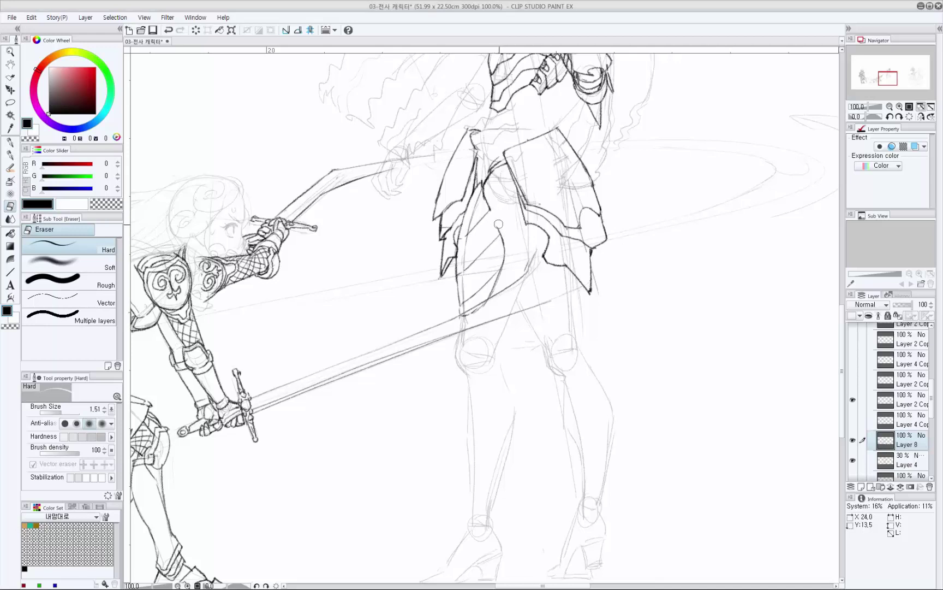
{"action": "key", "text": "p"}
{"action": "key", "text": "p"}
{"action": "key", "text": "p"}
{"action": "left_click_drag", "start_coordinate": [502, 244], "coordinate": [505, 255]}
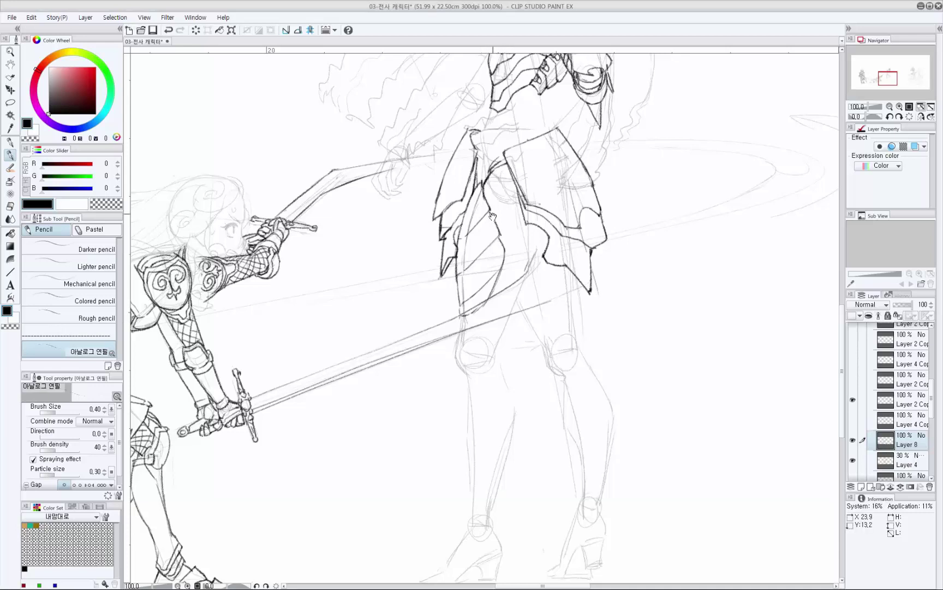
{"action": "mouse_move", "coordinate": [492, 216]}
{"action": "left_mouse_down"}
{"action": "mouse_move", "coordinate": [480, 250]}
{"action": "mouse_move", "coordinate": [484, 283]}
{"action": "left_mouse_up"}
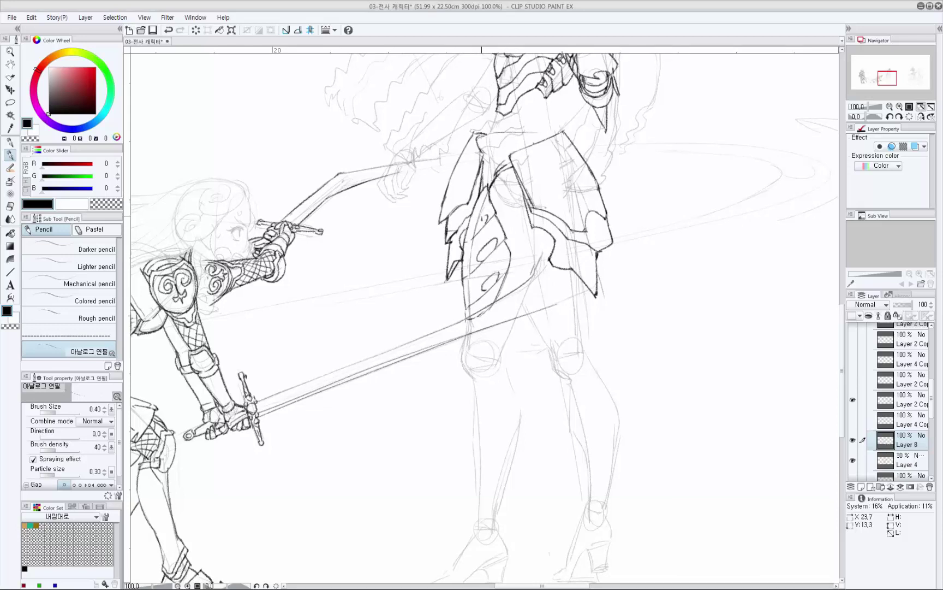
Shape the curls on the far thigh plate into flame-like notched scales and erase the overlapping lines.
{"action": "left_click_drag", "start_coordinate": [483, 215], "coordinate": [473, 234]}
{"action": "key", "text": "e"}
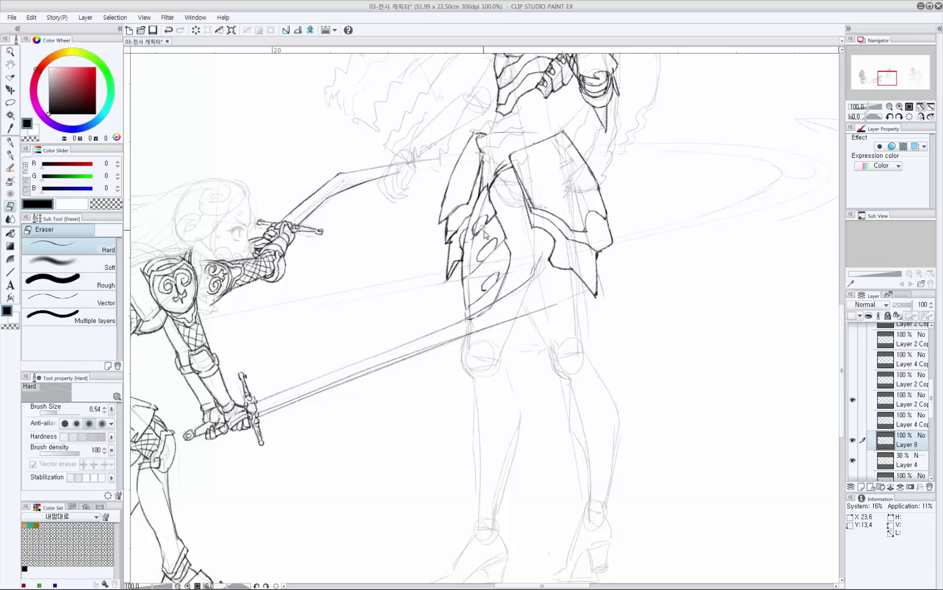
{"action": "key", "text": "p"}
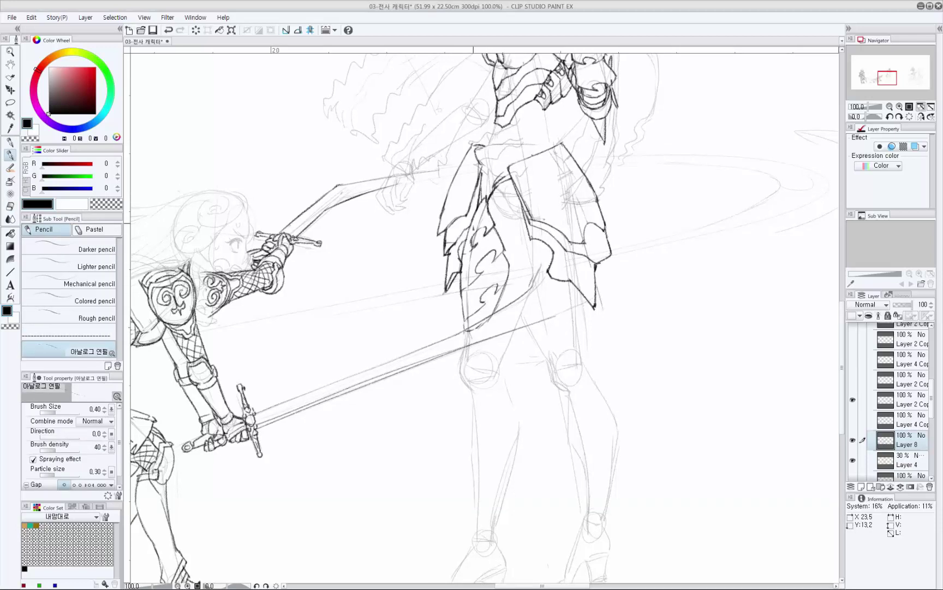
{"action": "key", "text": "e"}
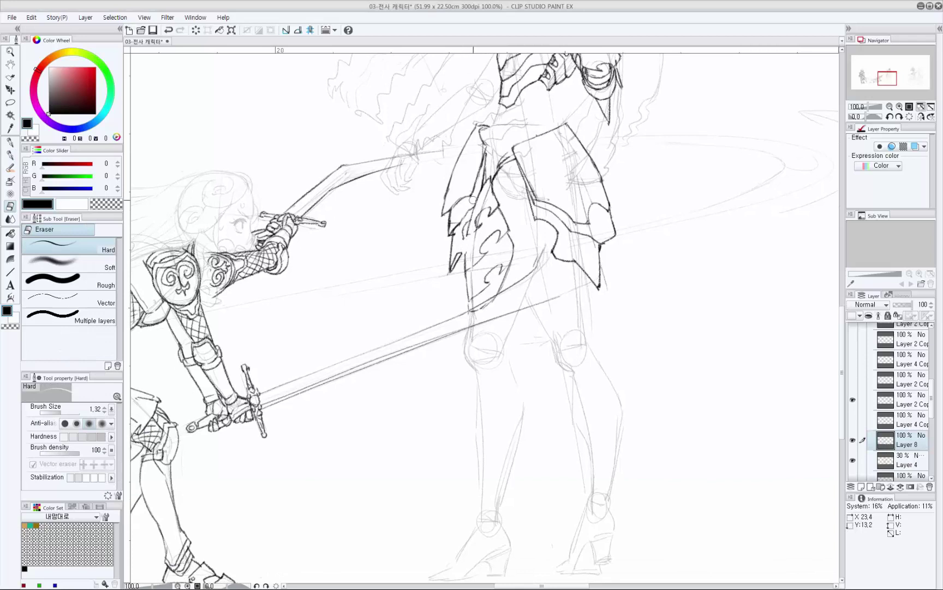
{"action": "key", "text": "p"}
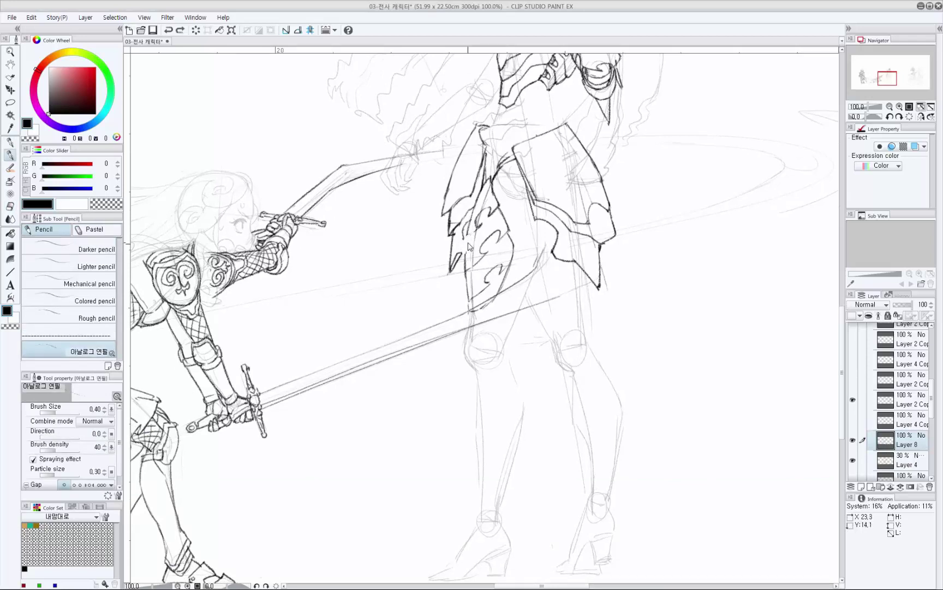
{"action": "key", "text": "p"}
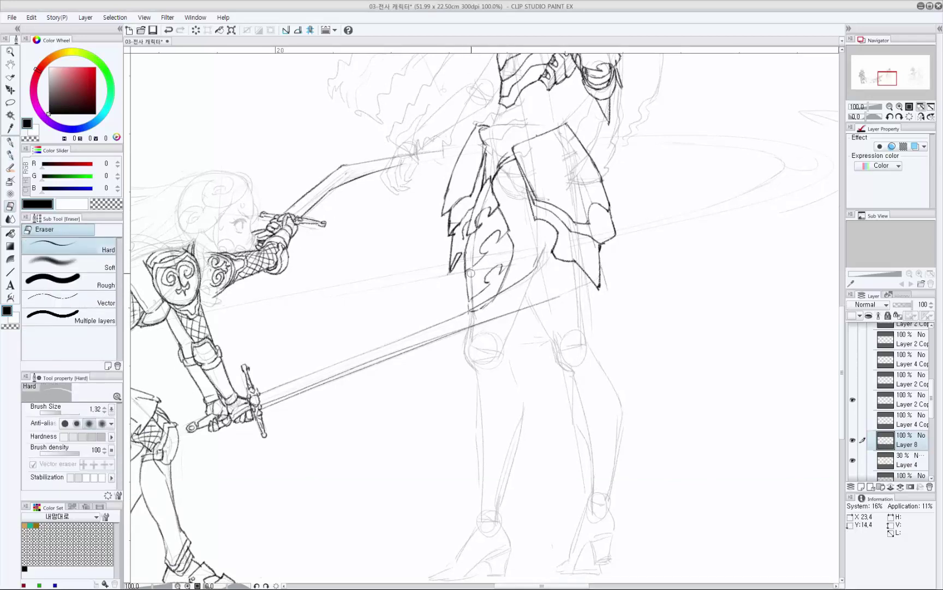
{"action": "key", "text": "p"}
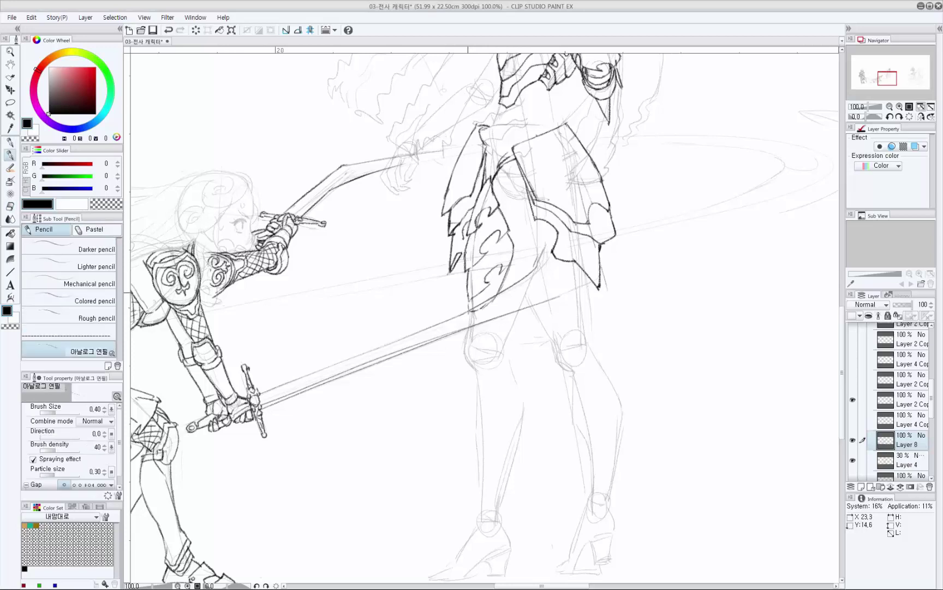
{"action": "scroll", "coordinate": [487, 390], "scroll_direction": "down", "scroll_amount": 3}
{"action": "scroll", "coordinate": [531, 369], "scroll_direction": "up", "scroll_amount": 3}
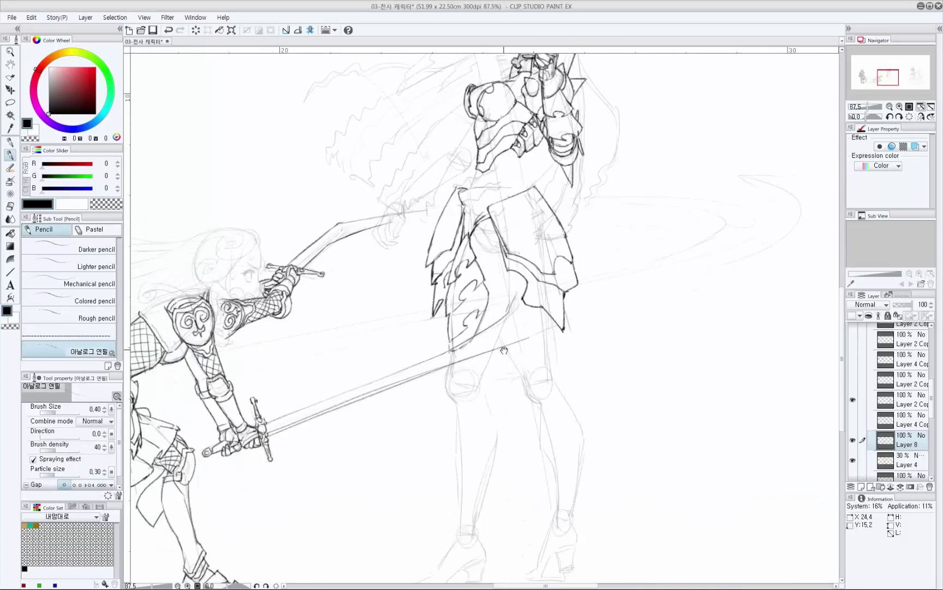
{"action": "mouse_move", "coordinate": [509, 322]}
{"action": "left_mouse_down"}
{"action": "mouse_move", "coordinate": [492, 277]}
{"action": "mouse_move", "coordinate": [496, 300]}
{"action": "mouse_move", "coordinate": [518, 266]}
{"action": "mouse_move", "coordinate": [512, 221]}
{"action": "left_mouse_up"}
{"action": "key", "text": "ctrl+z"}
{"action": "key", "text": "ctrl+z"}
{"action": "key", "text": "ctrl+z"}
{"action": "key", "text": "e"}
{"action": "key", "text": "p"}
{"action": "key", "text": "p"}
{"action": "key", "text": "ctrl+z"}
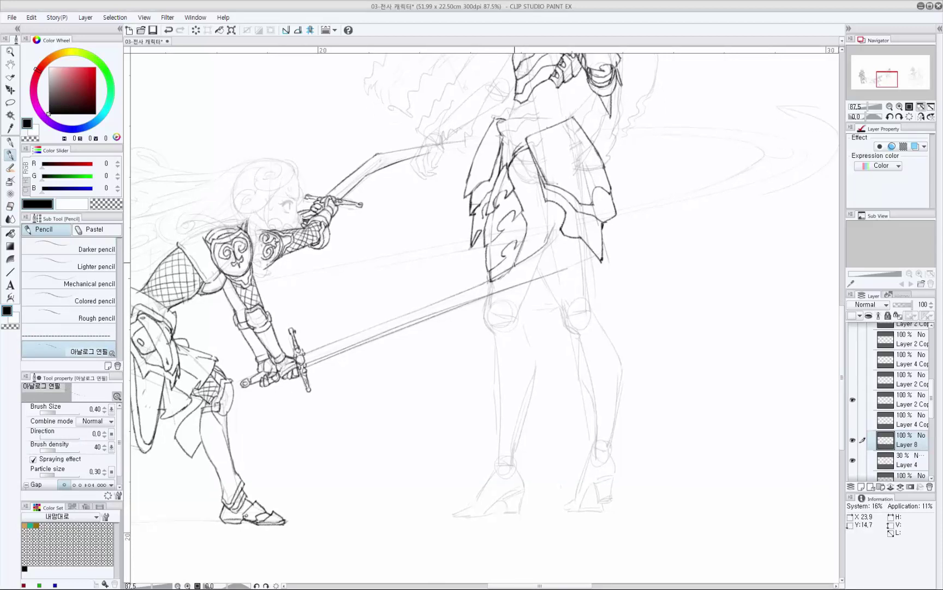
{"action": "left_click_drag", "start_coordinate": [508, 260], "coordinate": [507, 264]}
{"action": "key", "text": "e"}
{"action": "key", "text": "p"}
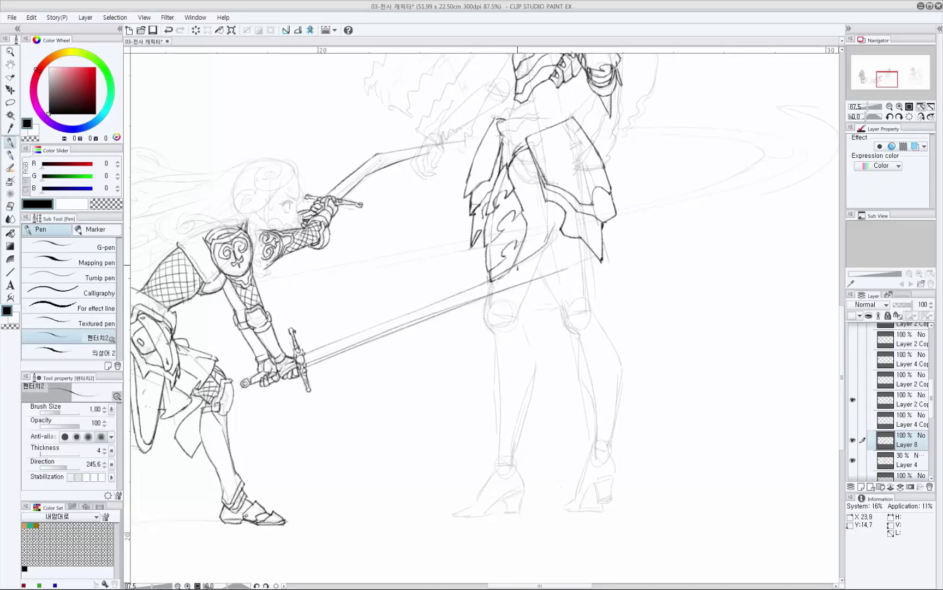
{"action": "key", "text": "p"}
Draw leaf-shaped guards over the outer side of both knees.
{"action": "mouse_move", "coordinate": [481, 307]}
{"action": "left_mouse_down"}
{"action": "mouse_move", "coordinate": [479, 266]}
{"action": "mouse_move", "coordinate": [471, 267]}
{"action": "mouse_move", "coordinate": [487, 304]}
{"action": "left_mouse_up"}
{"action": "key", "text": "ctrl+z"}
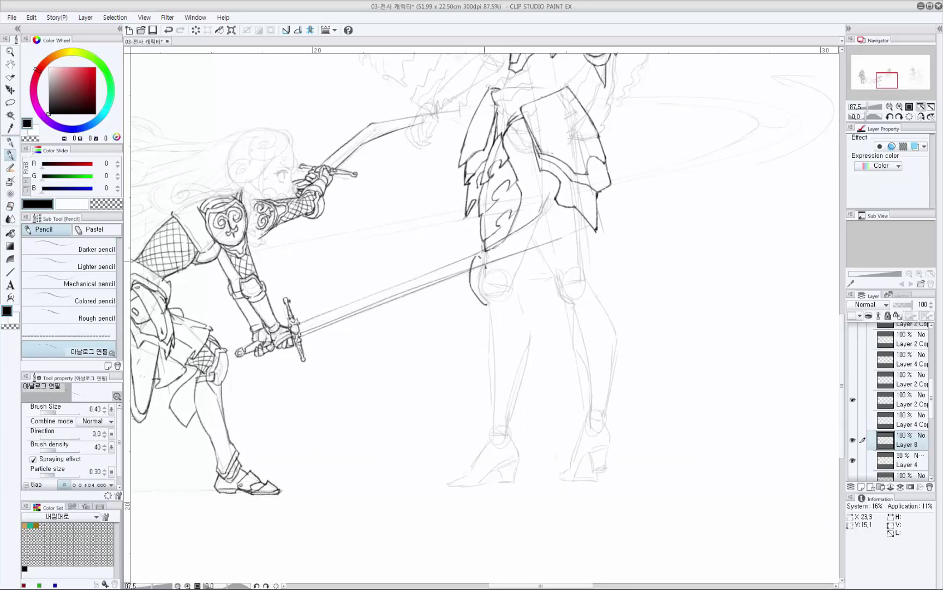
{"action": "key", "text": "ctrl+z"}
{"action": "left_click_drag", "start_coordinate": [479, 255], "coordinate": [494, 283]}
{"action": "mouse_move", "coordinate": [548, 267]}
{"action": "left_mouse_down"}
{"action": "mouse_move", "coordinate": [550, 293]}
{"action": "mouse_move", "coordinate": [566, 306]}
{"action": "mouse_move", "coordinate": [567, 291]}
{"action": "mouse_move", "coordinate": [551, 287]}
{"action": "mouse_move", "coordinate": [548, 238]}
{"action": "mouse_move", "coordinate": [552, 286]}
{"action": "left_mouse_up"}
{"action": "key", "text": "ctrl+z"}
{"action": "key", "text": "ctrl+z"}
Draw a narrow pointed plate on the near inner thigh, just above the knee guard.
{"action": "mouse_move", "coordinate": [548, 230]}
{"action": "left_mouse_down"}
{"action": "mouse_move", "coordinate": [537, 271]}
{"action": "mouse_move", "coordinate": [529, 271]}
{"action": "mouse_move", "coordinate": [548, 289]}
{"action": "left_mouse_up"}
{"action": "key", "text": "ctrl+z"}
{"action": "key", "text": "ctrl+z"}
{"action": "key", "text": "ctrl+z"}
{"action": "key", "text": "ctrl+z"}
{"action": "key", "text": "ctrl+z"}
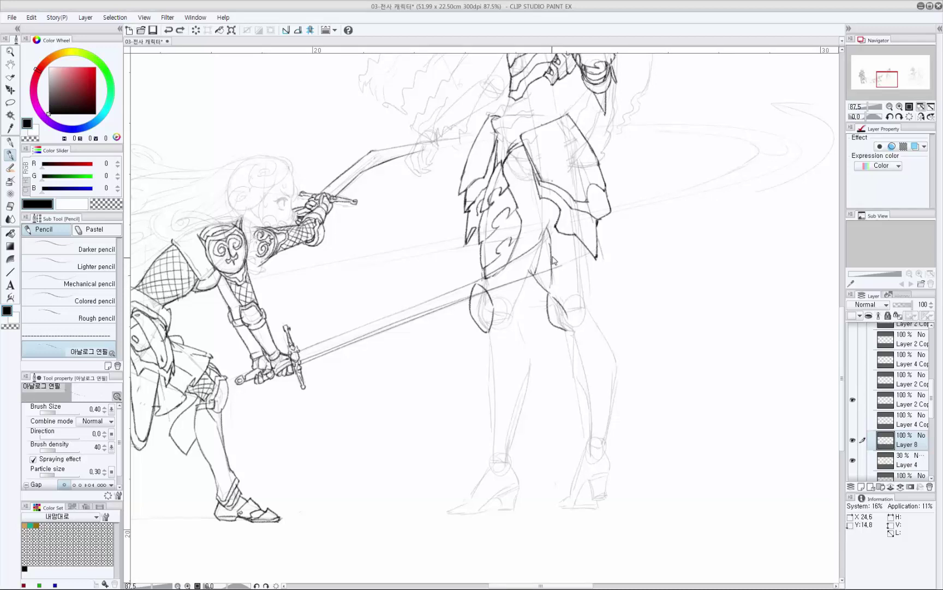
{"action": "left_click_drag", "start_coordinate": [547, 251], "coordinate": [537, 285]}
{"action": "key", "text": "ctrl+z"}
{"action": "key", "text": "ctrl+z"}
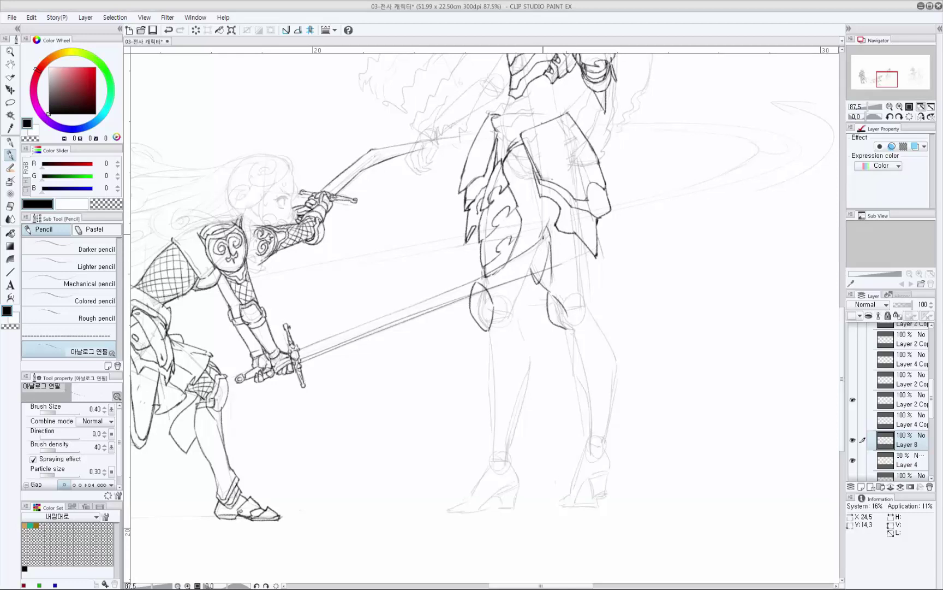
{"action": "key", "text": "ctrl+z"}
Refine the narrow inner-thigh plate's outline and add curved detail inside it.
{"action": "left_click_drag", "start_coordinate": [543, 234], "coordinate": [544, 270]}
{"action": "key", "text": "ctrl+z"}
{"action": "key", "text": "ctrl+z"}
{"action": "left_click_drag", "start_coordinate": [544, 249], "coordinate": [545, 268]}
{"action": "key", "text": "e"}
{"action": "key", "text": "p"}
{"action": "key", "text": "ctrl+z"}
{"action": "left_click_drag", "start_coordinate": [549, 281], "coordinate": [549, 293]}
{"action": "key", "text": "ctrl+z"}
Draw straps with a first buckle bridging the gap between the far thigh plate and the narrow inner-thigh plate.
{"action": "mouse_move", "coordinate": [565, 237]}
{"action": "left_mouse_down"}
{"action": "mouse_move", "coordinate": [572, 326]}
{"action": "mouse_move", "coordinate": [567, 264]}
{"action": "left_mouse_up"}
{"action": "mouse_move", "coordinate": [546, 271]}
{"action": "left_mouse_down"}
{"action": "mouse_move", "coordinate": [486, 271]}
{"action": "mouse_move", "coordinate": [552, 275]}
{"action": "left_mouse_up"}
{"action": "left_click_drag", "start_coordinate": [520, 241], "coordinate": [518, 244]}
{"action": "left_click_drag", "start_coordinate": [525, 236], "coordinate": [525, 241]}
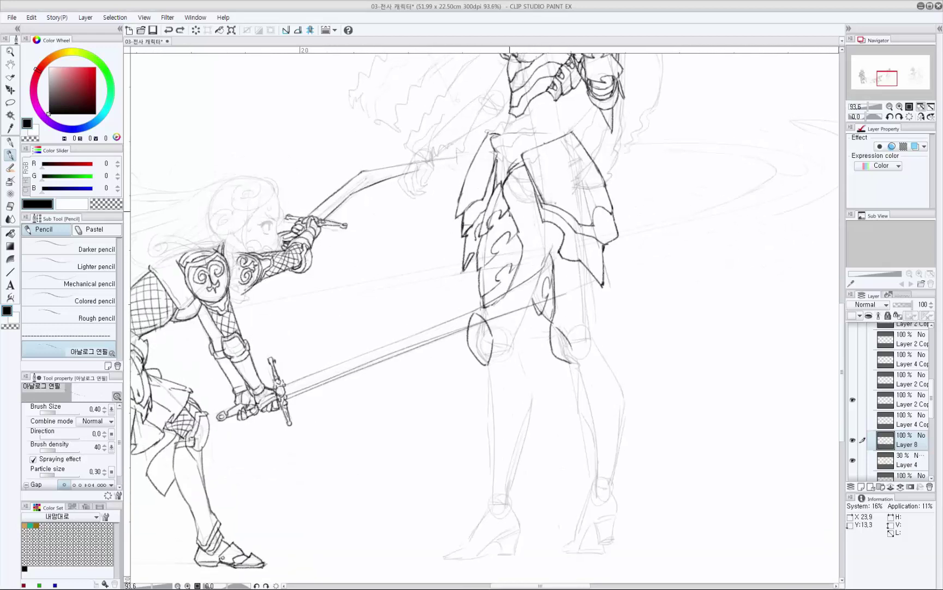
{"action": "left_click_drag", "start_coordinate": [535, 233], "coordinate": [548, 249]}
{"action": "mouse_move", "coordinate": [519, 258]}
{"action": "left_mouse_down"}
{"action": "mouse_move", "coordinate": [543, 271]}
{"action": "mouse_move", "coordinate": [533, 271]}
{"action": "mouse_move", "coordinate": [565, 373]}
{"action": "mouse_move", "coordinate": [522, 296]}
{"action": "mouse_move", "coordinate": [508, 299]}
{"action": "mouse_move", "coordinate": [516, 296]}
{"action": "left_mouse_up"}
{"action": "scroll", "coordinate": [508, 299], "scroll_direction": "up", "scroll_amount": 3}
{"action": "key", "text": "ctrl+z"}
{"action": "key", "text": "ctrl+z"}
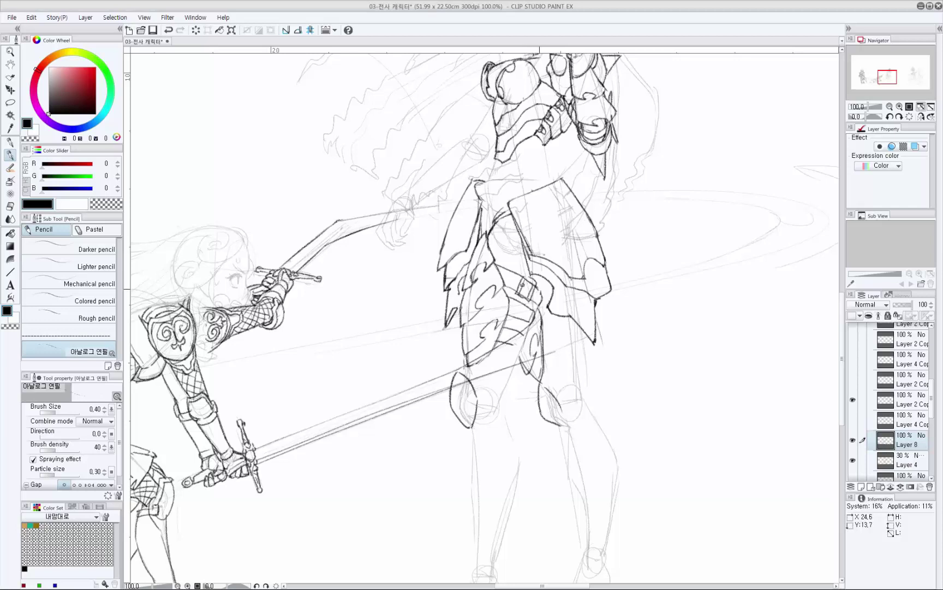
Add buckles to the lower thigh straps and clean up their overlapping lines with the Hard eraser.
{"action": "mouse_move", "coordinate": [530, 298]}
{"action": "left_mouse_down"}
{"action": "mouse_move", "coordinate": [533, 291]}
{"action": "mouse_move", "coordinate": [513, 302]}
{"action": "mouse_move", "coordinate": [525, 313]}
{"action": "left_mouse_up"}
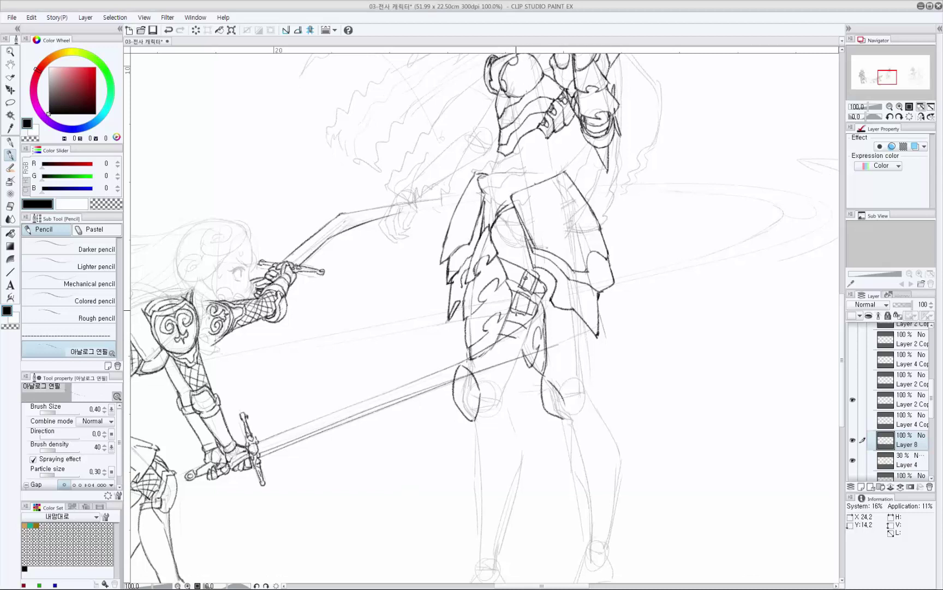
{"action": "mouse_move", "coordinate": [507, 321]}
{"action": "left_mouse_down"}
{"action": "mouse_move", "coordinate": [501, 340]}
{"action": "mouse_move", "coordinate": [517, 316]}
{"action": "left_mouse_up"}
{"action": "mouse_move", "coordinate": [517, 328]}
{"action": "left_mouse_down"}
{"action": "mouse_move", "coordinate": [527, 319]}
{"action": "mouse_move", "coordinate": [508, 339]}
{"action": "mouse_move", "coordinate": [510, 329]}
{"action": "left_mouse_up"}
{"action": "mouse_move", "coordinate": [522, 299]}
{"action": "left_mouse_down"}
{"action": "mouse_move", "coordinate": [512, 321]}
{"action": "mouse_move", "coordinate": [514, 298]}
{"action": "left_mouse_up"}
{"action": "key", "text": "e"}
{"action": "key", "text": "ctrl+z"}
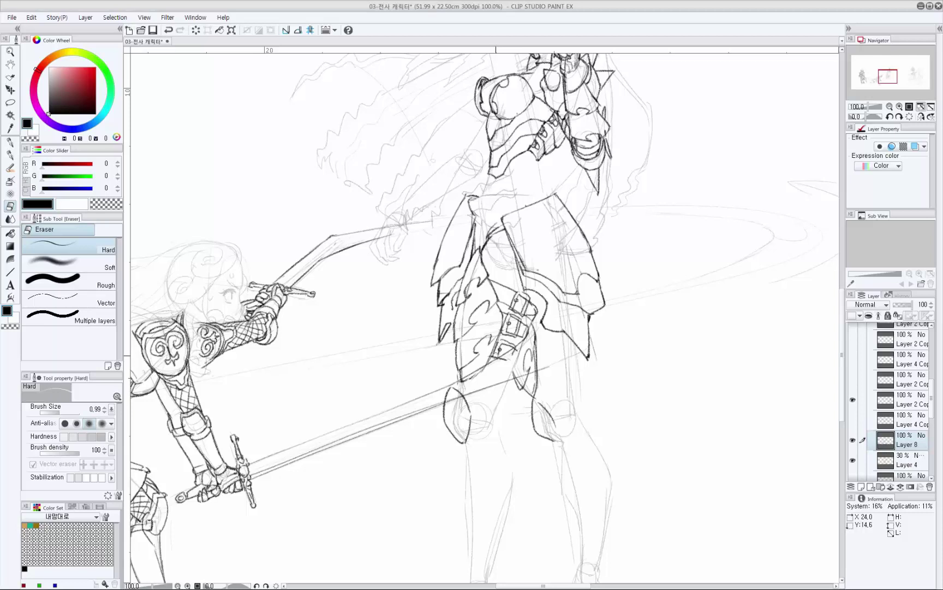
{"action": "key", "text": "p"}
{"action": "key", "text": "e"}
{"action": "key", "text": "p"}
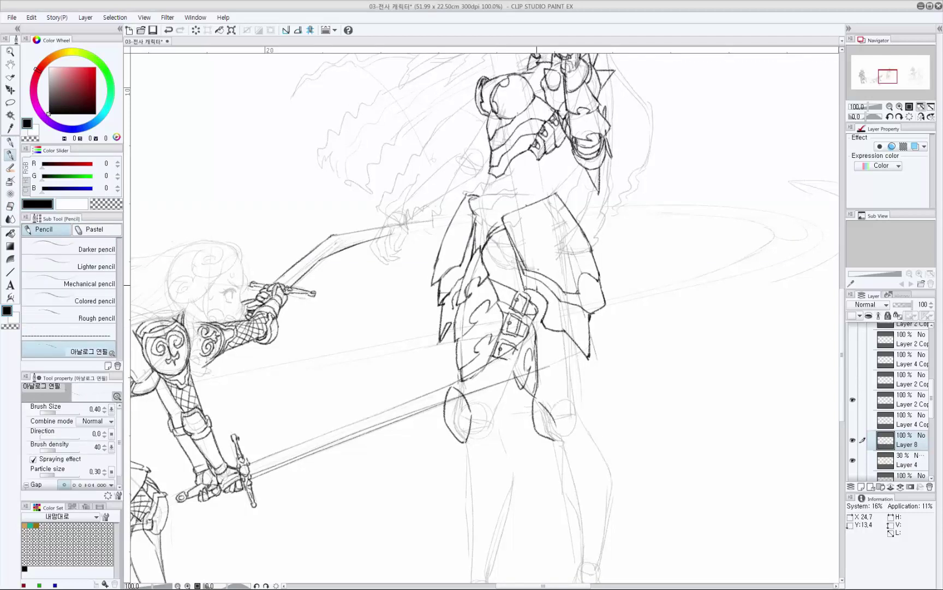
Examine the standing warrior's armour at several zoom levels, from the chest down to the feet.
{"action": "key", "text": "ctrl+minus"}
{"action": "key", "text": "ctrl+minus"}
{"action": "left_click_drag", "start_coordinate": [535, 299], "coordinate": [542, 313]}
{"action": "key", "text": "ctrl+plus"}
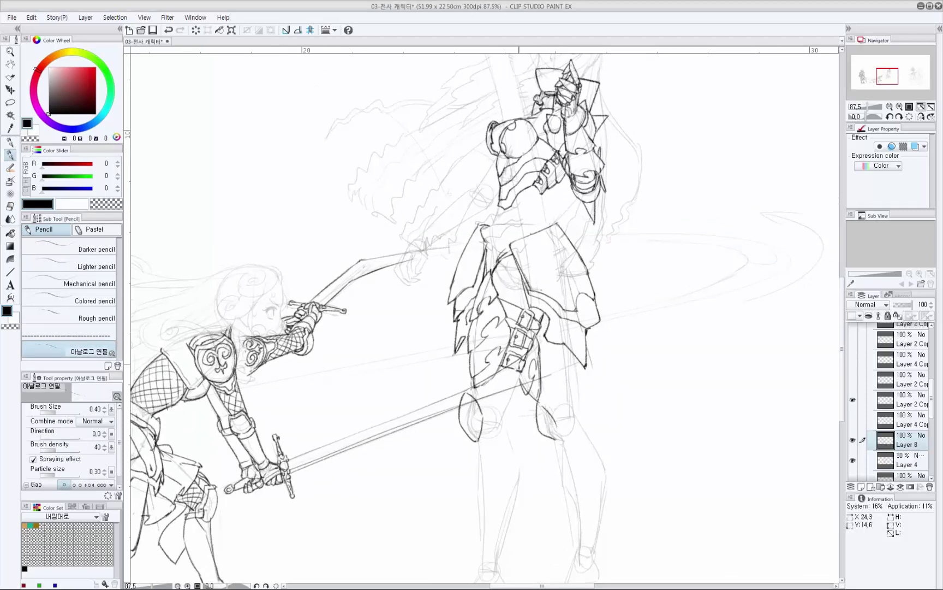
{"action": "scroll", "coordinate": [520, 421], "scroll_direction": "down", "scroll_amount": 2}
{"action": "left_click_drag", "start_coordinate": [520, 388], "coordinate": [554, 375]}
{"action": "scroll", "coordinate": [575, 322], "scroll_direction": "up", "scroll_amount": 1}
{"action": "scroll", "coordinate": [553, 376], "scroll_direction": "up", "scroll_amount": 1}
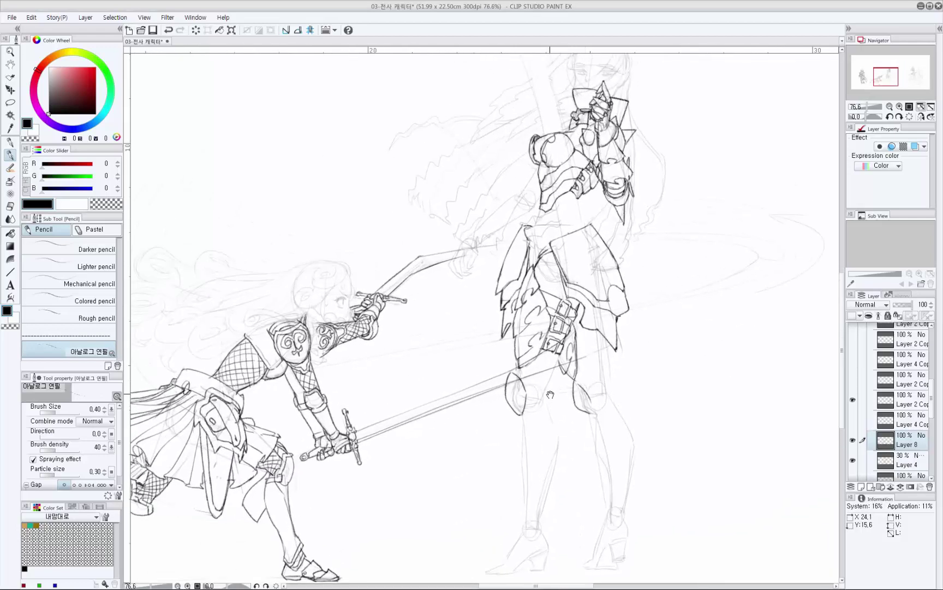
{"action": "mouse_move", "coordinate": [544, 305]}
{"action": "left_mouse_down"}
{"action": "mouse_move", "coordinate": [555, 239]}
{"action": "mouse_move", "coordinate": [551, 279]}
{"action": "mouse_move", "coordinate": [555, 249]}
{"action": "mouse_move", "coordinate": [555, 267]}
{"action": "left_mouse_up"}
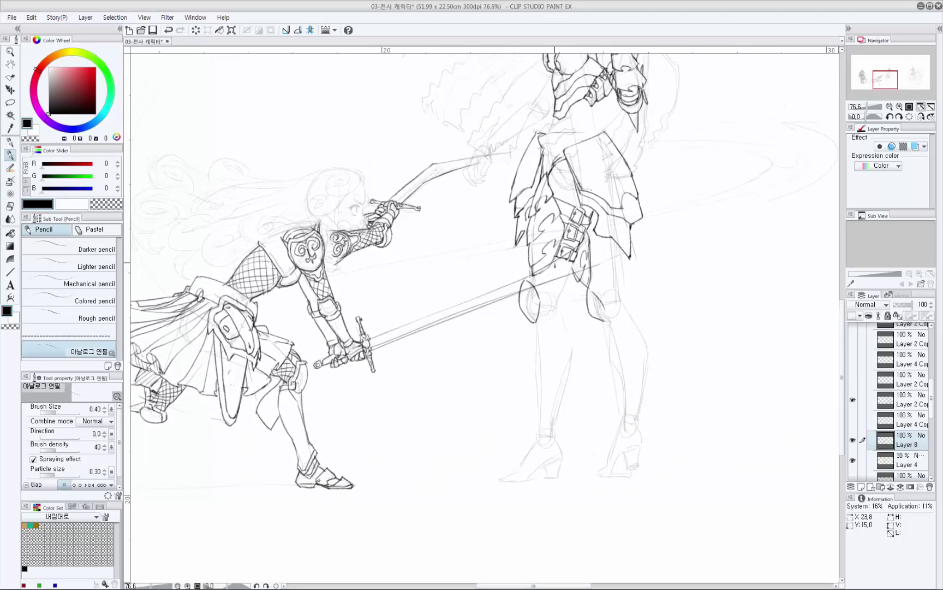
Draw strap bands around the near thigh, extending from the inner-thigh plate beneath the hip plate.
{"action": "scroll", "coordinate": [558, 254], "scroll_direction": "down", "scroll_amount": 4}
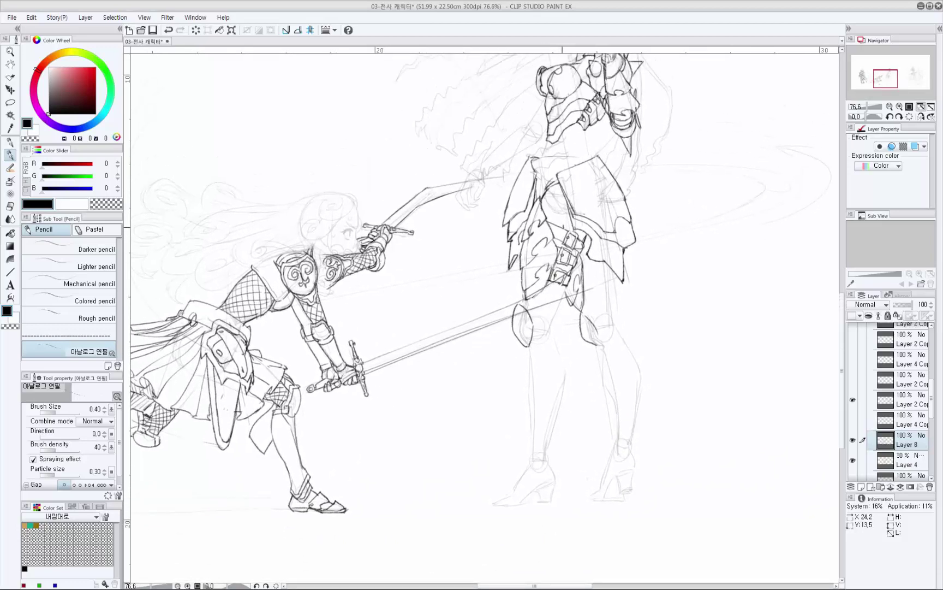
{"action": "mouse_move", "coordinate": [557, 335]}
{"action": "left_mouse_down"}
{"action": "mouse_move", "coordinate": [546, 251]}
{"action": "mouse_move", "coordinate": [573, 217]}
{"action": "mouse_move", "coordinate": [588, 222]}
{"action": "mouse_move", "coordinate": [588, 199]}
{"action": "left_mouse_up"}
{"action": "scroll", "coordinate": [548, 277], "scroll_direction": "up", "scroll_amount": 5}
{"action": "key", "text": "ctrl+z"}
{"action": "key", "text": "ctrl+z"}
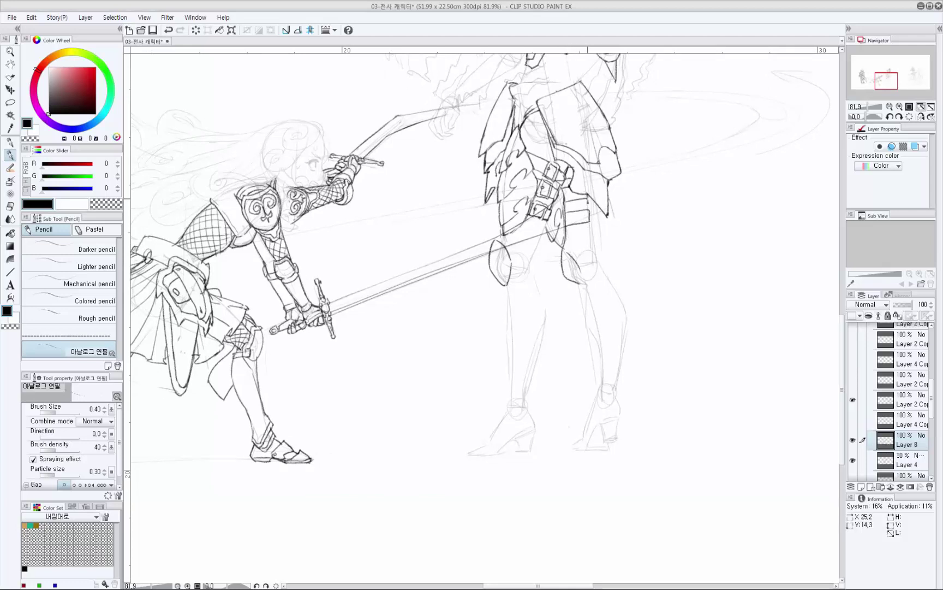
Extend the near thigh's outline below the strap bands and add pointed spikes to both knee guards.
{"action": "left_click_drag", "start_coordinate": [590, 210], "coordinate": [590, 213]}
{"action": "key", "text": "ctrl+z"}
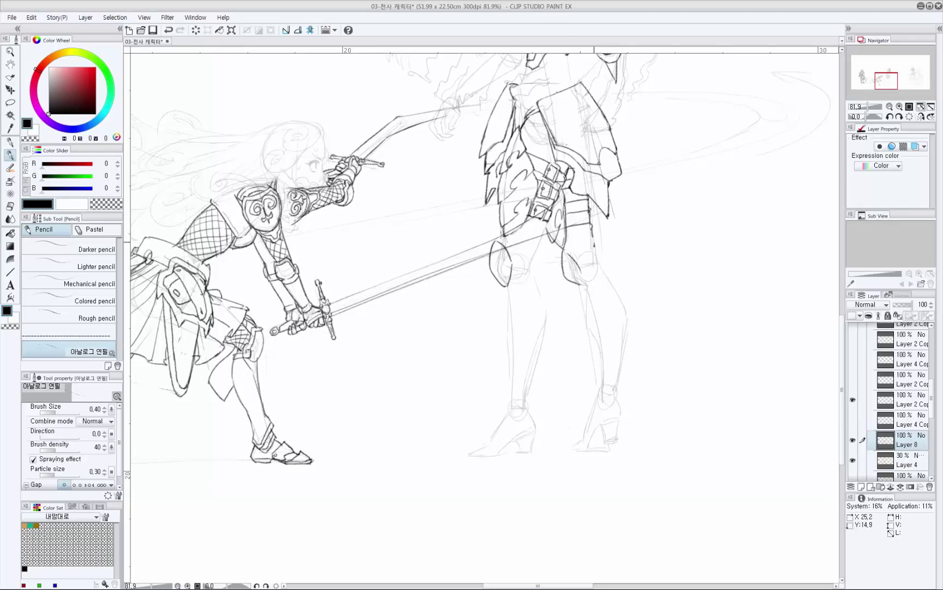
{"action": "mouse_move", "coordinate": [594, 243]}
{"action": "left_mouse_down"}
{"action": "mouse_move", "coordinate": [599, 258]}
{"action": "mouse_move", "coordinate": [562, 227]}
{"action": "mouse_move", "coordinate": [544, 230]}
{"action": "mouse_move", "coordinate": [554, 213]}
{"action": "mouse_move", "coordinate": [487, 227]}
{"action": "mouse_move", "coordinate": [512, 233]}
{"action": "left_mouse_up"}
{"action": "mouse_move", "coordinate": [576, 223]}
{"action": "left_mouse_down"}
{"action": "mouse_move", "coordinate": [562, 242]}
{"action": "mouse_move", "coordinate": [583, 239]}
{"action": "mouse_move", "coordinate": [564, 265]}
{"action": "left_mouse_up"}
{"action": "key", "text": "ctrl+z"}
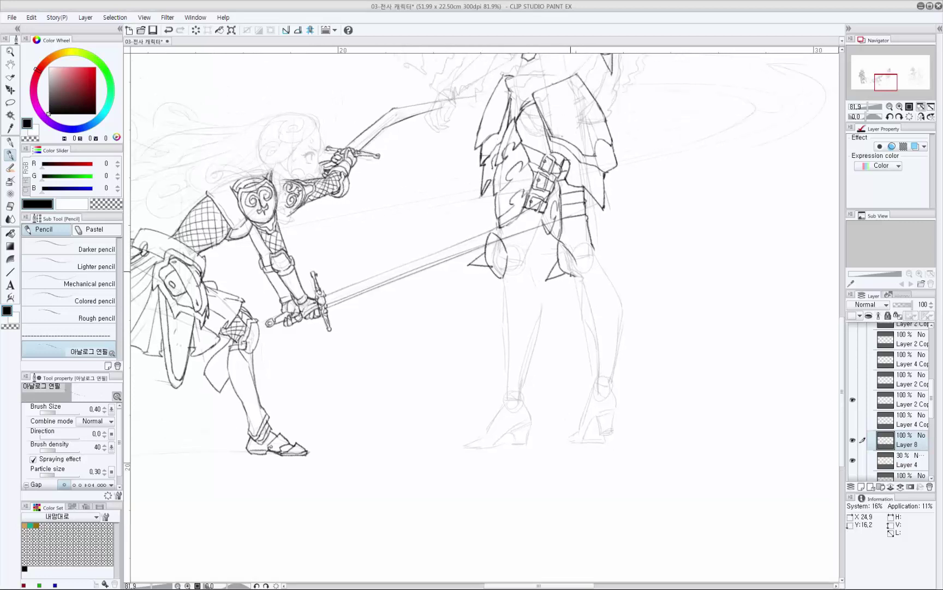
Clean up the overlapping lines of the far knee guard and its spike with the Hard eraser and pencil.
{"action": "key", "text": "e"}
{"action": "left_click_drag", "start_coordinate": [499, 254], "coordinate": [490, 260]}
{"action": "key", "text": "p"}
{"action": "key", "text": "ctrl+z"}
{"action": "left_click_drag", "start_coordinate": [564, 295], "coordinate": [560, 319]}
{"action": "scroll", "coordinate": [536, 398], "scroll_direction": "down", "scroll_amount": 3}
{"action": "scroll", "coordinate": [551, 327], "scroll_direction": "up", "scroll_amount": 4}
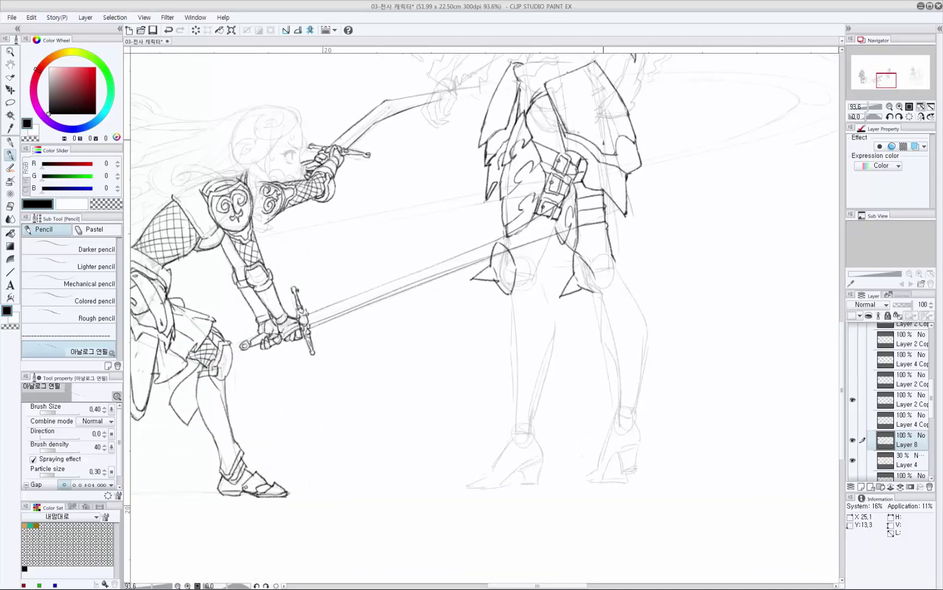
Draw an oval front plate with a small swirl ornament on the far knee guard.
{"action": "mouse_move", "coordinate": [519, 256]}
{"action": "left_mouse_down"}
{"action": "mouse_move", "coordinate": [502, 271]}
{"action": "mouse_move", "coordinate": [520, 302]}
{"action": "mouse_move", "coordinate": [533, 288]}
{"action": "left_mouse_up"}
{"action": "key", "text": "ctrl+z"}
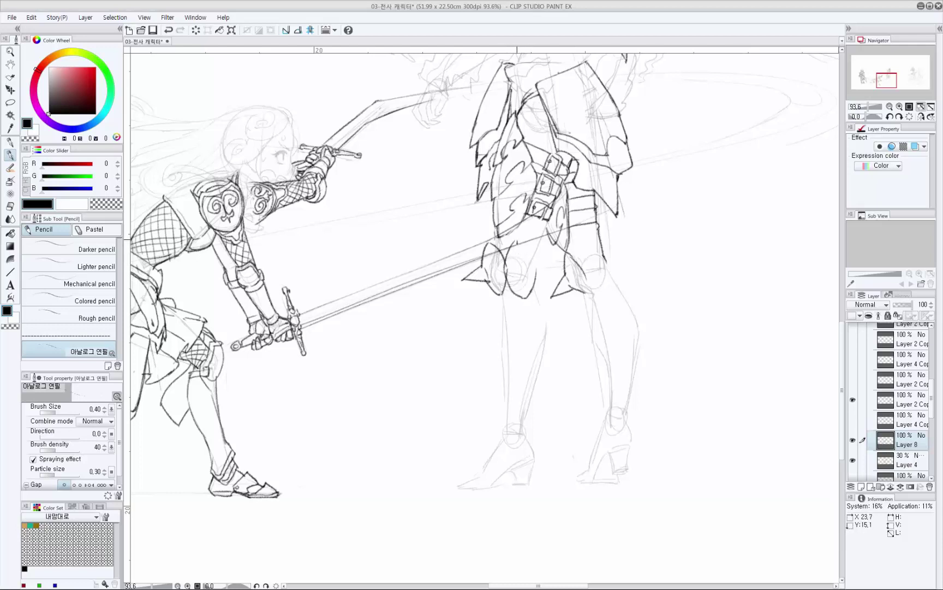
{"action": "mouse_move", "coordinate": [515, 239]}
{"action": "left_mouse_down"}
{"action": "mouse_move", "coordinate": [533, 252]}
{"action": "mouse_move", "coordinate": [534, 281]}
{"action": "mouse_move", "coordinate": [531, 265]}
{"action": "mouse_move", "coordinate": [525, 278]}
{"action": "mouse_move", "coordinate": [527, 268]}
{"action": "mouse_move", "coordinate": [509, 274]}
{"action": "mouse_move", "coordinate": [514, 245]}
{"action": "left_mouse_up"}
{"action": "key", "text": "ctrl+z"}
{"action": "key", "text": "e"}
{"action": "key", "text": "p"}
{"action": "left_click_drag", "start_coordinate": [531, 247], "coordinate": [527, 257]}
{"action": "mouse_move", "coordinate": [530, 318]}
{"action": "left_mouse_down"}
{"action": "mouse_move", "coordinate": [522, 266]}
{"action": "mouse_move", "coordinate": [503, 240]}
{"action": "left_mouse_up"}
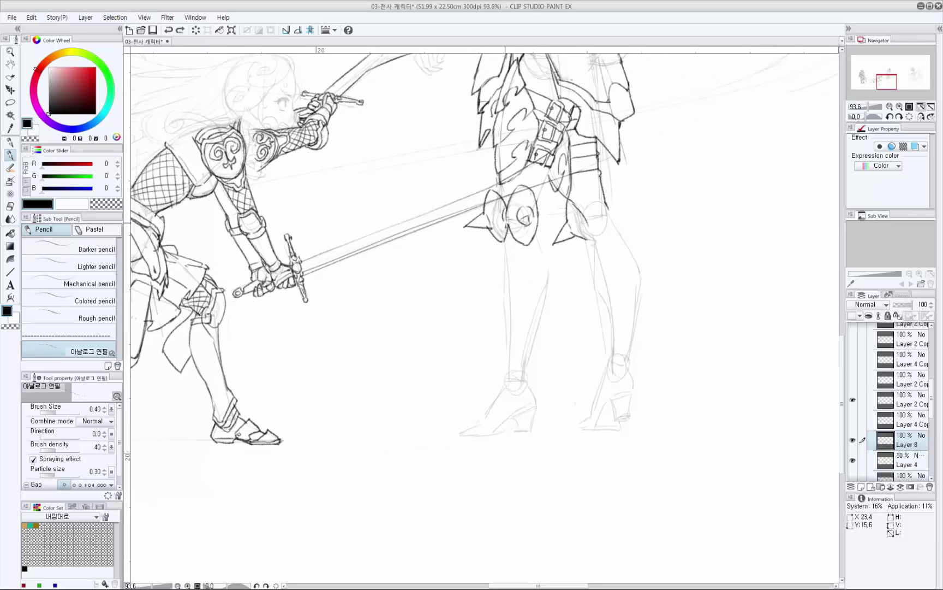
Tidy the lower tip of the far knee guard and draw the front edge of the shin plate beneath it.
{"action": "left_click_drag", "start_coordinate": [540, 265], "coordinate": [529, 238]}
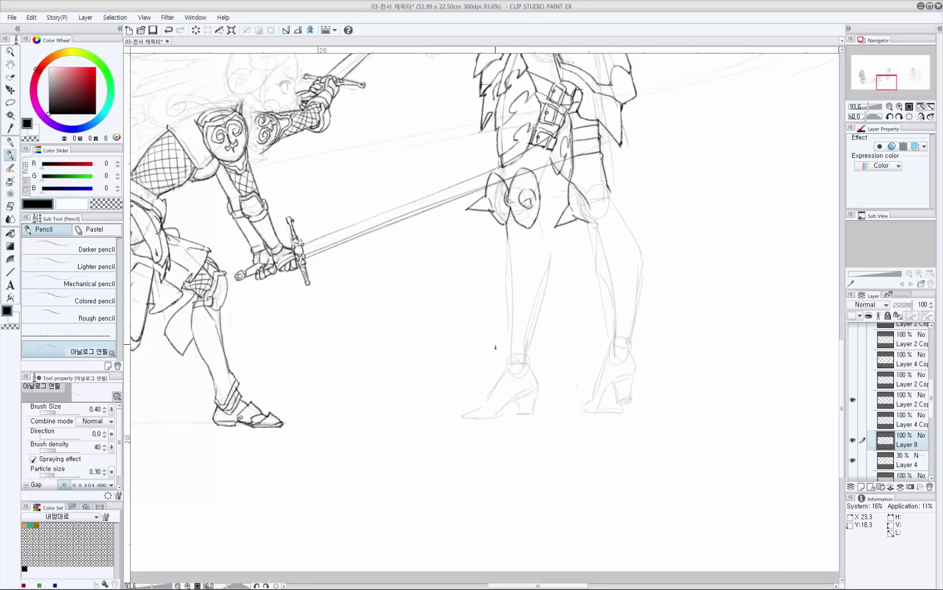
{"action": "key", "text": "e"}
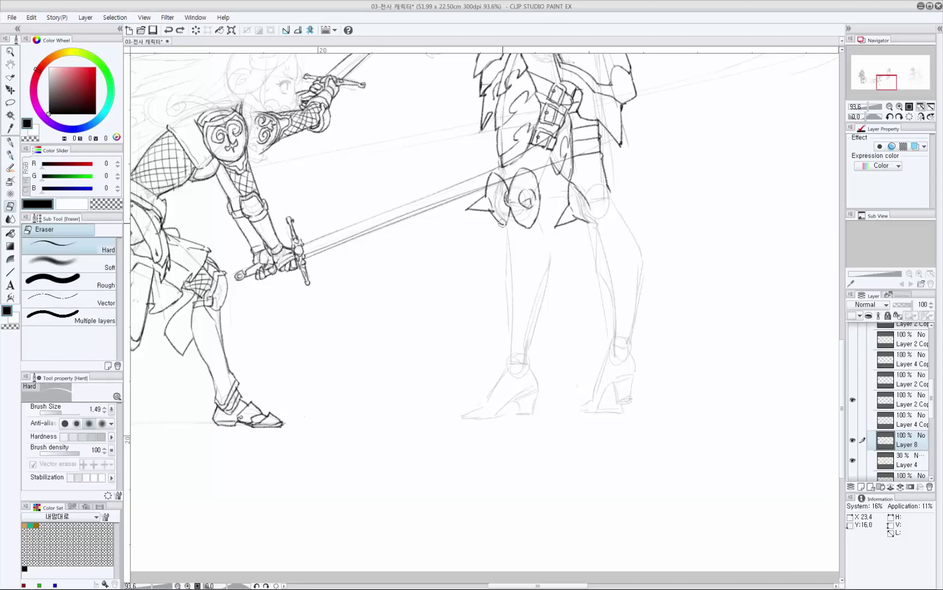
{"action": "mouse_move", "coordinate": [504, 224]}
{"action": "left_mouse_down"}
{"action": "mouse_move", "coordinate": [493, 215]}
{"action": "mouse_move", "coordinate": [504, 235]}
{"action": "left_mouse_up"}
{"action": "key", "text": "p"}
{"action": "key", "text": "ctrl+z"}
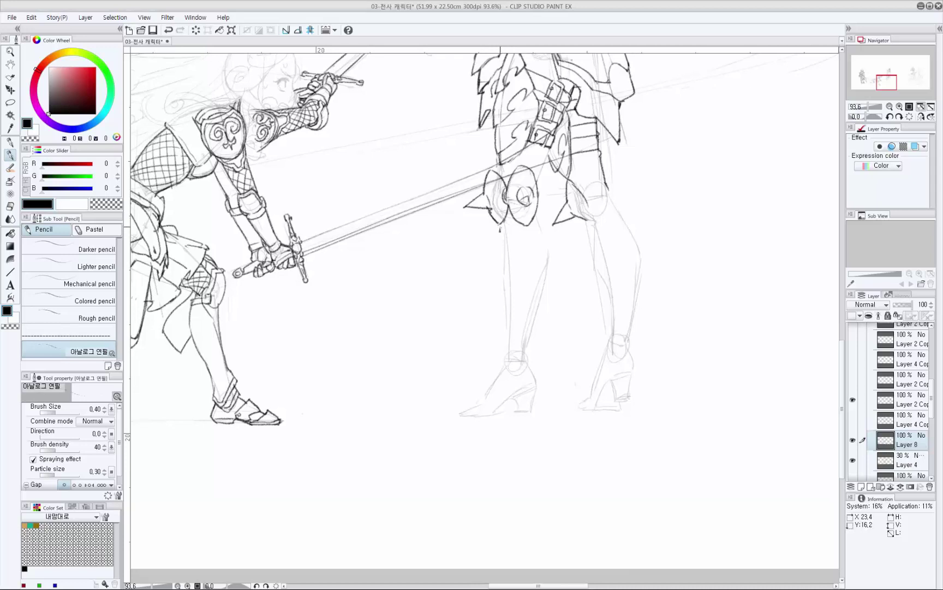
{"action": "key", "text": "ctrl+z"}
{"action": "left_click_drag", "start_coordinate": [500, 225], "coordinate": [503, 261]}
{"action": "key", "text": "ctrl+z"}
{"action": "key", "text": "ctrl+z"}
{"action": "mouse_move", "coordinate": [499, 224]}
{"action": "left_mouse_down"}
{"action": "mouse_move", "coordinate": [508, 295]}
{"action": "mouse_move", "coordinate": [498, 229]}
{"action": "mouse_move", "coordinate": [508, 351]}
{"action": "mouse_move", "coordinate": [500, 228]}
{"action": "mouse_move", "coordinate": [510, 321]}
{"action": "left_mouse_up"}
{"action": "key", "text": "ctrl+z"}
{"action": "key", "text": "ctrl+z"}
Sketch the inner edge of the far leg's shin plate, tapering down toward the ankle.
{"action": "left_click_drag", "start_coordinate": [501, 244], "coordinate": [506, 269]}
{"action": "left_click_drag", "start_coordinate": [516, 223], "coordinate": [506, 264]}
{"action": "key", "text": "ctrl+z"}
{"action": "mouse_move", "coordinate": [533, 219]}
{"action": "left_mouse_down"}
{"action": "mouse_move", "coordinate": [532, 264]}
{"action": "mouse_move", "coordinate": [510, 349]}
{"action": "left_mouse_up"}
{"action": "key", "text": "ctrl+z"}
{"action": "mouse_move", "coordinate": [533, 255]}
{"action": "left_mouse_down"}
{"action": "mouse_move", "coordinate": [514, 300]}
{"action": "mouse_move", "coordinate": [520, 271]}
{"action": "mouse_move", "coordinate": [533, 273]}
{"action": "mouse_move", "coordinate": [532, 282]}
{"action": "mouse_move", "coordinate": [508, 331]}
{"action": "left_mouse_up"}
{"action": "key", "text": "ctrl+z"}
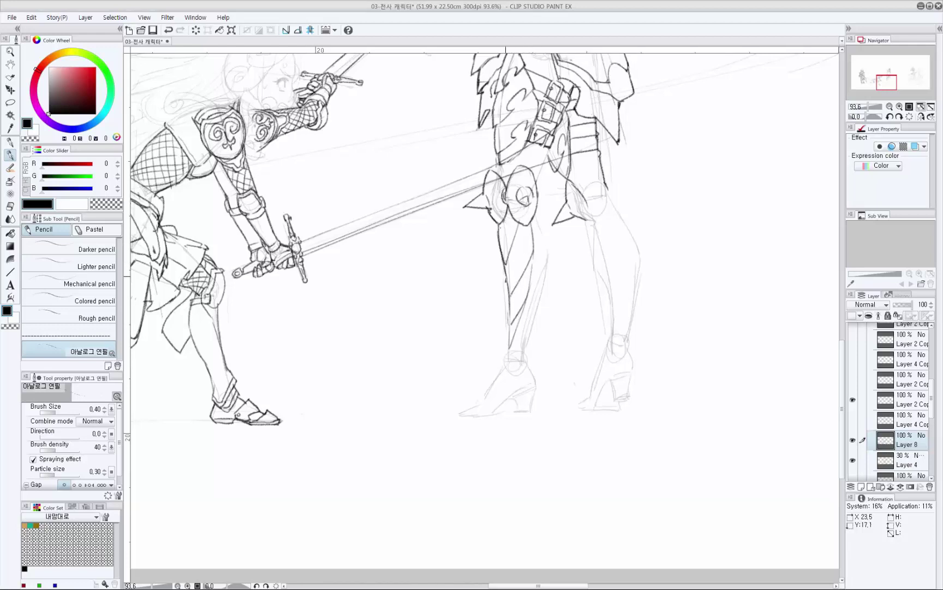
Undo the shin plate's inner edge and redraw it with flame-like notches on the far leg.
{"action": "key", "text": "ctrl+z"}
{"action": "key", "text": "ctrl+z"}
{"action": "key", "text": "ctrl+z"}
{"action": "key", "text": "ctrl+z"}
{"action": "left_click_drag", "start_coordinate": [533, 267], "coordinate": [512, 324]}
{"action": "key", "text": "ctrl+z"}
{"action": "key", "text": "ctrl+z"}
{"action": "left_click_drag", "start_coordinate": [527, 260], "coordinate": [510, 294]}
{"action": "key", "text": "ctrl+z"}
{"action": "mouse_move", "coordinate": [532, 240]}
{"action": "left_mouse_down"}
{"action": "mouse_move", "coordinate": [510, 291]}
{"action": "mouse_move", "coordinate": [516, 274]}
{"action": "left_mouse_up"}
{"action": "left_click_drag", "start_coordinate": [521, 300], "coordinate": [521, 299]}
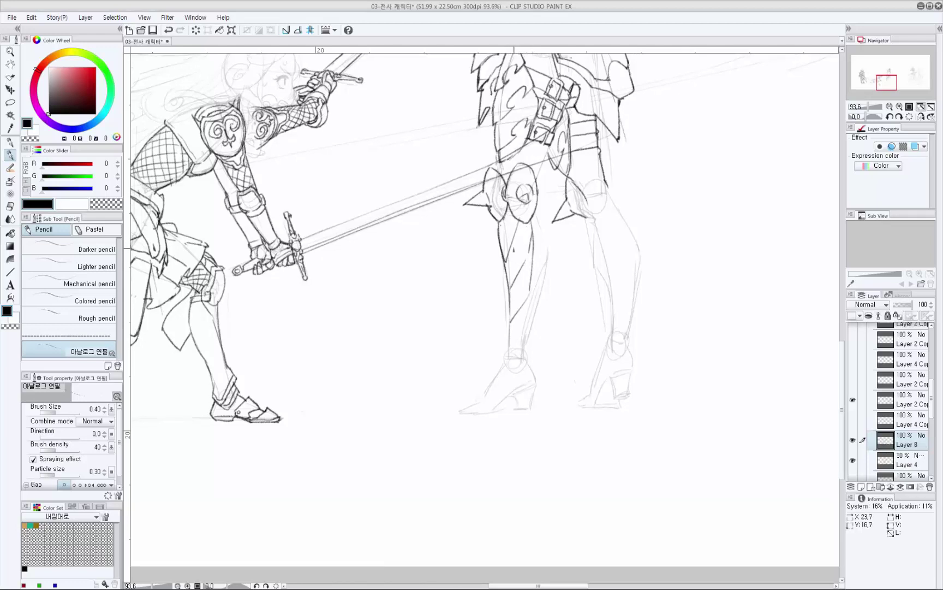
Add more flame-shaped cut-outs along the far shin plate and clean up their lines.
{"action": "left_click_drag", "start_coordinate": [508, 218], "coordinate": [521, 313]}
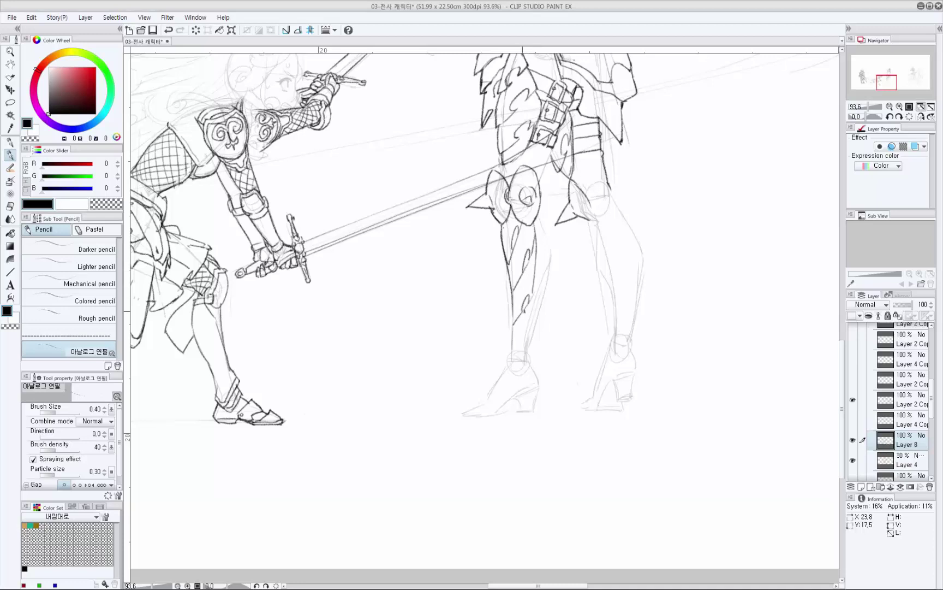
{"action": "key", "text": "e"}
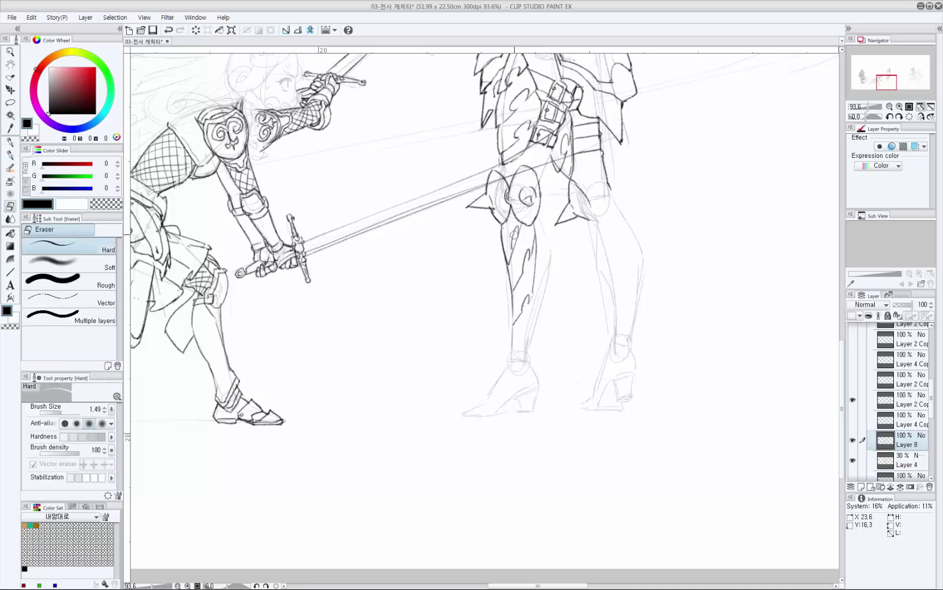
{"action": "key", "text": "p"}
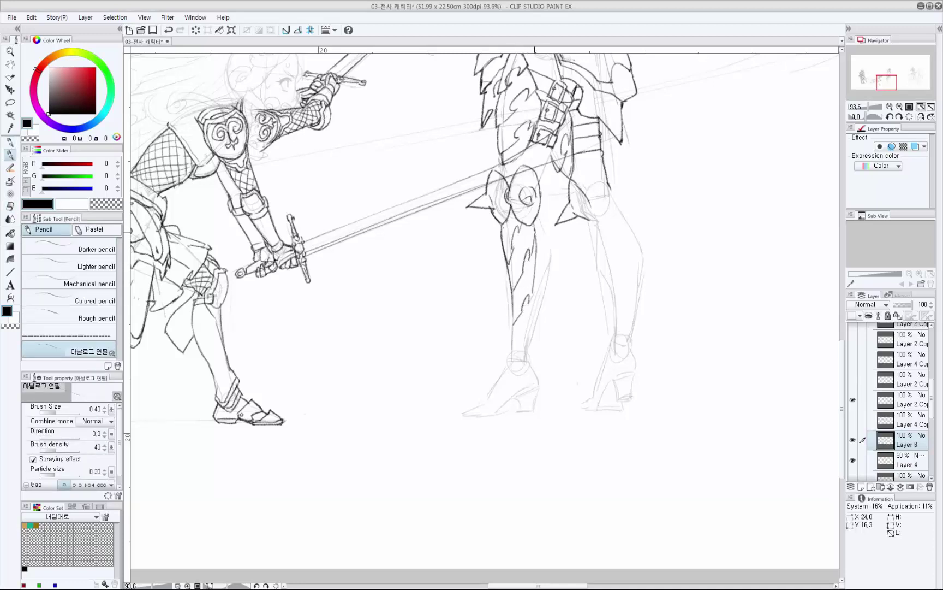
{"action": "left_click_drag", "start_coordinate": [534, 263], "coordinate": [532, 298]}
{"action": "scroll", "coordinate": [508, 251], "scroll_direction": "down", "scroll_amount": 1}
{"action": "key", "text": "e"}
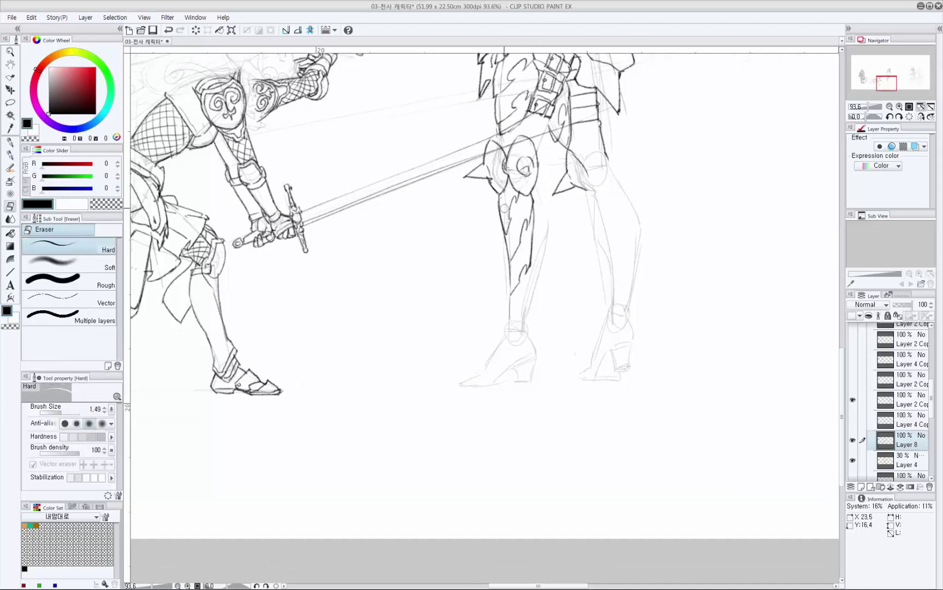
{"action": "key", "text": "p"}
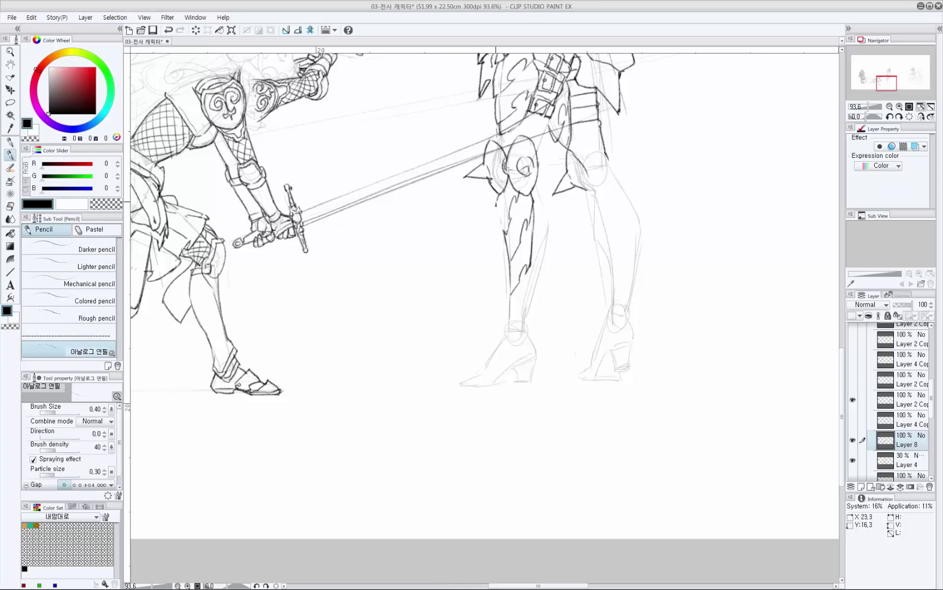
Refine the upper front contour of the far shin plate just below the knee guard.
{"action": "mouse_move", "coordinate": [494, 201]}
{"action": "left_mouse_down"}
{"action": "mouse_move", "coordinate": [507, 255]}
{"action": "mouse_move", "coordinate": [505, 229]}
{"action": "mouse_move", "coordinate": [505, 238]}
{"action": "left_mouse_up"}
{"action": "key", "text": "e"}
{"action": "key", "text": "p"}
{"action": "left_click_drag", "start_coordinate": [510, 224], "coordinate": [512, 267]}
{"action": "key", "text": "ctrl+z"}
{"action": "key", "text": "ctrl+z"}
{"action": "left_click_drag", "start_coordinate": [552, 208], "coordinate": [563, 326]}
{"action": "scroll", "coordinate": [563, 401], "scroll_direction": "down", "scroll_amount": 3}
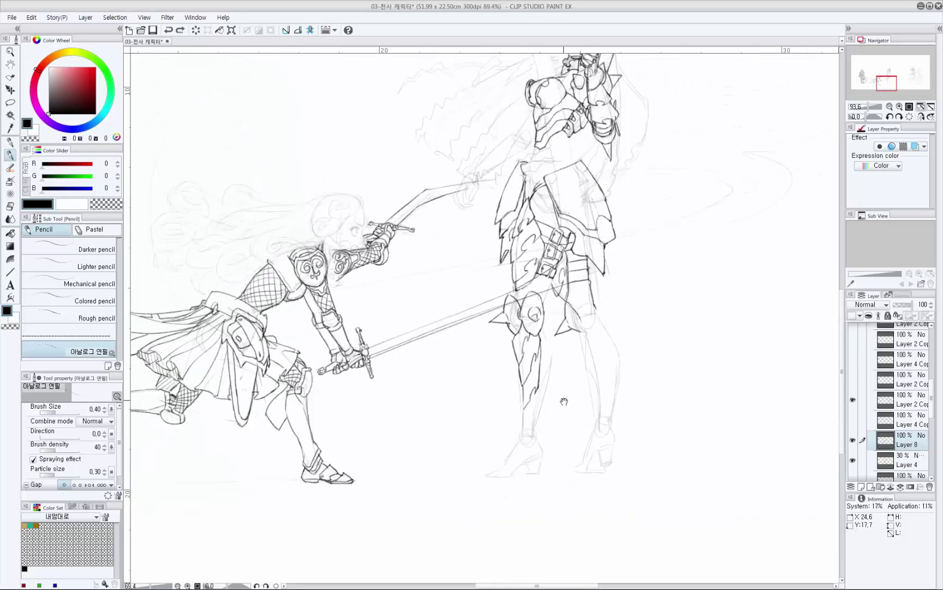
Clean up the shin plate's notched edge and draw the bulging calf contour behind it on the far leg.
{"action": "left_click_drag", "start_coordinate": [562, 400], "coordinate": [541, 337]}
{"action": "scroll", "coordinate": [542, 298], "scroll_direction": "up", "scroll_amount": 3}
{"action": "left_click_drag", "start_coordinate": [542, 298], "coordinate": [529, 232]}
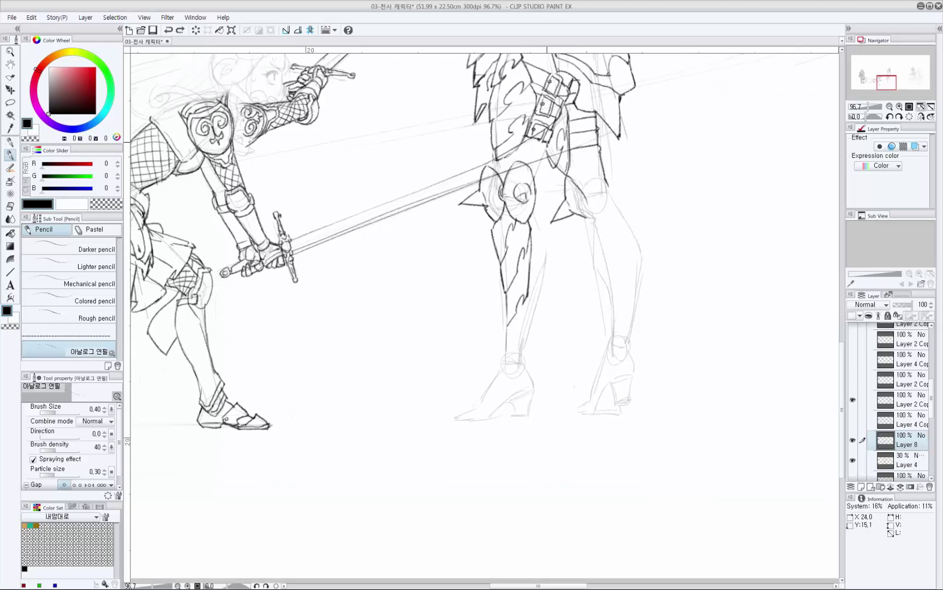
{"action": "key", "text": "e"}
{"action": "left_click_drag", "start_coordinate": [533, 289], "coordinate": [530, 232]}
{"action": "key", "text": "p"}
{"action": "mouse_move", "coordinate": [526, 302]}
{"action": "left_mouse_down"}
{"action": "mouse_move", "coordinate": [536, 270]}
{"action": "mouse_move", "coordinate": [530, 238]}
{"action": "mouse_move", "coordinate": [528, 271]}
{"action": "left_mouse_up"}
{"action": "key", "text": "ctrl+z"}
{"action": "key", "text": "ctrl+z"}
{"action": "key", "text": "ctrl+z"}
{"action": "mouse_move", "coordinate": [534, 216]}
{"action": "left_mouse_down"}
{"action": "mouse_move", "coordinate": [547, 254]}
{"action": "mouse_move", "coordinate": [541, 281]}
{"action": "left_mouse_up"}
{"action": "key", "text": "ctrl+z"}
{"action": "left_click_drag", "start_coordinate": [544, 276], "coordinate": [536, 300]}
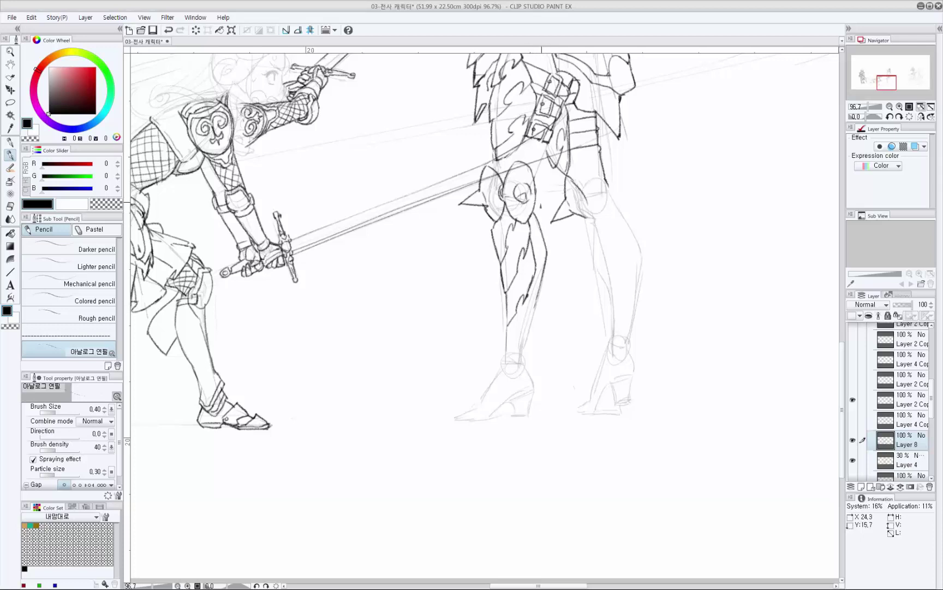
Continue the far calf's contour downward and draw a flared cuff around the ankle.
{"action": "mouse_move", "coordinate": [529, 219]}
{"action": "left_mouse_down"}
{"action": "mouse_move", "coordinate": [532, 263]}
{"action": "mouse_move", "coordinate": [543, 261]}
{"action": "left_mouse_up"}
{"action": "key", "text": "ctrl+z"}
{"action": "scroll", "coordinate": [538, 257], "scroll_direction": "down", "scroll_amount": 1}
{"action": "key", "text": "ctrl+z"}
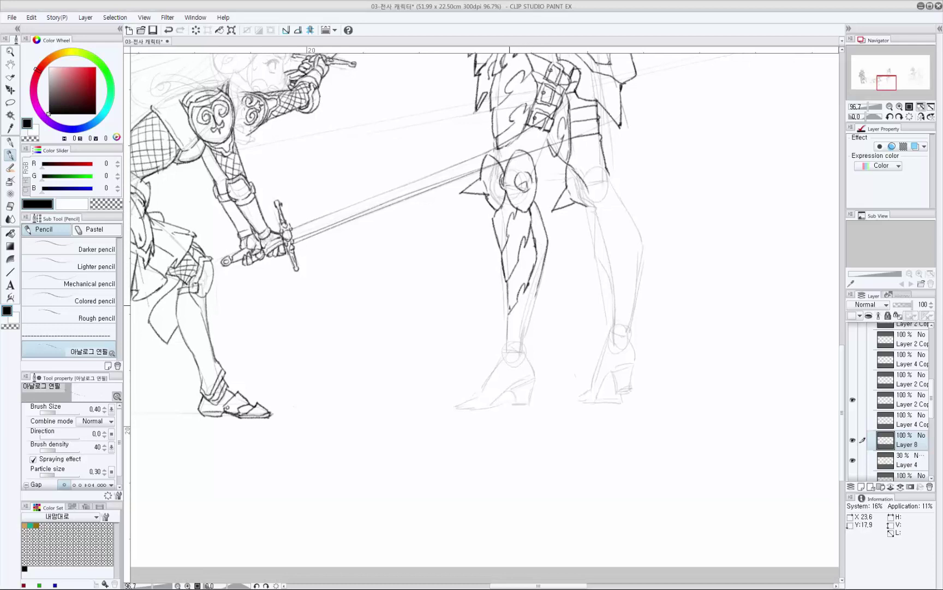
{"action": "mouse_move", "coordinate": [504, 302]}
{"action": "left_mouse_down"}
{"action": "mouse_move", "coordinate": [510, 280]}
{"action": "mouse_move", "coordinate": [499, 329]}
{"action": "mouse_move", "coordinate": [524, 350]}
{"action": "mouse_move", "coordinate": [515, 338]}
{"action": "mouse_move", "coordinate": [539, 335]}
{"action": "left_mouse_up"}
{"action": "key", "text": "ctrl+z"}
{"action": "key", "text": "ctrl+z"}
{"action": "key", "text": "ctrl+z"}
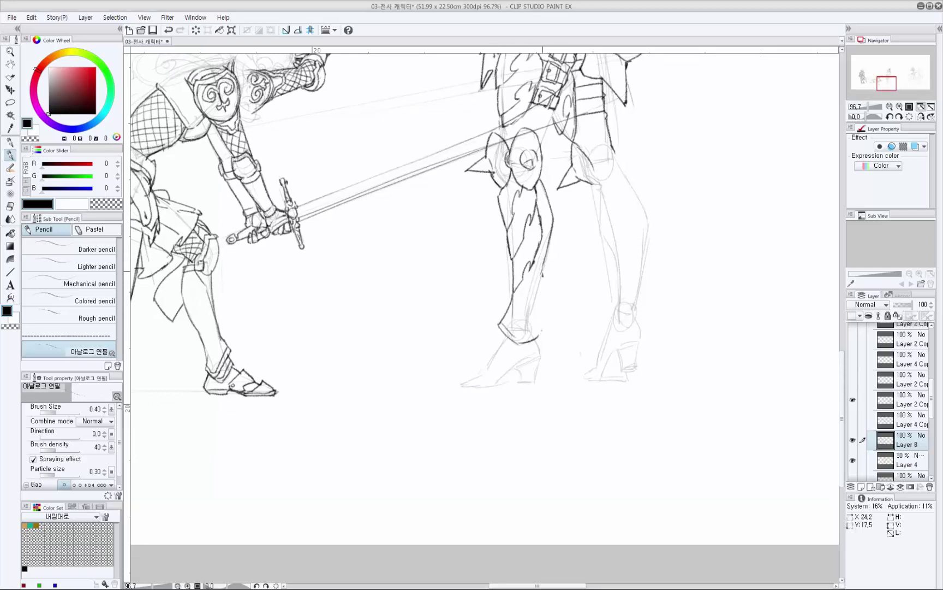
{"action": "key", "text": "ctrl+z"}
Erase stray lines on the far lower leg and redraw its back contour down to the ankle cuff.
{"action": "mouse_move", "coordinate": [543, 274]}
{"action": "left_mouse_down"}
{"action": "mouse_move", "coordinate": [540, 334]}
{"action": "mouse_move", "coordinate": [532, 222]}
{"action": "left_mouse_up"}
{"action": "key", "text": "e"}
{"action": "mouse_move", "coordinate": [515, 309]}
{"action": "left_mouse_down"}
{"action": "mouse_move", "coordinate": [520, 284]}
{"action": "mouse_move", "coordinate": [512, 315]}
{"action": "mouse_move", "coordinate": [524, 304]}
{"action": "mouse_move", "coordinate": [527, 313]}
{"action": "mouse_move", "coordinate": [547, 267]}
{"action": "left_mouse_up"}
{"action": "key", "text": "p"}
{"action": "key", "text": "ctrl+z"}
{"action": "left_click_drag", "start_coordinate": [538, 323], "coordinate": [550, 259]}
{"action": "mouse_move", "coordinate": [551, 251]}
{"action": "left_mouse_down"}
{"action": "mouse_move", "coordinate": [547, 267]}
{"action": "mouse_move", "coordinate": [551, 215]}
{"action": "left_mouse_up"}
{"action": "left_click_drag", "start_coordinate": [552, 221], "coordinate": [553, 275]}
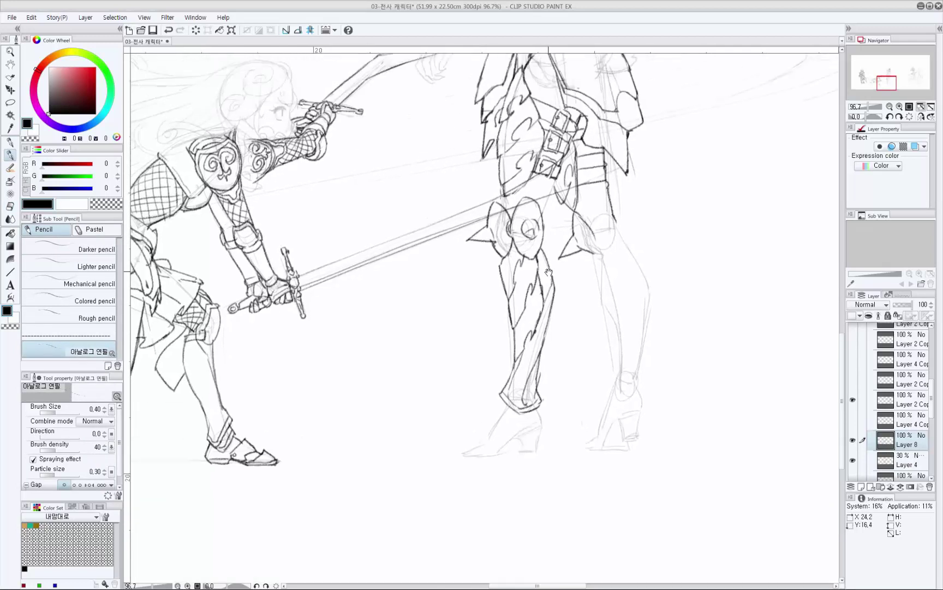
Draw the inner curved plate of the near knee guard beside its spike.
{"action": "mouse_move", "coordinate": [609, 262]}
{"action": "left_mouse_down"}
{"action": "mouse_move", "coordinate": [573, 349]}
{"action": "mouse_move", "coordinate": [559, 289]}
{"action": "left_mouse_up"}
{"action": "scroll", "coordinate": [559, 289], "scroll_direction": "up", "scroll_amount": 2}
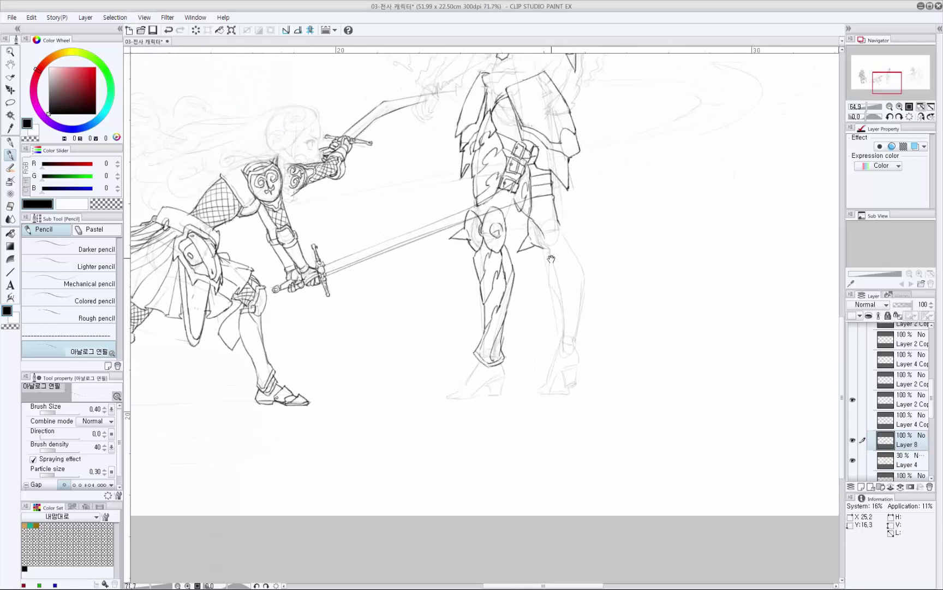
{"action": "key", "text": "p"}
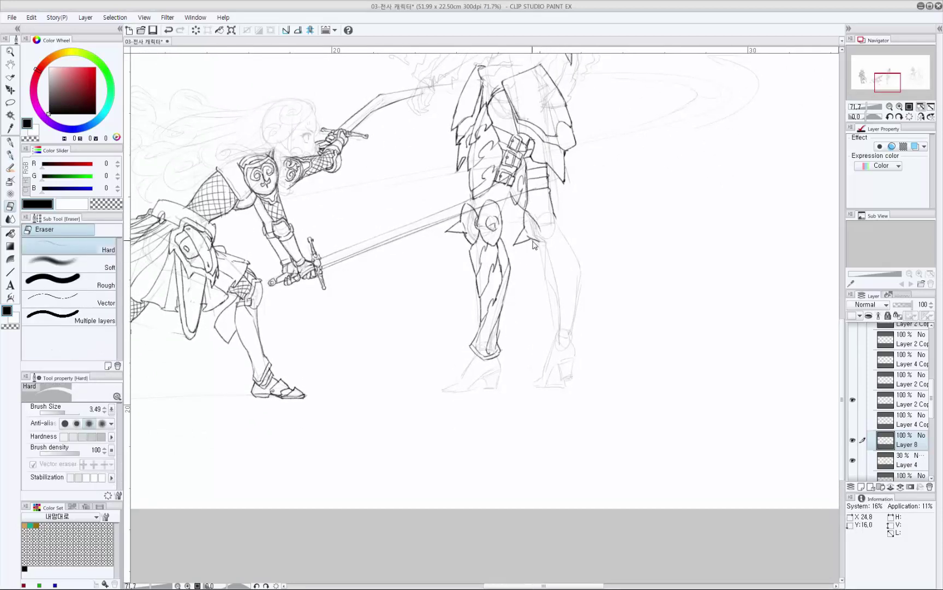
{"action": "key", "text": "p"}
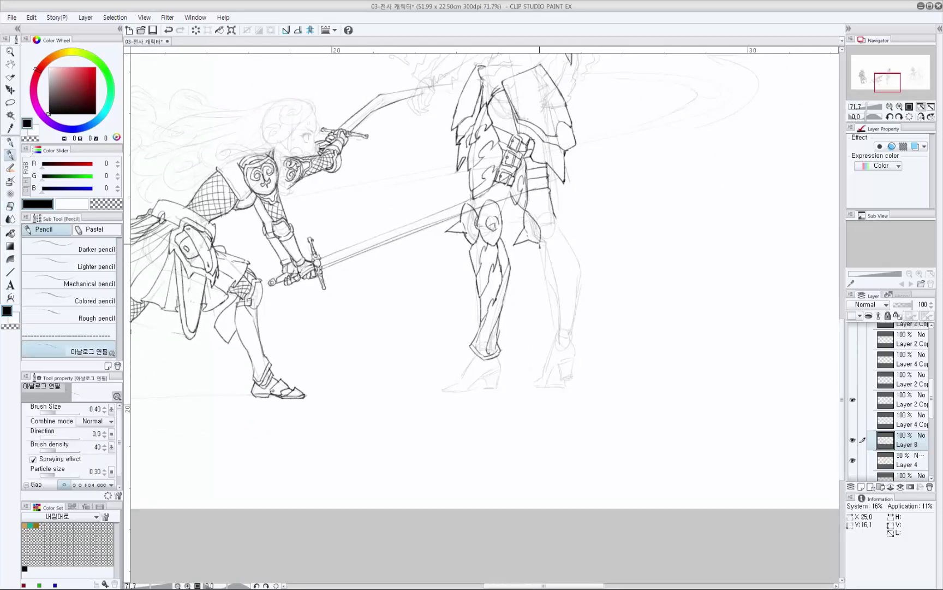
{"action": "left_click_drag", "start_coordinate": [540, 246], "coordinate": [535, 241]}
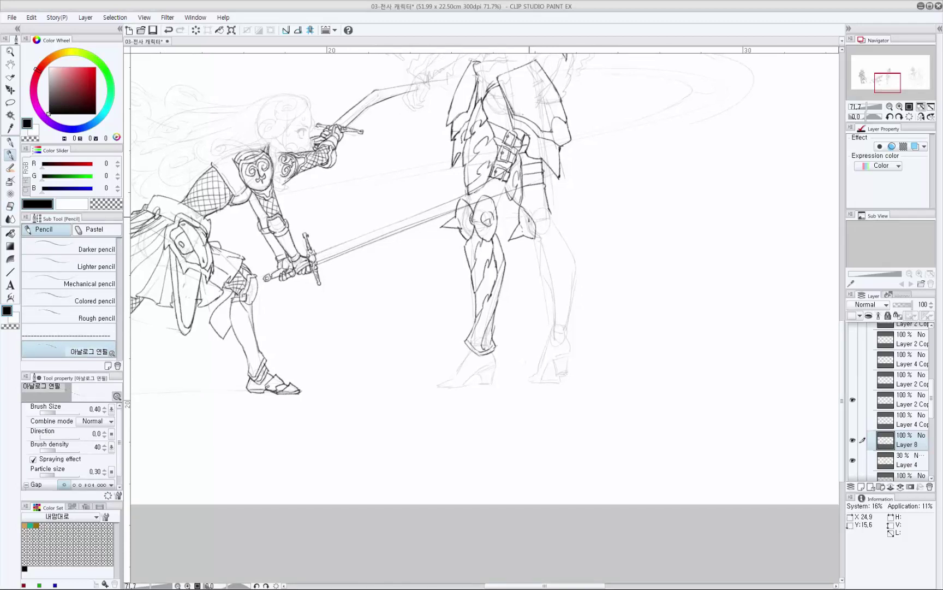
Draw a strap band around the near knee, running back from the knee guard beneath the thigh.
{"action": "key", "text": "ctrl+z"}
{"action": "left_click_drag", "start_coordinate": [488, 211], "coordinate": [492, 207]}
{"action": "left_click_drag", "start_coordinate": [548, 205], "coordinate": [556, 217]}
{"action": "key", "text": "ctrl+z"}
{"action": "key", "text": "ctrl+z"}
{"action": "key", "text": "ctrl+y"}
{"action": "left_click_drag", "start_coordinate": [531, 219], "coordinate": [534, 220]}
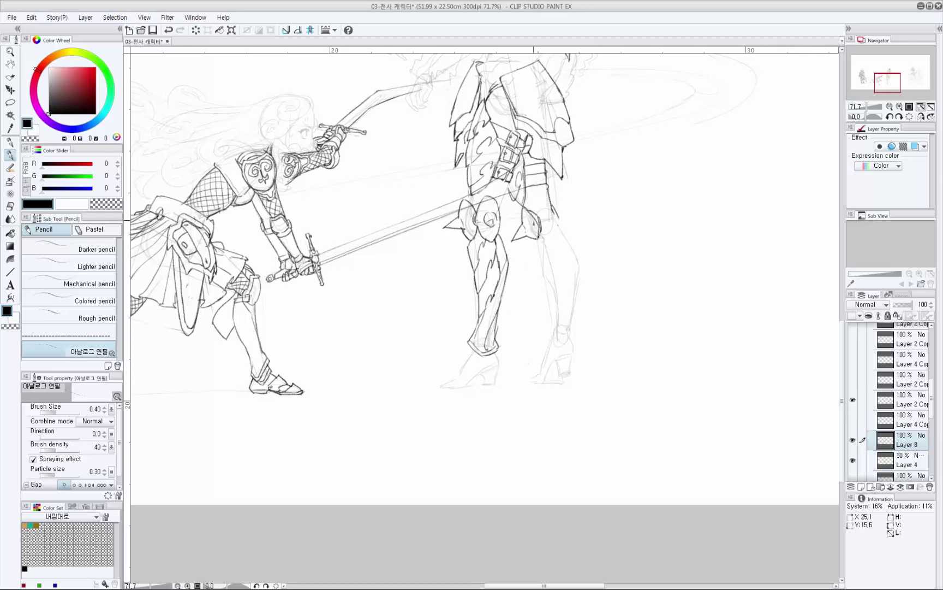
{"action": "key", "text": "ctrl+z"}
{"action": "key", "text": "ctrl+y"}
{"action": "key", "text": "ctrl+z"}
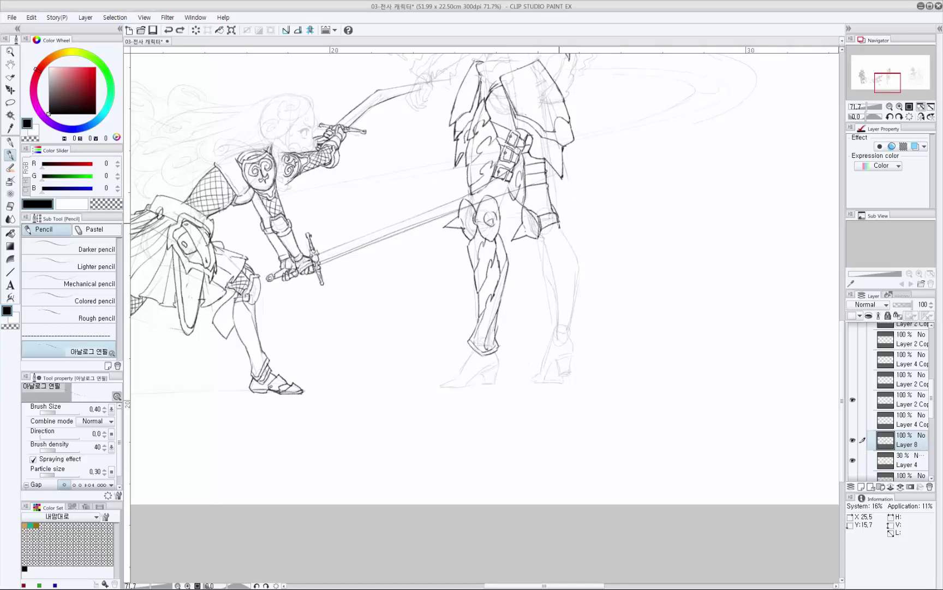
{"action": "key", "text": "ctrl+y"}
{"action": "mouse_move", "coordinate": [555, 219]}
{"action": "left_mouse_down"}
{"action": "mouse_move", "coordinate": [541, 206]}
{"action": "mouse_move", "coordinate": [552, 270]}
{"action": "left_mouse_up"}
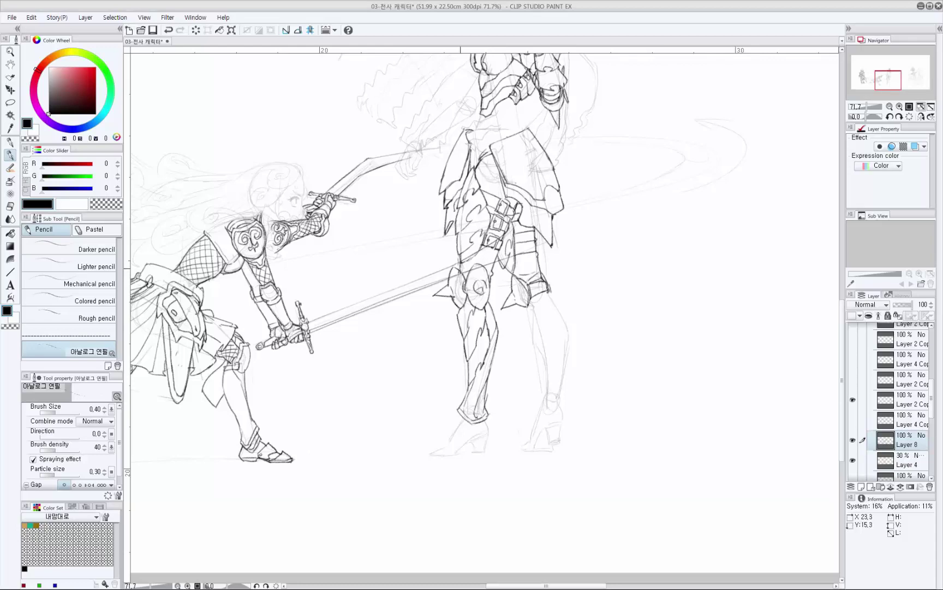
Erase the rough lines around the near knee guard's spike with the Hard eraser.
{"action": "left_click_drag", "start_coordinate": [486, 289], "coordinate": [482, 295]}
{"action": "scroll", "coordinate": [483, 295], "scroll_direction": "down", "scroll_amount": 4}
{"action": "scroll", "coordinate": [546, 289], "scroll_direction": "up", "scroll_amount": 5}
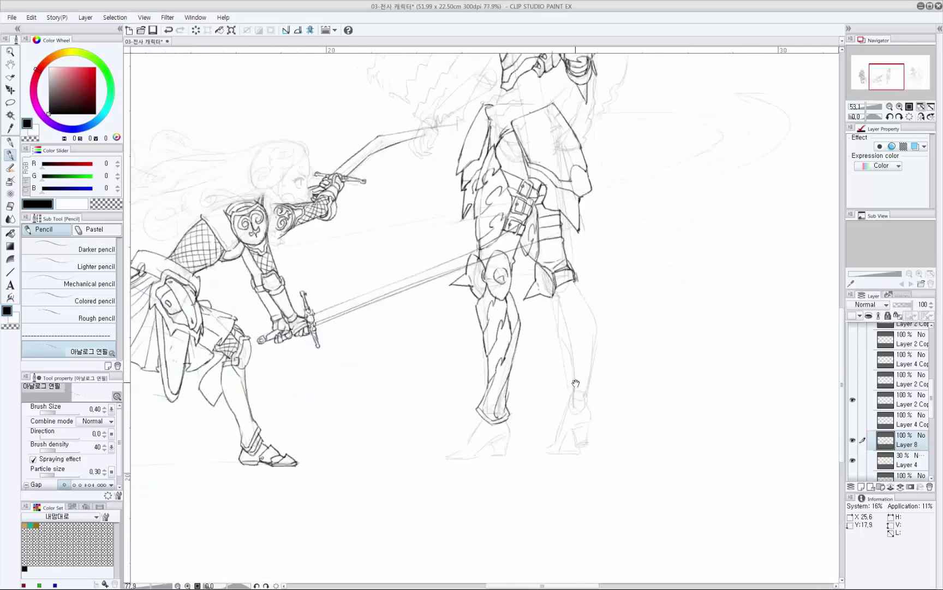
{"action": "left_click_drag", "start_coordinate": [551, 288], "coordinate": [532, 266]}
{"action": "key", "text": "e"}
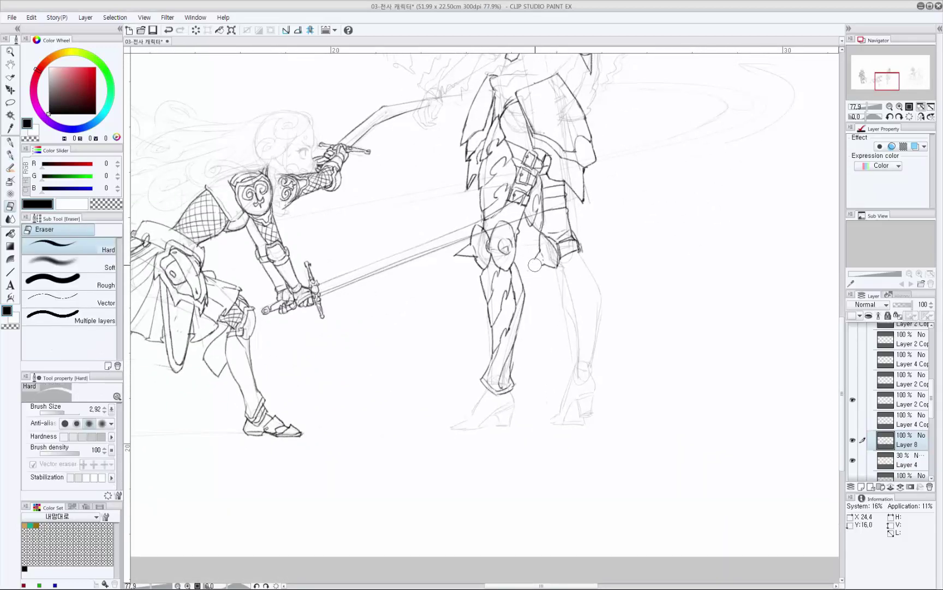
{"action": "key", "text": "p"}
{"action": "key", "text": "e"}
{"action": "left_click_drag", "start_coordinate": [542, 239], "coordinate": [528, 264]}
{"action": "key", "text": "p"}
Redraw the near knee guard's spike and lower edge, and refine the adjoining knee strap.
{"action": "key", "text": "ctrl+z"}
{"action": "key", "text": "ctrl+z"}
{"action": "key", "text": "ctrl+z"}
{"action": "mouse_move", "coordinate": [581, 245]}
{"action": "left_mouse_down"}
{"action": "mouse_move", "coordinate": [569, 239]}
{"action": "mouse_move", "coordinate": [528, 258]}
{"action": "left_mouse_up"}
{"action": "key", "text": "e"}
{"action": "key", "text": "p"}
{"action": "left_click_drag", "start_coordinate": [551, 230], "coordinate": [547, 215]}
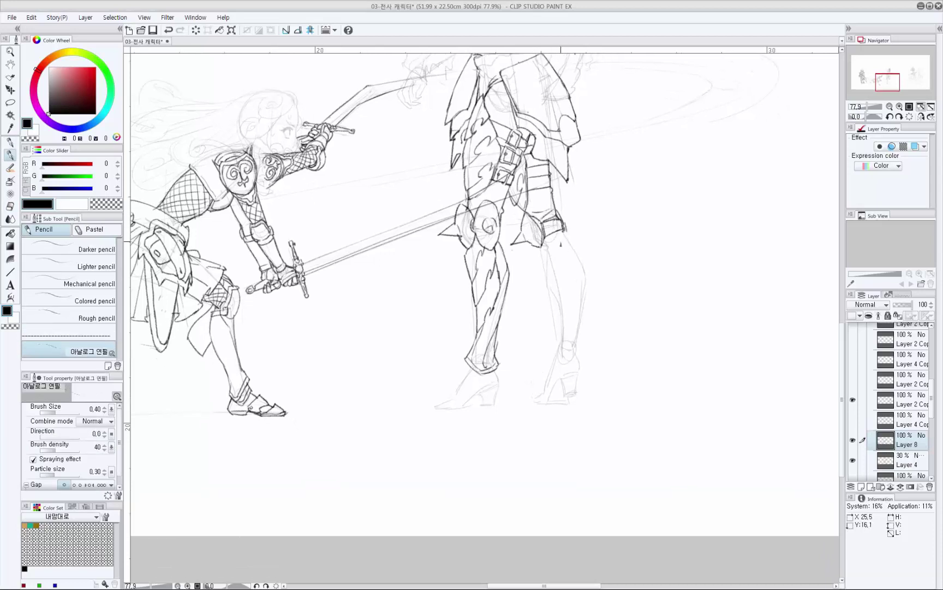
Draw the near lower leg's front and back contours from the knee down to a curved ankle cuff.
{"action": "key", "text": "e"}
{"action": "mouse_move", "coordinate": [542, 252]}
{"action": "left_mouse_down"}
{"action": "mouse_move", "coordinate": [534, 244]}
{"action": "mouse_move", "coordinate": [548, 268]}
{"action": "mouse_move", "coordinate": [557, 350]}
{"action": "left_mouse_up"}
{"action": "key", "text": "p"}
{"action": "key", "text": "ctrl+z"}
{"action": "key", "text": "ctrl+z"}
{"action": "mouse_move", "coordinate": [563, 231]}
{"action": "left_mouse_down"}
{"action": "mouse_move", "coordinate": [588, 277]}
{"action": "mouse_move", "coordinate": [577, 251]}
{"action": "mouse_move", "coordinate": [588, 276]}
{"action": "mouse_move", "coordinate": [577, 329]}
{"action": "mouse_move", "coordinate": [586, 359]}
{"action": "left_mouse_up"}
{"action": "key", "text": "ctrl+z"}
{"action": "key", "text": "ctrl+z"}
{"action": "mouse_move", "coordinate": [558, 320]}
{"action": "left_mouse_down"}
{"action": "mouse_move", "coordinate": [548, 368]}
{"action": "mouse_move", "coordinate": [576, 376]}
{"action": "left_mouse_up"}
{"action": "key", "text": "ctrl+z"}
{"action": "key", "text": "ctrl+z"}
{"action": "key", "text": "ctrl+z"}
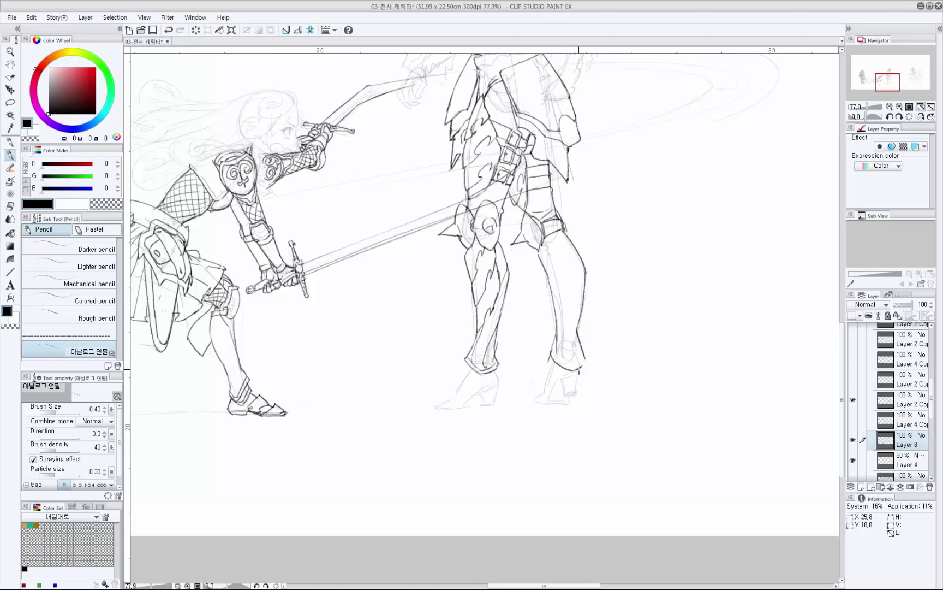
Clean up the near ankle cuff and close its rounded lower edge against the calf contour.
{"action": "key", "text": "e"}
{"action": "mouse_move", "coordinate": [559, 337]}
{"action": "left_mouse_down"}
{"action": "mouse_move", "coordinate": [563, 328]}
{"action": "mouse_move", "coordinate": [594, 330]}
{"action": "mouse_move", "coordinate": [566, 358]}
{"action": "mouse_move", "coordinate": [578, 315]}
{"action": "mouse_move", "coordinate": [574, 334]}
{"action": "left_mouse_up"}
{"action": "key", "text": "p"}
{"action": "key", "text": "e"}
{"action": "key", "text": "p"}
{"action": "key", "text": "ctrl+z"}
{"action": "left_click_drag", "start_coordinate": [581, 288], "coordinate": [574, 336]}
{"action": "left_click_drag", "start_coordinate": [573, 329], "coordinate": [576, 350]}
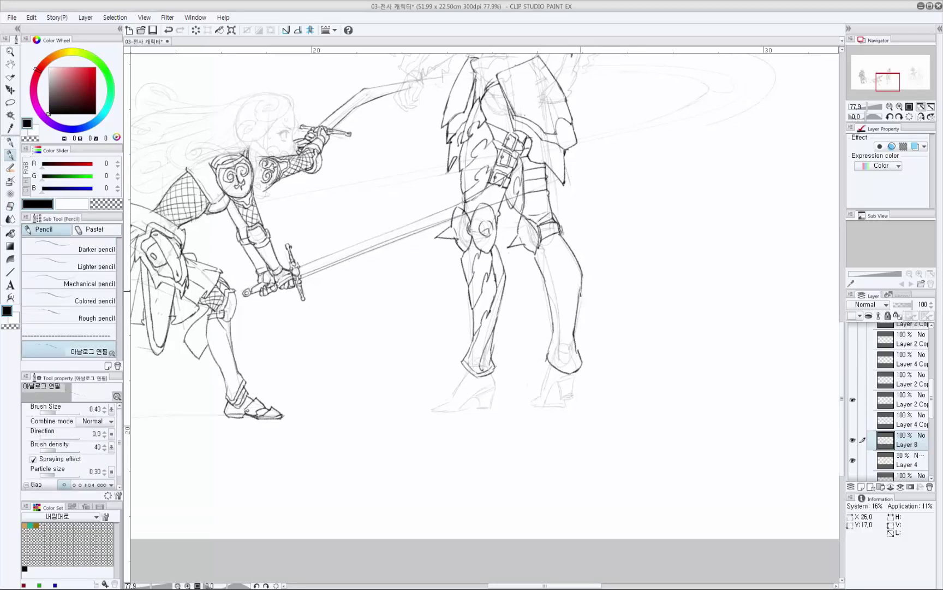
Erase and redraw the near calf's back contour, and firm up the shin's front line.
{"action": "key", "text": "e"}
{"action": "left_click_drag", "start_coordinate": [581, 291], "coordinate": [575, 344]}
{"action": "key", "text": "p"}
{"action": "mouse_move", "coordinate": [582, 283]}
{"action": "left_mouse_down"}
{"action": "mouse_move", "coordinate": [574, 335]}
{"action": "mouse_move", "coordinate": [582, 358]}
{"action": "left_mouse_up"}
{"action": "left_click_drag", "start_coordinate": [547, 261], "coordinate": [554, 329]}
{"action": "key", "text": "ctrl+z"}
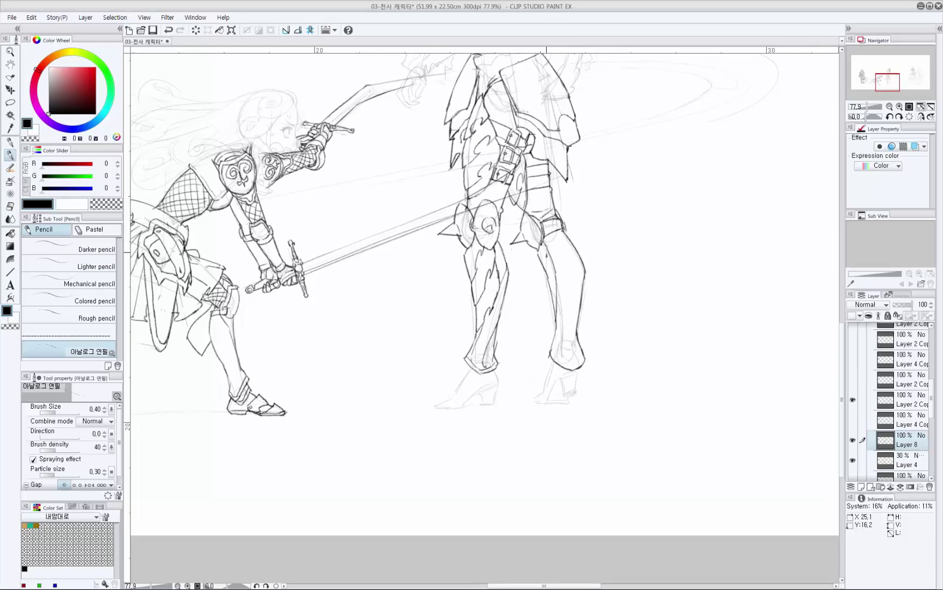
Draw a jagged plate edge down the front of the near shin, erasing stray lines along it.
{"action": "left_click_drag", "start_coordinate": [545, 245], "coordinate": [558, 321]}
{"action": "key", "text": "ctrl+z"}
{"action": "key", "text": "ctrl+z"}
{"action": "key", "text": "e"}
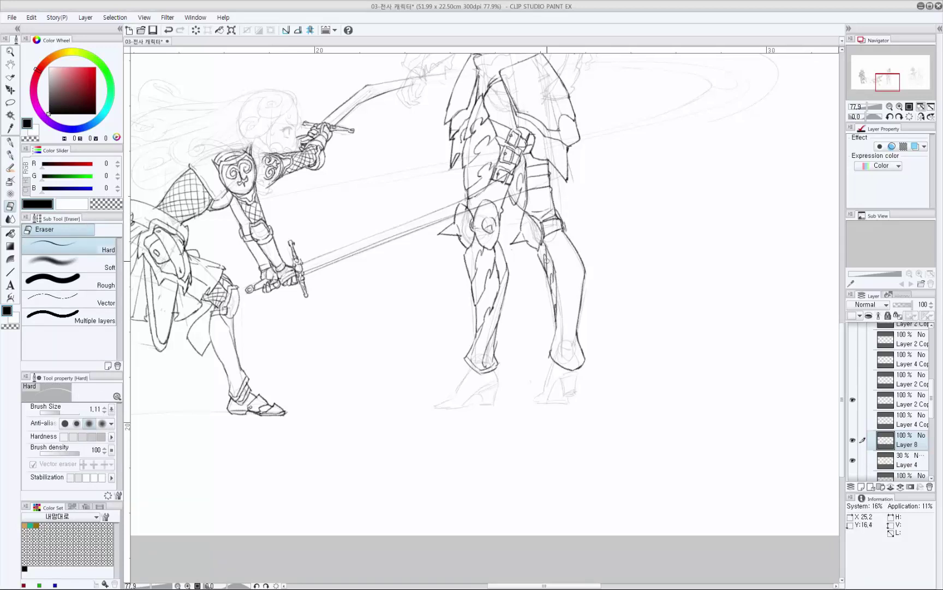
{"action": "mouse_move", "coordinate": [546, 259]}
{"action": "left_mouse_down"}
{"action": "mouse_move", "coordinate": [562, 286]}
{"action": "mouse_move", "coordinate": [558, 305]}
{"action": "left_mouse_up"}
{"action": "key", "text": "p"}
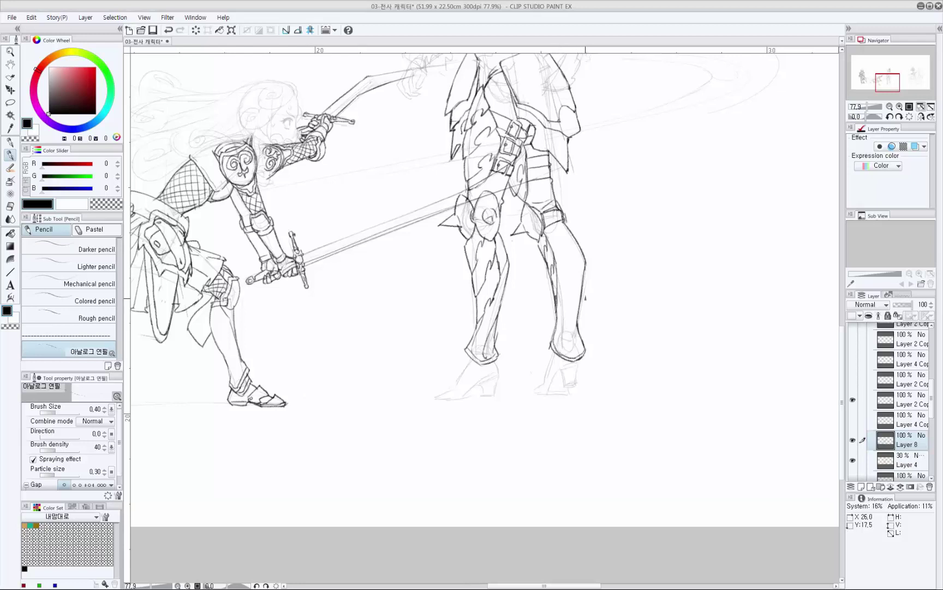
Draw the near shin plate's long inner contour between the knee and the ankle cuff.
{"action": "mouse_move", "coordinate": [558, 270]}
{"action": "left_mouse_down"}
{"action": "mouse_move", "coordinate": [563, 247]}
{"action": "mouse_move", "coordinate": [578, 237]}
{"action": "left_mouse_up"}
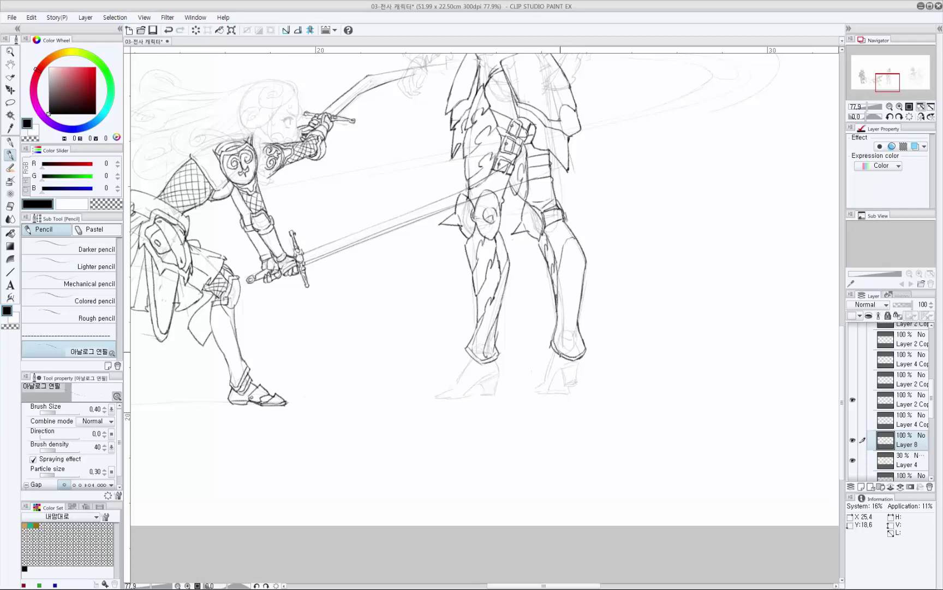
{"action": "left_click_drag", "start_coordinate": [565, 358], "coordinate": [580, 281]}
{"action": "left_click_drag", "start_coordinate": [588, 238], "coordinate": [595, 300]}
{"action": "left_click_drag", "start_coordinate": [590, 301], "coordinate": [552, 264]}
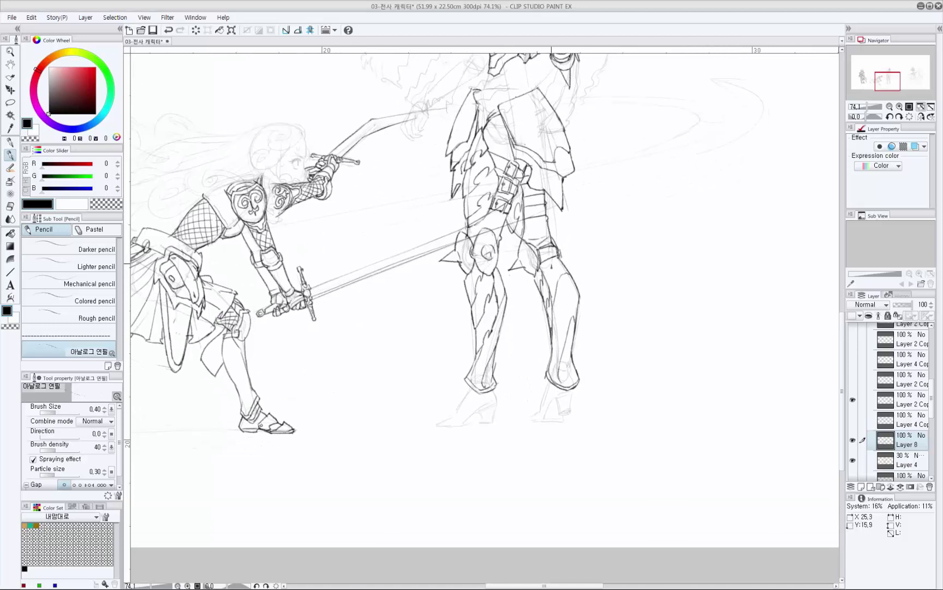
{"action": "scroll", "coordinate": [550, 267], "scroll_direction": "down", "scroll_amount": 2}
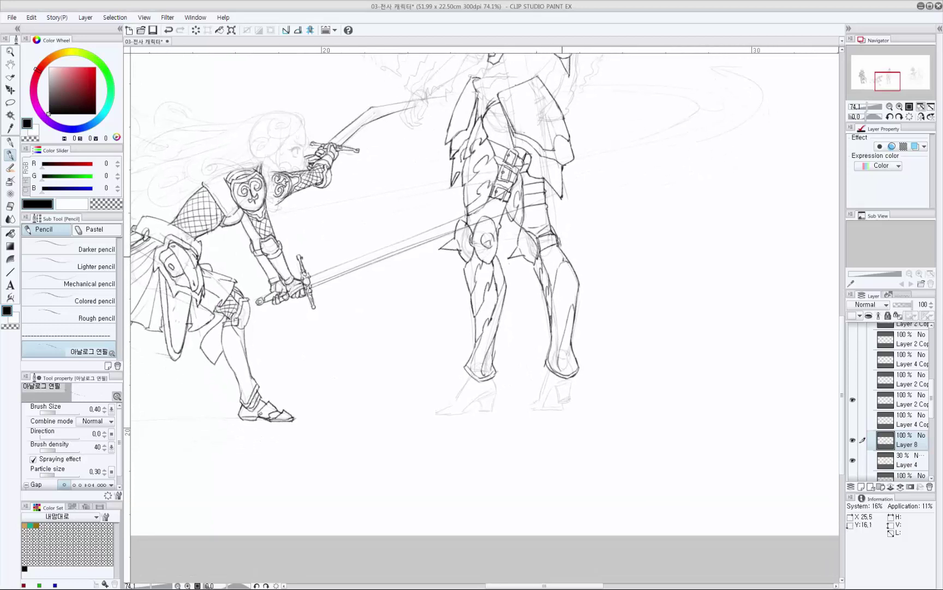
Retouch the near knee guard's side spike and the lines beside the knee strap.
{"action": "left_click_drag", "start_coordinate": [545, 250], "coordinate": [551, 244]}
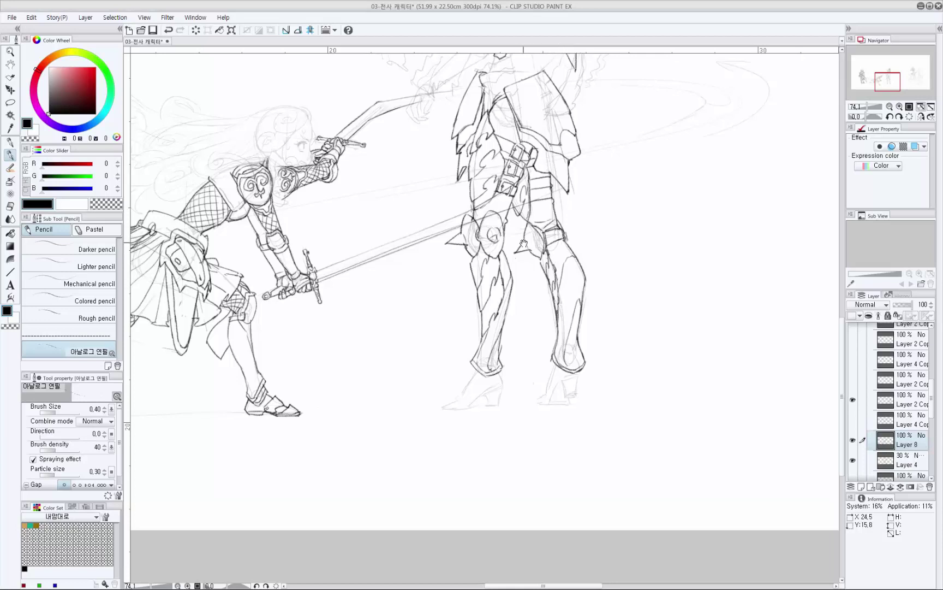
{"action": "left_click_drag", "start_coordinate": [524, 243], "coordinate": [524, 245]}
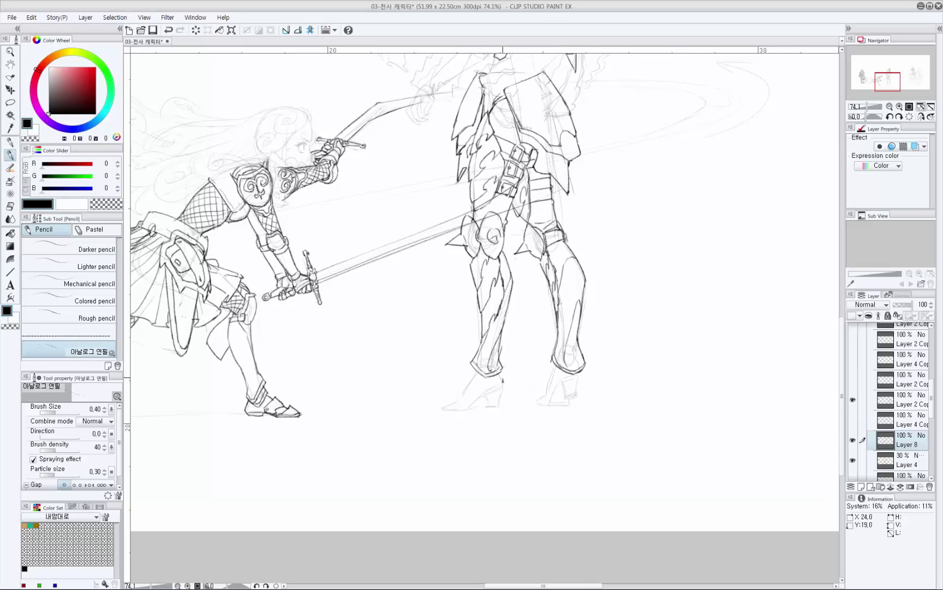
{"action": "mouse_move", "coordinate": [505, 171]}
{"action": "left_mouse_down"}
{"action": "mouse_move", "coordinate": [514, 206]}
{"action": "mouse_move", "coordinate": [521, 156]}
{"action": "mouse_move", "coordinate": [519, 177]}
{"action": "left_mouse_up"}
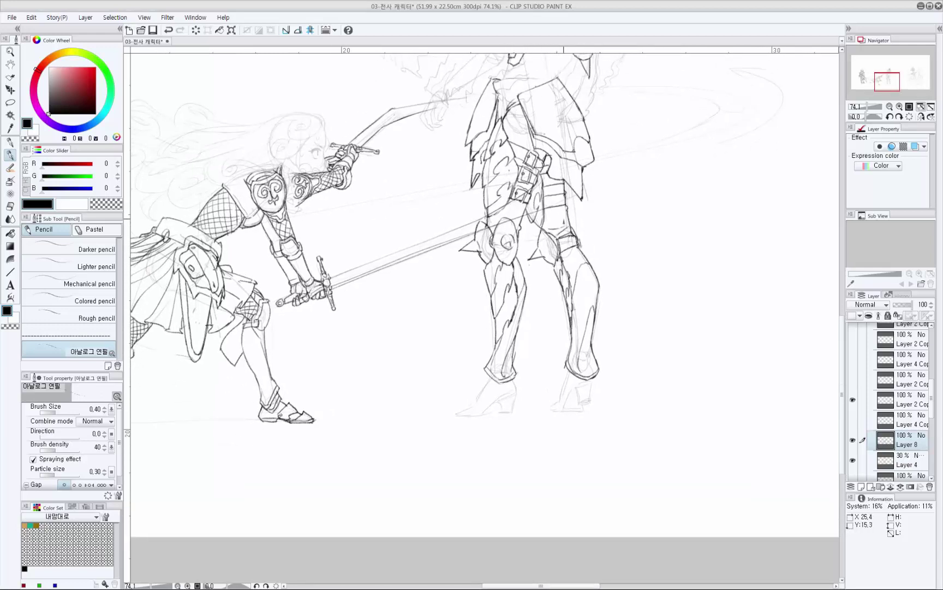
{"action": "key", "text": "ctrl+z"}
{"action": "scroll", "coordinate": [519, 314], "scroll_direction": "down", "scroll_amount": 2}
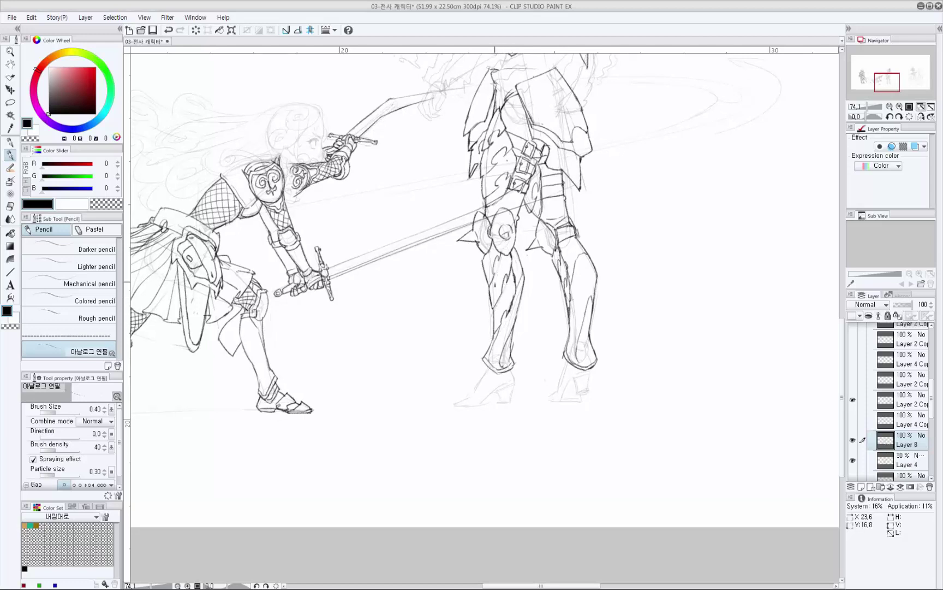
Draw the far foot's ankle plate, instep and high heel beneath the shin cuff.
{"action": "scroll", "coordinate": [573, 262], "scroll_direction": "down", "scroll_amount": 5}
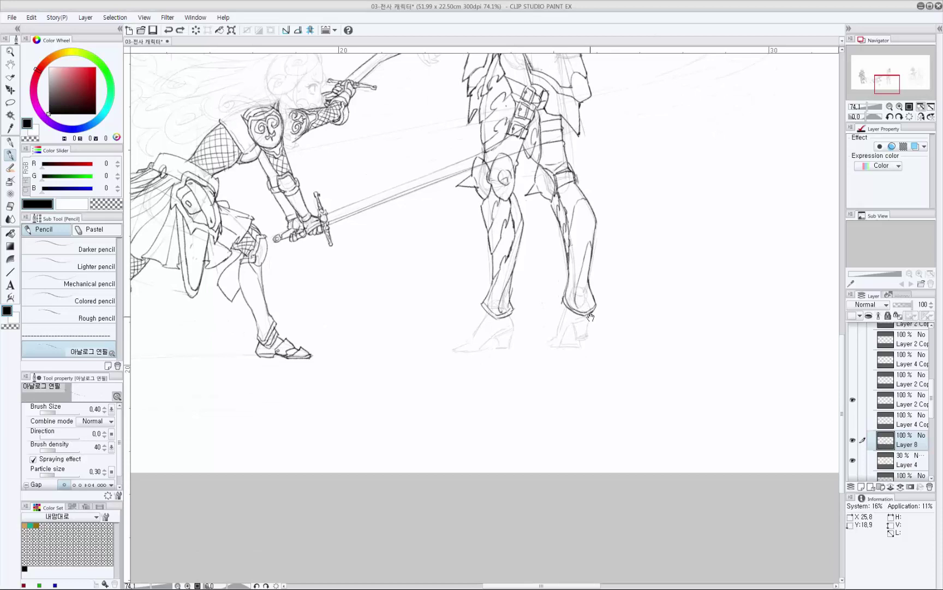
{"action": "mouse_move", "coordinate": [591, 318]}
{"action": "left_mouse_down"}
{"action": "mouse_move", "coordinate": [601, 307]}
{"action": "mouse_move", "coordinate": [588, 322]}
{"action": "left_mouse_up"}
{"action": "key", "text": "ctrl+z"}
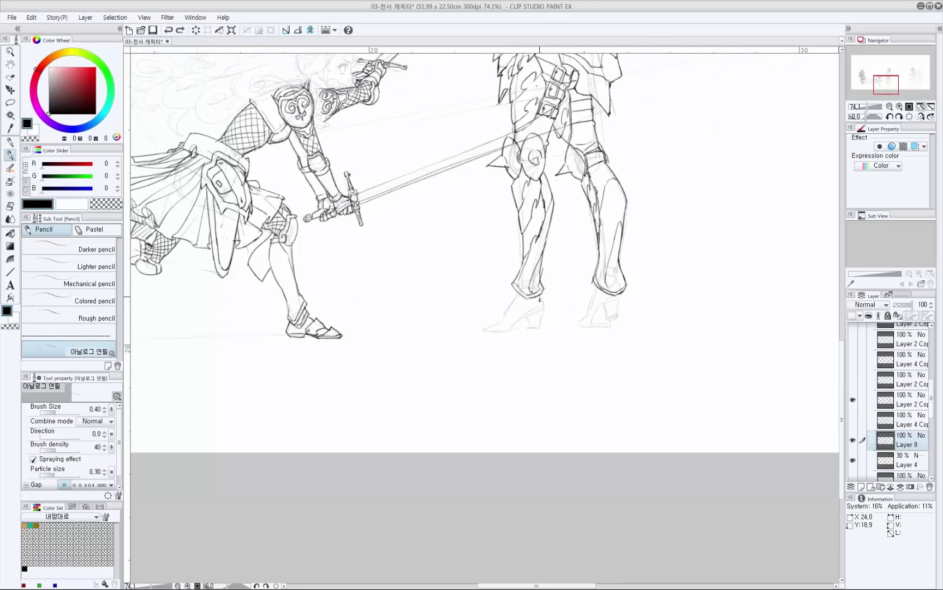
{"action": "mouse_move", "coordinate": [541, 298]}
{"action": "left_mouse_down"}
{"action": "mouse_move", "coordinate": [545, 310]}
{"action": "mouse_move", "coordinate": [590, 257]}
{"action": "left_mouse_up"}
{"action": "key", "text": "ctrl+z"}
{"action": "key", "text": "ctrl+z"}
{"action": "mouse_move", "coordinate": [577, 281]}
{"action": "left_mouse_down"}
{"action": "mouse_move", "coordinate": [572, 302]}
{"action": "mouse_move", "coordinate": [554, 285]}
{"action": "mouse_move", "coordinate": [542, 301]}
{"action": "mouse_move", "coordinate": [549, 273]}
{"action": "mouse_move", "coordinate": [547, 298]}
{"action": "mouse_move", "coordinate": [539, 268]}
{"action": "mouse_move", "coordinate": [532, 298]}
{"action": "left_mouse_up"}
{"action": "key", "text": "ctrl+z"}
{"action": "key", "text": "ctrl+z"}
{"action": "key", "text": "e"}
{"action": "key", "text": "p"}
{"action": "key", "text": "ctrl+z"}
{"action": "key", "text": "ctrl+z"}
{"action": "key", "text": "ctrl+z"}
{"action": "key", "text": "ctrl+z"}
{"action": "key", "text": "ctrl+z"}
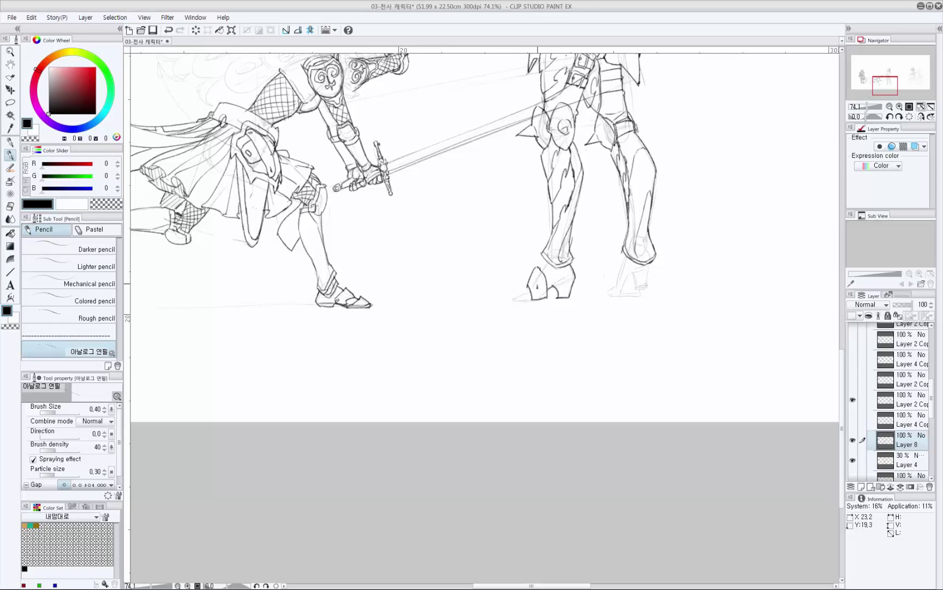
Draw the far foot's layered instep plate and pointed toe cap, closing the sole line.
{"action": "key", "text": "ctrl+z"}
{"action": "key", "text": "ctrl+z"}
{"action": "key", "text": "ctrl+z"}
{"action": "mouse_move", "coordinate": [548, 289]}
{"action": "left_mouse_down"}
{"action": "mouse_move", "coordinate": [541, 270]}
{"action": "mouse_move", "coordinate": [526, 286]}
{"action": "mouse_move", "coordinate": [531, 298]}
{"action": "mouse_move", "coordinate": [533, 275]}
{"action": "mouse_move", "coordinate": [550, 289]}
{"action": "mouse_move", "coordinate": [543, 271]}
{"action": "mouse_move", "coordinate": [565, 249]}
{"action": "mouse_move", "coordinate": [569, 257]}
{"action": "mouse_move", "coordinate": [551, 270]}
{"action": "mouse_move", "coordinate": [559, 282]}
{"action": "mouse_move", "coordinate": [567, 268]}
{"action": "mouse_move", "coordinate": [533, 296]}
{"action": "mouse_move", "coordinate": [532, 259]}
{"action": "mouse_move", "coordinate": [549, 294]}
{"action": "left_mouse_up"}
{"action": "key", "text": "ctrl+z"}
{"action": "key", "text": "ctrl+z"}
{"action": "key", "text": "ctrl+z"}
{"action": "key", "text": "ctrl+z"}
{"action": "key", "text": "ctrl+z"}
{"action": "key", "text": "ctrl+z"}
{"action": "key", "text": "ctrl+z"}
{"action": "mouse_move", "coordinate": [538, 283]}
{"action": "left_mouse_down"}
{"action": "mouse_move", "coordinate": [544, 288]}
{"action": "mouse_move", "coordinate": [529, 296]}
{"action": "mouse_move", "coordinate": [539, 296]}
{"action": "left_mouse_up"}
{"action": "left_click_drag", "start_coordinate": [536, 297], "coordinate": [552, 299]}
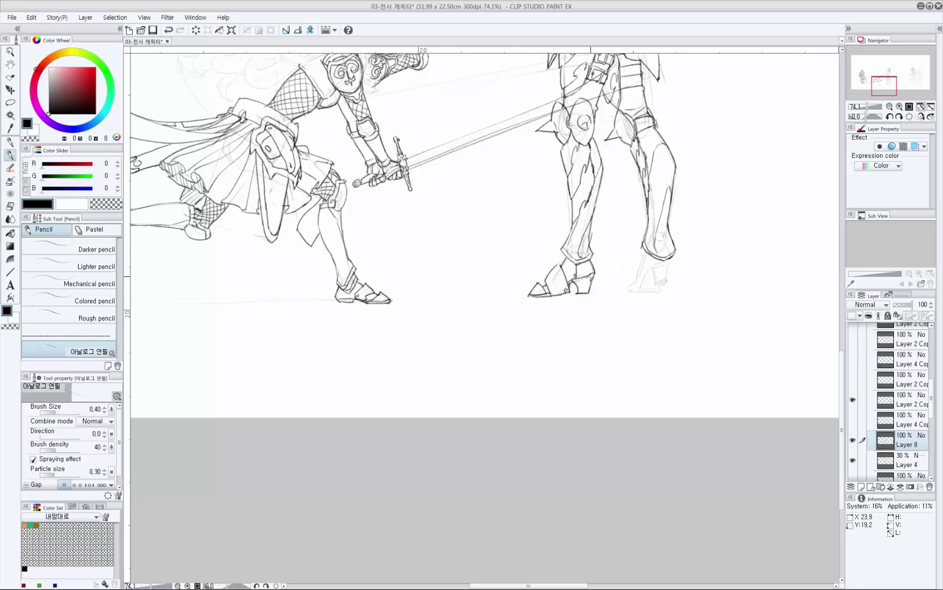
{"action": "scroll", "coordinate": [592, 278], "scroll_direction": "down", "scroll_amount": 3}
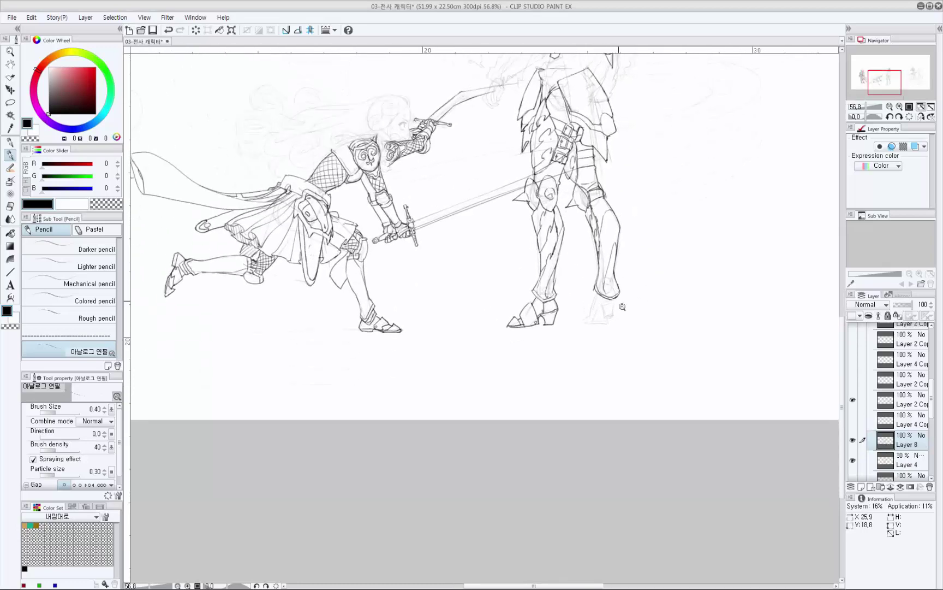
{"action": "scroll", "coordinate": [622, 306], "scroll_direction": "up", "scroll_amount": 2}
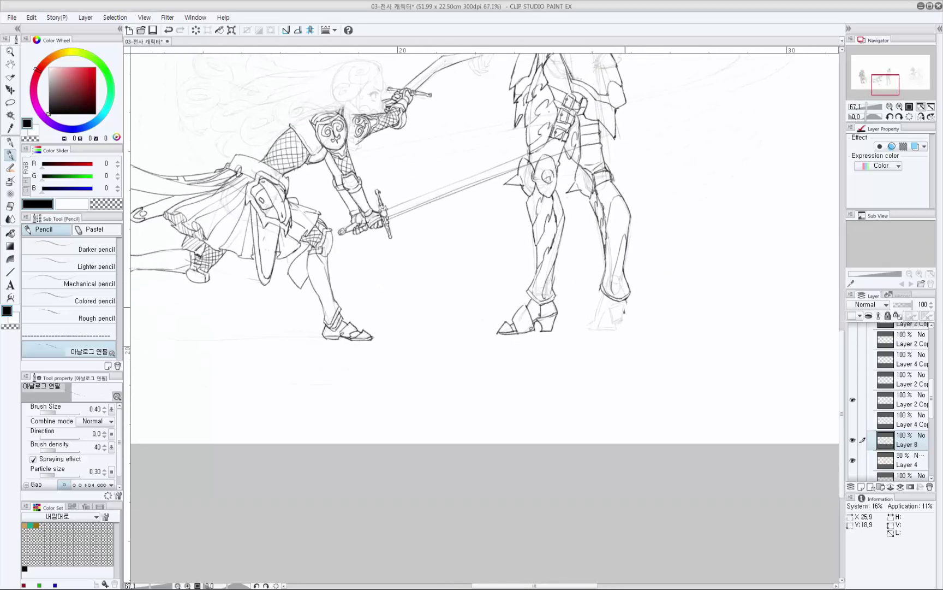
{"action": "key", "text": "ctrl+z"}
{"action": "left_click_drag", "start_coordinate": [629, 302], "coordinate": [637, 385]}
{"action": "scroll", "coordinate": [615, 341], "scroll_direction": "down", "scroll_amount": 2}
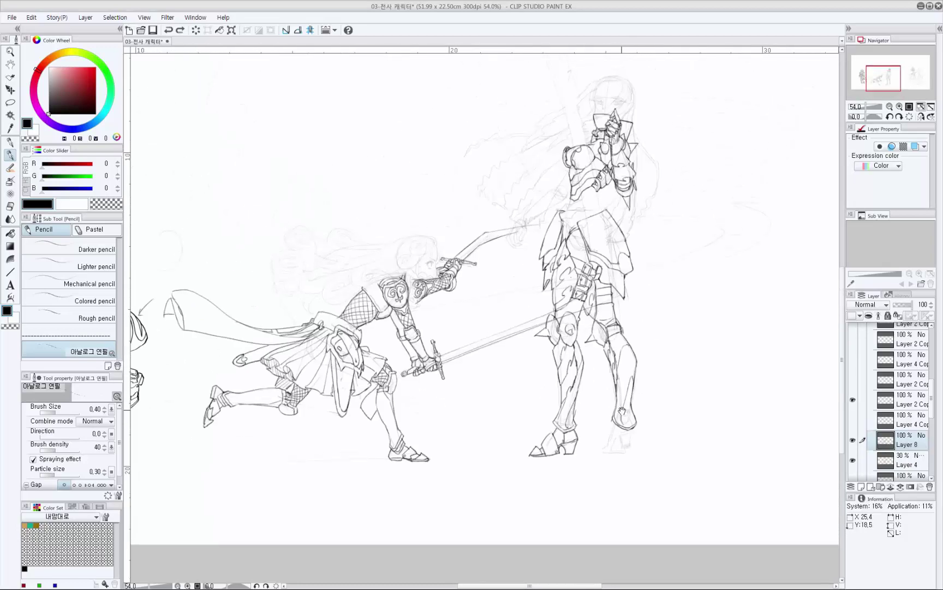
Erase and redraw the near shin's front contour and jagged plate edge below the knee.
{"action": "scroll", "coordinate": [603, 360], "scroll_direction": "up", "scroll_amount": 3}
{"action": "key", "text": "e"}
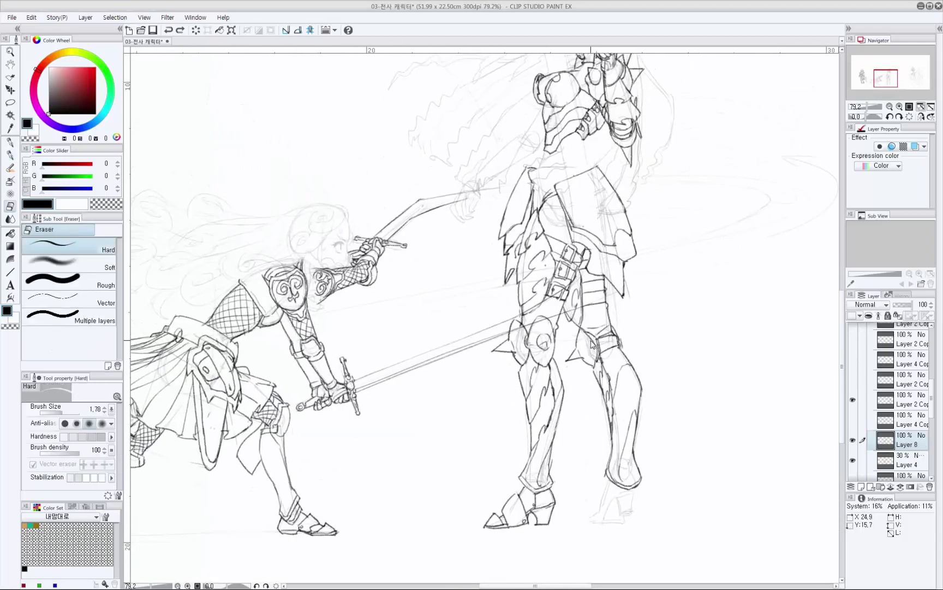
{"action": "mouse_move", "coordinate": [593, 345]}
{"action": "left_mouse_down"}
{"action": "mouse_move", "coordinate": [588, 337]}
{"action": "mouse_move", "coordinate": [594, 351]}
{"action": "mouse_move", "coordinate": [586, 342]}
{"action": "mouse_move", "coordinate": [573, 354]}
{"action": "mouse_move", "coordinate": [593, 367]}
{"action": "mouse_move", "coordinate": [589, 351]}
{"action": "mouse_move", "coordinate": [595, 367]}
{"action": "mouse_move", "coordinate": [596, 319]}
{"action": "left_mouse_up"}
{"action": "key", "text": "p"}
{"action": "key", "text": "ctrl+z"}
{"action": "key", "text": "ctrl+z"}
{"action": "key", "text": "ctrl+z"}
{"action": "key", "text": "ctrl+z"}
{"action": "key", "text": "ctrl+z"}
{"action": "key", "text": "e"}
{"action": "key", "text": "p"}
{"action": "key", "text": "p"}
{"action": "mouse_move", "coordinate": [601, 374]}
{"action": "left_mouse_down", "text": "ctrl"}
{"action": "mouse_move", "coordinate": [555, 377]}
{"action": "mouse_move", "coordinate": [578, 385]}
{"action": "mouse_move", "coordinate": [581, 330]}
{"action": "left_mouse_up", "text": "ctrl"}
{"action": "left_click_drag", "start_coordinate": [588, 359], "coordinate": [597, 367]}
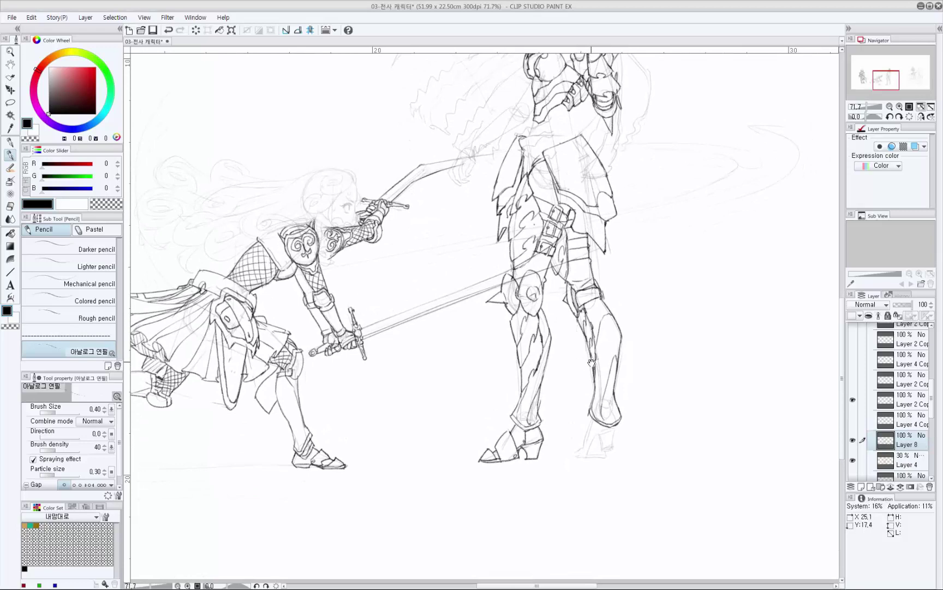
Erase the near ankle cuff's rounded rim and redraw it with an angular, pointed lower edge.
{"action": "left_click_drag", "start_coordinate": [603, 412], "coordinate": [601, 328]}
{"action": "key", "text": "e"}
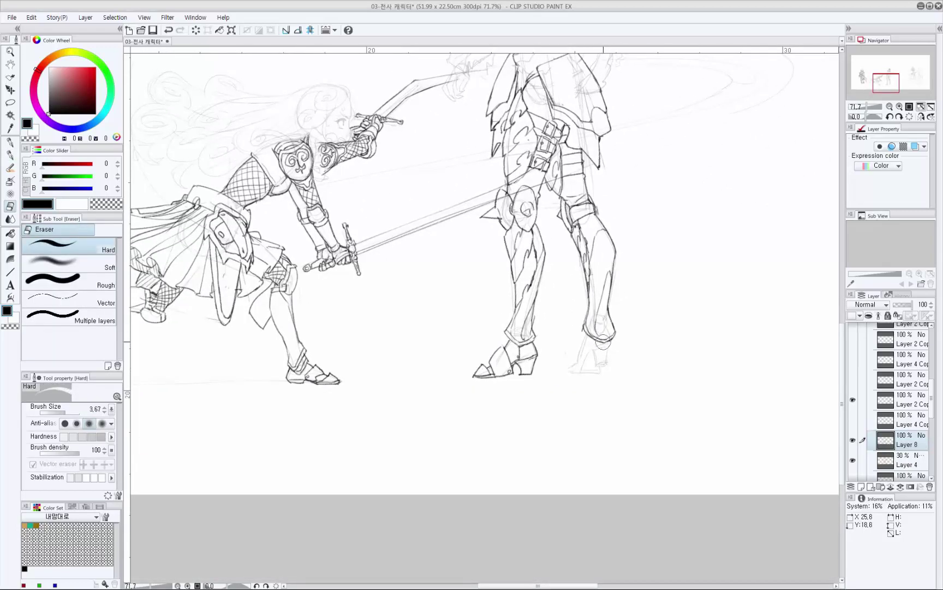
{"action": "key", "text": "p"}
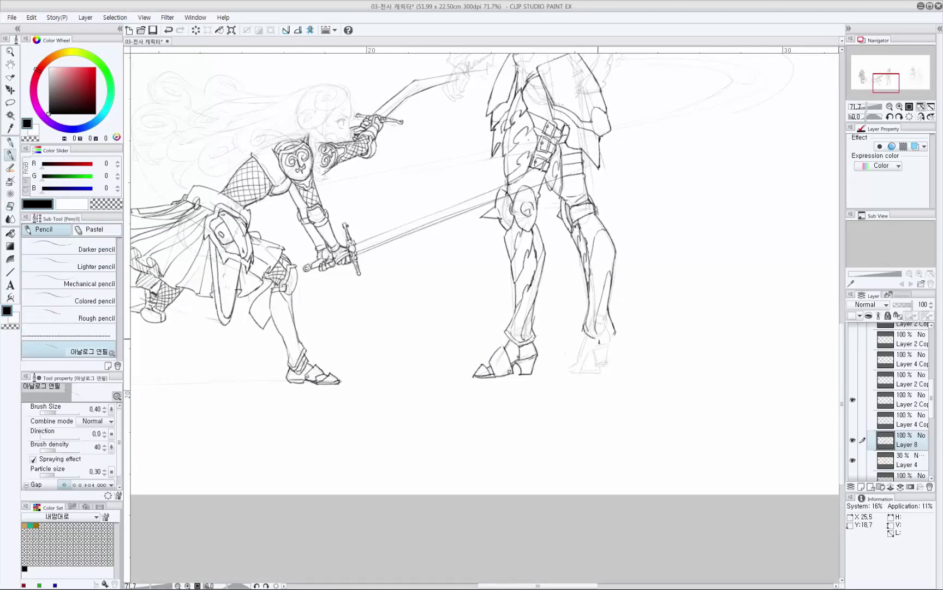
{"action": "left_click_drag", "start_coordinate": [598, 338], "coordinate": [600, 342]}
{"action": "scroll", "coordinate": [586, 327], "scroll_direction": "down", "scroll_amount": 1}
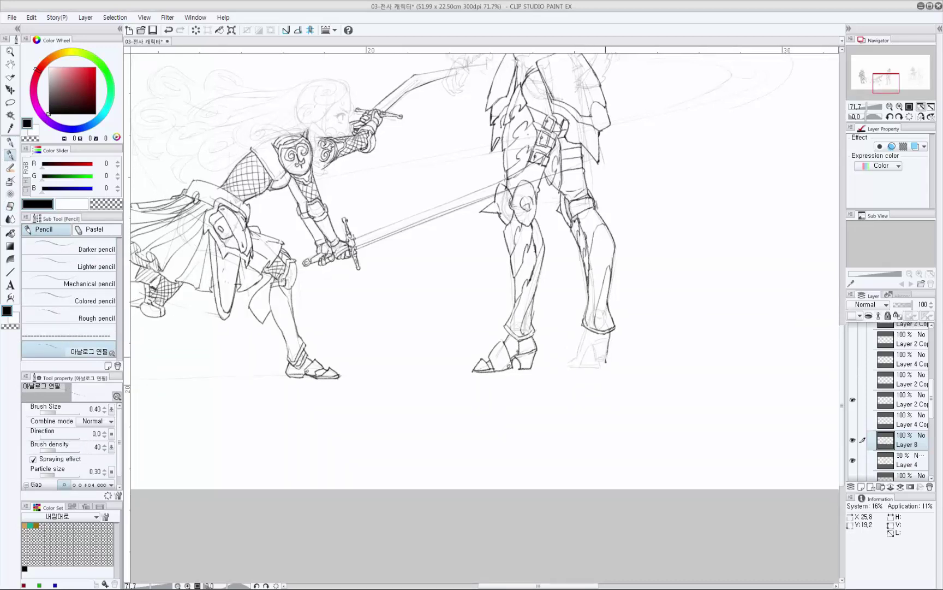
Draw the near foot's armoured boot with its heel, instep plate and toe, and clean up the toe outline.
{"action": "mouse_move", "coordinate": [595, 359]}
{"action": "left_mouse_down"}
{"action": "mouse_move", "coordinate": [606, 361]}
{"action": "mouse_move", "coordinate": [589, 346]}
{"action": "mouse_move", "coordinate": [582, 367]}
{"action": "mouse_move", "coordinate": [581, 353]}
{"action": "mouse_move", "coordinate": [582, 362]}
{"action": "mouse_move", "coordinate": [604, 362]}
{"action": "mouse_move", "coordinate": [580, 369]}
{"action": "left_mouse_up"}
{"action": "key", "text": "ctrl+z"}
{"action": "key", "text": "ctrl+z"}
{"action": "key", "text": "ctrl+z"}
{"action": "key", "text": "ctrl+z"}
{"action": "key", "text": "ctrl+z"}
{"action": "key", "text": "ctrl+z"}
{"action": "mouse_move", "coordinate": [582, 331]}
{"action": "left_mouse_down"}
{"action": "mouse_move", "coordinate": [576, 371]}
{"action": "mouse_move", "coordinate": [600, 368]}
{"action": "left_mouse_up"}
{"action": "key", "text": "ctrl+z"}
{"action": "key", "text": "ctrl+z"}
{"action": "key", "text": "ctrl+z"}
{"action": "key", "text": "ctrl+z"}
{"action": "key", "text": "p"}
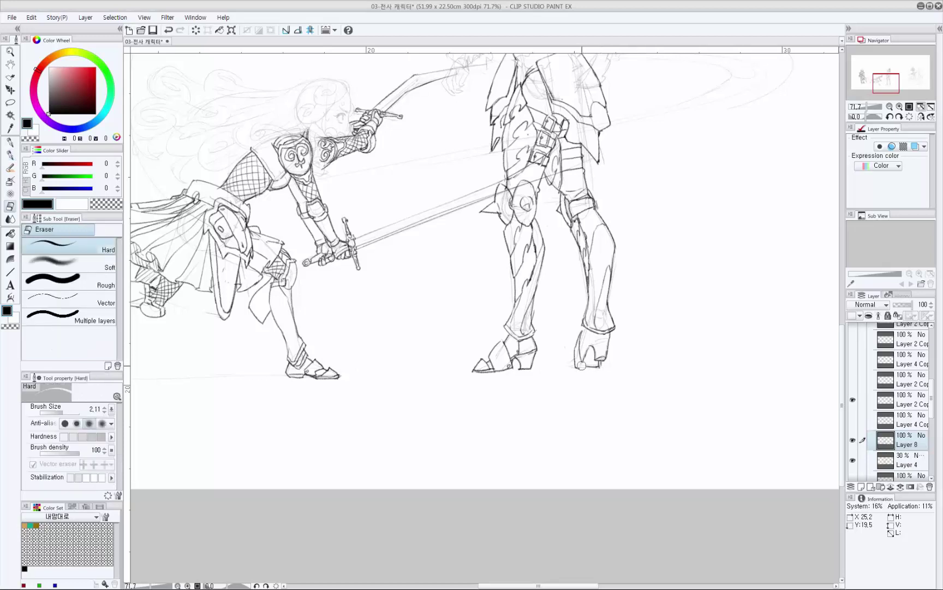
{"action": "key", "text": "p"}
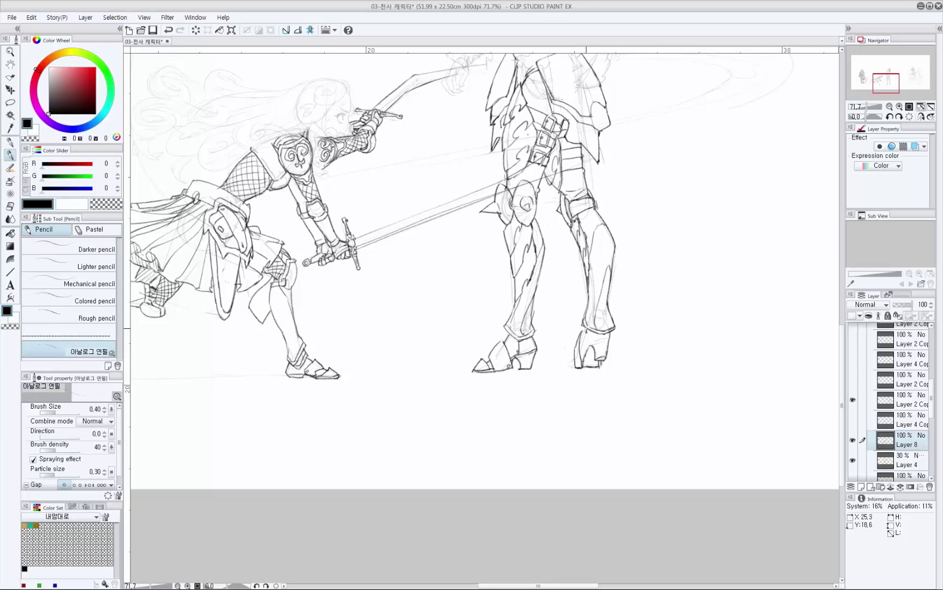
Refine the ankle and instep plate lines on the standing warrior's boots.
{"action": "key", "text": "ctrl+z"}
{"action": "mouse_move", "coordinate": [584, 329]}
{"action": "left_mouse_down"}
{"action": "mouse_move", "coordinate": [581, 350]}
{"action": "mouse_move", "coordinate": [590, 339]}
{"action": "left_mouse_up"}
{"action": "key", "text": "ctrl+z"}
{"action": "key", "text": "ctrl+z"}
{"action": "key", "text": "ctrl+z"}
{"action": "left_click_drag", "start_coordinate": [519, 341], "coordinate": [518, 349]}
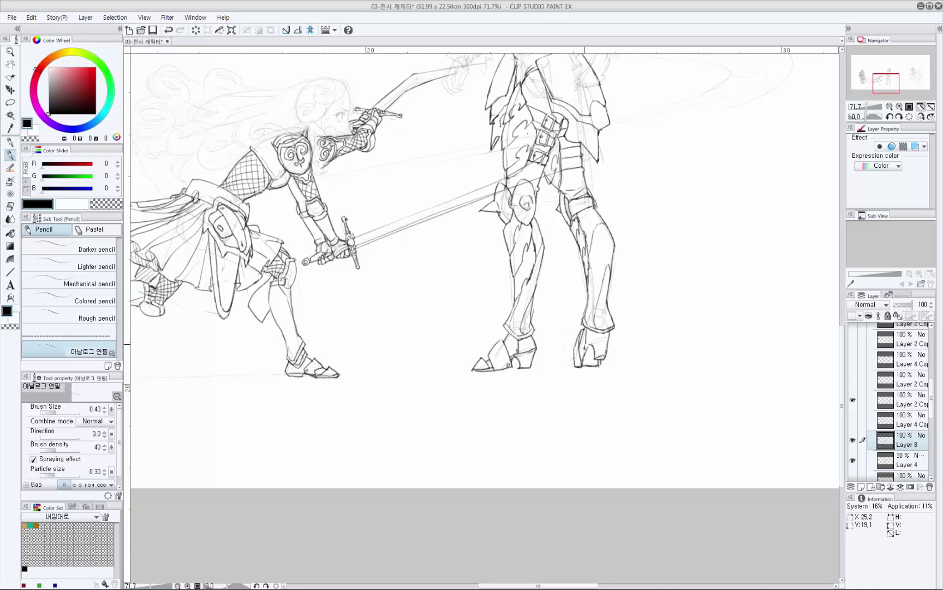
{"action": "key", "text": "ctrl+z"}
{"action": "key", "text": "ctrl+z"}
{"action": "left_click_drag", "start_coordinate": [585, 349], "coordinate": [580, 358]}
{"action": "key", "text": "ctrl+z"}
{"action": "key", "text": "ctrl+z"}
{"action": "key", "text": "ctrl+z"}
{"action": "mouse_move", "coordinate": [586, 347]}
{"action": "left_mouse_down"}
{"action": "mouse_move", "coordinate": [607, 335]}
{"action": "mouse_move", "coordinate": [568, 357]}
{"action": "mouse_move", "coordinate": [576, 361]}
{"action": "mouse_move", "coordinate": [579, 480]}
{"action": "left_mouse_up"}
{"action": "key", "text": "ctrl+z"}
{"action": "key", "text": "ctrl+z"}
{"action": "key", "text": "ctrl+z"}
{"action": "key", "text": "ctrl+z"}
{"action": "scroll", "coordinate": [575, 402], "scroll_direction": "down", "scroll_amount": 1}
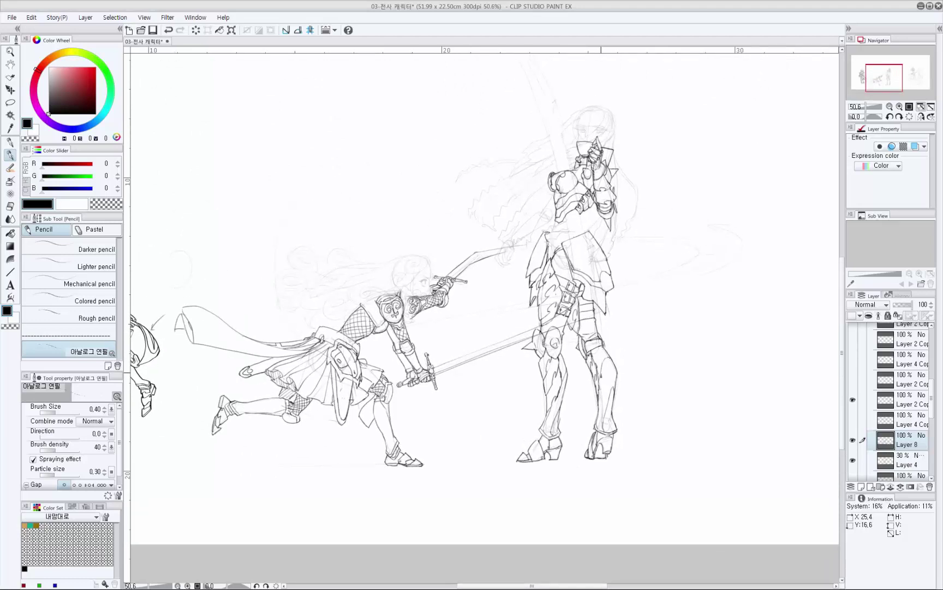
Draw the upper and lower edges of a waist belt across the top of the hip armour.
{"action": "left_click_drag", "start_coordinate": [601, 372], "coordinate": [604, 448]}
{"action": "scroll", "coordinate": [605, 306], "scroll_direction": "up", "scroll_amount": 1}
{"action": "mouse_move", "coordinate": [587, 265]}
{"action": "left_mouse_down"}
{"action": "mouse_move", "coordinate": [598, 251]}
{"action": "mouse_move", "coordinate": [614, 299]}
{"action": "mouse_move", "coordinate": [593, 283]}
{"action": "left_mouse_up"}
{"action": "scroll", "coordinate": [604, 249], "scroll_direction": "up", "scroll_amount": 2}
{"action": "key", "text": "ctrl+z"}
{"action": "key", "text": "ctrl+z"}
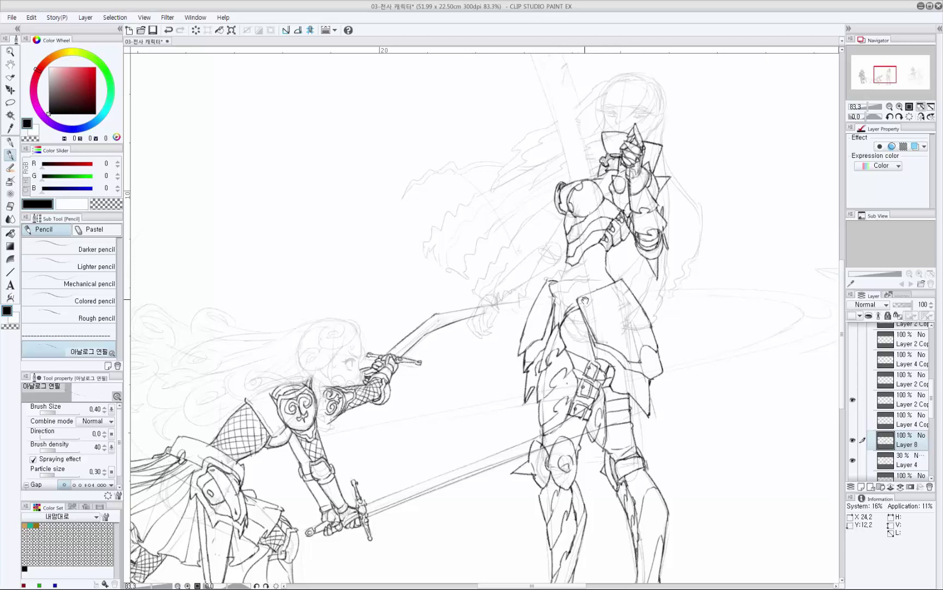
{"action": "scroll", "coordinate": [585, 300], "scroll_direction": "down", "scroll_amount": 2}
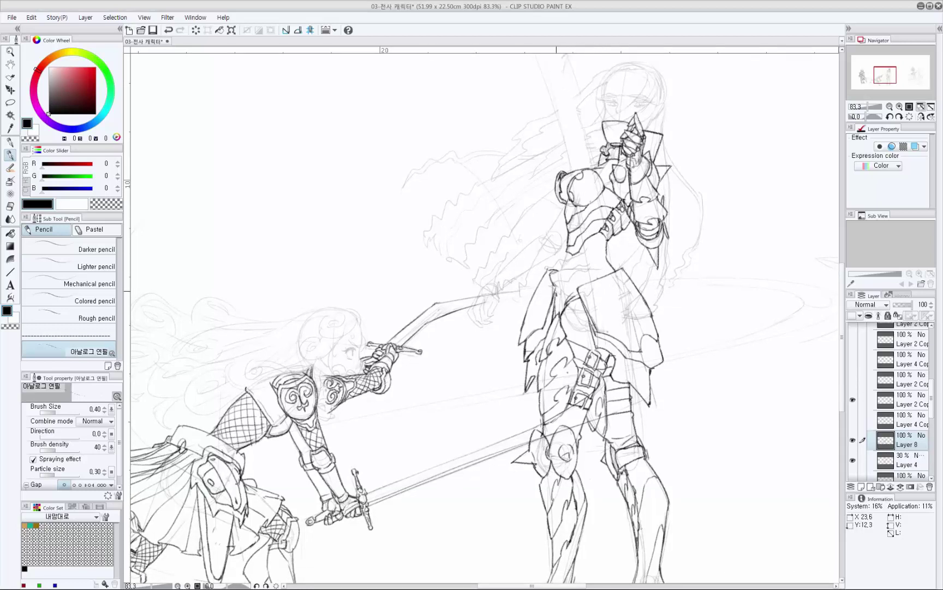
{"action": "key", "text": "ctrl+z"}
{"action": "left_click_drag", "start_coordinate": [556, 298], "coordinate": [606, 267]}
{"action": "left_click_drag", "start_coordinate": [555, 284], "coordinate": [606, 255]}
{"action": "key", "text": "ctrl+z"}
{"action": "mouse_move", "coordinate": [608, 254]}
{"action": "left_mouse_down"}
{"action": "mouse_move", "coordinate": [615, 270]}
{"action": "mouse_move", "coordinate": [604, 257]}
{"action": "mouse_move", "coordinate": [609, 264]}
{"action": "mouse_move", "coordinate": [577, 264]}
{"action": "left_mouse_up"}
{"action": "key", "text": "e"}
{"action": "key", "text": "p"}
{"action": "key", "text": "p"}
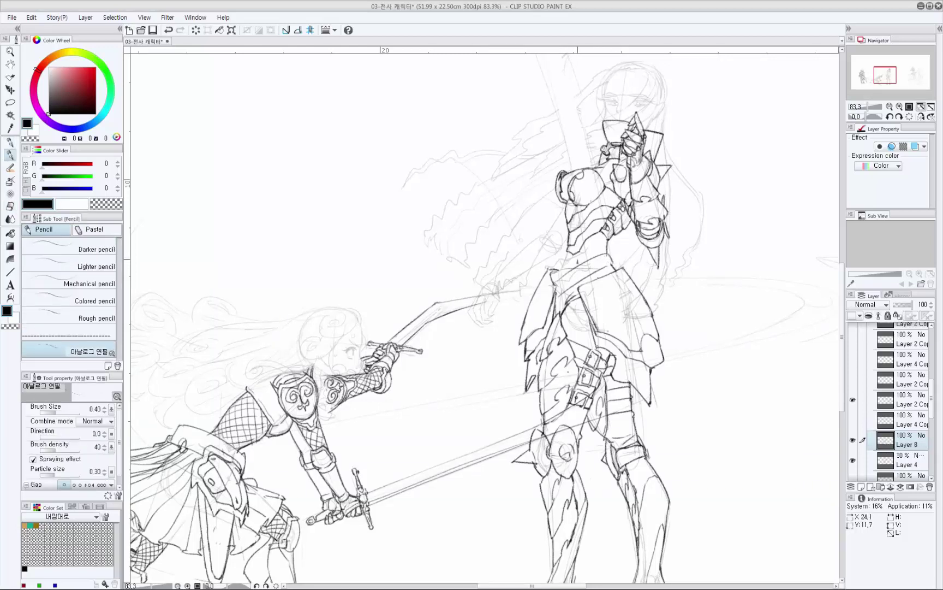
Extend the belt around the front of the waist toward the side hip plate.
{"action": "key", "text": "ctrl+z"}
{"action": "key", "text": "ctrl+y"}
{"action": "mouse_move", "coordinate": [565, 258]}
{"action": "left_mouse_down"}
{"action": "mouse_move", "coordinate": [557, 276]}
{"action": "mouse_move", "coordinate": [581, 304]}
{"action": "left_mouse_up"}
{"action": "key", "text": "ctrl+z"}
{"action": "key", "text": "ctrl+z"}
{"action": "key", "text": "ctrl+z"}
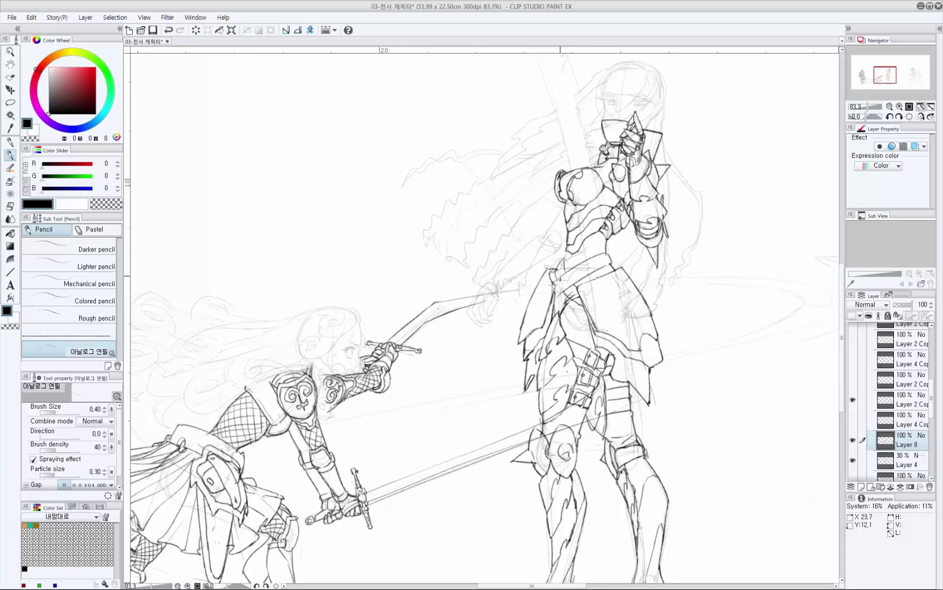
{"action": "key", "text": "ctrl+z"}
Draw a rectangular buckle with its prong on the front of the waist belt.
{"action": "left_click_drag", "start_coordinate": [559, 271], "coordinate": [565, 279]}
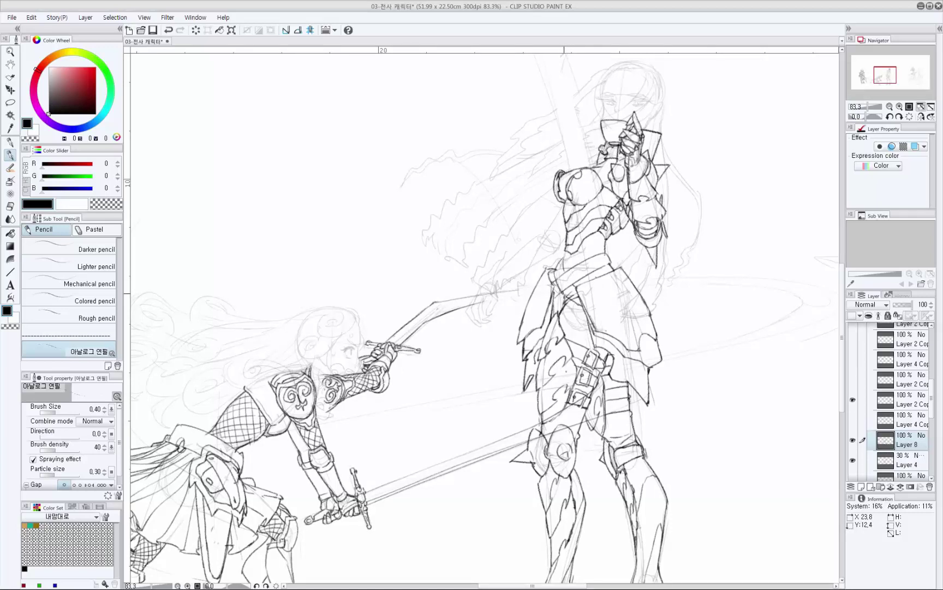
{"action": "key", "text": "ctrl+z"}
{"action": "left_click_drag", "start_coordinate": [572, 288], "coordinate": [572, 283]}
{"action": "mouse_move", "coordinate": [558, 279]}
{"action": "left_mouse_down"}
{"action": "mouse_move", "coordinate": [564, 290]}
{"action": "mouse_move", "coordinate": [581, 278]}
{"action": "mouse_move", "coordinate": [573, 287]}
{"action": "left_mouse_up"}
{"action": "key", "text": "ctrl+z"}
{"action": "key", "text": "ctrl+z"}
{"action": "left_click_drag", "start_coordinate": [550, 238], "coordinate": [549, 260]}
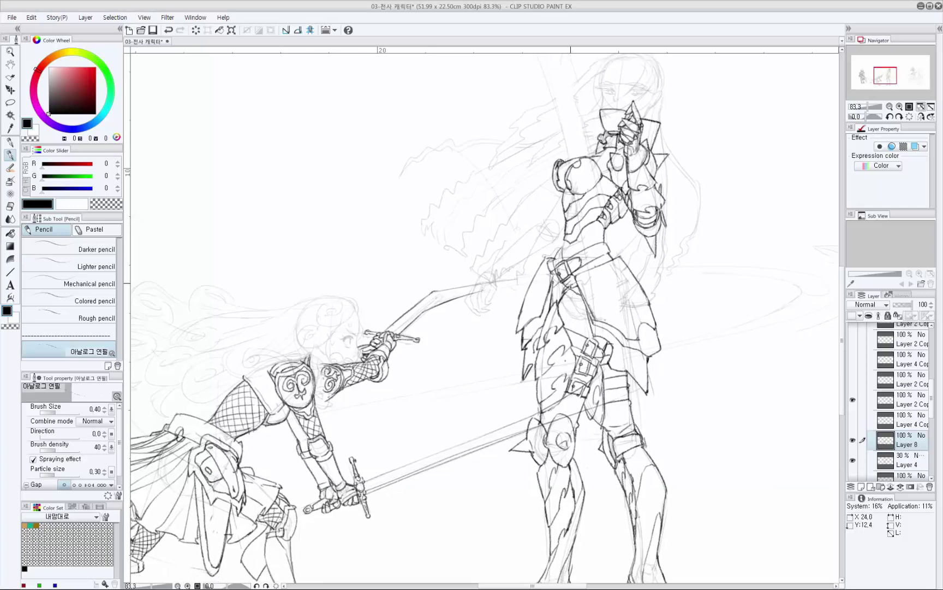
Clean up stray lines around the belt buckle and firm up its frame.
{"action": "key", "text": "e"}
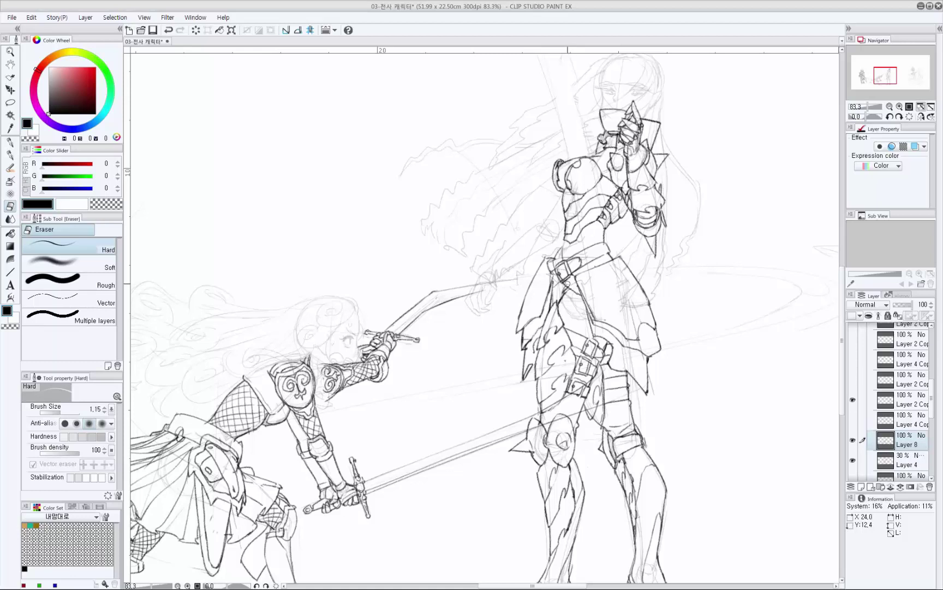
{"action": "key", "text": "p"}
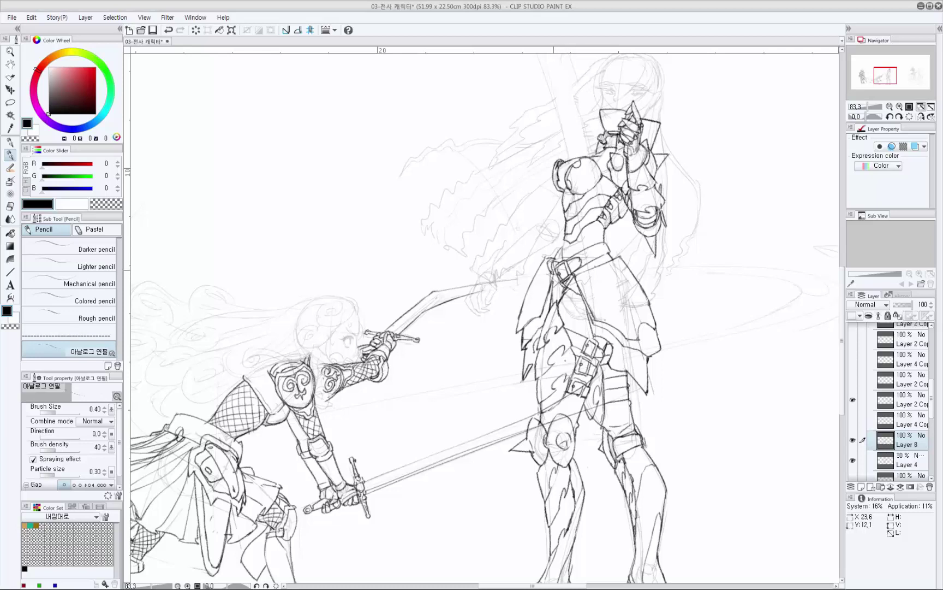
{"action": "key", "text": "p"}
{"action": "key", "text": "p"}
Retouch the waist's side contour between the torso armour and the belt.
{"action": "left_click_drag", "start_coordinate": [562, 247], "coordinate": [561, 248]}
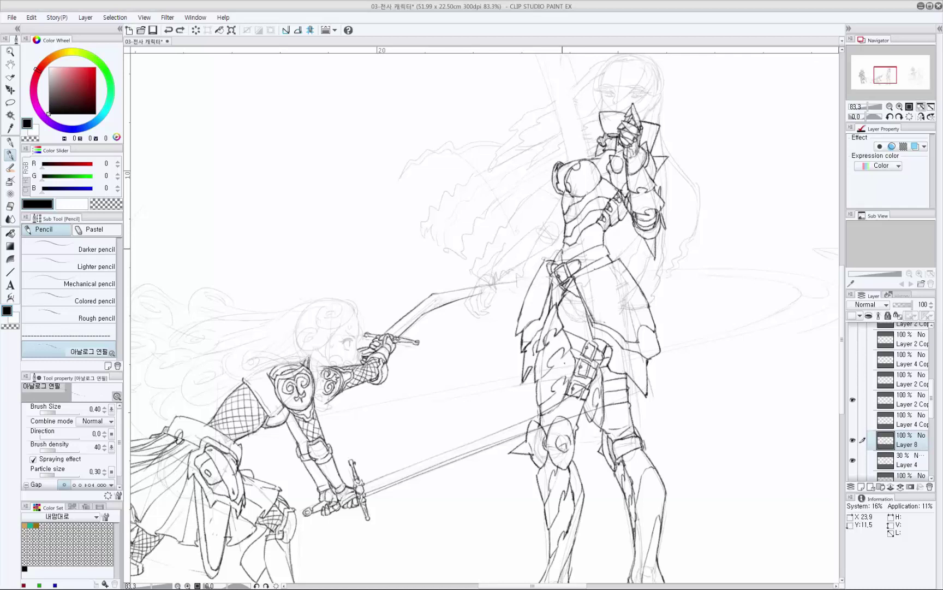
{"action": "key", "text": "ctrl+z"}
{"action": "left_click_drag", "start_coordinate": [567, 242], "coordinate": [565, 253]}
{"action": "left_click_drag", "start_coordinate": [616, 218], "coordinate": [615, 226]}
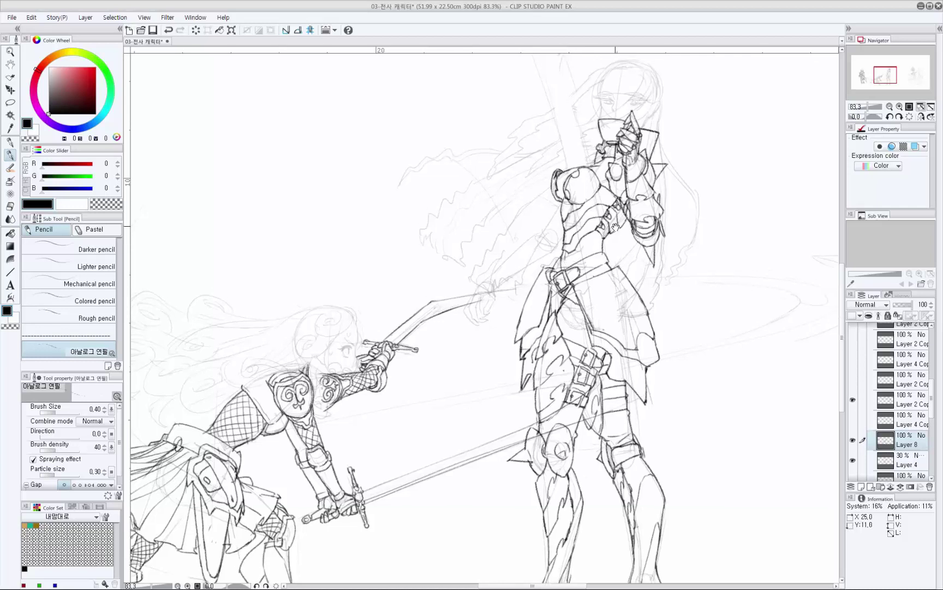
Refine the side plates of the torso armour beneath the raised arm.
{"action": "key", "text": "ctrl+z"}
{"action": "left_click_drag", "start_coordinate": [594, 206], "coordinate": [594, 205]}
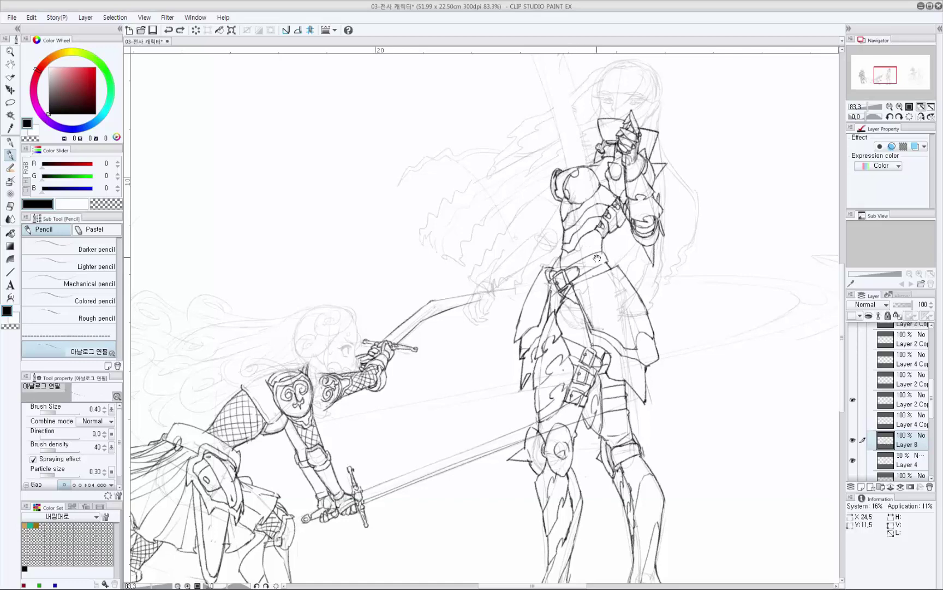
{"action": "mouse_move", "coordinate": [586, 263]}
{"action": "left_mouse_down"}
{"action": "mouse_move", "coordinate": [582, 307]}
{"action": "mouse_move", "coordinate": [588, 296]}
{"action": "left_mouse_up"}
{"action": "key", "text": "e"}
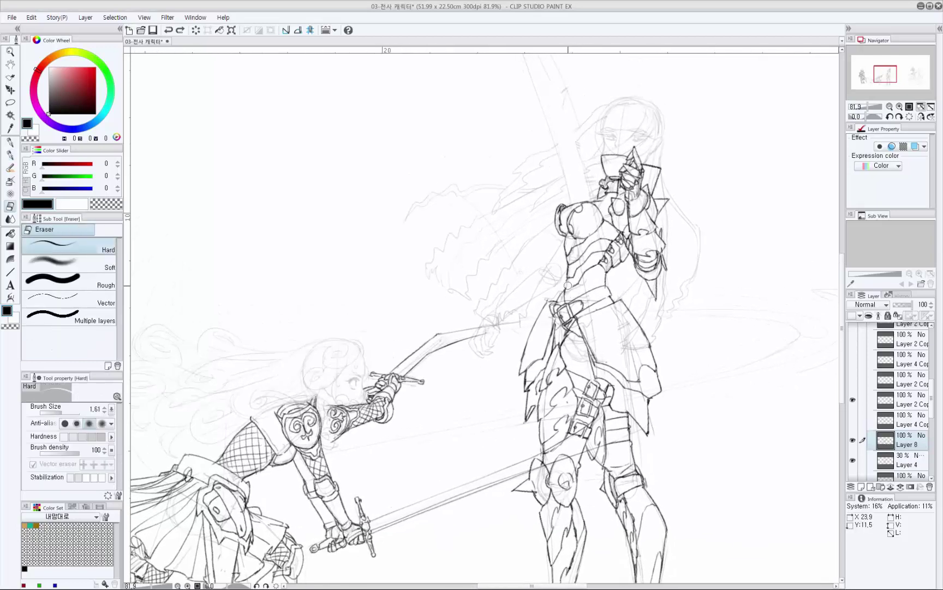
{"action": "key", "text": "p"}
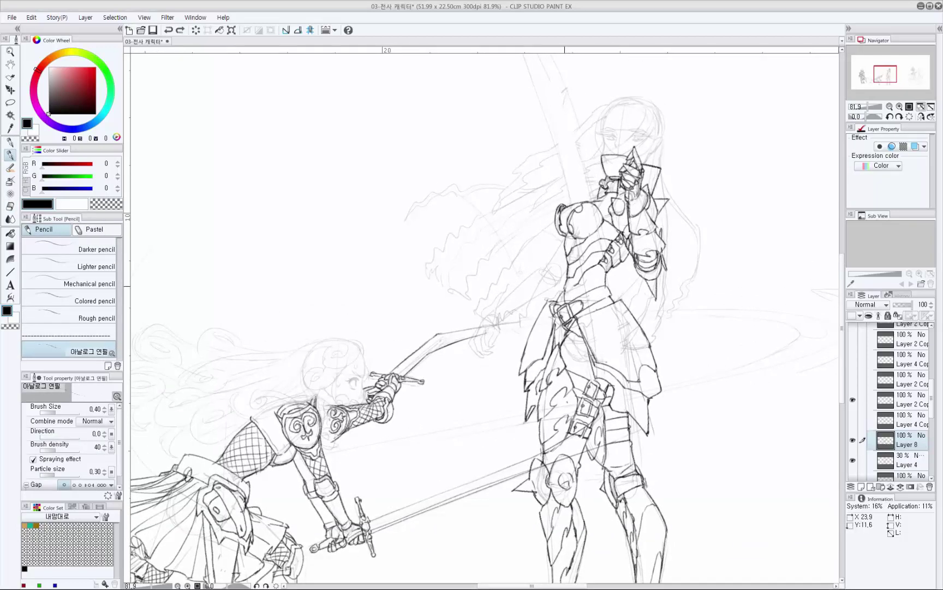
Draw the flared outer edge of the tall collar above the shoulder of the lowered arm.
{"action": "scroll", "coordinate": [579, 284], "scroll_direction": "down", "scroll_amount": 3}
{"action": "left_click_drag", "start_coordinate": [607, 309], "coordinate": [607, 286]}
{"action": "scroll", "coordinate": [572, 229], "scroll_direction": "up", "scroll_amount": 1}
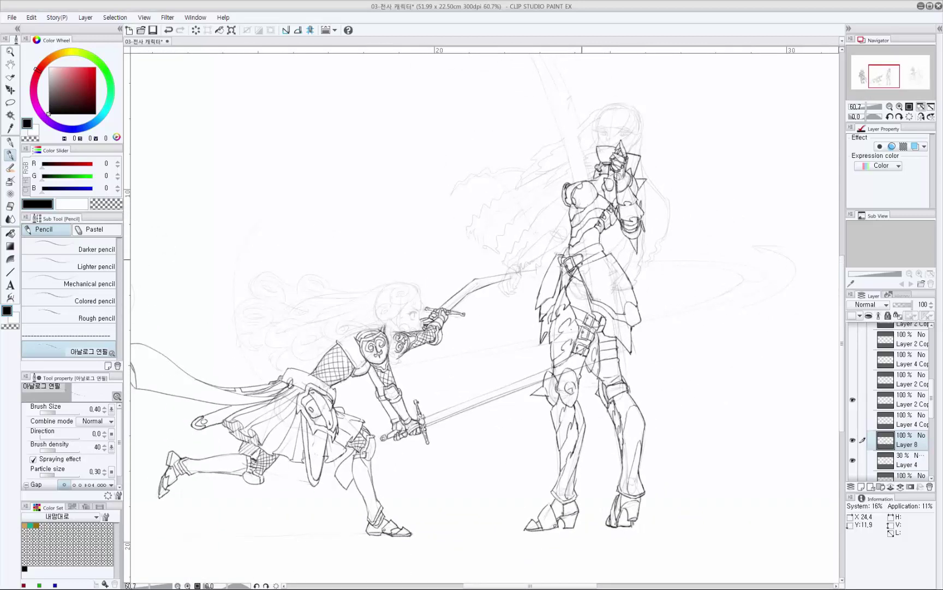
{"action": "scroll", "coordinate": [573, 228], "scroll_direction": "up", "scroll_amount": 1}
{"action": "left_click_drag", "start_coordinate": [575, 226], "coordinate": [578, 242]}
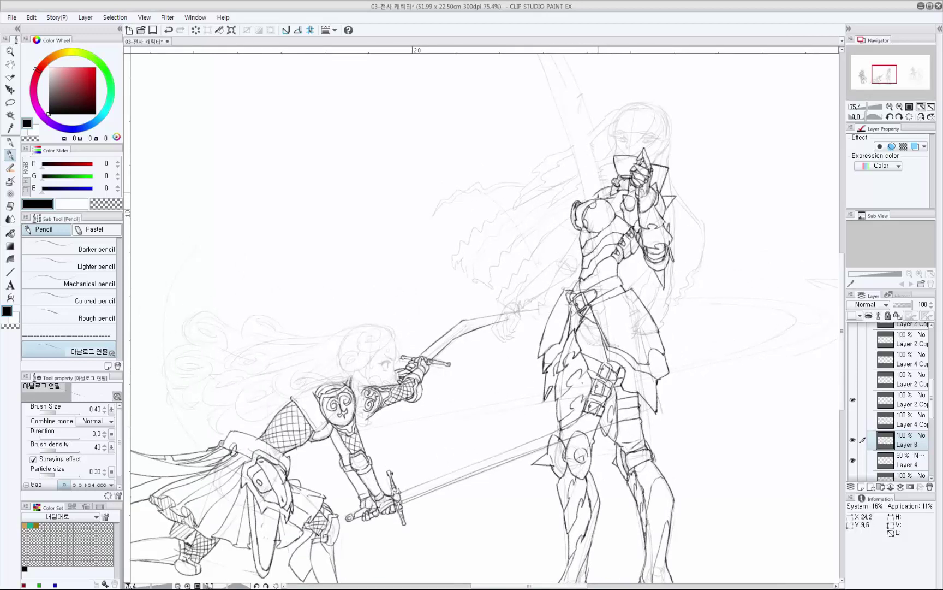
{"action": "mouse_move", "coordinate": [605, 187]}
{"action": "left_mouse_down"}
{"action": "mouse_move", "coordinate": [591, 227]}
{"action": "mouse_move", "coordinate": [611, 194]}
{"action": "mouse_move", "coordinate": [673, 190]}
{"action": "left_mouse_up"}
{"action": "key", "text": "ctrl+z"}
{"action": "key", "text": "ctrl+z"}
{"action": "key", "text": "ctrl+z"}
{"action": "key", "text": "ctrl+z"}
{"action": "key", "text": "ctrl+z"}
{"action": "key", "text": "ctrl+z"}
{"action": "key", "text": "ctrl+z"}
{"action": "key", "text": "ctrl+z"}
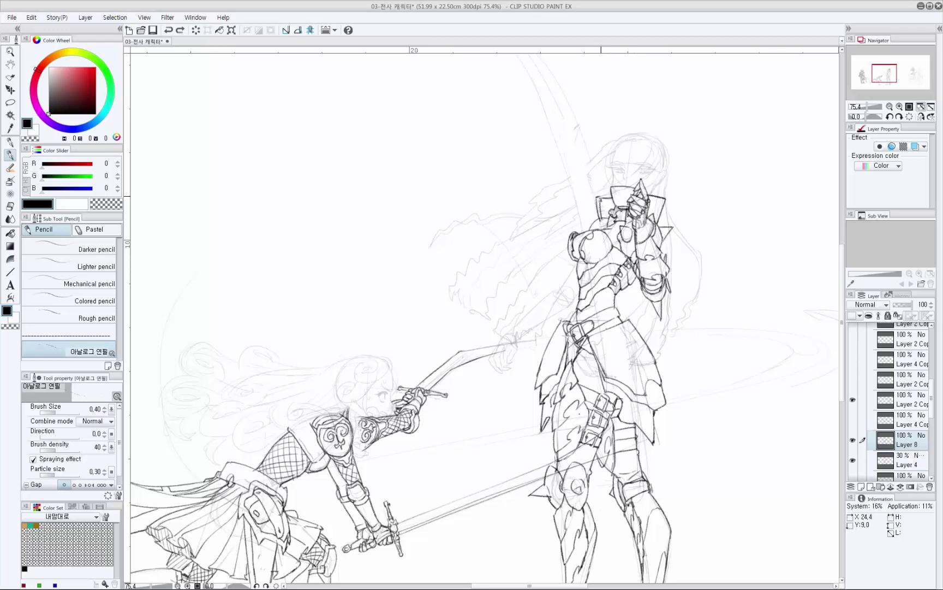
Firm up the collar's corner and the line running down from it to the shoulder.
{"action": "mouse_move", "coordinate": [597, 197]}
{"action": "left_mouse_down"}
{"action": "mouse_move", "coordinate": [644, 187]}
{"action": "mouse_move", "coordinate": [611, 195]}
{"action": "left_mouse_up"}
{"action": "key", "text": "ctrl+z"}
{"action": "key", "text": "ctrl+z"}
{"action": "mouse_move", "coordinate": [597, 197]}
{"action": "left_mouse_down"}
{"action": "mouse_move", "coordinate": [611, 195]}
{"action": "mouse_move", "coordinate": [600, 205]}
{"action": "left_mouse_up"}
{"action": "key", "text": "ctrl+z"}
{"action": "key", "text": "e"}
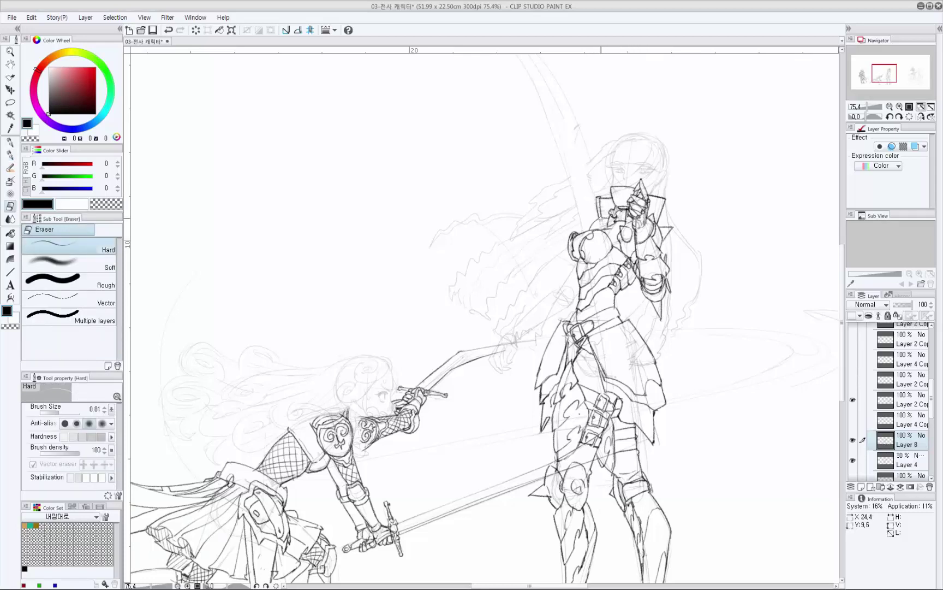
{"action": "key", "text": "p"}
{"action": "key", "text": "ctrl+z"}
{"action": "left_click_drag", "start_coordinate": [602, 214], "coordinate": [602, 227]}
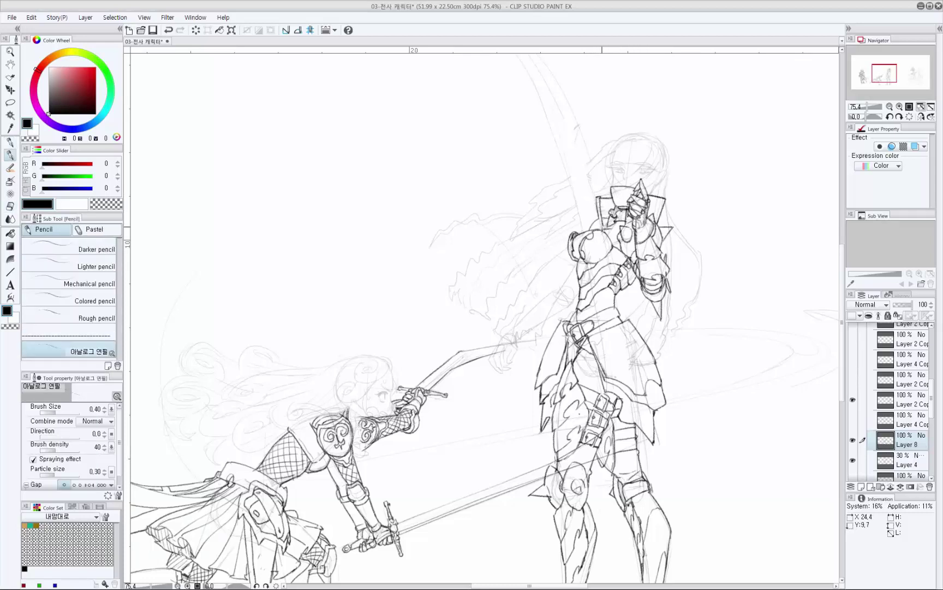
Draw the spiked shoulder edge below the collar and begin the upper-arm plate of the lowered arm.
{"action": "key", "text": "ctrl+z"}
{"action": "key", "text": "ctrl+y"}
{"action": "key", "text": "ctrl+z"}
{"action": "key", "text": "ctrl+y"}
{"action": "key", "text": "e"}
{"action": "key", "text": "p"}
{"action": "left_click_drag", "start_coordinate": [590, 226], "coordinate": [582, 235]}
{"action": "left_click_drag", "start_coordinate": [611, 241], "coordinate": [623, 217]}
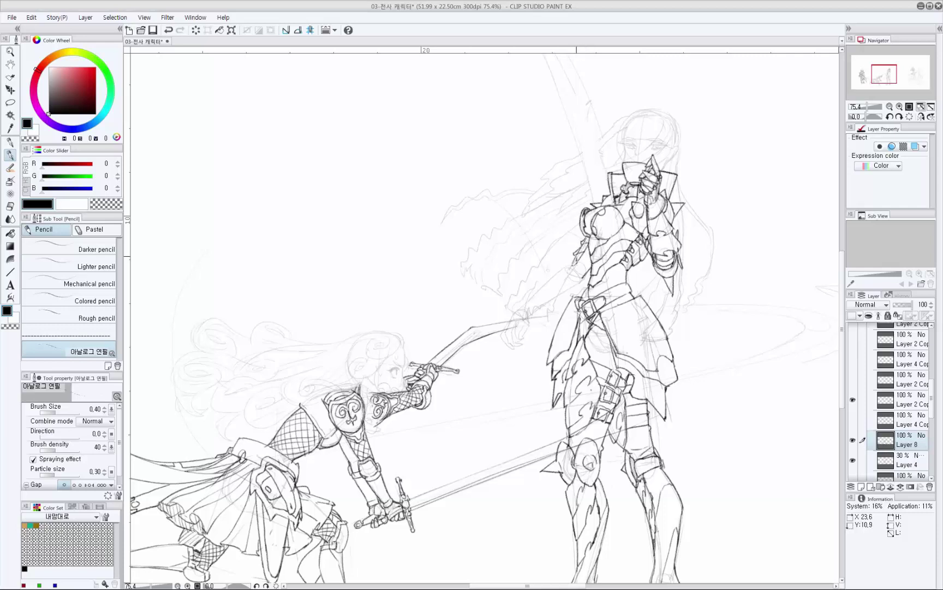
Draw the layered plates on the upper part of the lowered arm, down to the elbow.
{"action": "mouse_move", "coordinate": [576, 256]}
{"action": "left_mouse_down"}
{"action": "mouse_move", "coordinate": [568, 263]}
{"action": "mouse_move", "coordinate": [576, 263]}
{"action": "left_mouse_up"}
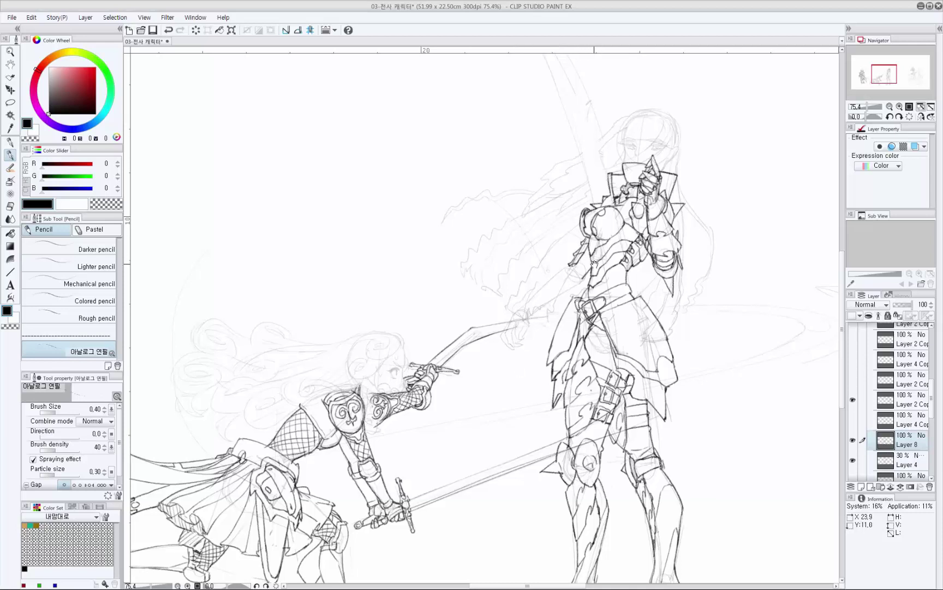
{"action": "key", "text": "ctrl+z"}
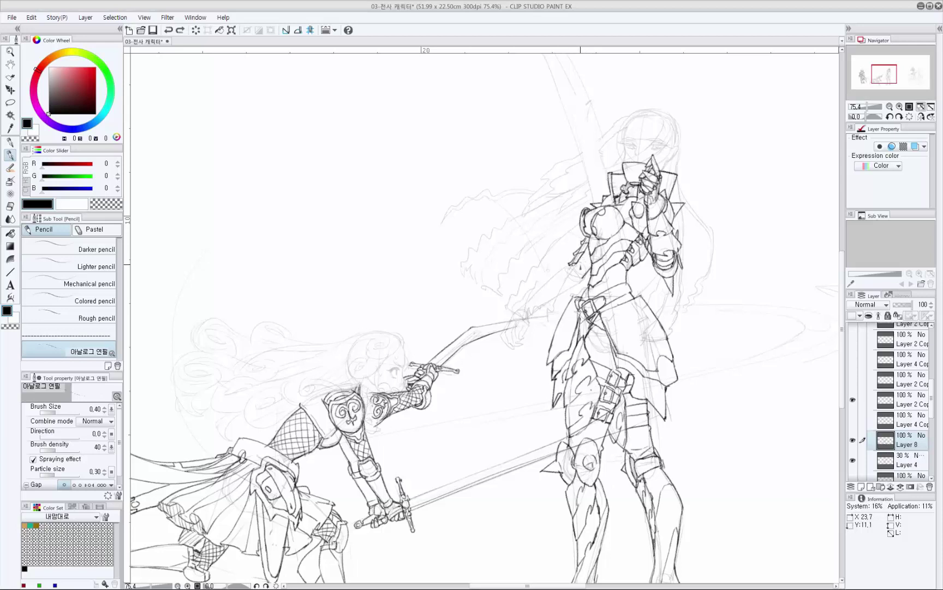
{"action": "key", "text": "ctrl+y"}
{"action": "key", "text": "ctrl+z"}
{"action": "key", "text": "ctrl+y"}
{"action": "key", "text": "ctrl+z"}
{"action": "key", "text": "ctrl+y"}
{"action": "left_click_drag", "start_coordinate": [592, 251], "coordinate": [586, 259]}
{"action": "left_click_drag", "start_coordinate": [553, 233], "coordinate": [557, 234]}
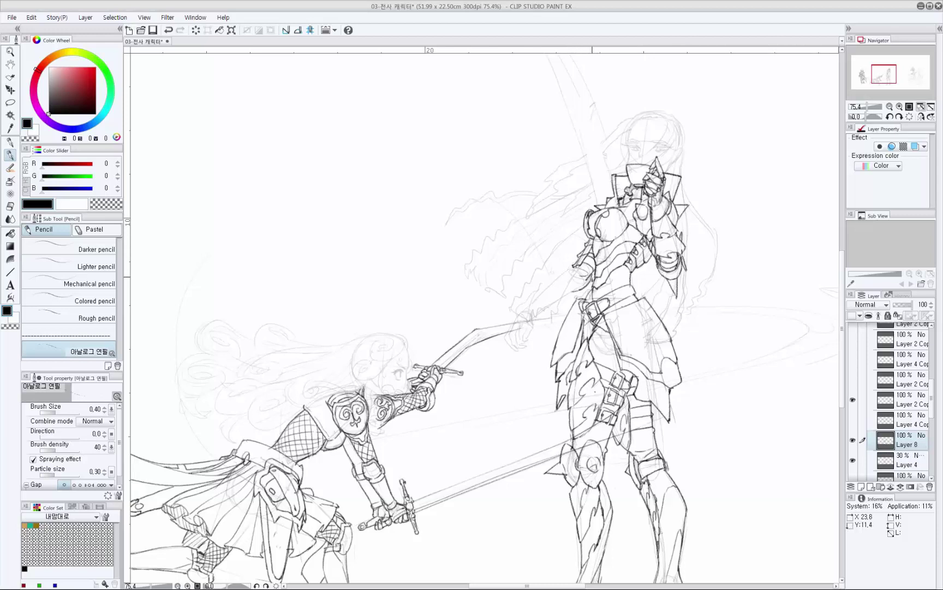
{"action": "left_click_drag", "start_coordinate": [594, 276], "coordinate": [595, 271]}
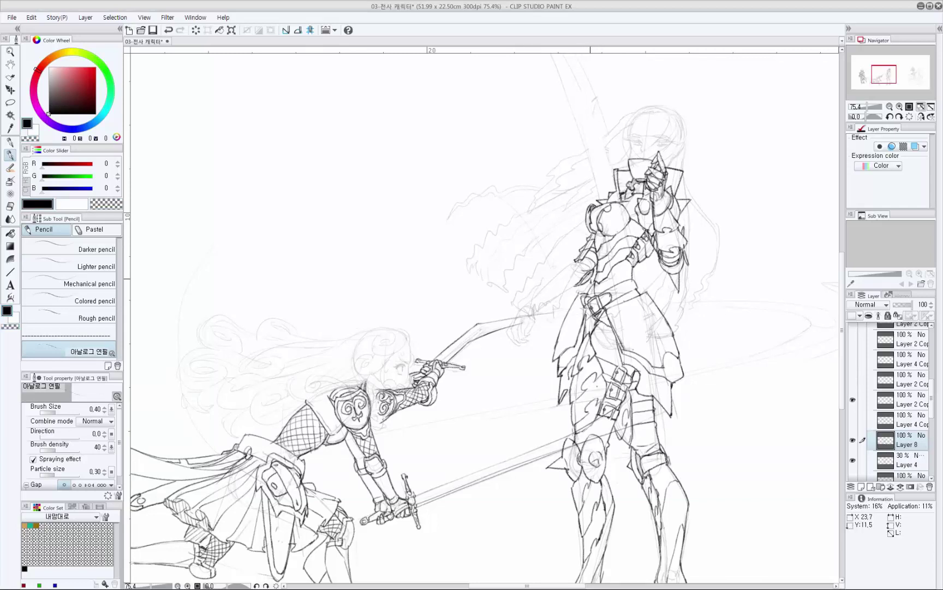
Draw the pointed elbow guard on the lowered arm.
{"action": "key", "text": "ctrl+z"}
{"action": "mouse_move", "coordinate": [582, 284]}
{"action": "left_mouse_down"}
{"action": "mouse_move", "coordinate": [580, 293]}
{"action": "mouse_move", "coordinate": [591, 290]}
{"action": "mouse_move", "coordinate": [576, 262]}
{"action": "left_mouse_up"}
{"action": "key", "text": "ctrl+z"}
{"action": "key", "text": "ctrl+z"}
{"action": "key", "text": "ctrl+z"}
{"action": "key", "text": "ctrl+z"}
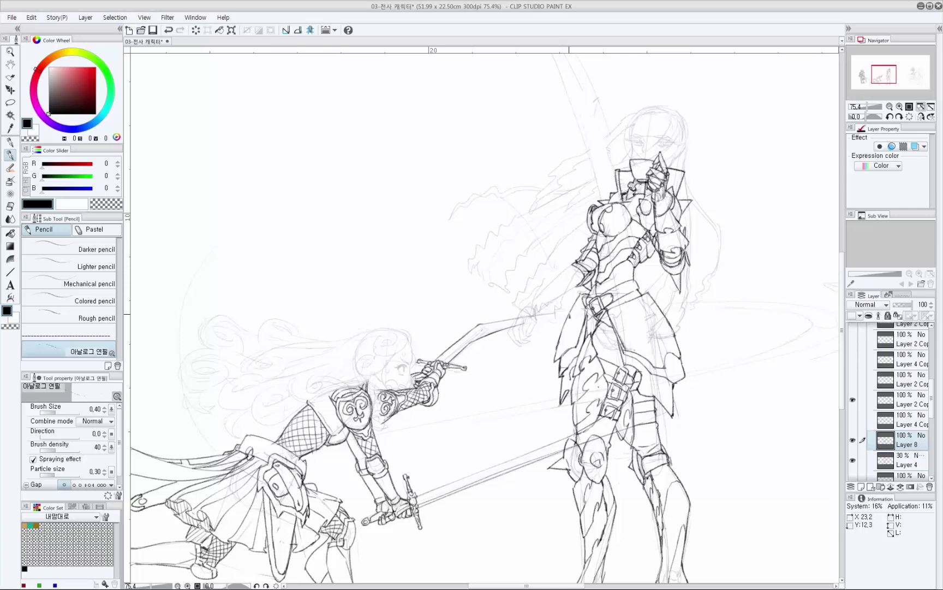
{"action": "left_click_drag", "start_coordinate": [592, 268], "coordinate": [601, 271]}
{"action": "key", "text": "ctrl+z"}
{"action": "key", "text": "c"}
{"action": "key", "text": "c"}
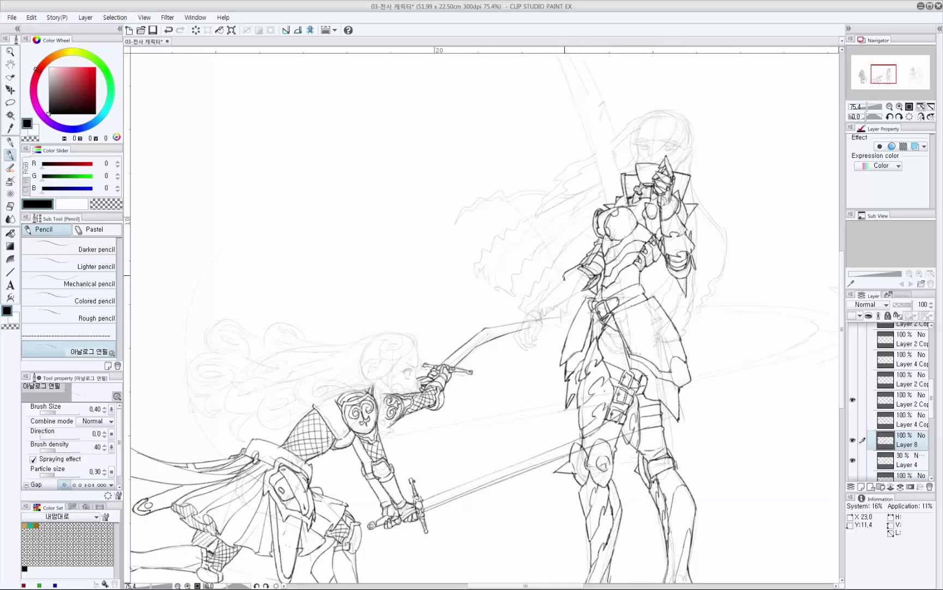
{"action": "left_click_drag", "start_coordinate": [579, 264], "coordinate": [577, 262]}
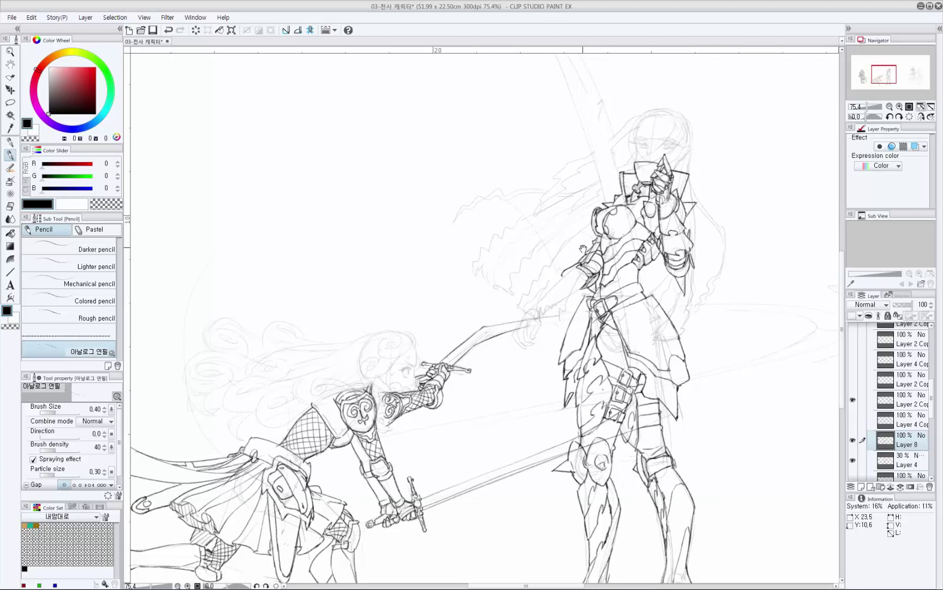
Draw the forearm guard from the elbow toward the wrist of the lowered arm.
{"action": "left_click_drag", "start_coordinate": [574, 336], "coordinate": [567, 309]}
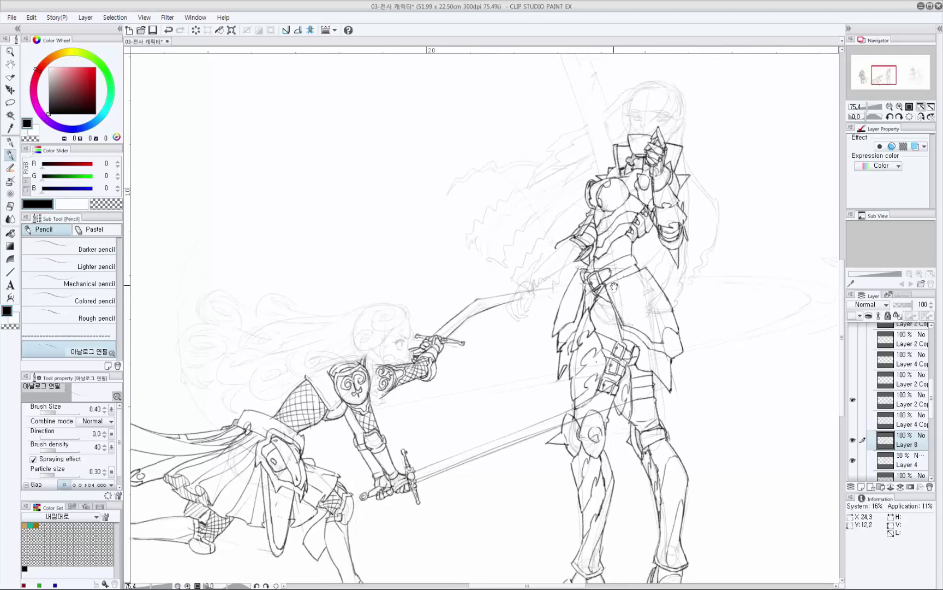
{"action": "left_click_drag", "start_coordinate": [581, 269], "coordinate": [589, 262]}
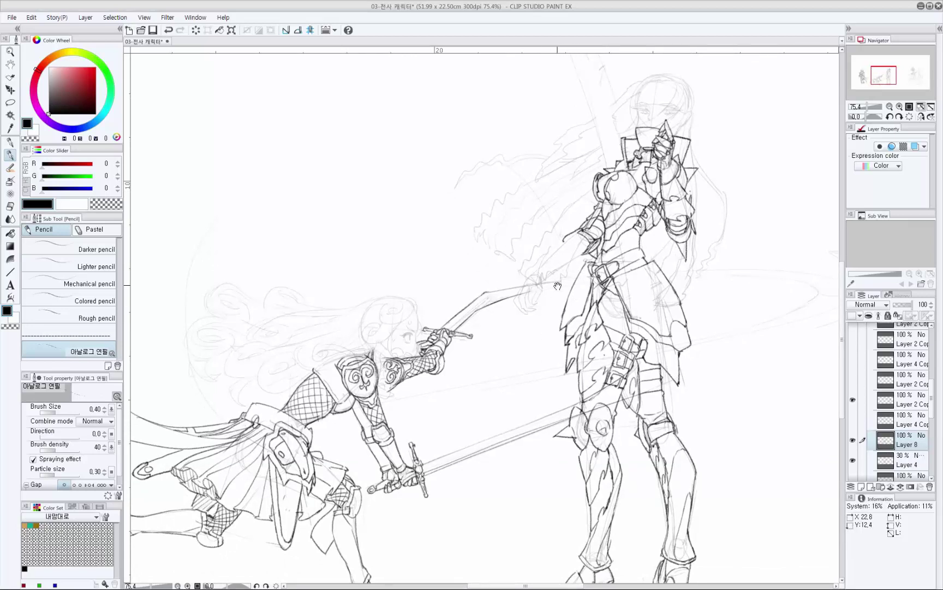
{"action": "mouse_move", "coordinate": [558, 287]}
{"action": "left_mouse_down"}
{"action": "mouse_move", "coordinate": [572, 243]}
{"action": "mouse_move", "coordinate": [588, 245]}
{"action": "mouse_move", "coordinate": [566, 248]}
{"action": "mouse_move", "coordinate": [553, 264]}
{"action": "mouse_move", "coordinate": [595, 261]}
{"action": "mouse_move", "coordinate": [580, 235]}
{"action": "mouse_move", "coordinate": [570, 248]}
{"action": "mouse_move", "coordinate": [579, 238]}
{"action": "left_mouse_up"}
{"action": "key", "text": "e"}
{"action": "key", "text": "p"}
{"action": "key", "text": "p"}
{"action": "key", "text": "ctrl+z"}
{"action": "key", "text": "ctrl+z"}
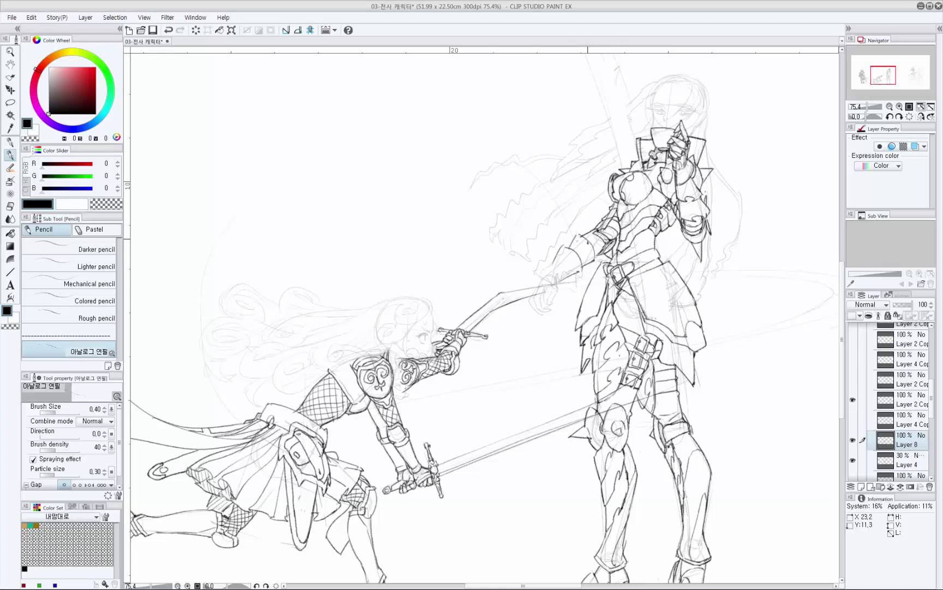
{"action": "mouse_move", "coordinate": [594, 254]}
{"action": "left_mouse_down"}
{"action": "mouse_move", "coordinate": [597, 239]}
{"action": "mouse_move", "coordinate": [586, 234]}
{"action": "left_mouse_up"}
{"action": "key", "text": "ctrl+z"}
{"action": "key", "text": "ctrl+z"}
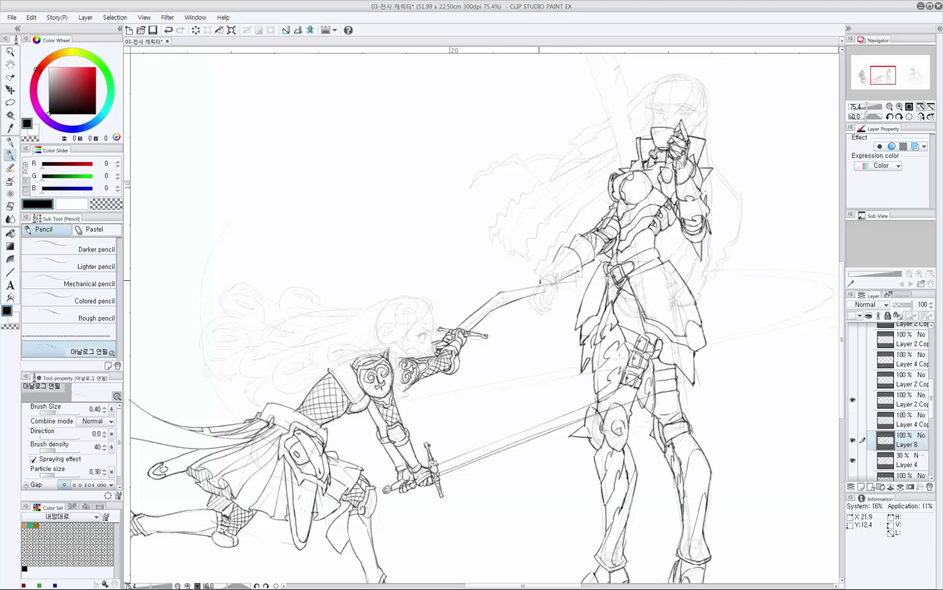
Draw the angular gauntlet cuff at the wrist and add contour detail to the forearm guard.
{"action": "mouse_move", "coordinate": [542, 285]}
{"action": "left_mouse_down"}
{"action": "mouse_move", "coordinate": [555, 283]}
{"action": "mouse_move", "coordinate": [547, 258]}
{"action": "mouse_move", "coordinate": [540, 283]}
{"action": "mouse_move", "coordinate": [585, 254]}
{"action": "mouse_move", "coordinate": [593, 269]}
{"action": "mouse_move", "coordinate": [575, 271]}
{"action": "mouse_move", "coordinate": [575, 259]}
{"action": "mouse_move", "coordinate": [573, 274]}
{"action": "mouse_move", "coordinate": [590, 252]}
{"action": "mouse_move", "coordinate": [580, 273]}
{"action": "mouse_move", "coordinate": [583, 254]}
{"action": "mouse_move", "coordinate": [568, 264]}
{"action": "mouse_move", "coordinate": [592, 248]}
{"action": "mouse_move", "coordinate": [569, 253]}
{"action": "left_mouse_up"}
{"action": "key", "text": "ctrl+z"}
{"action": "key", "text": "ctrl+z"}
{"action": "key", "text": "ctrl+z"}
{"action": "key", "text": "ctrl+z"}
{"action": "key", "text": "e"}
{"action": "key", "text": "p"}
{"action": "key", "text": "ctrl+z"}
{"action": "key", "text": "e"}
{"action": "key", "text": "p"}
{"action": "key", "text": "ctrl+z"}
{"action": "key", "text": "ctrl+z"}
{"action": "key", "text": "e"}
{"action": "key", "text": "p"}
{"action": "key", "text": "ctrl+z"}
{"action": "key", "text": "e"}
{"action": "key", "text": "p"}
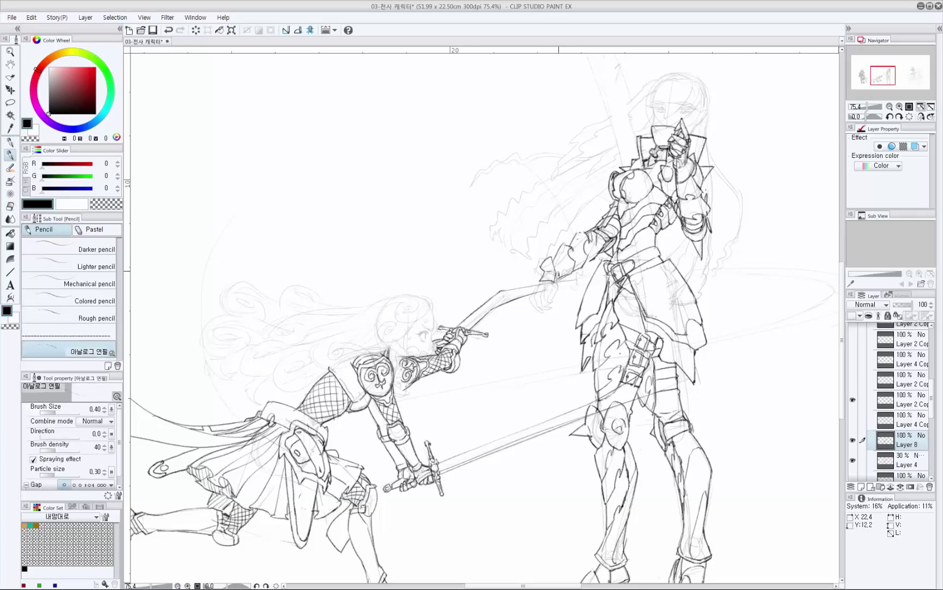
Draw the armoured hand with pointed fingers at the tip of the opponent's curved blade.
{"action": "mouse_move", "coordinate": [556, 288]}
{"action": "left_mouse_down"}
{"action": "mouse_move", "coordinate": [565, 273]}
{"action": "mouse_move", "coordinate": [555, 289]}
{"action": "mouse_move", "coordinate": [560, 281]}
{"action": "left_mouse_up"}
{"action": "key", "text": "ctrl+z"}
{"action": "key", "text": "ctrl+z"}
{"action": "key", "text": "ctrl+z"}
{"action": "mouse_move", "coordinate": [549, 280]}
{"action": "left_mouse_down"}
{"action": "mouse_move", "coordinate": [540, 282]}
{"action": "mouse_move", "coordinate": [544, 297]}
{"action": "left_mouse_up"}
{"action": "mouse_move", "coordinate": [544, 294]}
{"action": "left_mouse_down"}
{"action": "mouse_move", "coordinate": [555, 301]}
{"action": "mouse_move", "coordinate": [537, 288]}
{"action": "mouse_move", "coordinate": [547, 297]}
{"action": "left_mouse_up"}
{"action": "key", "text": "ctrl+z"}
{"action": "key", "text": "ctrl+z"}
{"action": "key", "text": "ctrl+z"}
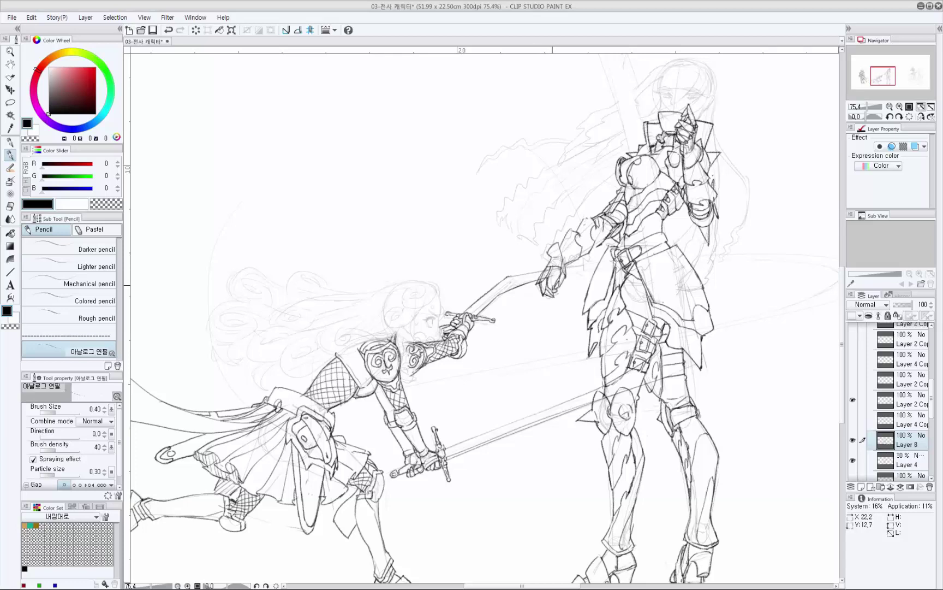
{"action": "key", "text": "ctrl+z"}
{"action": "left_click_drag", "start_coordinate": [555, 274], "coordinate": [557, 284]}
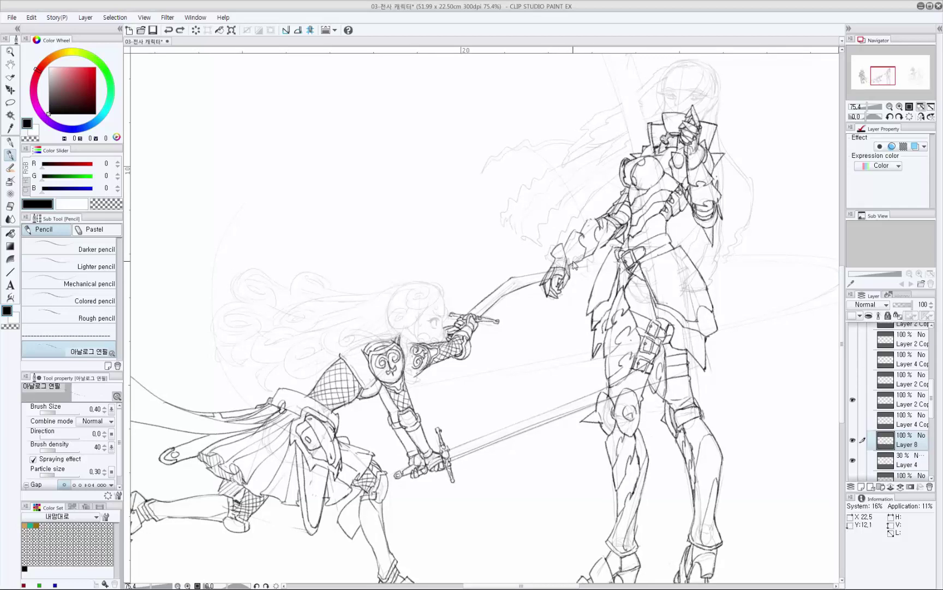
Clean up stray lines around the gauntlet and refine its wrist and cuff.
{"action": "key", "text": "e"}
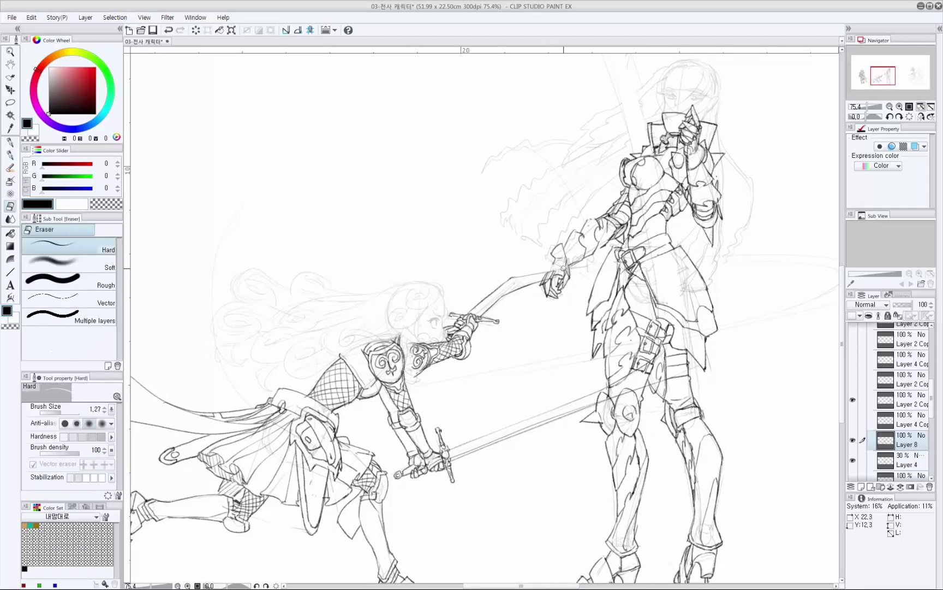
{"action": "key", "text": "p"}
{"action": "mouse_move", "coordinate": [566, 260]}
{"action": "left_mouse_down"}
{"action": "mouse_move", "coordinate": [567, 269]}
{"action": "mouse_move", "coordinate": [546, 271]}
{"action": "left_mouse_up"}
{"action": "key", "text": "ctrl+z"}
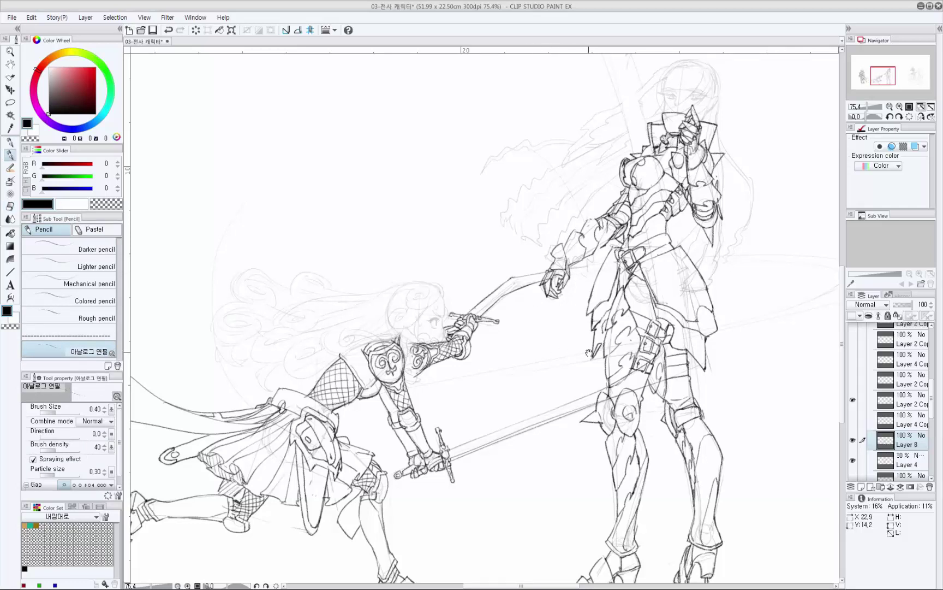
{"action": "key", "text": "e"}
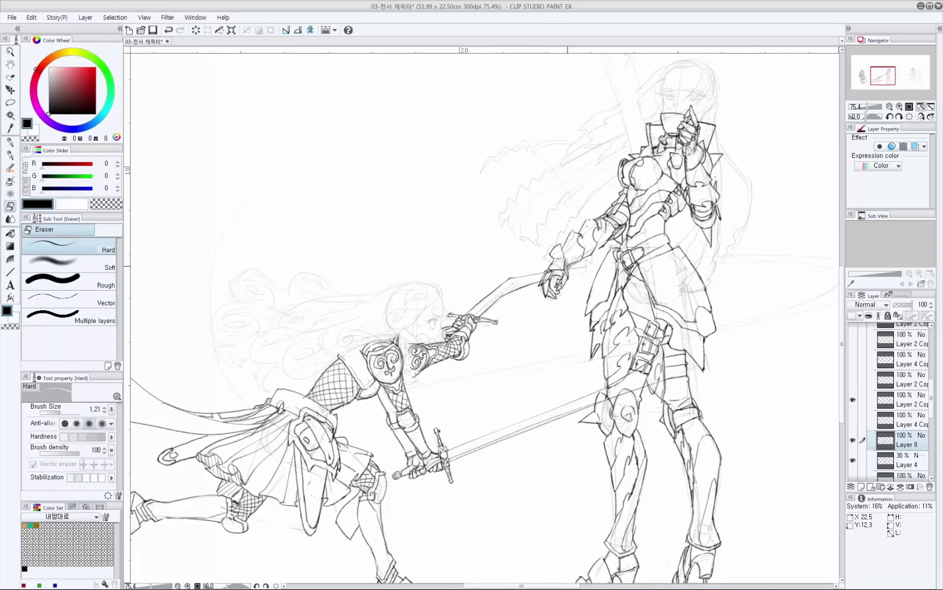
{"action": "key", "text": "p"}
{"action": "key", "text": "e"}
{"action": "key", "text": "p"}
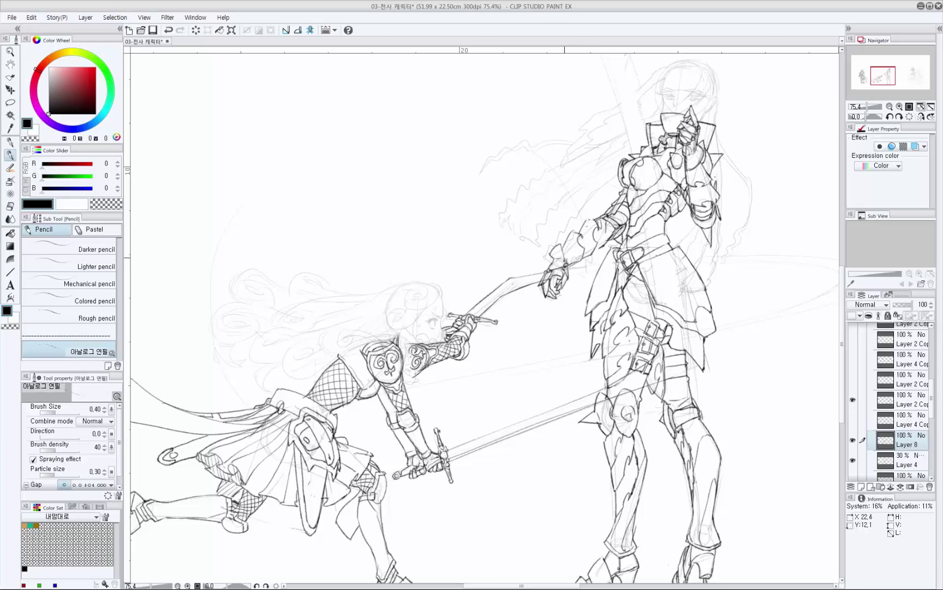
{"action": "left_click_drag", "start_coordinate": [560, 245], "coordinate": [563, 258]}
{"action": "key", "text": "ctrl+z"}
Draw the long sword blade extending diagonally behind the hip, with its rounded end beside the thigh.
{"action": "mouse_move", "coordinate": [703, 363]}
{"action": "left_mouse_down"}
{"action": "mouse_move", "coordinate": [700, 347]}
{"action": "mouse_move", "coordinate": [686, 346]}
{"action": "mouse_move", "coordinate": [655, 384]}
{"action": "left_mouse_up"}
{"action": "scroll", "coordinate": [624, 427], "scroll_direction": "down", "scroll_amount": 2}
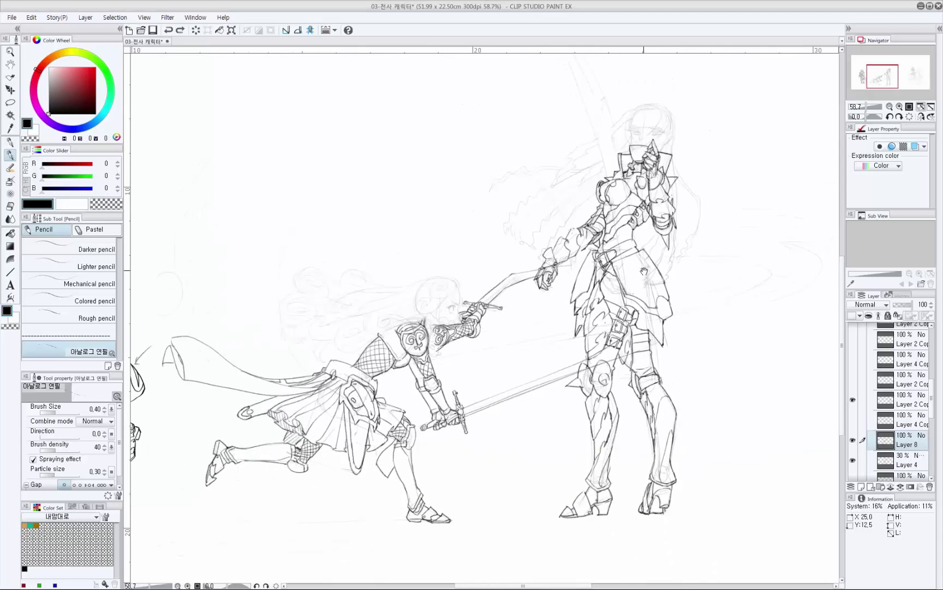
{"action": "scroll", "coordinate": [647, 239], "scroll_direction": "up", "scroll_amount": 1}
{"action": "left_click_drag", "start_coordinate": [658, 256], "coordinate": [650, 271]}
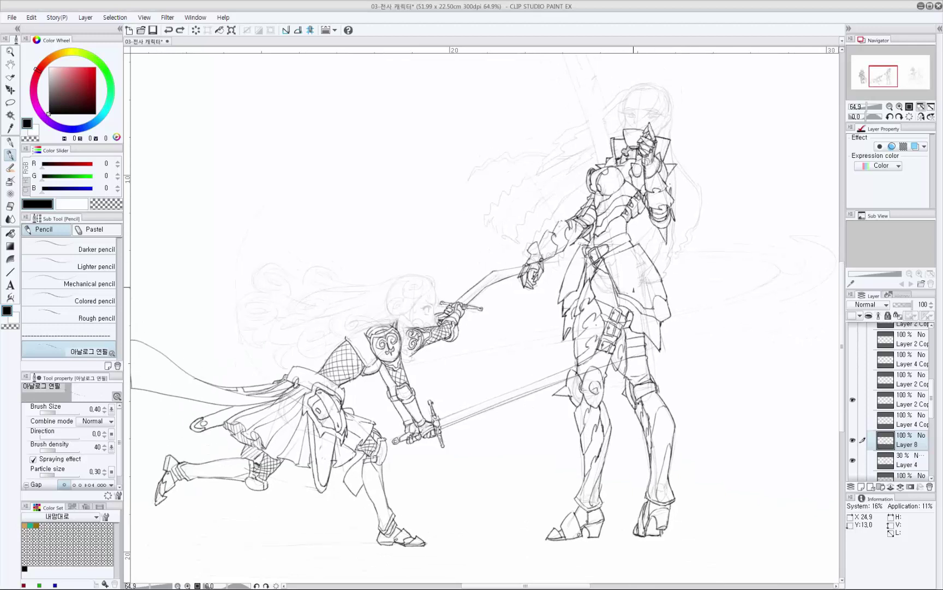
{"action": "left_click_drag", "start_coordinate": [659, 221], "coordinate": [657, 224]}
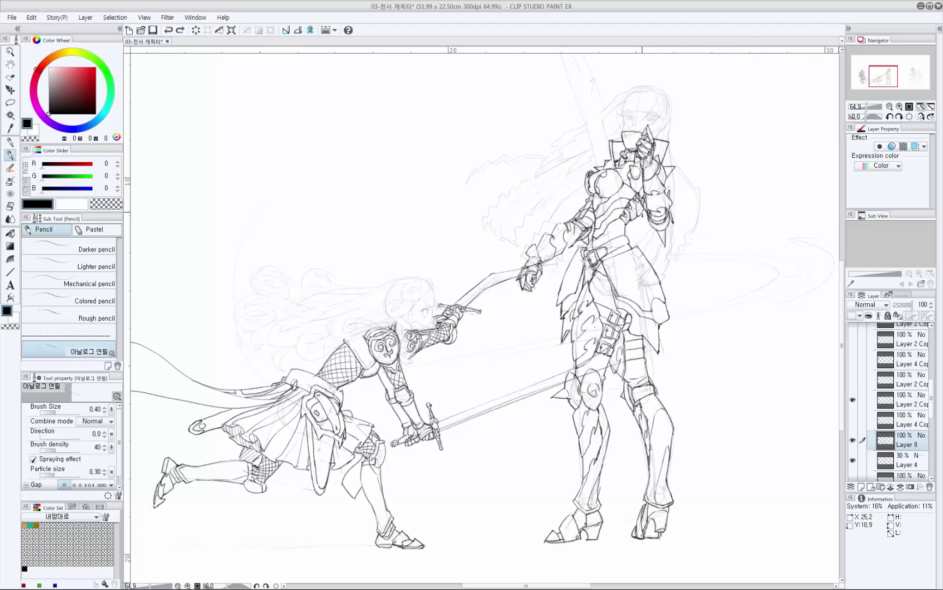
{"action": "left_click_drag", "start_coordinate": [642, 215], "coordinate": [681, 298]}
{"action": "mouse_move", "coordinate": [666, 231]}
{"action": "left_mouse_down"}
{"action": "mouse_move", "coordinate": [704, 315]}
{"action": "mouse_move", "coordinate": [687, 314]}
{"action": "mouse_move", "coordinate": [706, 336]}
{"action": "mouse_move", "coordinate": [704, 315]}
{"action": "left_mouse_up"}
{"action": "key", "text": "ctrl+z"}
{"action": "key", "text": "ctrl+z"}
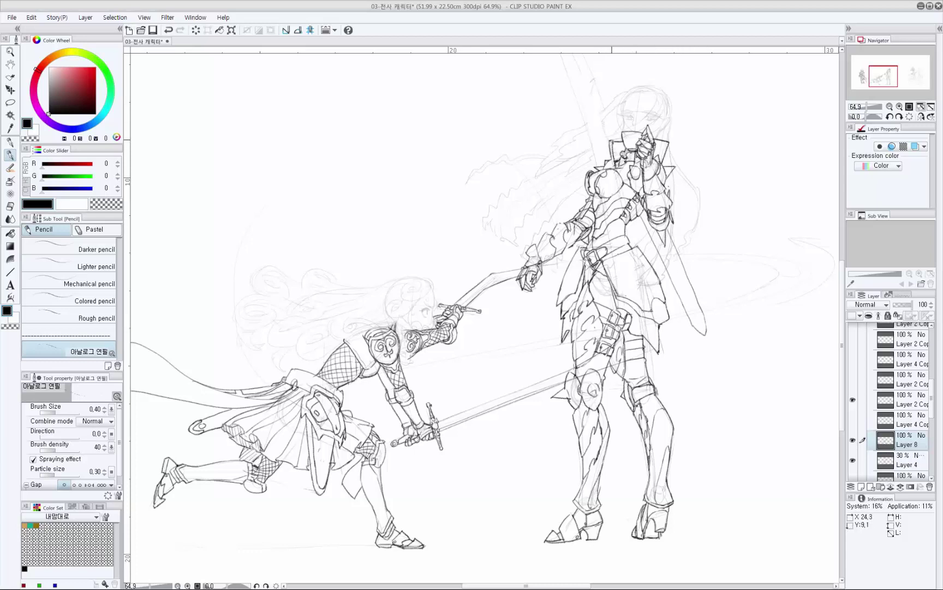
Draw the sword's wrapped grip rising above the shoulder, with a ring-shaped pommel at its end.
{"action": "mouse_move", "coordinate": [612, 134]}
{"action": "left_mouse_down"}
{"action": "mouse_move", "coordinate": [592, 91]}
{"action": "mouse_move", "coordinate": [602, 110]}
{"action": "mouse_move", "coordinate": [608, 97]}
{"action": "mouse_move", "coordinate": [600, 105]}
{"action": "left_mouse_up"}
{"action": "key", "text": "ctrl+z"}
{"action": "key", "text": "e"}
{"action": "key", "text": "p"}
{"action": "key", "text": "ctrl+z"}
{"action": "left_click_drag", "start_coordinate": [609, 115], "coordinate": [611, 133]}
{"action": "left_click_drag", "start_coordinate": [617, 128], "coordinate": [623, 141]}
{"action": "mouse_move", "coordinate": [687, 240]}
{"action": "left_mouse_down"}
{"action": "mouse_move", "coordinate": [661, 246]}
{"action": "mouse_move", "coordinate": [653, 284]}
{"action": "mouse_move", "coordinate": [600, 335]}
{"action": "mouse_move", "coordinate": [611, 356]}
{"action": "mouse_move", "coordinate": [611, 342]}
{"action": "left_mouse_up"}
{"action": "key", "text": "e"}
{"action": "key", "text": "p"}
{"action": "key", "text": "p"}
{"action": "key", "text": "ctrl+z"}
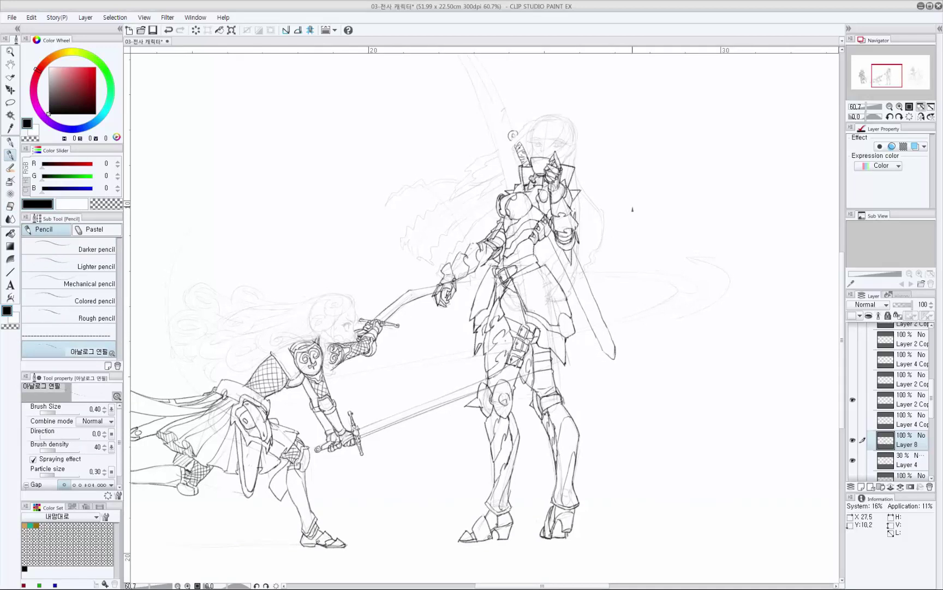
{"action": "left_click_drag", "start_coordinate": [630, 289], "coordinate": [661, 234]}
{"action": "left_click_drag", "start_coordinate": [577, 311], "coordinate": [657, 255]}
{"action": "scroll", "coordinate": [670, 219], "scroll_direction": "up", "scroll_amount": 2}
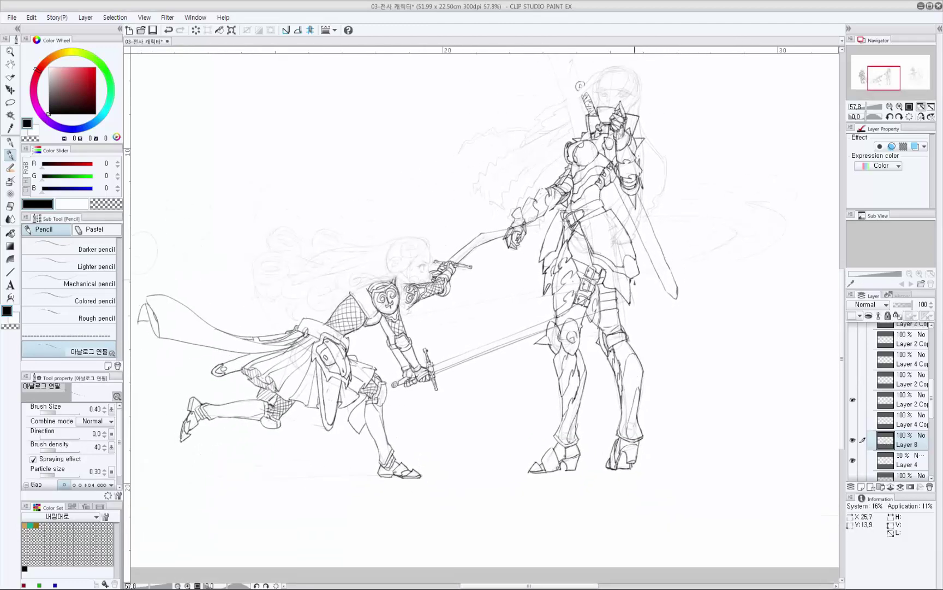
{"action": "left_click_drag", "start_coordinate": [612, 130], "coordinate": [610, 200]}
{"action": "scroll", "coordinate": [624, 181], "scroll_direction": "up", "scroll_amount": 4}
{"action": "left_click_drag", "start_coordinate": [625, 297], "coordinate": [643, 257]}
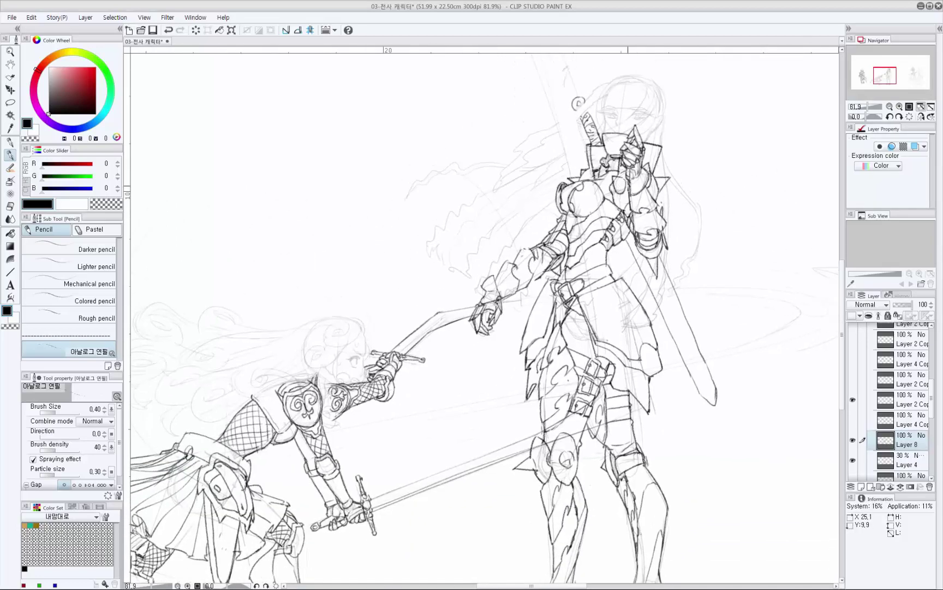
{"action": "mouse_move", "coordinate": [644, 215]}
{"action": "left_mouse_down"}
{"action": "mouse_move", "coordinate": [632, 221]}
{"action": "mouse_move", "coordinate": [631, 209]}
{"action": "left_mouse_up"}
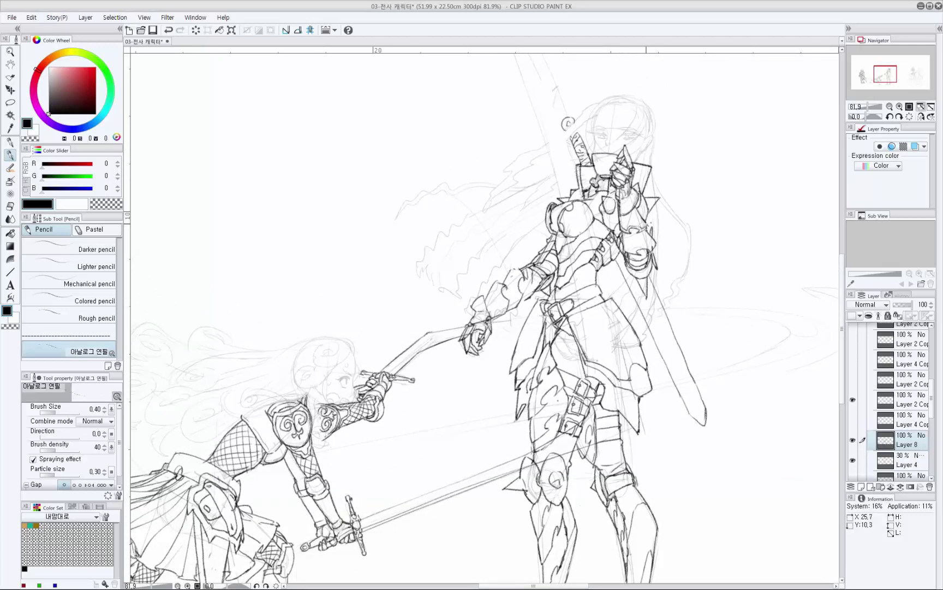
Refine the plate lines on the raised arm's forearm guard and try an extra line on the high collar.
{"action": "left_click_drag", "start_coordinate": [629, 250], "coordinate": [649, 247]}
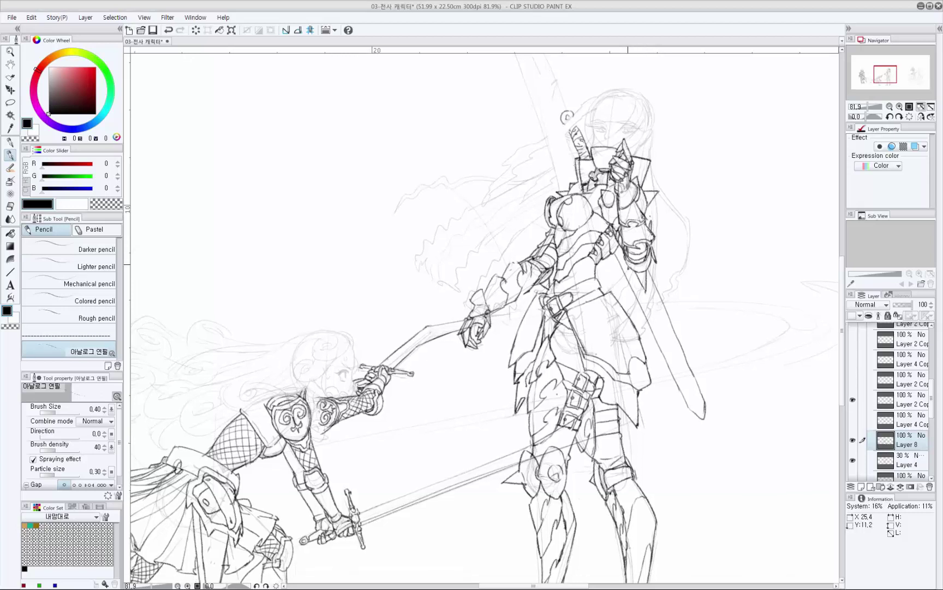
{"action": "left_click_drag", "start_coordinate": [628, 265], "coordinate": [653, 253]}
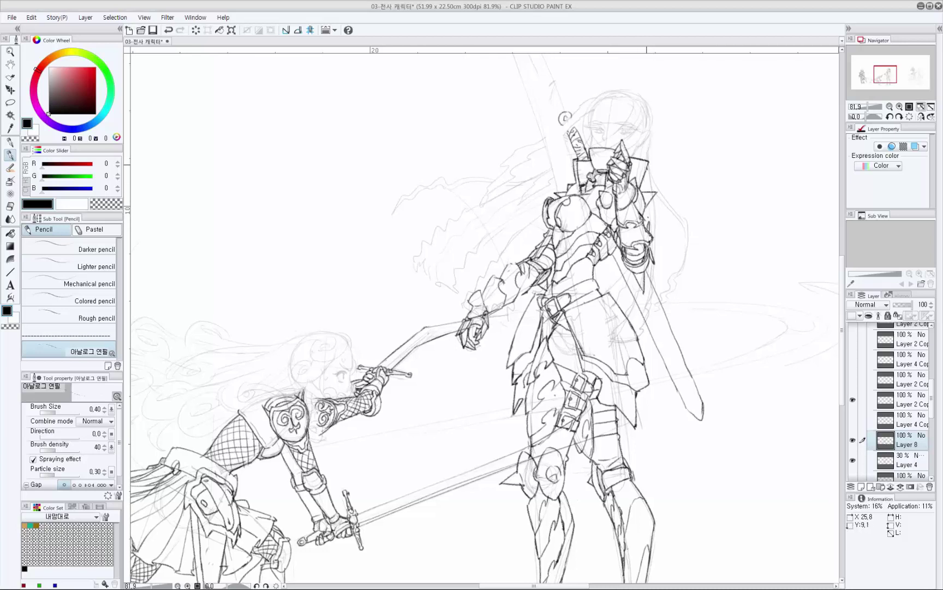
{"action": "left_click_drag", "start_coordinate": [632, 162], "coordinate": [649, 161]}
{"action": "key", "text": "ctrl+z"}
{"action": "key", "text": "ctrl+z"}
{"action": "key", "text": "ctrl+z"}
Draw a curled ornament along the breastplate's edge and add trim lines to the plates below the chest.
{"action": "left_click_drag", "start_coordinate": [616, 228], "coordinate": [627, 198]}
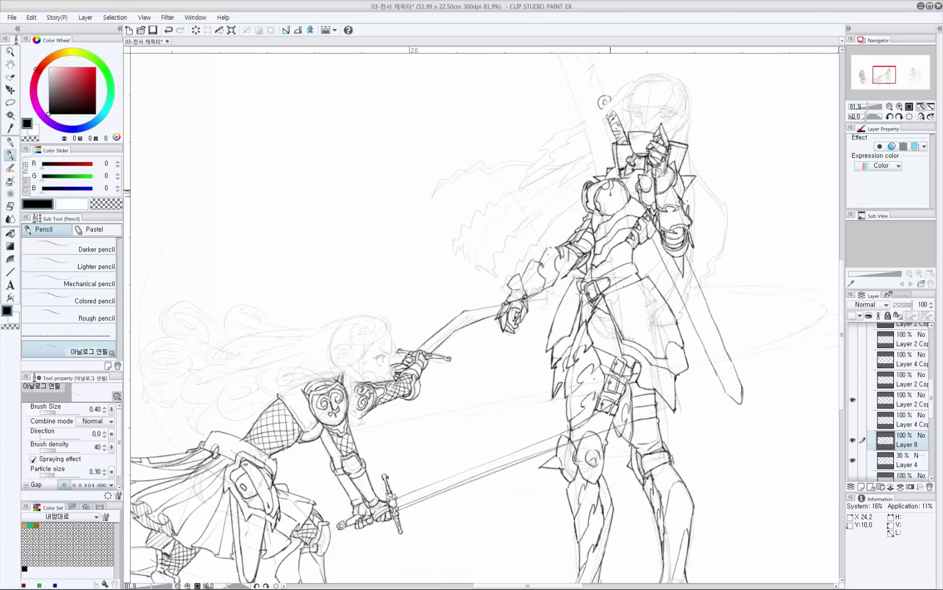
{"action": "left_click_drag", "start_coordinate": [598, 193], "coordinate": [604, 201]}
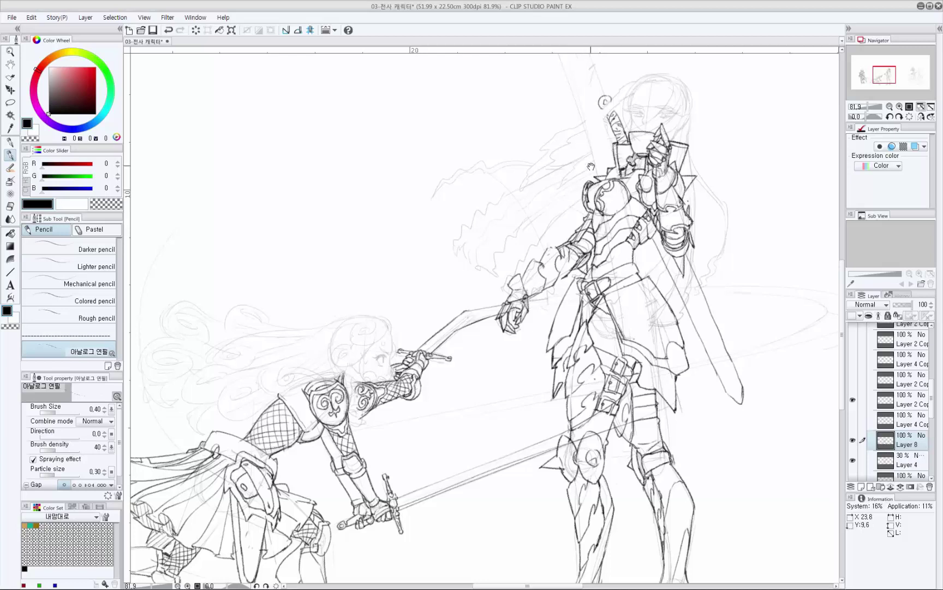
{"action": "mouse_move", "coordinate": [620, 211]}
{"action": "left_mouse_down"}
{"action": "mouse_move", "coordinate": [616, 195]}
{"action": "mouse_move", "coordinate": [597, 211]}
{"action": "mouse_move", "coordinate": [620, 198]}
{"action": "mouse_move", "coordinate": [607, 201]}
{"action": "left_mouse_up"}
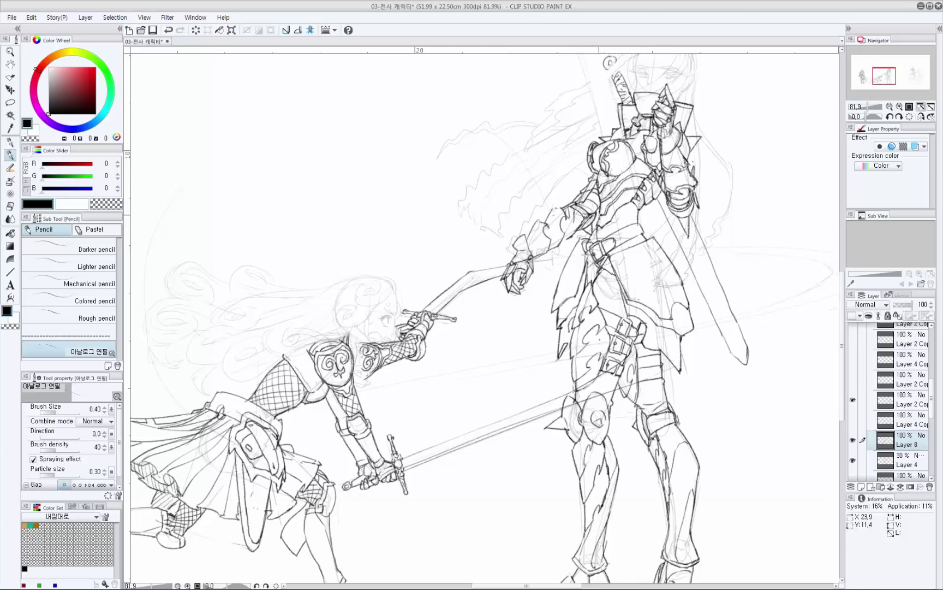
{"action": "mouse_move", "coordinate": [636, 199]}
{"action": "left_mouse_down"}
{"action": "mouse_move", "coordinate": [602, 225]}
{"action": "mouse_move", "coordinate": [646, 185]}
{"action": "left_mouse_up"}
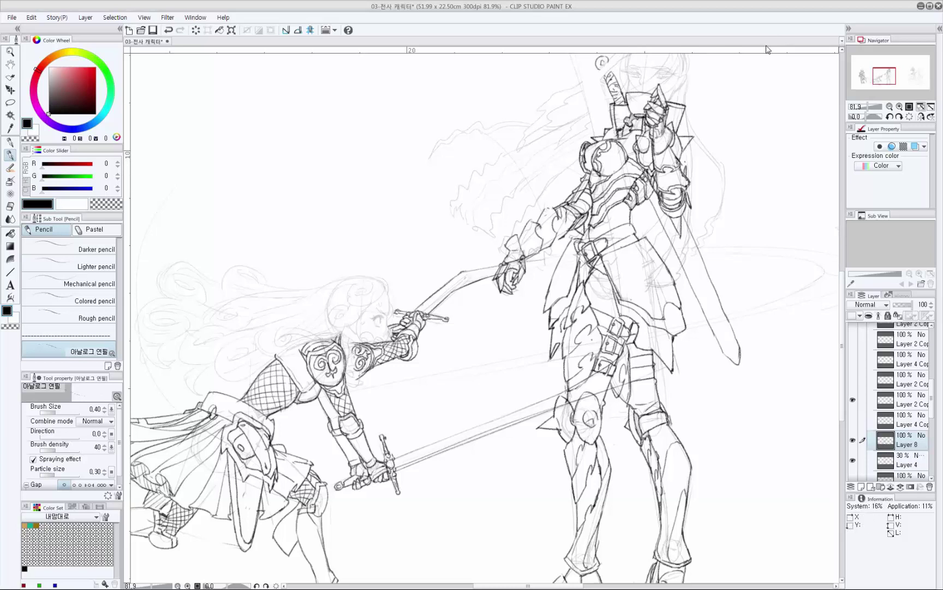
{"action": "left_click_drag", "start_coordinate": [594, 213], "coordinate": [596, 192]}
{"action": "key", "text": "ctrl+z"}
{"action": "left_click_drag", "start_coordinate": [689, 120], "coordinate": [672, 137]}
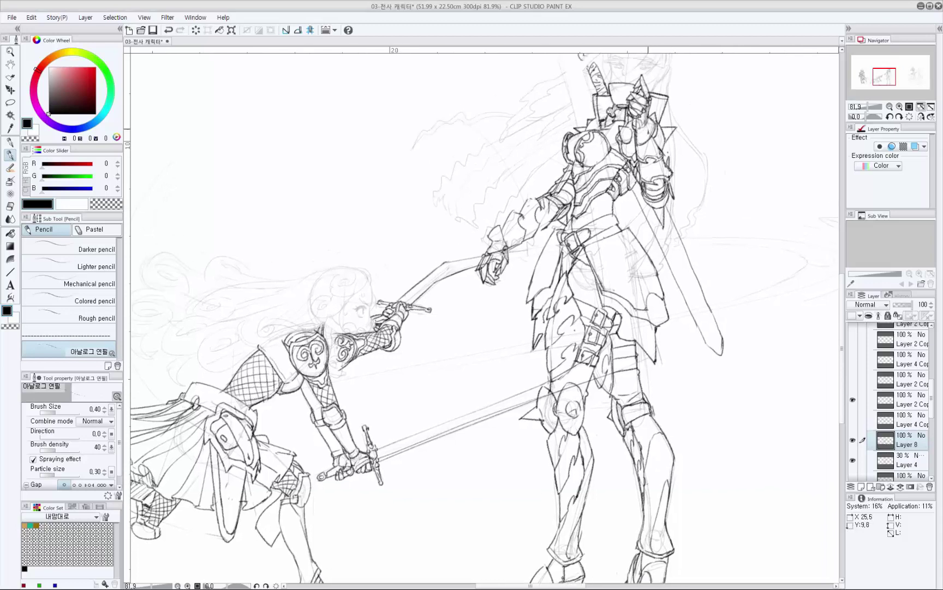
Start the scroll ornament on the large front skirt plate, near its lower edge and below the belt.
{"action": "scroll", "coordinate": [634, 231], "scroll_direction": "down", "scroll_amount": 1}
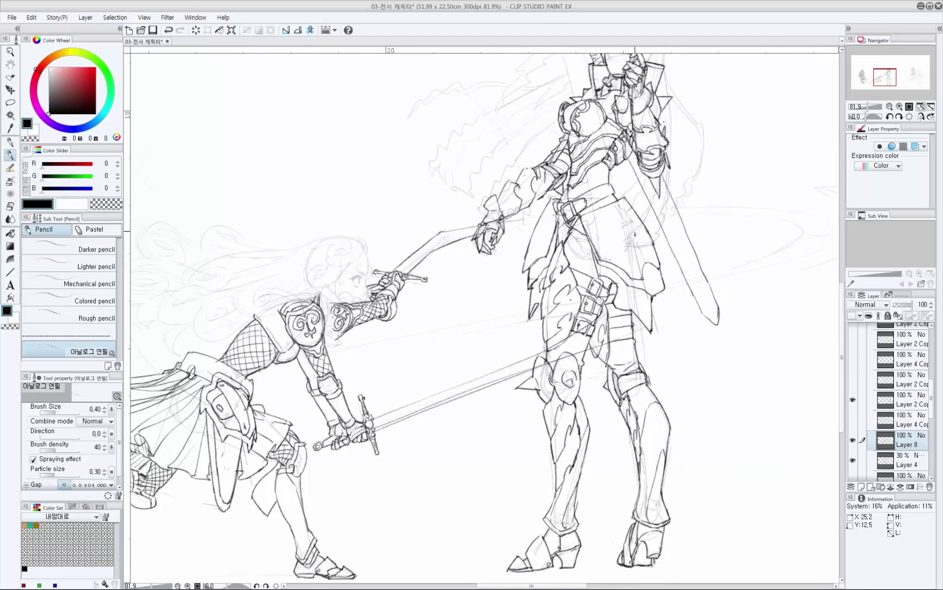
{"action": "scroll", "coordinate": [636, 232], "scroll_direction": "down", "scroll_amount": 3}
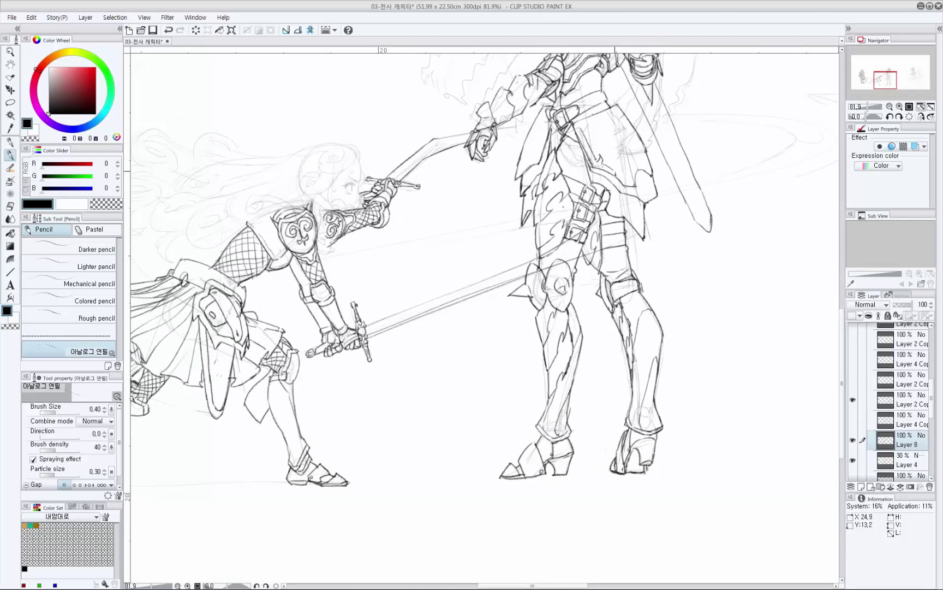
{"action": "mouse_move", "coordinate": [625, 183]}
{"action": "left_mouse_down"}
{"action": "mouse_move", "coordinate": [633, 175]}
{"action": "mouse_move", "coordinate": [628, 148]}
{"action": "mouse_move", "coordinate": [651, 173]}
{"action": "mouse_move", "coordinate": [640, 159]}
{"action": "left_mouse_up"}
{"action": "left_click_drag", "start_coordinate": [627, 159], "coordinate": [634, 188]}
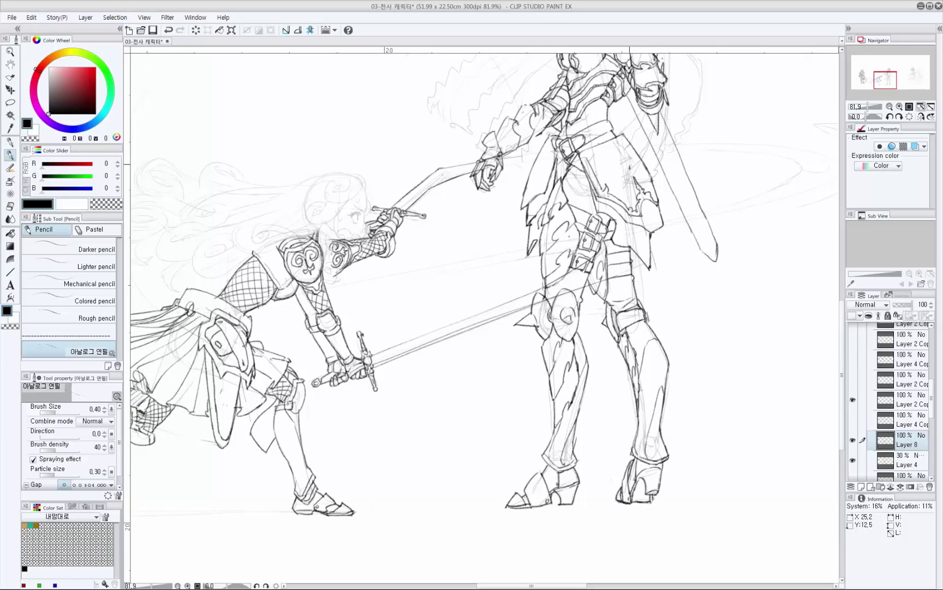
{"action": "key", "text": "e"}
{"action": "mouse_move", "coordinate": [584, 156]}
{"action": "left_mouse_down"}
{"action": "mouse_move", "coordinate": [595, 173]}
{"action": "mouse_move", "coordinate": [590, 164]}
{"action": "mouse_move", "coordinate": [611, 152]}
{"action": "left_mouse_up"}
{"action": "key", "text": "p"}
{"action": "key", "text": "p"}
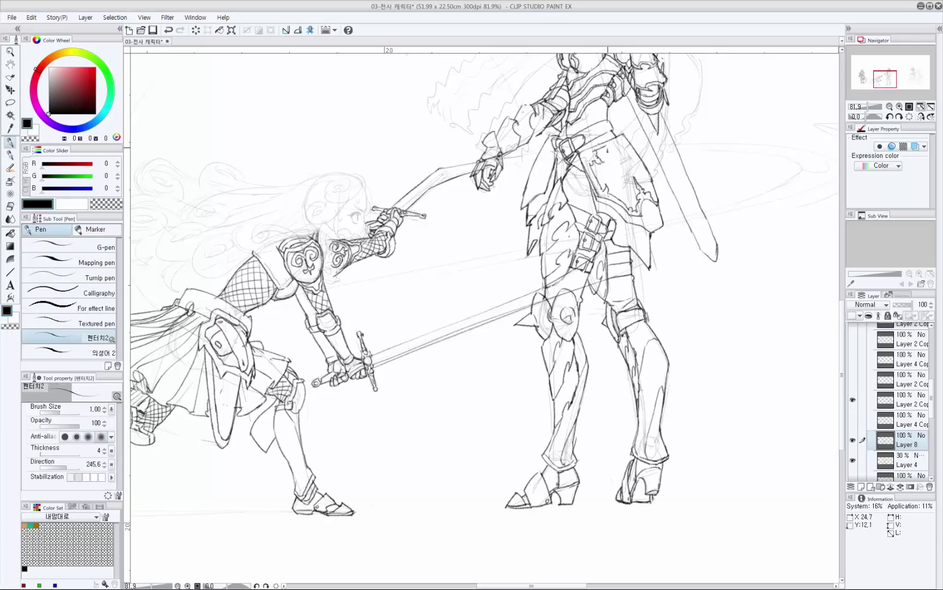
Fill the front skirt plate with branching scroll ornament and detail the border along its lower edge.
{"action": "key", "text": "p"}
{"action": "mouse_move", "coordinate": [606, 148]}
{"action": "left_mouse_down"}
{"action": "mouse_move", "coordinate": [617, 163]}
{"action": "mouse_move", "coordinate": [608, 175]}
{"action": "mouse_move", "coordinate": [633, 175]}
{"action": "mouse_move", "coordinate": [638, 160]}
{"action": "mouse_move", "coordinate": [621, 150]}
{"action": "mouse_move", "coordinate": [620, 136]}
{"action": "mouse_move", "coordinate": [650, 178]}
{"action": "mouse_move", "coordinate": [637, 161]}
{"action": "left_mouse_up"}
{"action": "mouse_move", "coordinate": [633, 161]}
{"action": "left_mouse_down"}
{"action": "mouse_move", "coordinate": [634, 173]}
{"action": "mouse_move", "coordinate": [627, 170]}
{"action": "mouse_move", "coordinate": [644, 208]}
{"action": "left_mouse_up"}
{"action": "key", "text": "ctrl+z"}
{"action": "scroll", "coordinate": [643, 215], "scroll_direction": "down", "scroll_amount": 1}
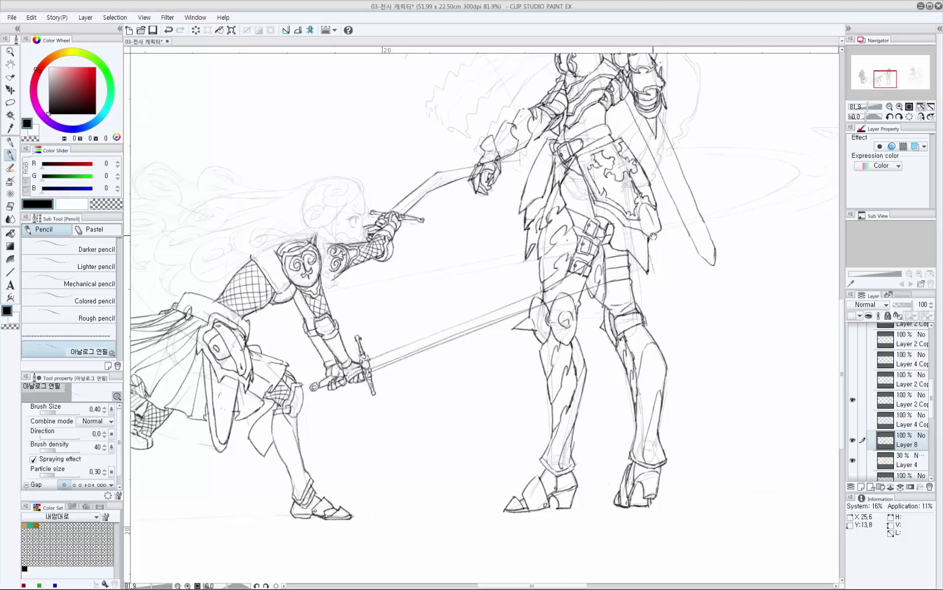
{"action": "mouse_move", "coordinate": [650, 238]}
{"action": "left_mouse_down"}
{"action": "mouse_move", "coordinate": [637, 201]}
{"action": "mouse_move", "coordinate": [614, 200]}
{"action": "mouse_move", "coordinate": [638, 218]}
{"action": "mouse_move", "coordinate": [656, 191]}
{"action": "mouse_move", "coordinate": [647, 204]}
{"action": "left_mouse_up"}
{"action": "key", "text": "ctrl+z"}
{"action": "mouse_move", "coordinate": [645, 214]}
{"action": "left_mouse_down"}
{"action": "mouse_move", "coordinate": [650, 204]}
{"action": "mouse_move", "coordinate": [635, 205]}
{"action": "left_mouse_up"}
{"action": "mouse_move", "coordinate": [585, 178]}
{"action": "left_mouse_down"}
{"action": "mouse_move", "coordinate": [604, 211]}
{"action": "mouse_move", "coordinate": [572, 160]}
{"action": "mouse_move", "coordinate": [600, 168]}
{"action": "mouse_move", "coordinate": [601, 191]}
{"action": "mouse_move", "coordinate": [617, 194]}
{"action": "mouse_move", "coordinate": [609, 191]}
{"action": "mouse_move", "coordinate": [634, 217]}
{"action": "mouse_move", "coordinate": [626, 191]}
{"action": "mouse_move", "coordinate": [628, 207]}
{"action": "mouse_move", "coordinate": [637, 181]}
{"action": "mouse_move", "coordinate": [636, 209]}
{"action": "mouse_move", "coordinate": [595, 238]}
{"action": "mouse_move", "coordinate": [617, 240]}
{"action": "left_mouse_up"}
{"action": "key", "text": "ctrl+z"}
{"action": "key", "text": "ctrl+z"}
Draw curling ornament and inner trim on the pointed skirt plate beside the lowered arm.
{"action": "mouse_move", "coordinate": [562, 164]}
{"action": "left_mouse_down"}
{"action": "mouse_move", "coordinate": [568, 174]}
{"action": "mouse_move", "coordinate": [549, 184]}
{"action": "left_mouse_up"}
{"action": "mouse_move", "coordinate": [551, 185]}
{"action": "left_mouse_down"}
{"action": "mouse_move", "coordinate": [539, 192]}
{"action": "mouse_move", "coordinate": [547, 194]}
{"action": "mouse_move", "coordinate": [538, 227]}
{"action": "mouse_move", "coordinate": [515, 244]}
{"action": "left_mouse_up"}
{"action": "left_click_drag", "start_coordinate": [533, 223], "coordinate": [510, 248]}
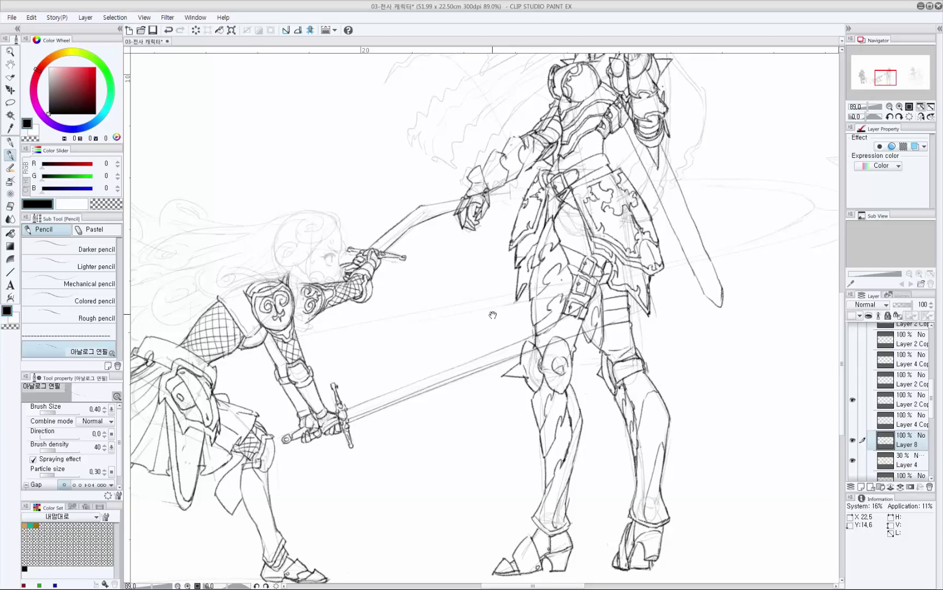
{"action": "left_click_drag", "start_coordinate": [641, 361], "coordinate": [617, 359]}
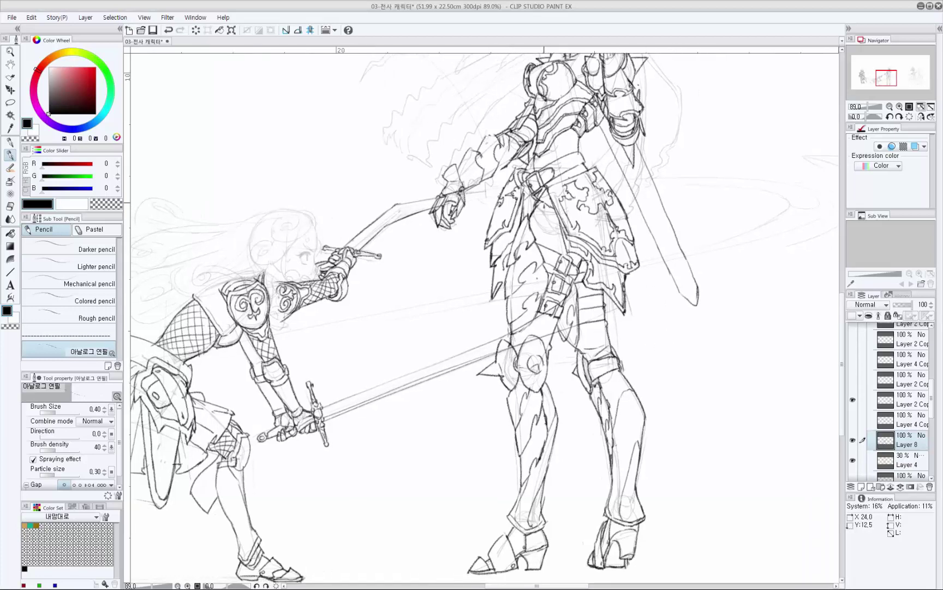
{"action": "left_click_drag", "start_coordinate": [521, 207], "coordinate": [504, 258]}
{"action": "key", "text": "ctrl+z"}
{"action": "key", "text": "ctrl+z"}
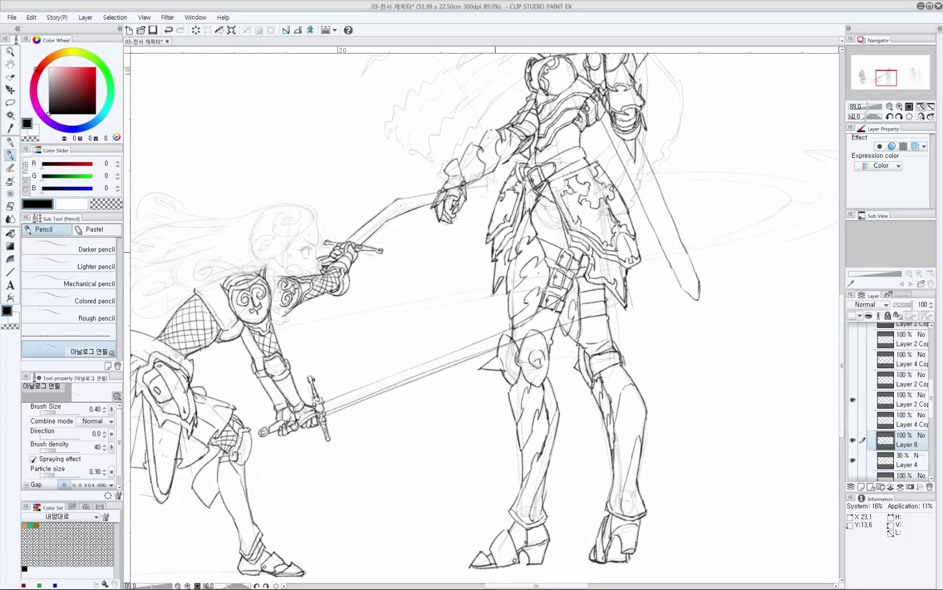
{"action": "mouse_move", "coordinate": [494, 248]}
{"action": "left_mouse_down"}
{"action": "mouse_move", "coordinate": [472, 232]}
{"action": "mouse_move", "coordinate": [495, 242]}
{"action": "mouse_move", "coordinate": [476, 256]}
{"action": "left_mouse_up"}
{"action": "key", "text": "ctrl+z"}
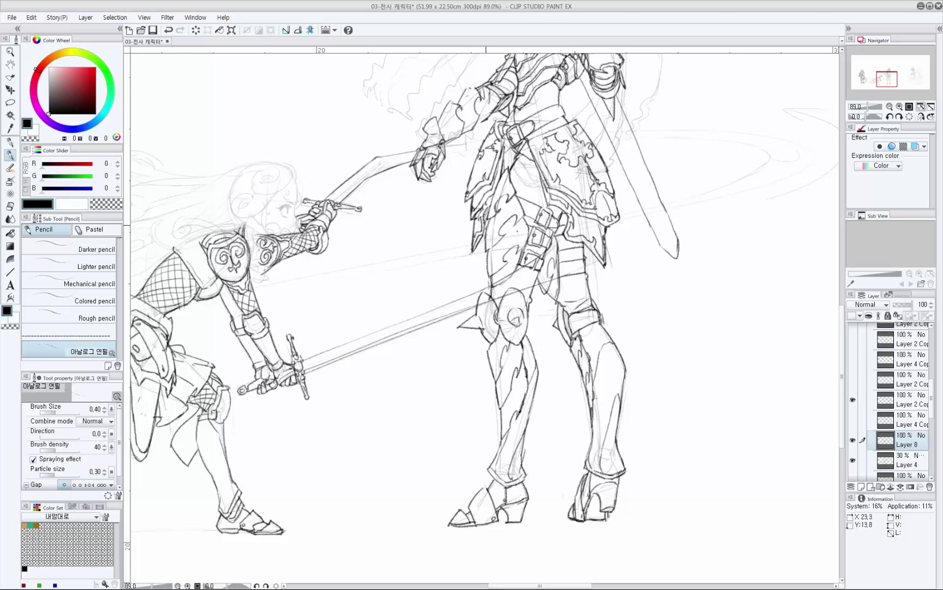
Try drawing contour lines across the midriff just above the belt.
{"action": "scroll", "coordinate": [473, 287], "scroll_direction": "down", "scroll_amount": 3}
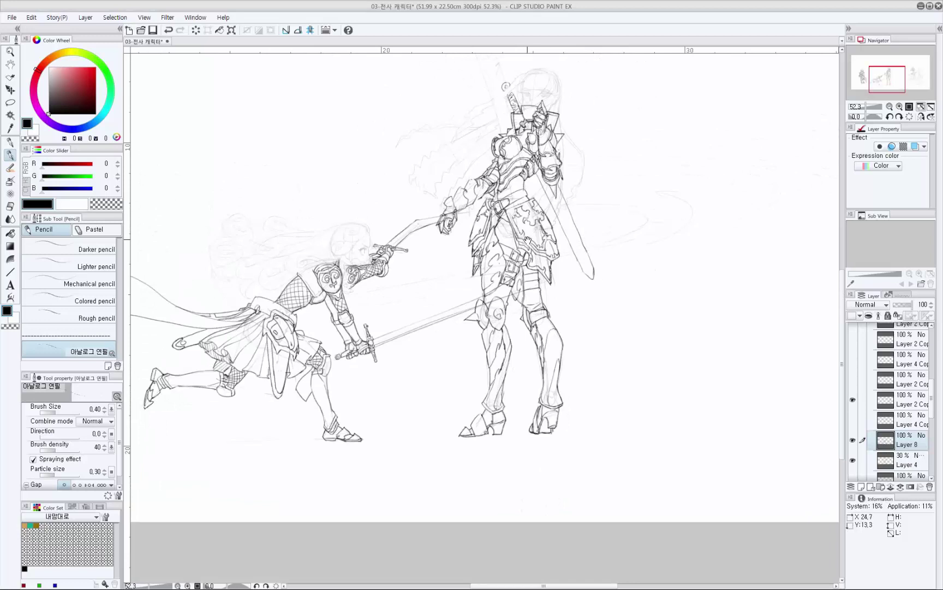
{"action": "left_click_drag", "start_coordinate": [515, 217], "coordinate": [532, 276]}
{"action": "scroll", "coordinate": [532, 276], "scroll_direction": "up", "scroll_amount": 3}
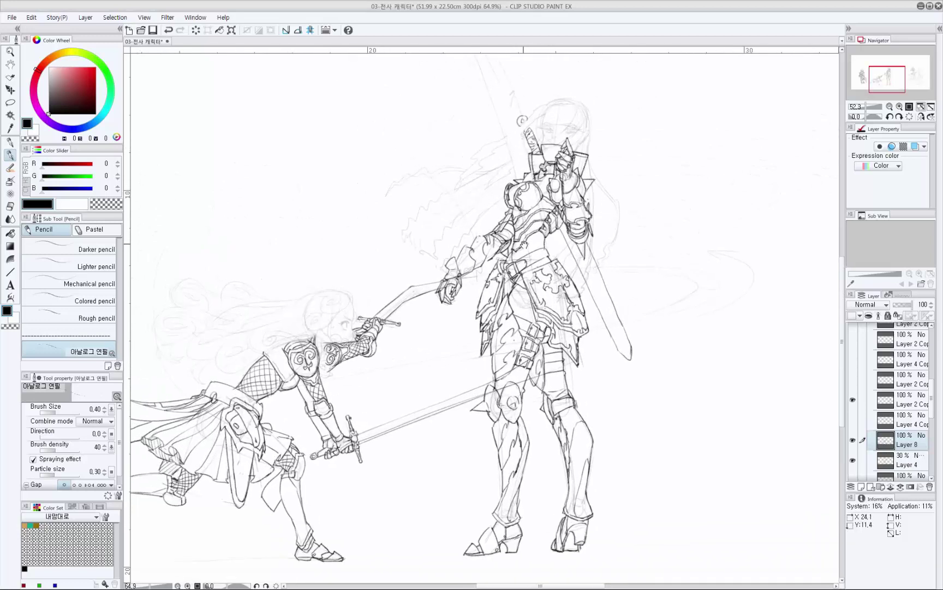
{"action": "key", "text": "e"}
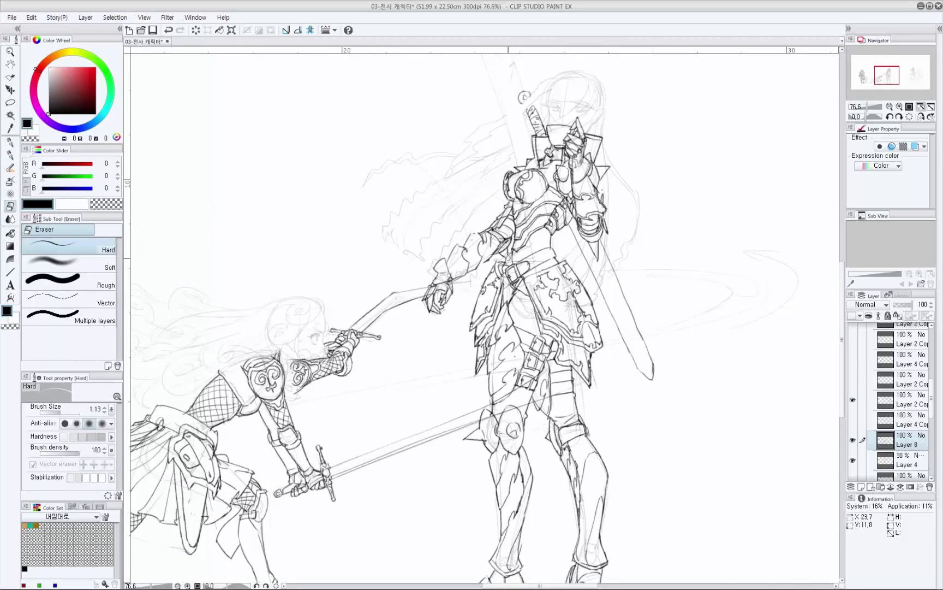
{"action": "key", "text": "p"}
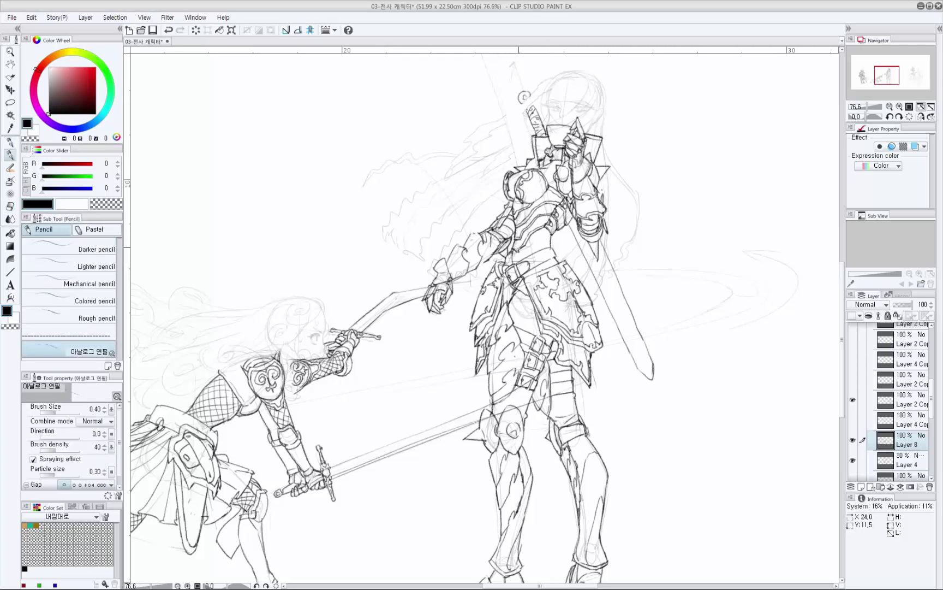
{"action": "mouse_move", "coordinate": [518, 254]}
{"action": "left_mouse_down"}
{"action": "mouse_move", "coordinate": [519, 268]}
{"action": "mouse_move", "coordinate": [552, 235]}
{"action": "mouse_move", "coordinate": [550, 253]}
{"action": "left_mouse_up"}
{"action": "key", "text": "ctrl+z"}
{"action": "key", "text": "ctrl+z"}
{"action": "key", "text": "ctrl+z"}
{"action": "key", "text": "ctrl+z"}
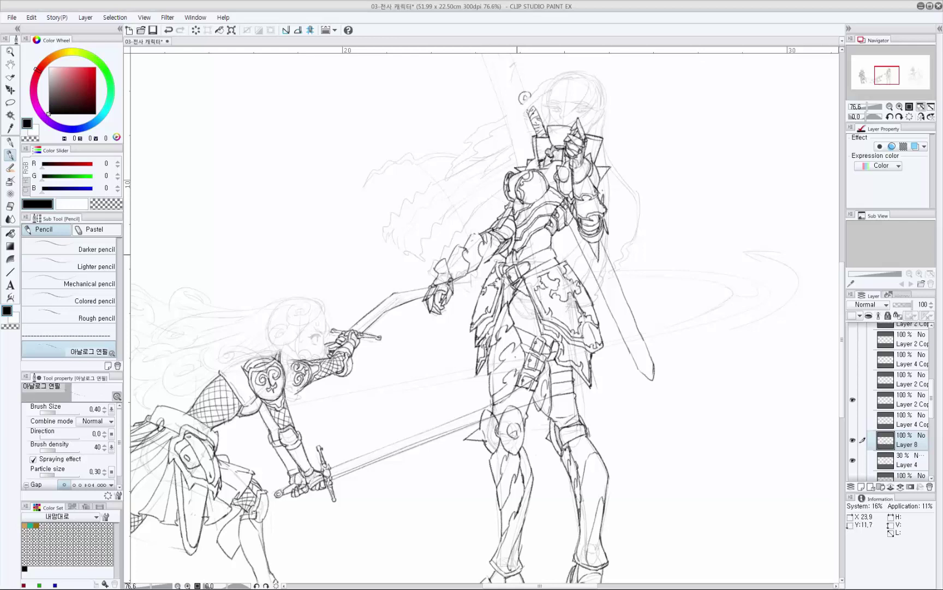
Draw the navel on the warrior's midriff, erasing and redoing its small marks.
{"action": "key", "text": "e"}
{"action": "key", "text": "p"}
{"action": "key", "text": "p"}
{"action": "key", "text": "e"}
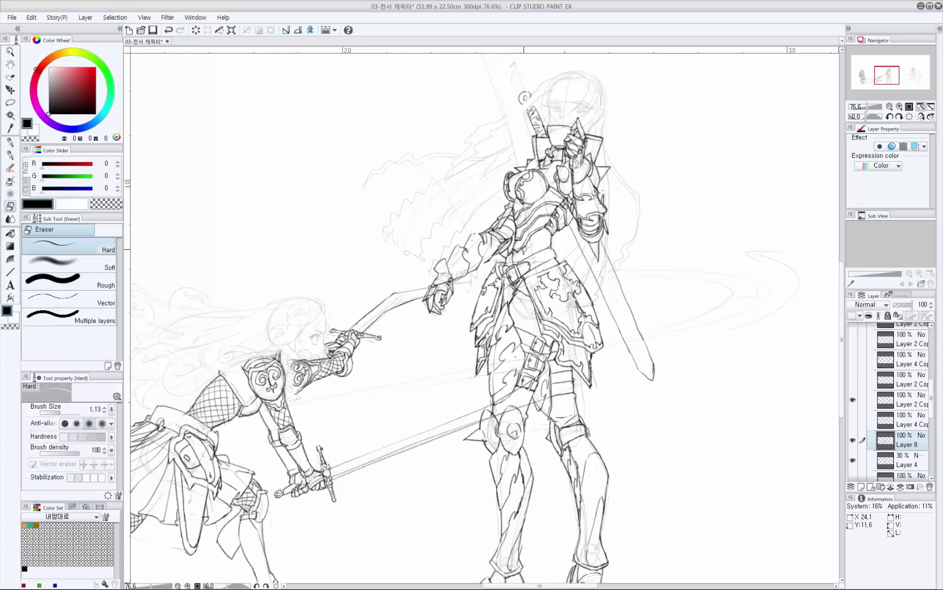
{"action": "key", "text": "p"}
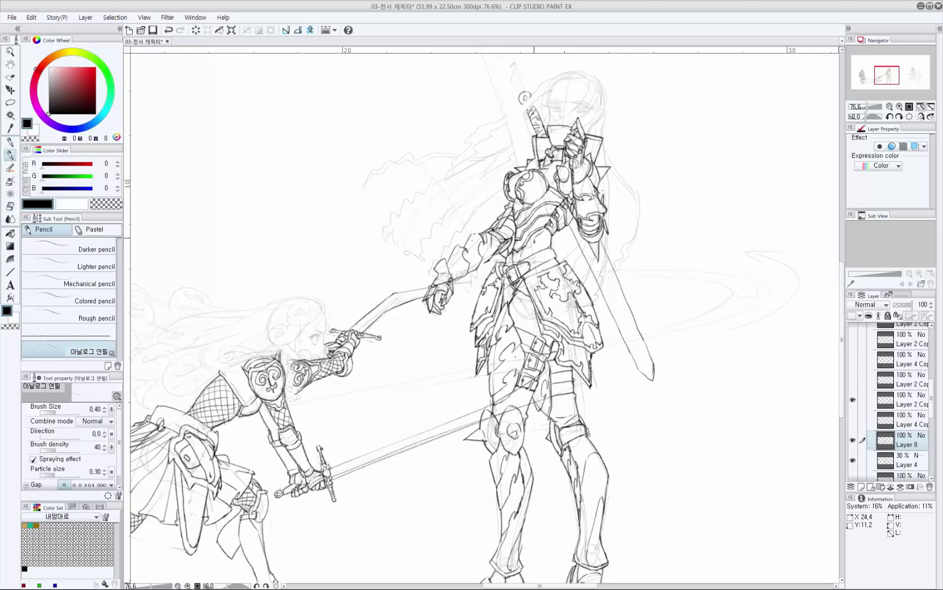
{"action": "key", "text": "ctrl+z"}
{"action": "left_click_drag", "start_coordinate": [536, 237], "coordinate": [535, 241]}
{"action": "key", "text": "ctrl+z"}
{"action": "key", "text": "e"}
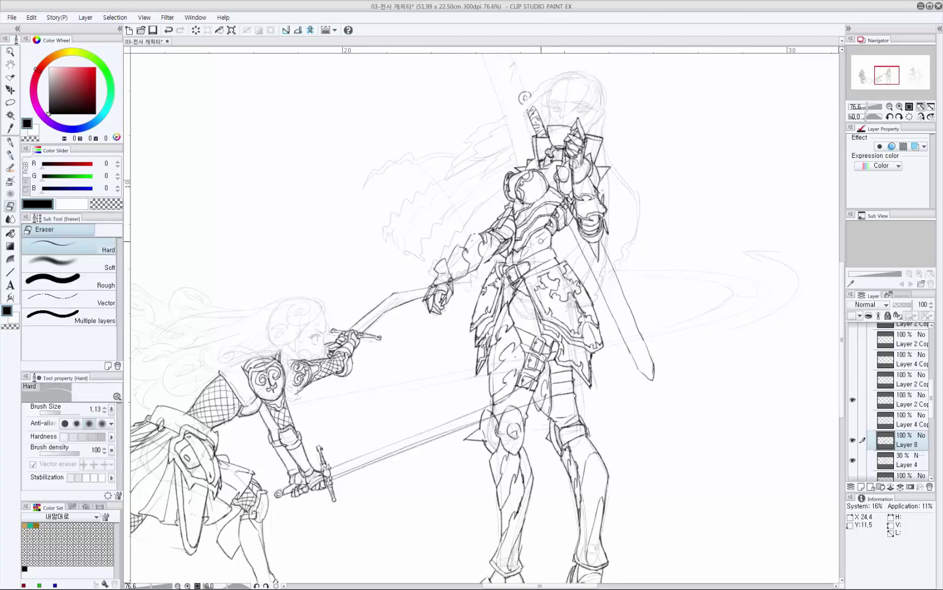
{"action": "key", "text": "p"}
{"action": "left_click_drag", "start_coordinate": [545, 238], "coordinate": [545, 235]}
{"action": "key", "text": "p"}
{"action": "key", "text": "ctrl+z"}
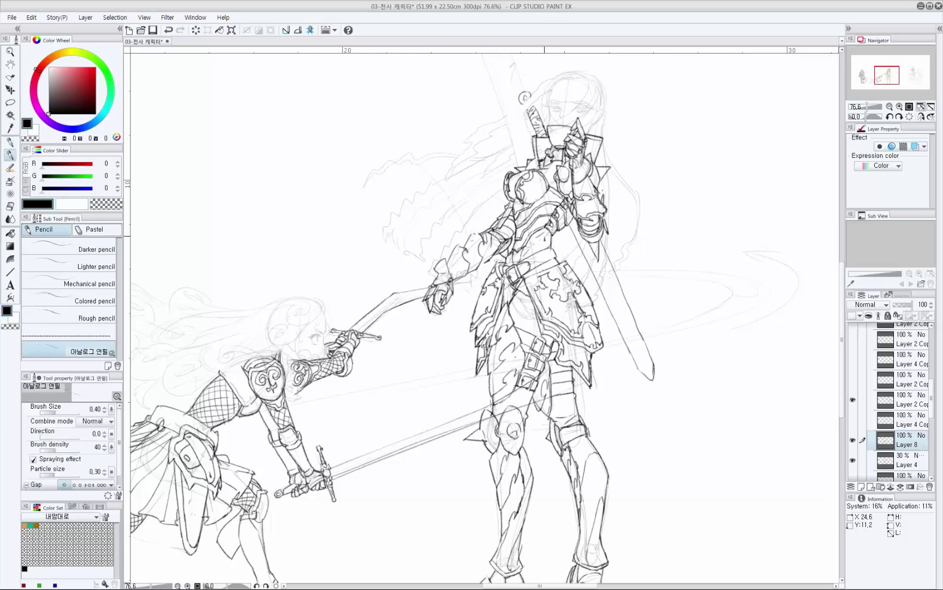
{"action": "key", "text": "ctrl+z"}
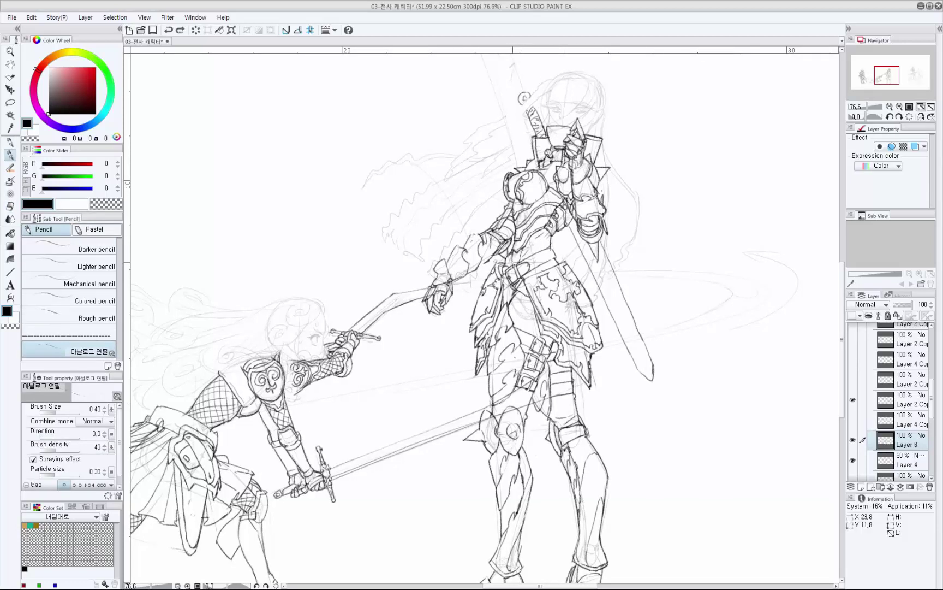
Draw flowing ornament lines on the lowered arm's forearm armour, between the elbow and the wrist.
{"action": "left_click_drag", "start_coordinate": [508, 254], "coordinate": [478, 262]}
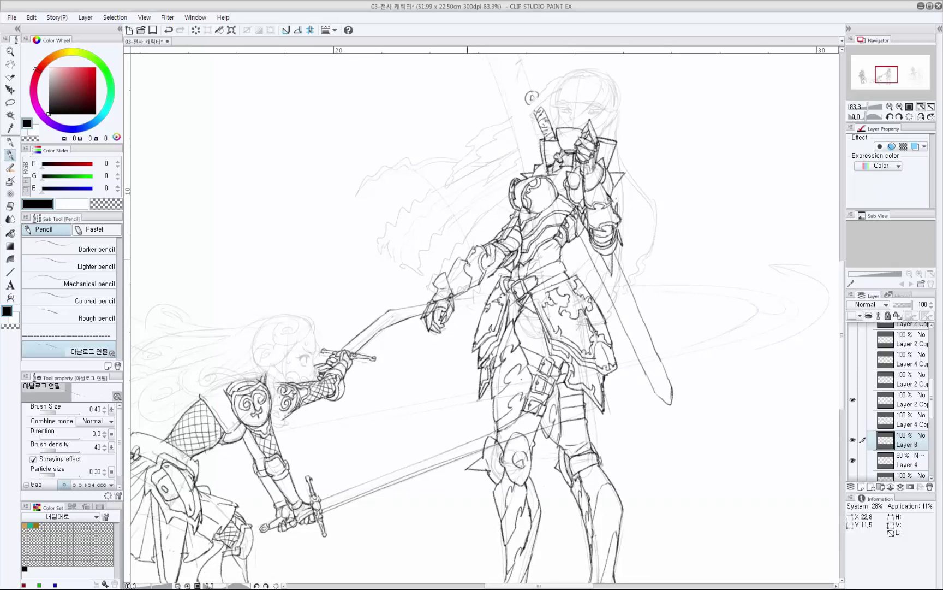
{"action": "key", "text": "ctrl+z"}
{"action": "mouse_move", "coordinate": [458, 267]}
{"action": "left_mouse_down"}
{"action": "mouse_move", "coordinate": [493, 276]}
{"action": "mouse_move", "coordinate": [479, 274]}
{"action": "left_mouse_up"}
{"action": "key", "text": "ctrl+z"}
{"action": "scroll", "coordinate": [480, 277], "scroll_direction": "down", "scroll_amount": 1}
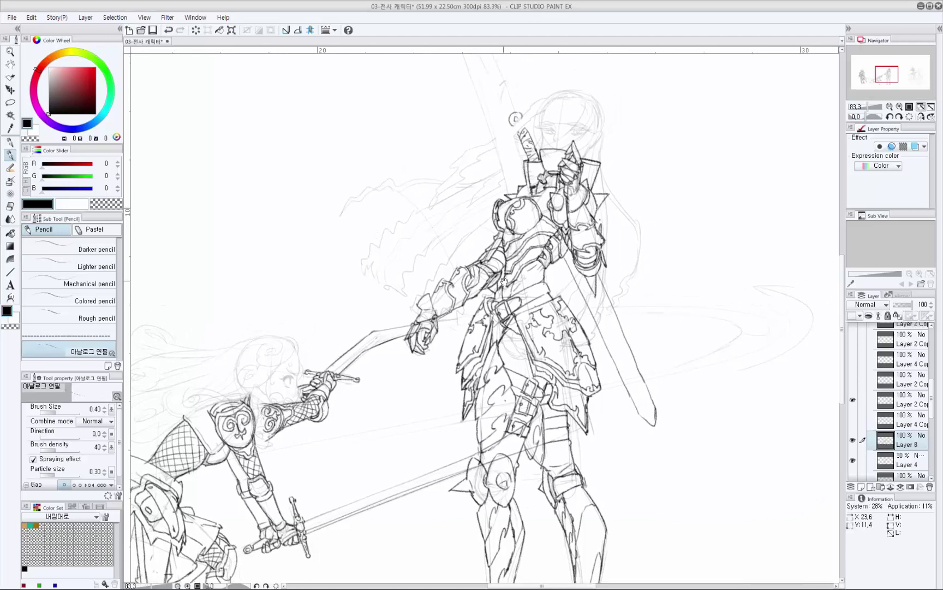
Add flame-like ornament lines to the thigh armour beside the buckled leg straps.
{"action": "scroll", "coordinate": [580, 401], "scroll_direction": "down", "scroll_amount": 2}
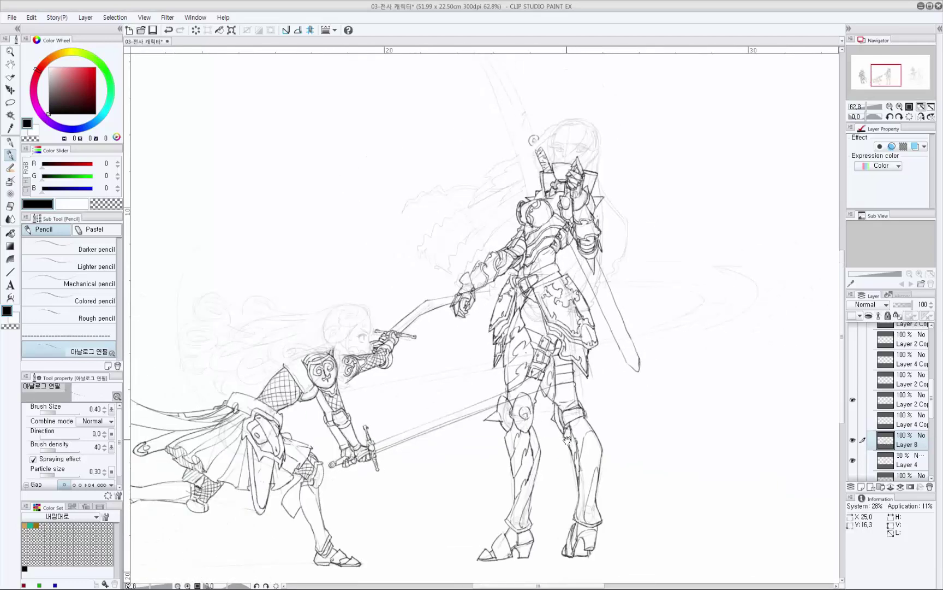
{"action": "scroll", "coordinate": [565, 437], "scroll_direction": "up", "scroll_amount": 2}
{"action": "left_click_drag", "start_coordinate": [535, 337], "coordinate": [535, 333]}
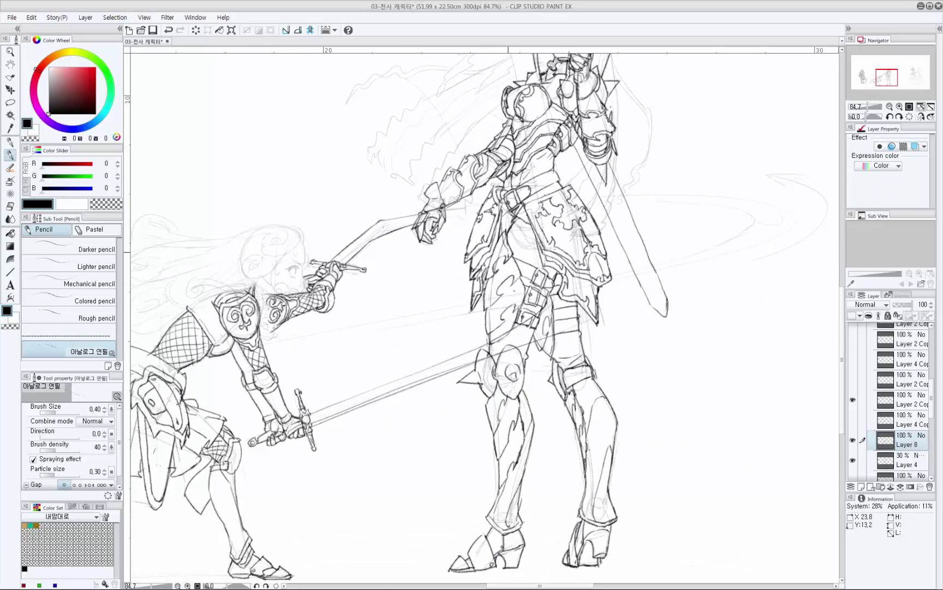
{"action": "left_click_drag", "start_coordinate": [502, 251], "coordinate": [502, 249]}
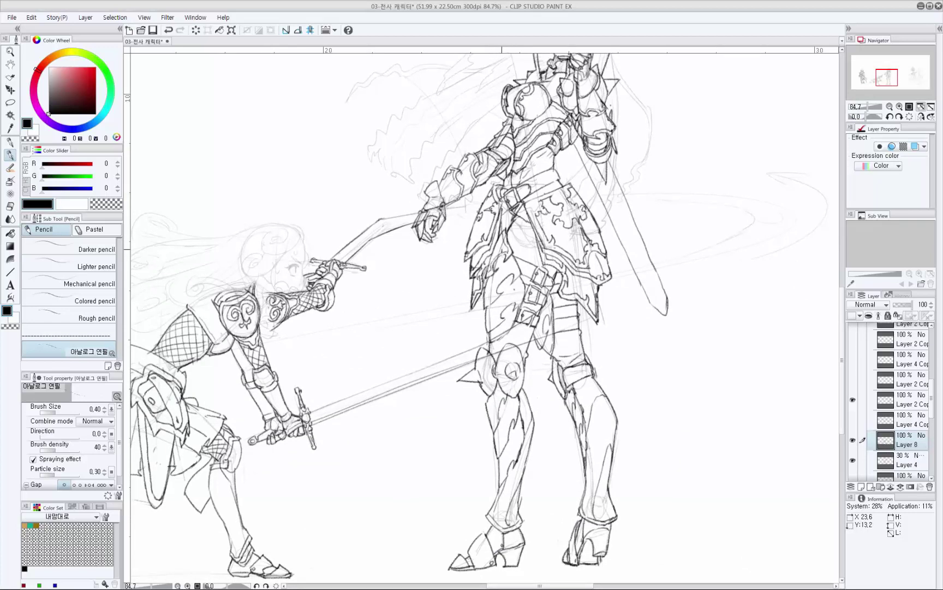
{"action": "key", "text": "ctrl+z"}
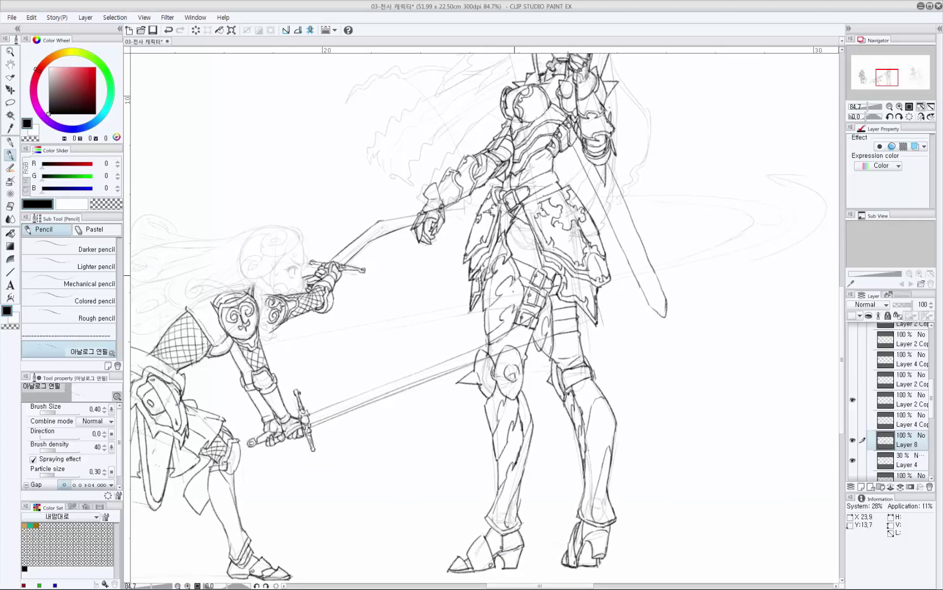
{"action": "mouse_move", "coordinate": [506, 276]}
{"action": "left_mouse_down"}
{"action": "mouse_move", "coordinate": [493, 299]}
{"action": "mouse_move", "coordinate": [496, 324]}
{"action": "mouse_move", "coordinate": [508, 290]}
{"action": "mouse_move", "coordinate": [514, 296]}
{"action": "mouse_move", "coordinate": [498, 311]}
{"action": "left_mouse_up"}
{"action": "key", "text": "ctrl+z"}
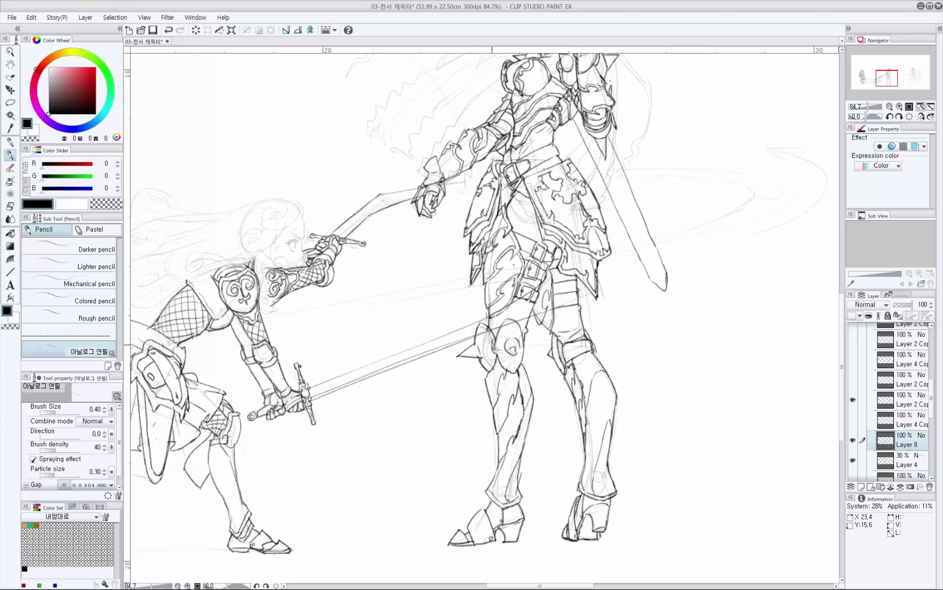
Draw curling ornament lines down the shin guard below the spiked knee plate.
{"action": "left_click_drag", "start_coordinate": [503, 373], "coordinate": [486, 323]}
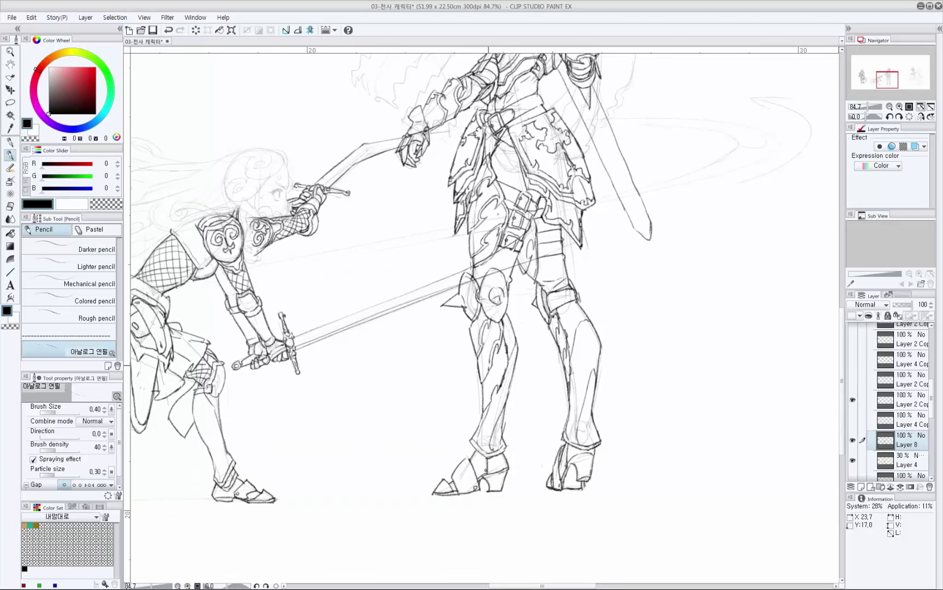
{"action": "mouse_move", "coordinate": [482, 382]}
{"action": "left_mouse_down"}
{"action": "mouse_move", "coordinate": [496, 318]}
{"action": "mouse_move", "coordinate": [484, 337]}
{"action": "left_mouse_up"}
{"action": "left_click_drag", "start_coordinate": [509, 297], "coordinate": [505, 333]}
{"action": "mouse_move", "coordinate": [509, 323]}
{"action": "left_mouse_down"}
{"action": "mouse_move", "coordinate": [485, 371]}
{"action": "mouse_move", "coordinate": [471, 363]}
{"action": "mouse_move", "coordinate": [480, 342]}
{"action": "mouse_move", "coordinate": [511, 354]}
{"action": "left_mouse_up"}
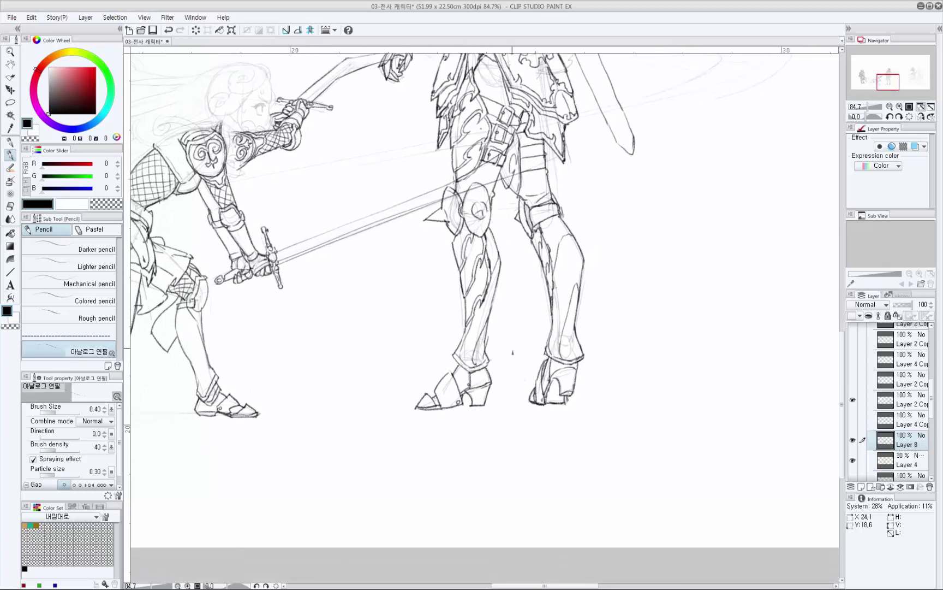
Check the standing warrior's armour ornament from the shin guards up to the breastplate and raised hand.
{"action": "left_click_drag", "start_coordinate": [541, 322], "coordinate": [539, 333]}
{"action": "left_click_drag", "start_coordinate": [536, 245], "coordinate": [535, 249]}
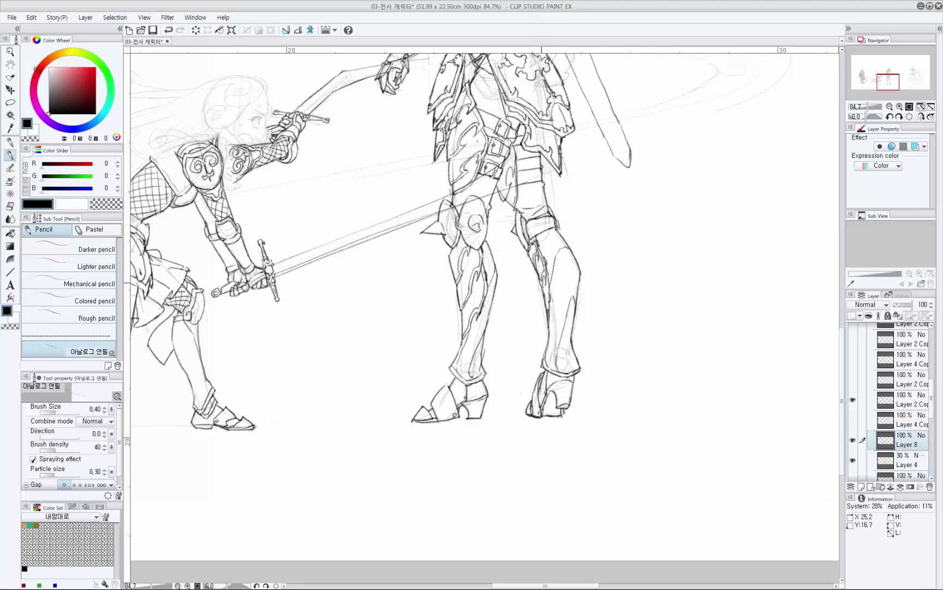
{"action": "mouse_move", "coordinate": [543, 299]}
{"action": "left_mouse_down"}
{"action": "mouse_move", "coordinate": [548, 265]}
{"action": "mouse_move", "coordinate": [548, 275]}
{"action": "left_mouse_up"}
{"action": "scroll", "coordinate": [549, 275], "scroll_direction": "up", "scroll_amount": 4}
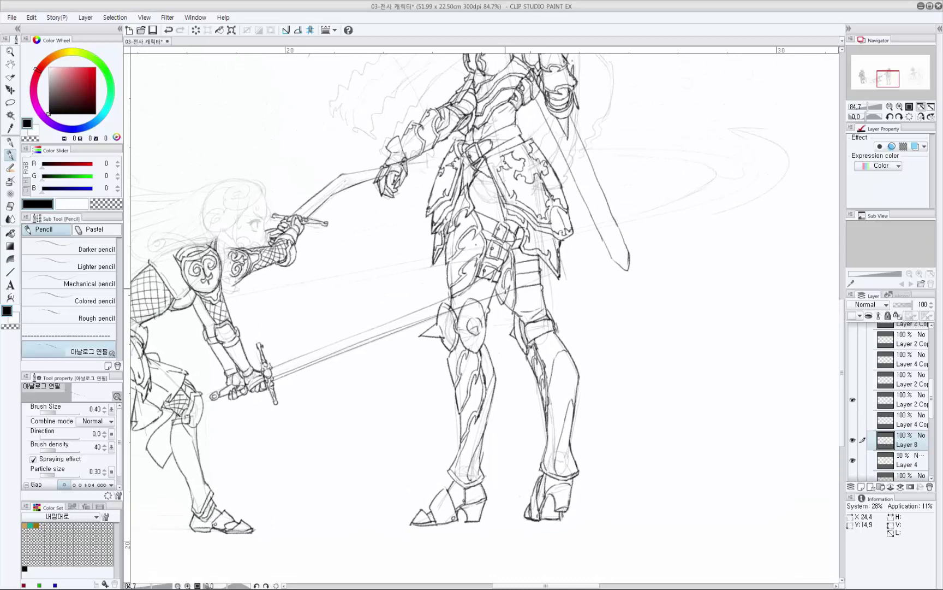
{"action": "scroll", "coordinate": [523, 206], "scroll_direction": "up", "scroll_amount": 3}
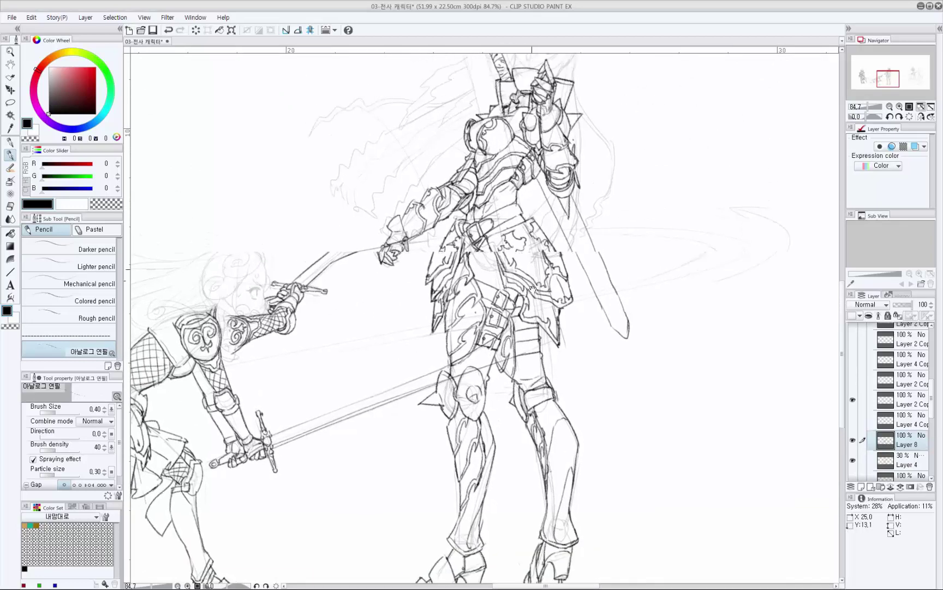
{"action": "scroll", "coordinate": [520, 218], "scroll_direction": "up", "scroll_amount": 3}
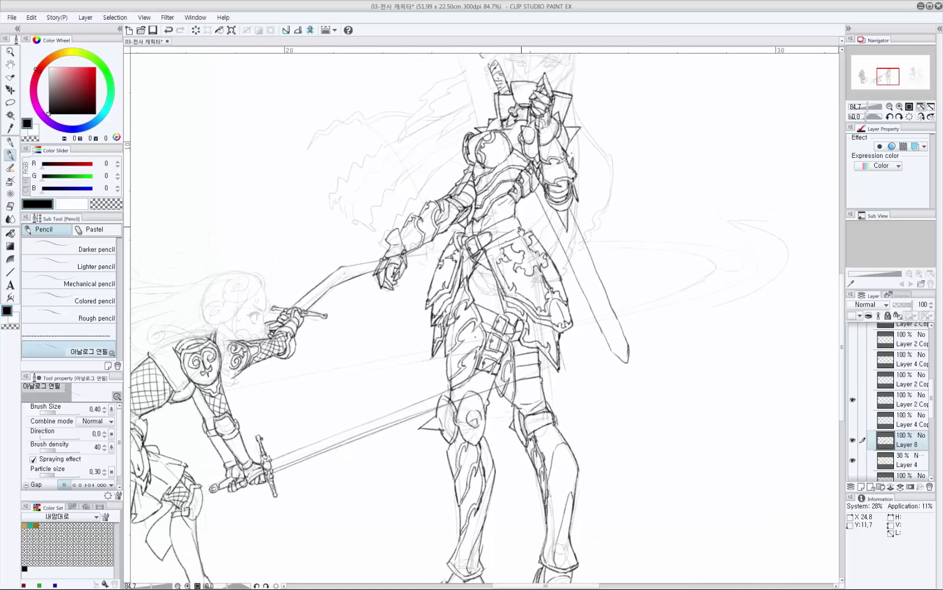
{"action": "left_click_drag", "start_coordinate": [530, 399], "coordinate": [536, 403]}
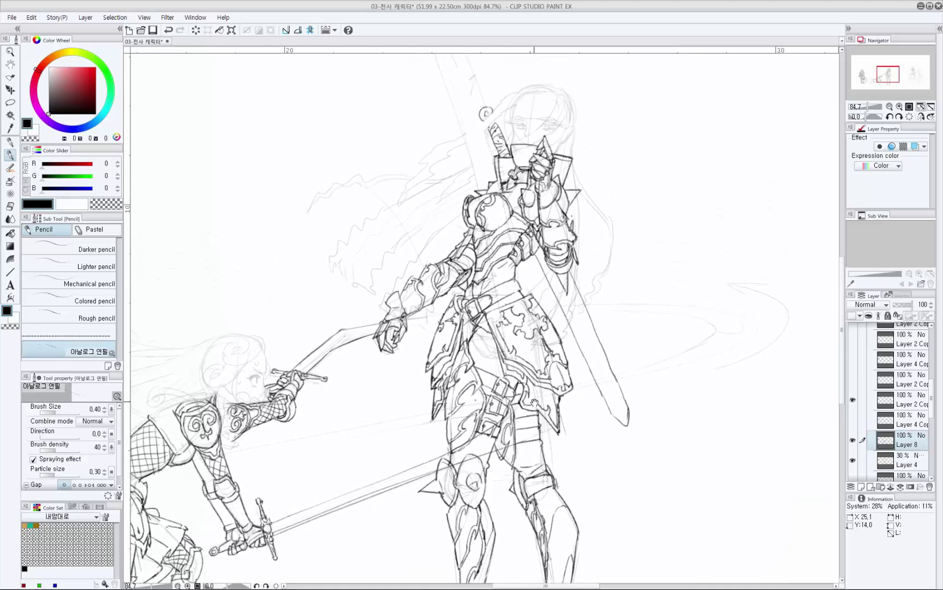
{"action": "left_click_drag", "start_coordinate": [499, 162], "coordinate": [504, 194]}
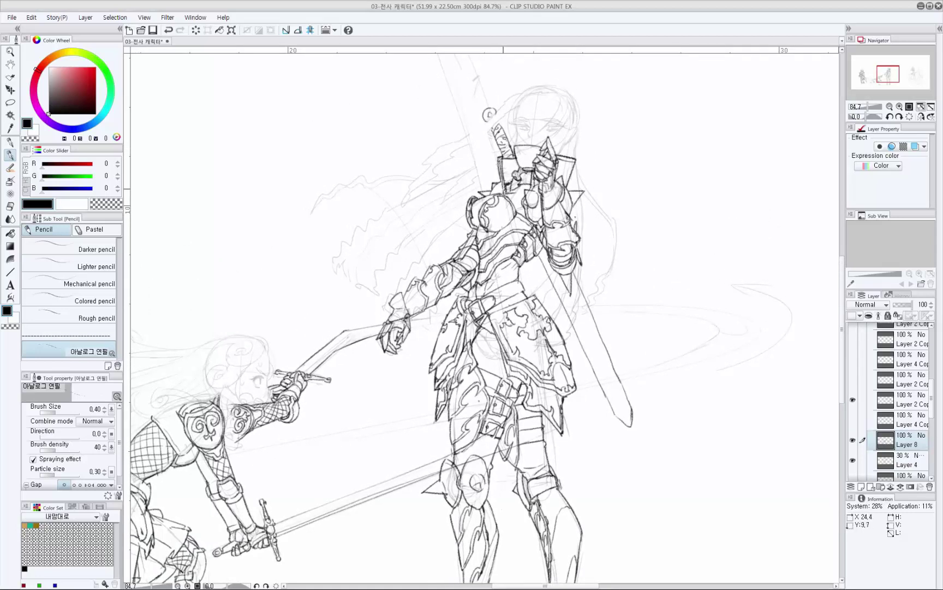
Review the whole standing warrior alongside the lunging swordswoman, comparing the two figures' poses and level of detail.
{"action": "scroll", "coordinate": [522, 284], "scroll_direction": "down", "scroll_amount": 3}
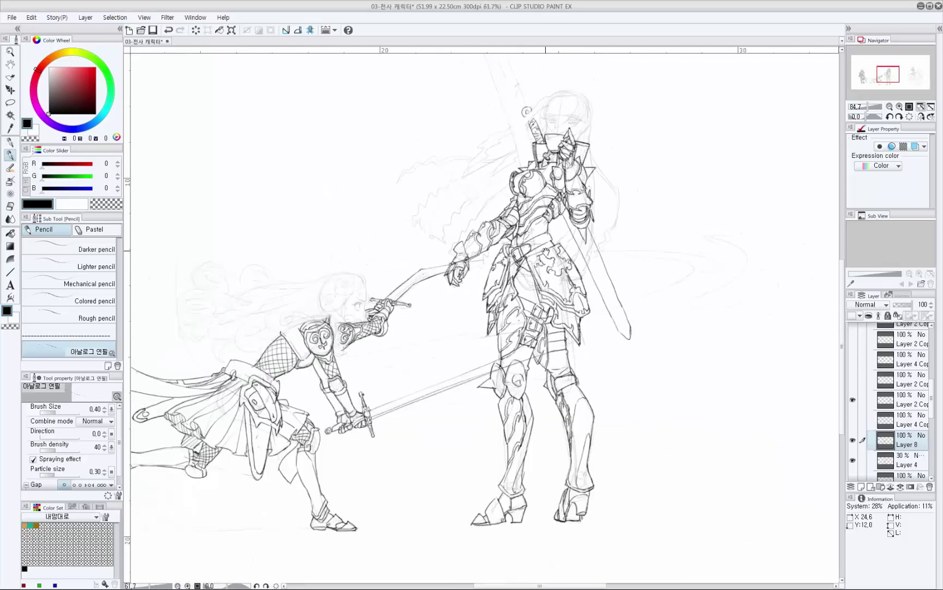
{"action": "left_click_drag", "start_coordinate": [516, 324], "coordinate": [530, 286]}
{"action": "left_click_drag", "start_coordinate": [659, 221], "coordinate": [622, 273]}
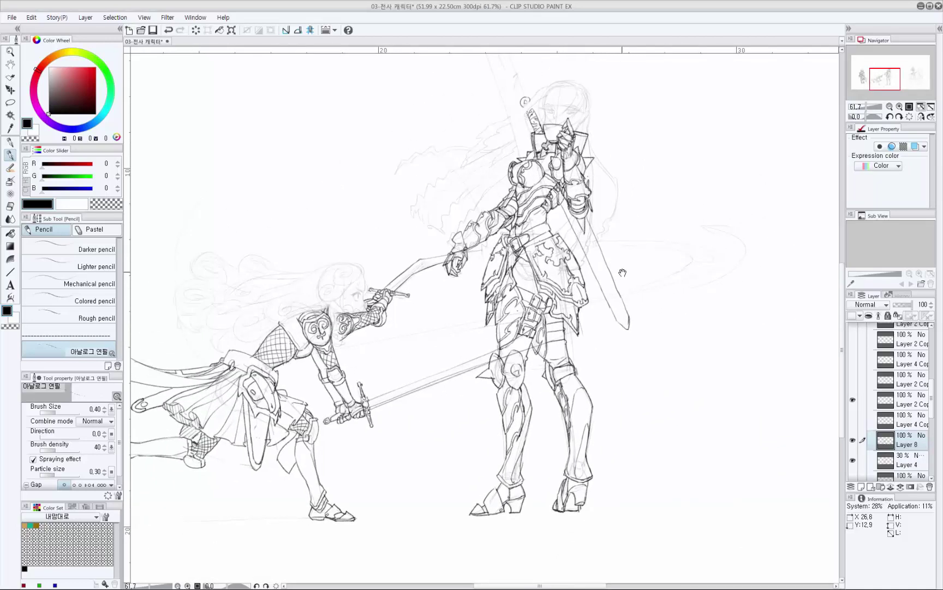
{"action": "scroll", "coordinate": [569, 266], "scroll_direction": "up", "scroll_amount": 1}
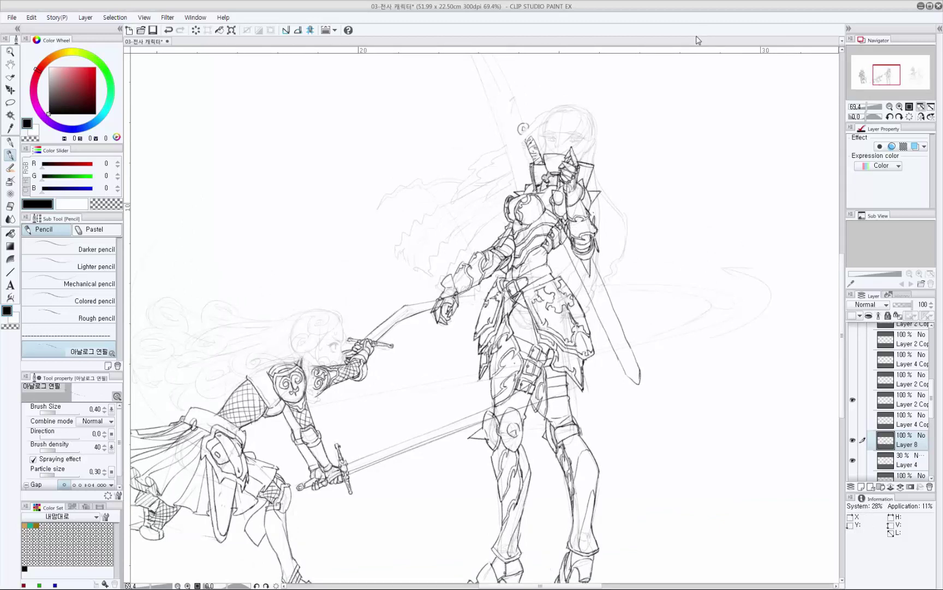
{"action": "left_click_drag", "start_coordinate": [595, 174], "coordinate": [601, 158]}
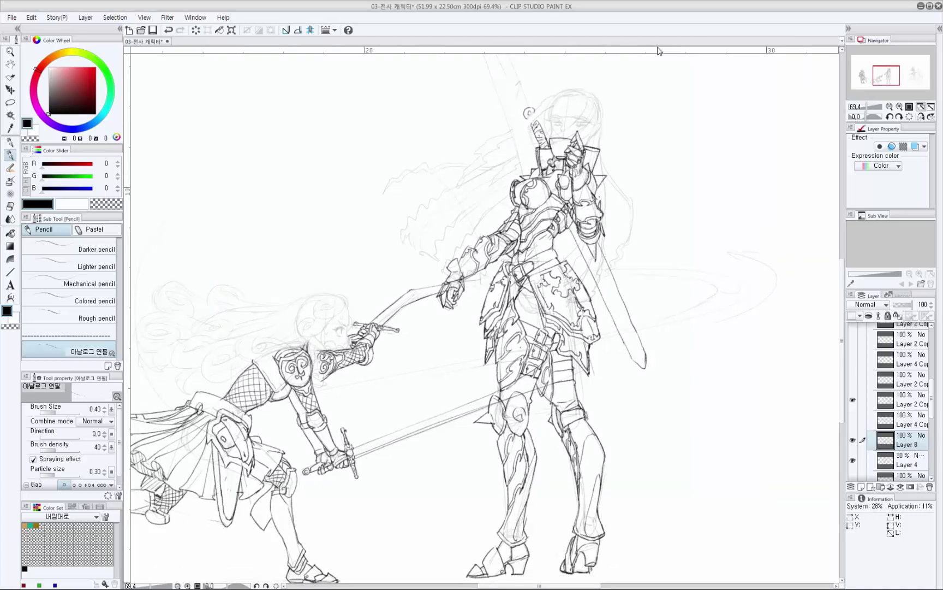
{"action": "left_click_drag", "start_coordinate": [521, 329], "coordinate": [569, 284]}
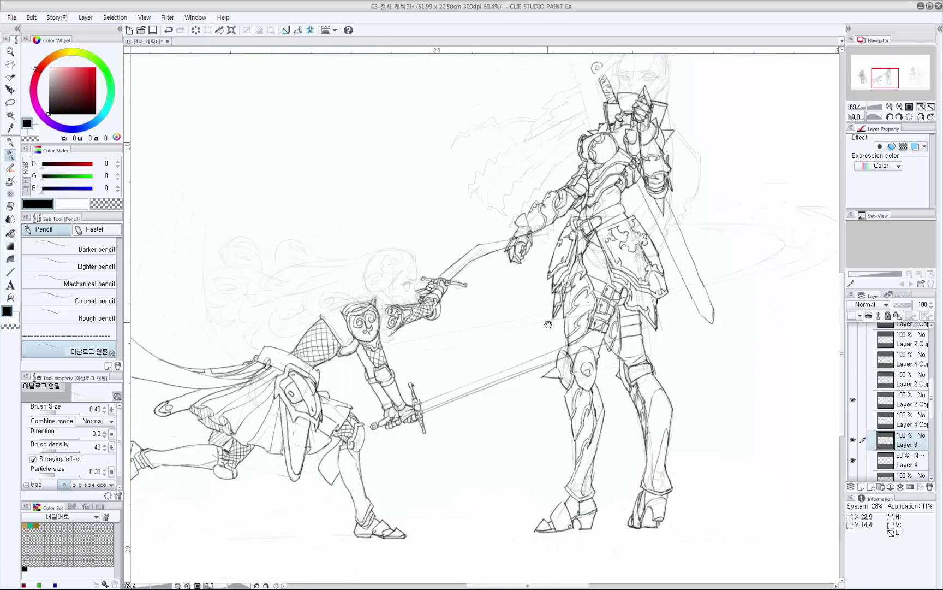
{"action": "left_click_drag", "start_coordinate": [637, 254], "coordinate": [582, 266]}
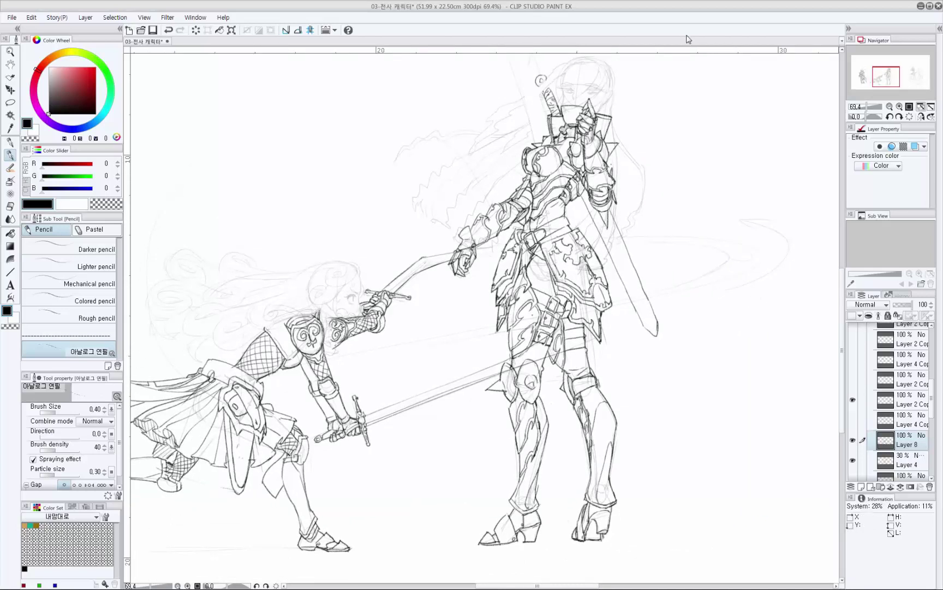
{"action": "left_click_drag", "start_coordinate": [632, 139], "coordinate": [638, 181]}
{"action": "left_click_drag", "start_coordinate": [625, 255], "coordinate": [623, 235]}
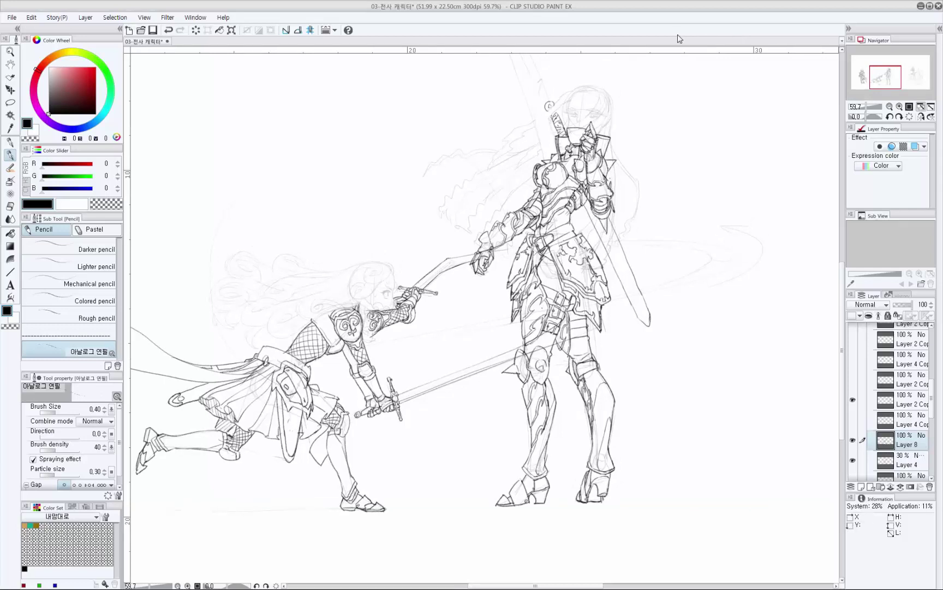
{"action": "left_click_drag", "start_coordinate": [631, 216], "coordinate": [688, 225]}
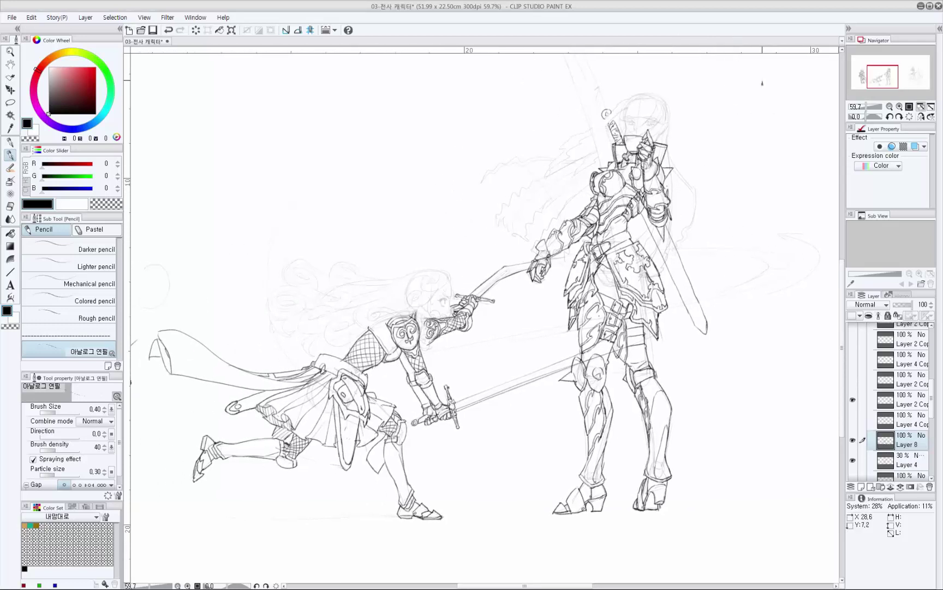